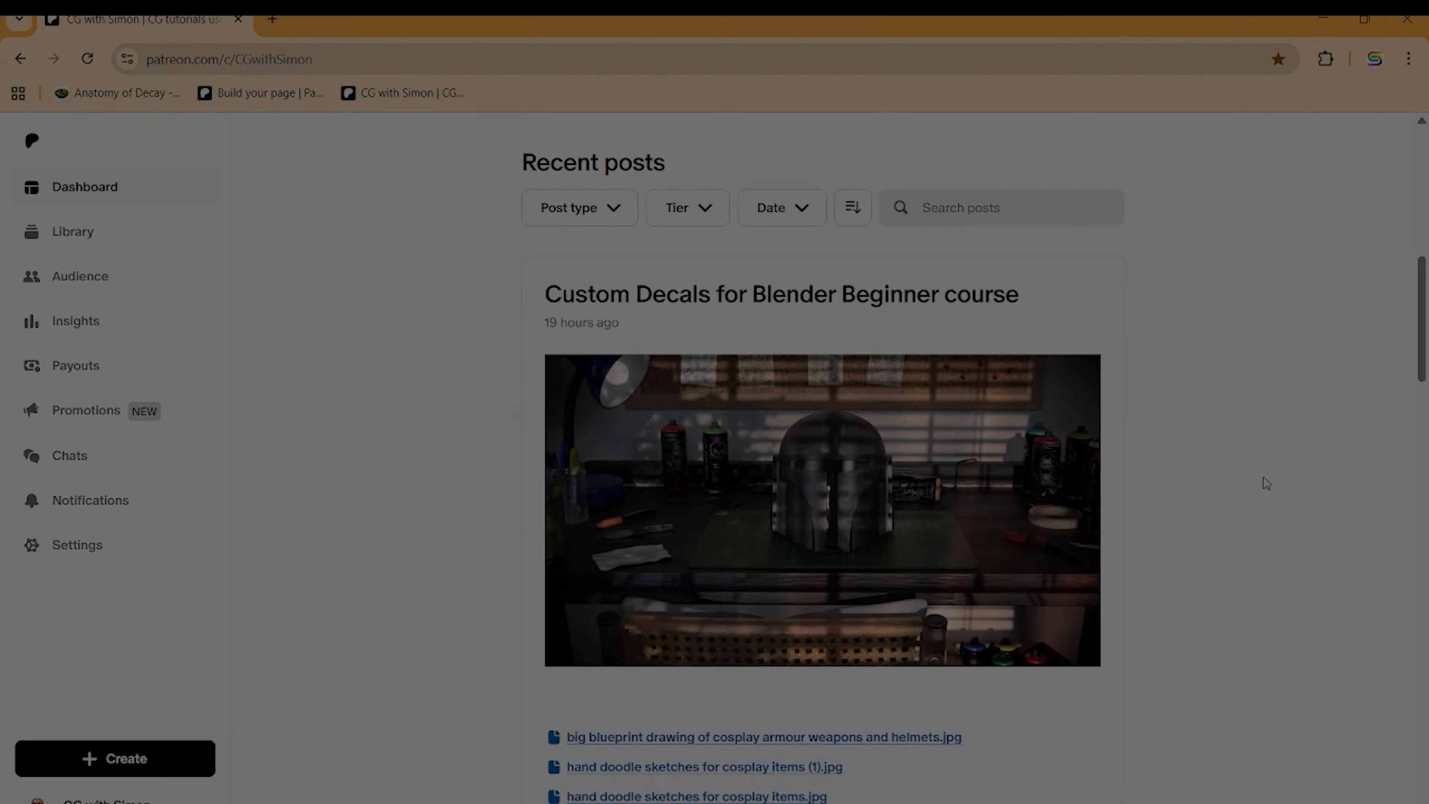
Browse the recent Patreon posts for the Blender beginner course's custom decals, project booklet and reference image downloads.
scroll(1264, 476, down, 5)
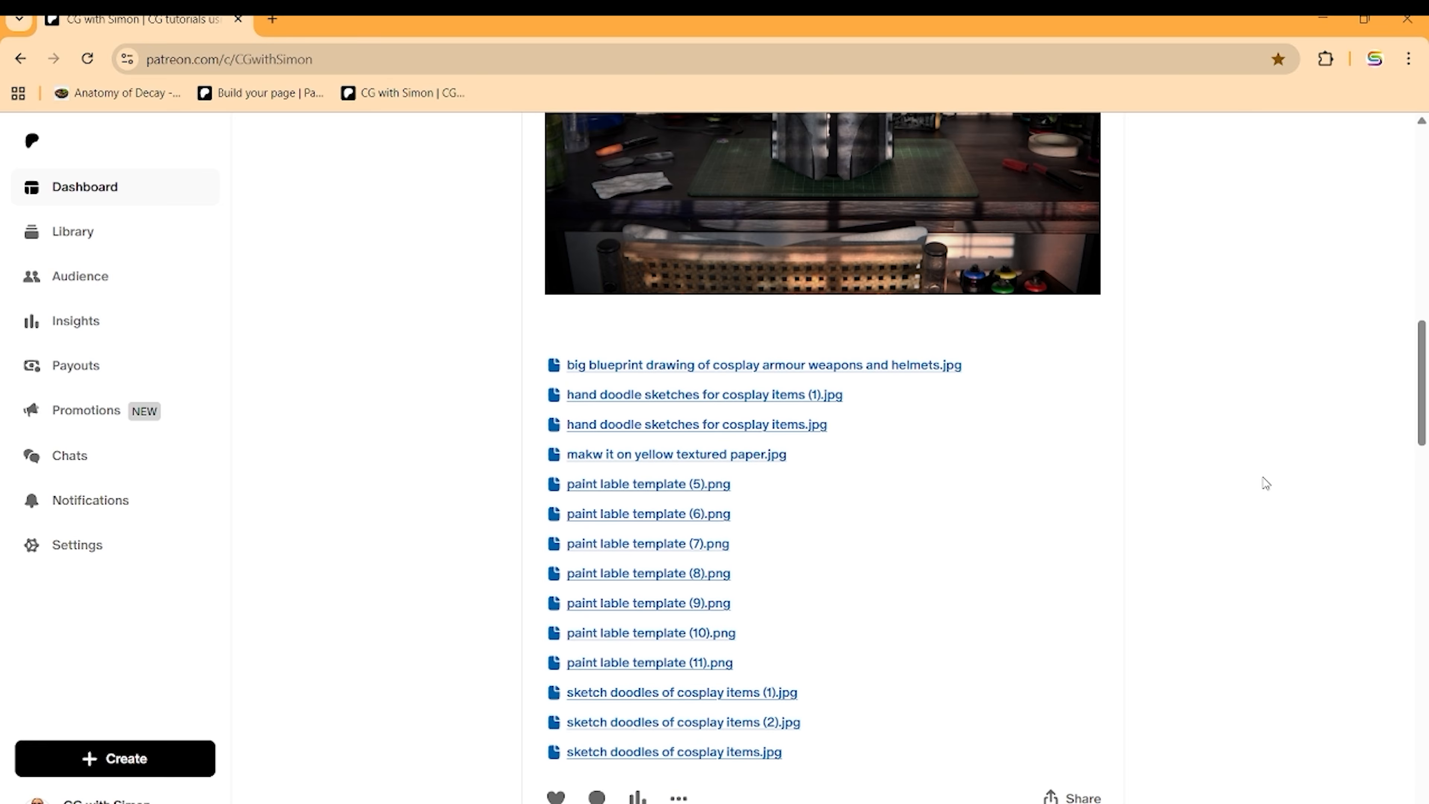
scroll(1265, 482, down, 10)
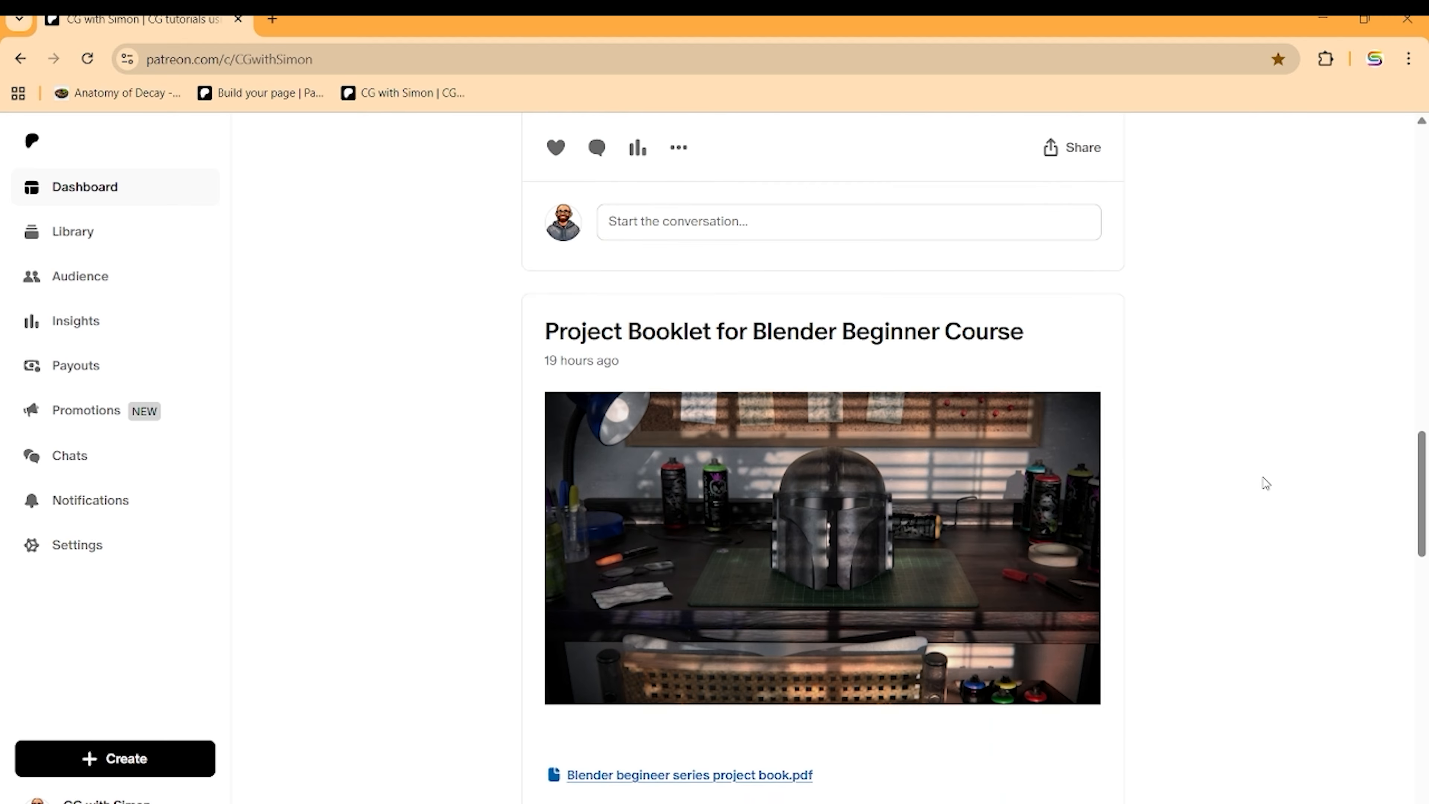
scroll(1266, 483, down, 3)
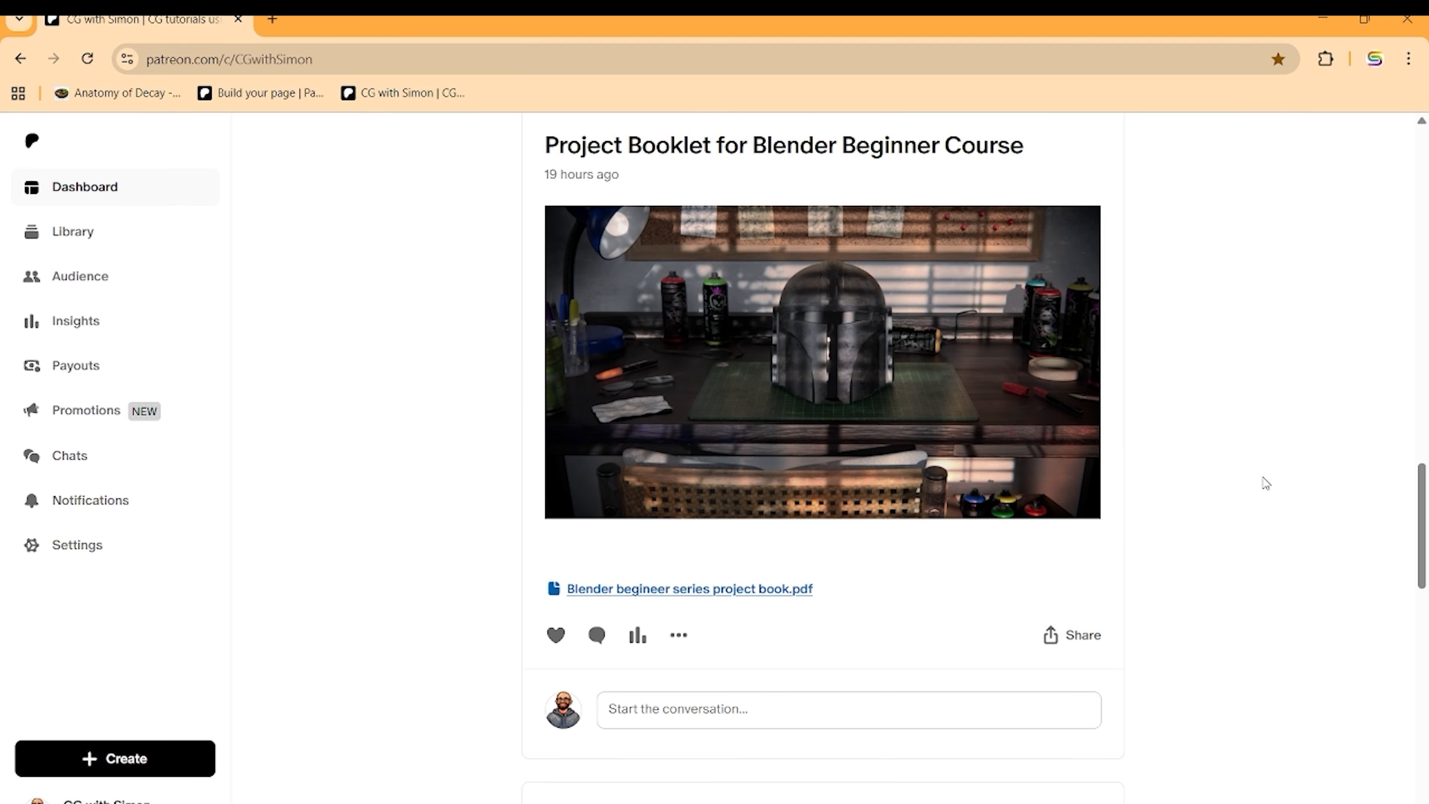
scroll(1266, 483, down, 12)
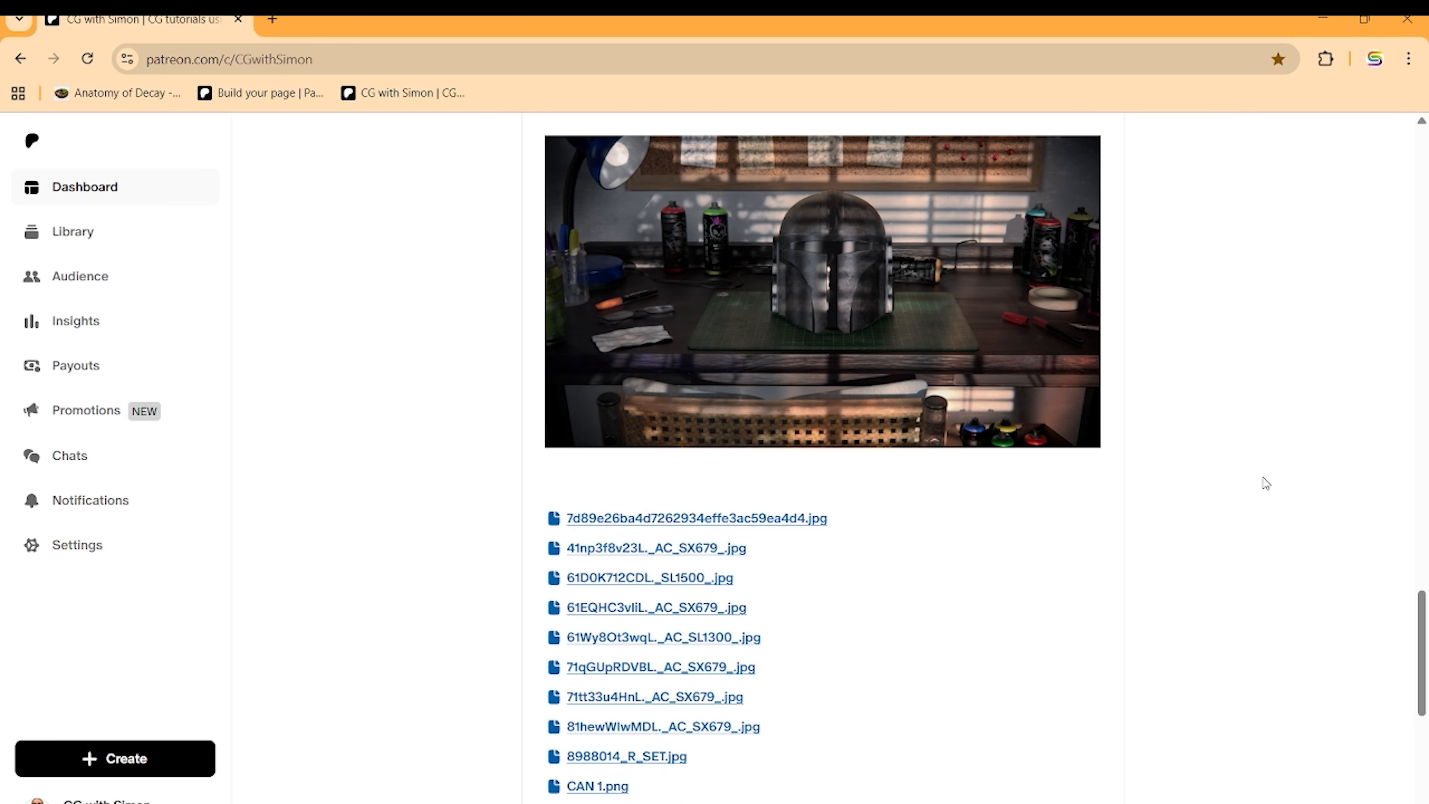
scroll(1265, 483, down, 11)
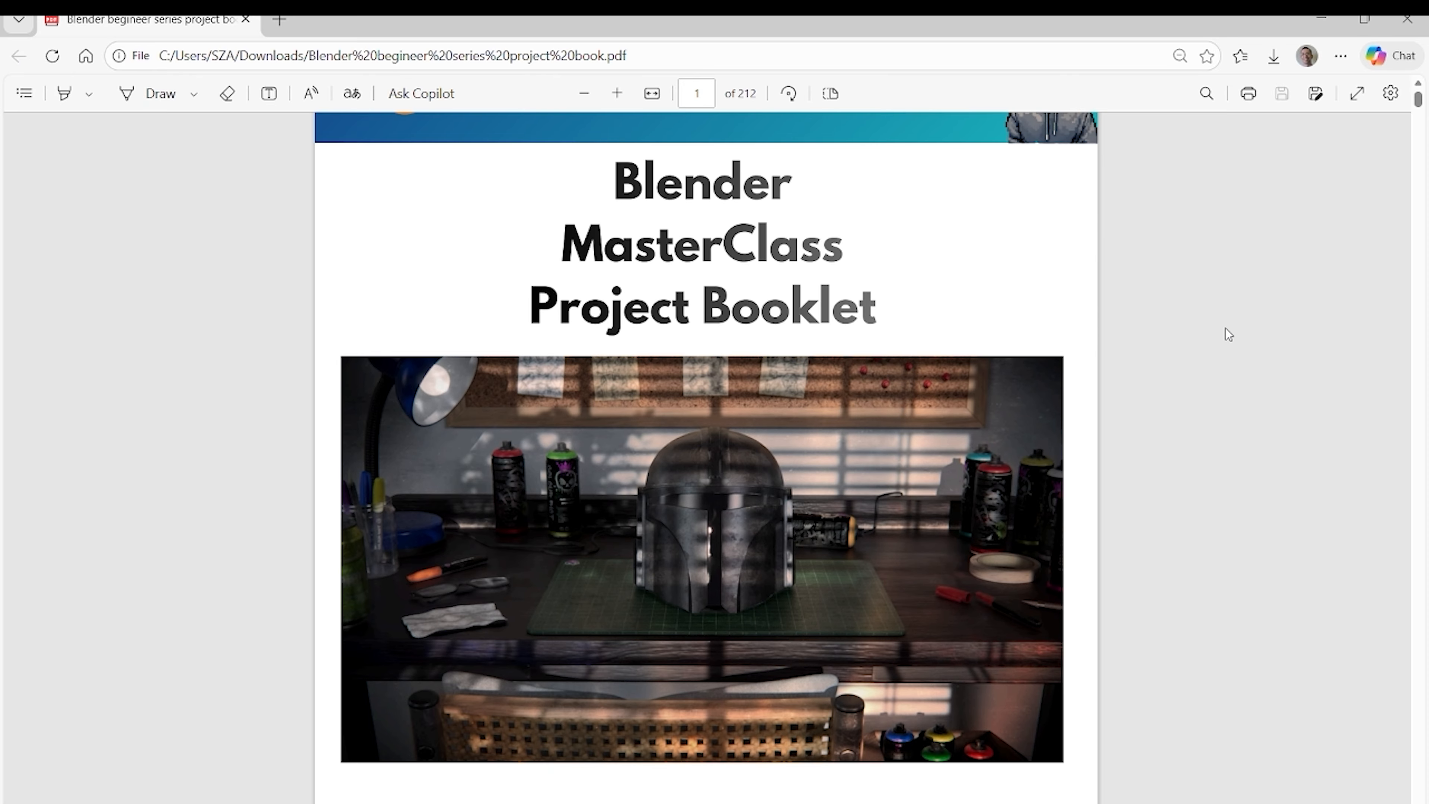
Read through the Blender MasterClass Project Booklet PDF from the cover to the desk modelling pages of Chapter 1.
scroll(1225, 332, down, 15)
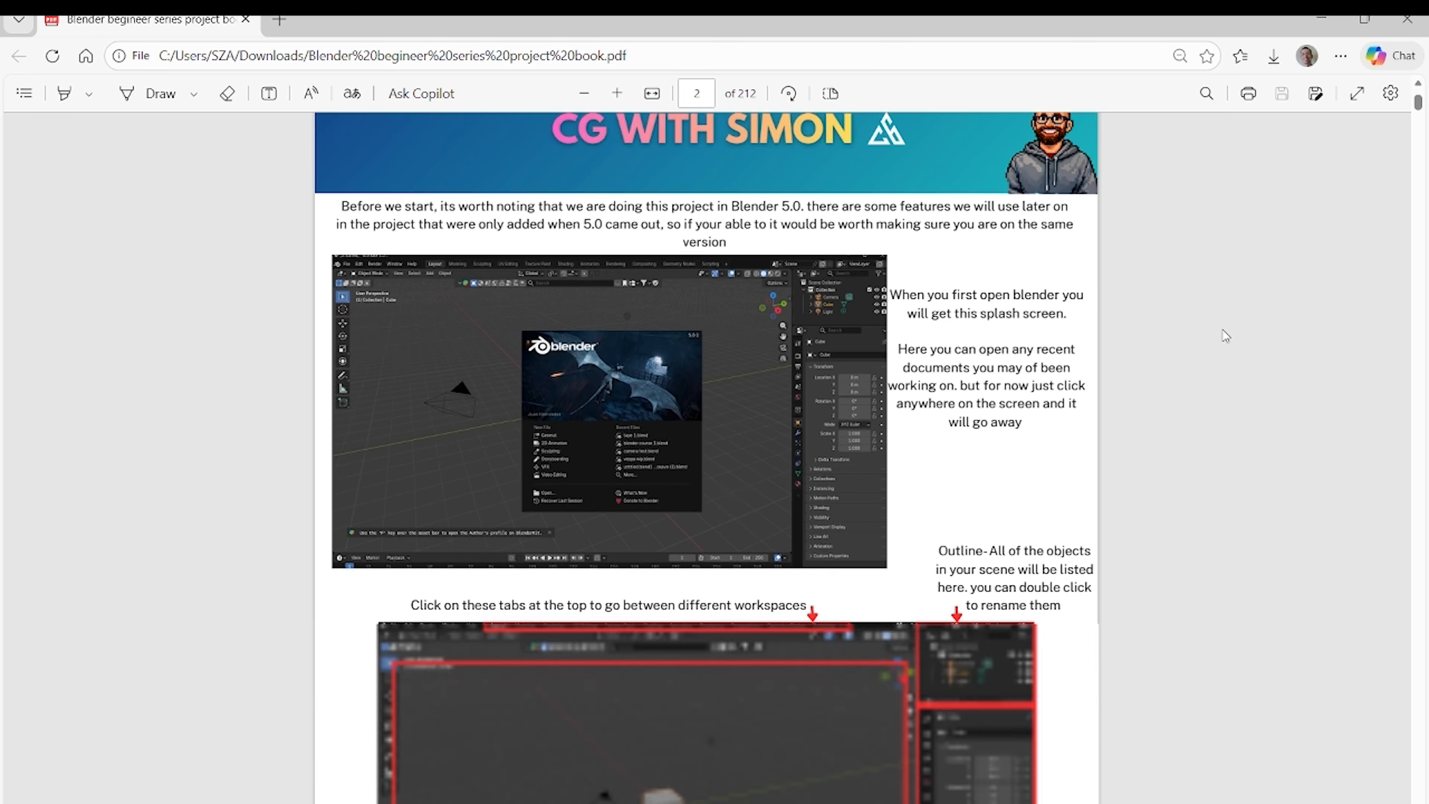
scroll(1223, 336, down, 20)
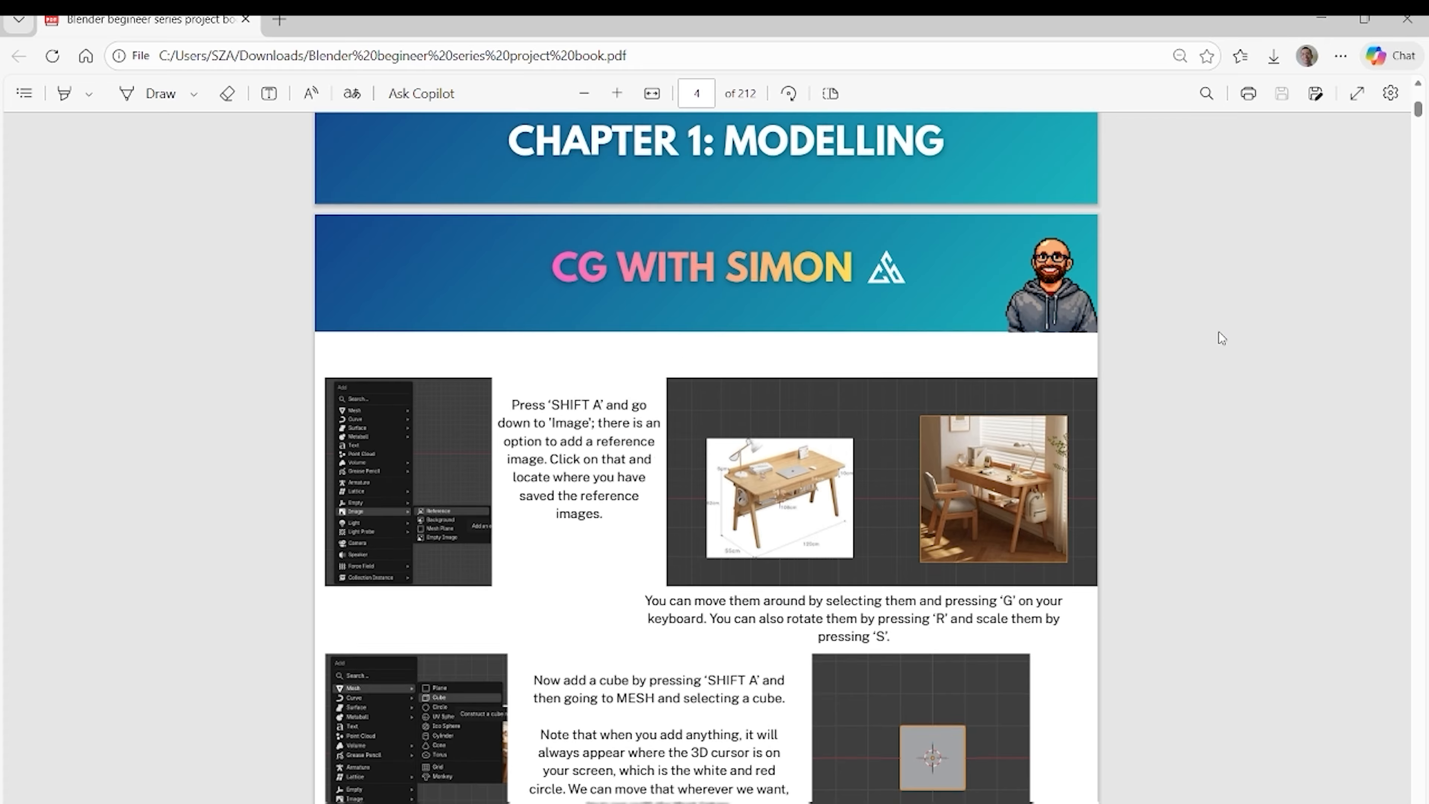
scroll(1219, 332, down, 20)
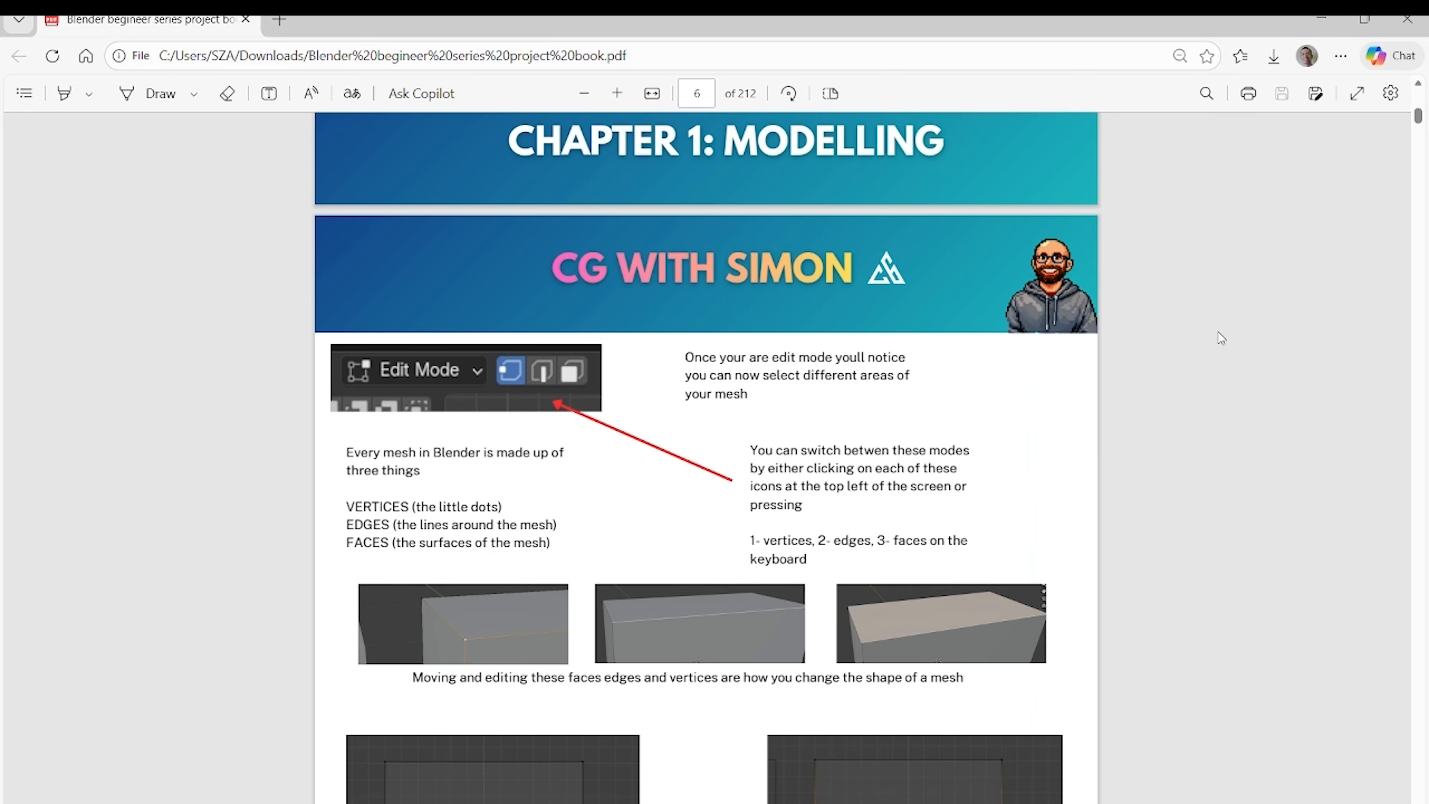
scroll(1218, 331, down, 20)
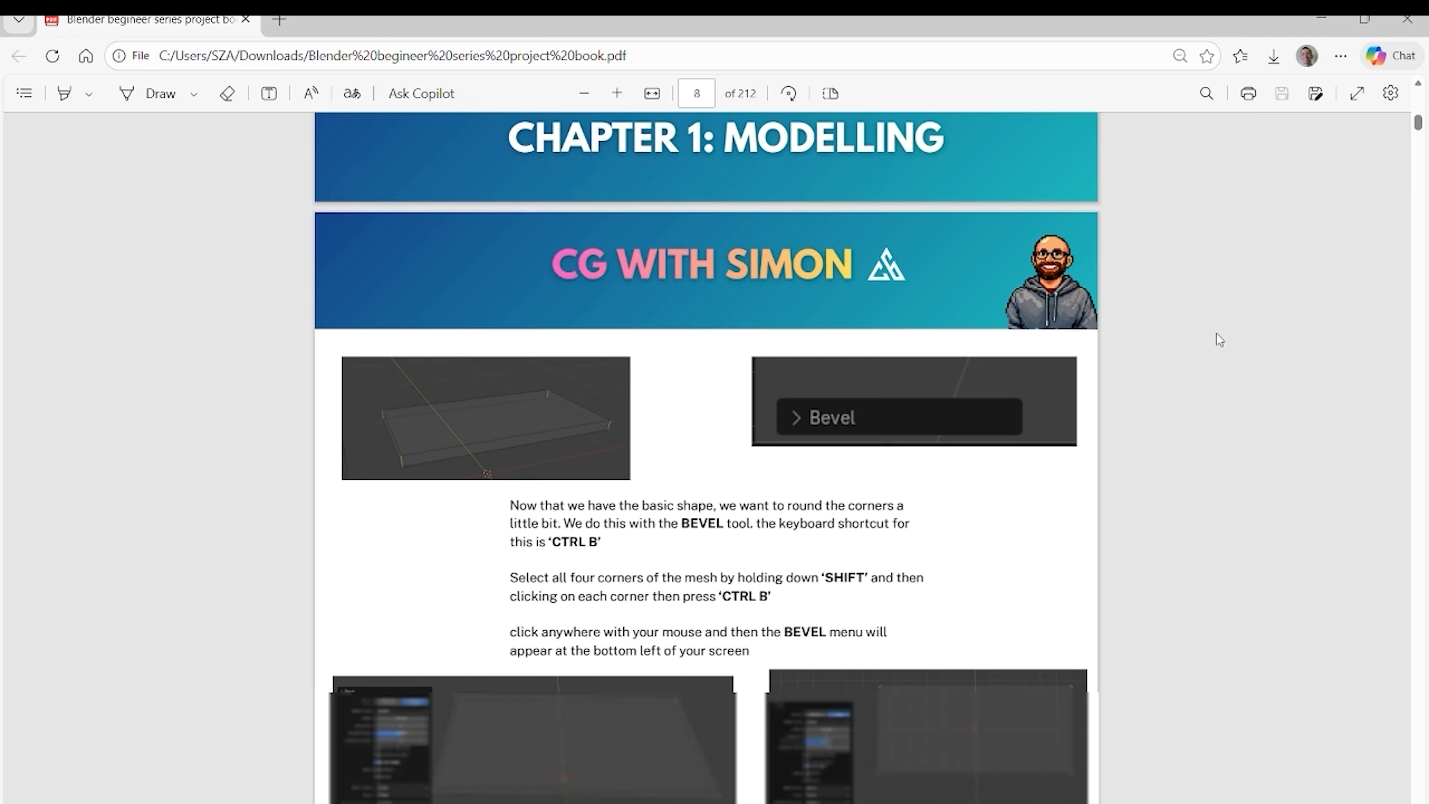
scroll(1218, 339, down, 20)
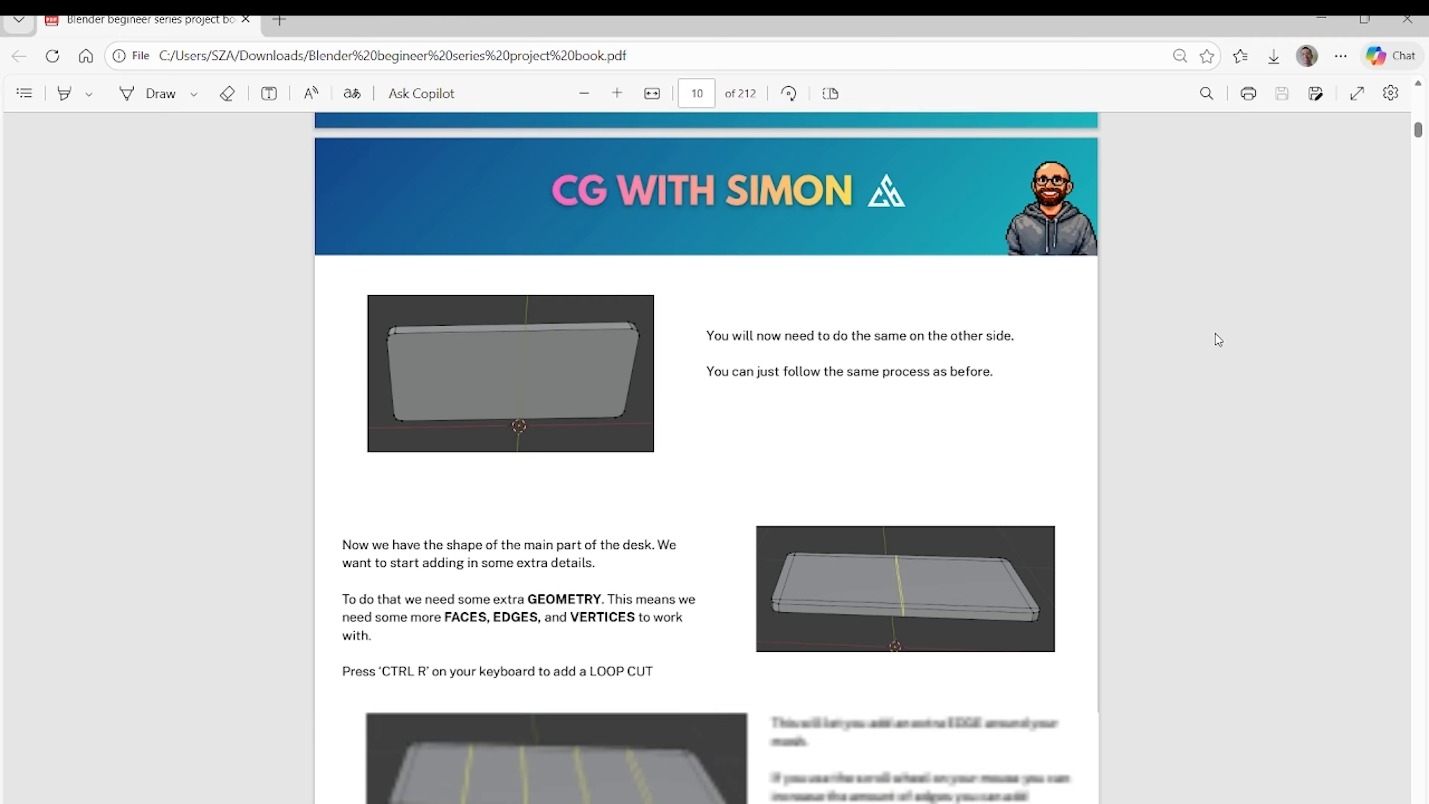
scroll(1217, 339, down, 20)
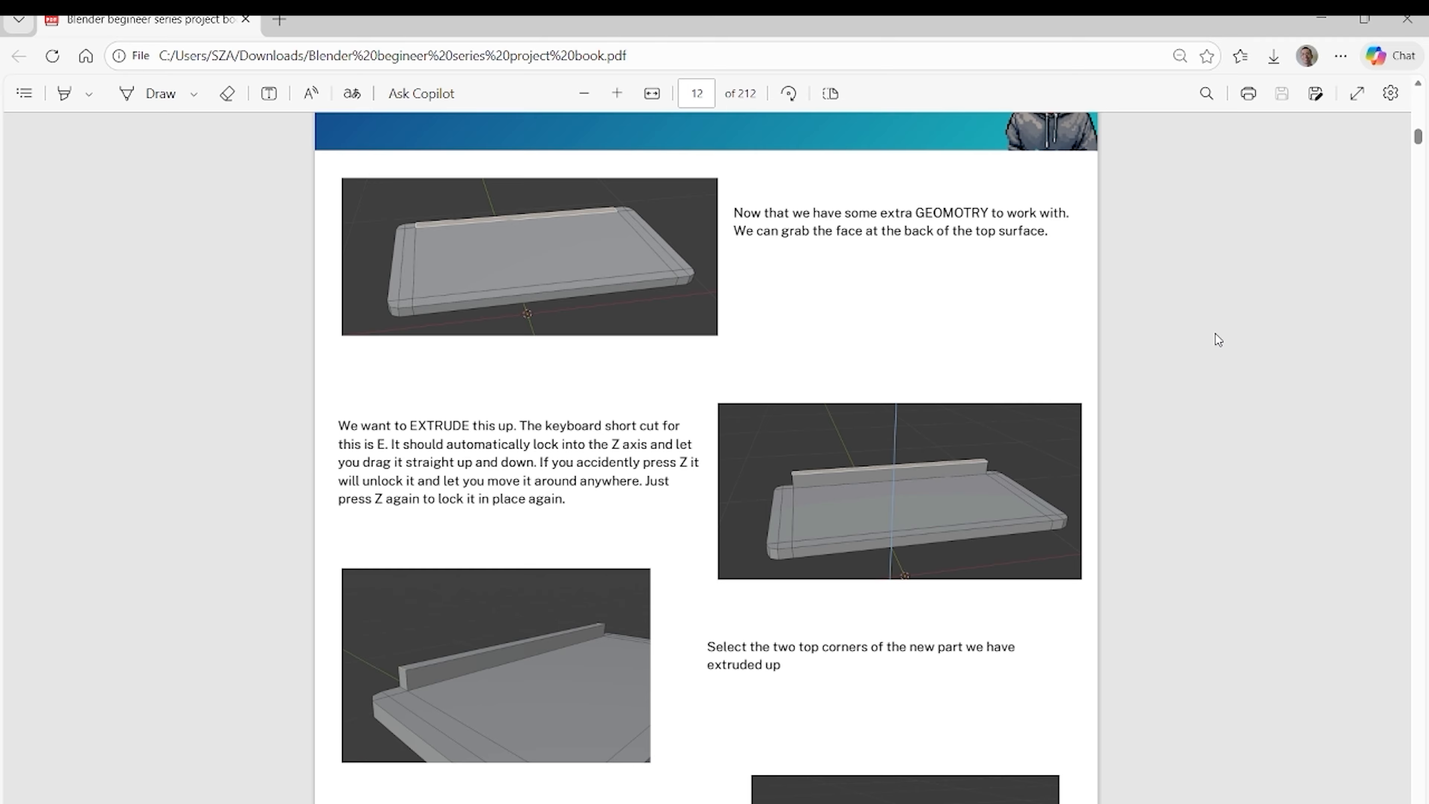
scroll(1215, 333, down, 10)
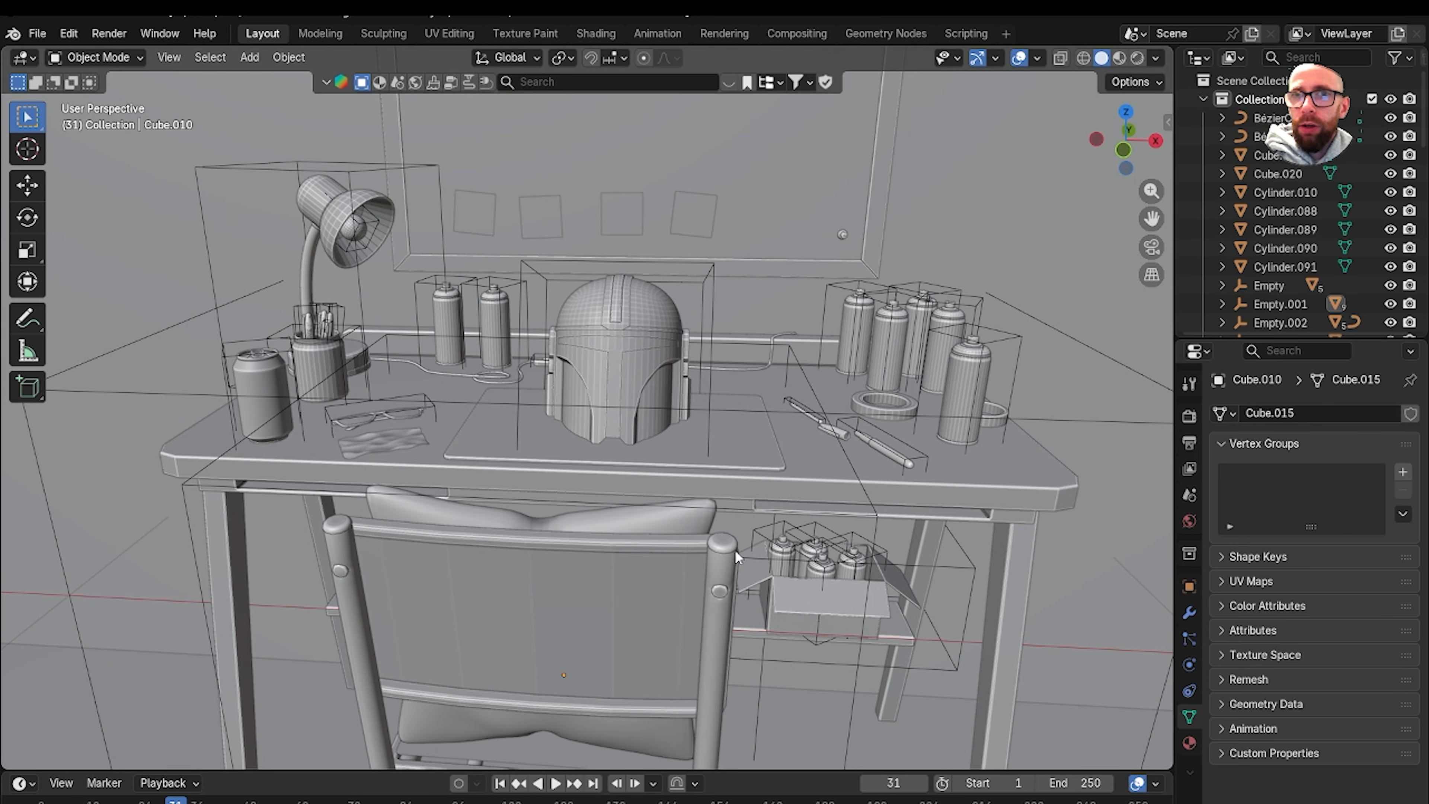
Examine the modelled desk scene in Blender from several angles, including the chair, the lamp side and the helmet up close.
middle_drag(713, 464, 634, 493)
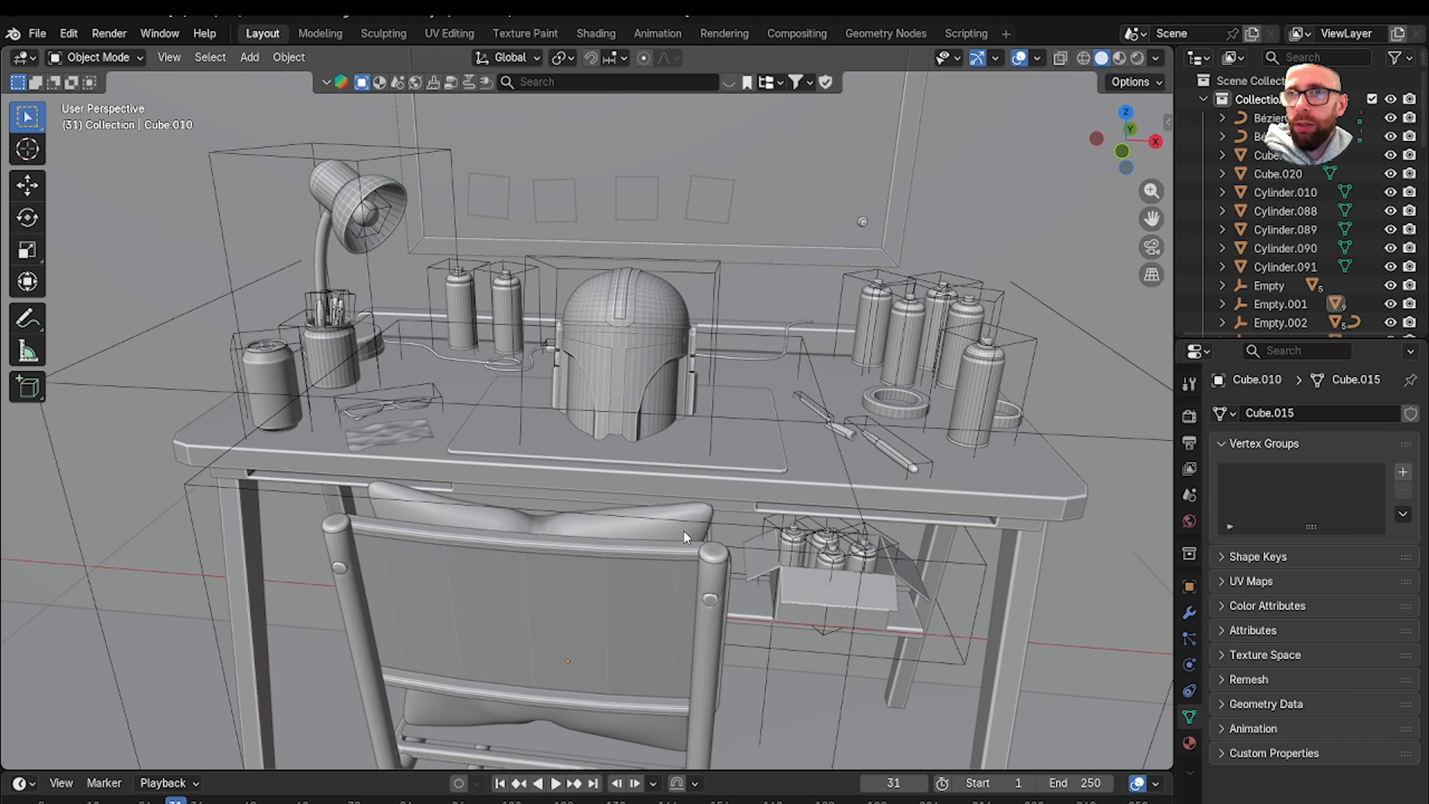
middle_drag(647, 549, 773, 538)
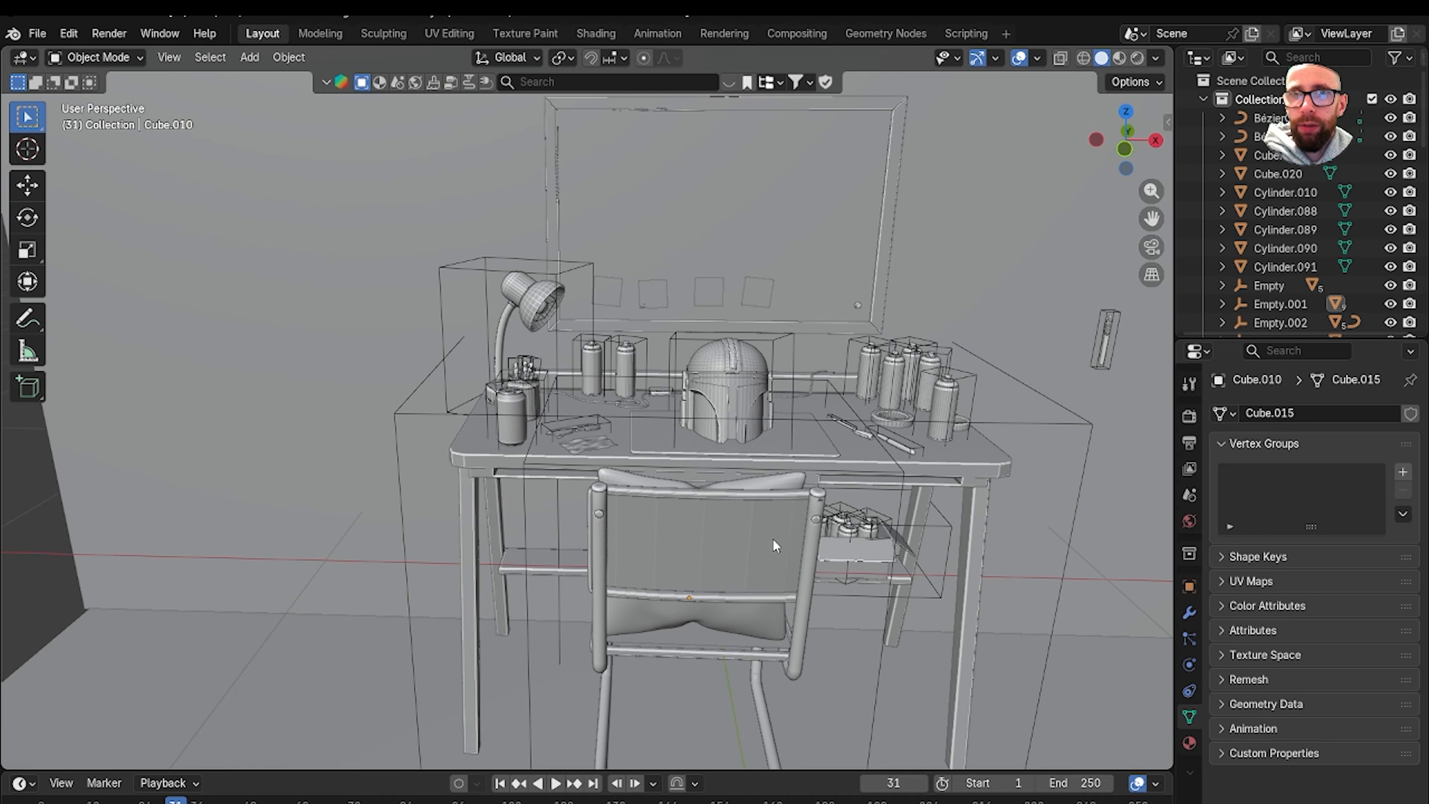
middle_drag(554, 579, 715, 599)
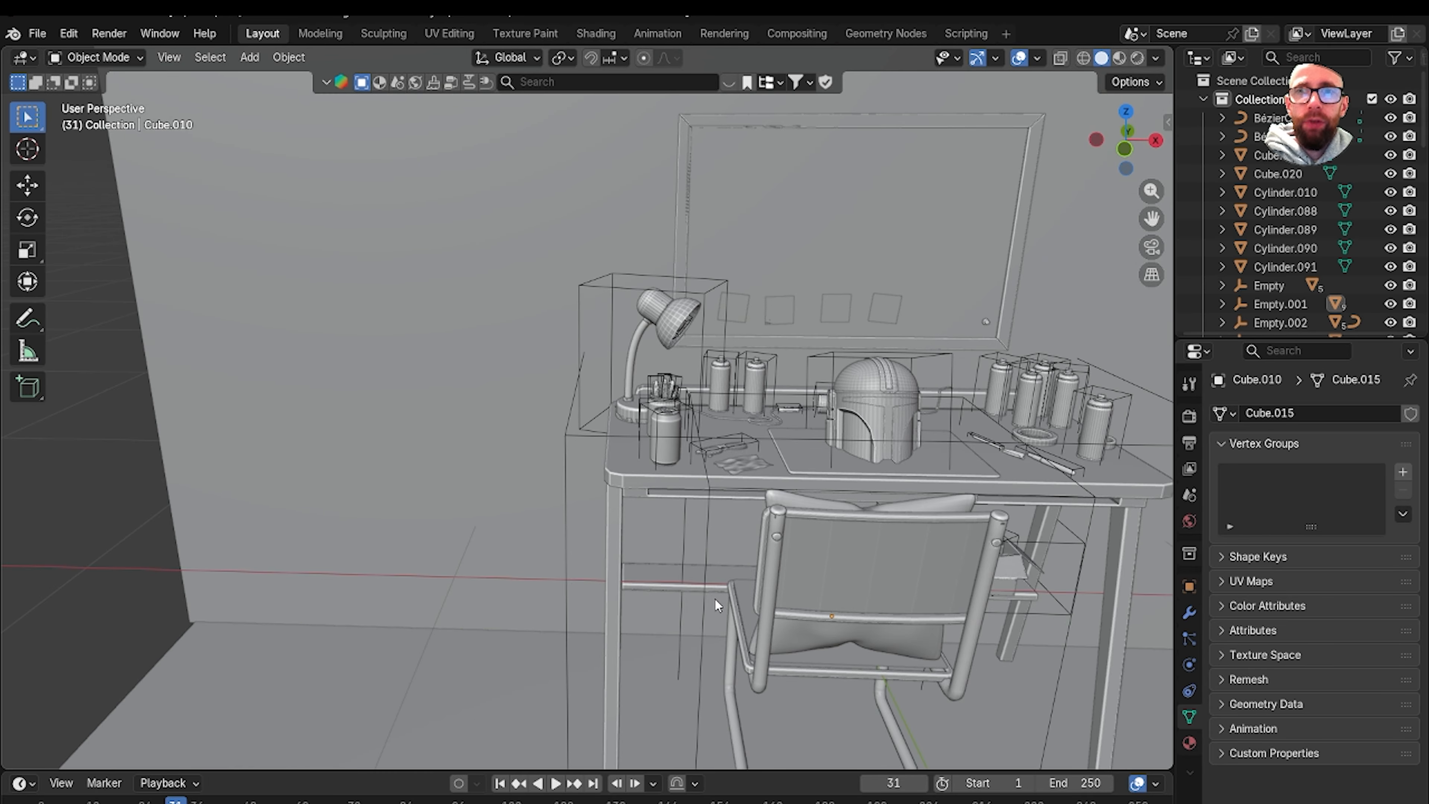
shift+middle_drag(788, 570, 722, 542)
scroll(674, 532, up, 2)
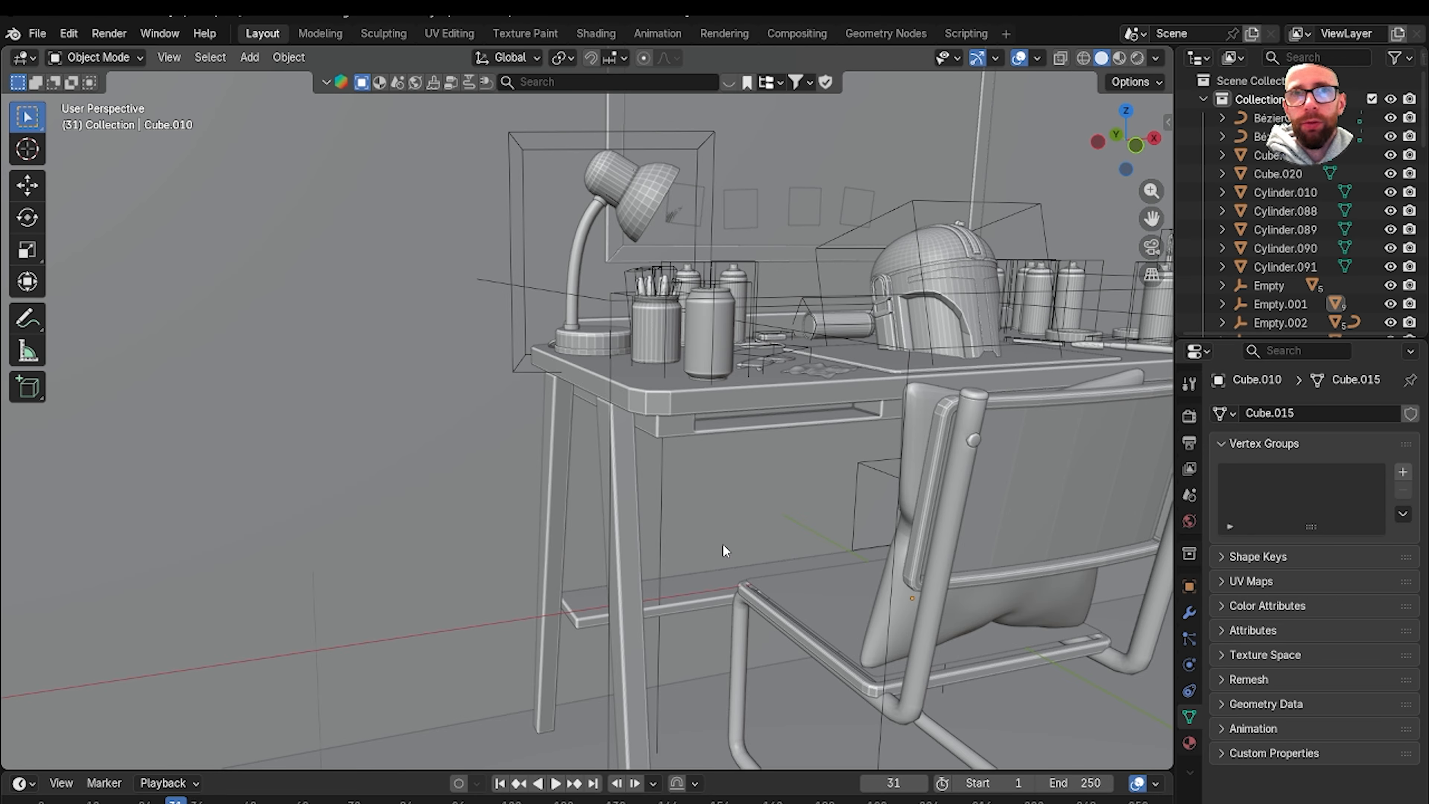
middle_drag(805, 501, 537, 479)
scroll(536, 479, up, 4)
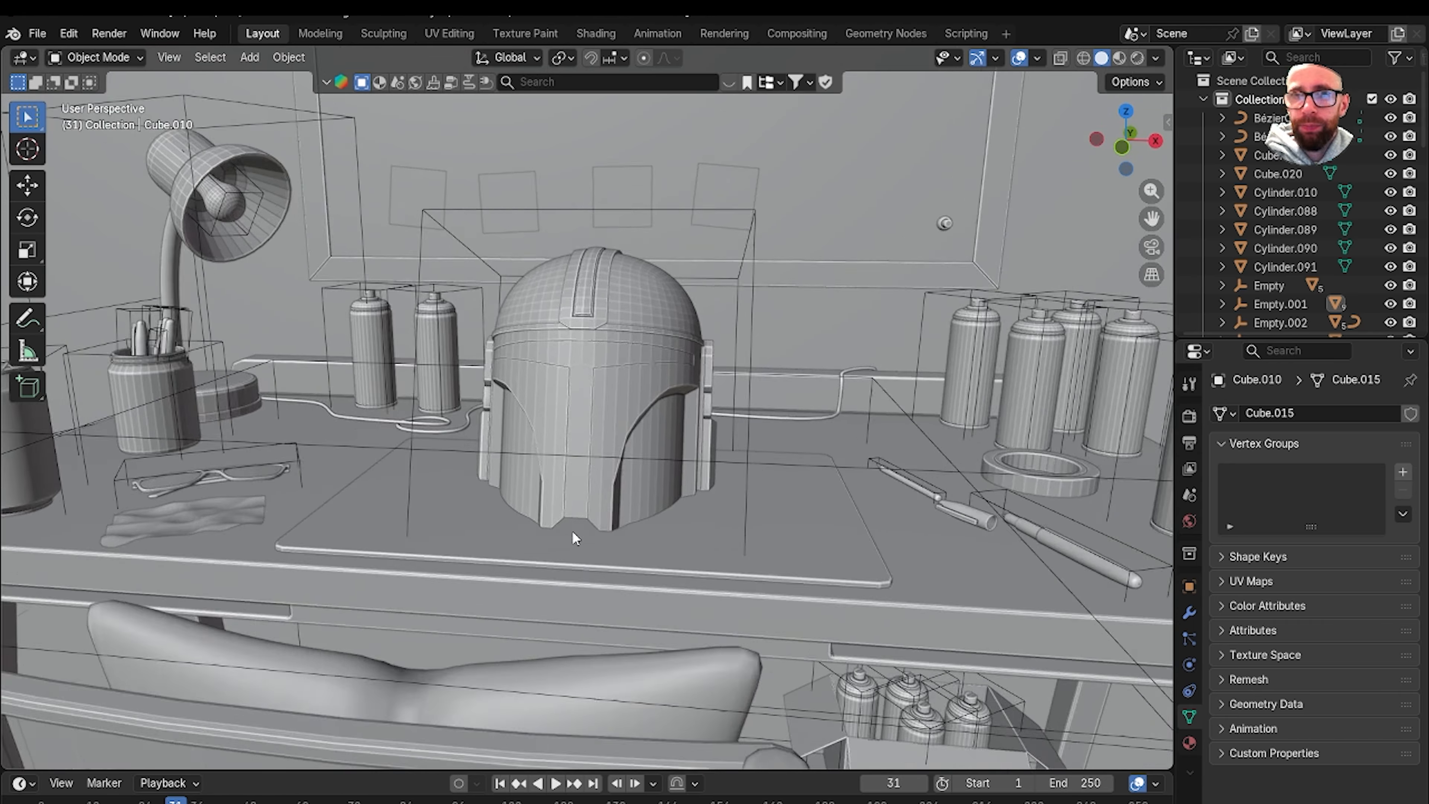
middle_drag(571, 530, 556, 399)
Select the helmet, split the 3D viewport in two and turn the new area into a Shader Editor with its sidebar hidden.
click(517, 386)
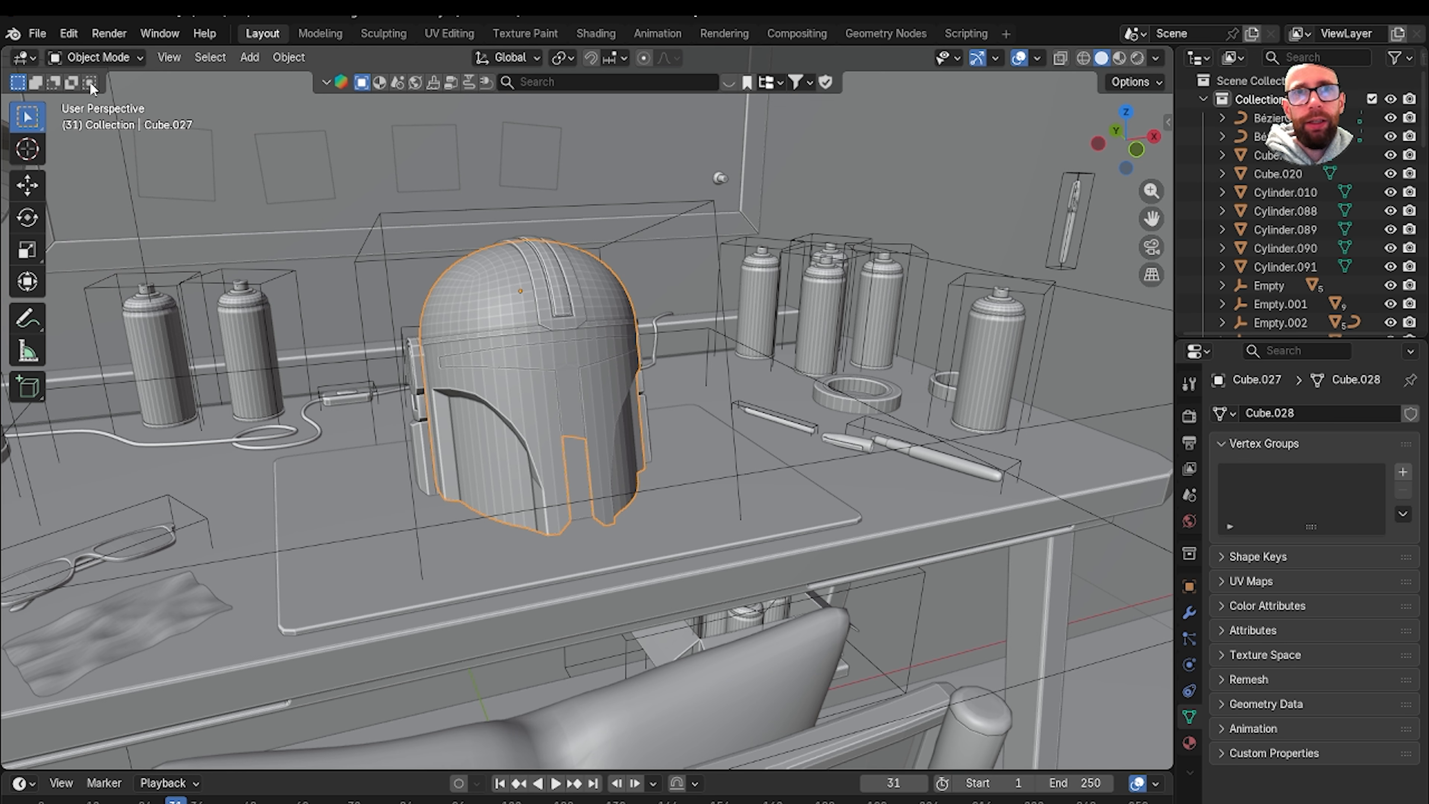
drag(5, 48, 453, 227)
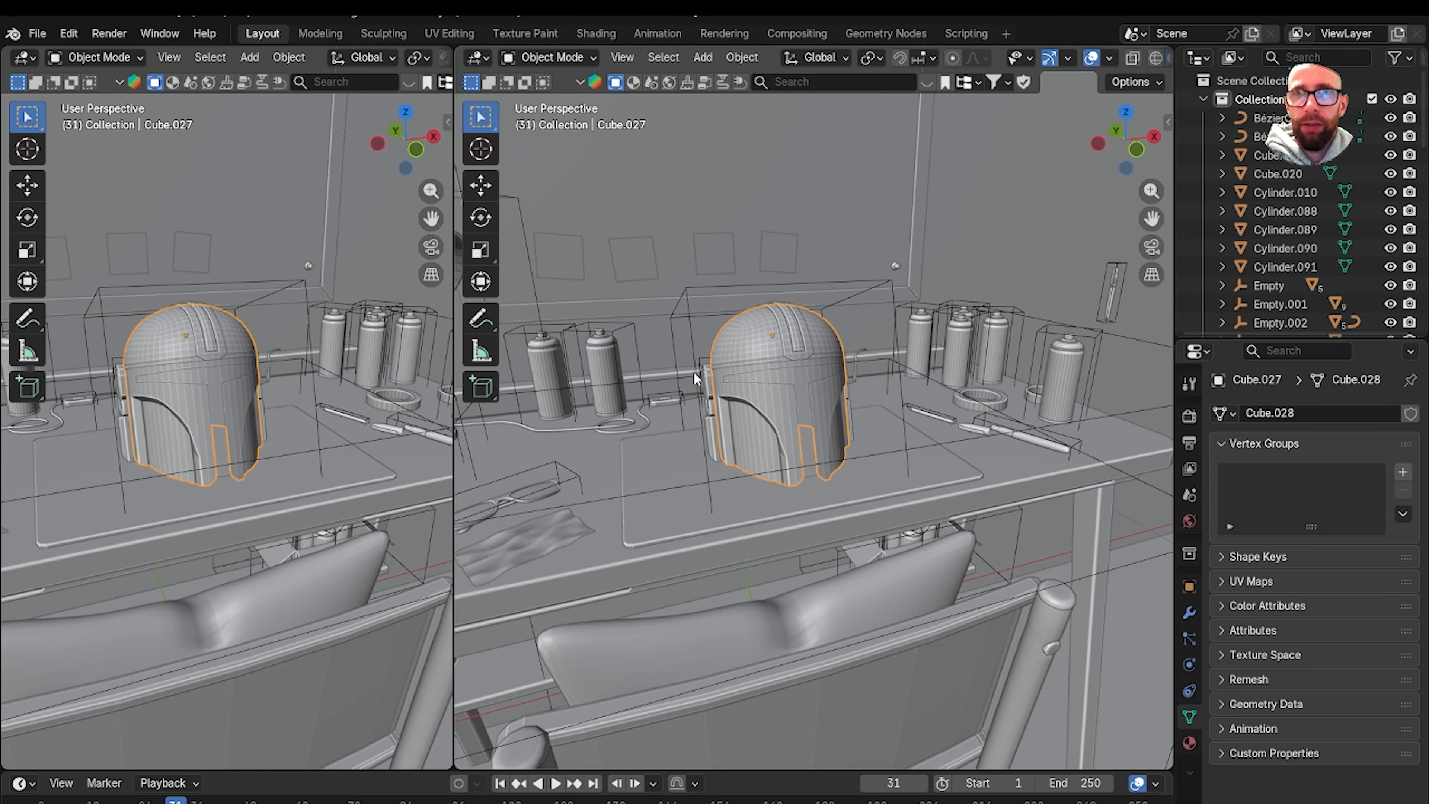
click(25, 57)
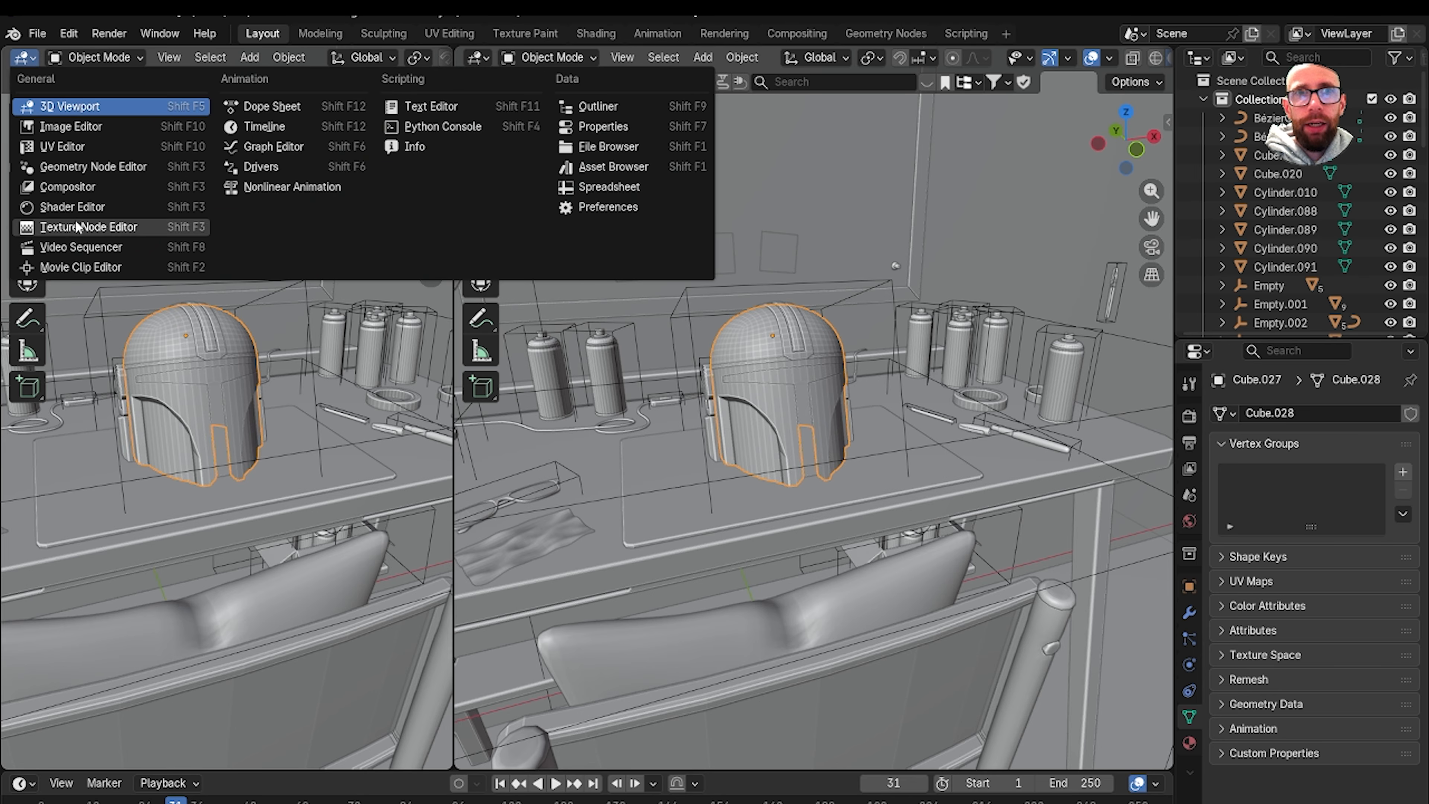
click(87, 208)
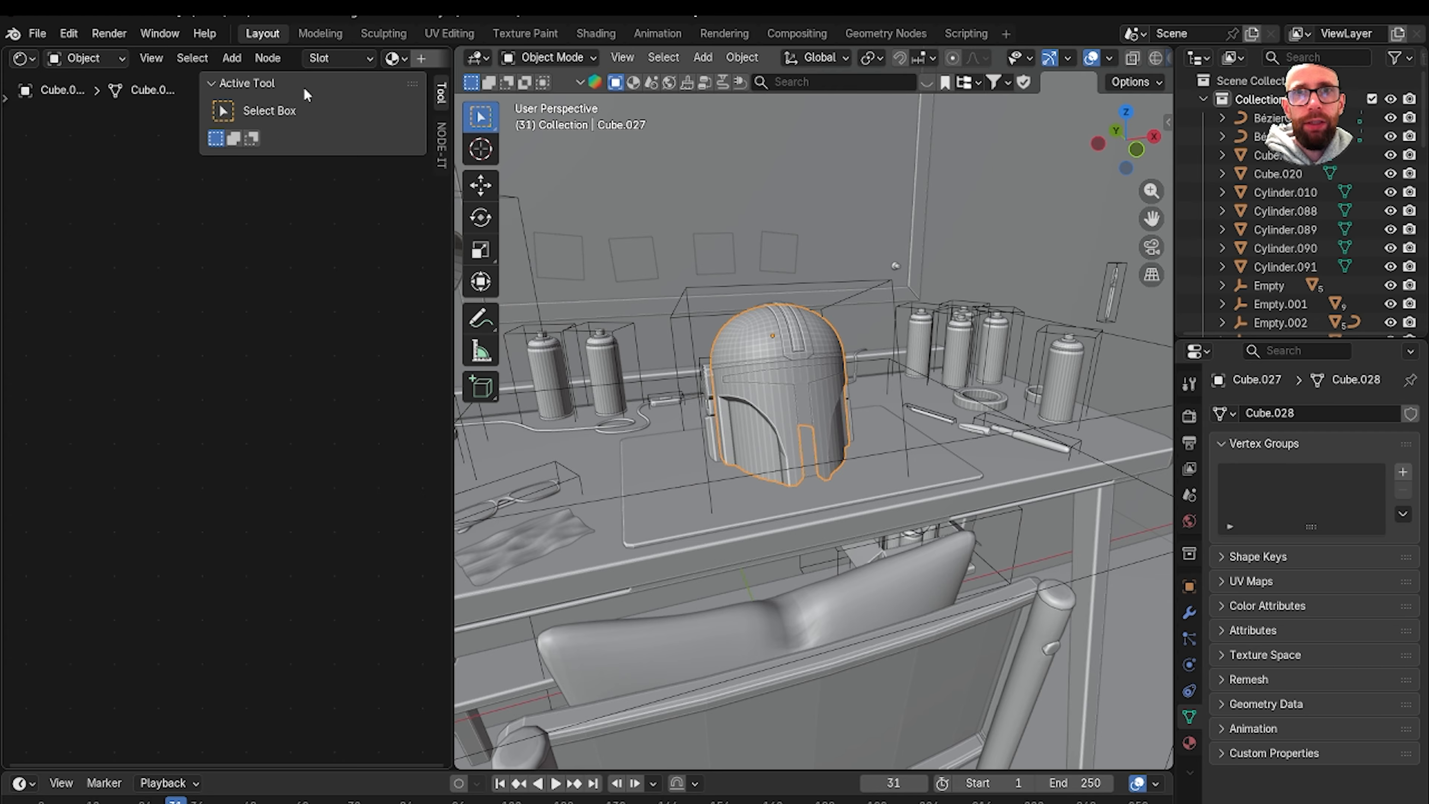
key(n)
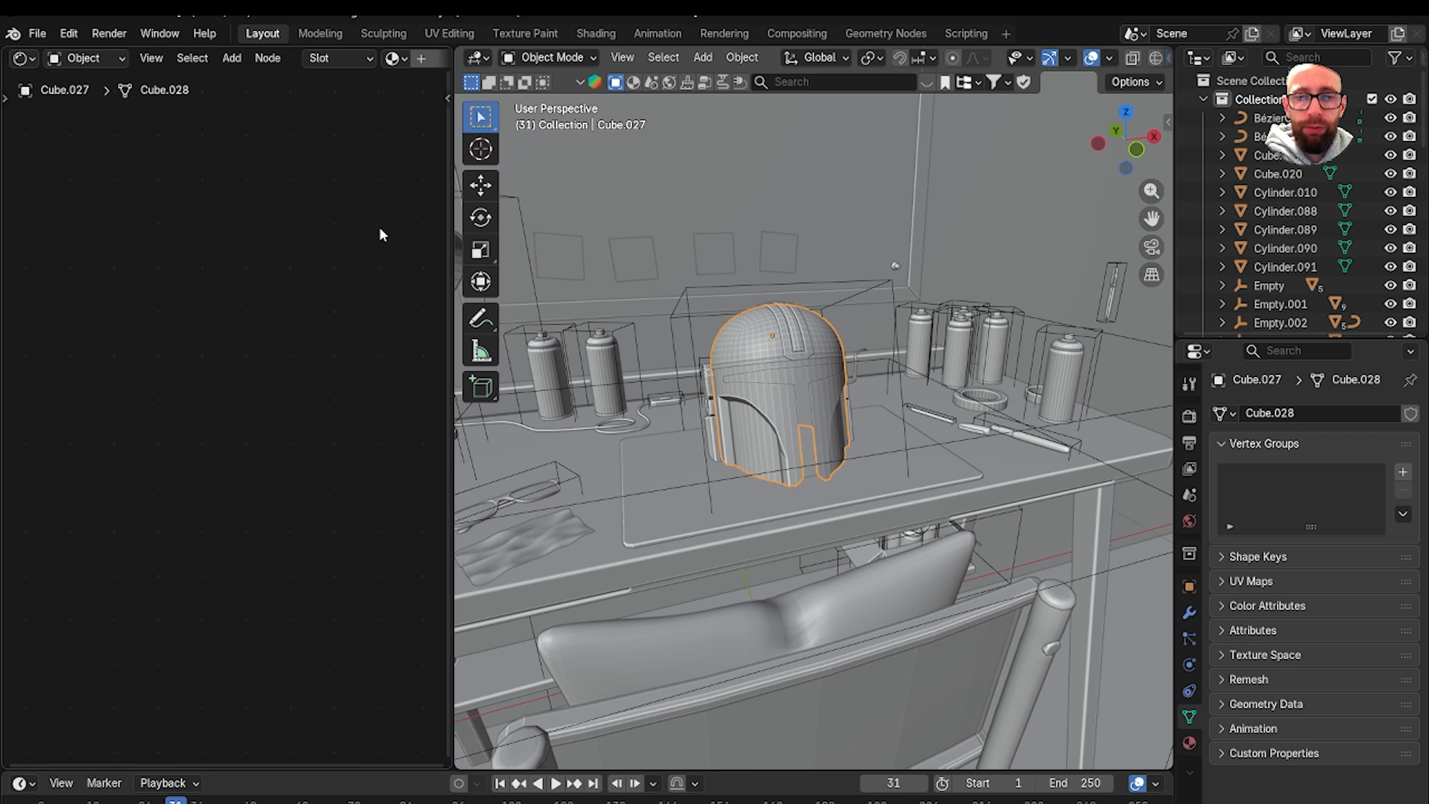
key(n)
key(n)
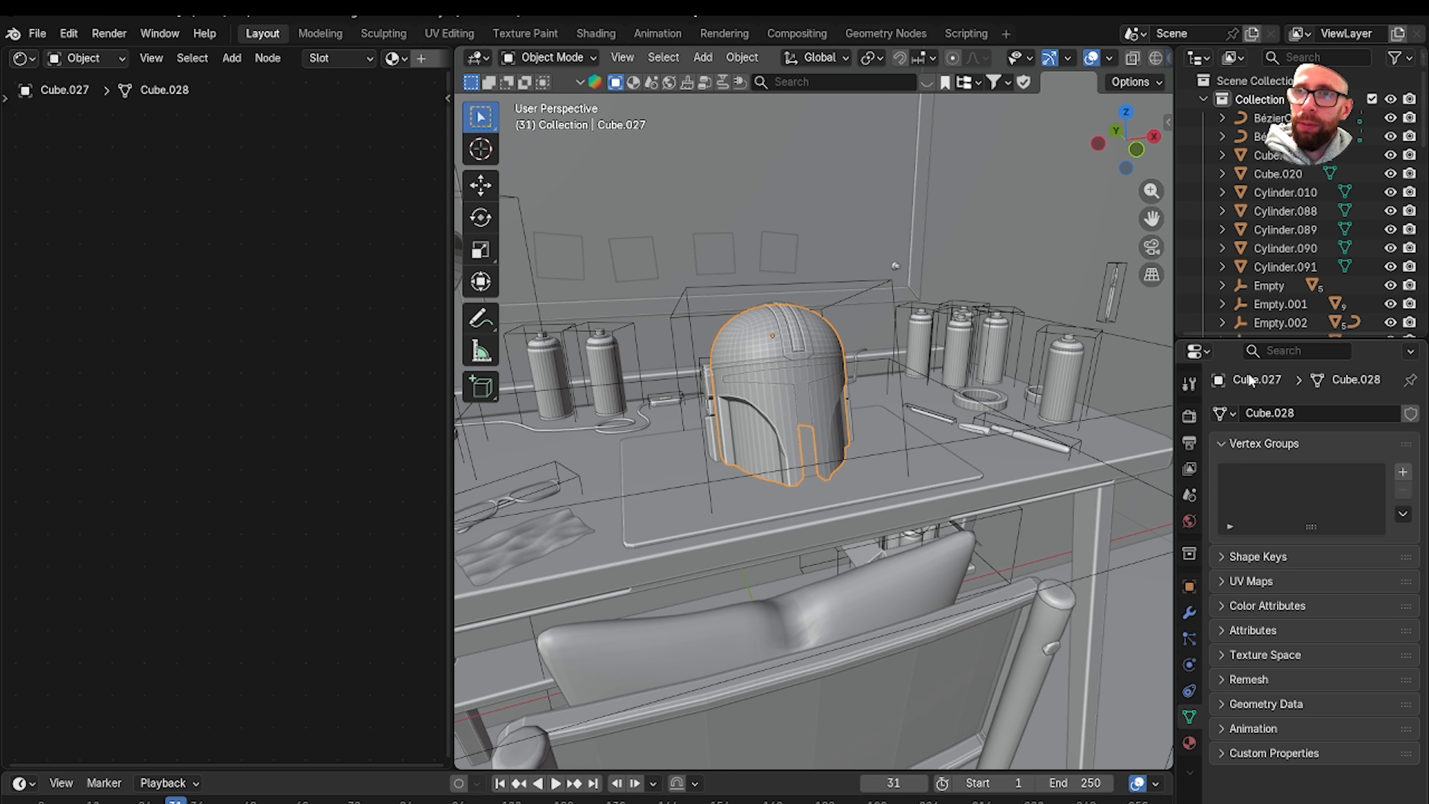
Create a new material on the helmet and widen the Shader Editor area slightly.
click(1190, 747)
click(1325, 491)
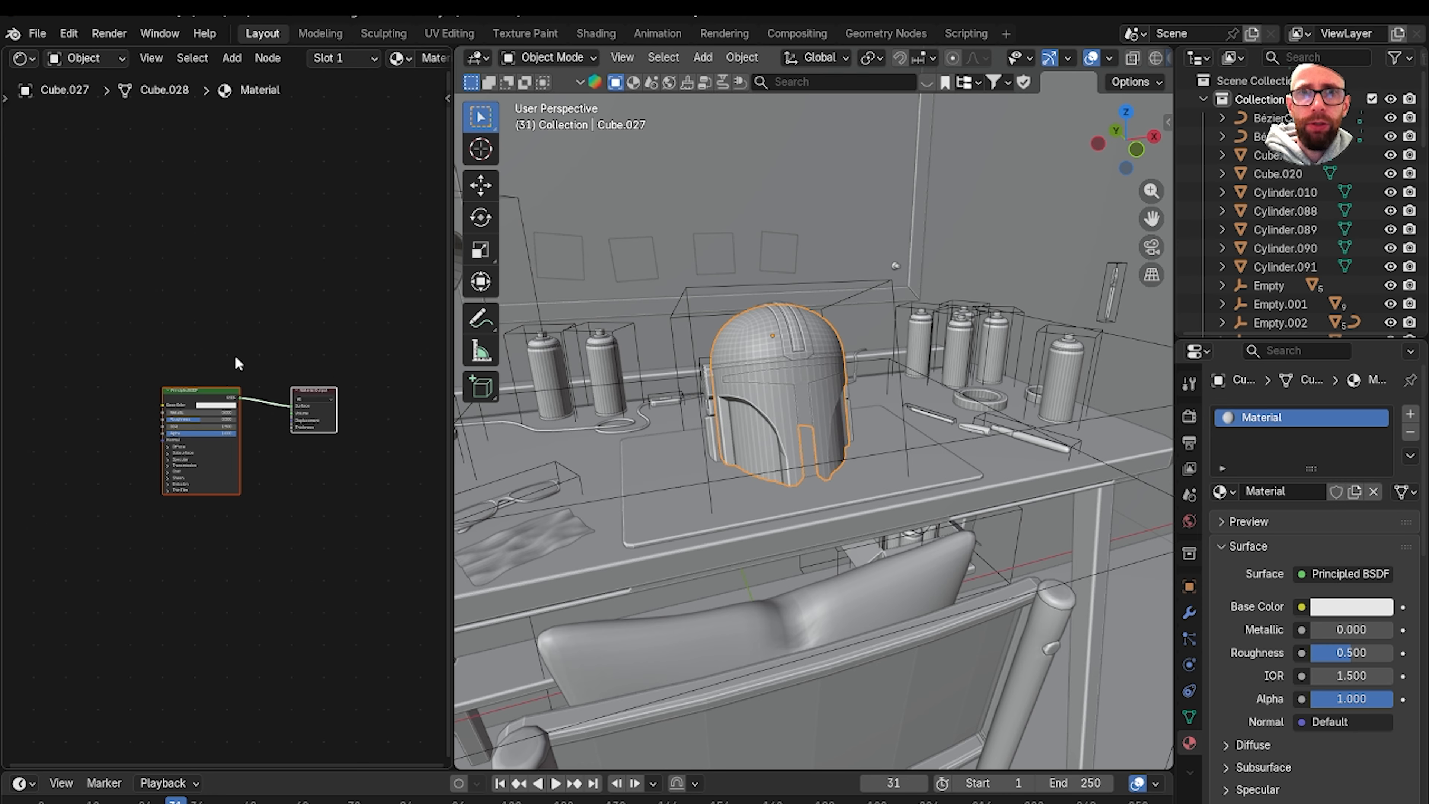
drag(459, 523, 489, 523)
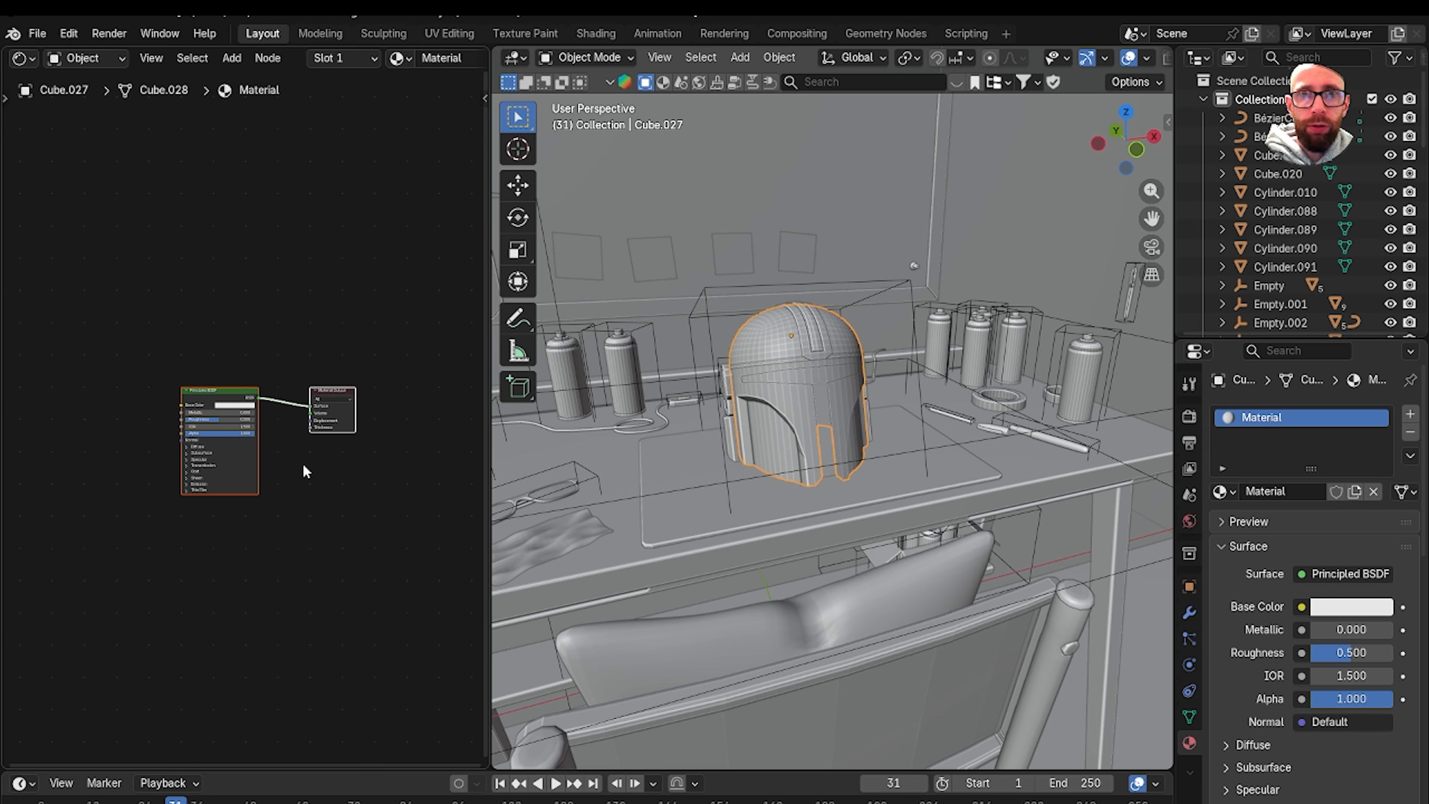
Move the Material Output node closer to the Principled BSDF node and deselect it.
scroll(303, 465, up, 6)
scroll(325, 513, down, 4)
middle_drag(331, 520, 403, 507)
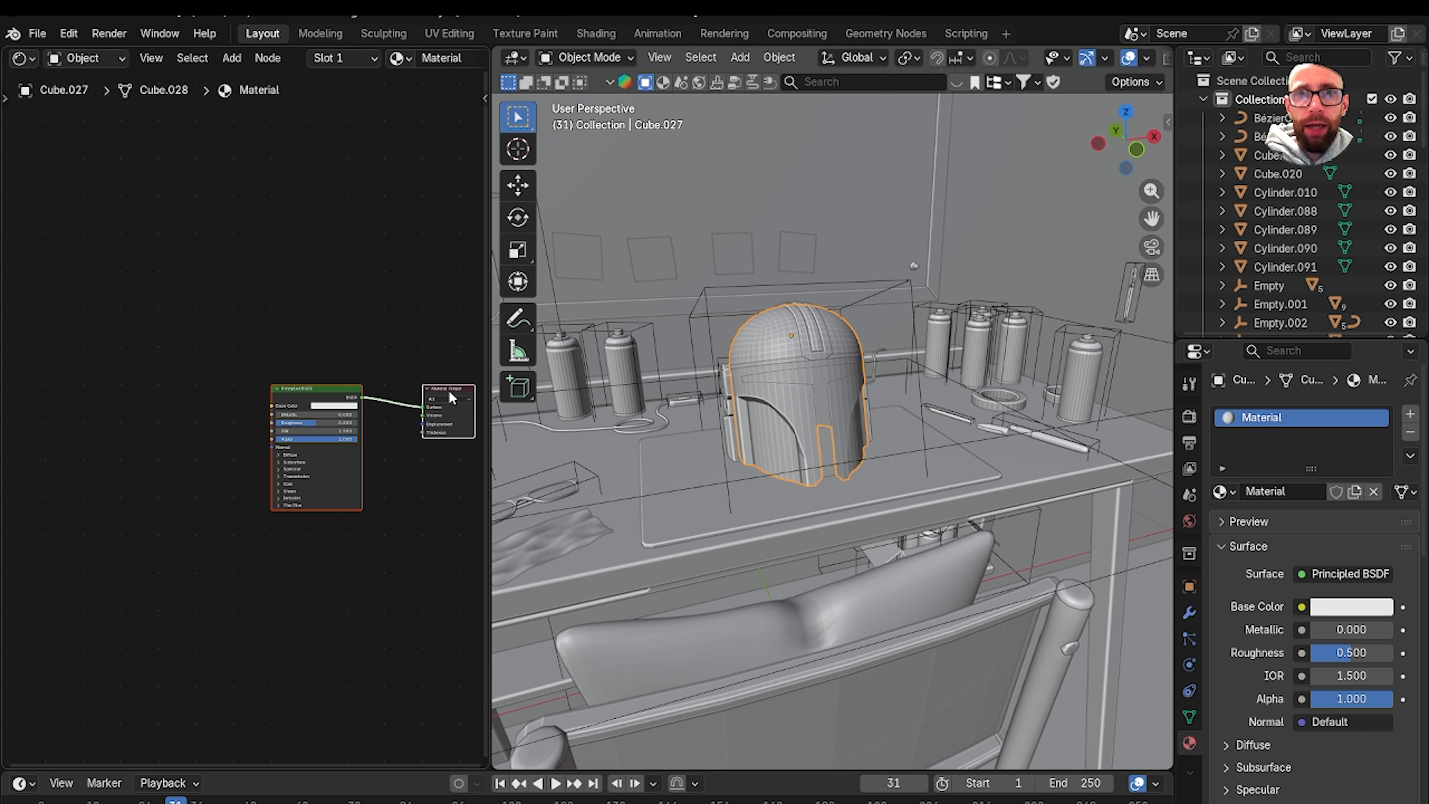
drag(449, 391, 387, 384)
click(420, 378)
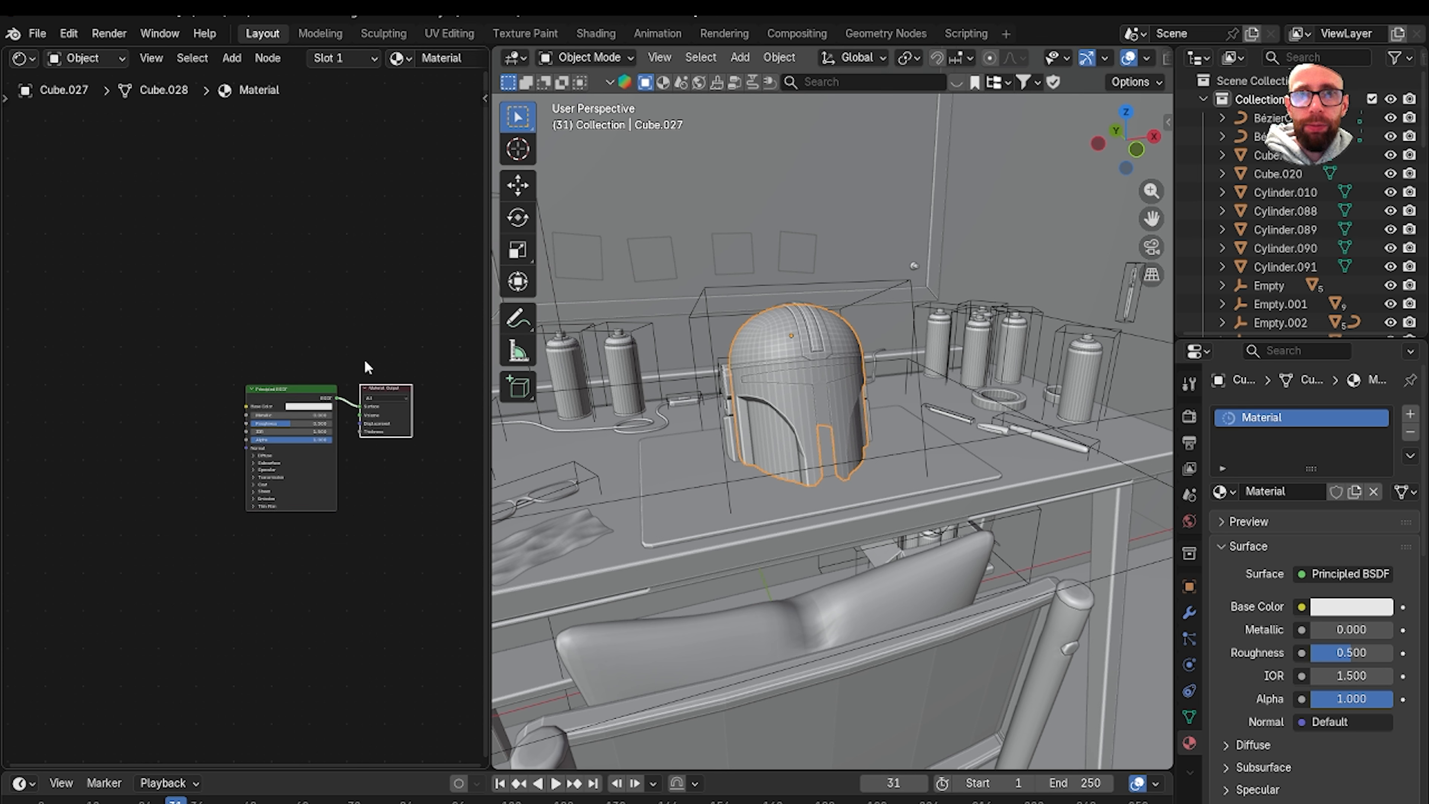
click(367, 366)
scroll(296, 398, up, 4)
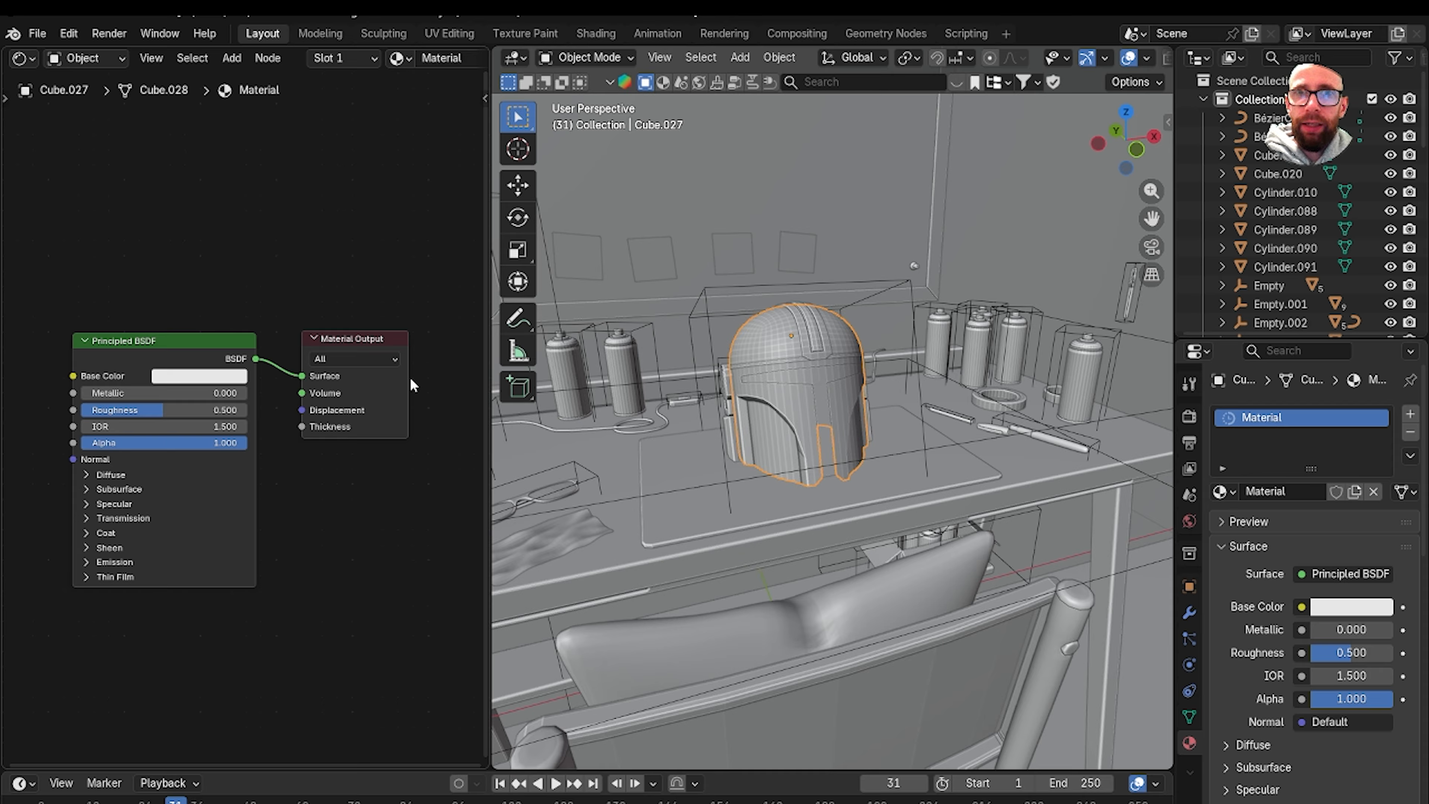
Add an Image Texture node to the helmet material, placed just before the Principled BSDF node.
middle_drag(51, 430, 175, 405)
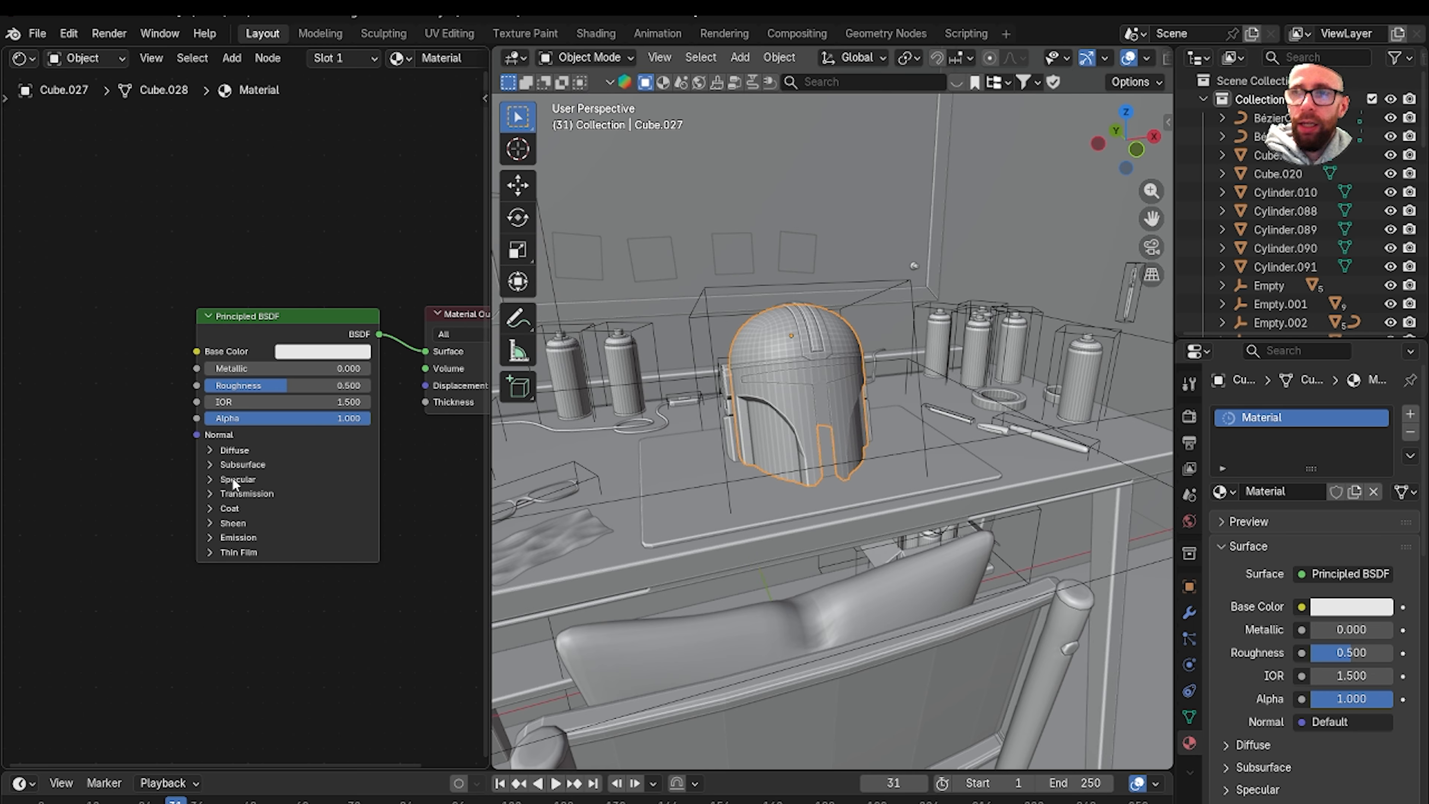
scroll(273, 490, down, 3)
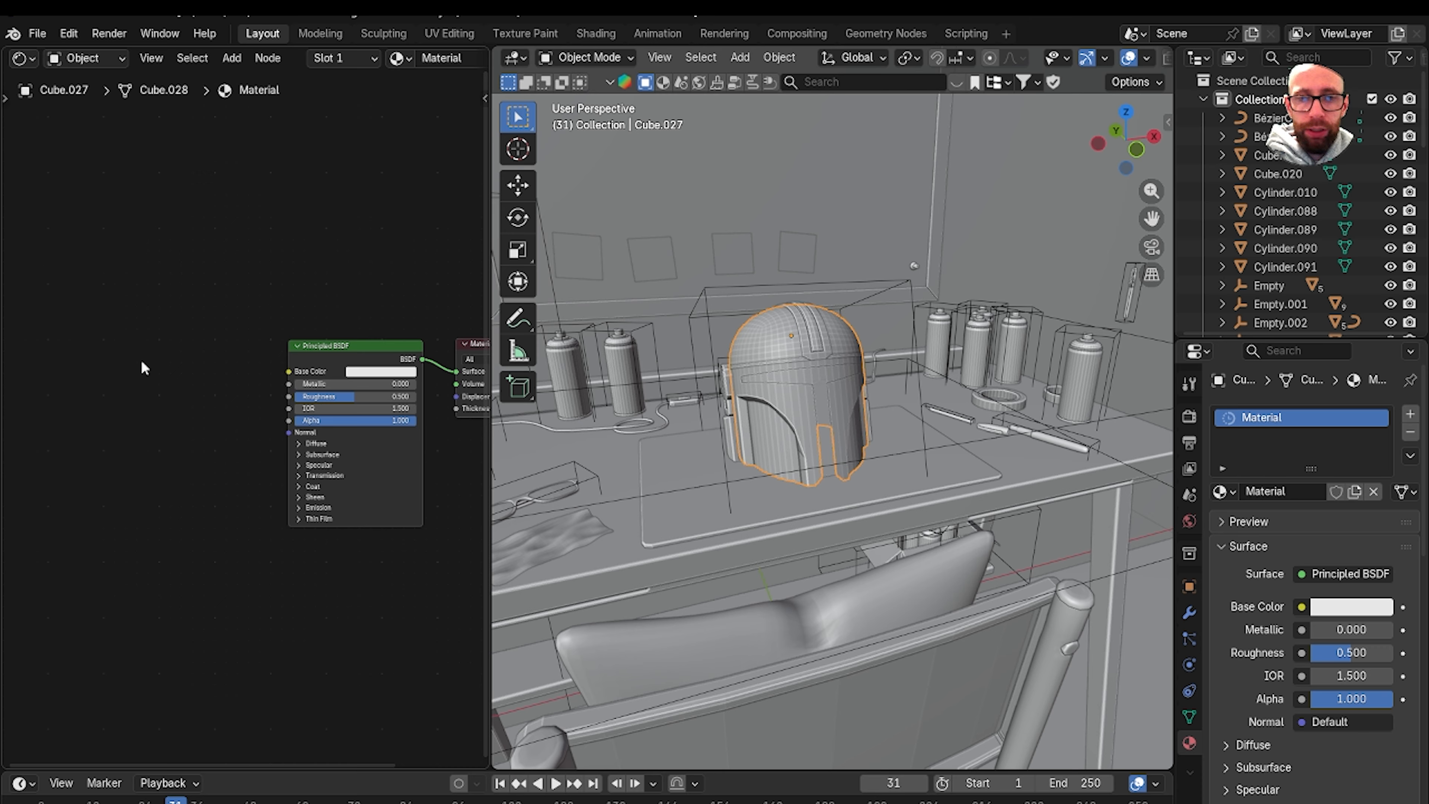
key(shift+a)
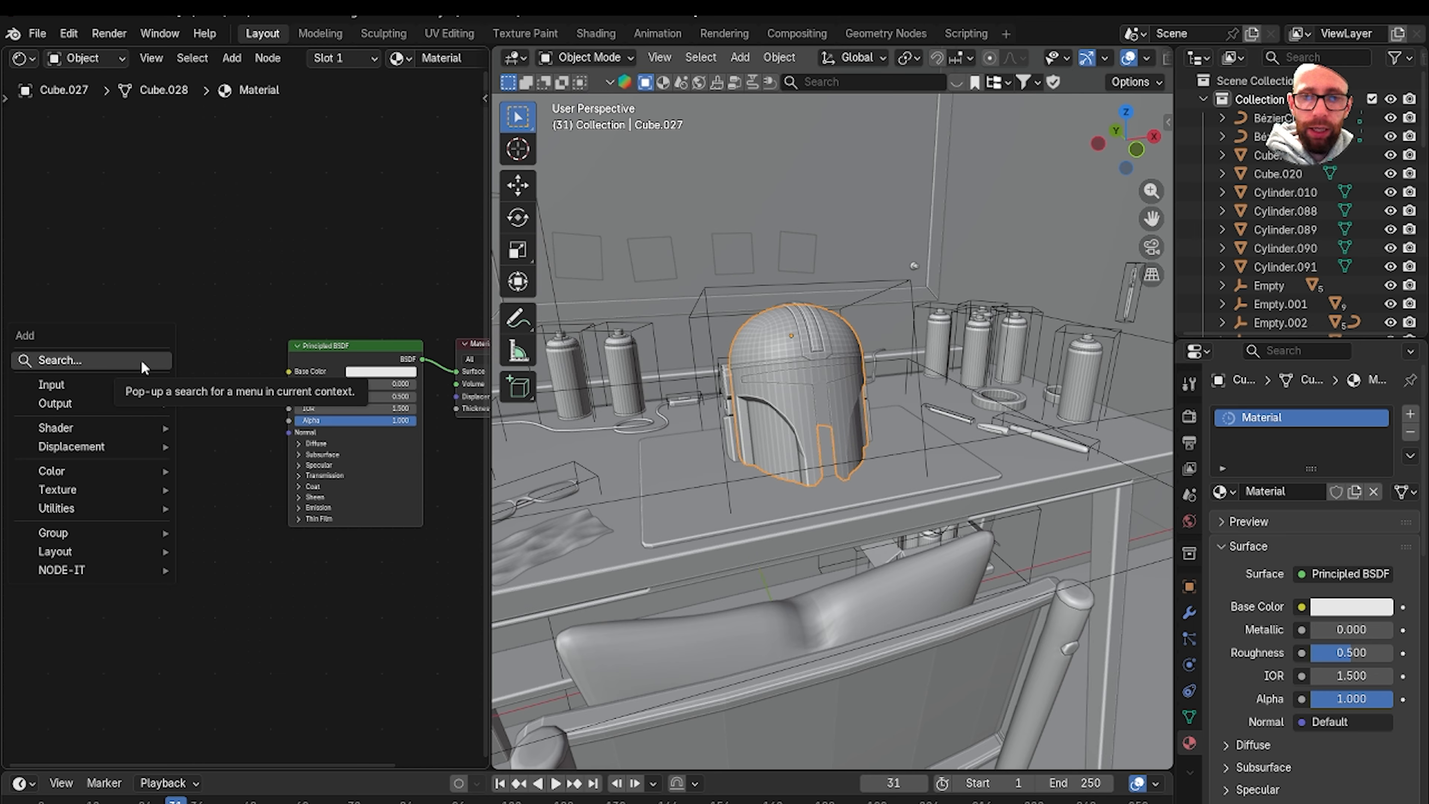
text(im)
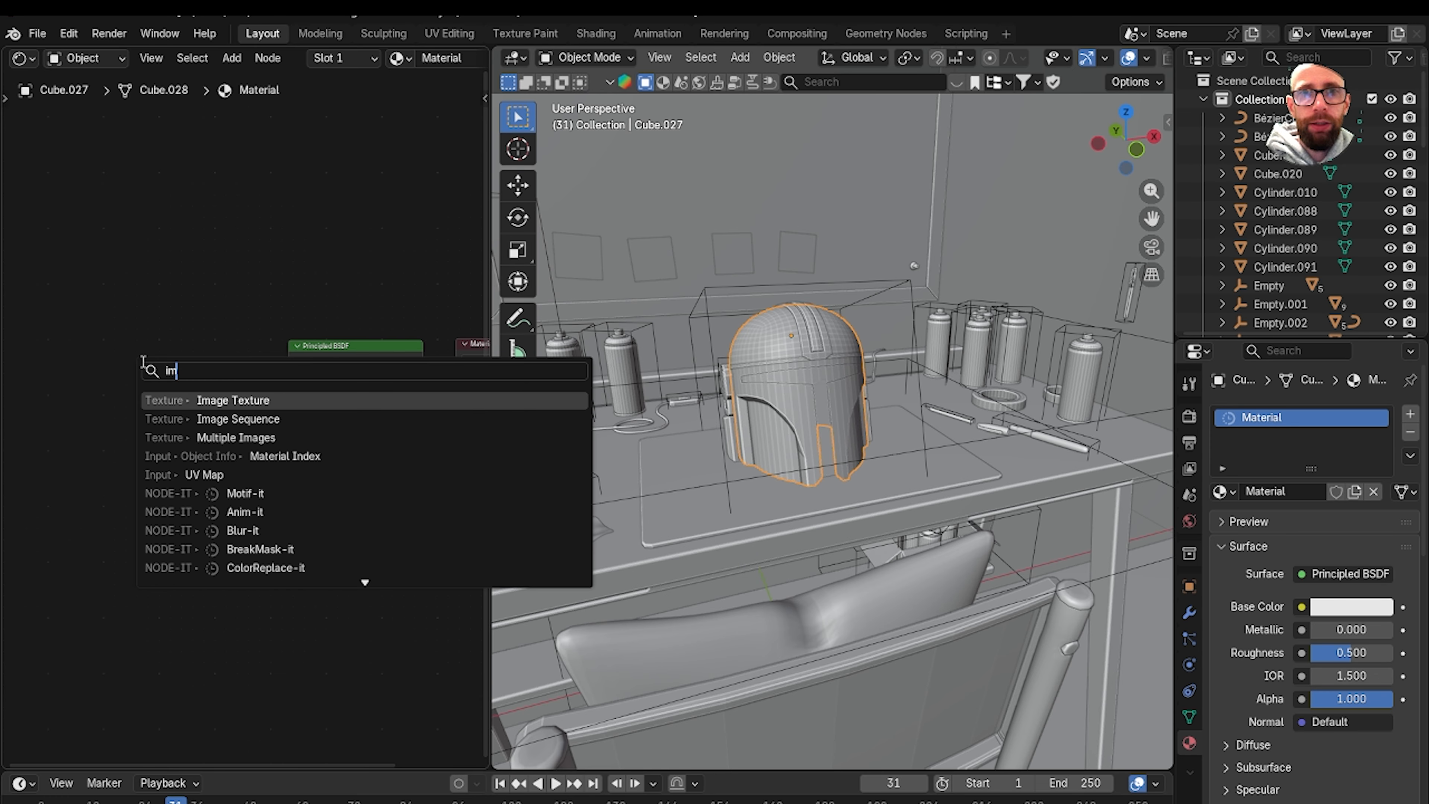
click(245, 401)
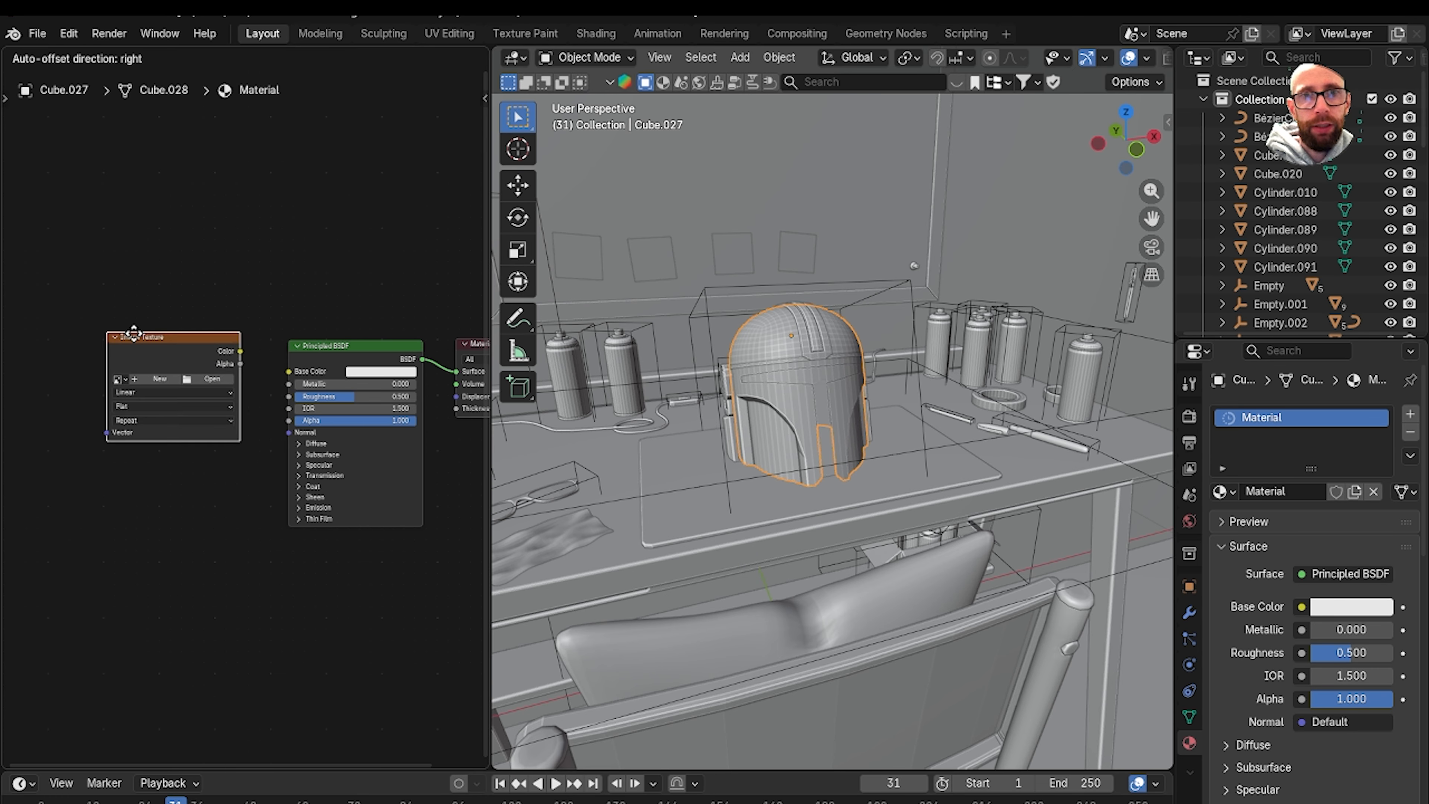
click(89, 334)
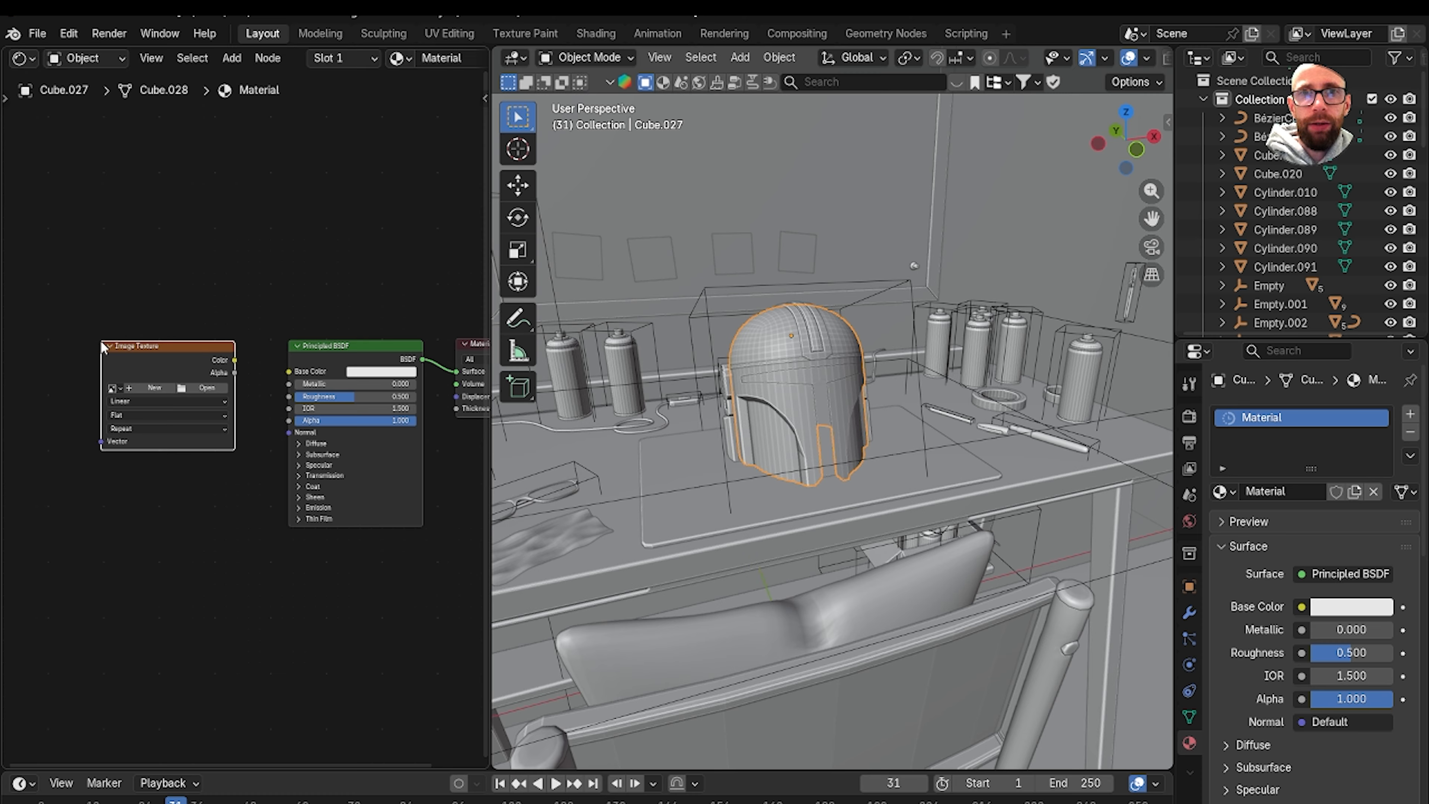
scroll(213, 448, up, 5)
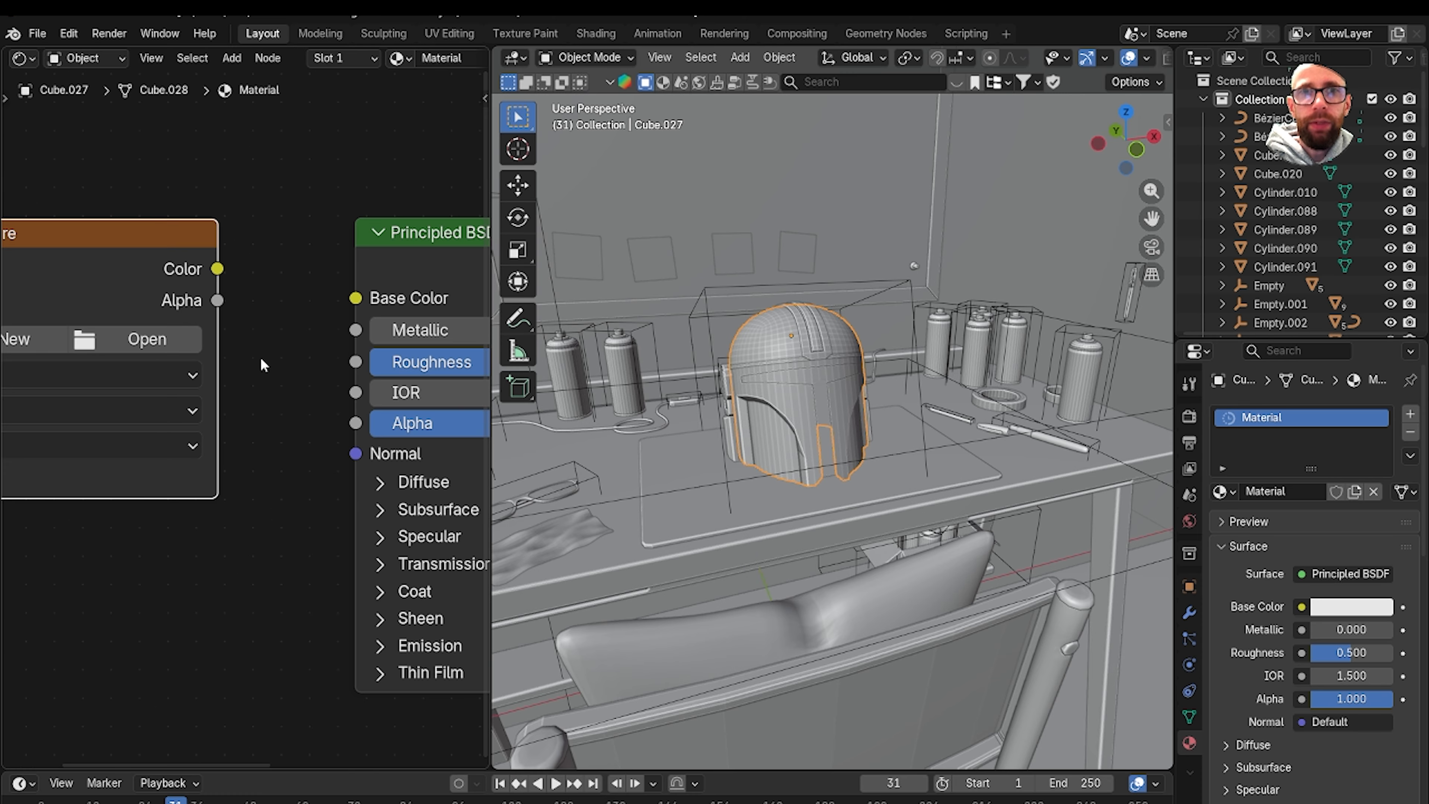
Connect the Image Texture node's Color output to the Base Color input of the Principled BSDF node.
drag(217, 270, 275, 259)
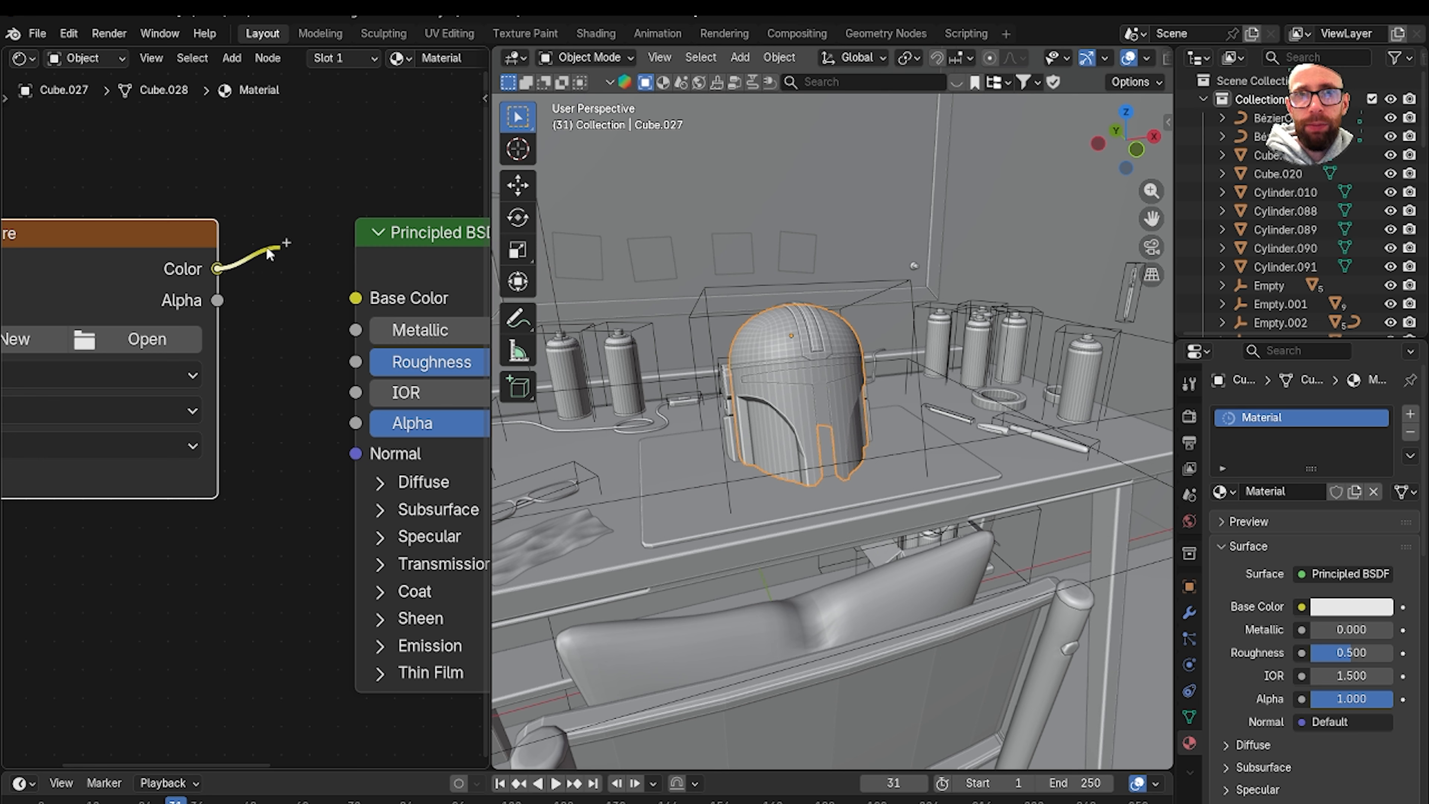
drag(298, 209, 280, 248)
drag(328, 304, 355, 297)
scroll(328, 376, down, 3)
middle_drag(147, 350, 289, 389)
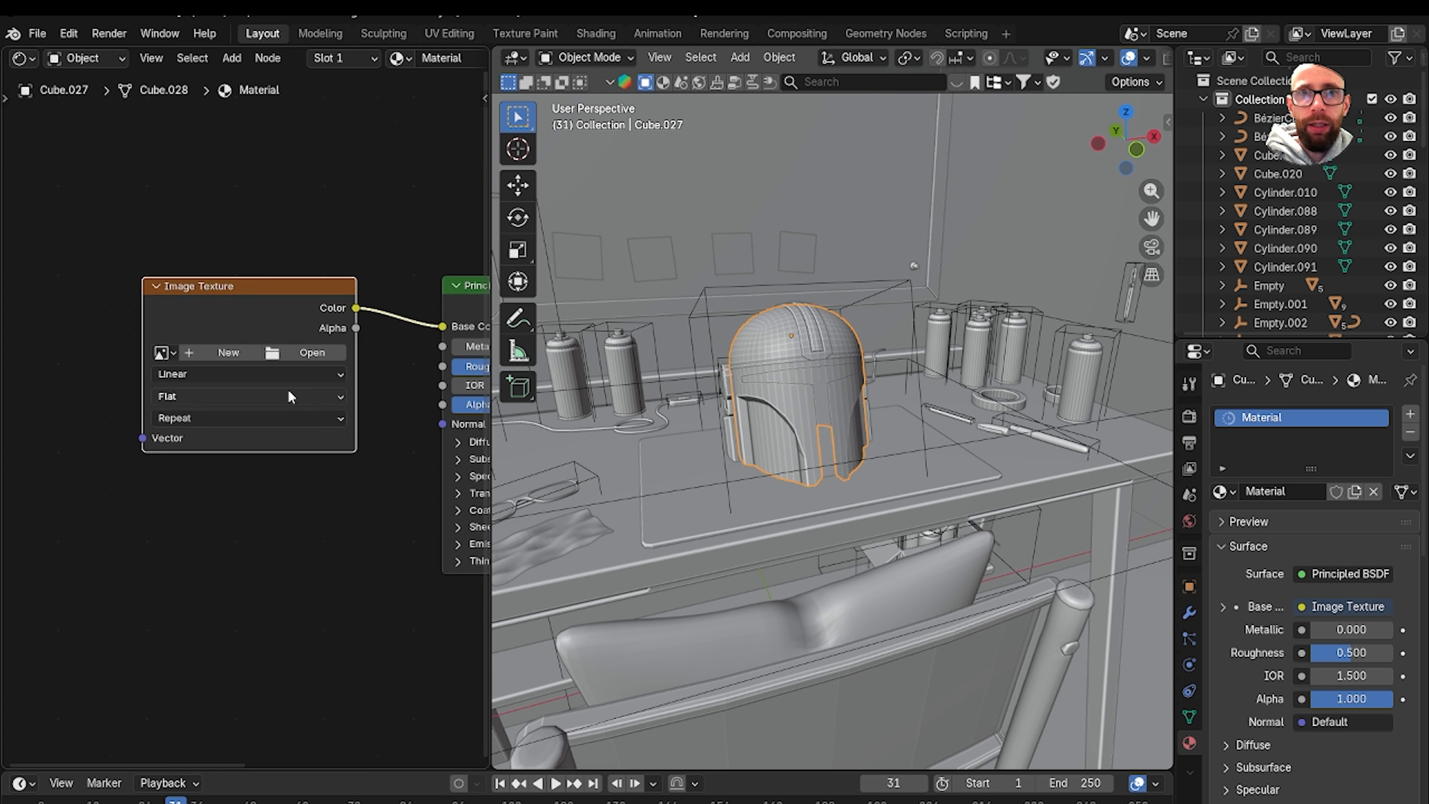
Create a new image in the Image Texture node with the generated type set to Color Grid.
scroll(288, 396, up, 2)
click(217, 311)
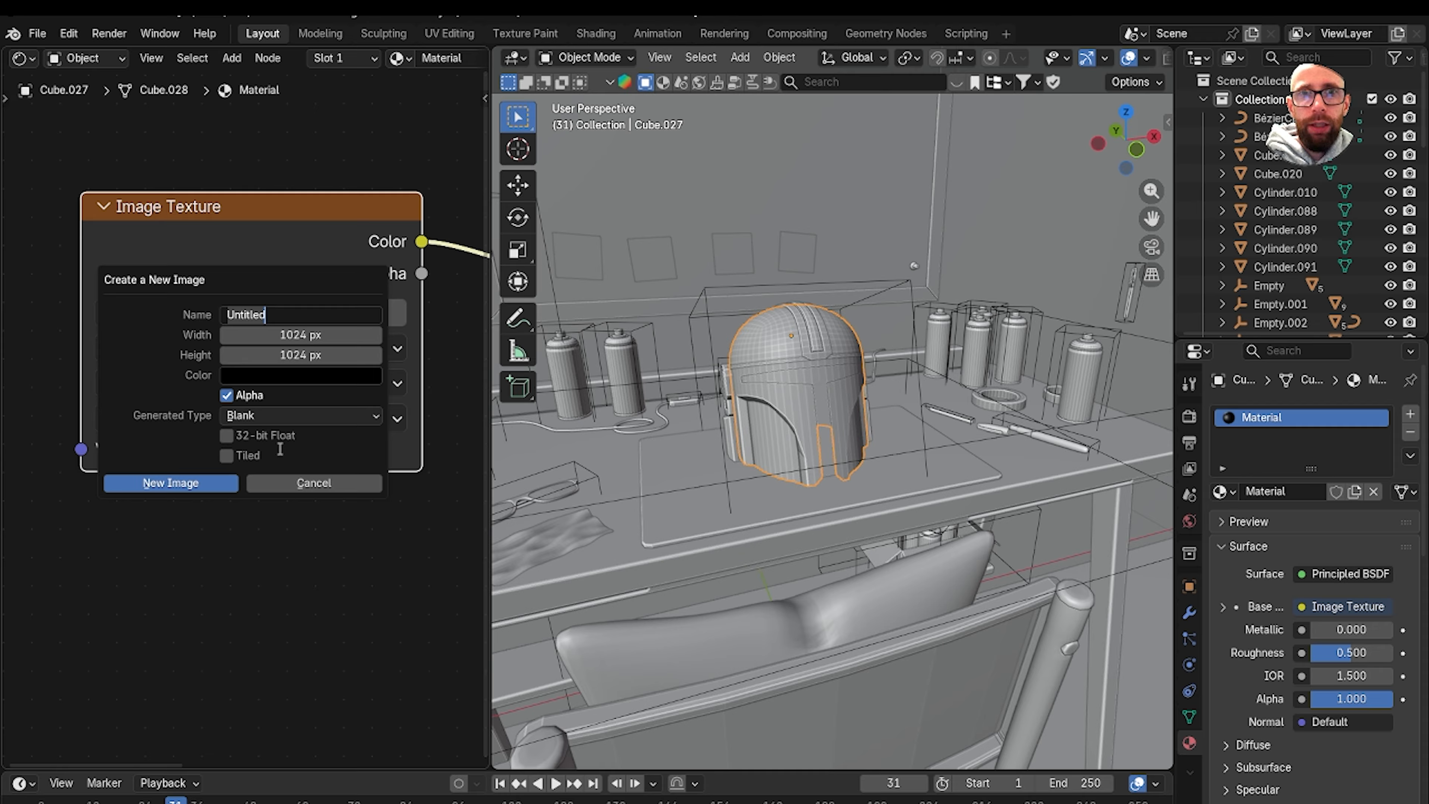
click(274, 413)
click(298, 417)
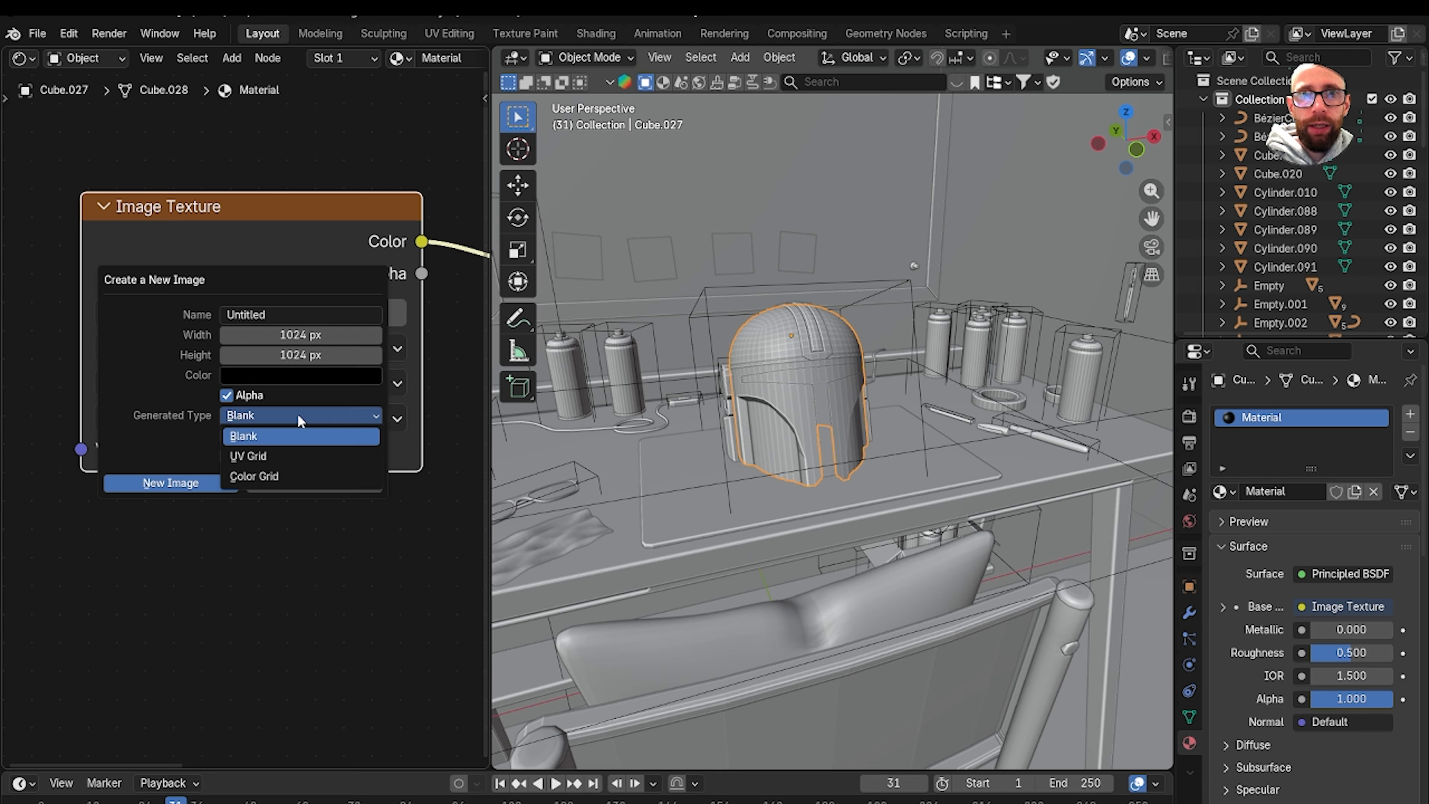
click(284, 476)
click(171, 483)
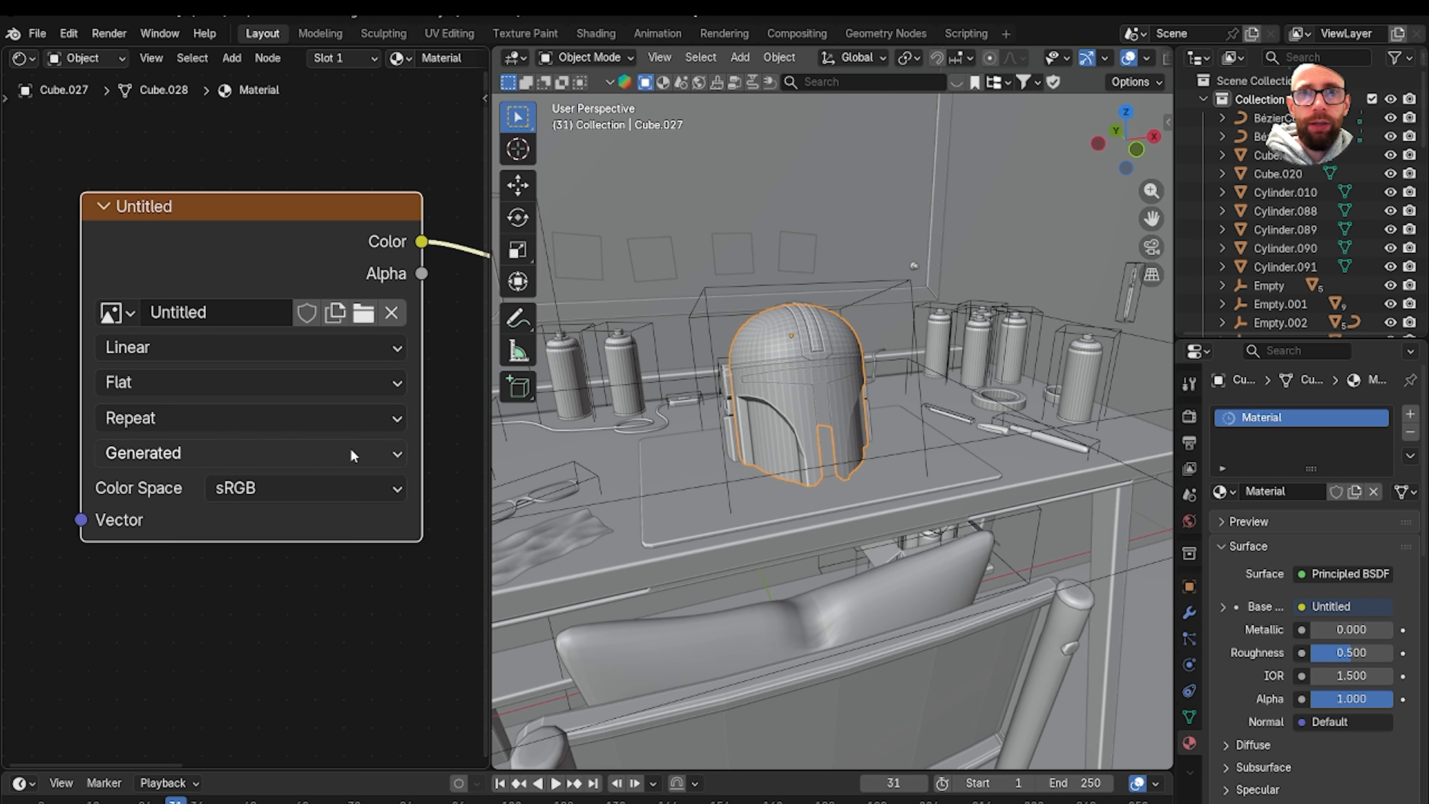
Zoom in on the helmet, widen the 3D viewport and switch it to Material Preview shading.
scroll(788, 395, down, 5)
scroll(813, 393, up, 7)
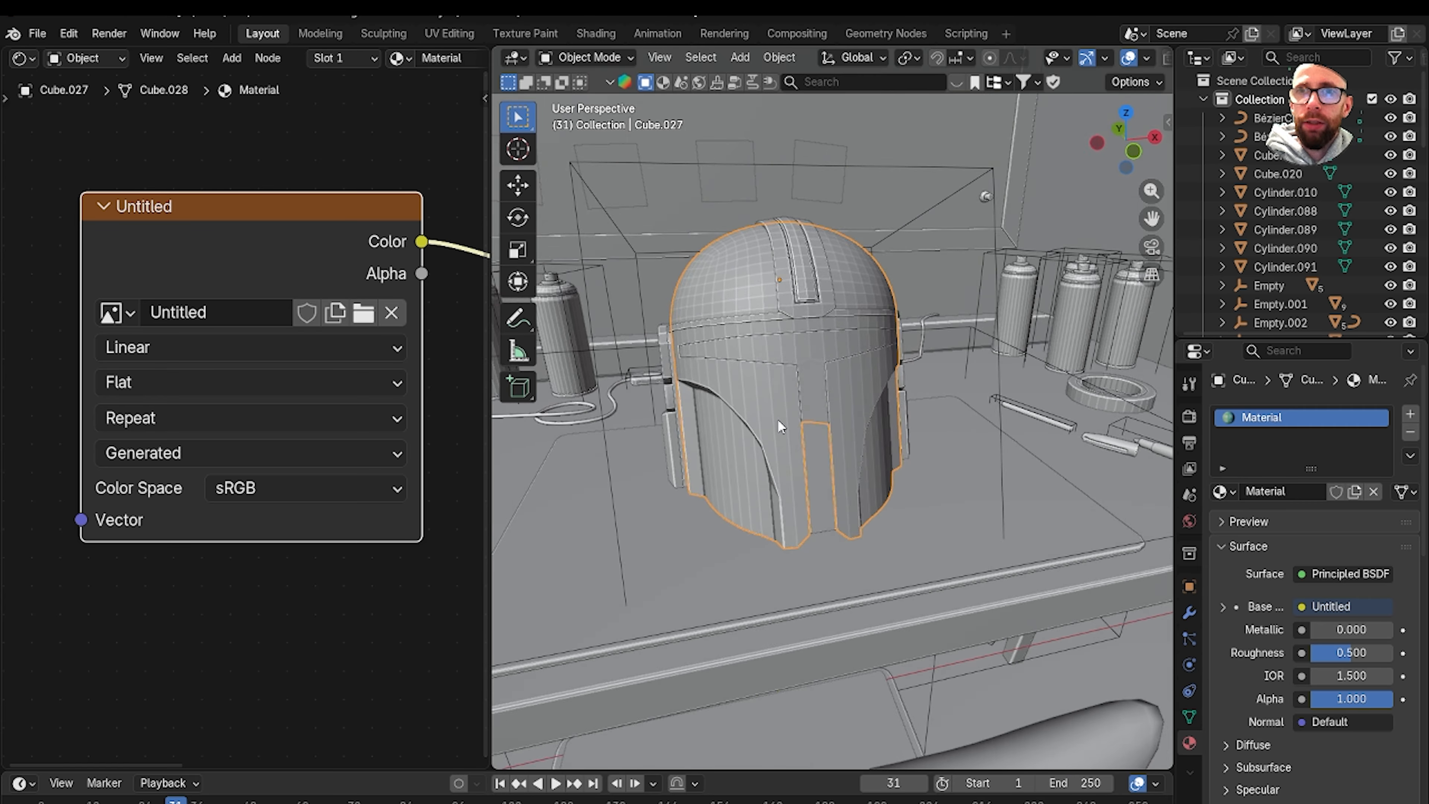
scroll(777, 426, up, 2)
drag(493, 408, 308, 415)
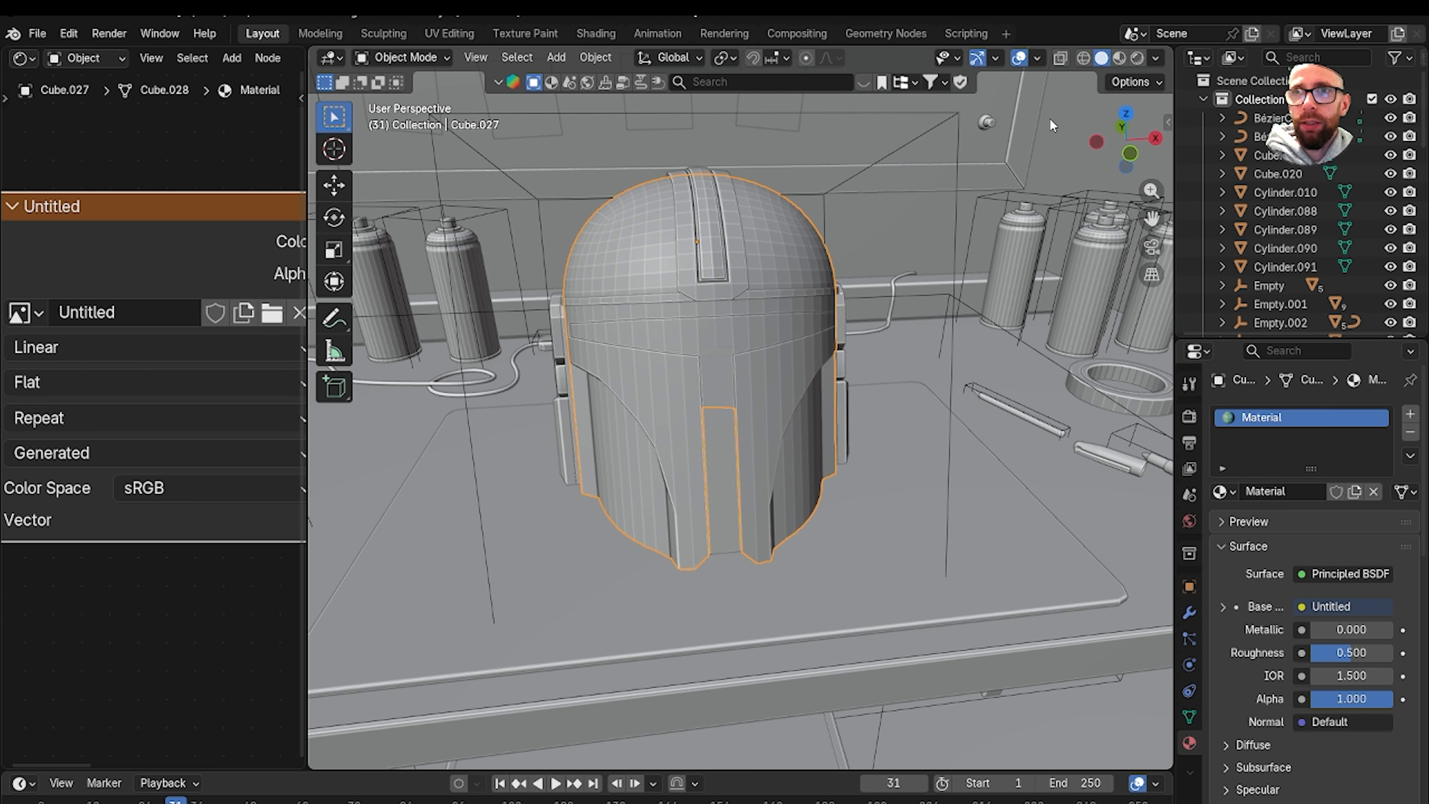
click(1119, 58)
Examine how the color grid texture lies on the helmet from several sides.
mouse_move(675, 365)
middle_down()
mouse_move(861, 358)
mouse_move(530, 462)
middle_up()
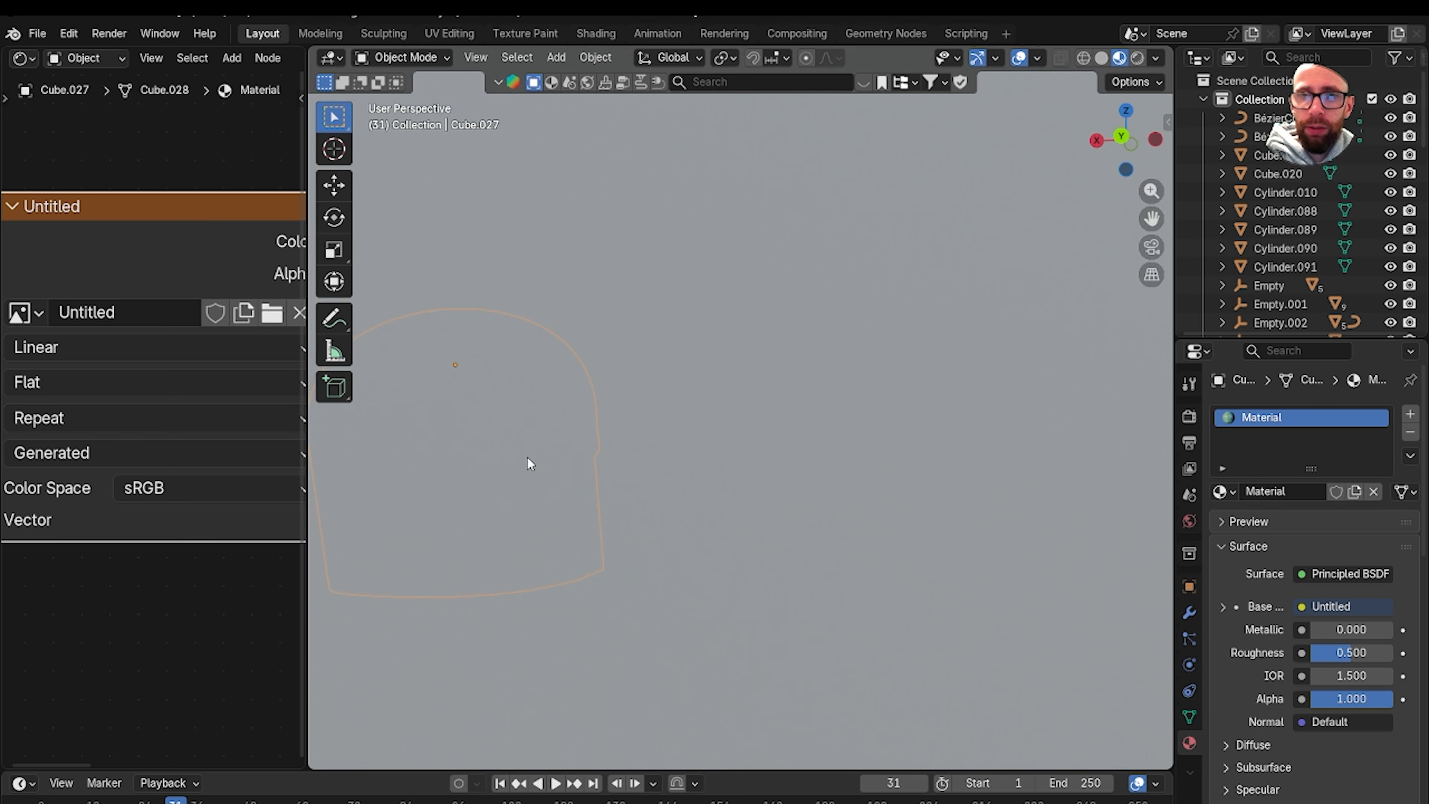
middle_drag(800, 438, 415, 467)
scroll(703, 460, down, 3)
scroll(635, 436, down, 4)
scroll(604, 450, up, 3)
middle_drag(669, 430, 741, 329)
scroll(577, 422, down, 3)
middle_drag(782, 439, 617, 383)
scroll(554, 345, down, 5)
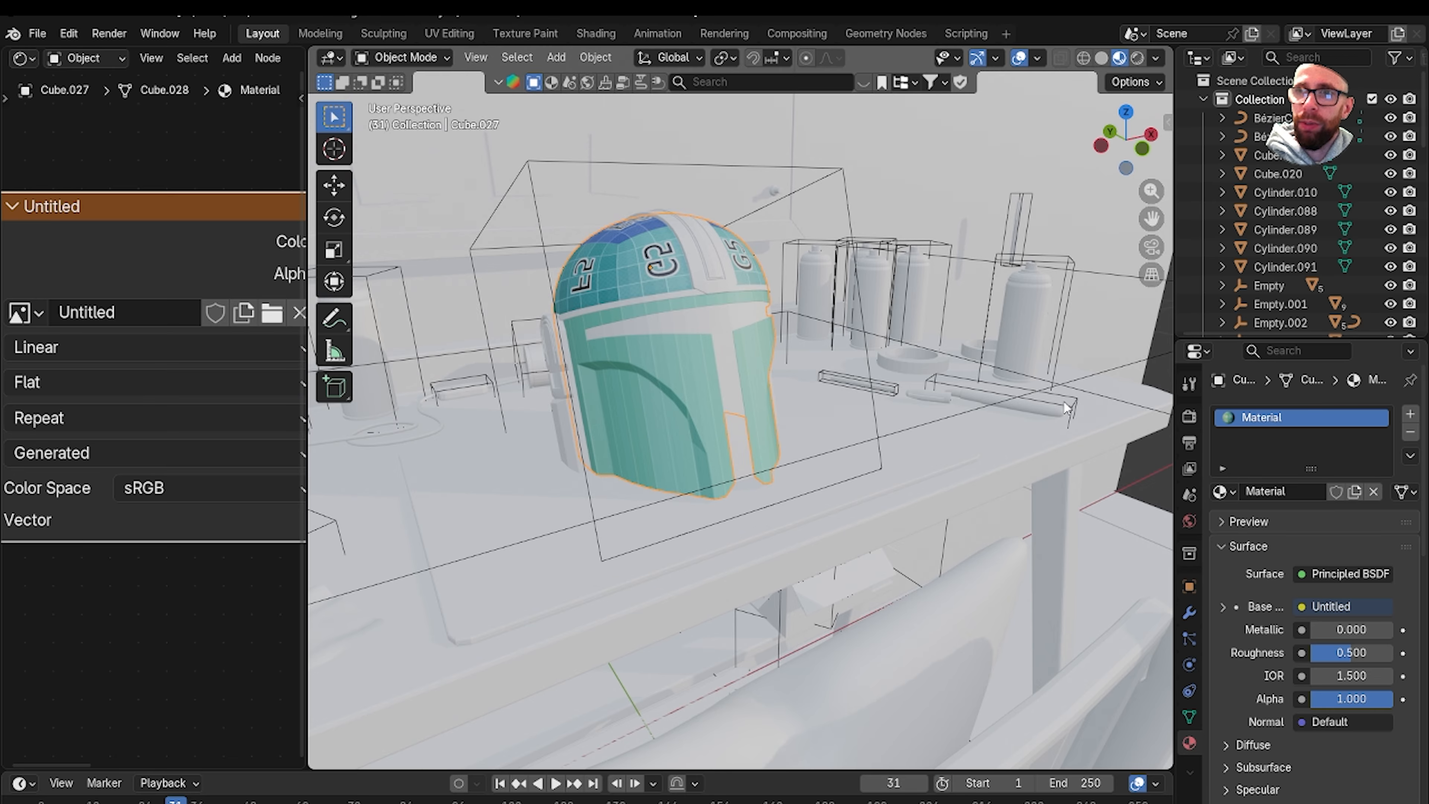
Undo the color grid image and the Image Texture node on the helmet, and return the viewport to Solid shading.
key(ctrl+z)
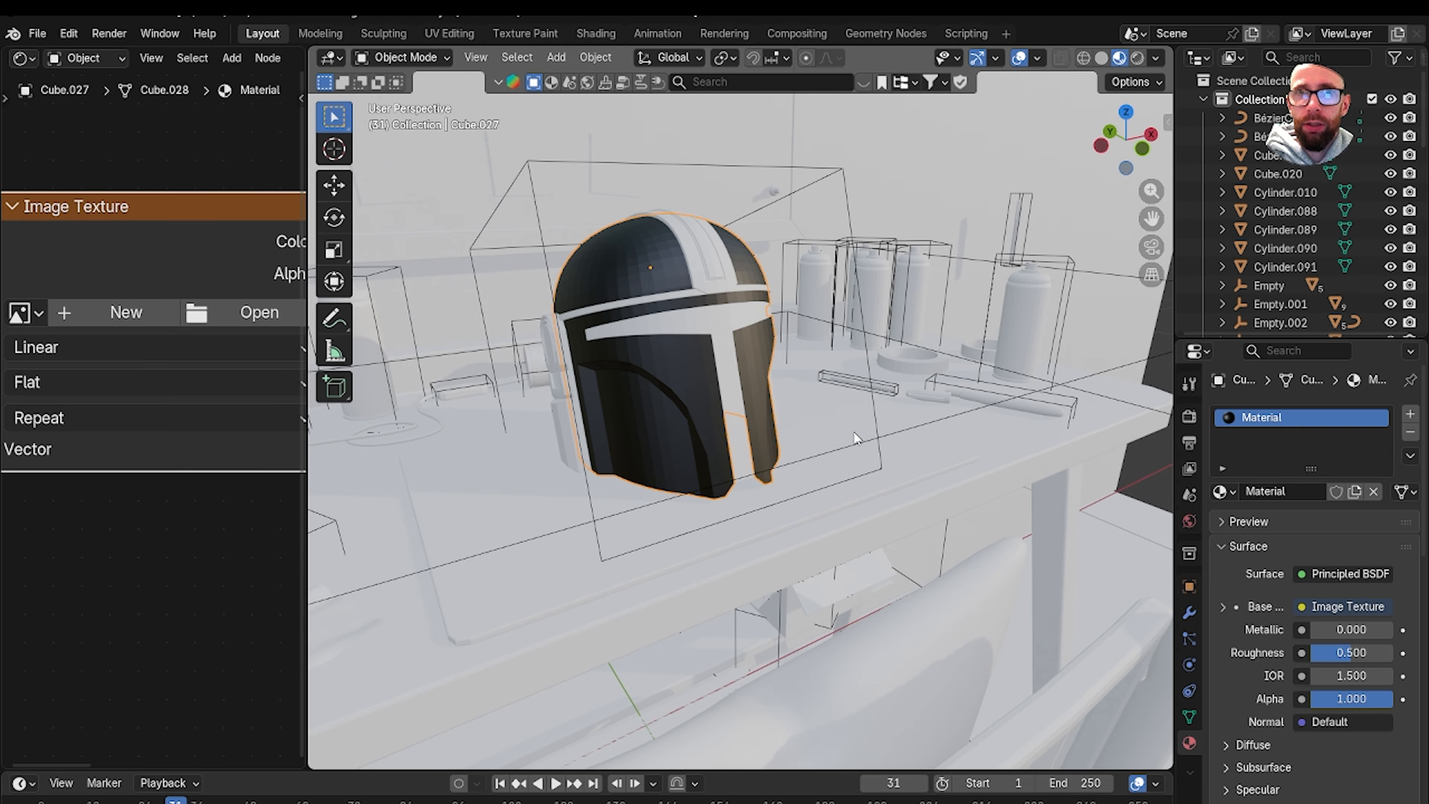
key(ctrl+z)
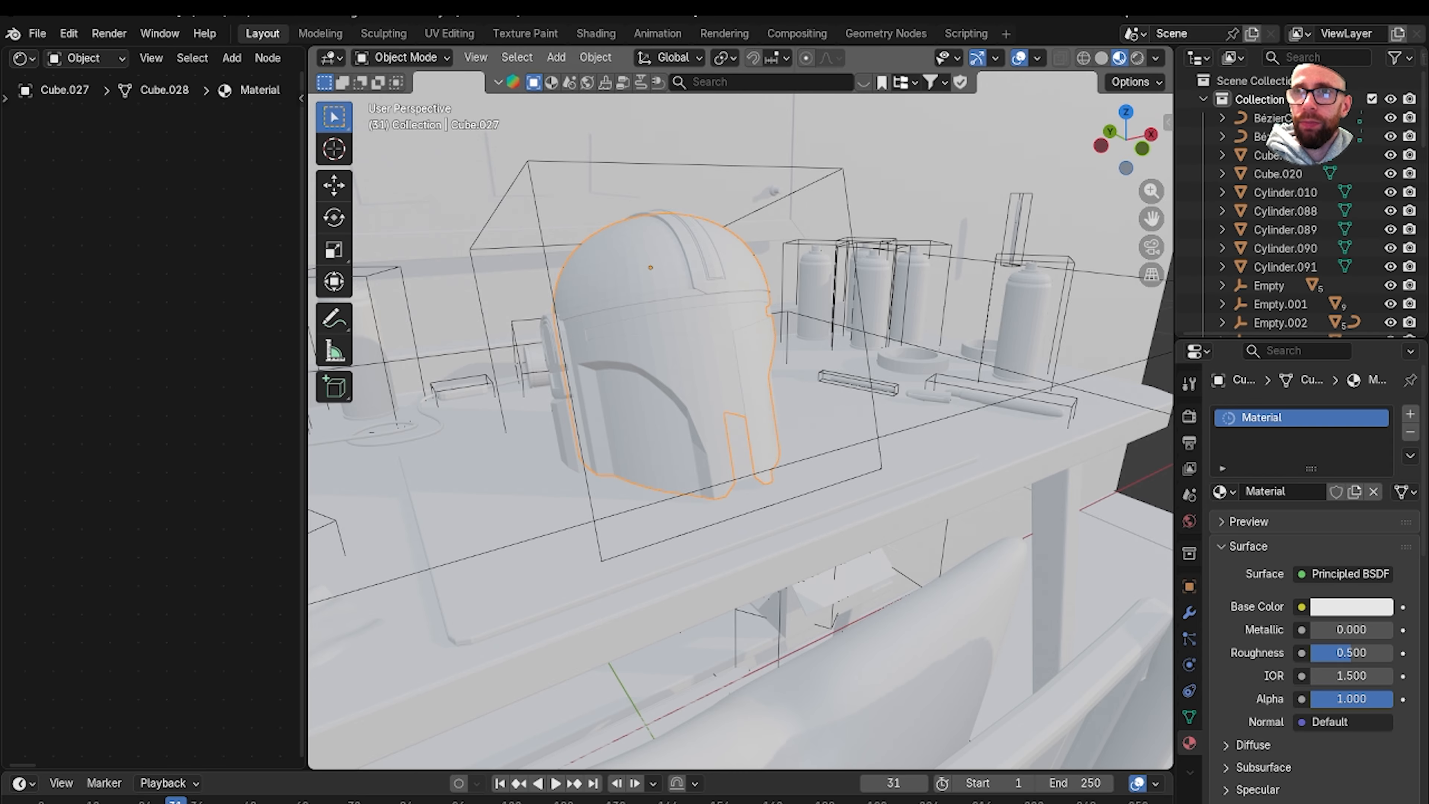
click(1101, 58)
Select the tabletop of the desk and isolate it in local view.
scroll(674, 427, down, 5)
mouse_move(760, 441)
middle_down()
mouse_move(687, 442)
mouse_move(615, 392)
mouse_move(1049, 533)
middle_up()
scroll(687, 441, down, 3)
scroll(845, 457, up, 6)
scroll(872, 479, up, 3)
scroll(769, 392, down, 3)
scroll(890, 496, up, 4)
shift+middle_drag(772, 394, 862, 484)
scroll(890, 496, down, 4)
click(684, 415)
key(slash)
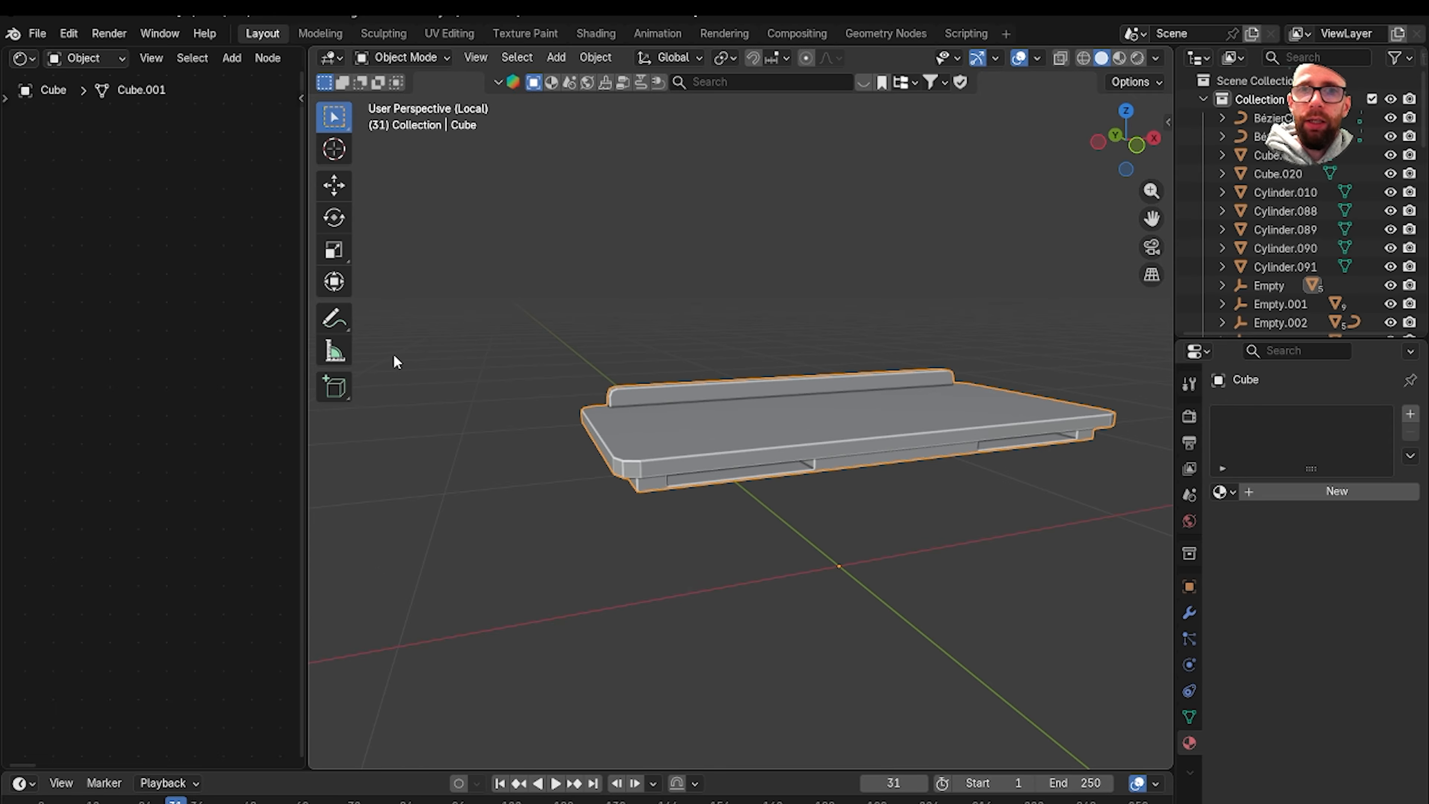
Widen the area beside the 3D viewport and turn it into a UV Editor framed on the tabletop's UV layout.
drag(306, 424, 502, 447)
click(24, 58)
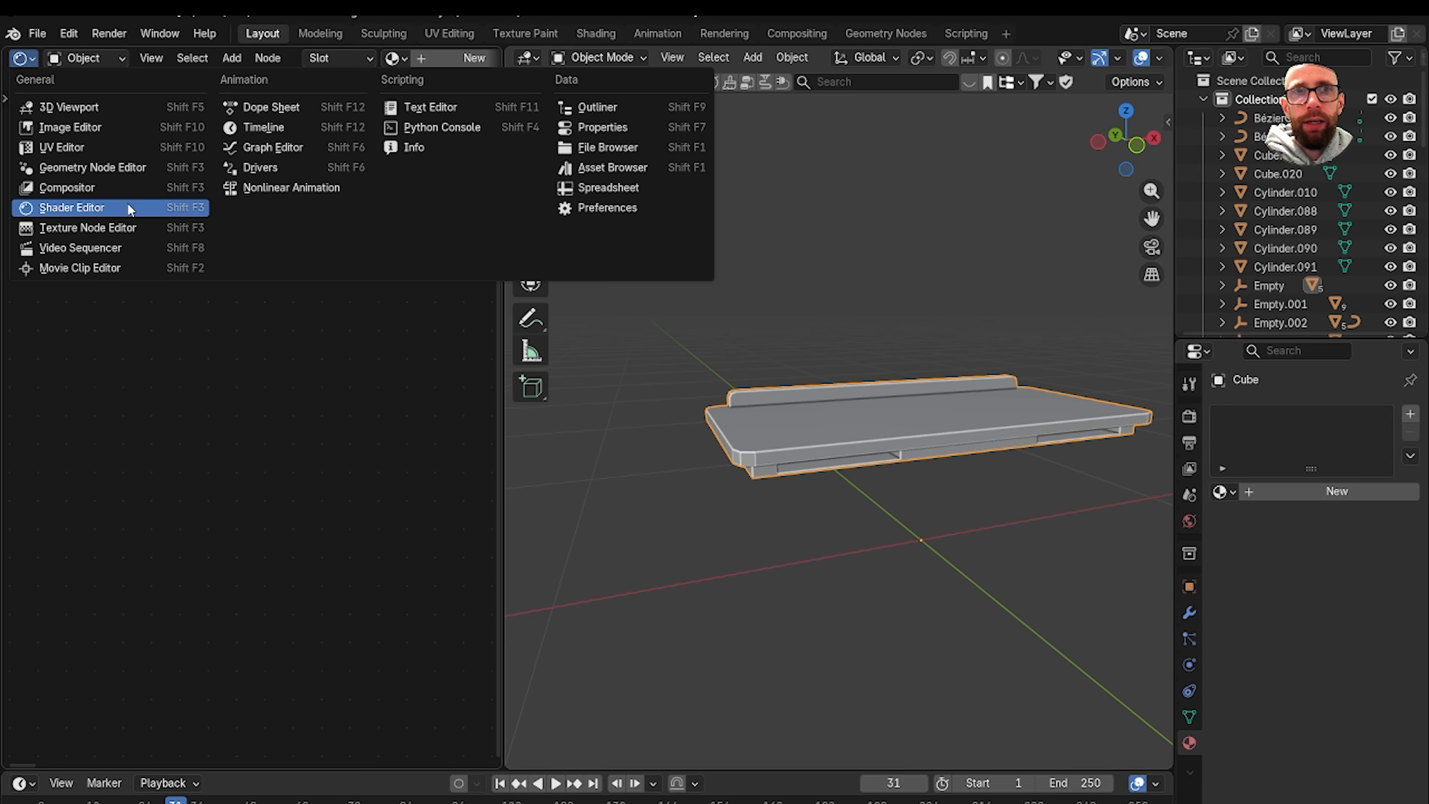
click(62, 147)
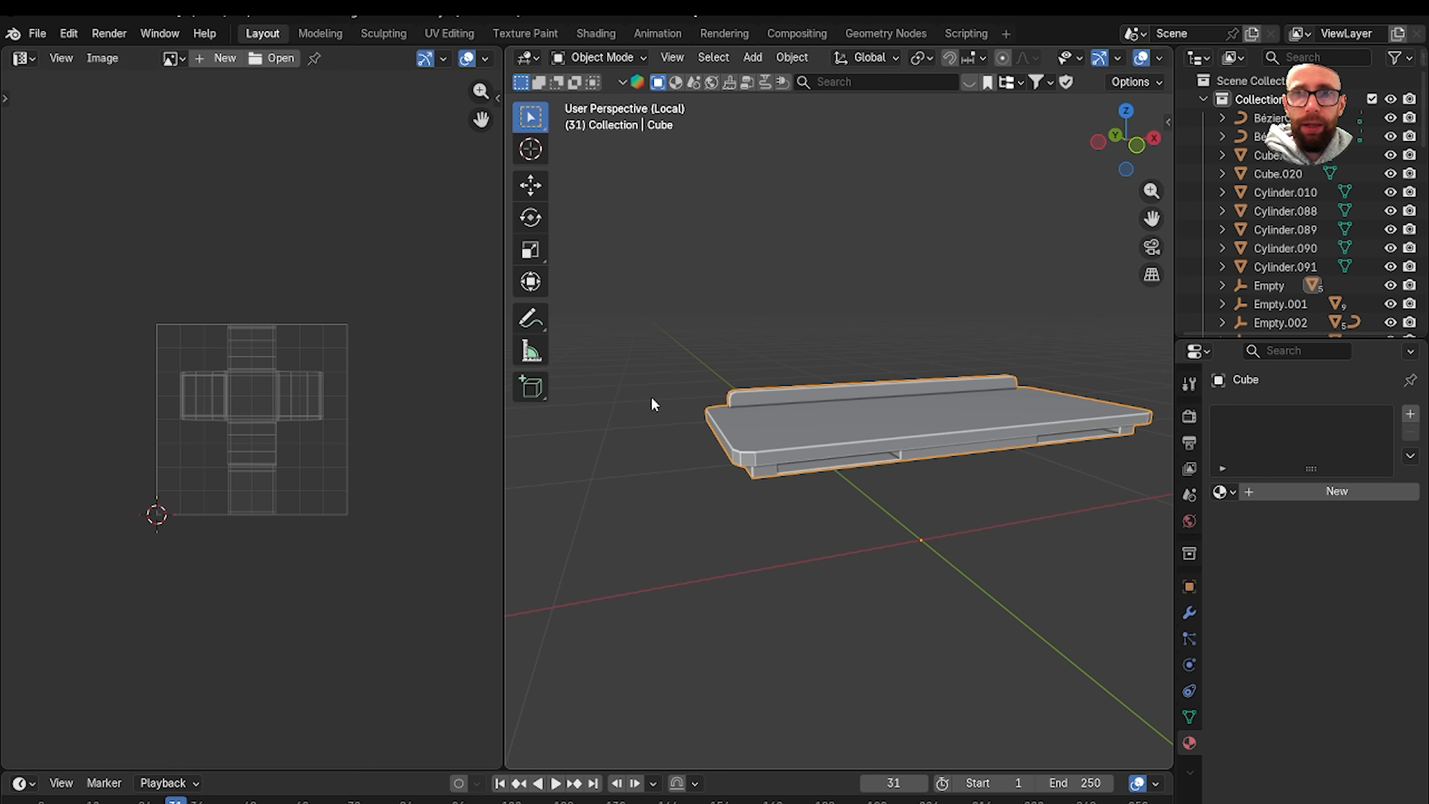
scroll(255, 478, up, 4)
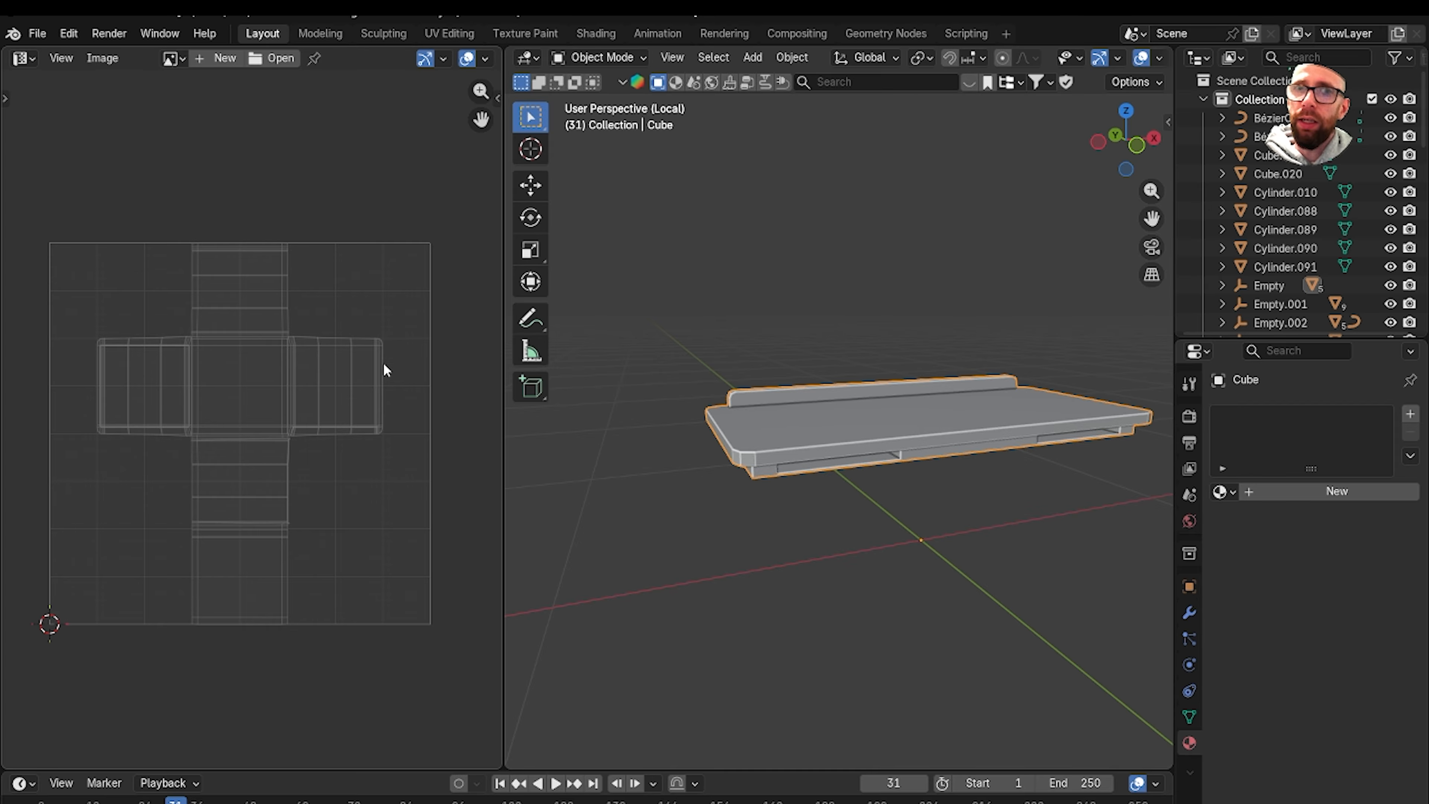
middle_drag(943, 461, 849, 456)
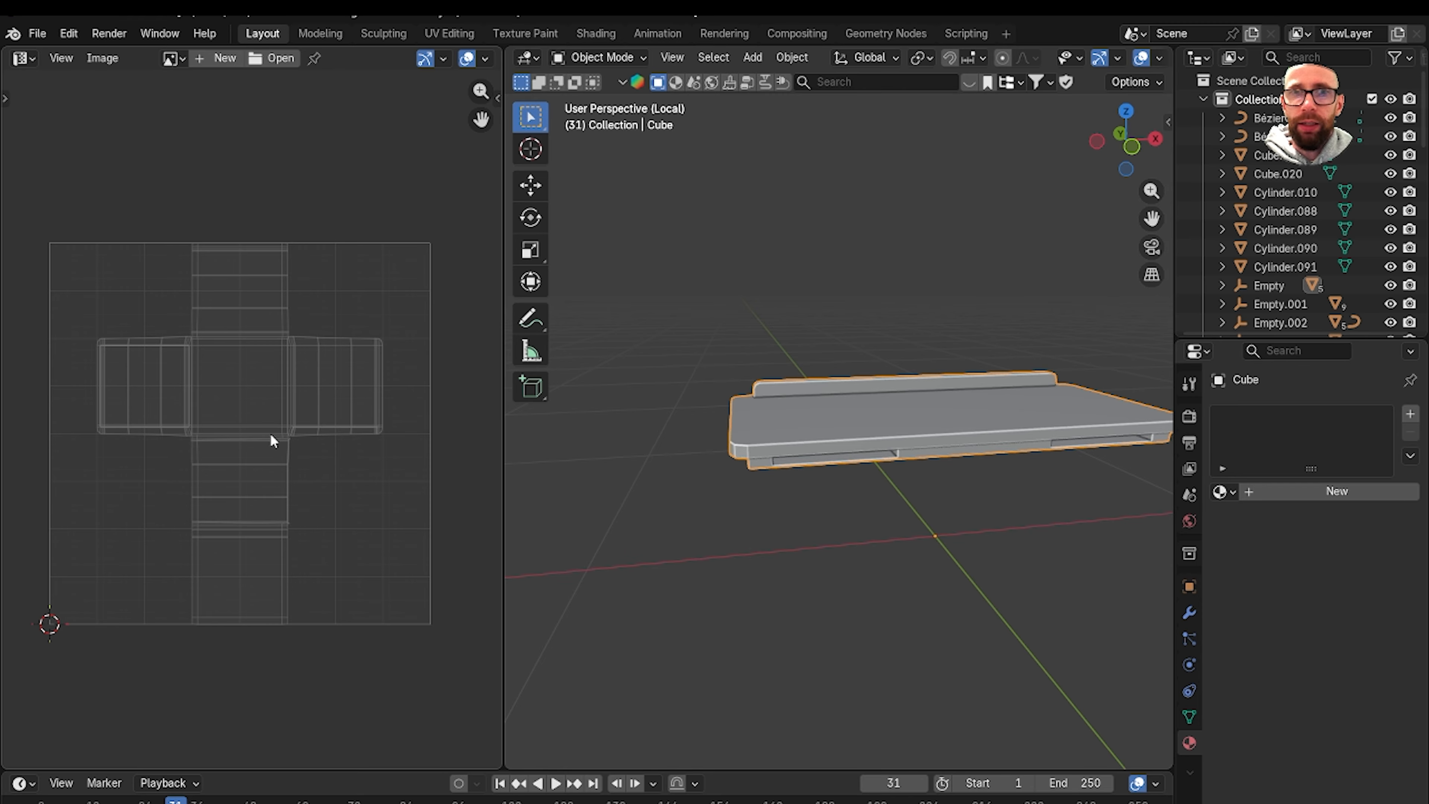
scroll(272, 435, up, 3)
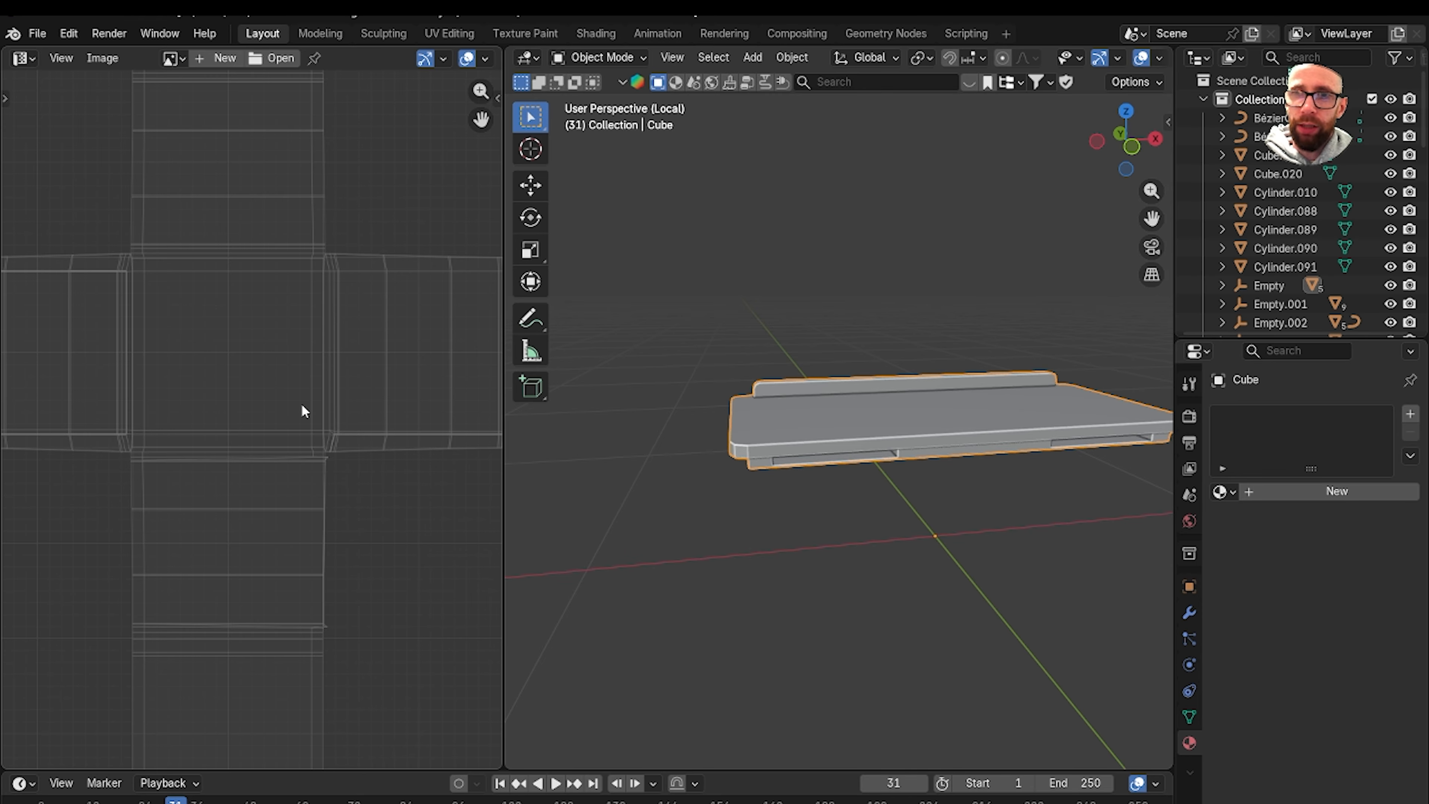
Put the tabletop into Edit Mode, narrow the UV Editor and switch to vertex selection.
key(Tab)
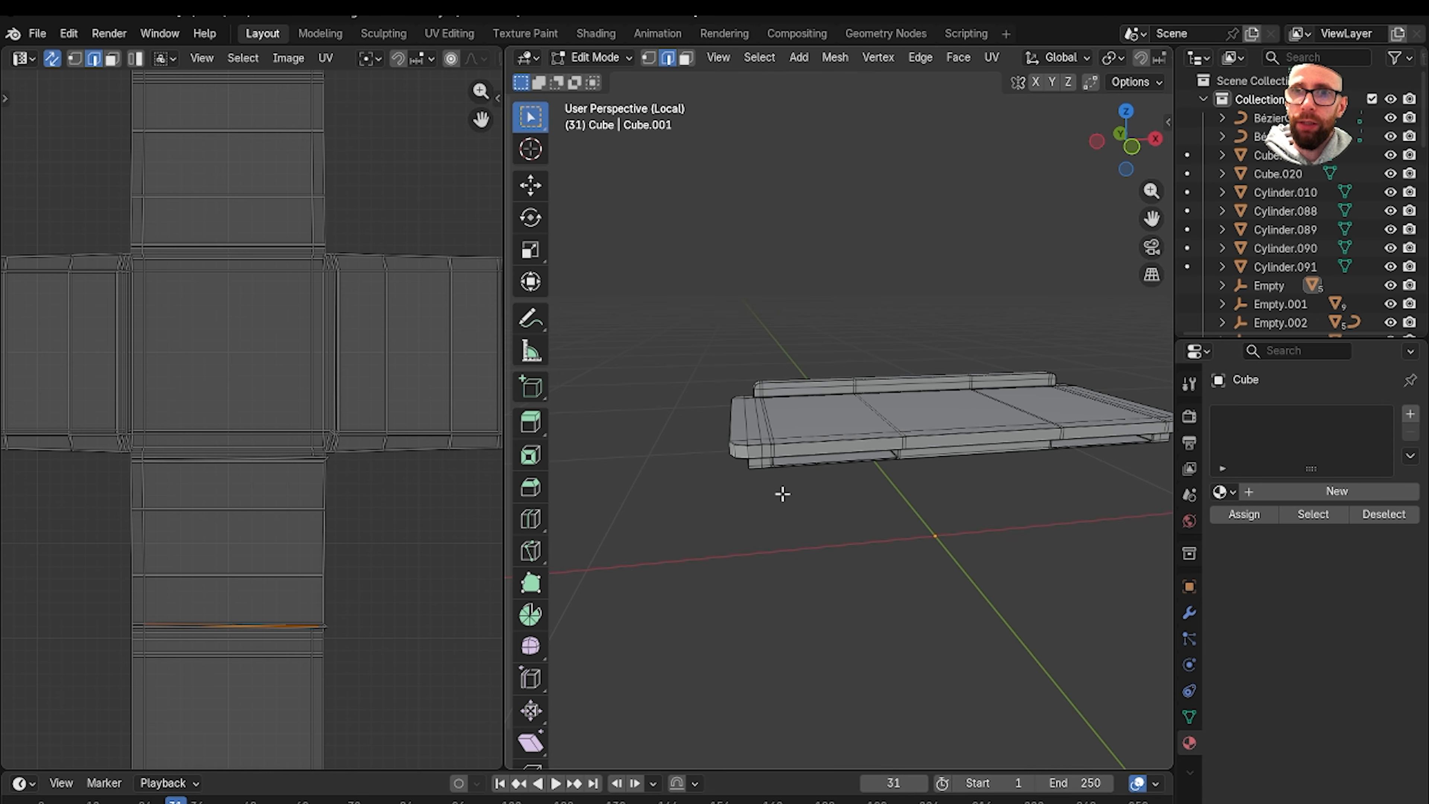
middle_drag(781, 494, 600, 527)
drag(510, 542, 280, 541)
scroll(801, 533, up, 2)
middle_drag(802, 532, 919, 604)
key(1)
Examine the vertices of a tabletop corner face on the upper side and on the underside.
click(810, 570)
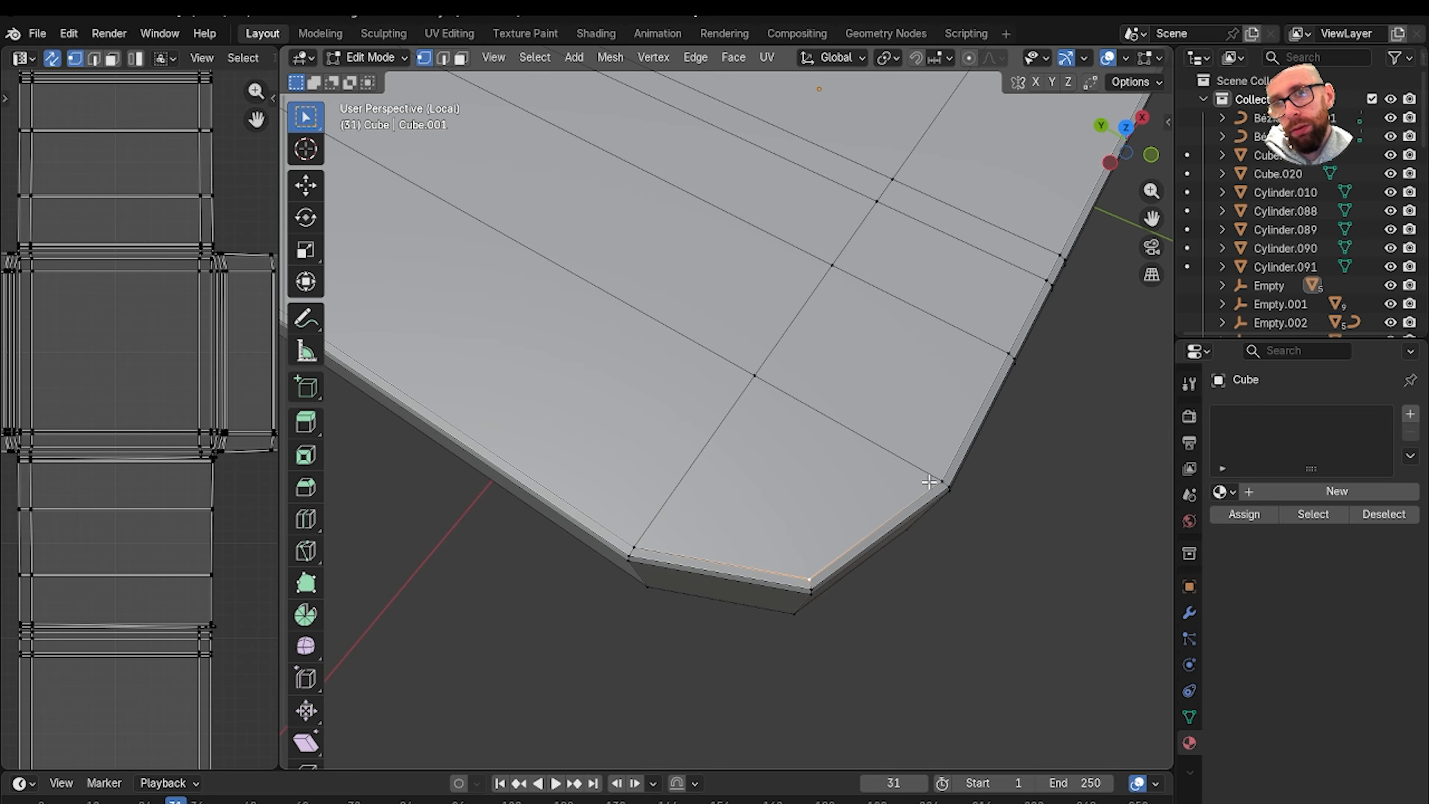
click(759, 397)
click(744, 565)
scroll(782, 568, down, 4)
middle_drag(782, 568, 741, 331)
scroll(740, 332, up, 3)
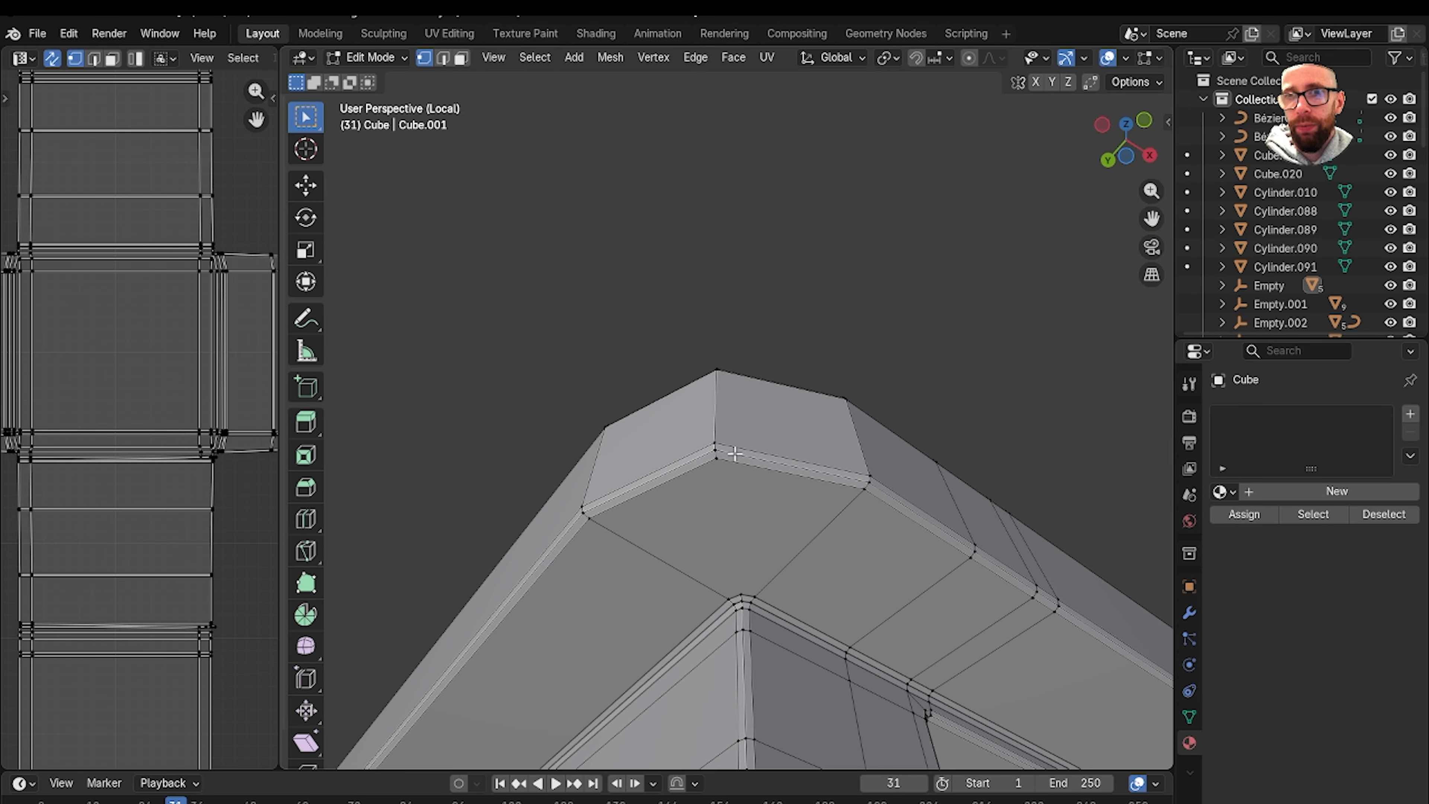
middle_drag(735, 402, 730, 371)
scroll(728, 394, up, 3)
click(472, 481)
click(697, 354)
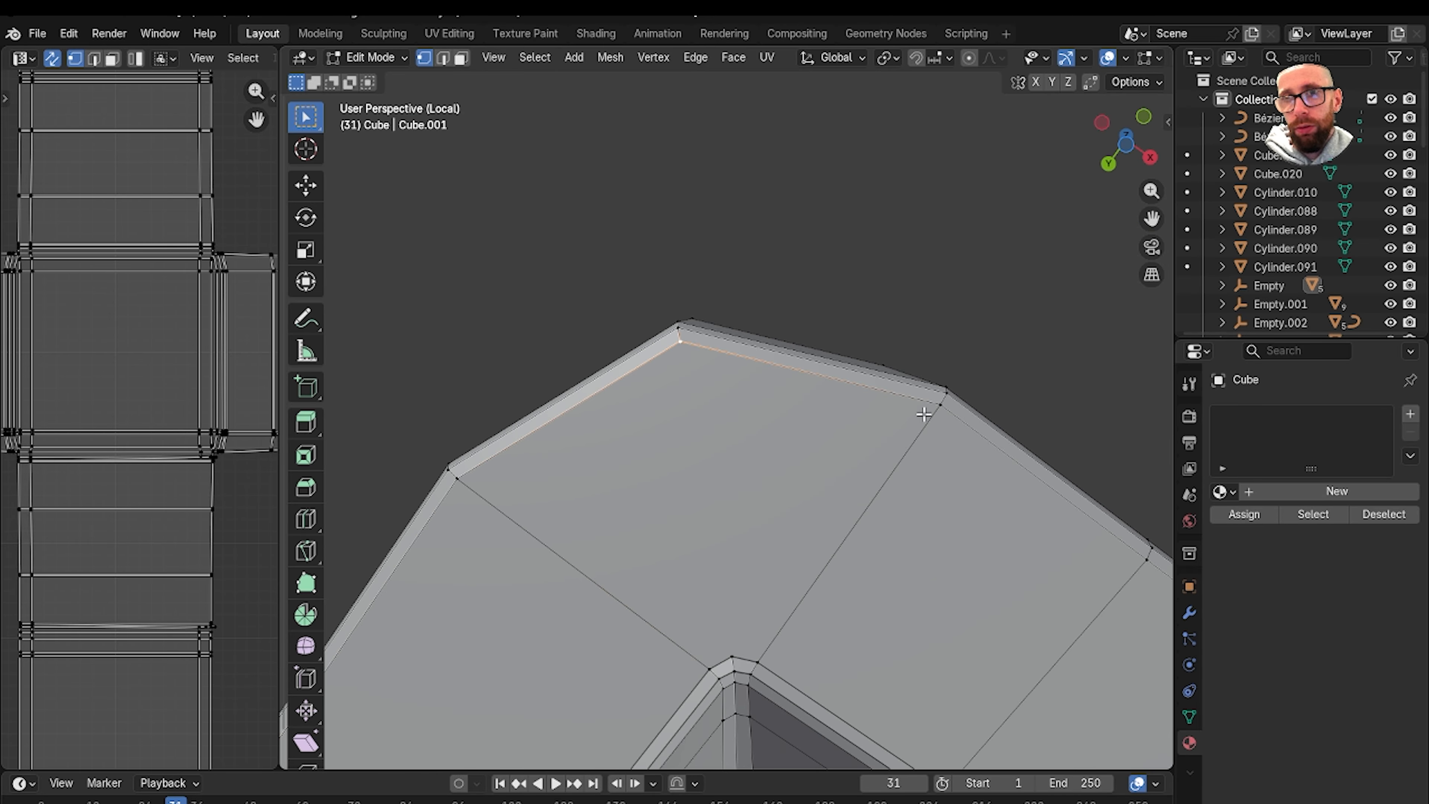
click(923, 415)
click(780, 656)
click(673, 653)
Connect the outer corner vertex to the inner frame's corner vertex at two adjacent corners of the tabletop's underside.
click(753, 643)
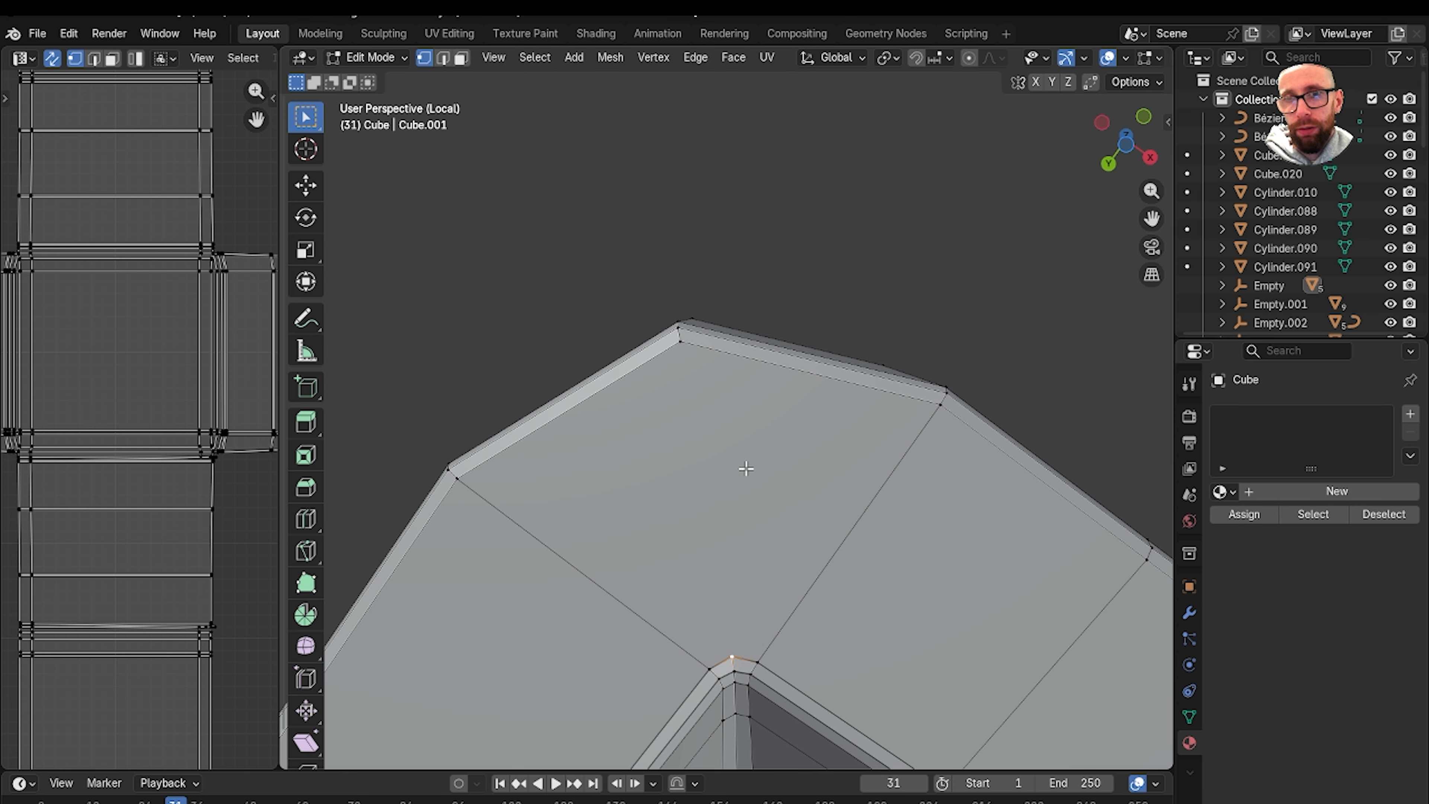
shift+click(691, 353)
scroll(763, 521, down, 9)
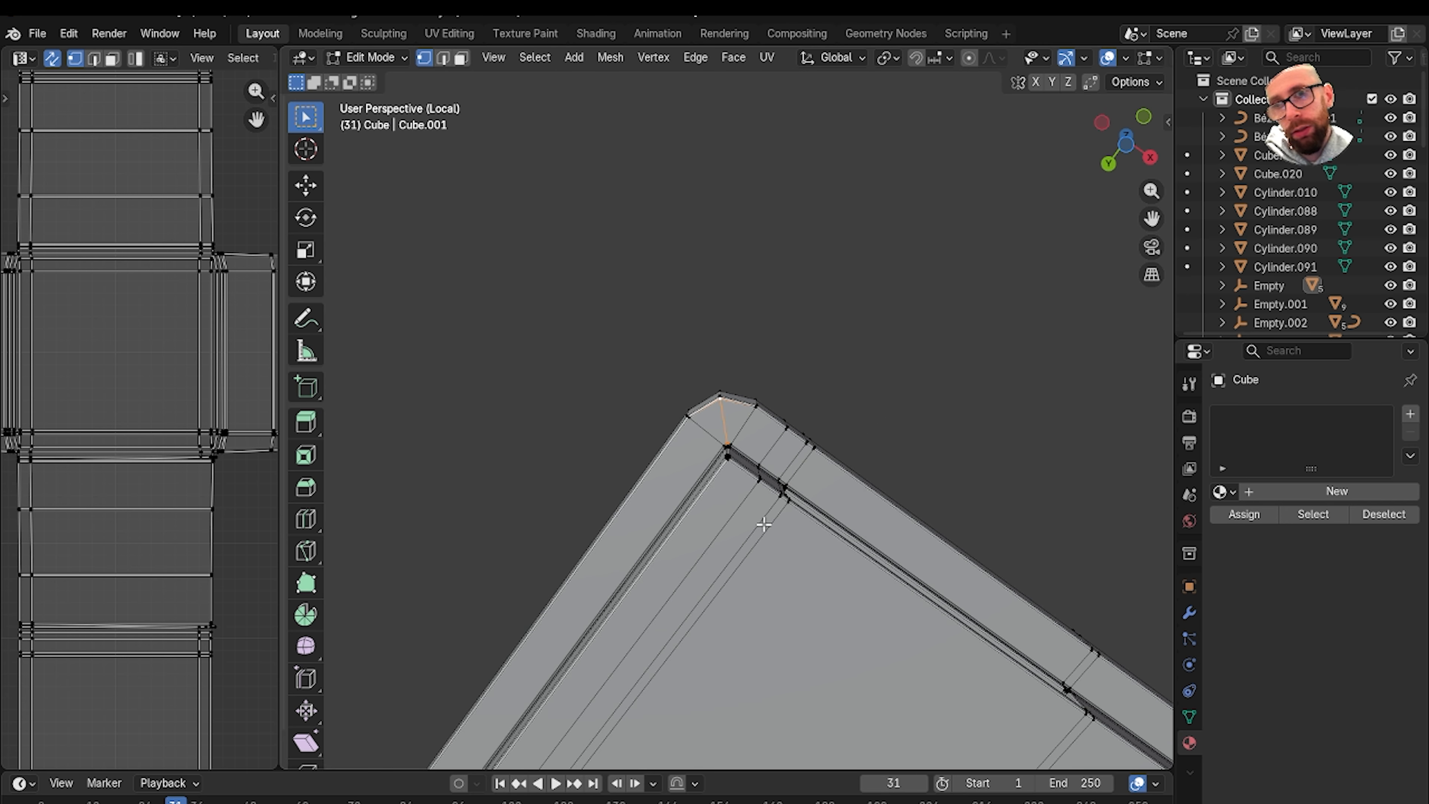
middle_drag(762, 523, 613, 515)
shift+middle_drag(1147, 405, 786, 455)
shift+middle_drag(1097, 394, 766, 515)
scroll(765, 517, up, 8)
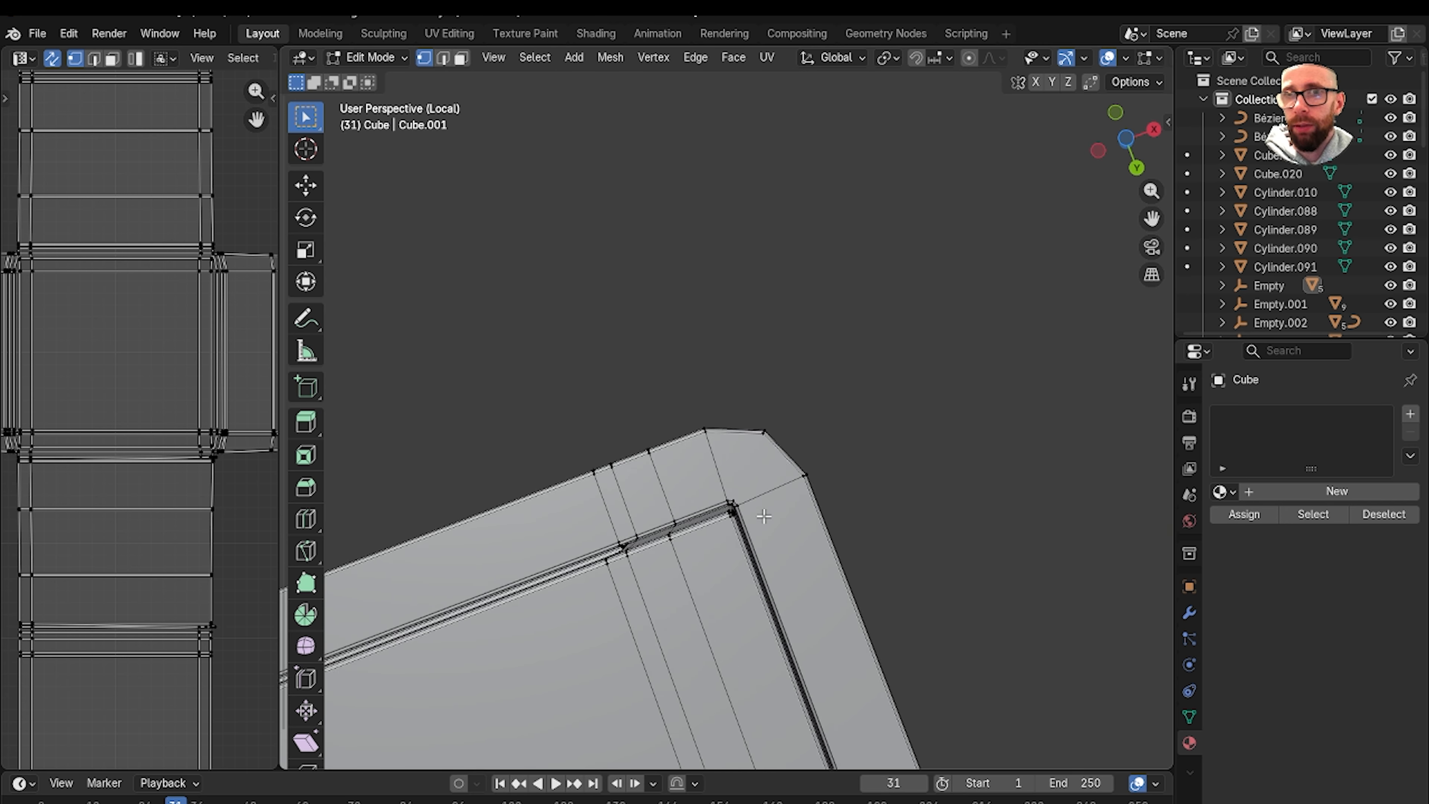
shift+click(809, 490)
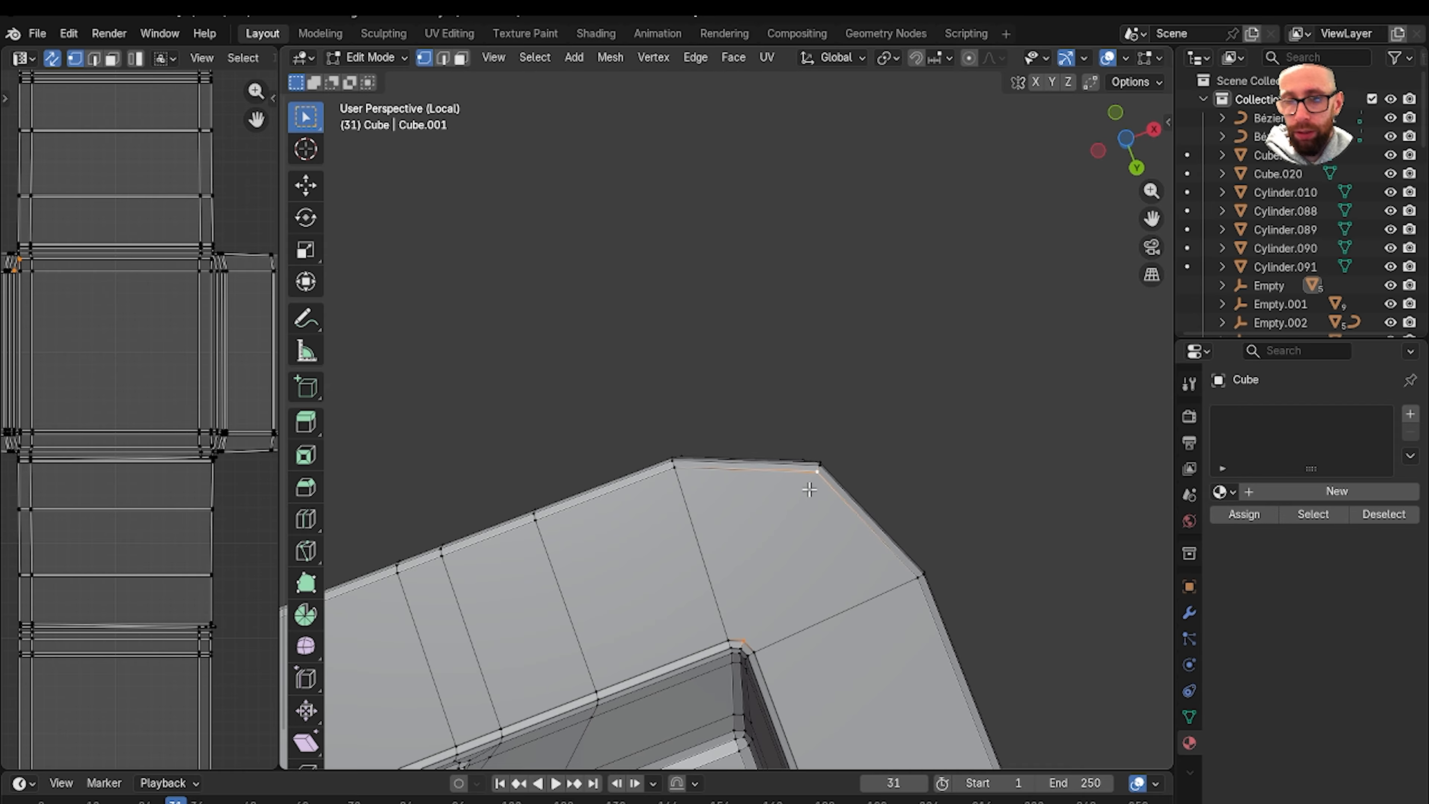
Connect the outer and inner corner vertices with an edge at the remaining two corners of the tabletop's underside.
scroll(810, 490, down, 8)
middle_drag(778, 539, 544, 583)
shift+middle_drag(830, 482, 963, 447)
scroll(629, 498, up, 6)
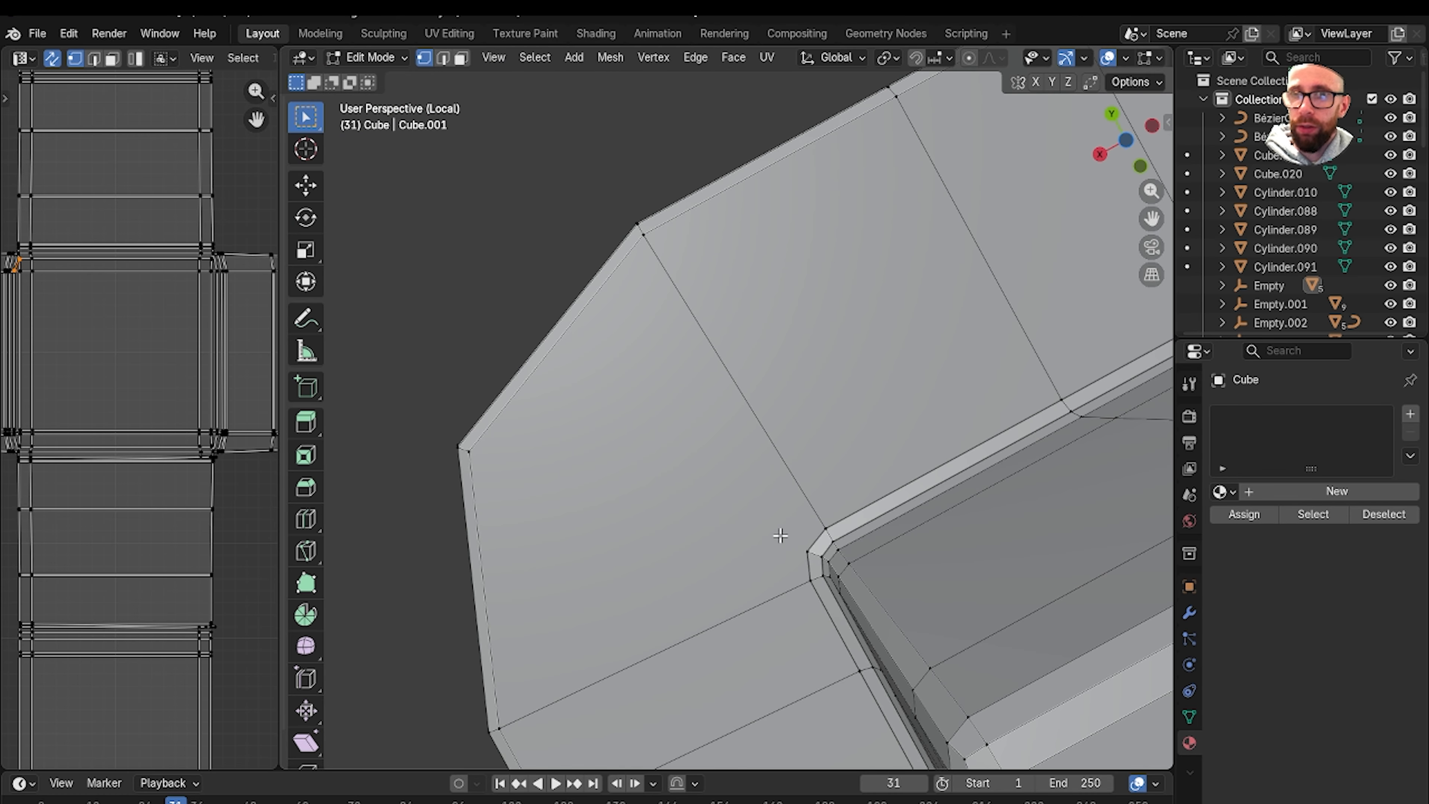
shift+click(475, 465)
key(j)
scroll(542, 422, down, 12)
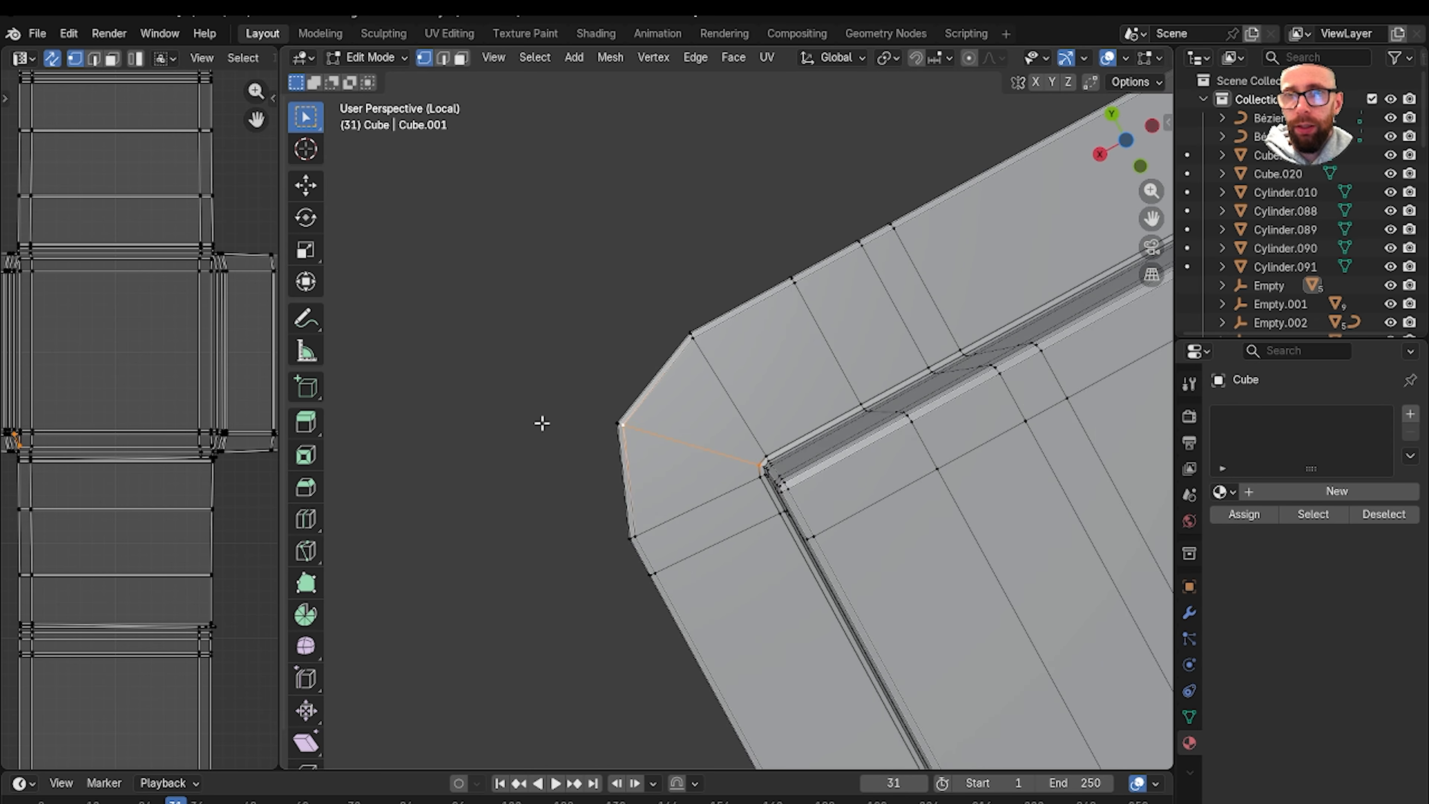
shift+middle_drag(860, 298, 560, 545)
shift+middle_drag(1069, 349, 667, 502)
scroll(855, 498, up, 11)
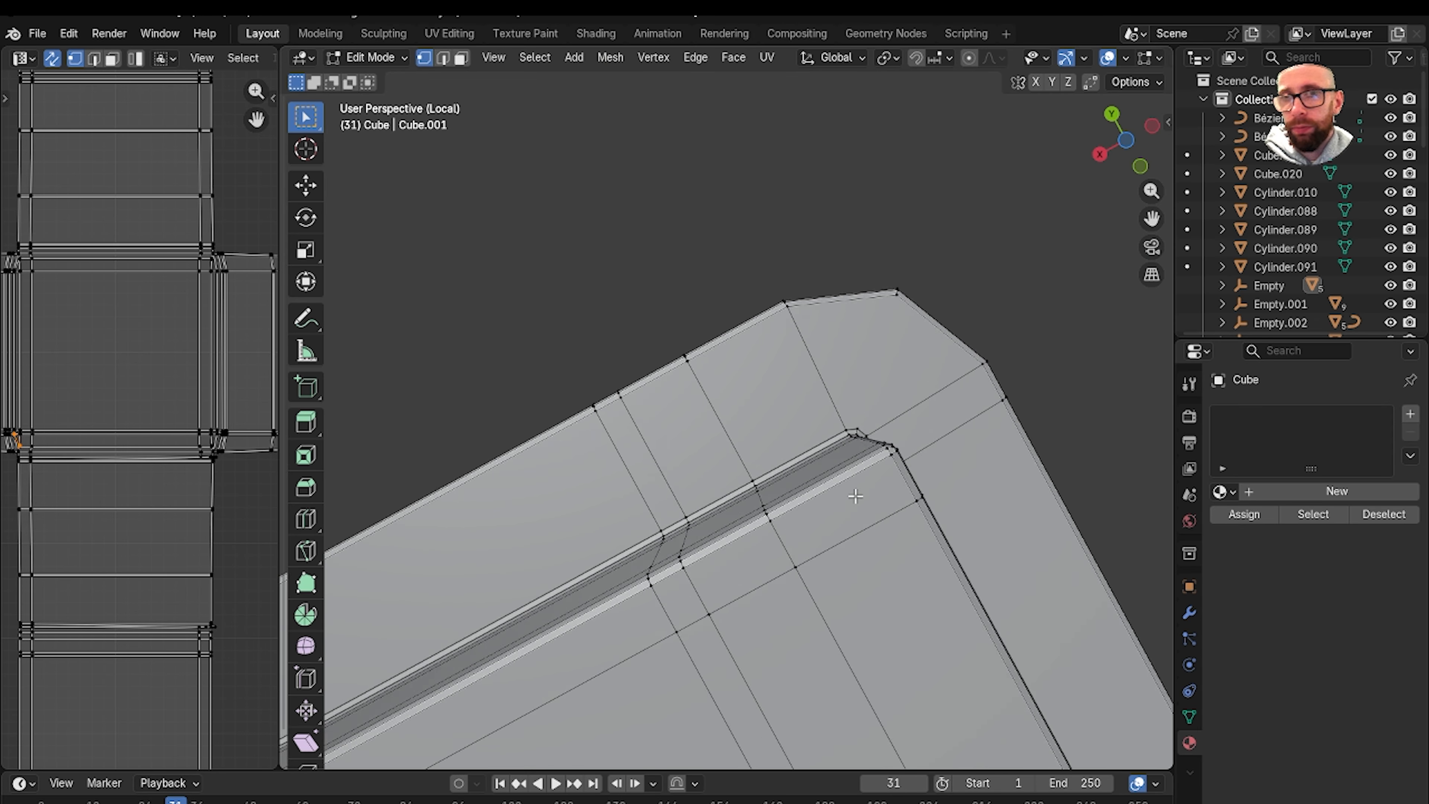
shift+click(973, 258)
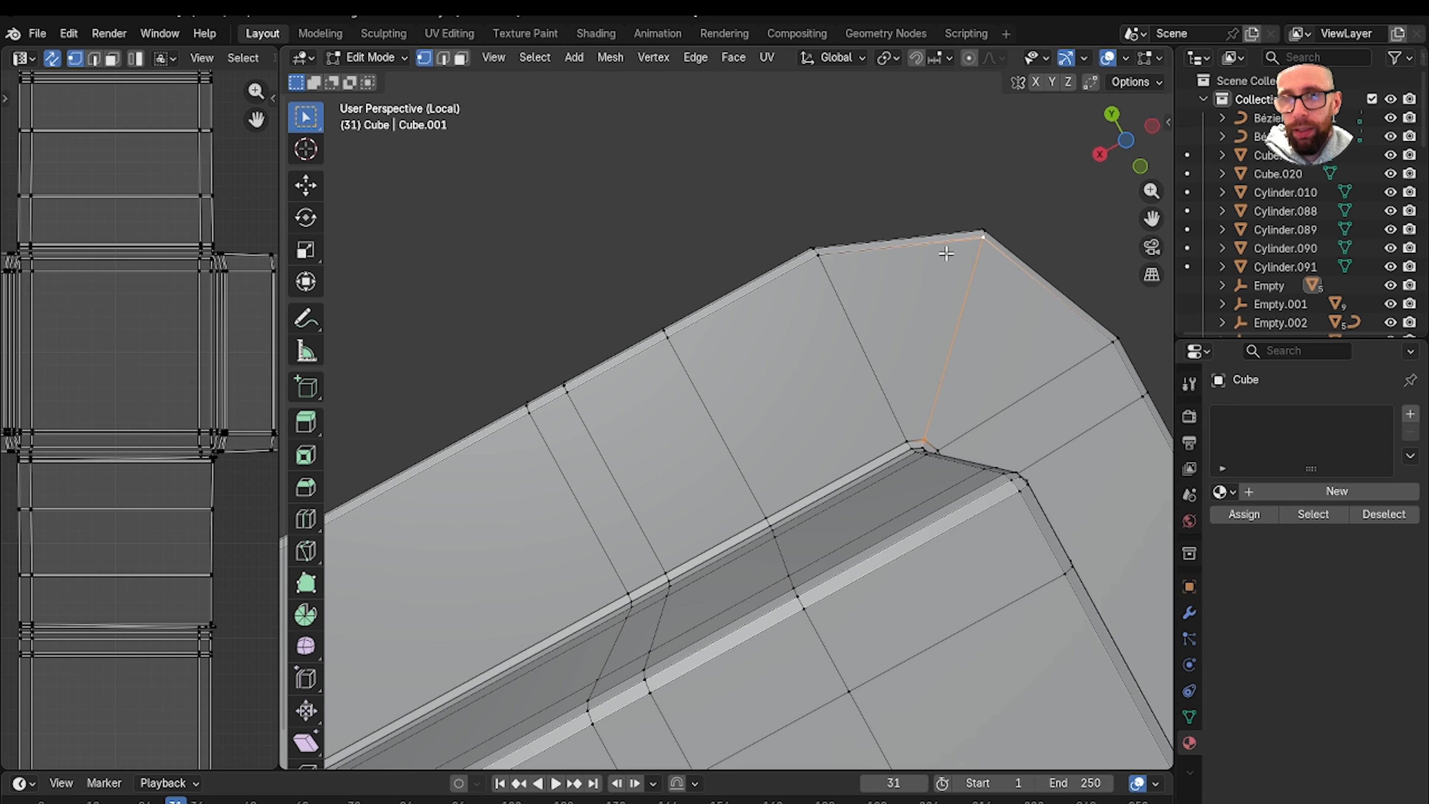
Switch to edge selection and select the edge loop along the tabletop's upper outer rim.
scroll(788, 298, down, 6)
middle_drag(653, 345, 723, 497)
scroll(788, 392, up, 4)
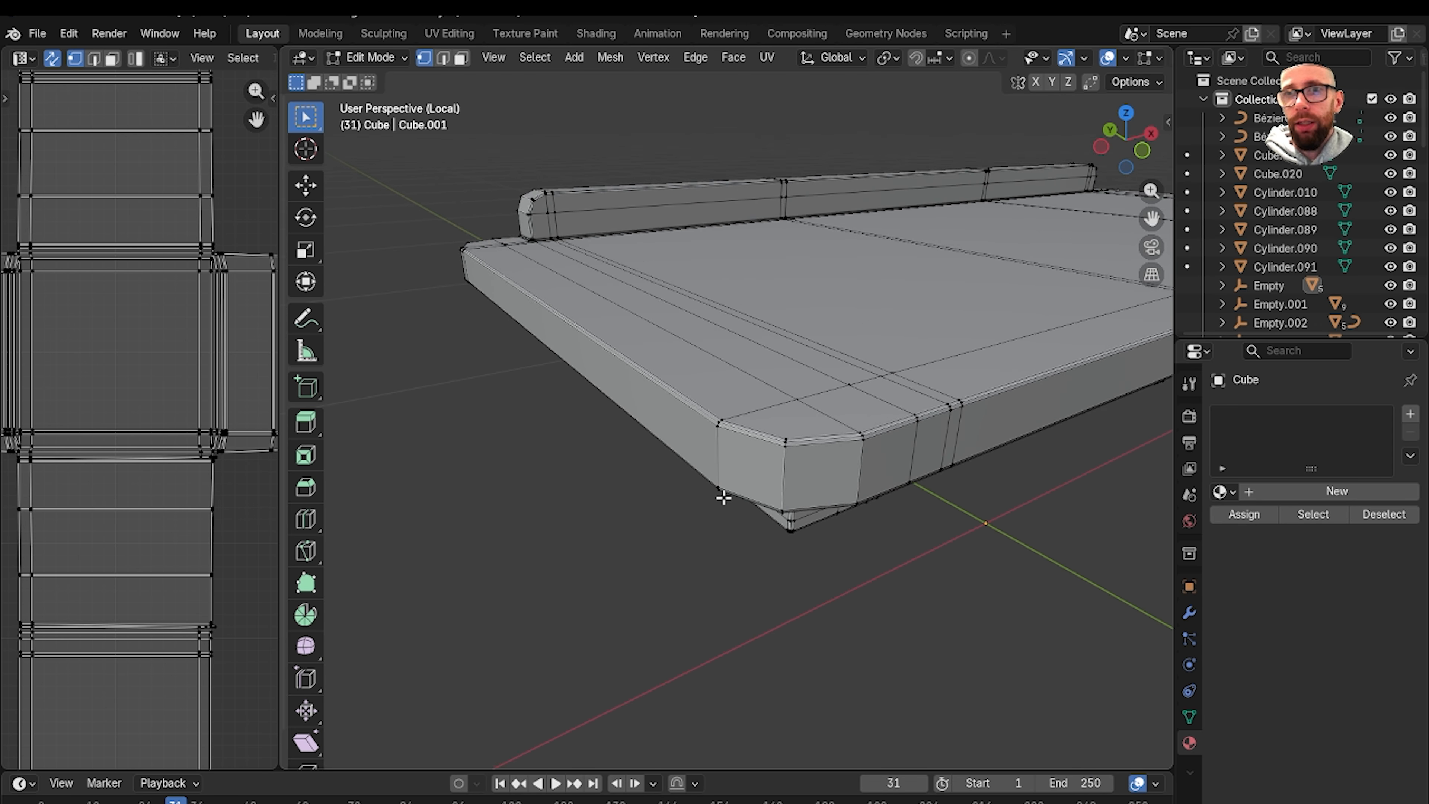
scroll(763, 493, up, 3)
key(2)
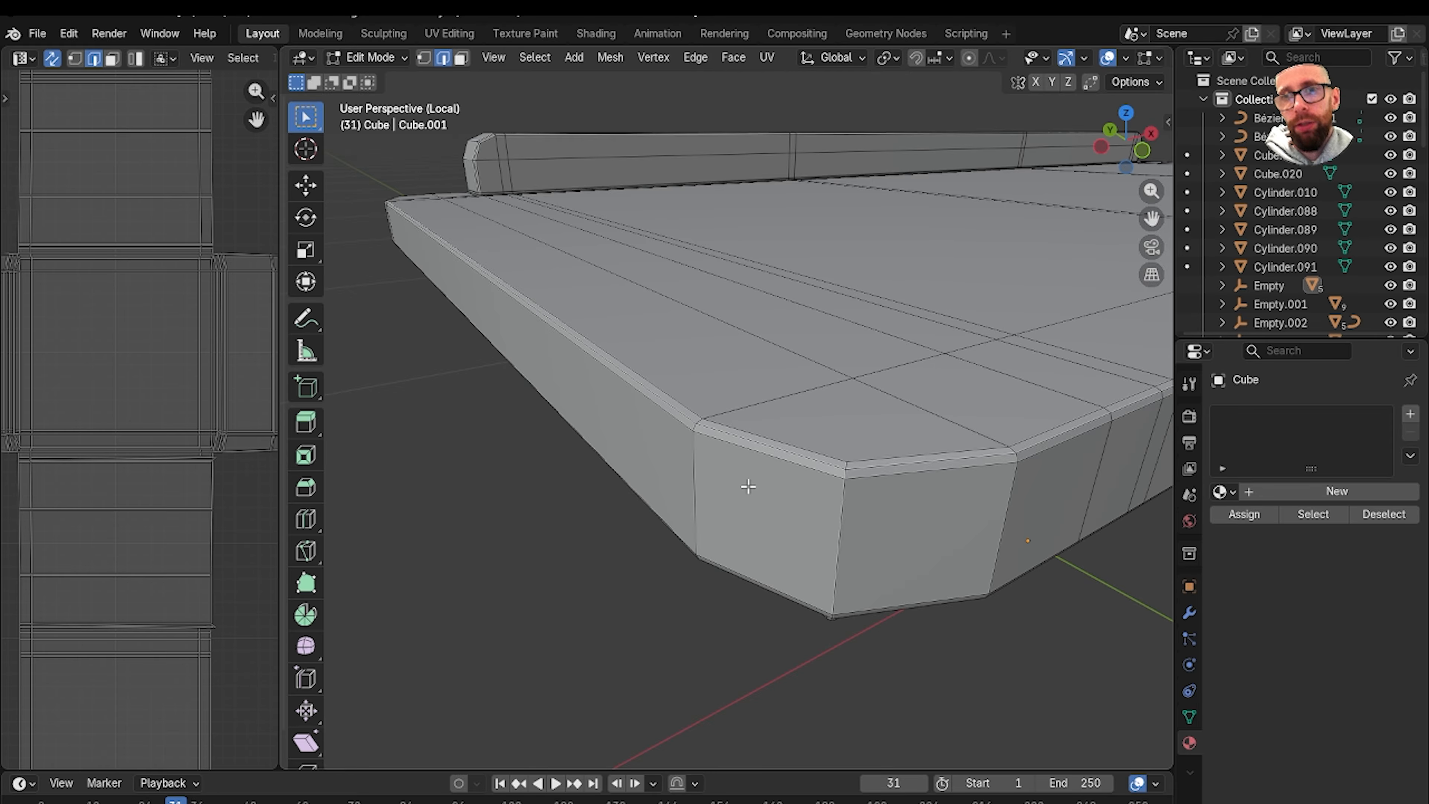
alt+click(791, 449)
Check the selected edge loop along the tabletop's upper outer rim from several sides and mark it as a seam.
middle_drag(791, 449, 743, 462)
scroll(744, 462, down, 4)
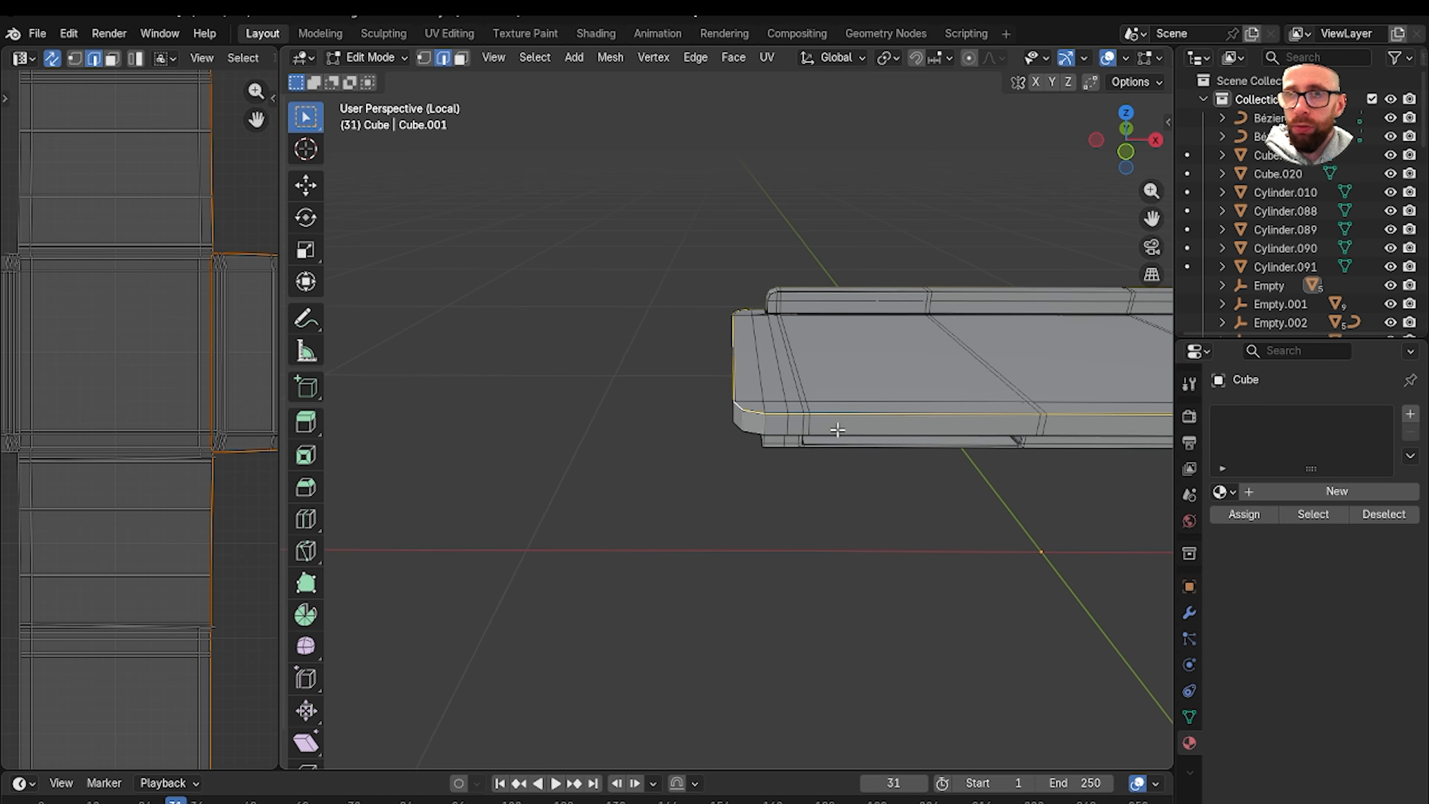
shift+middle_drag(1092, 450, 810, 472)
middle_drag(939, 482, 871, 476)
shift+middle_drag(1100, 515, 906, 465)
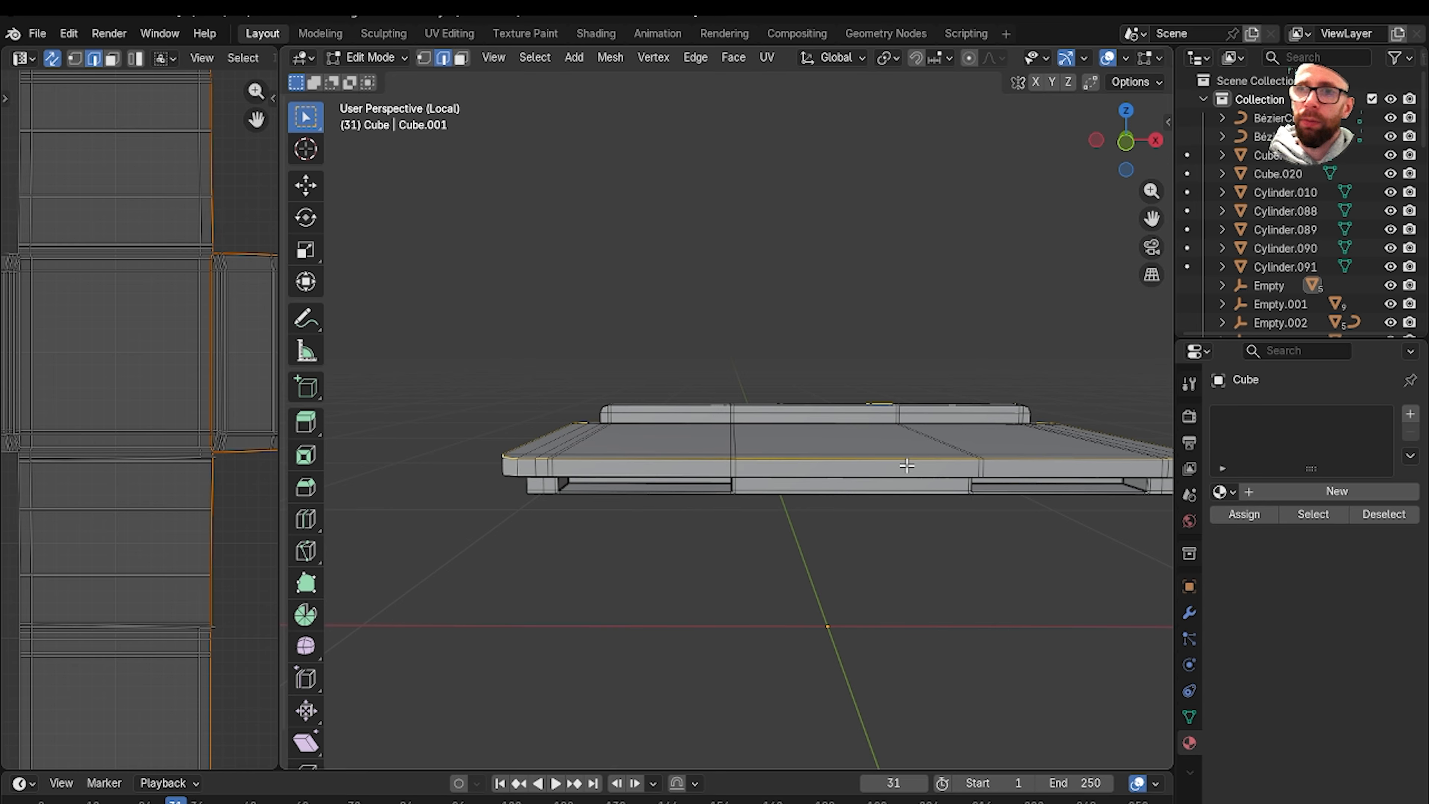
shift+middle_drag(654, 486, 729, 509)
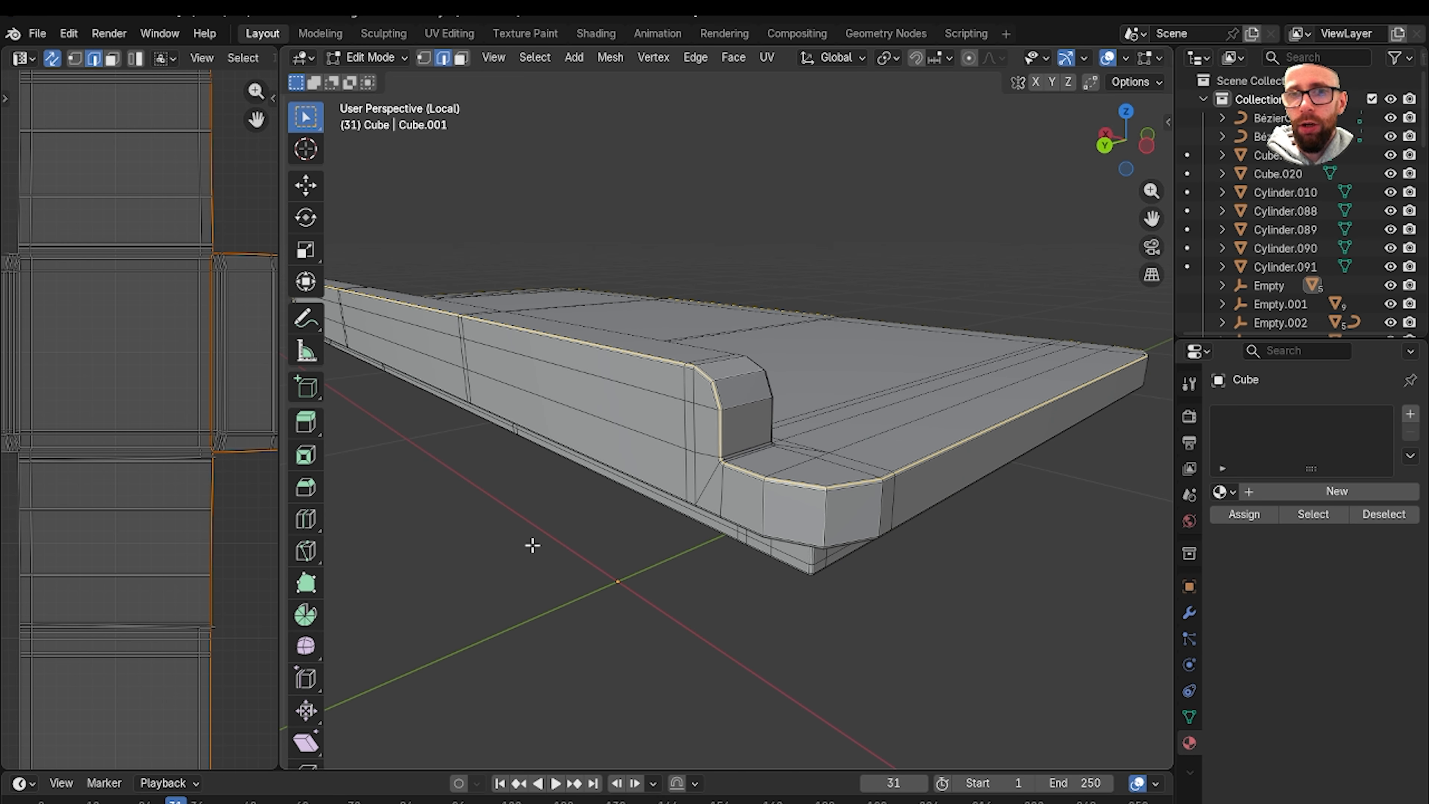
right_click(566, 535)
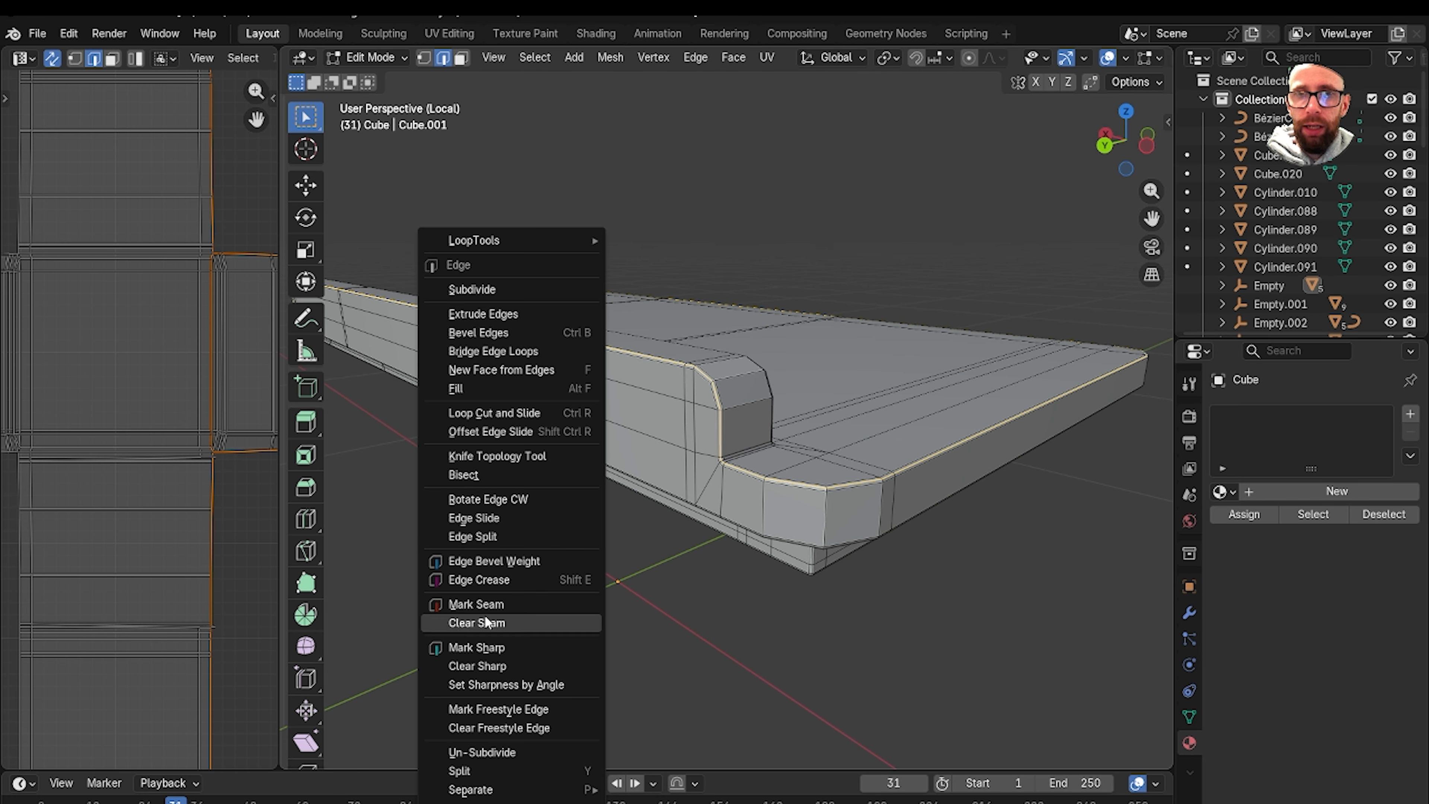
click(471, 604)
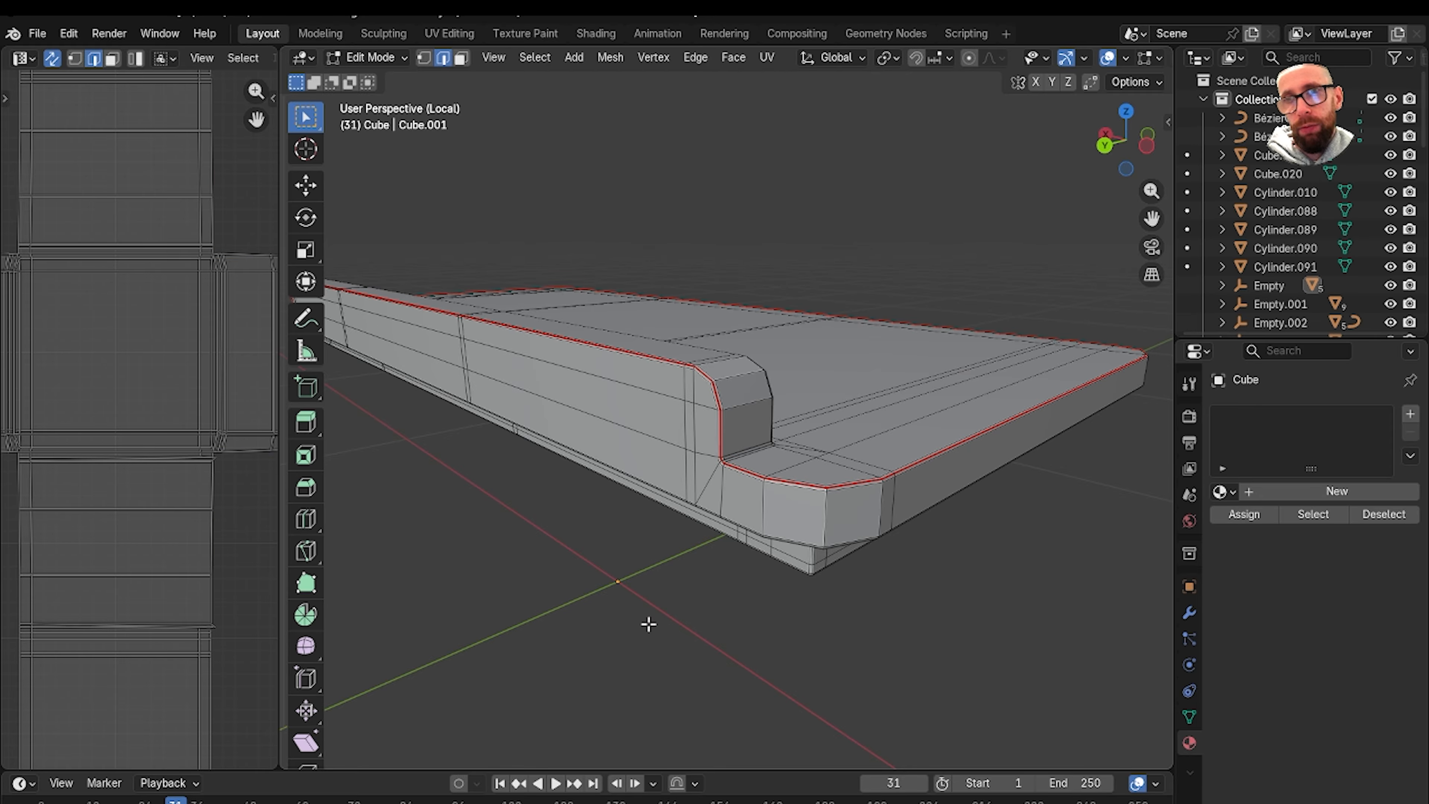
Select all the tabletop's faces in a widened UV view and unwrap them with the Minimum Stretch method.
scroll(725, 541, up, 3)
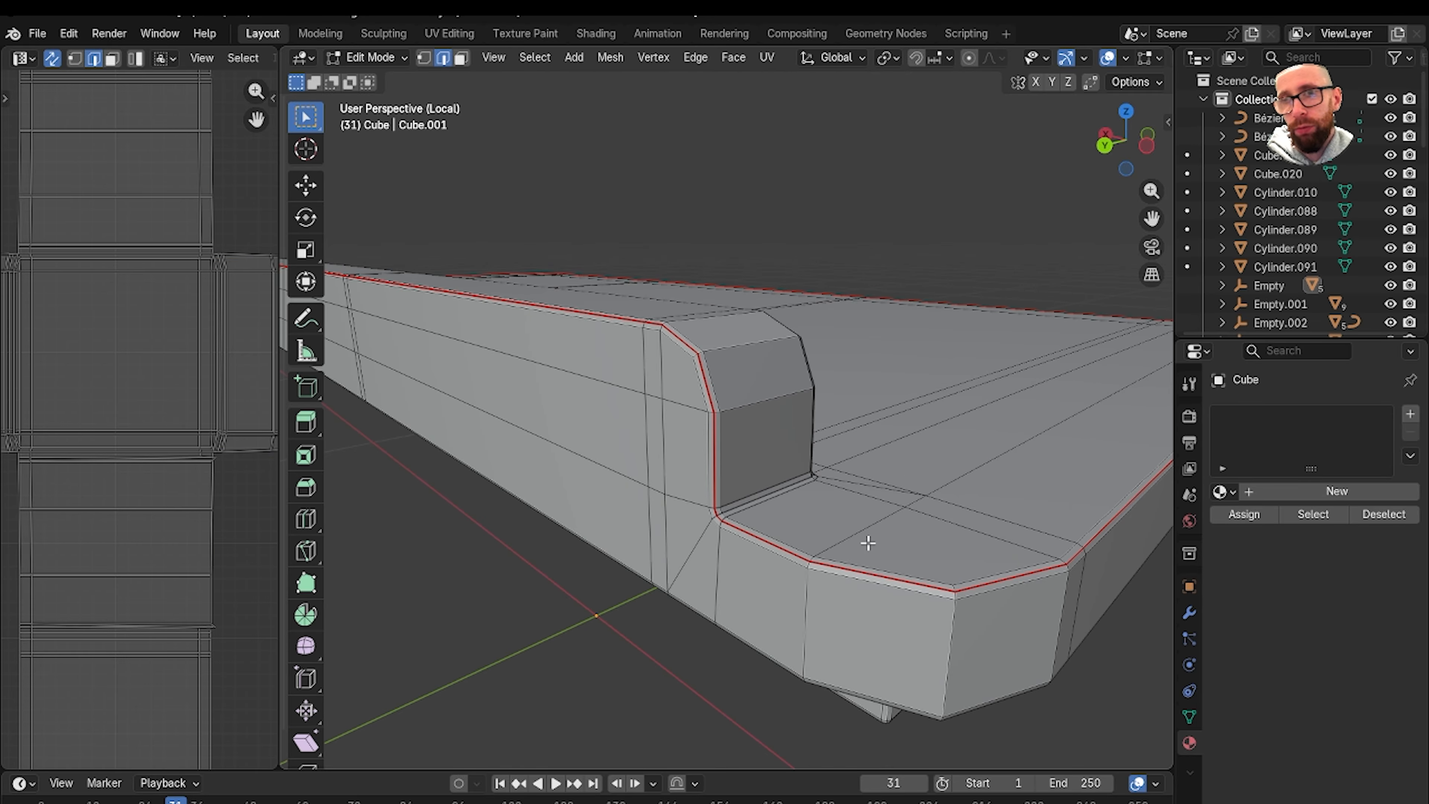
scroll(850, 506, down, 3)
middle_drag(850, 536, 791, 520)
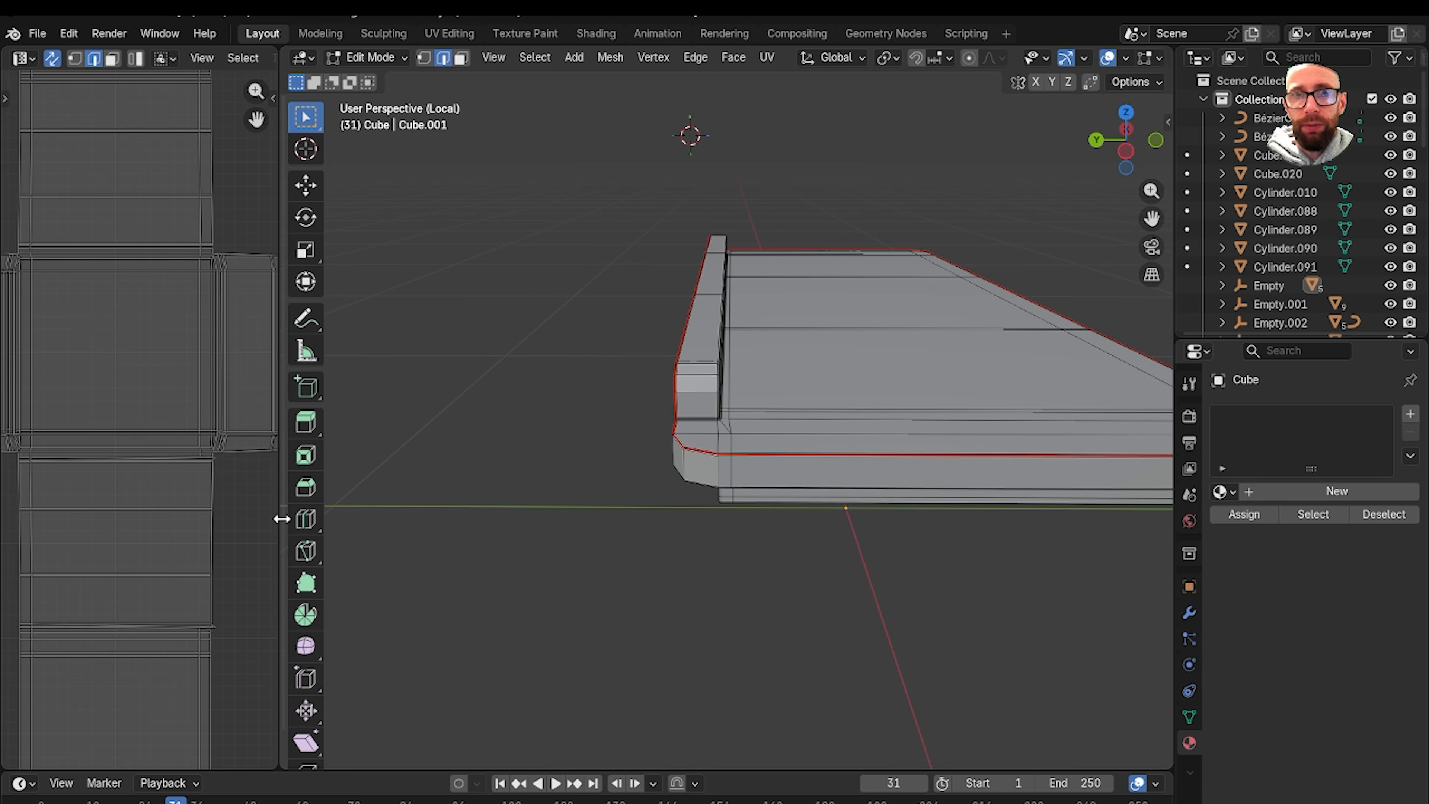
drag(284, 524, 459, 506)
key(3)
key(a)
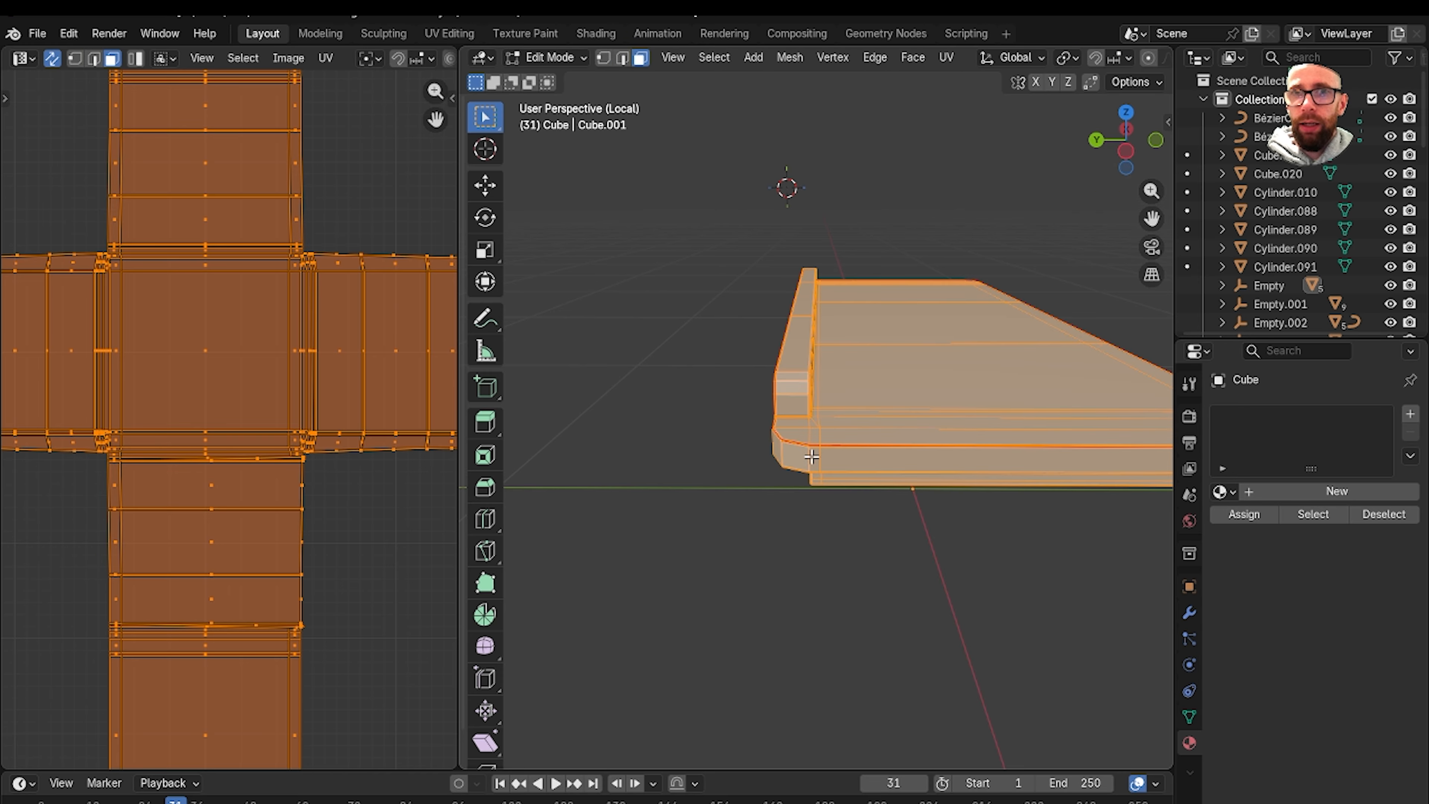
scroll(890, 464, down, 2)
key(u)
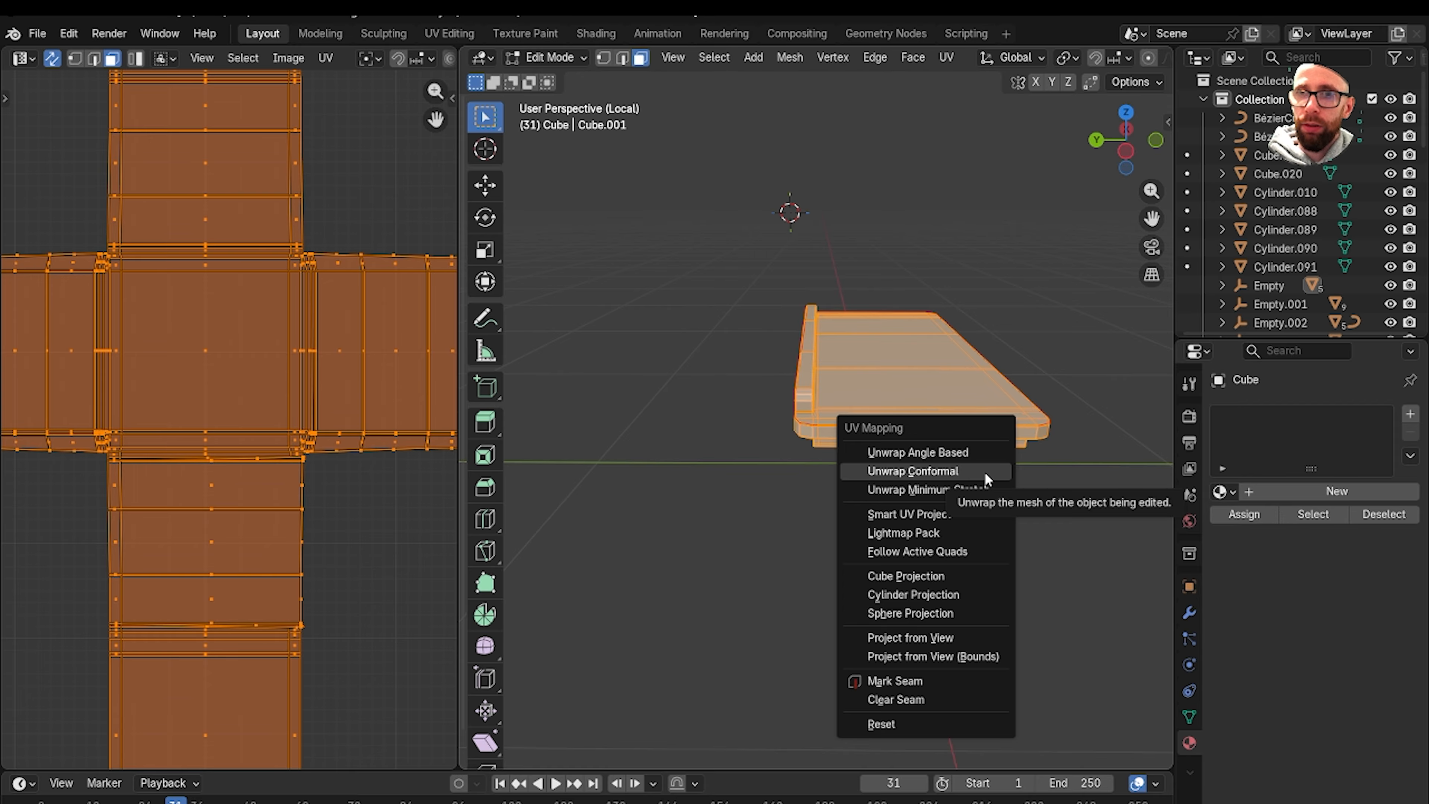
click(986, 490)
scroll(336, 489, up, 6)
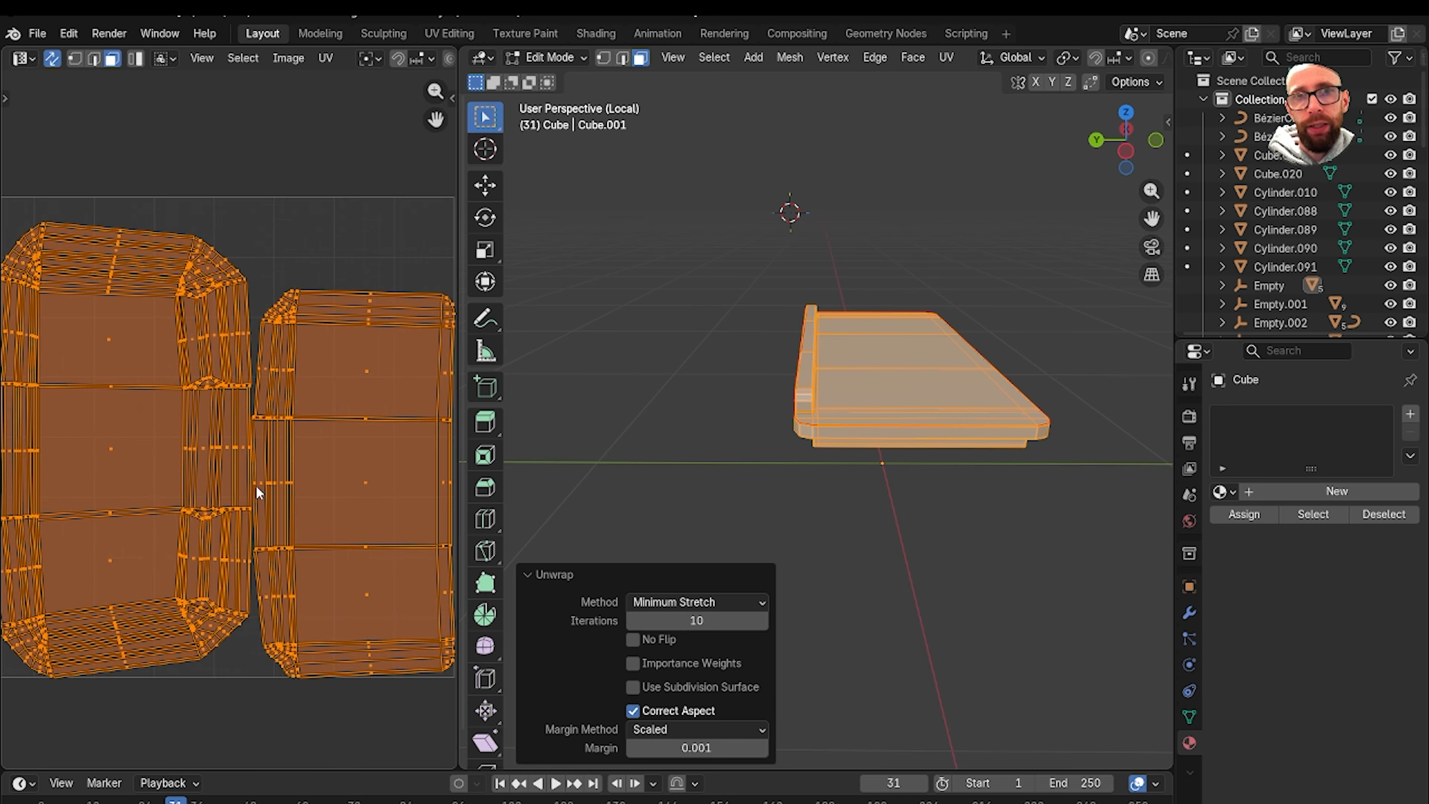
scroll(317, 464, down, 2)
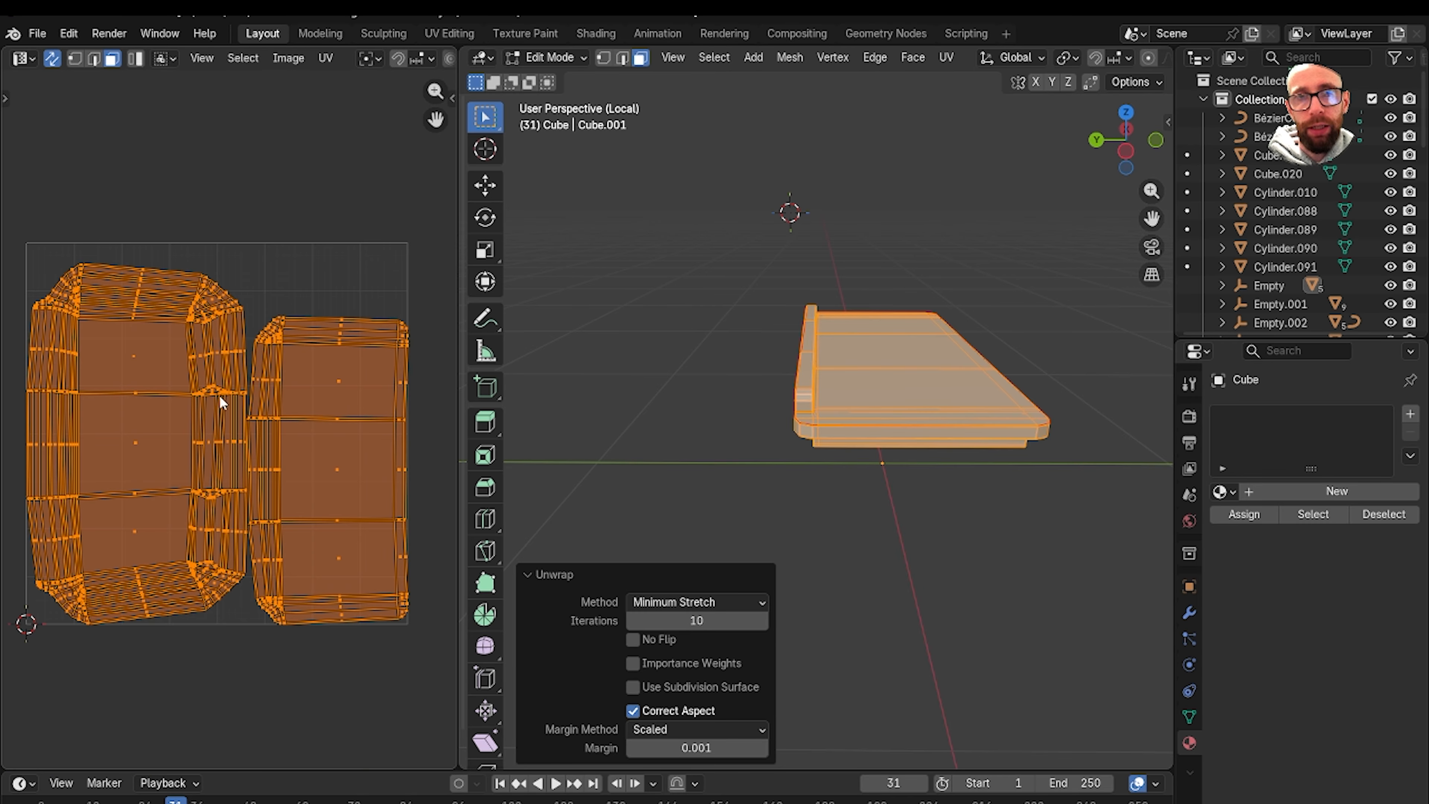
Return to Object Mode, give the tabletop a new material and show its nodes in the Shader Editor in place of the UV Editor.
middle_drag(959, 426, 902, 458)
key(Tab)
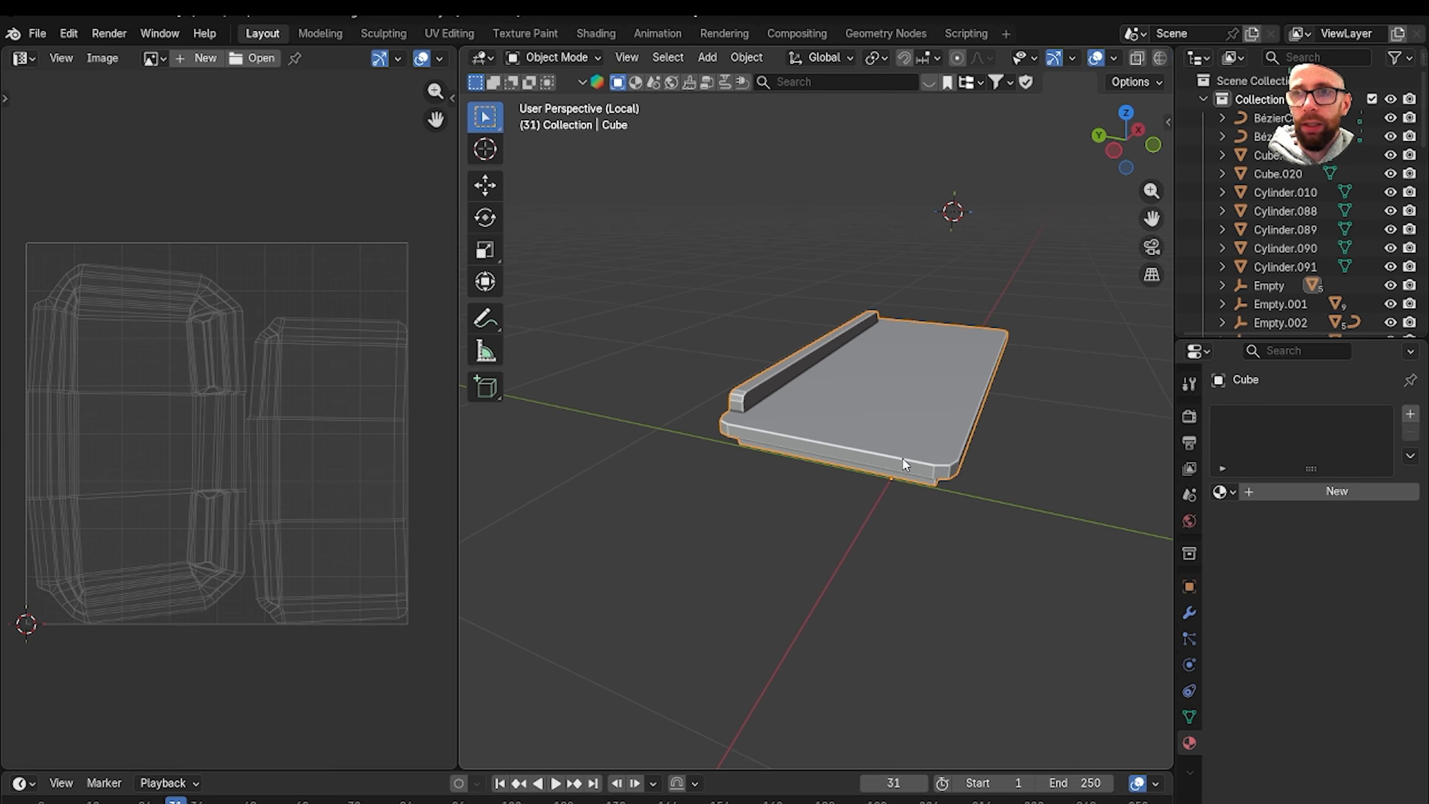
click(1329, 489)
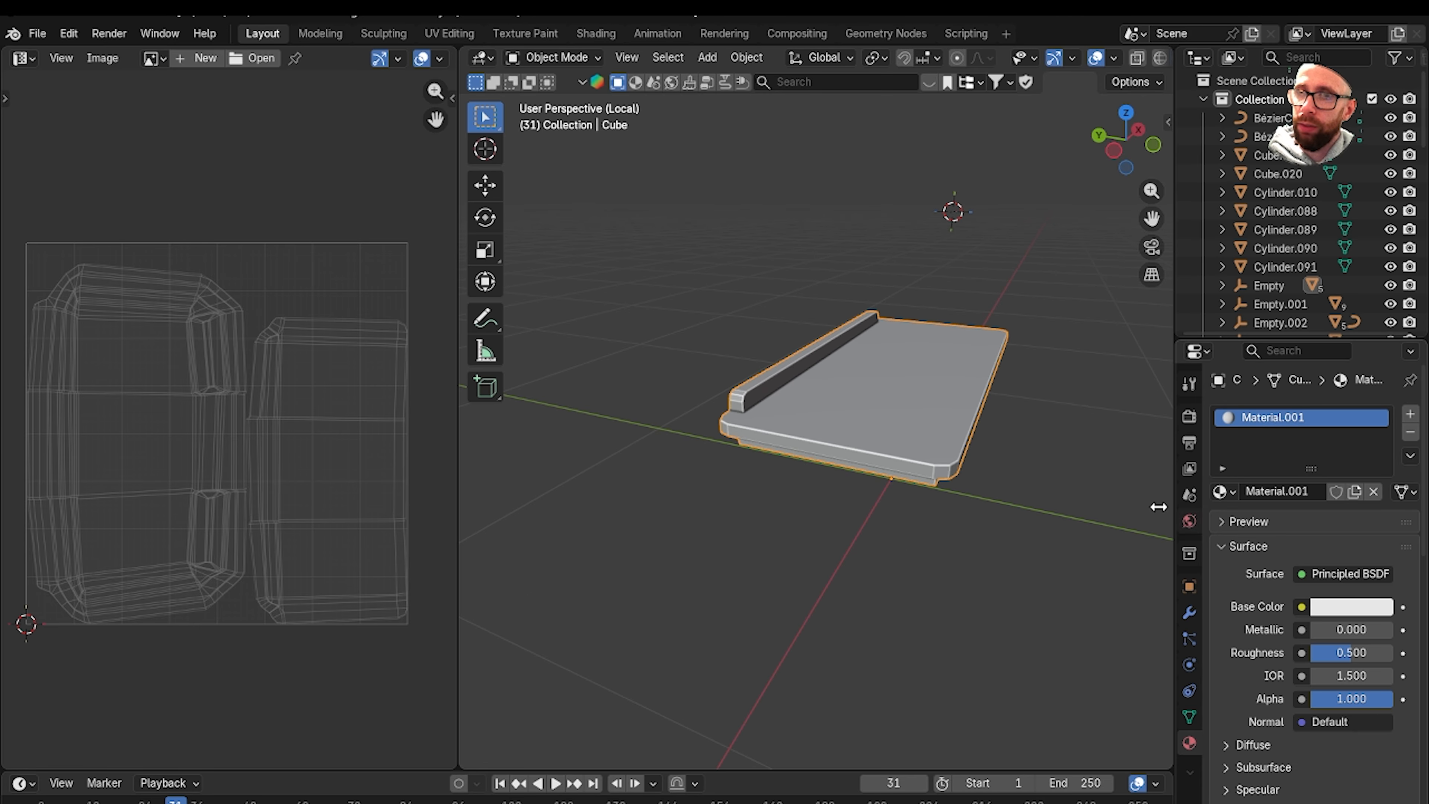
click(23, 58)
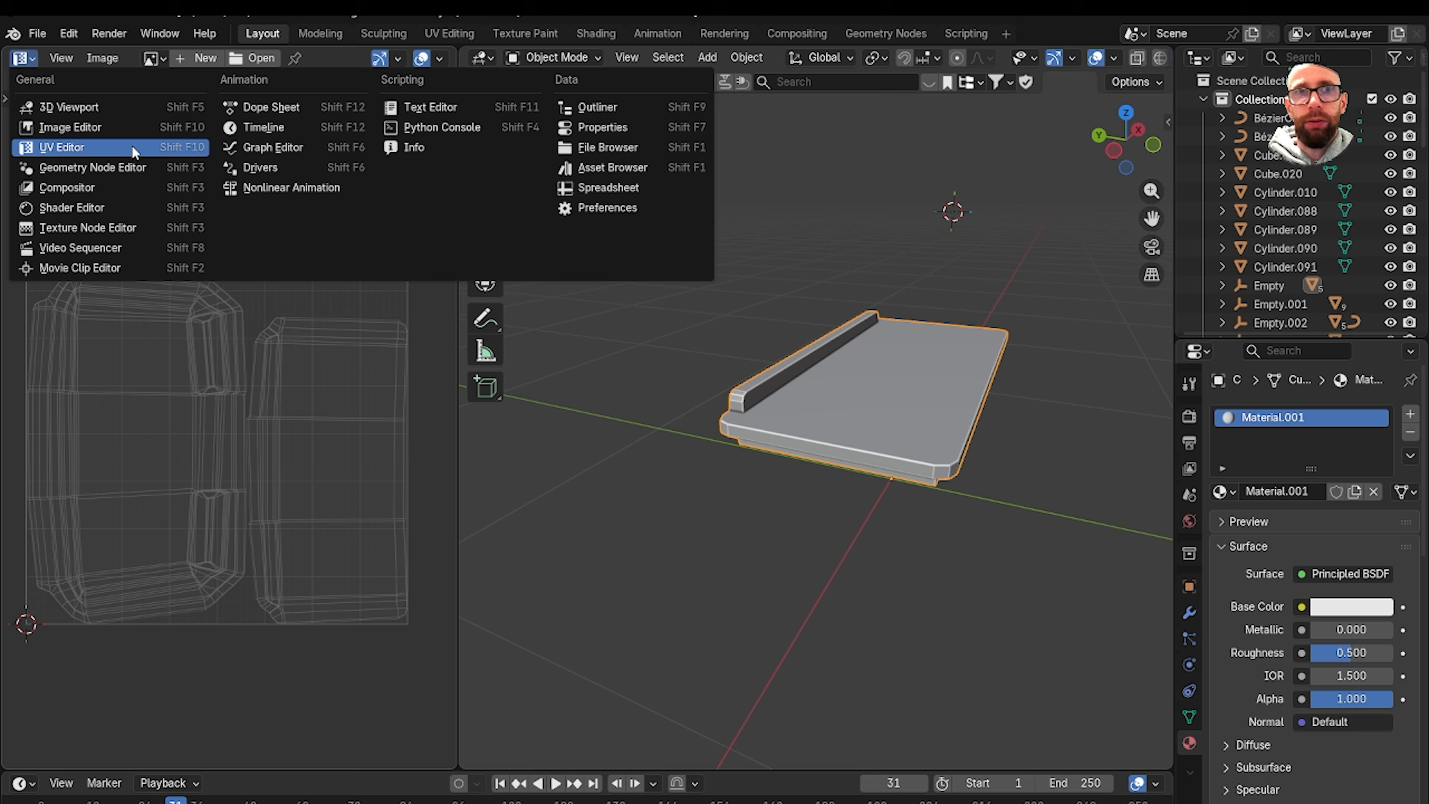
click(105, 209)
scroll(247, 388, down, 10)
middle_drag(260, 355, 370, 351)
click(113, 378)
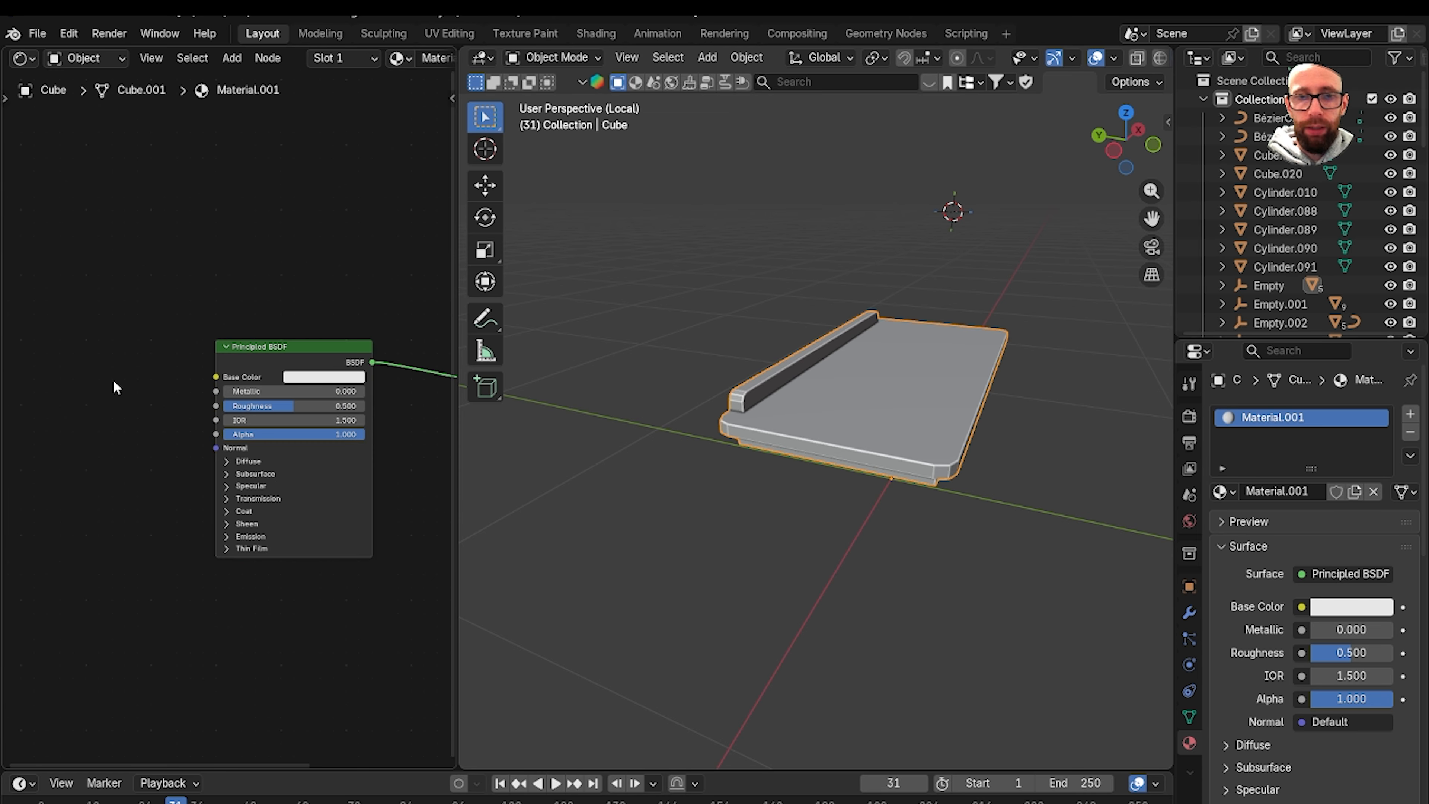
Add an Image Texture node beside the Principled BSDF and connect its Color output to Base Color.
key(shift+a)
text(ima)
key(Return)
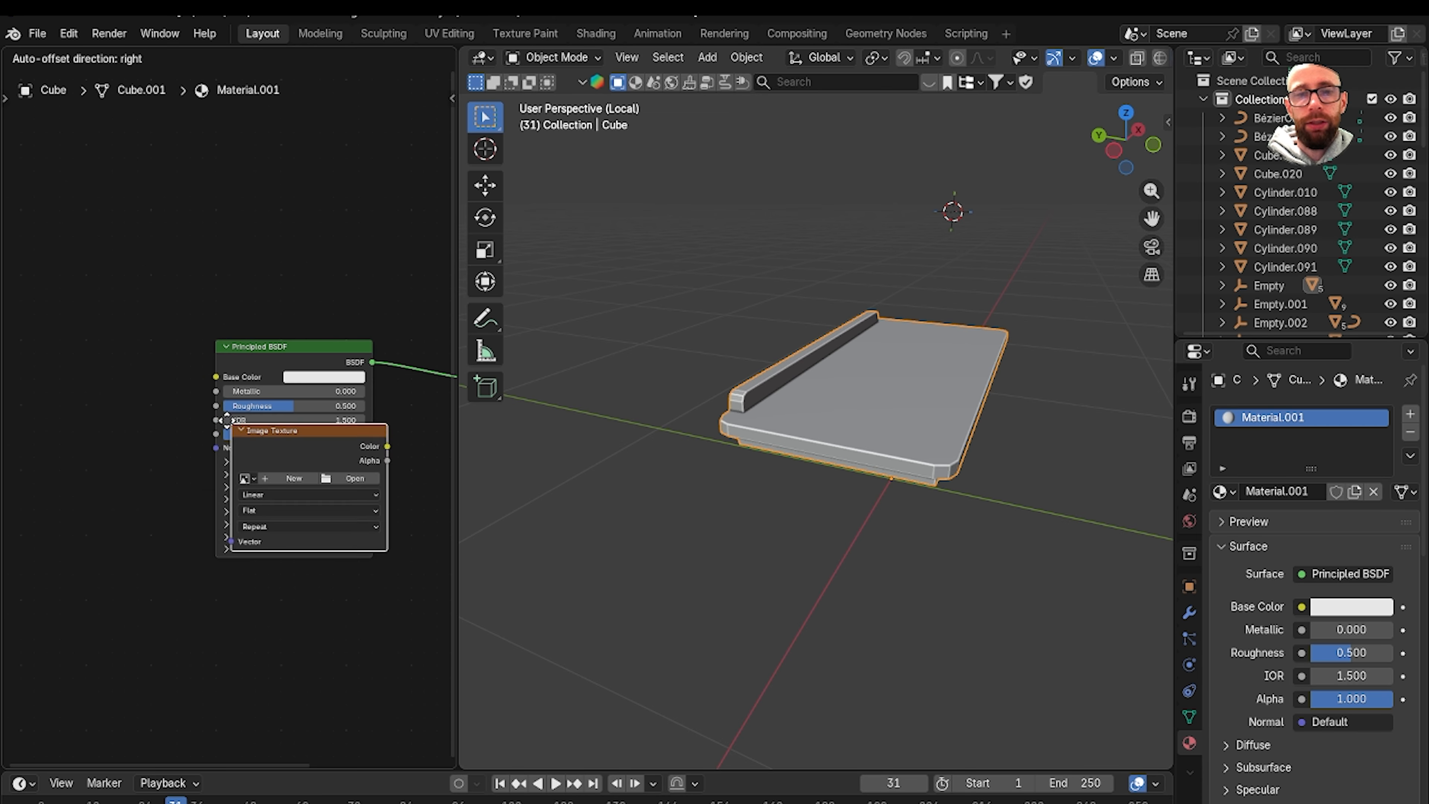
click(4, 383)
drag(229, 380, 231, 378)
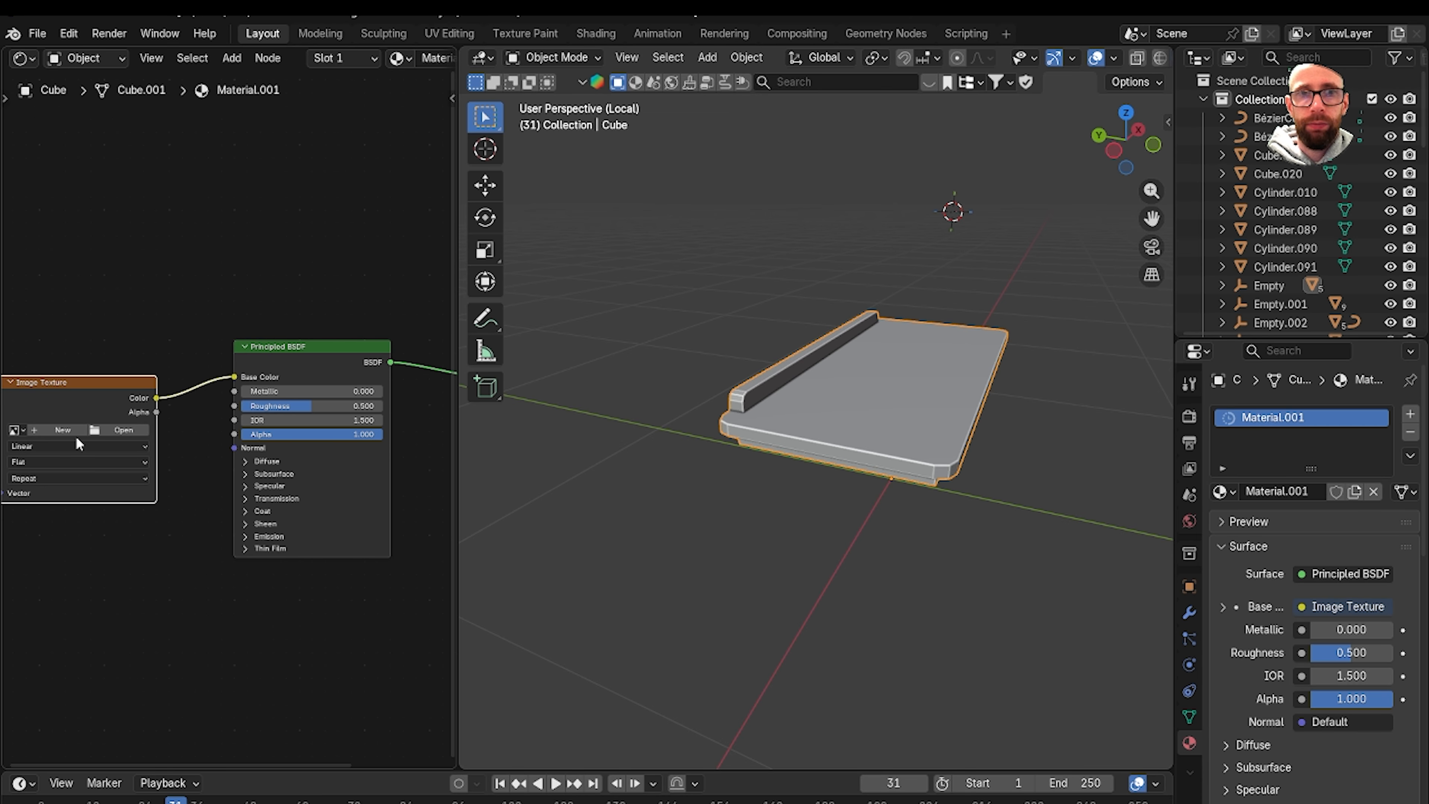
Create a new 1024 × 1024 px Color Grid image in the Image Texture node.
click(62, 430)
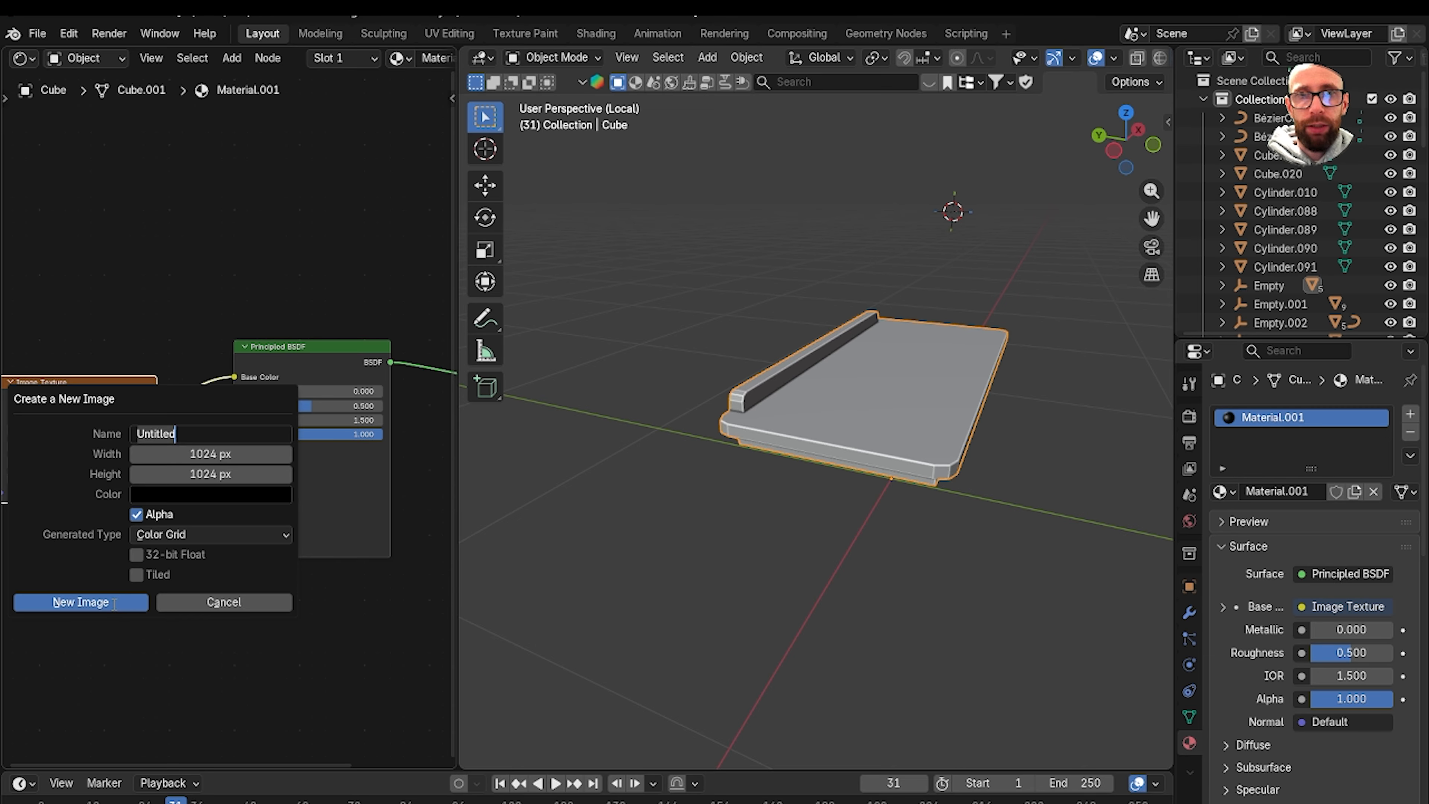
click(80, 601)
scroll(1120, 59, down, 3)
Show the tabletop in Material Preview and examine the grid for distortion on its upper side, edges and underside.
click(1120, 58)
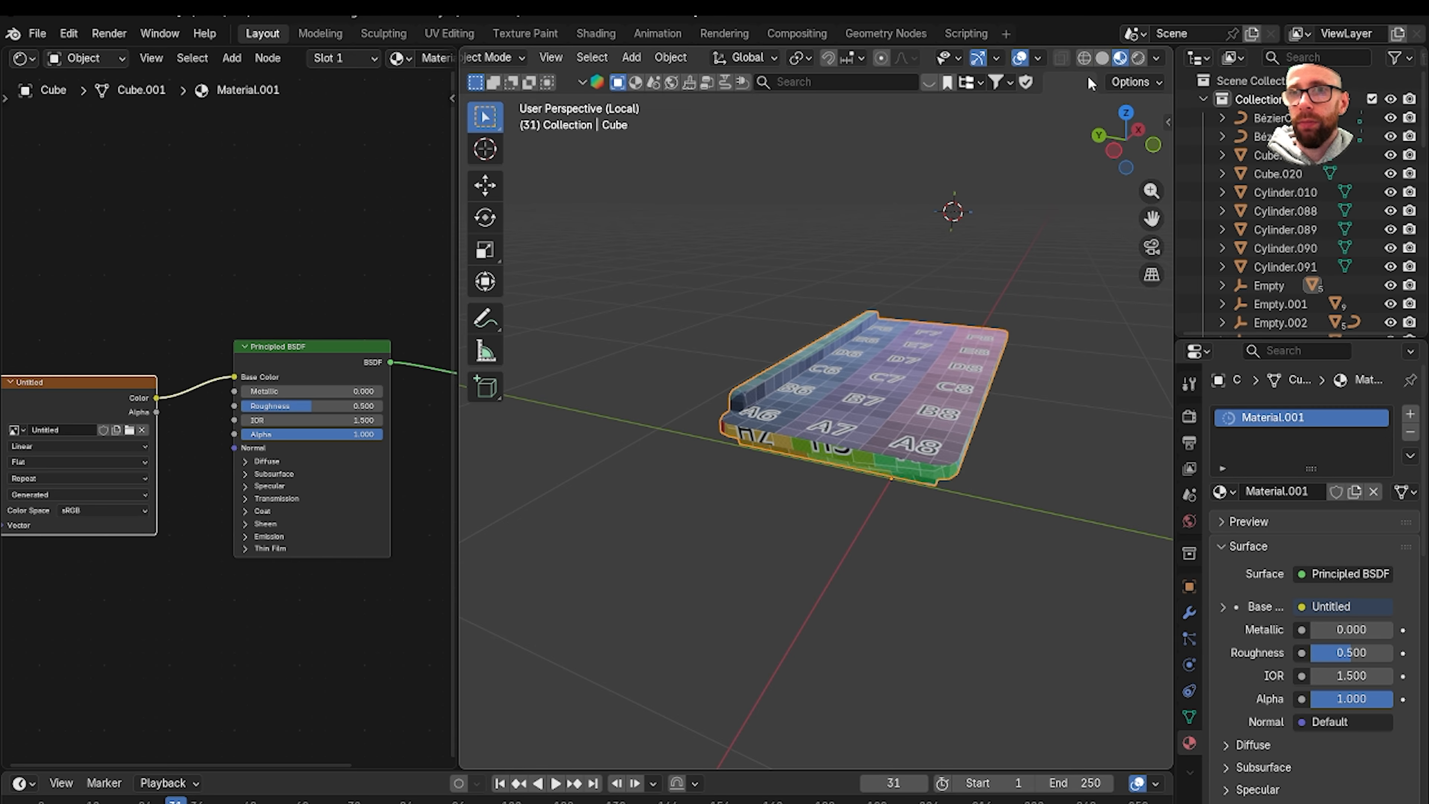
scroll(868, 371, up, 8)
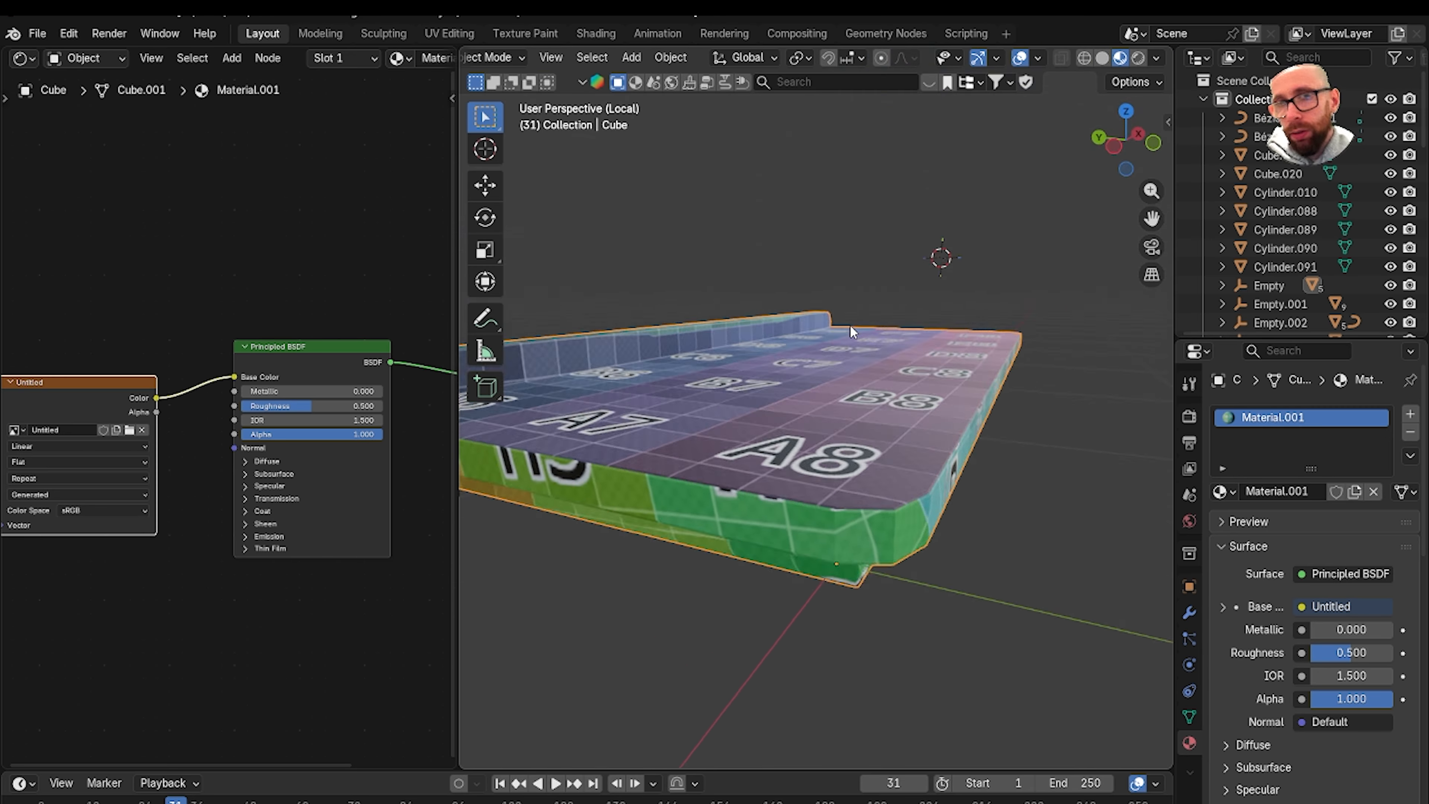
mouse_move(849, 324)
middle_down()
mouse_move(845, 249)
mouse_move(714, 224)
mouse_move(704, 191)
mouse_move(766, 351)
mouse_move(730, 370)
mouse_move(791, 499)
mouse_move(806, 460)
mouse_move(839, 555)
middle_up()
scroll(764, 461, down, 11)
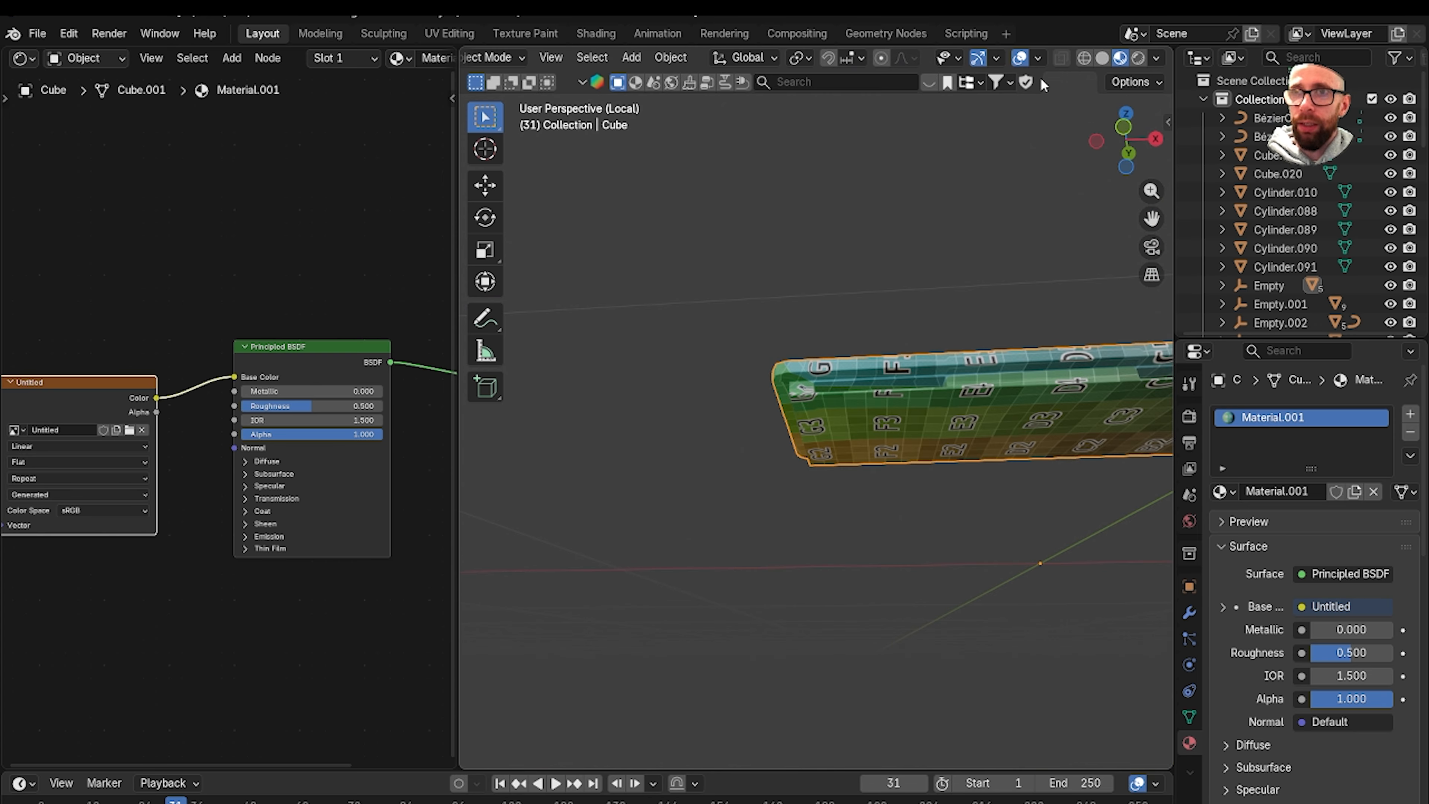
Restore solid shading, bring back the UV Editor in place of the Shader Editor and enter Edit Mode on the tabletop.
click(1103, 58)
middle_drag(936, 172, 910, 333)
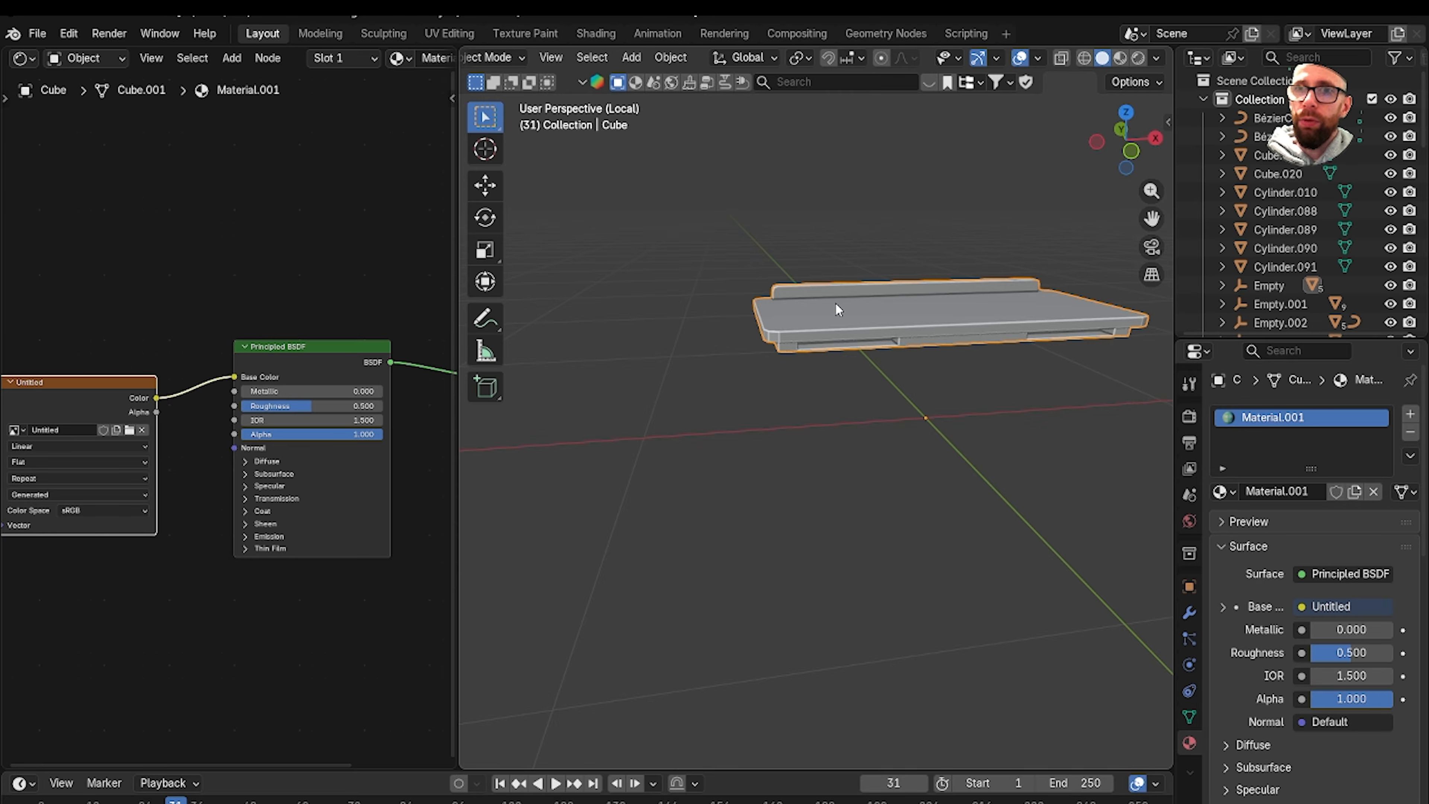
click(21, 58)
click(69, 147)
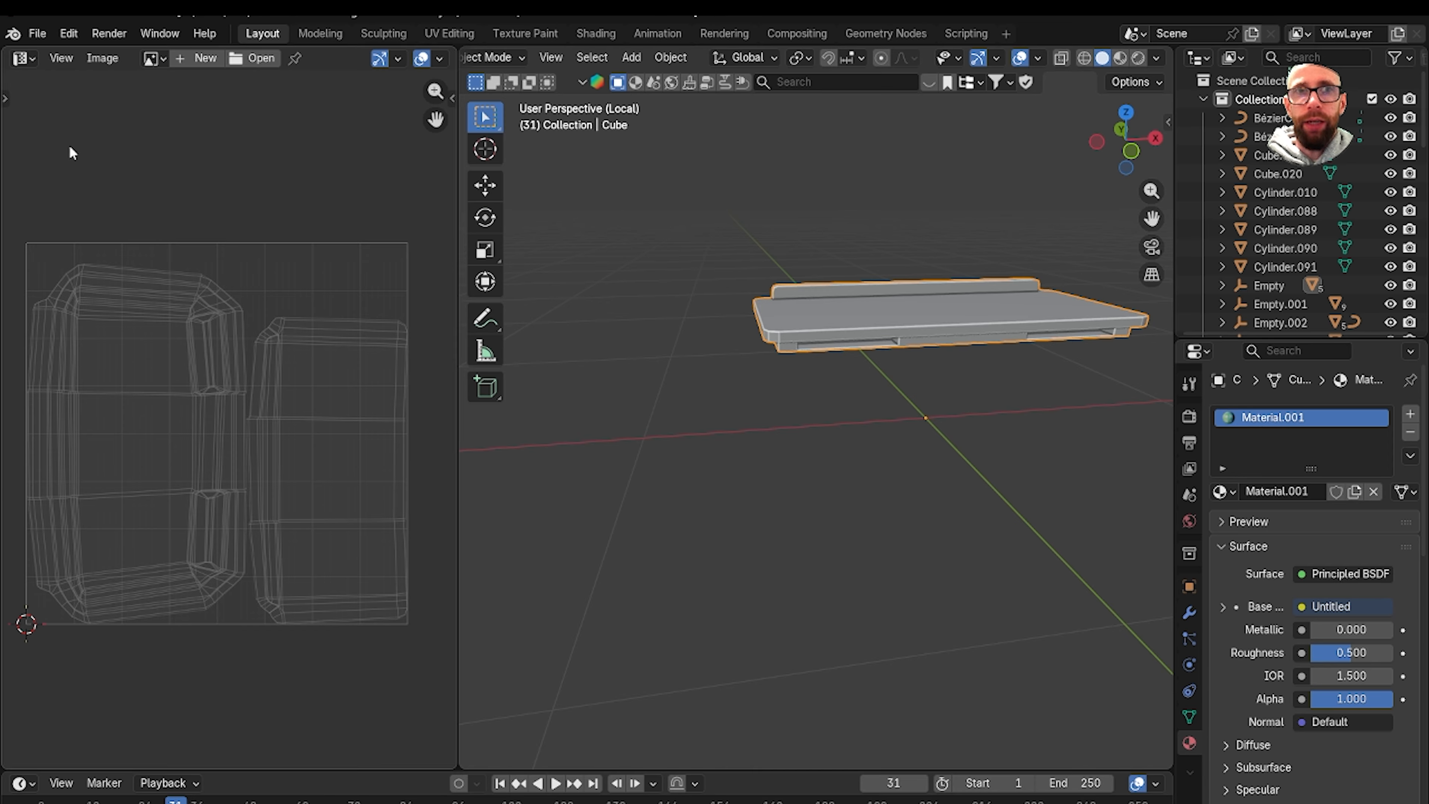
scroll(928, 395, up, 2)
key(Tab)
scroll(807, 386, up, 3)
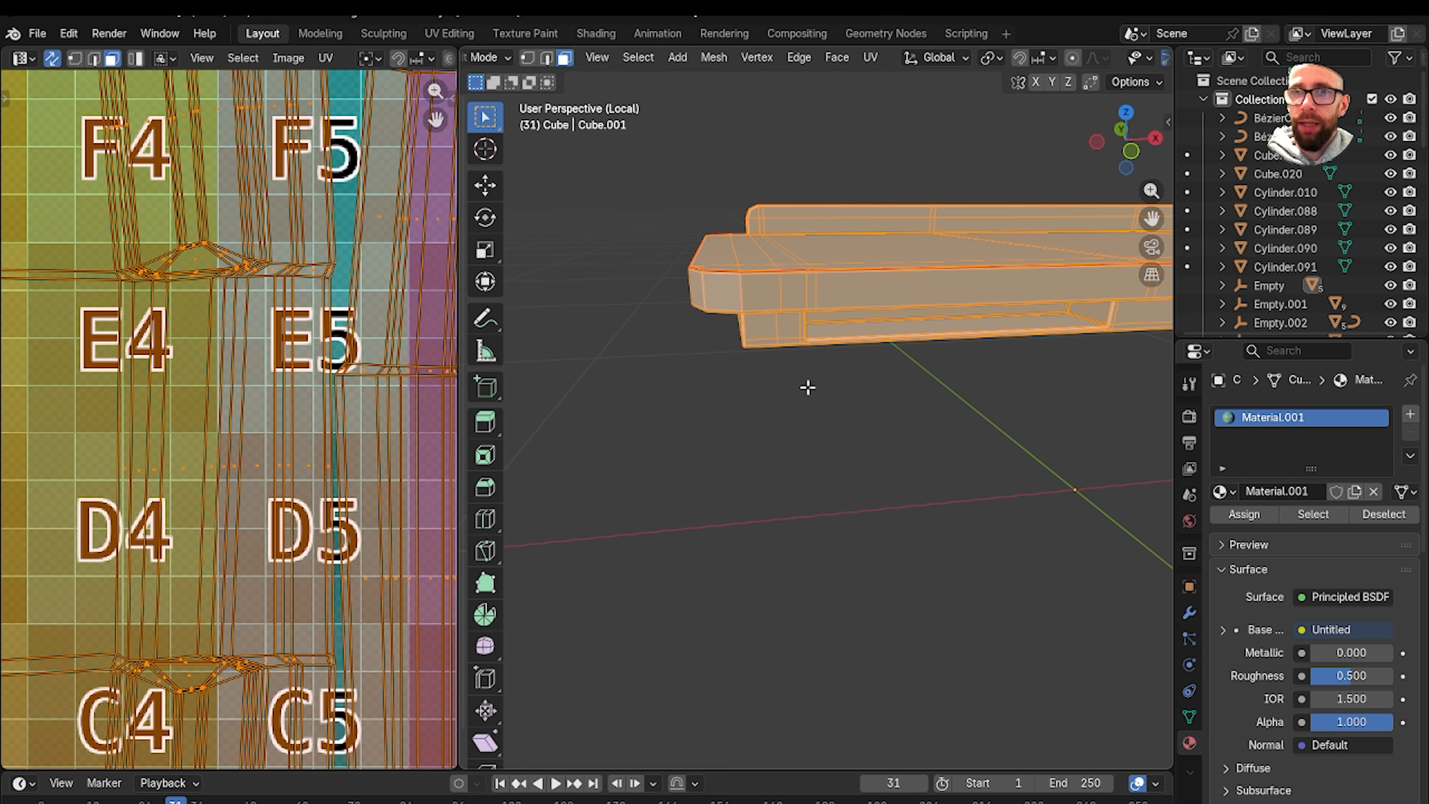
Switch to edge selection and mark the edge loop along the base of the raised back ledge as a seam.
drag(462, 445, 257, 451)
key(2)
key(alt+a)
middle_drag(956, 394, 506, 388)
shift+middle_drag(1097, 428, 456, 389)
shift+middle_drag(923, 414, 913, 307)
scroll(719, 402, up, 5)
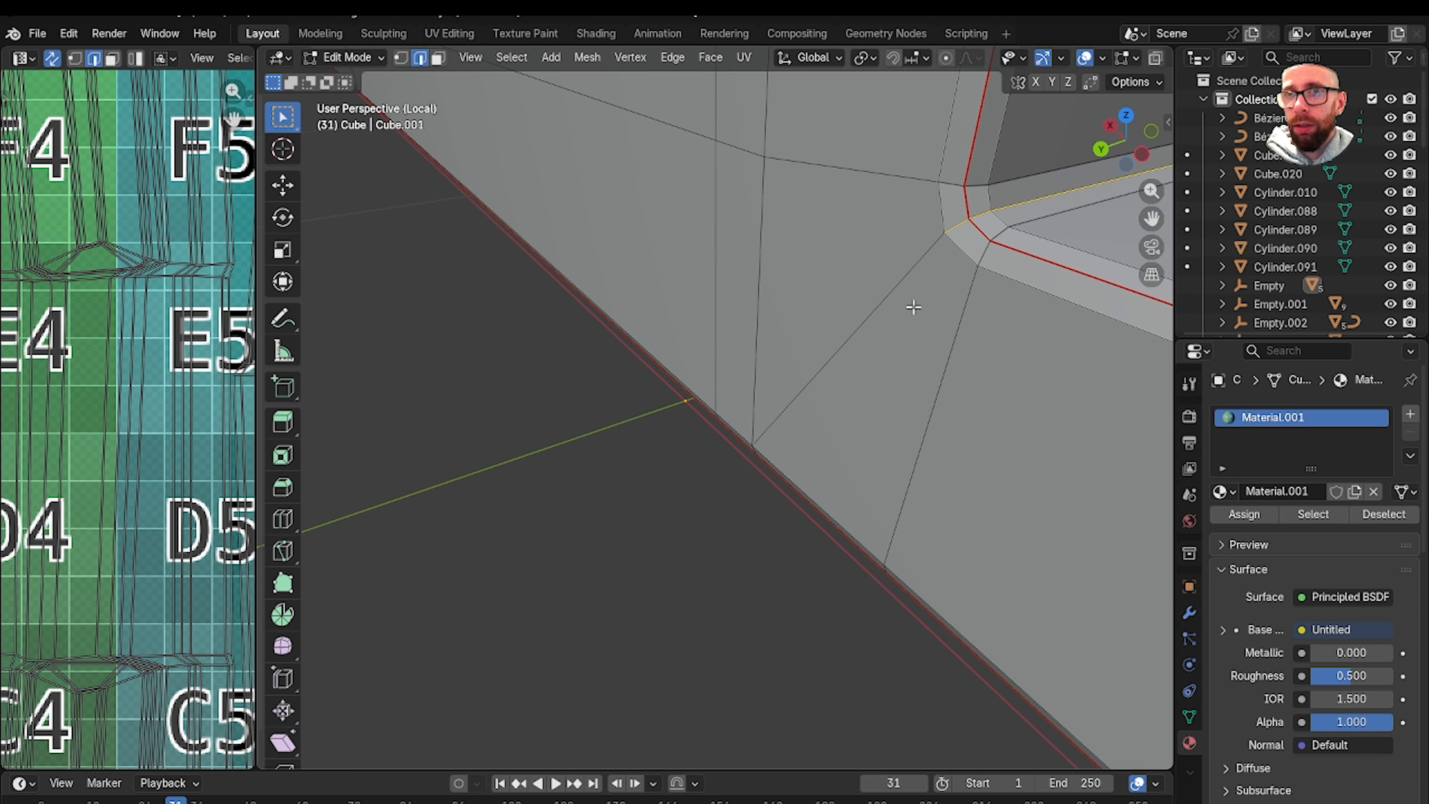
right_click(549, 470)
click(544, 476)
Select the edge loop around the back ledge's front face, correct the selection at its lower corner and mark it as a seam.
middle_drag(640, 443, 714, 448)
scroll(685, 437, down, 6)
alt+click(976, 363)
scroll(689, 419, up, 3)
scroll(760, 416, up, 3)
scroll(815, 420, up, 5)
shift+middle_drag(816, 419, 790, 492)
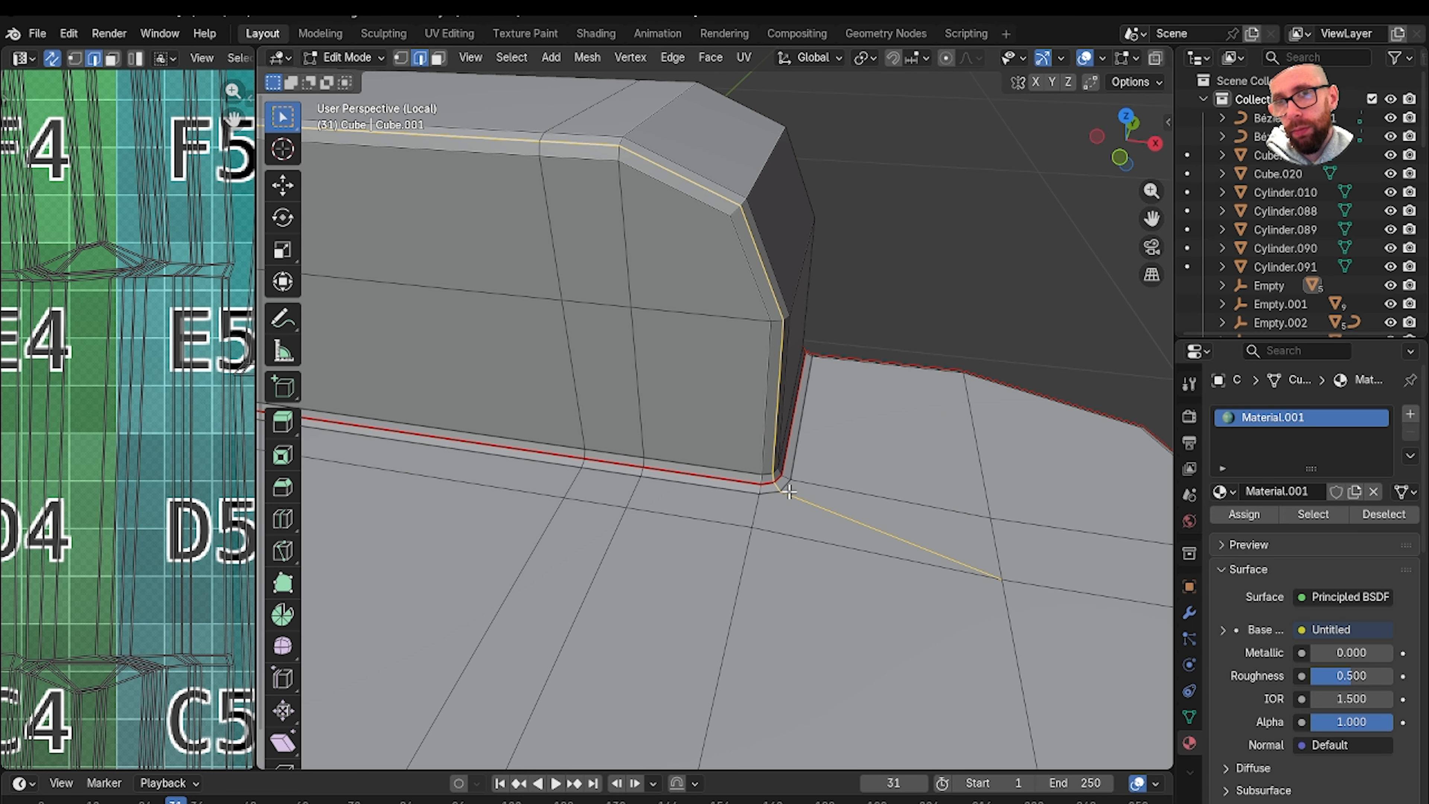
shift+click(805, 504)
shift+click(778, 486)
right_click(798, 482)
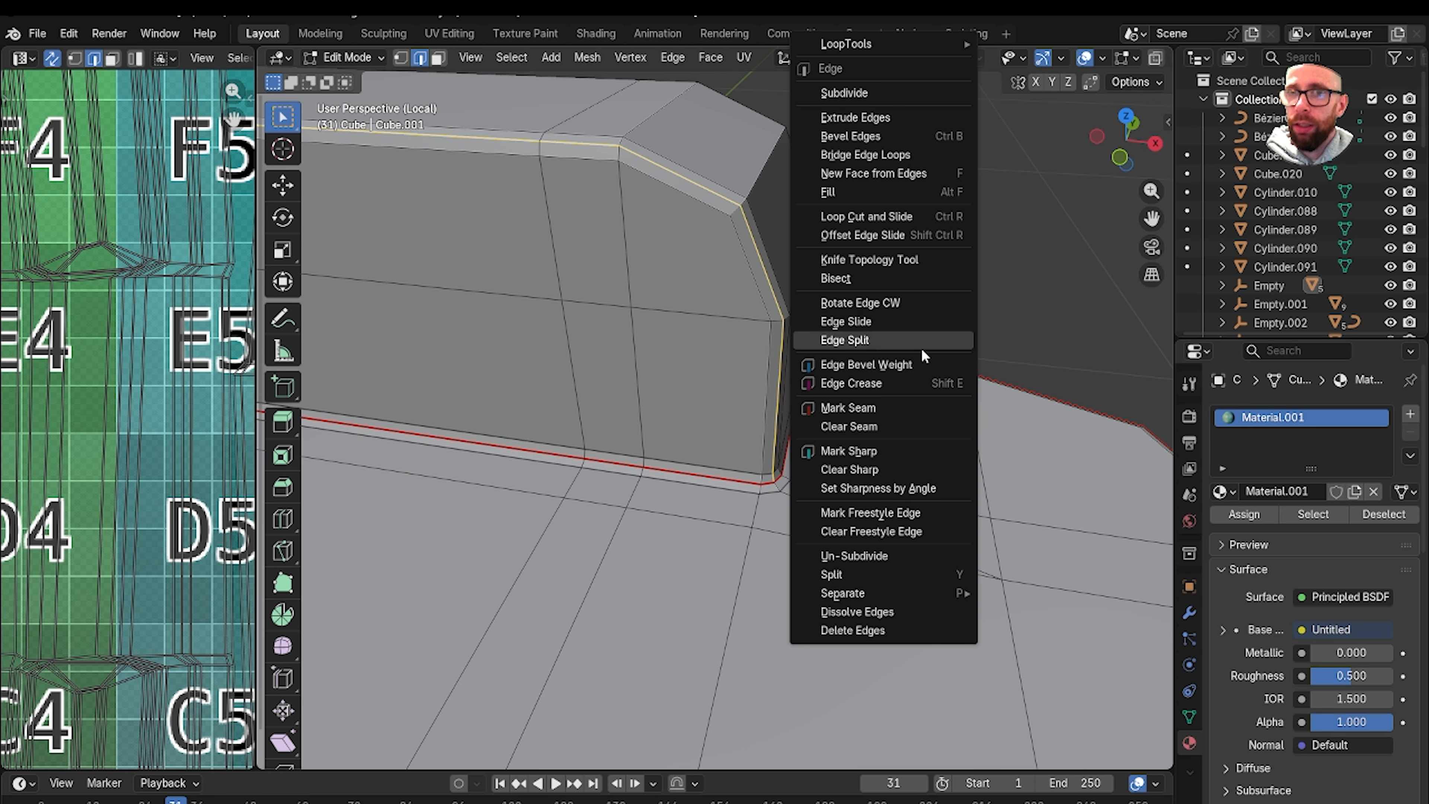
click(901, 402)
Check the ledge's seams along its full length, select all faces and unwrap the tabletop again with Minimum Stretch.
scroll(822, 285, down, 8)
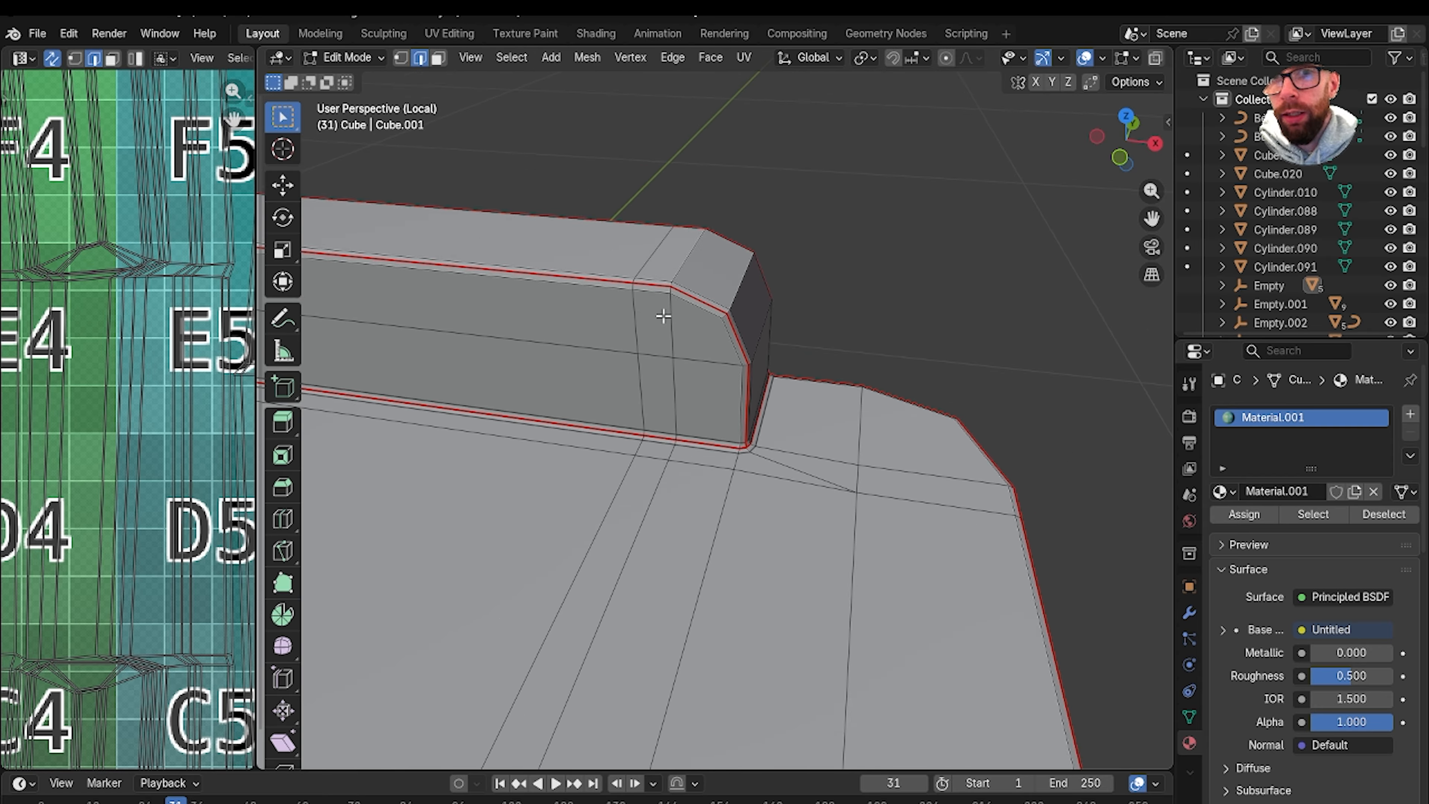
scroll(818, 350, up, 3)
shift+middle_drag(818, 326, 1077, 377)
shift+middle_drag(651, 251, 903, 343)
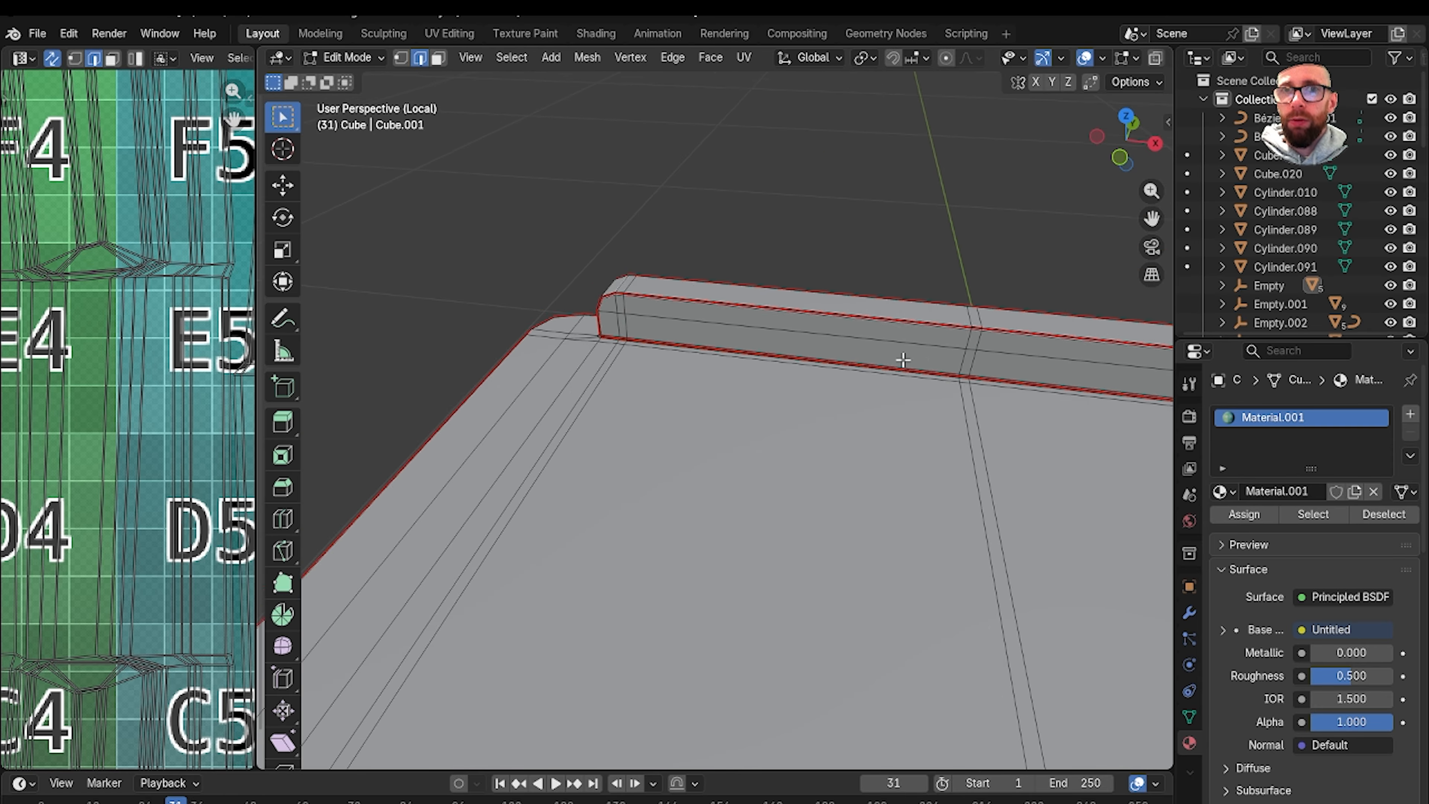
scroll(826, 326, up, 3)
middle_drag(804, 326, 849, 313)
scroll(680, 358, down, 2)
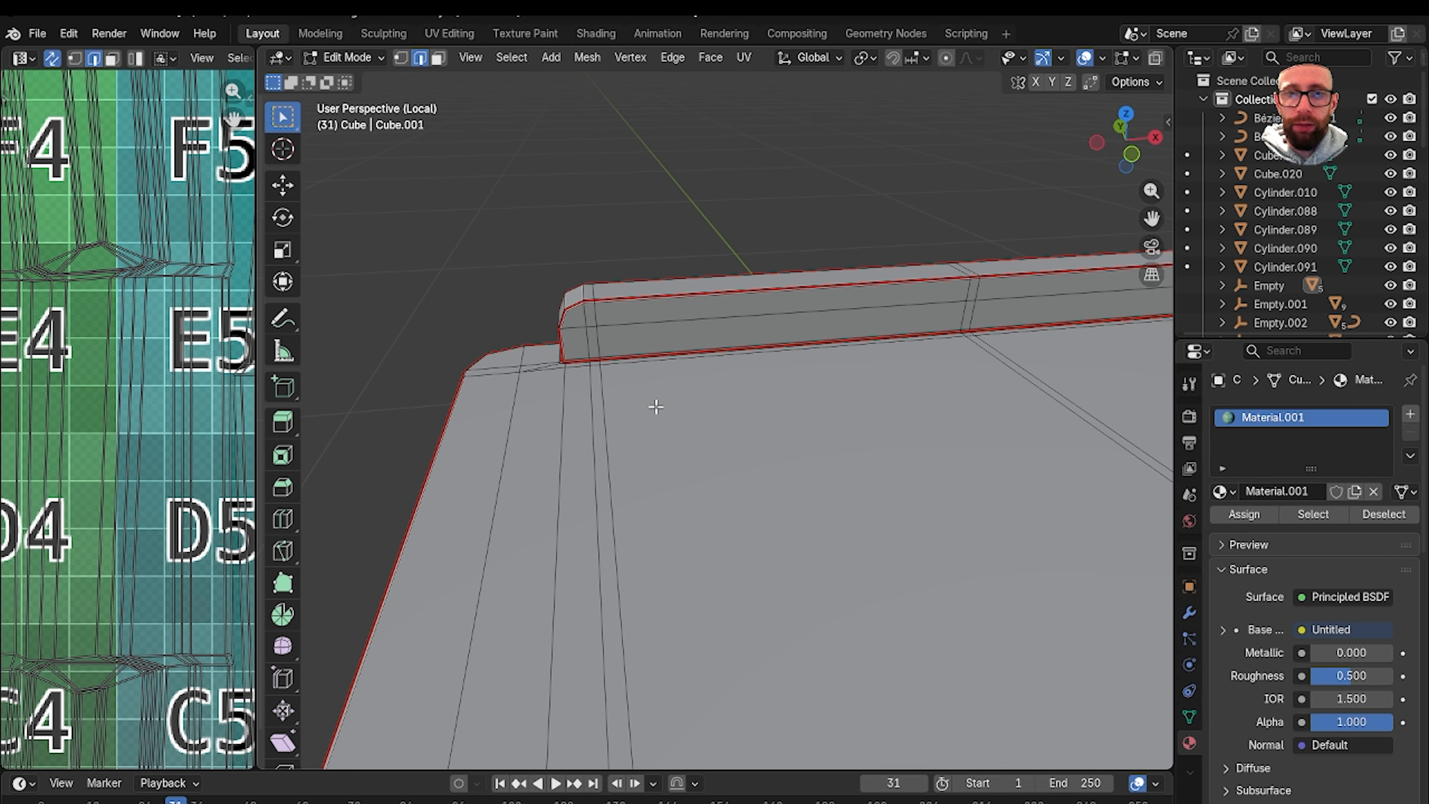
key(3)
key(a)
key(u)
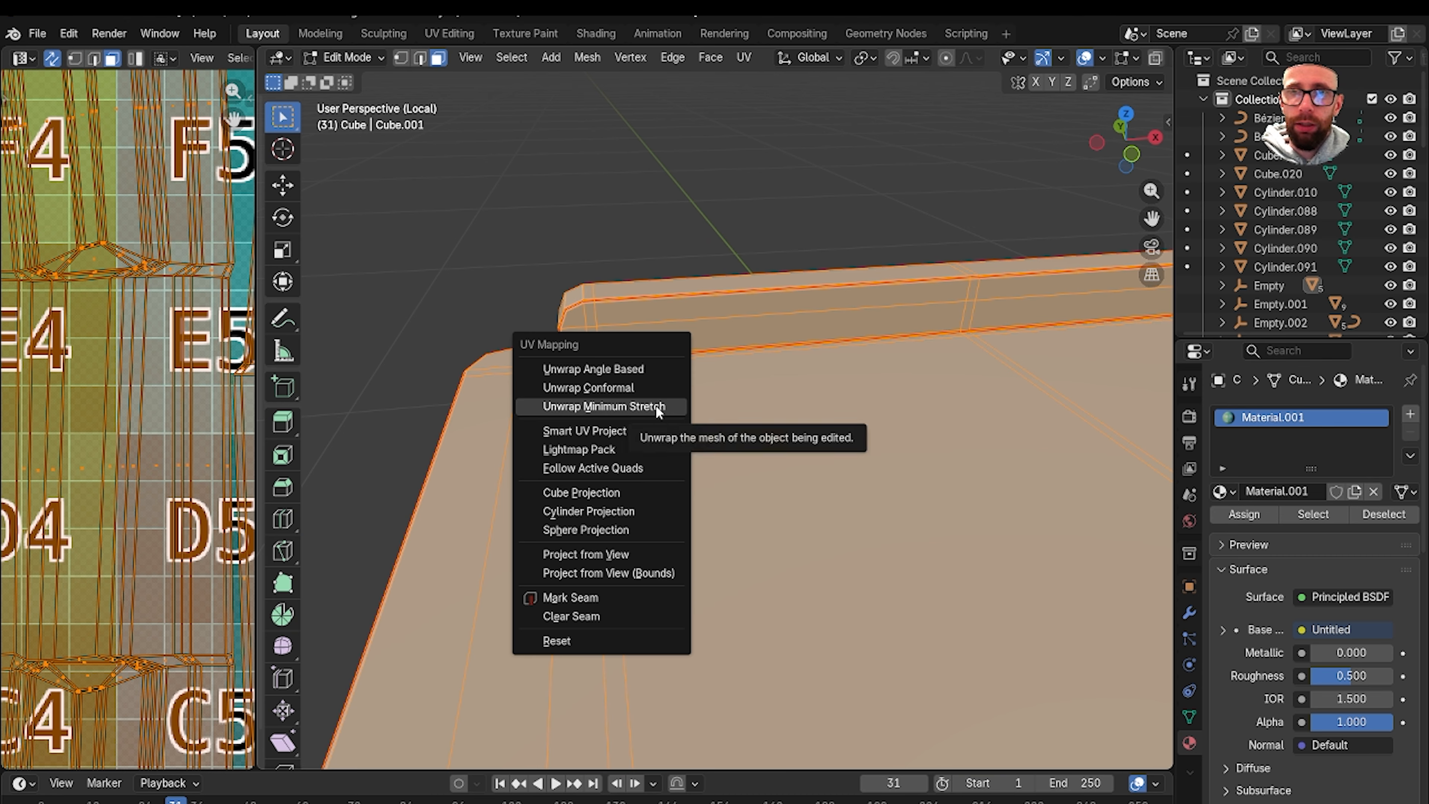
click(656, 406)
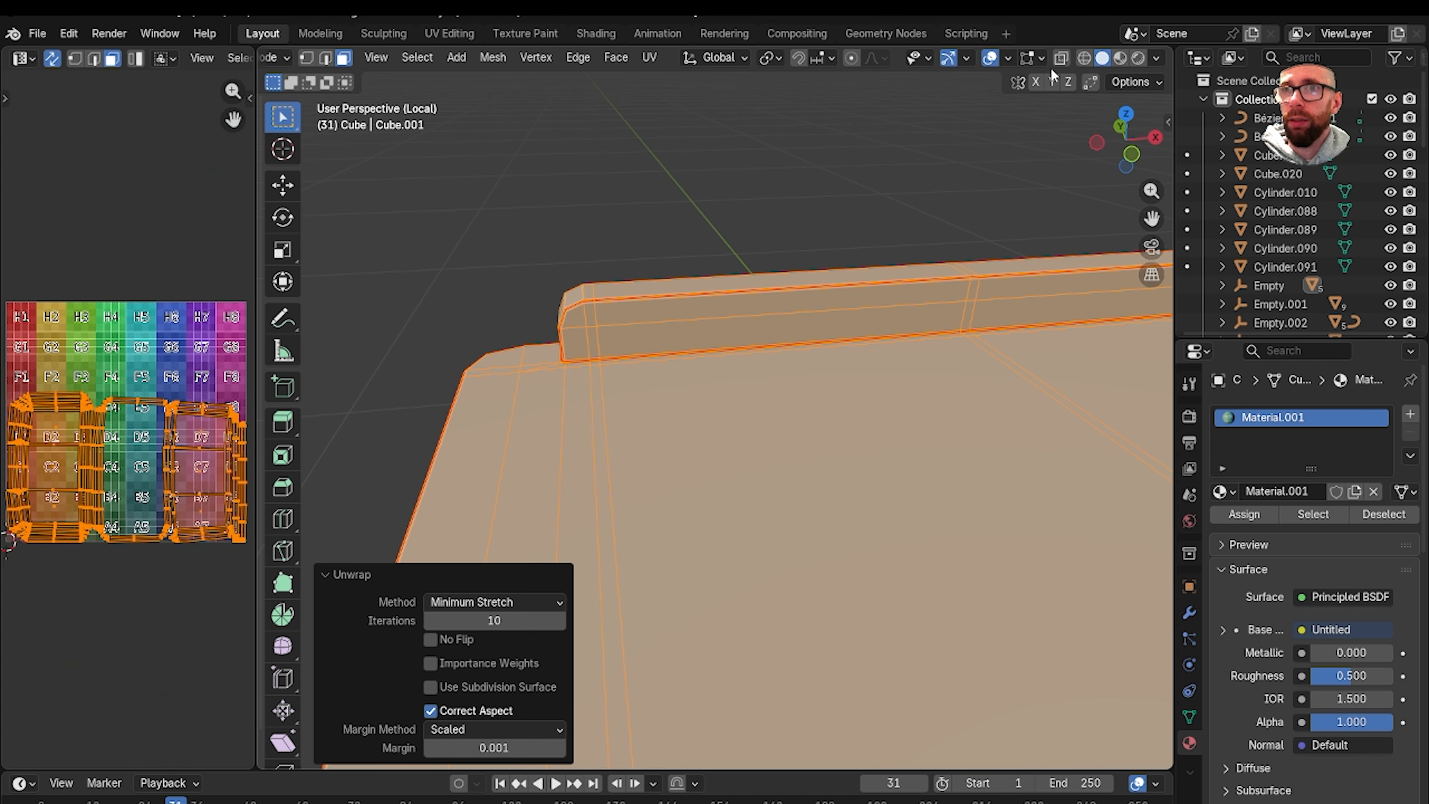
Inspect the new layout in a widened UV Editor, select all UV islands and move them below the color grid image.
drag(259, 449, 471, 447)
scroll(254, 423, up, 4)
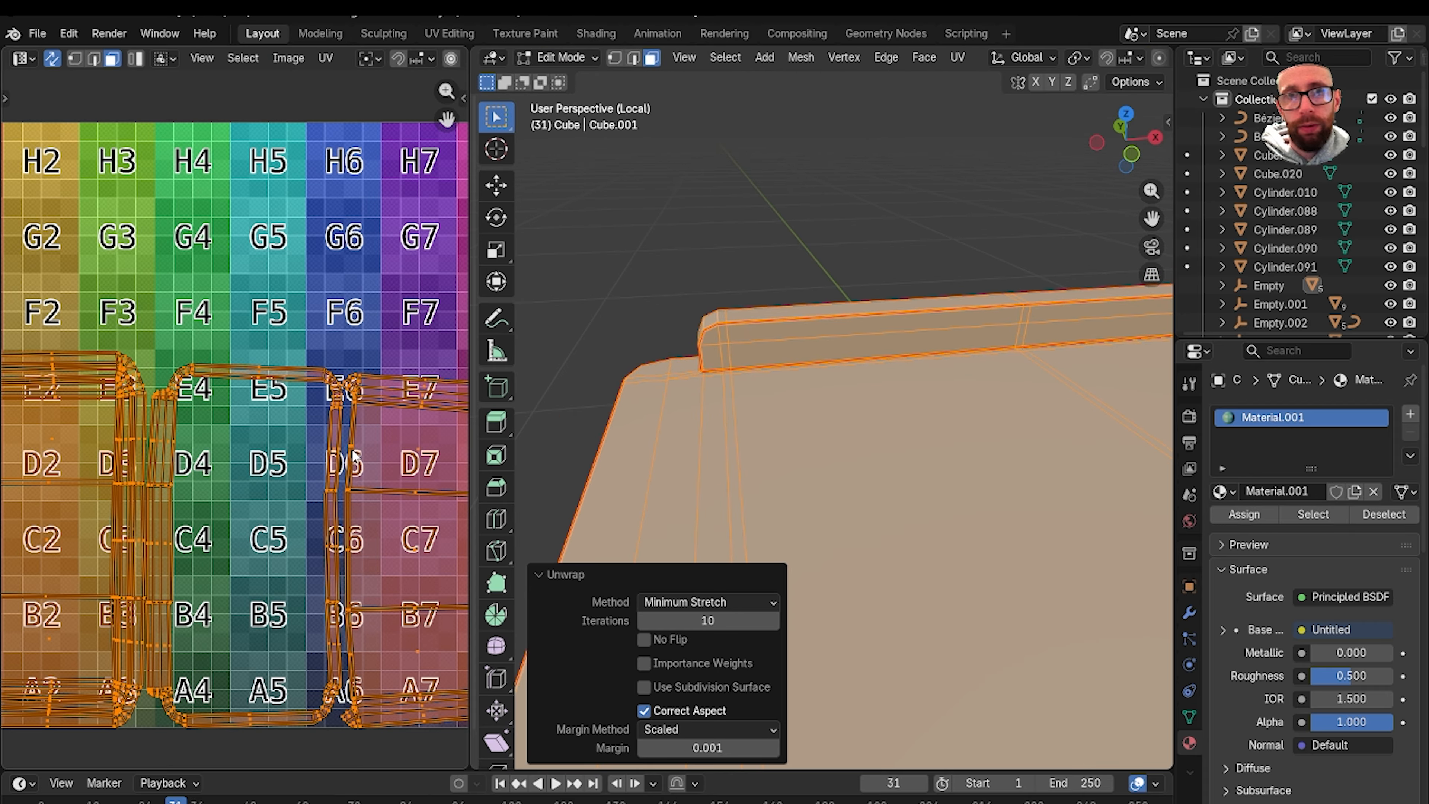
middle_drag(254, 423, 270, 367)
scroll(271, 366, up, 1)
click(231, 202)
scroll(224, 334, down, 5)
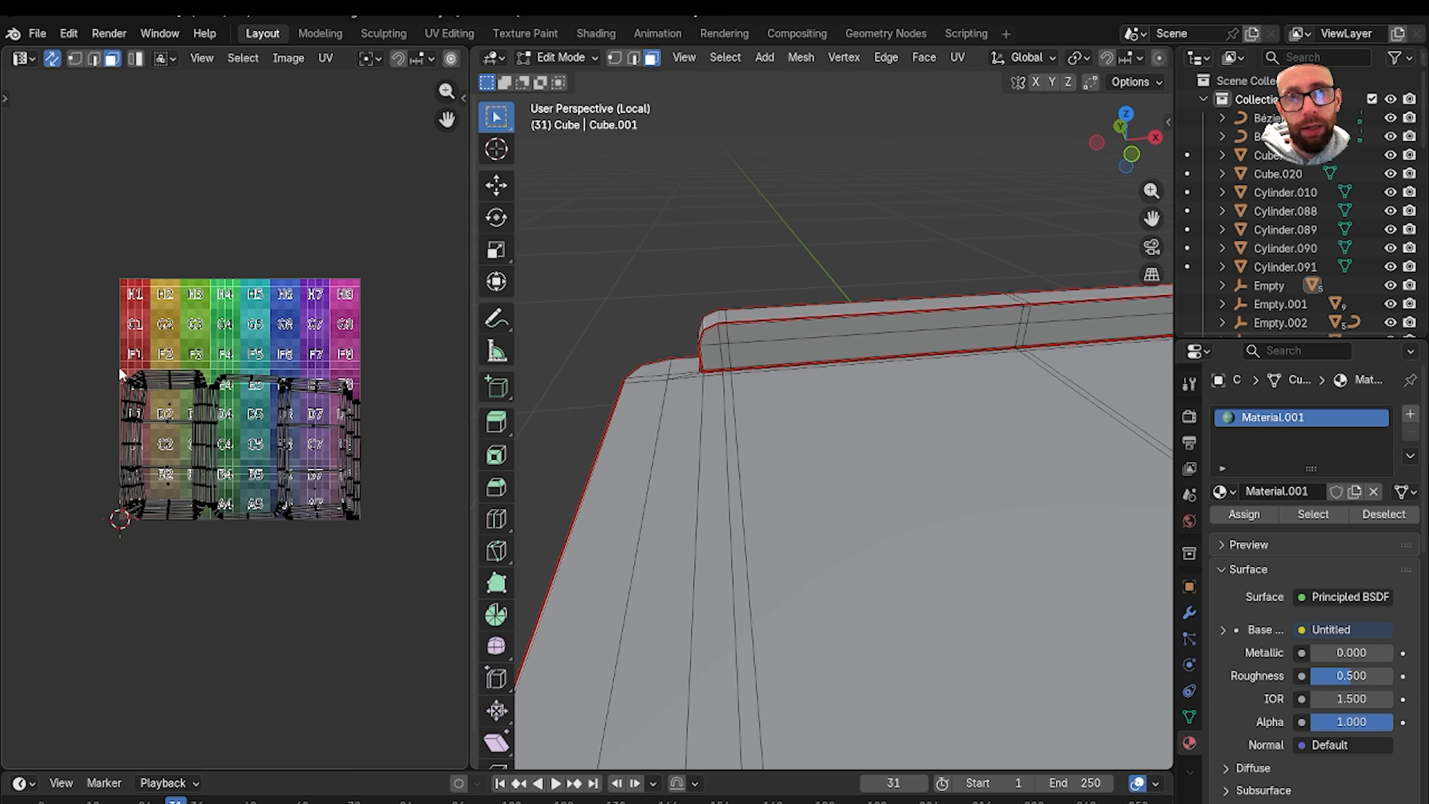
key(a)
key(g)
click(409, 663)
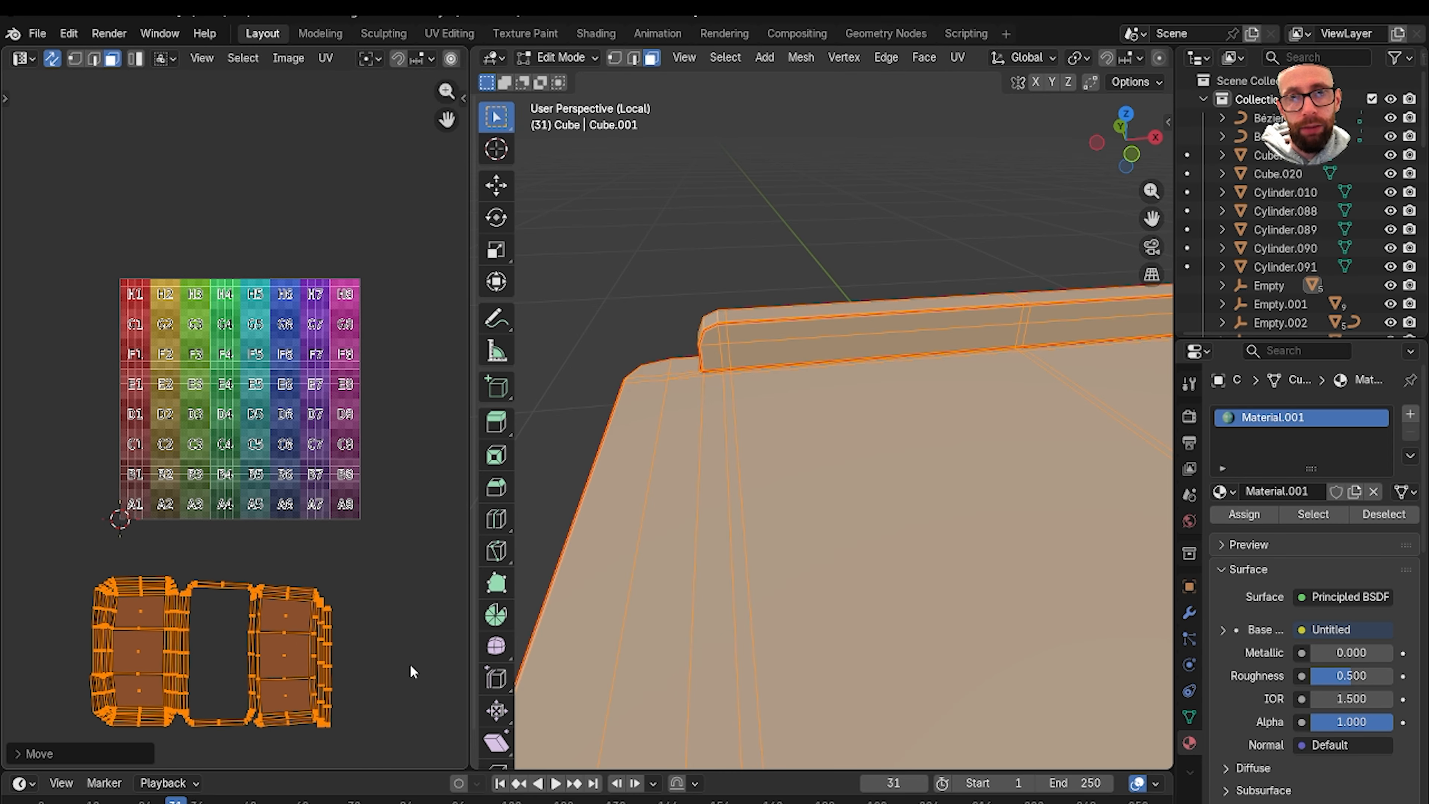
Clear the selection and inspect the tabletop's large top face and the narrow bevel strip at the corner beside the back ledge.
key(alt+a)
scroll(394, 428, up, 6)
click(822, 373)
middle_drag(832, 459, 778, 466)
scroll(779, 426, up, 3)
shift+click(751, 454)
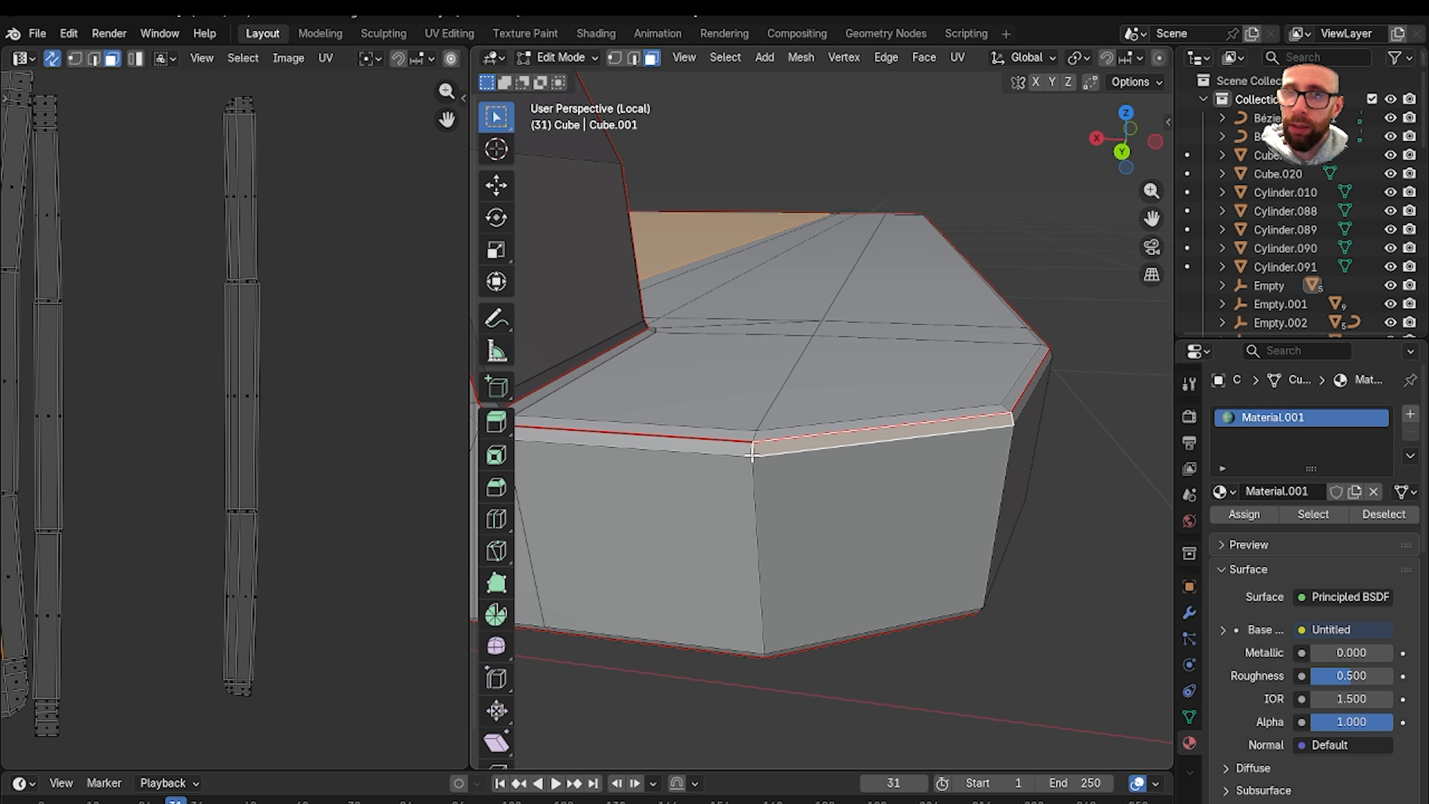
Select the vertical edge run at the tabletop corner beside the back ledge and try to crease it by 1.000.
key(2)
click(753, 473)
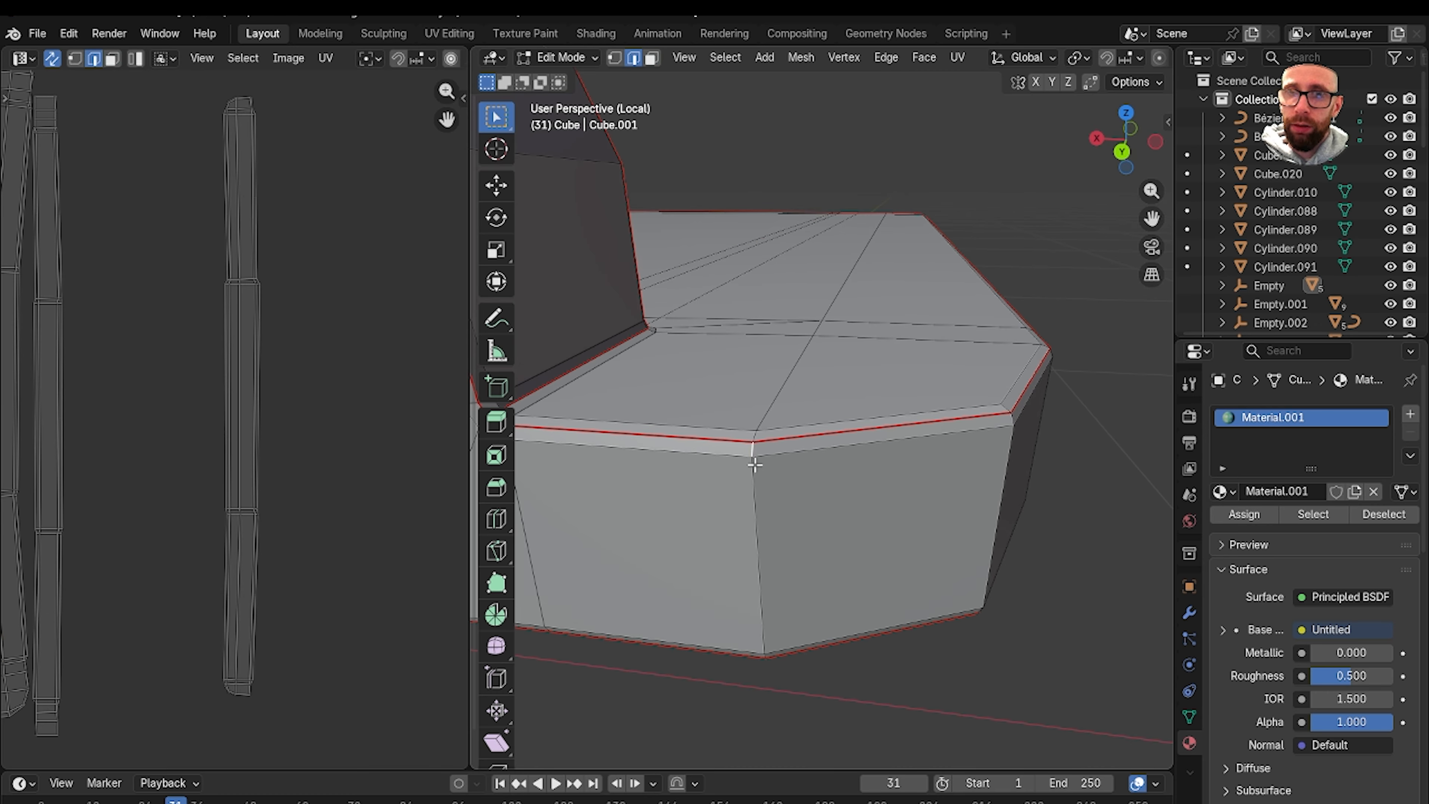
middle_drag(755, 507, 820, 568)
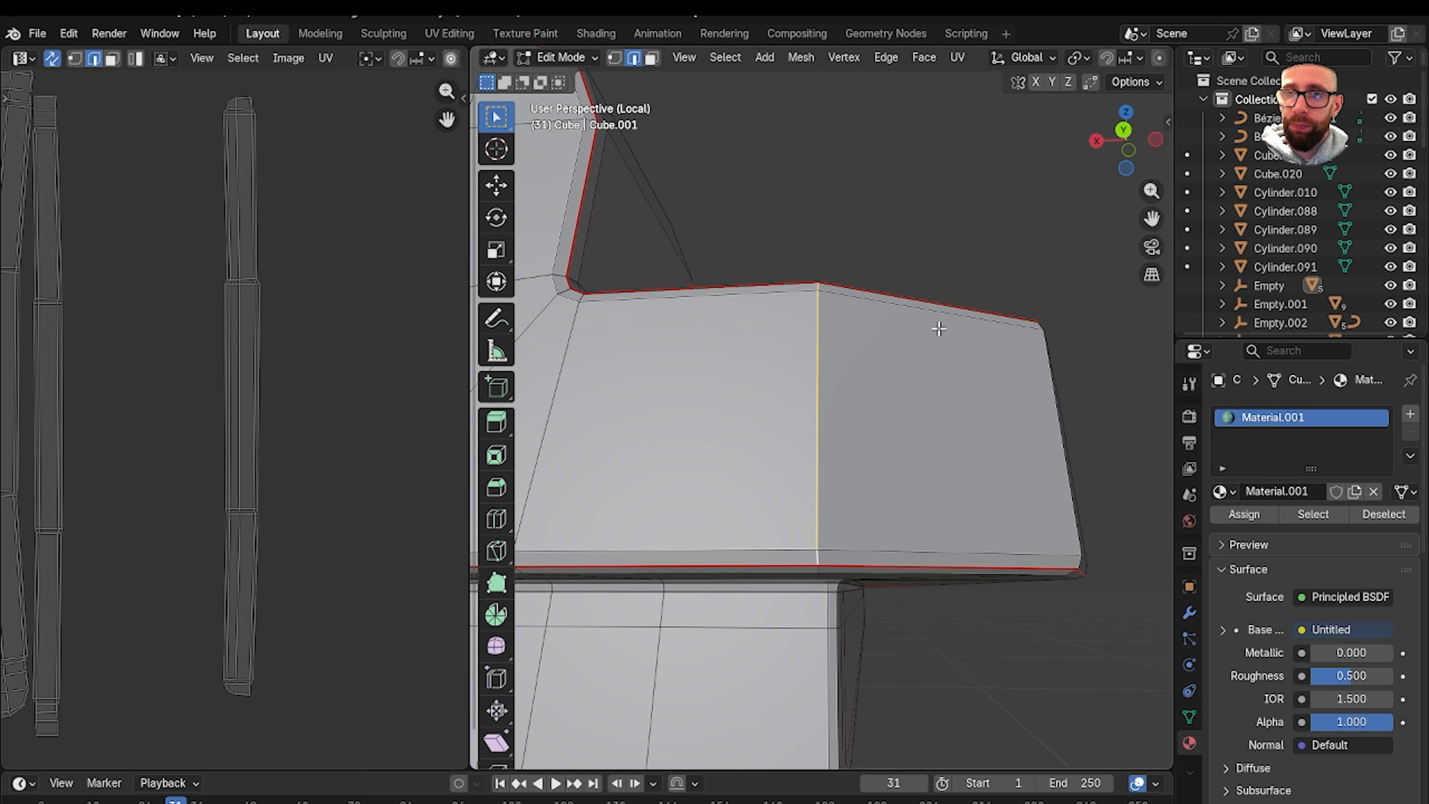
key(ctrl+e)
click(839, 385)
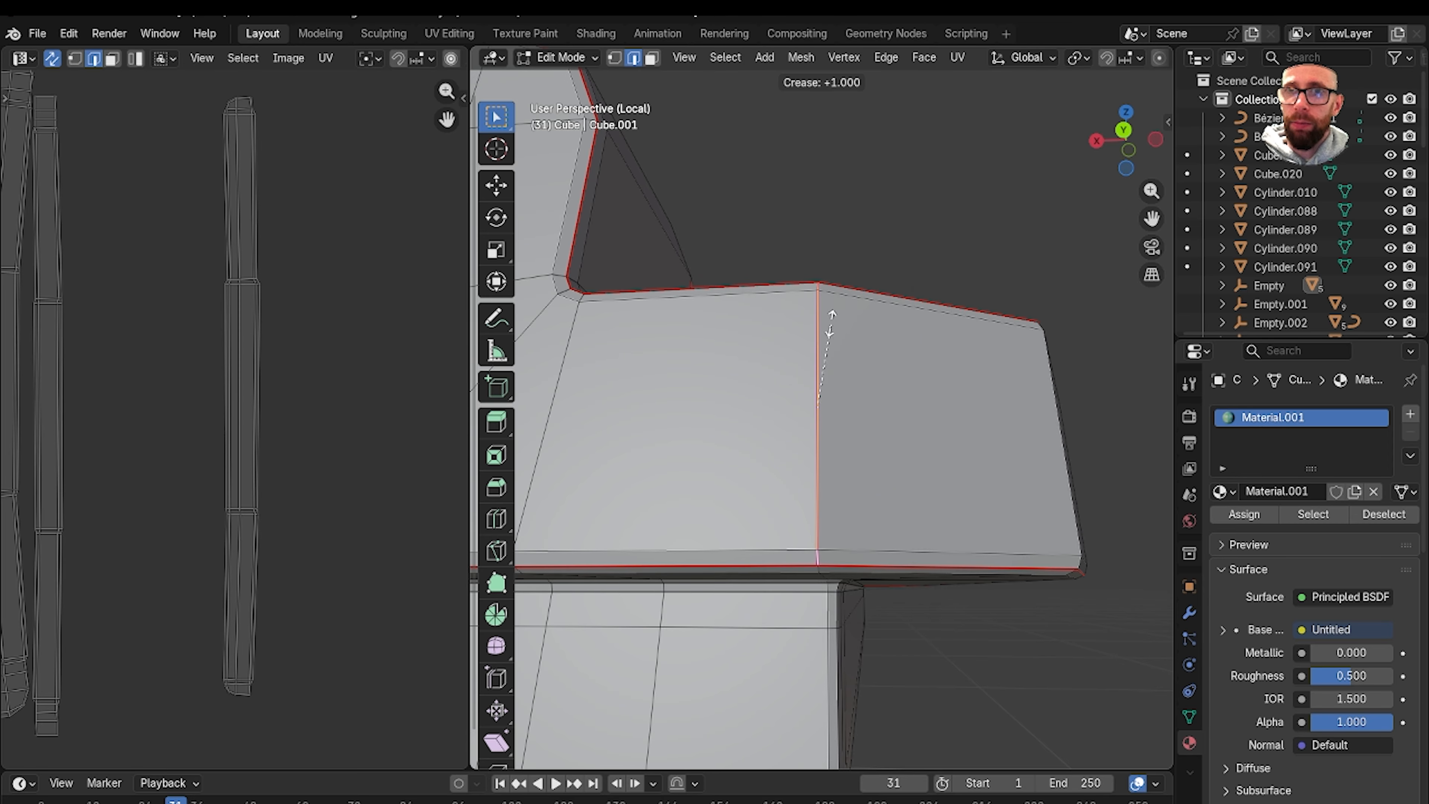
click(839, 316)
Select all faces, unwrap the tabletop and check the resulting UV strip of its outer side.
scroll(925, 376, down, 3)
middle_drag(925, 376, 821, 372)
key(3)
key(a)
key(u)
click(897, 423)
scroll(267, 386, down, 3)
scroll(844, 394, up, 3)
Mark the vertical corner edges beside the ledge as a seam and unwrap all tabletop faces with Minimum Stretch.
key(2)
click(832, 394)
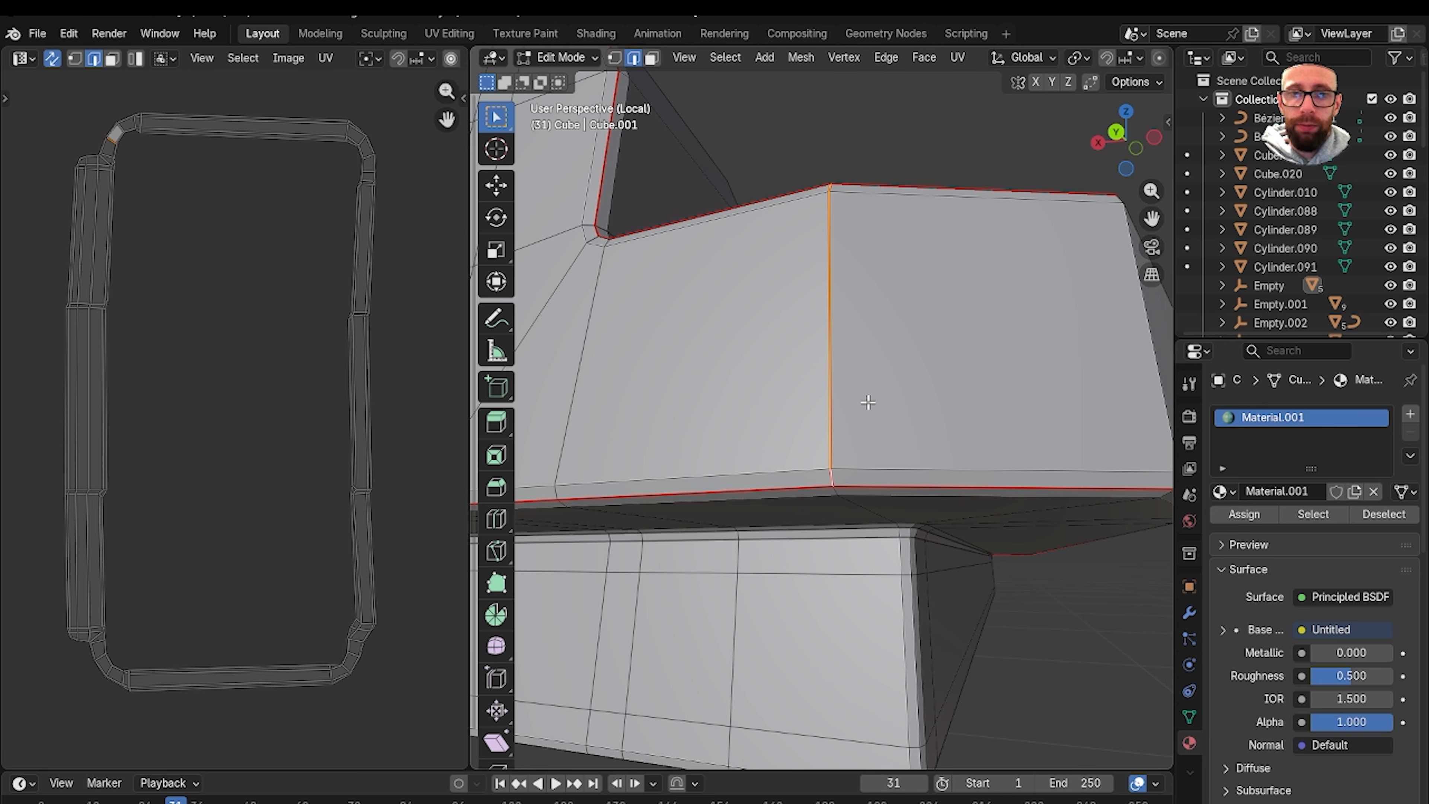
key(3)
key(a)
key(u)
click(868, 403)
Move all UV islands below the color grid image and inspect the long side strip in the layout.
scroll(237, 402, down, 8)
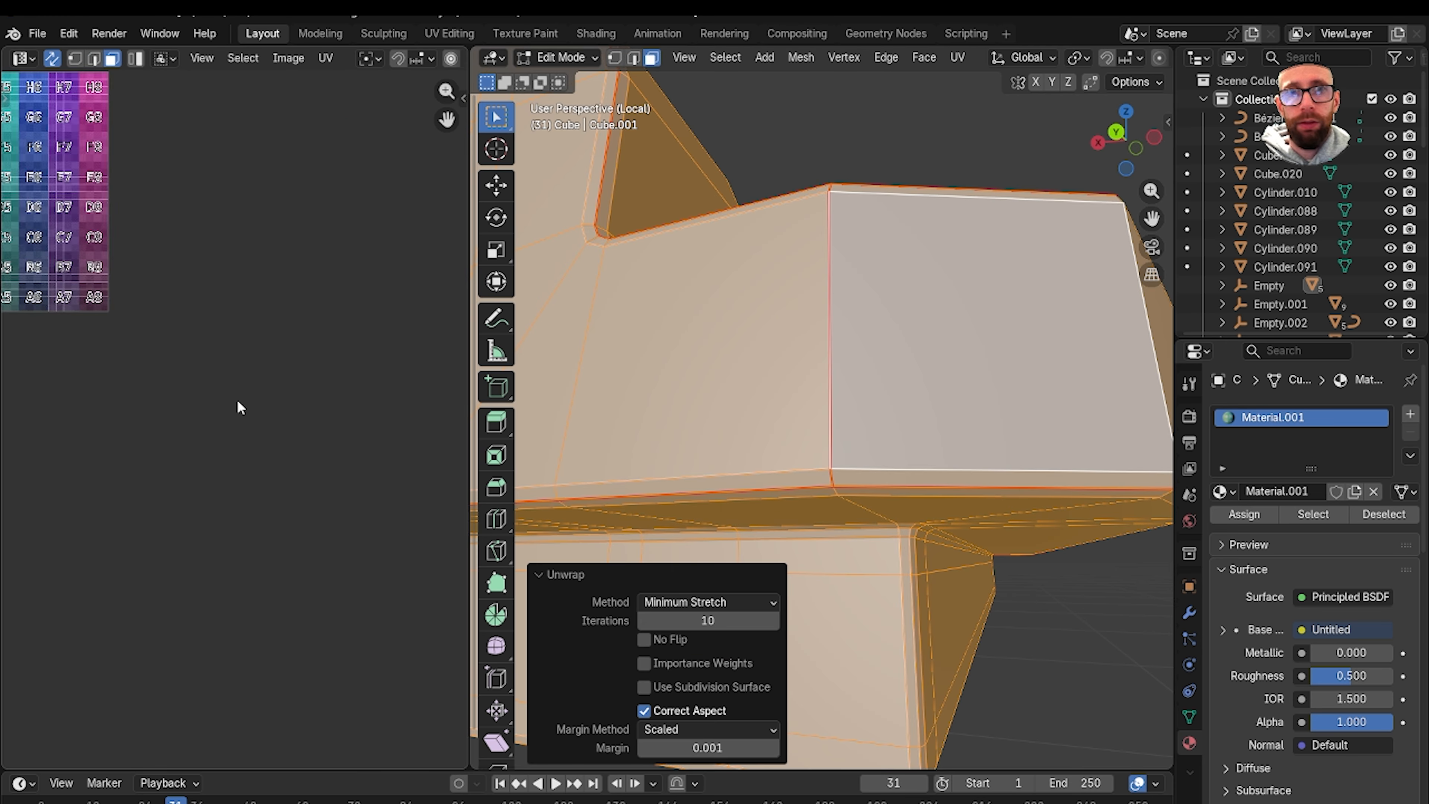
middle_drag(243, 389, 299, 410)
drag(340, 462, 157, 314)
key(g)
click(268, 501)
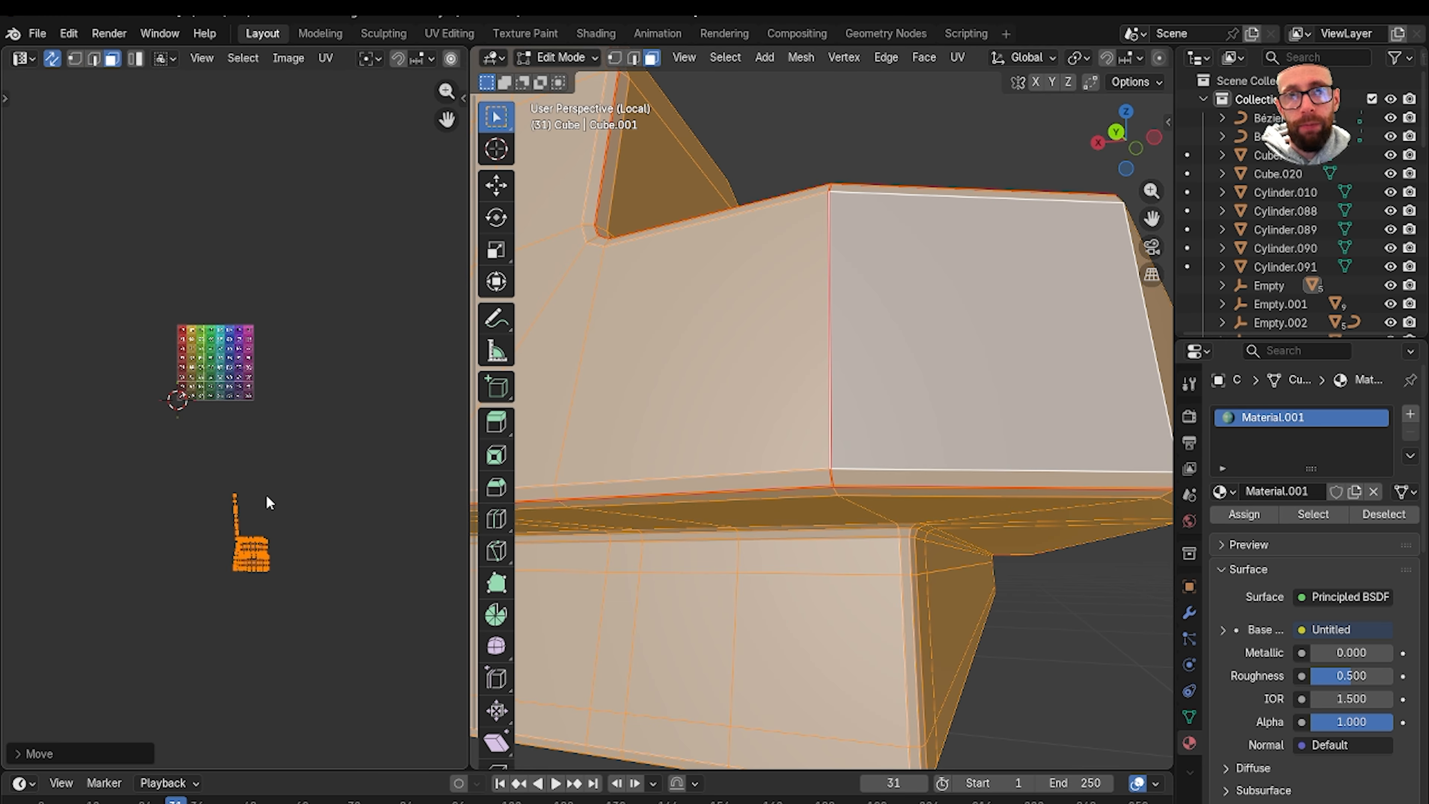
scroll(282, 529, up, 5)
middle_drag(288, 537, 253, 315)
scroll(180, 471, up, 2)
scroll(168, 483, up, 6)
middle_drag(185, 647, 253, 338)
Mark the vertical edge run at the tabletop's other corner beside the back ledge as a seam.
key(2)
click(902, 434)
middle_drag(844, 337, 903, 299)
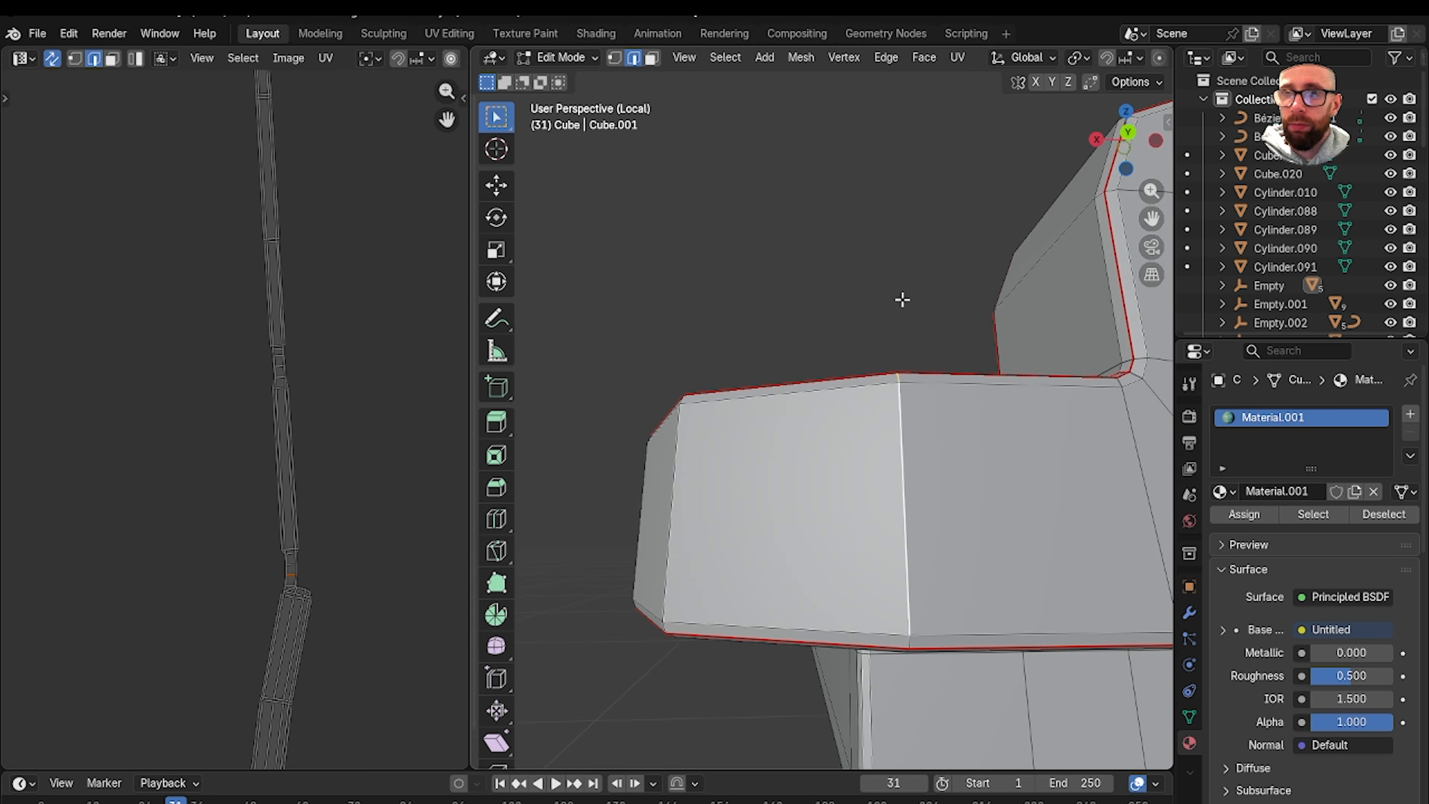
shift+middle_drag(860, 429, 838, 372)
key(ctrl+e)
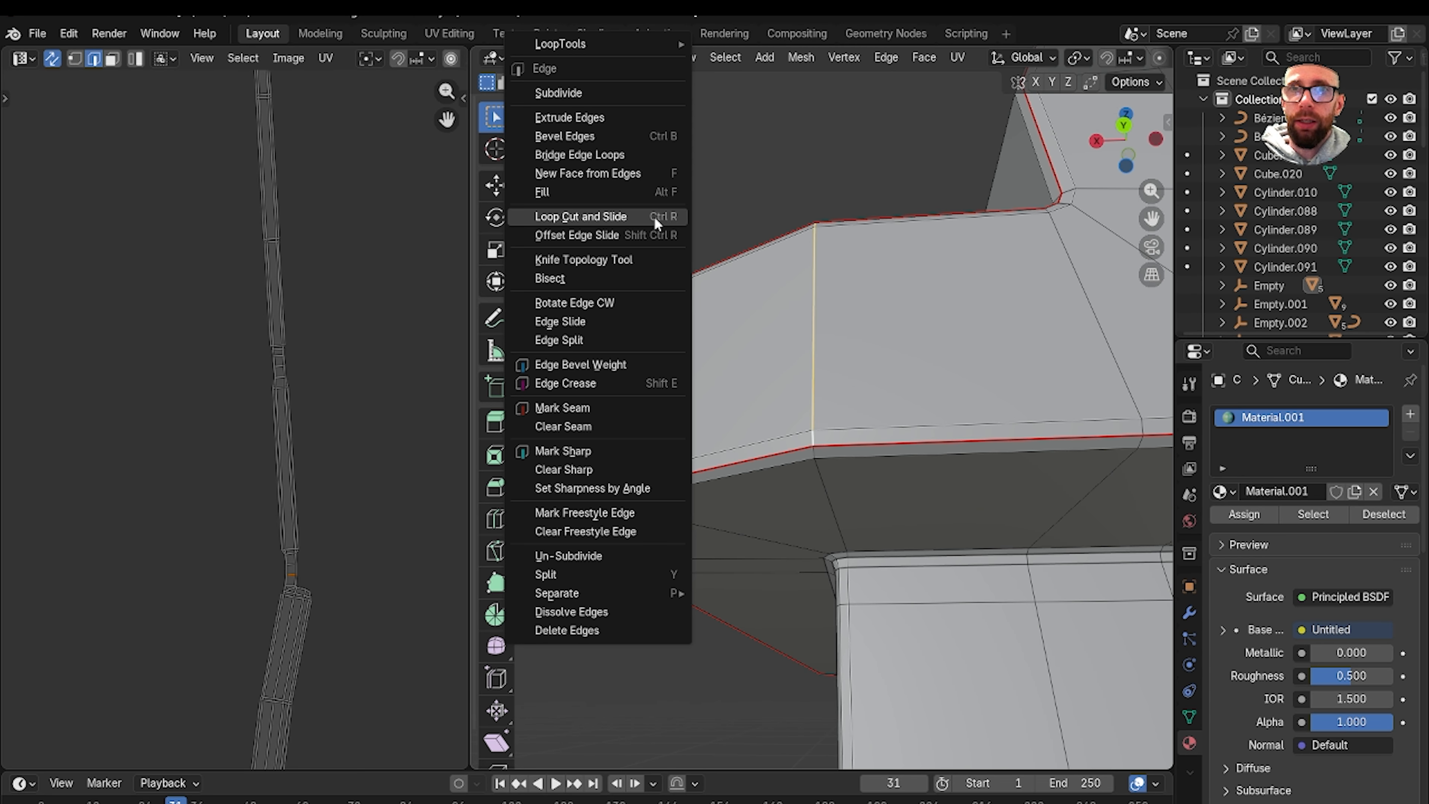
click(602, 408)
Select the edge loops along the upper and lower borders of the block beneath the tabletop.
middle_drag(638, 224, 884, 373)
scroll(884, 372, up, 6)
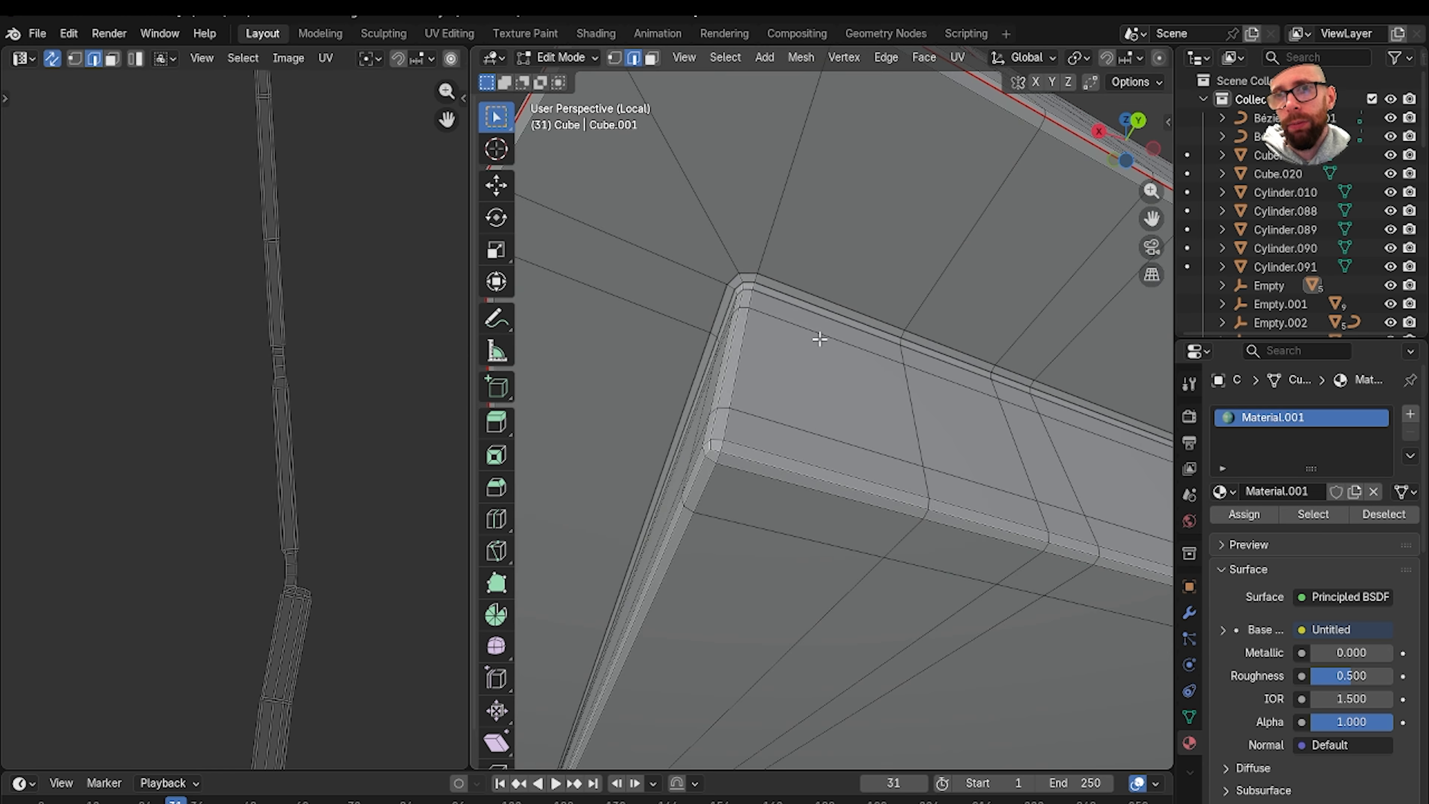
alt+click(788, 294)
scroll(782, 315, down, 4)
middle_drag(775, 332, 839, 358)
scroll(839, 358, up, 3)
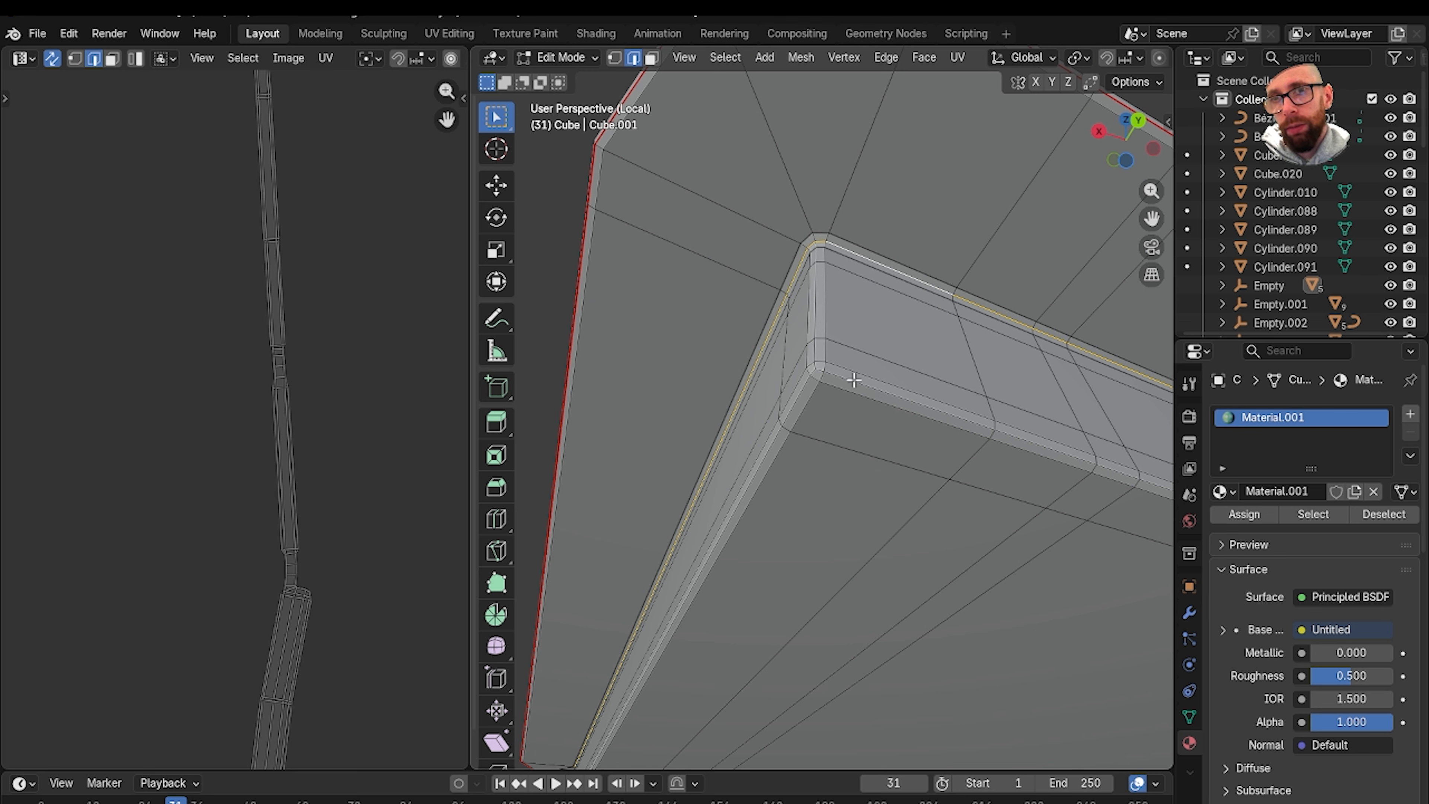
scroll(794, 302, up, 2)
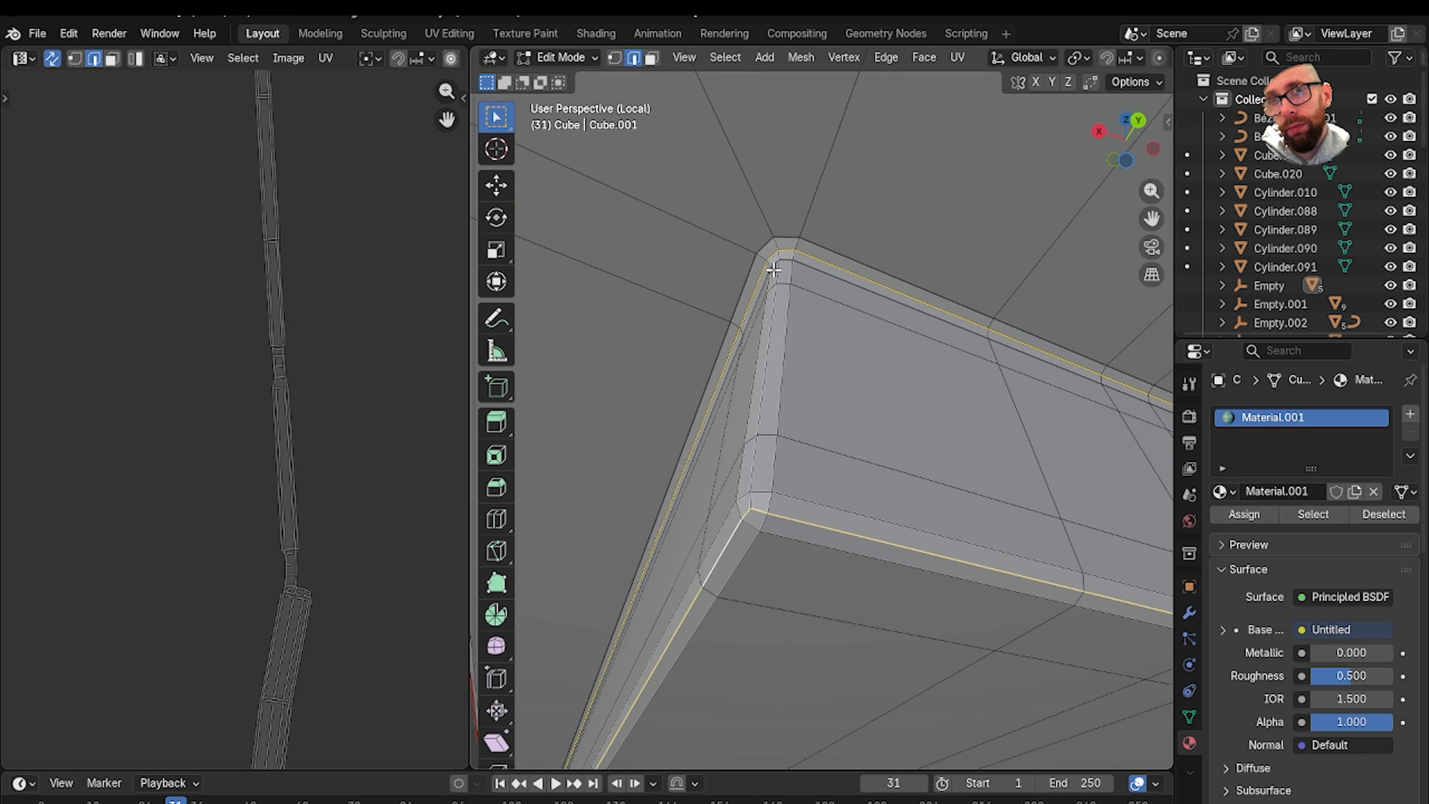
Extend the selection with the vertical edge loops at two corners of the block beneath the tabletop.
scroll(774, 270, down, 5)
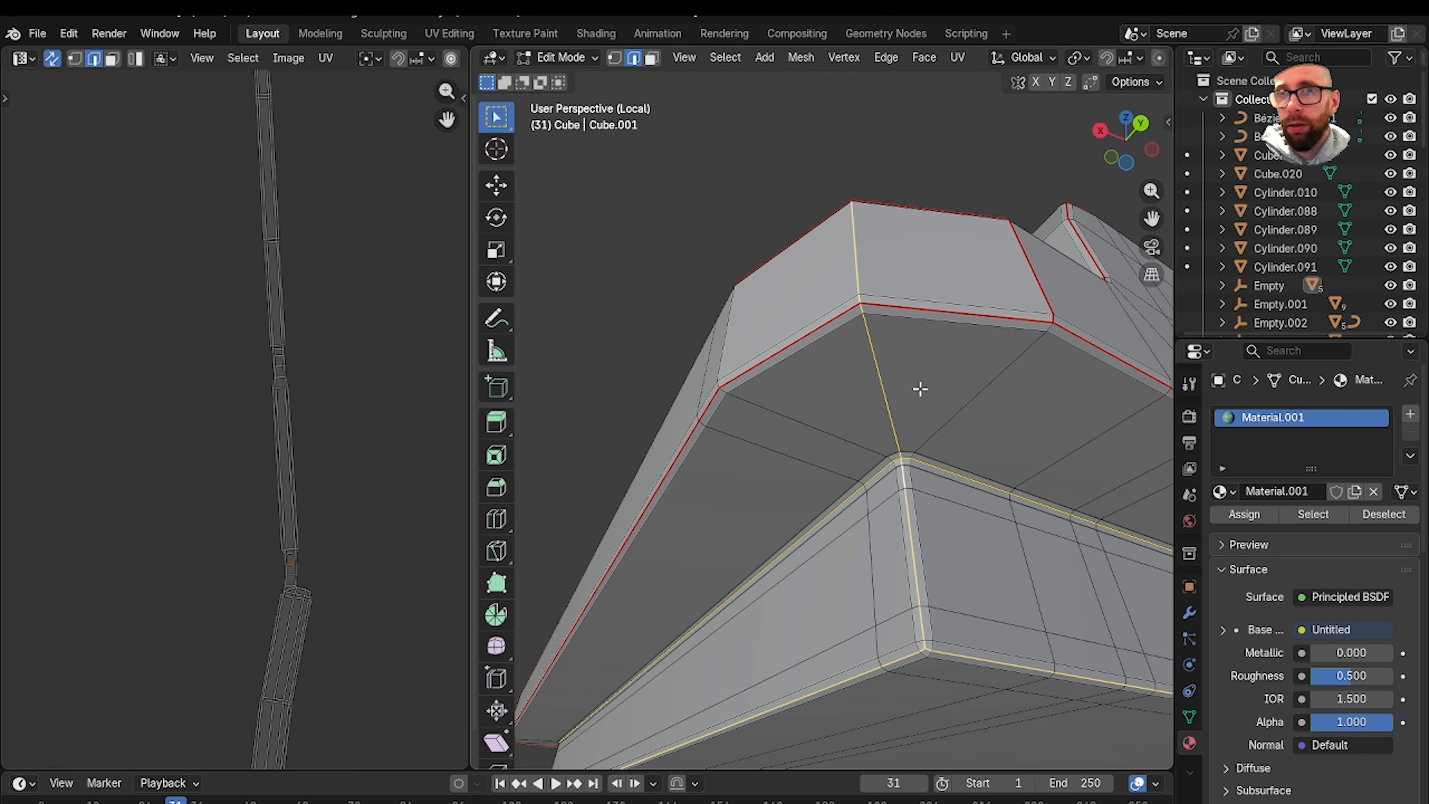
middle_drag(920, 388, 849, 275)
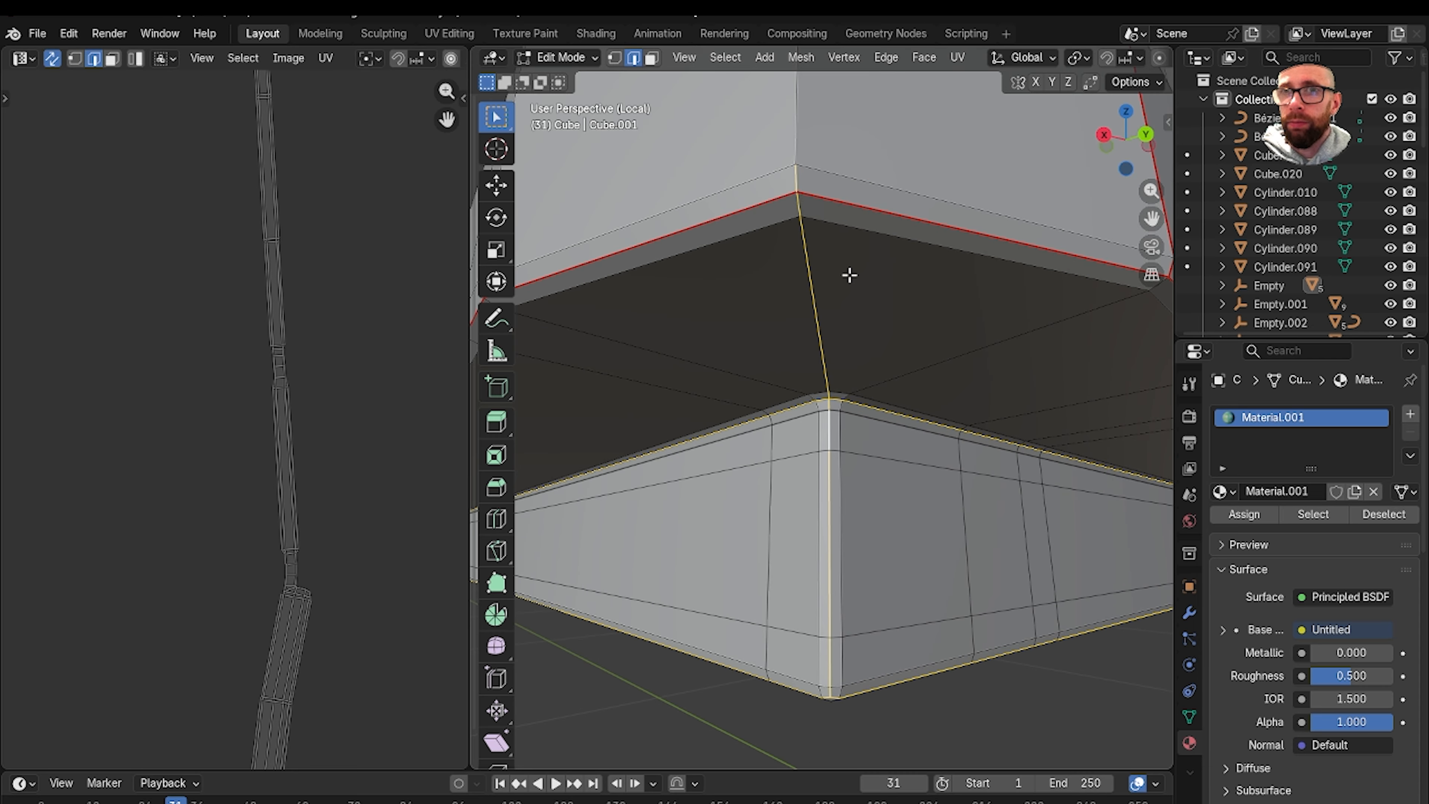
scroll(814, 348, up, 3)
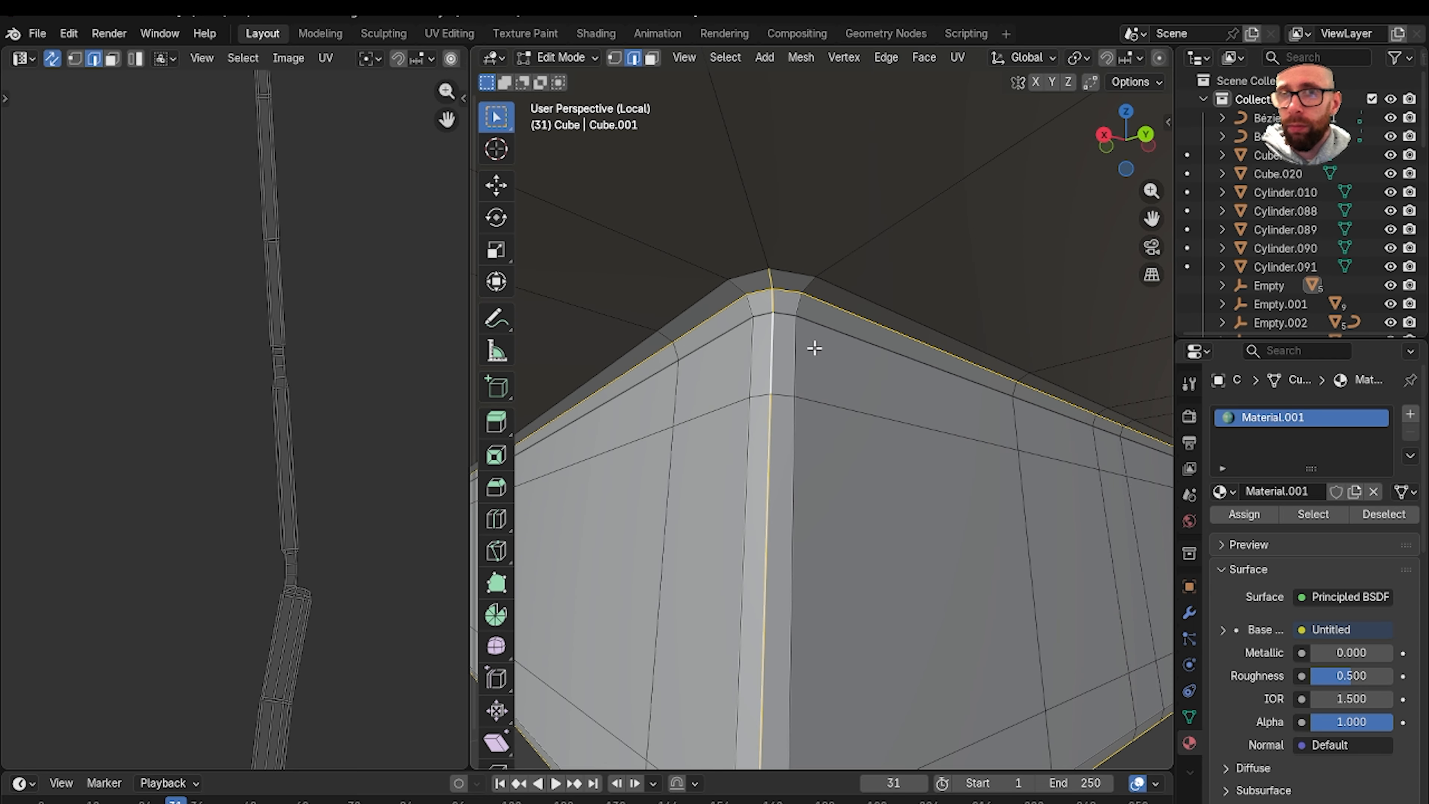
scroll(810, 392, down, 5)
middle_drag(951, 459, 812, 311)
scroll(803, 421, up, 6)
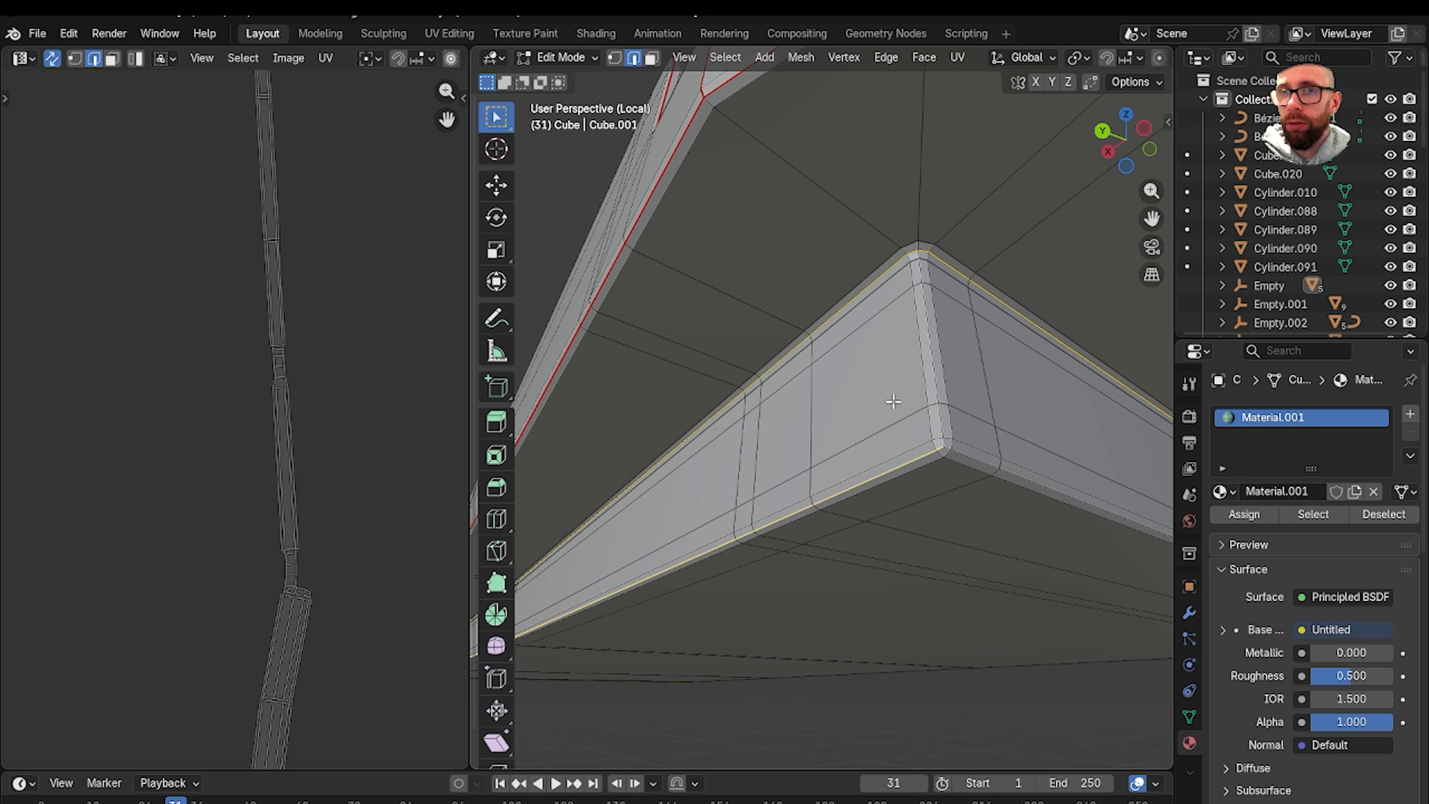
middle_drag(826, 439, 917, 450)
alt+shift+click(869, 430)
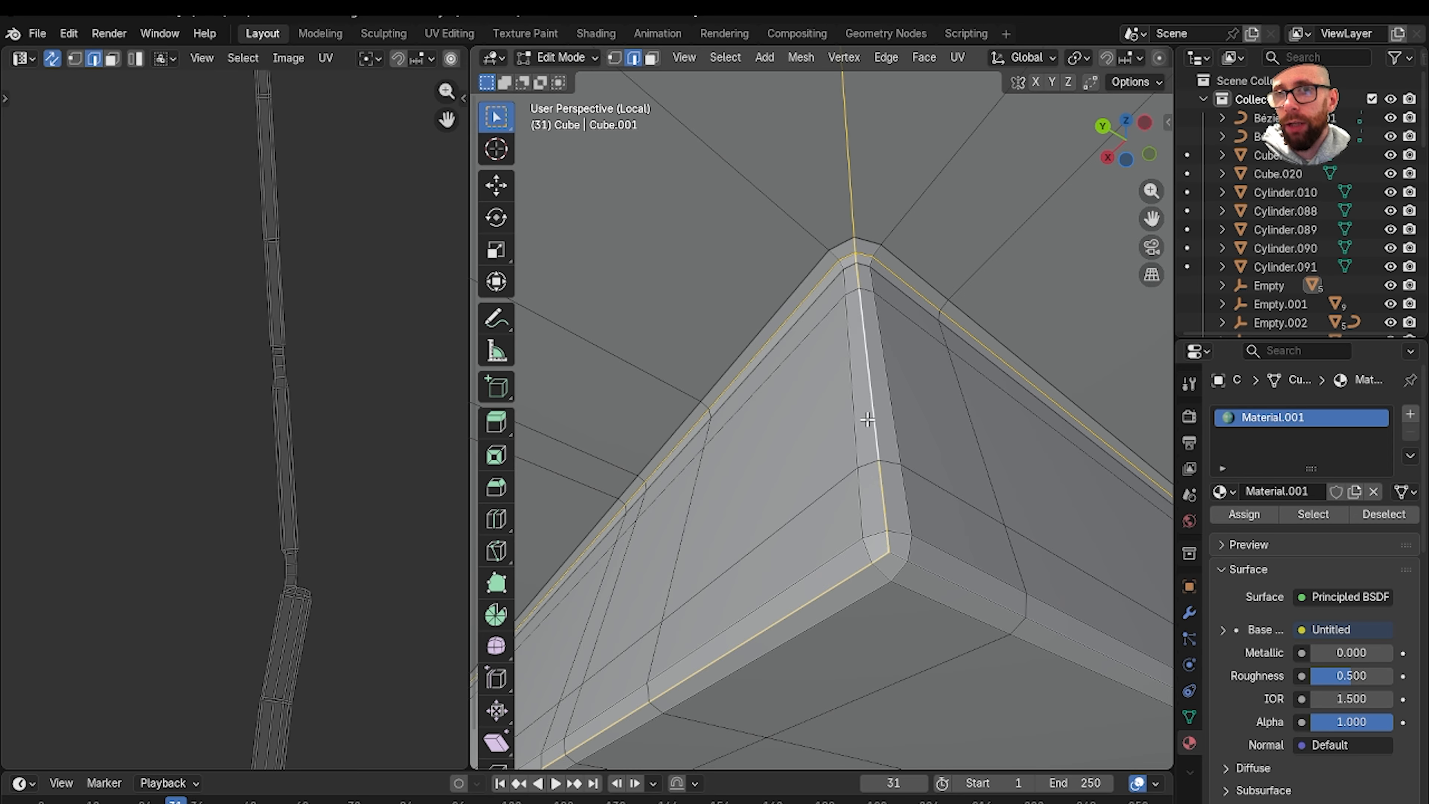
Deselect the parts of the corner loop that run across the tabletop's underside and up its outer side.
scroll(869, 428, down, 2)
shift+middle_drag(905, 298, 930, 434)
scroll(930, 434, up, 4)
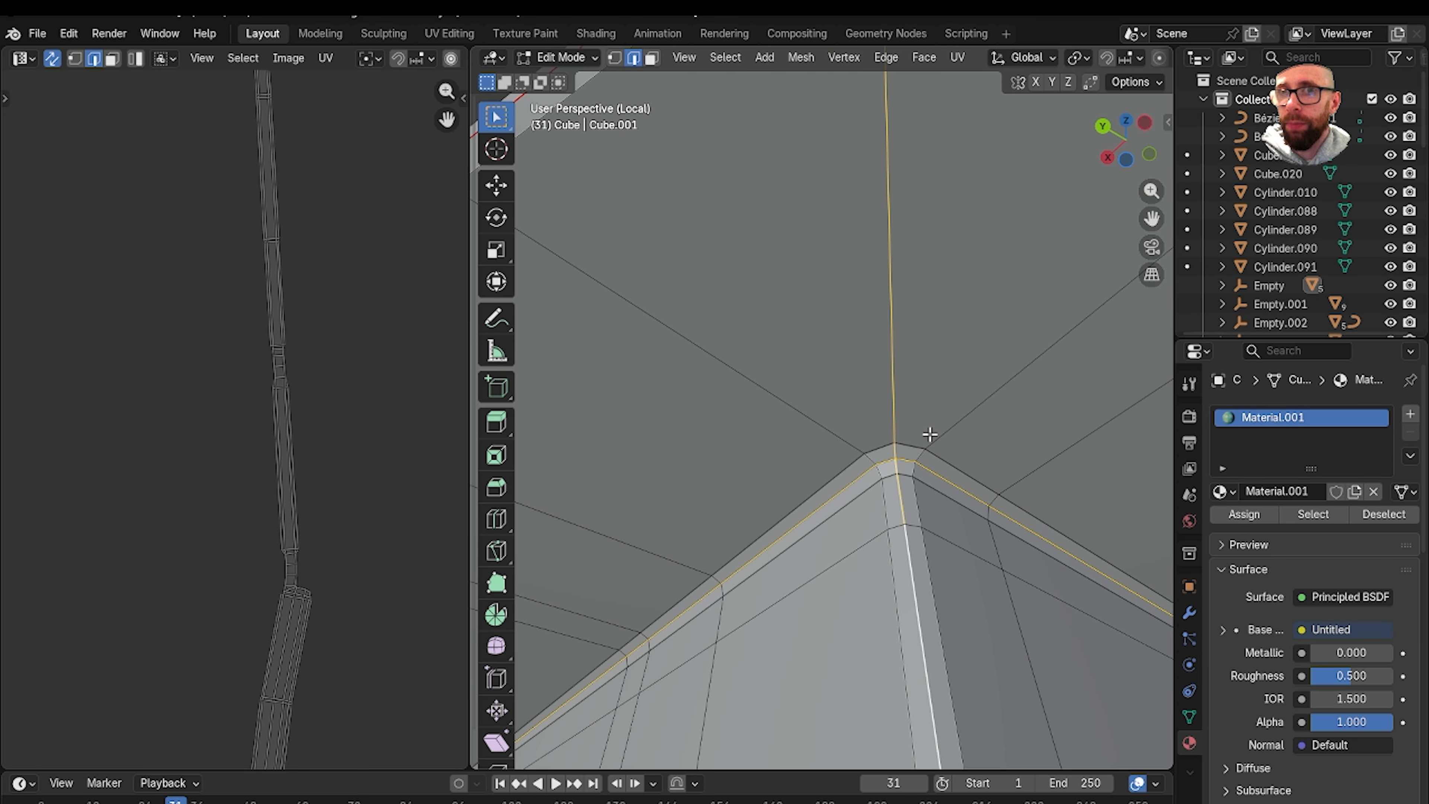
shift+click(904, 442)
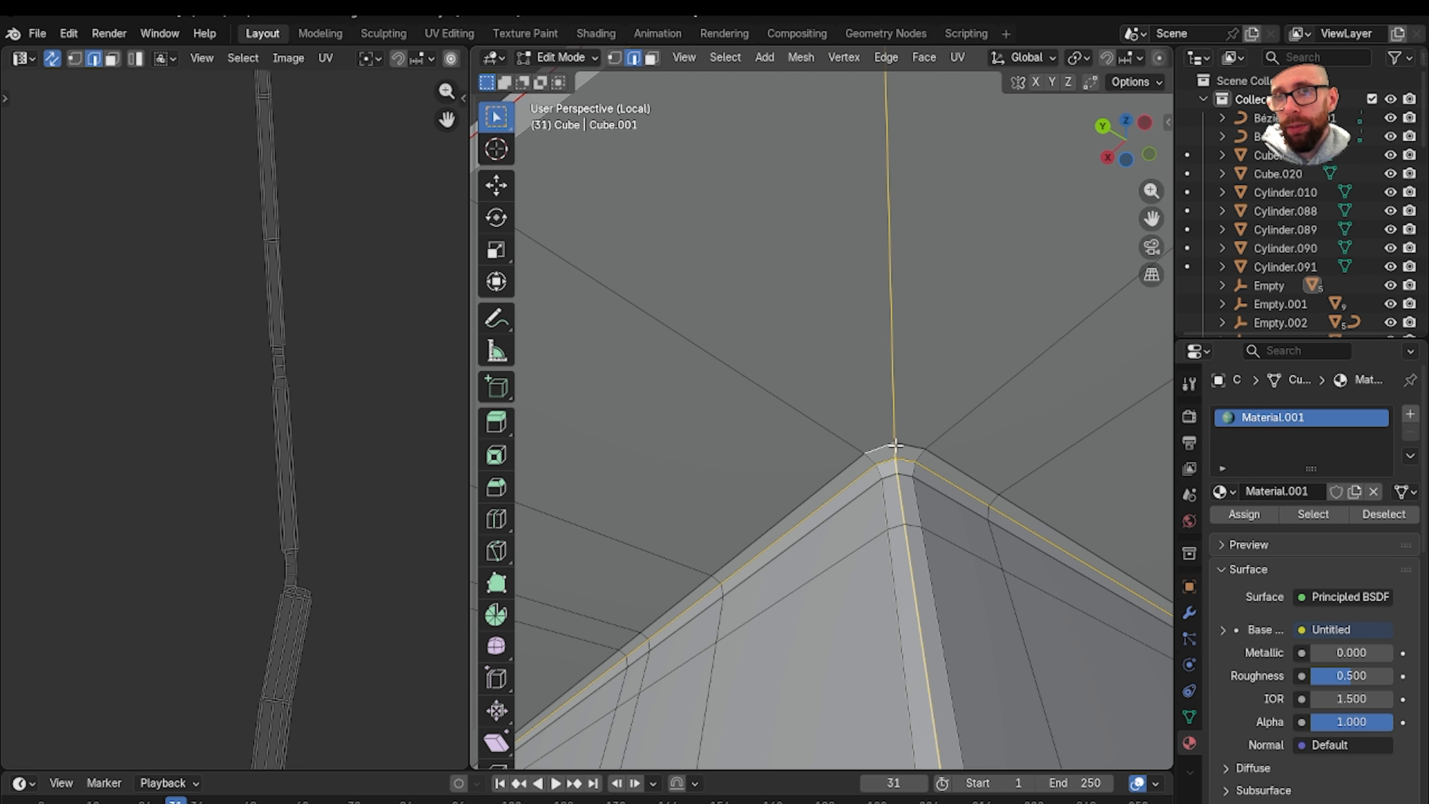
shift+click(880, 443)
shift+click(882, 405)
scroll(866, 360, down, 3)
shift+middle_drag(850, 319, 854, 418)
scroll(854, 418, up, 3)
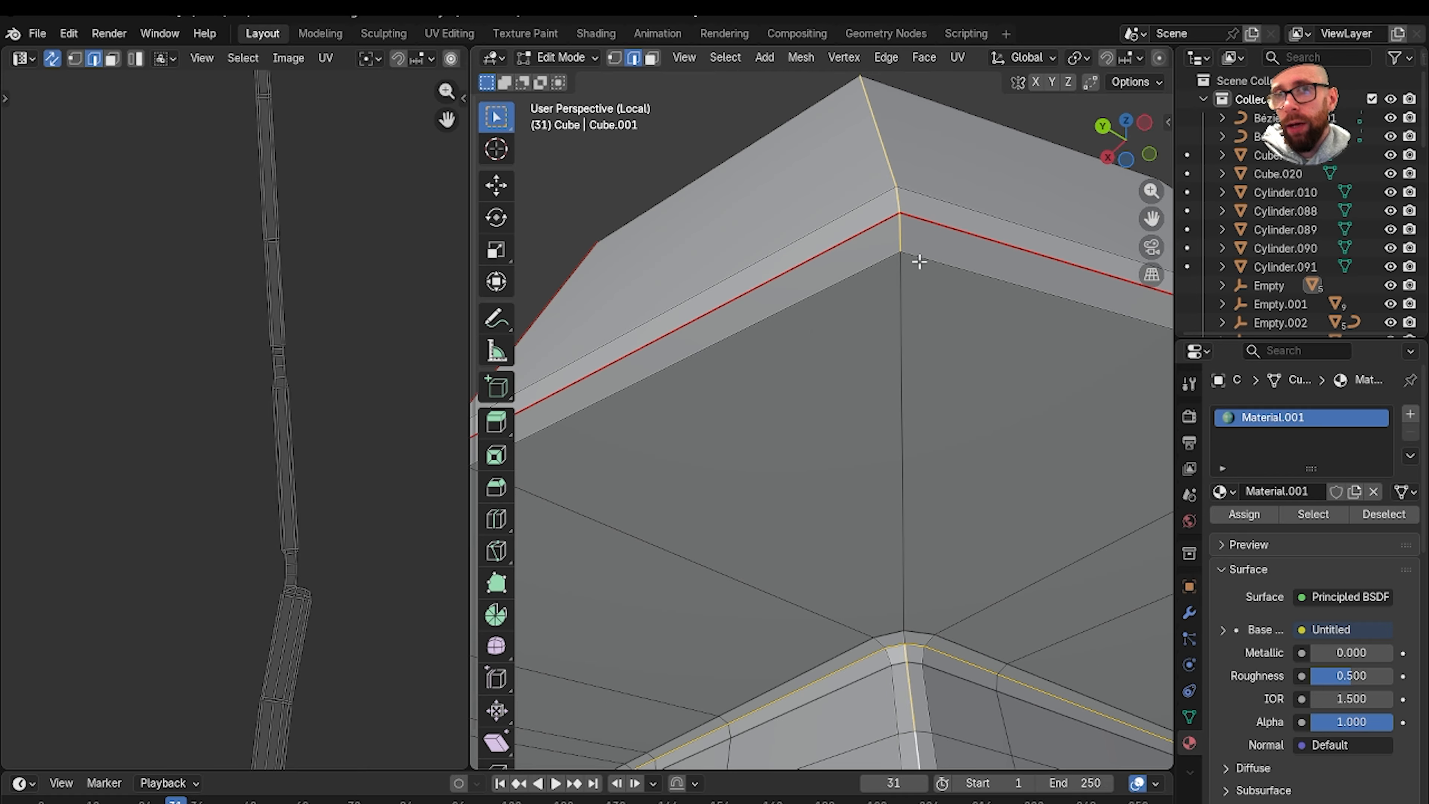
scroll(897, 243, down, 2)
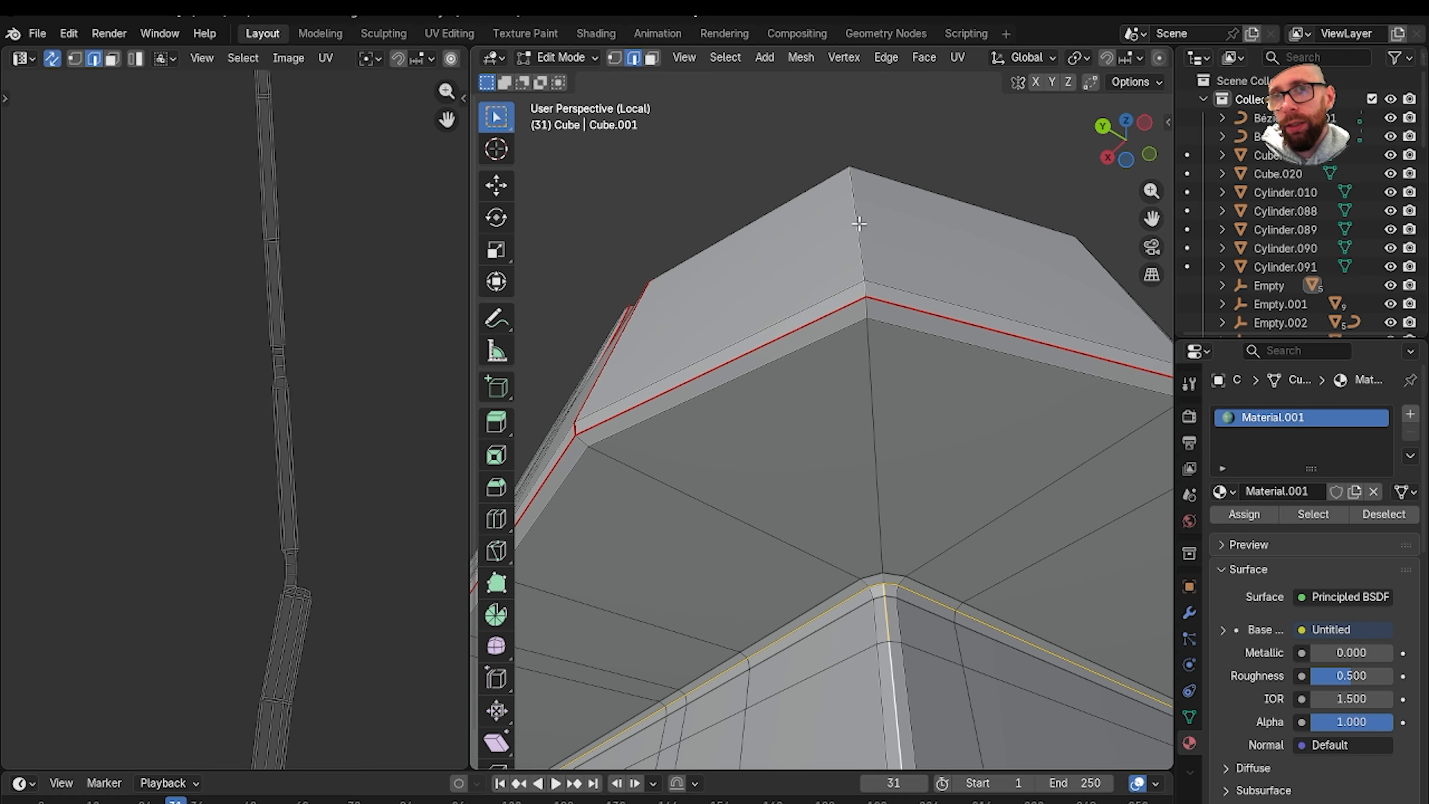
middle_drag(859, 223, 824, 439)
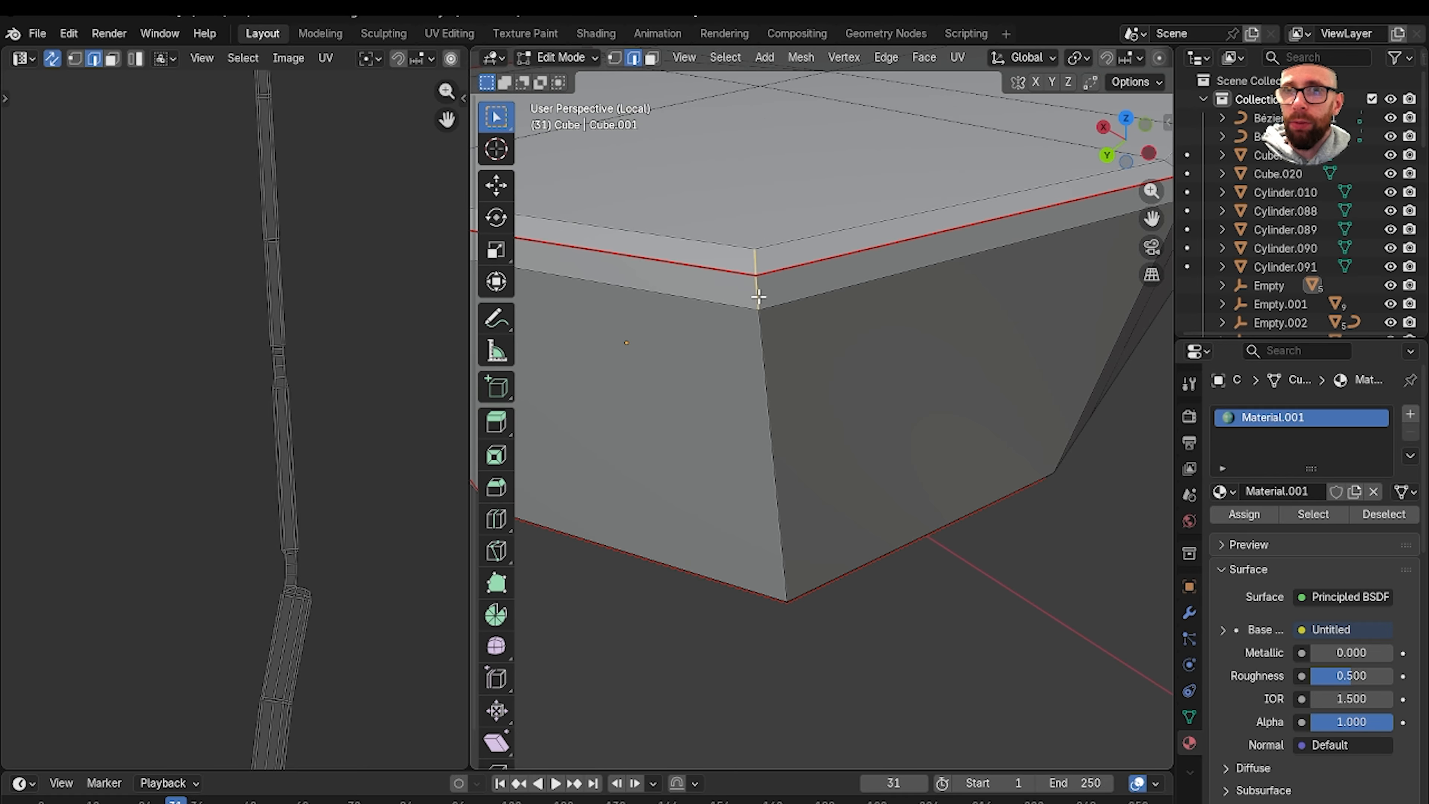
Add the missing lower border loop of the underside block at its next corner to the selection.
scroll(753, 260, down, 7)
middle_drag(749, 393, 829, 335)
scroll(753, 253, up, 1)
scroll(756, 281, down, 6)
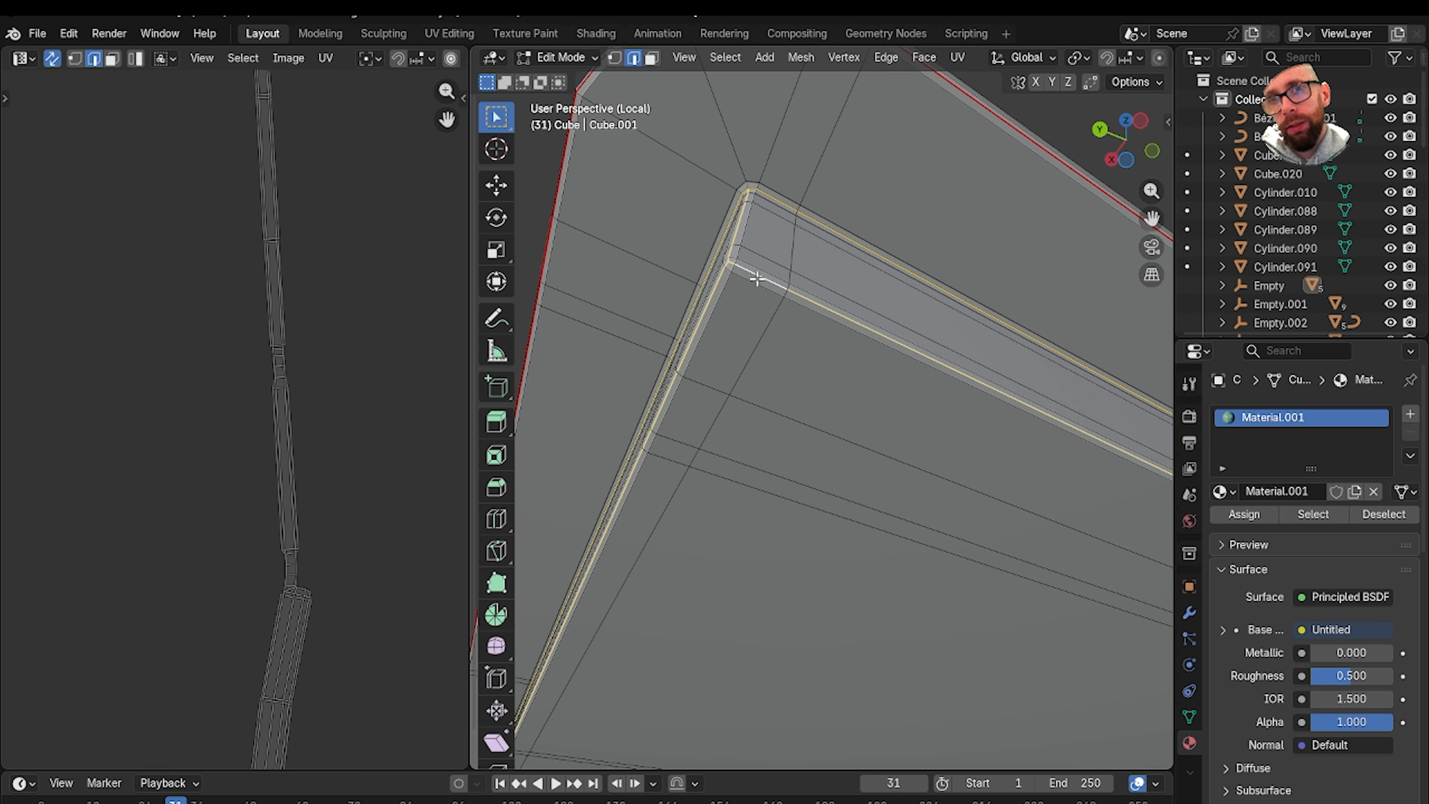
middle_drag(1050, 375, 787, 436)
scroll(880, 342, up, 3)
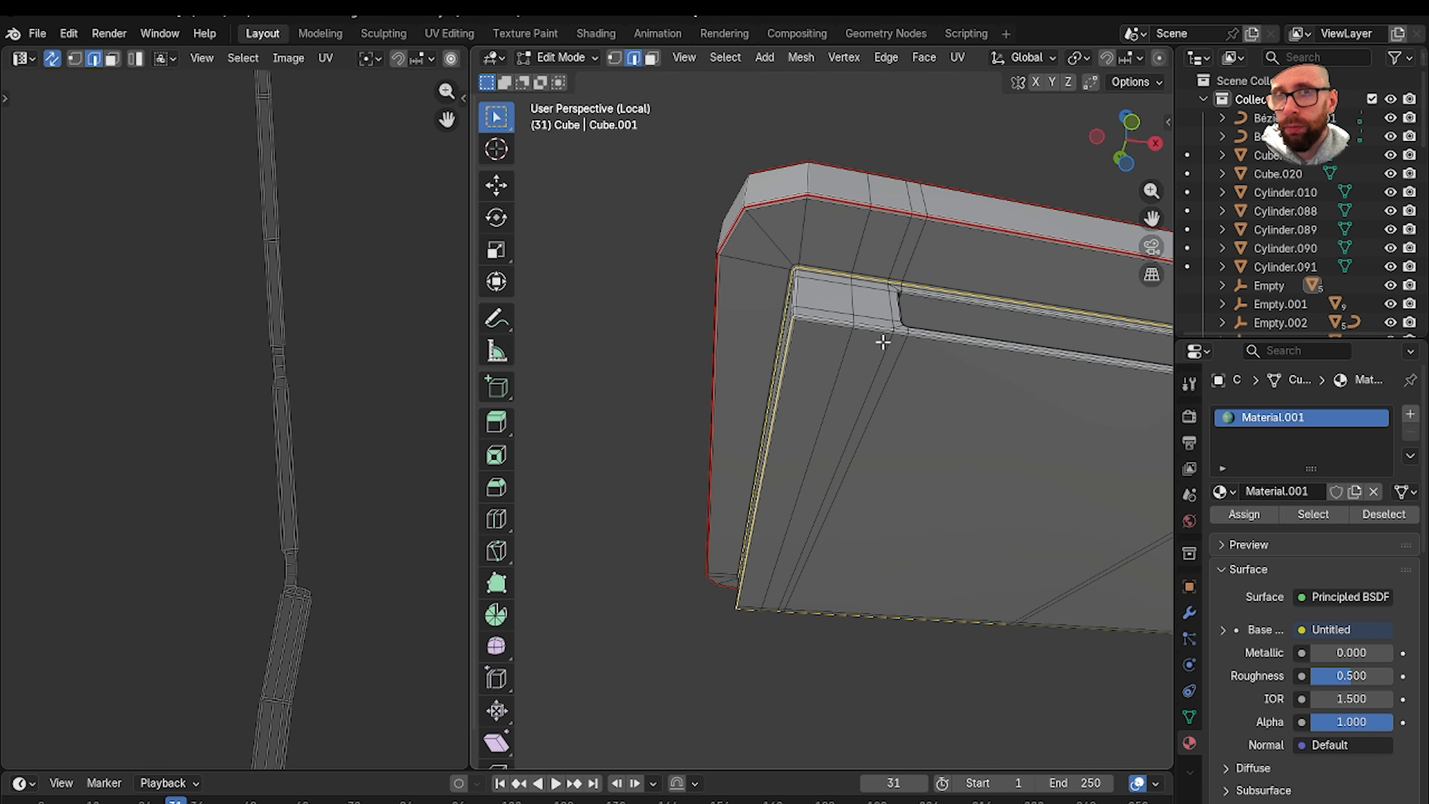
scroll(848, 426, up, 3)
shift+middle_drag(880, 342, 915, 361)
scroll(823, 426, up, 2)
scroll(916, 361, up, 3)
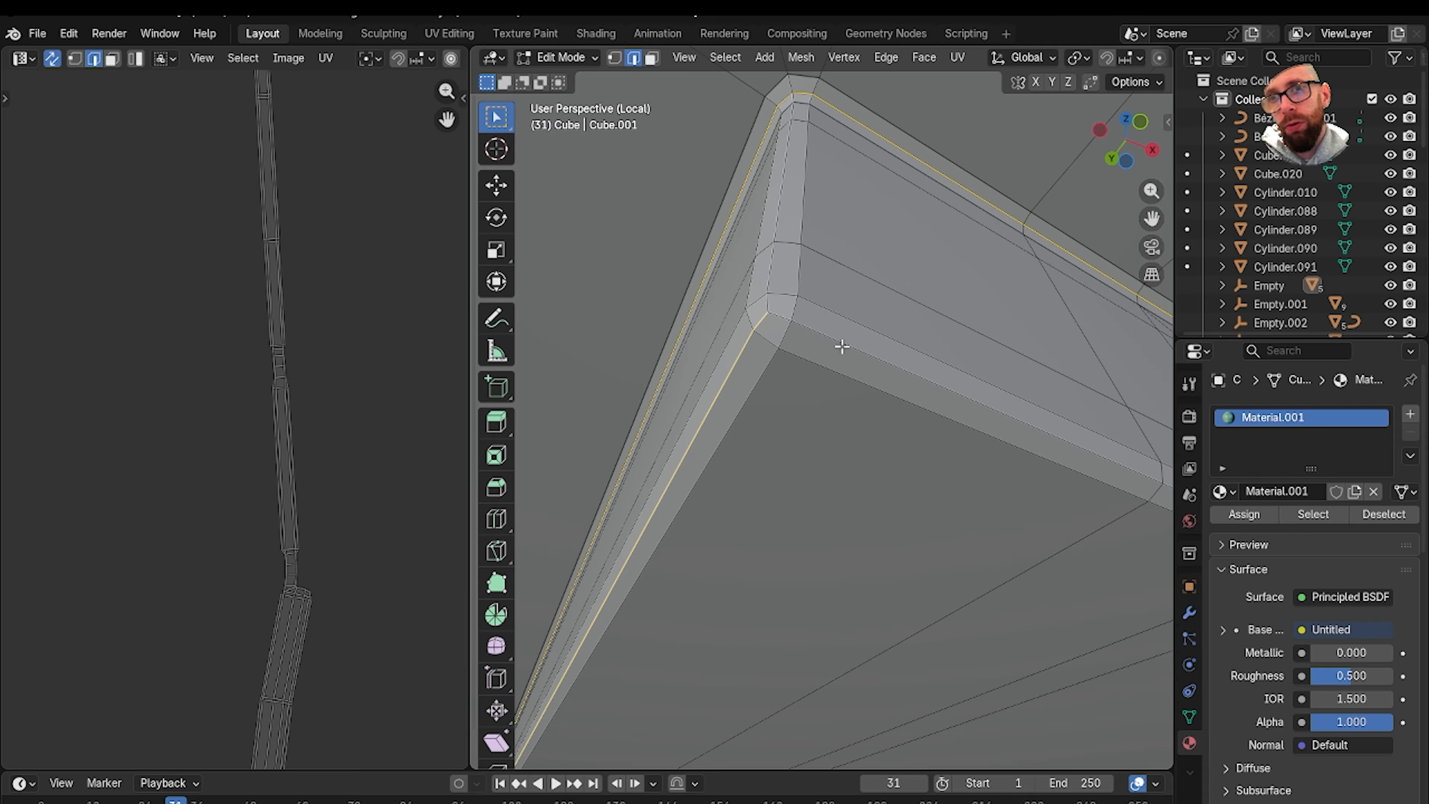
alt+shift+click(832, 341)
scroll(815, 351, down, 4)
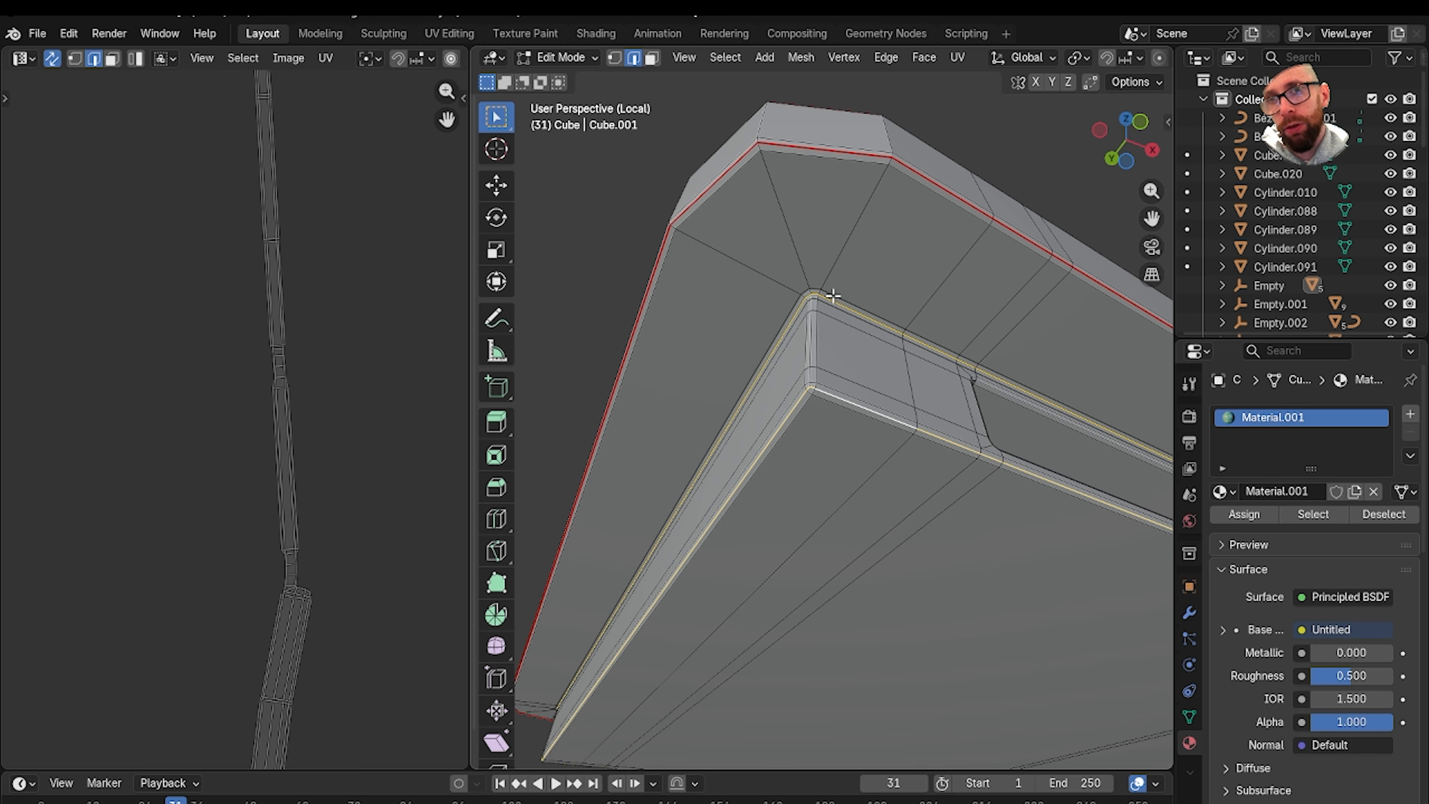
Complete the vertical edge selection at the block's remaining corners and deselect the stray edges on the tabletop's outer side.
middle_drag(944, 394, 623, 415)
scroll(696, 370, up, 3)
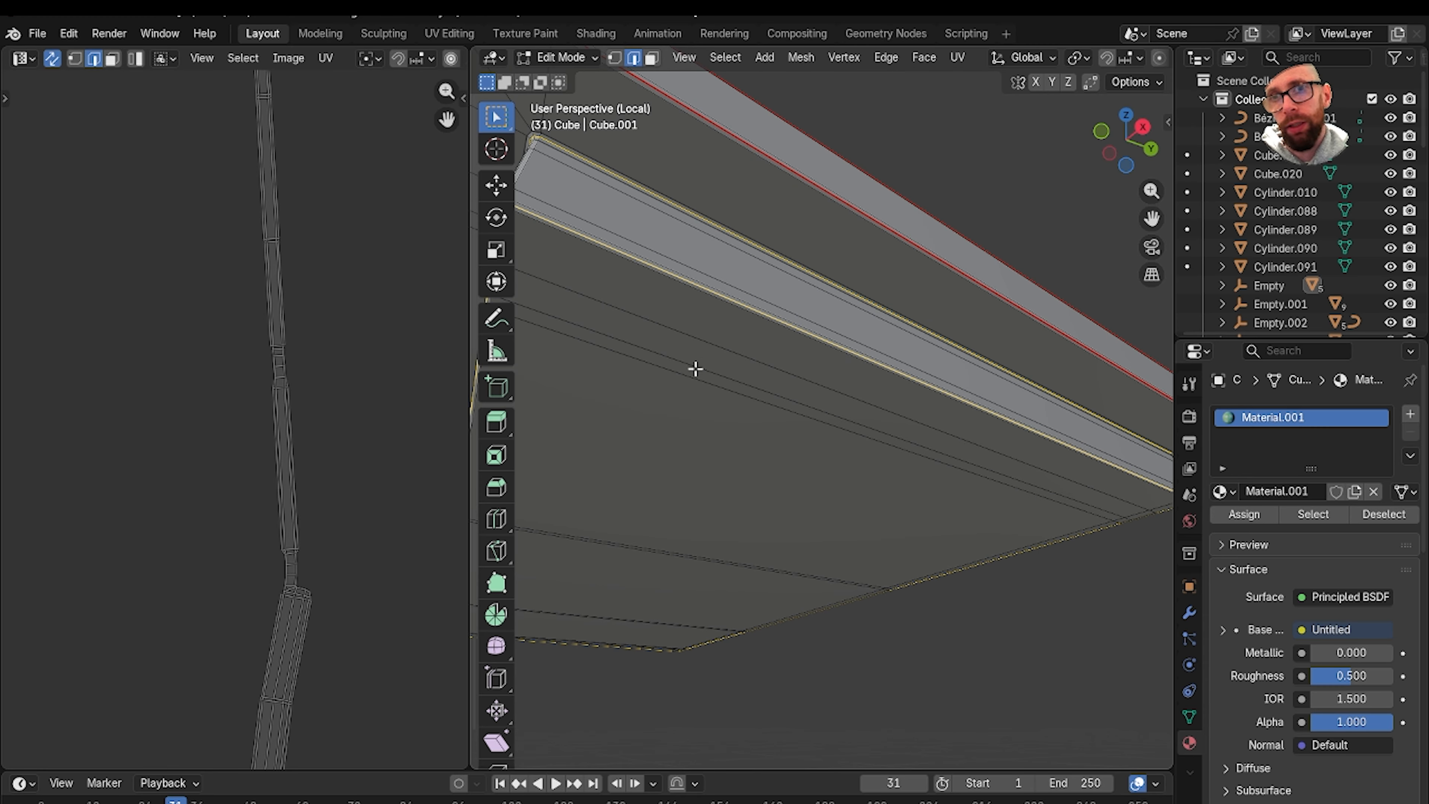
middle_drag(695, 370, 733, 338)
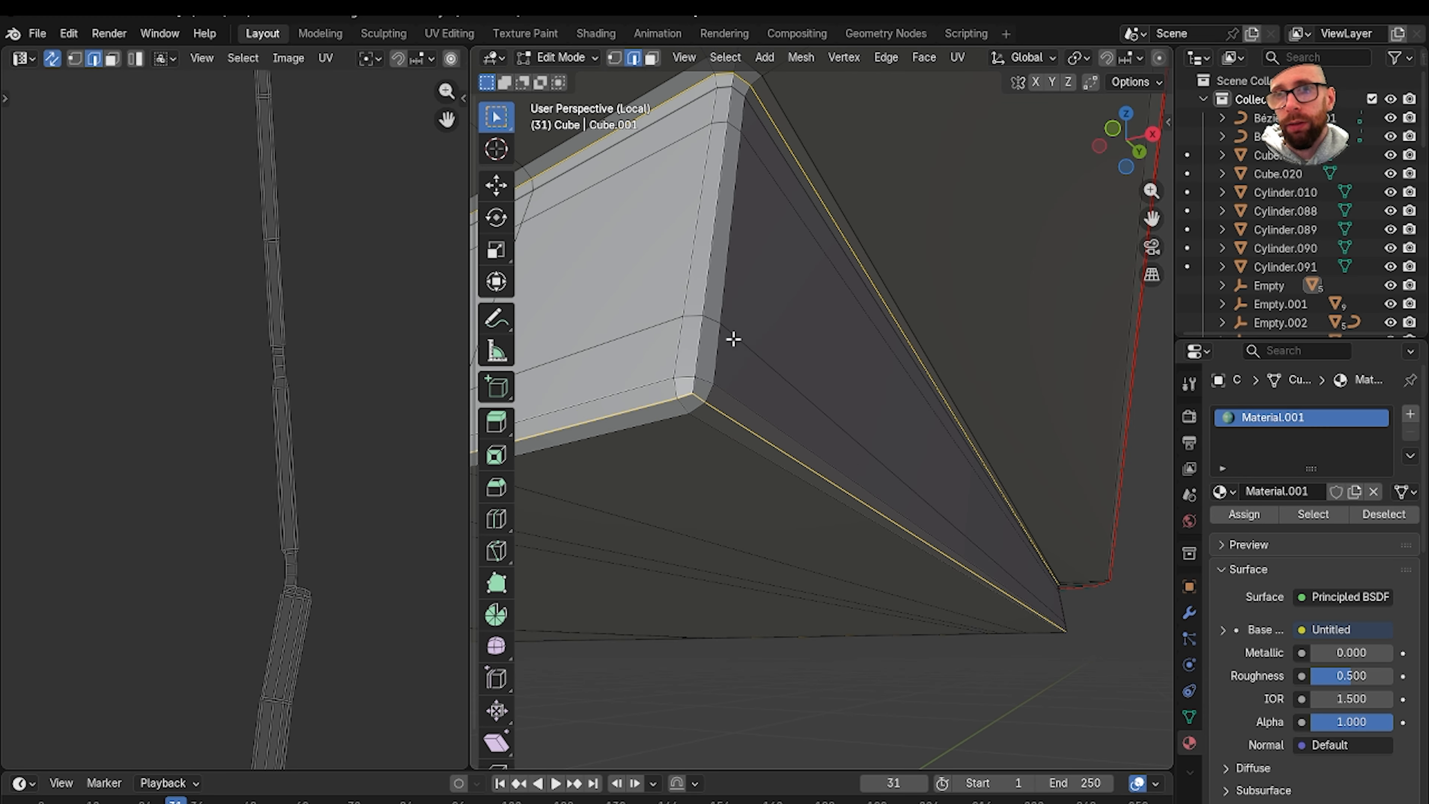
middle_drag(729, 169, 864, 315)
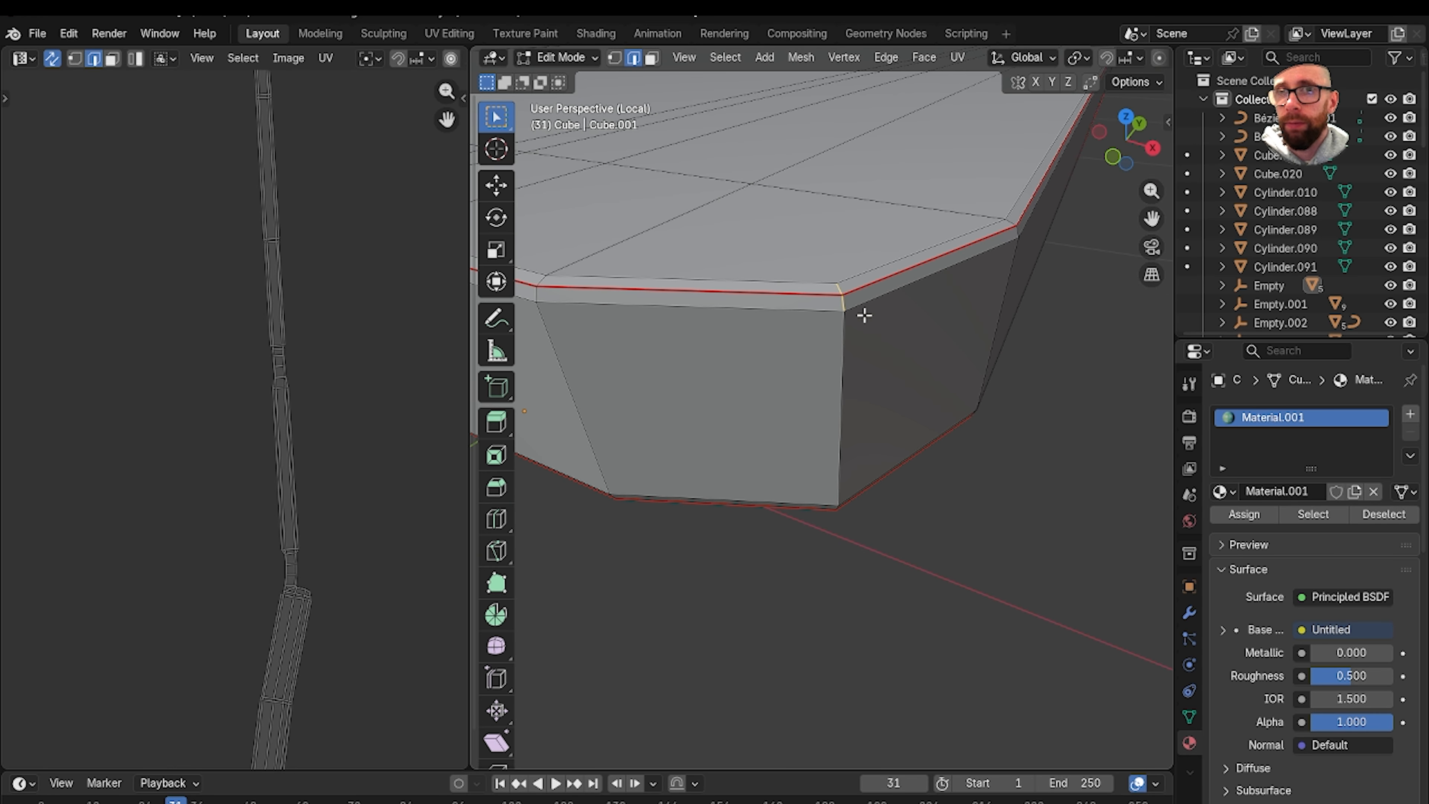
scroll(842, 303, down, 9)
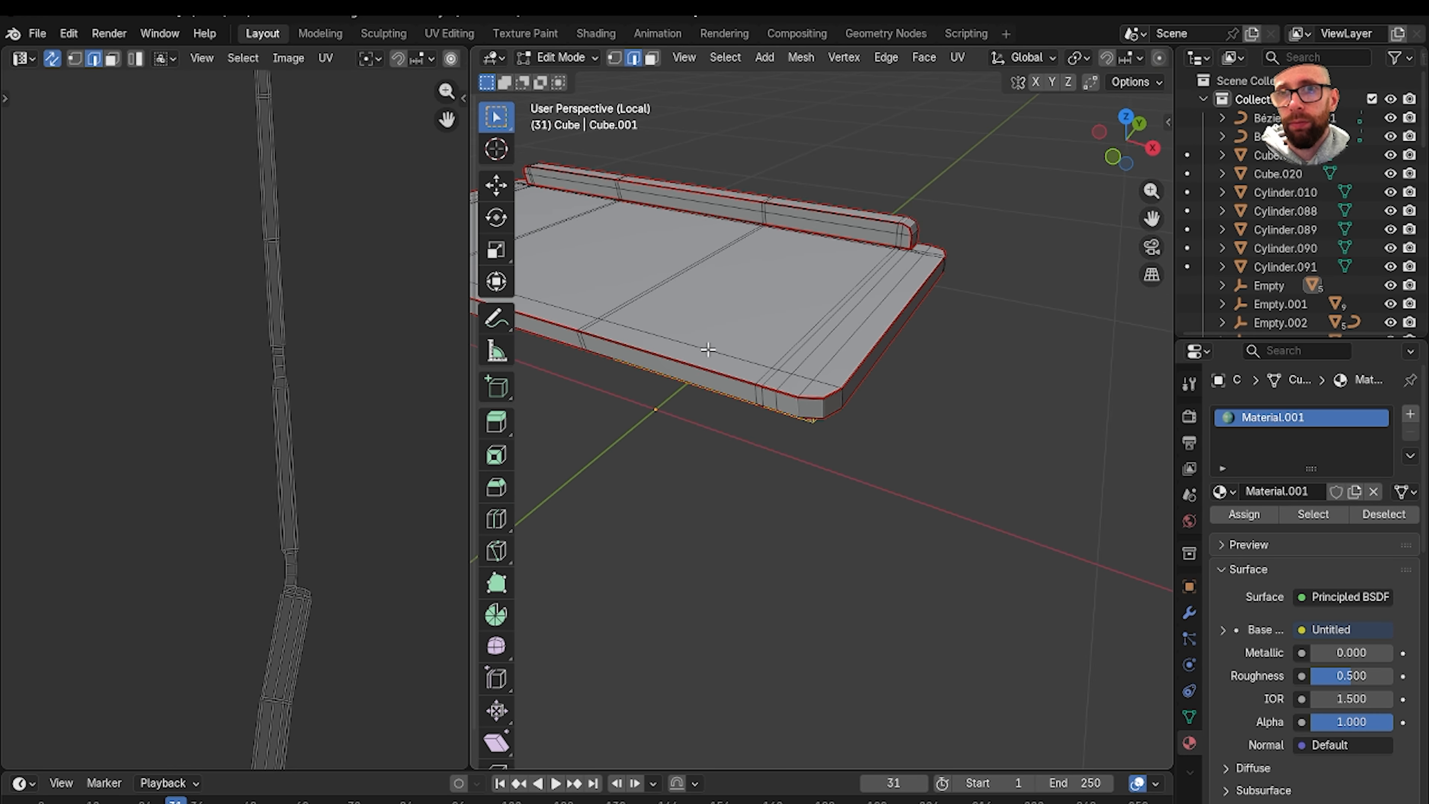
middle_drag(631, 334, 816, 367)
scroll(829, 376, up, 7)
shift+click(838, 288)
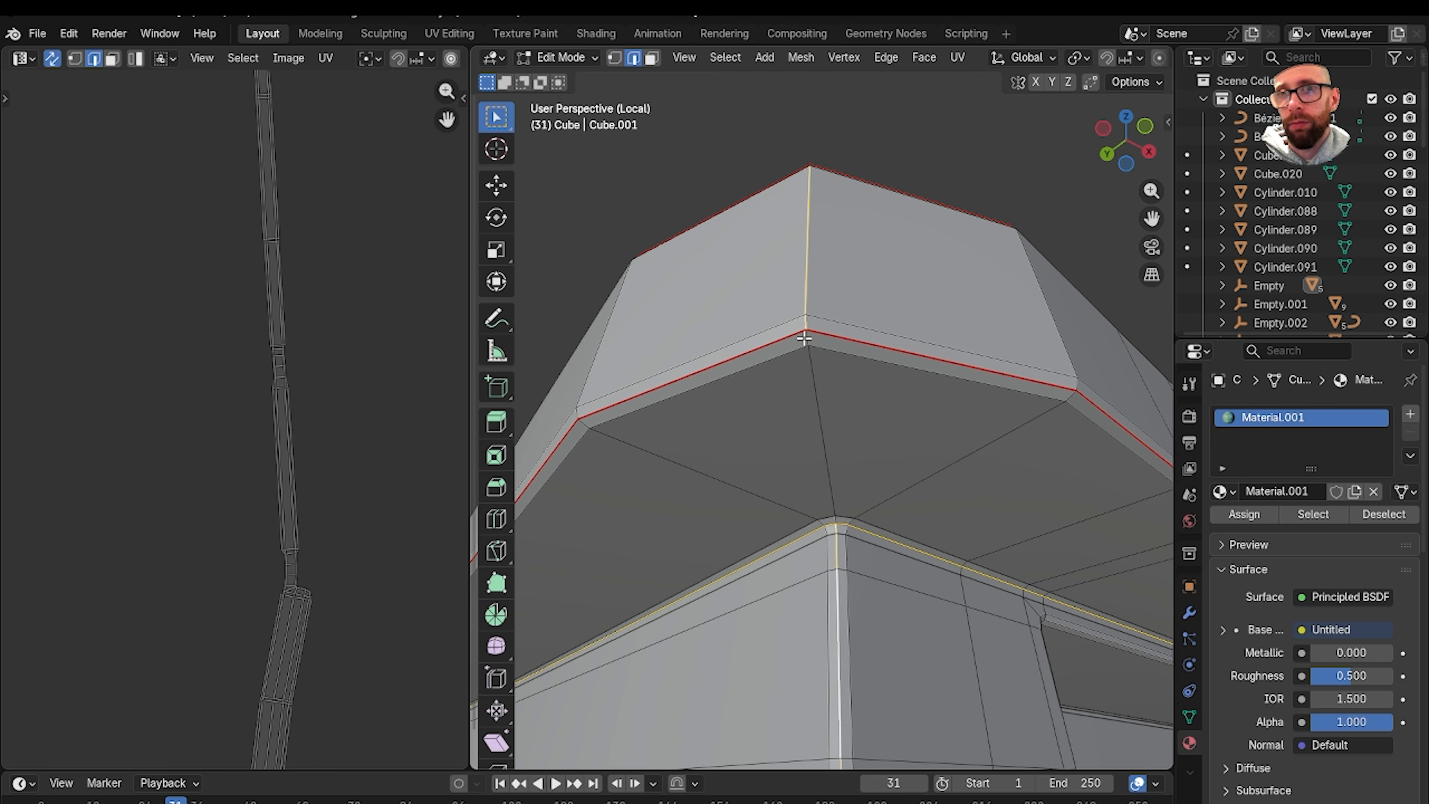
shift+click(806, 291)
middle_drag(807, 291, 854, 377)
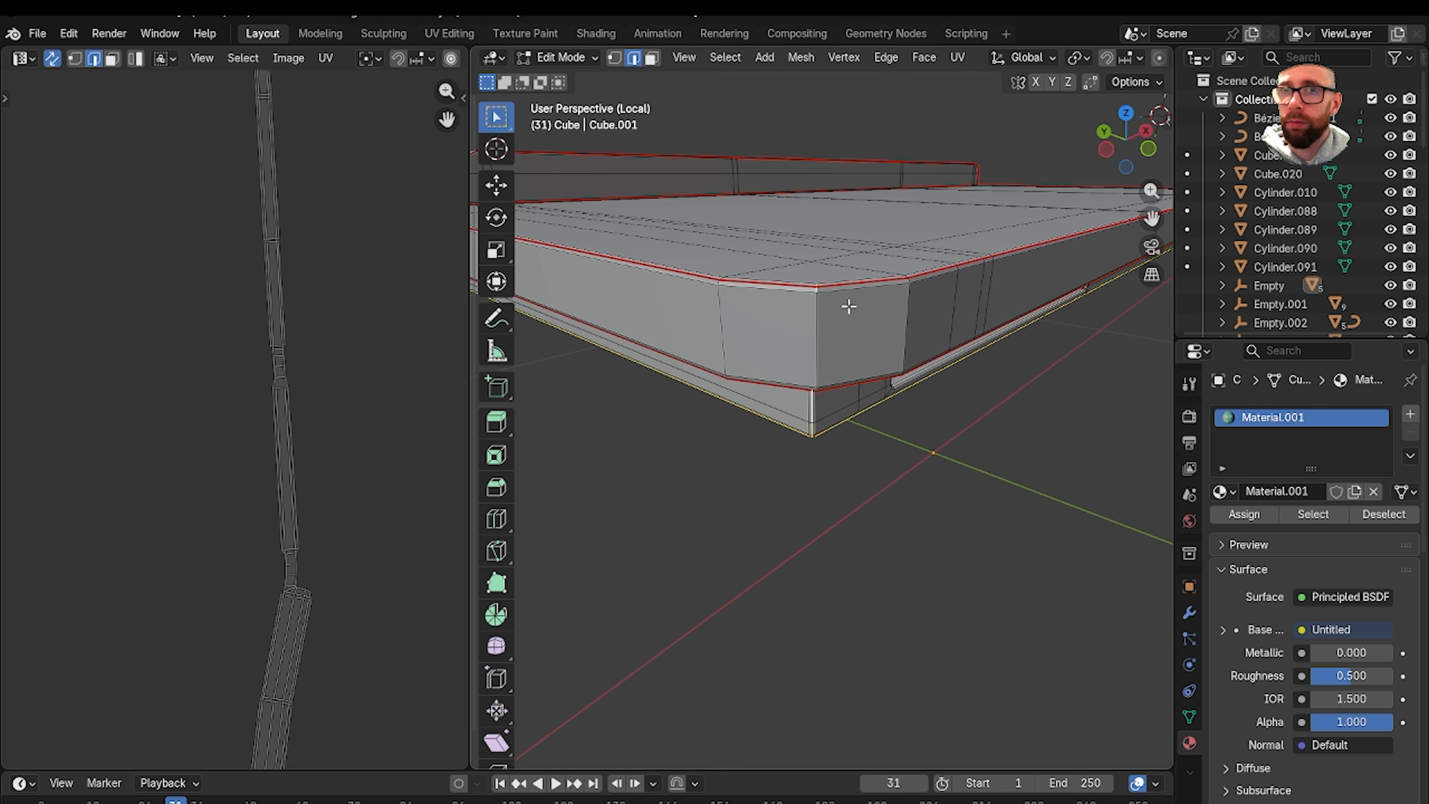
Check the tabletop corner for stray selected edges and mark the selected edges of the underside block as seams.
scroll(848, 305, up, 5)
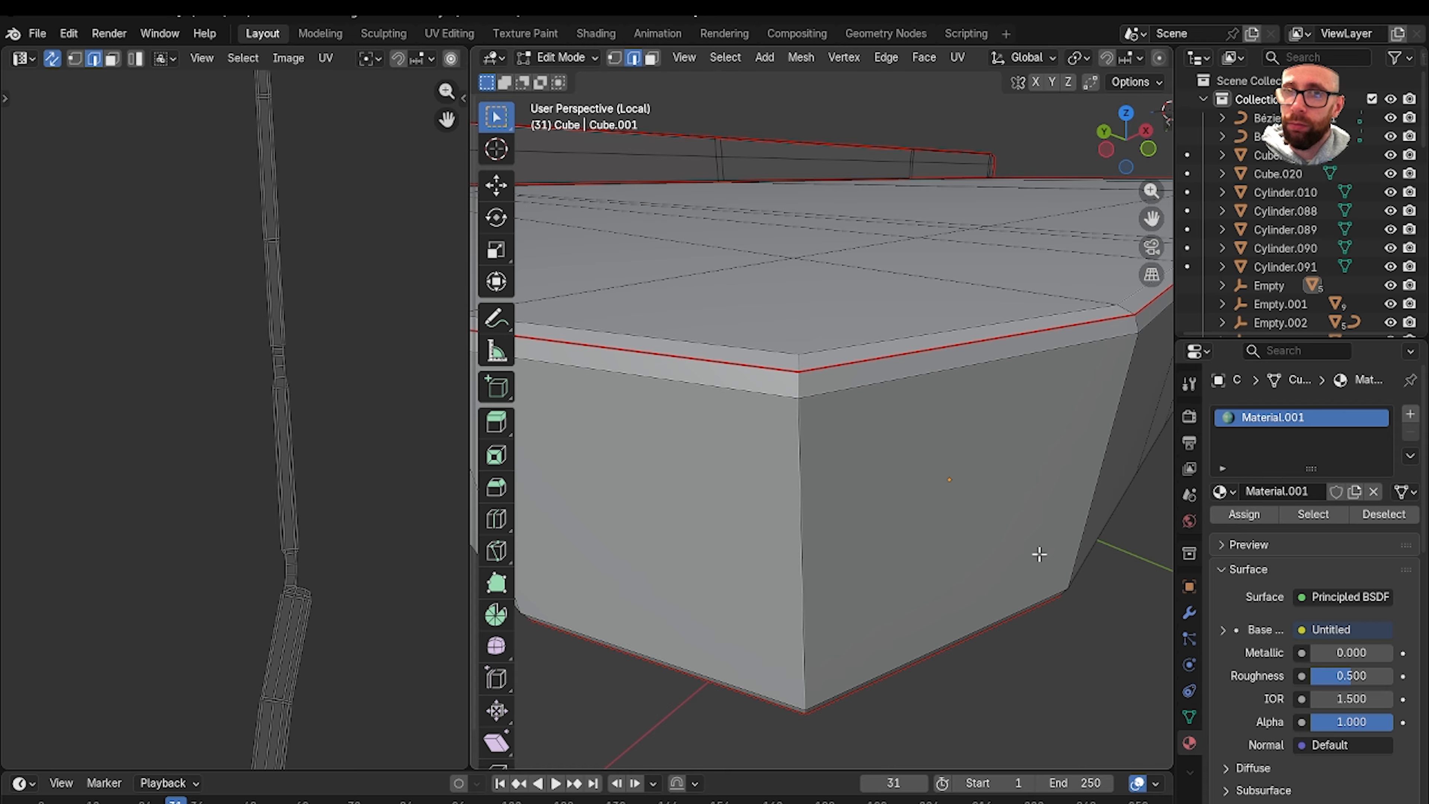
right_click(935, 558)
click(935, 558)
scroll(903, 539, down, 3)
middle_drag(988, 587, 887, 408)
scroll(880, 411, down, 4)
Select all faces of the tabletop and unwrap them with the Minimum Stretch method using the new block seams.
key(3)
key(a)
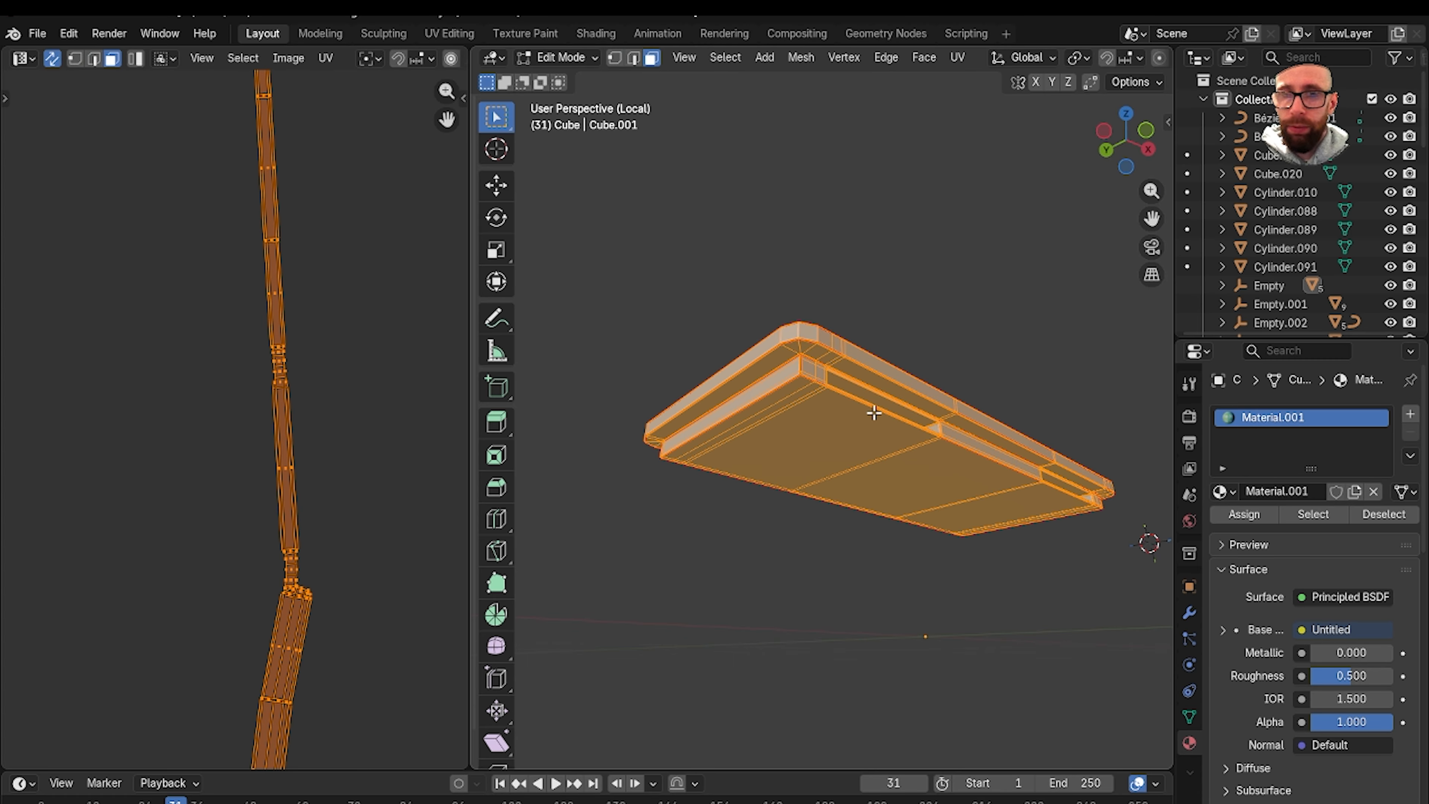
key(u)
click(873, 411)
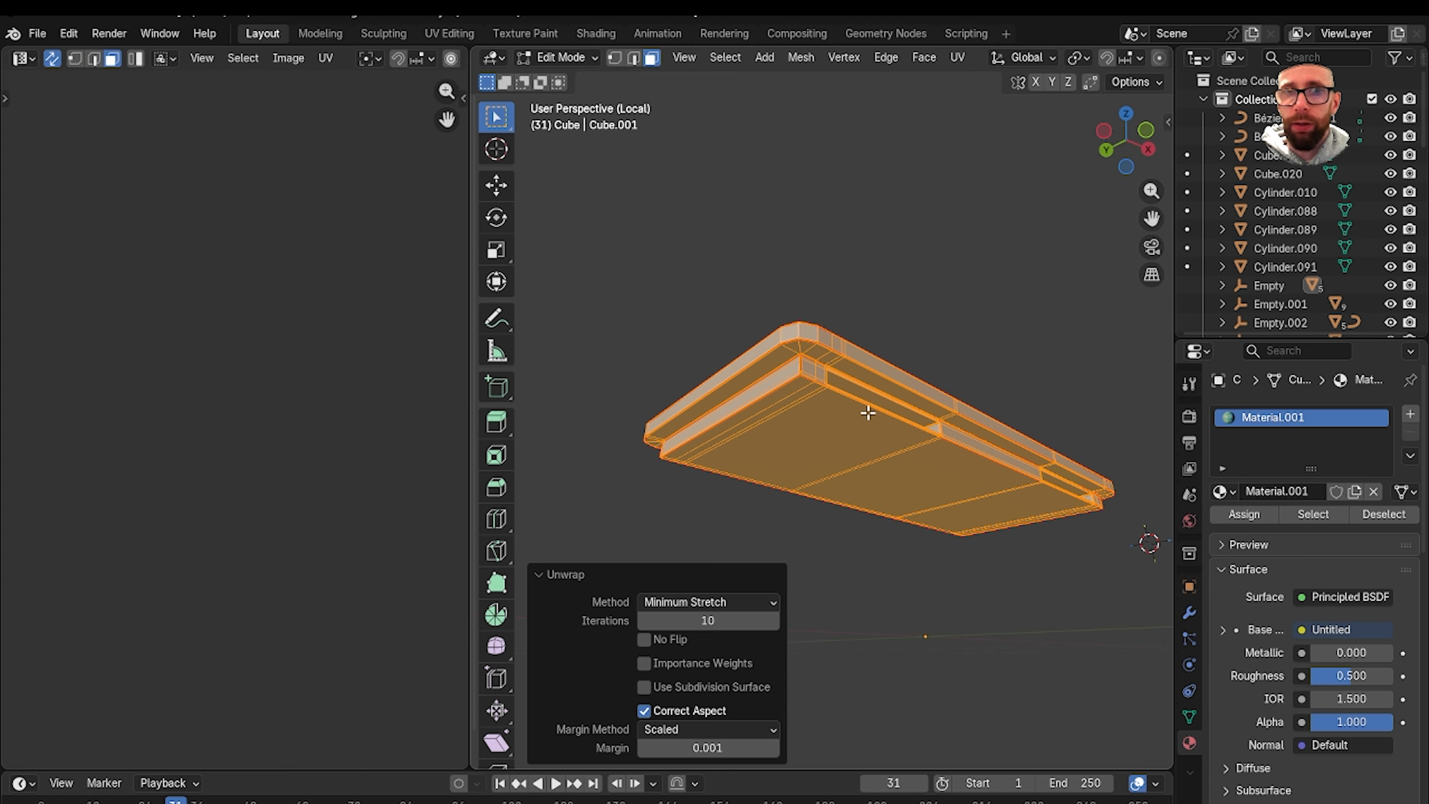
Move the whole UV layout off the color grid into the empty space below it and deselect all islands.
key(g)
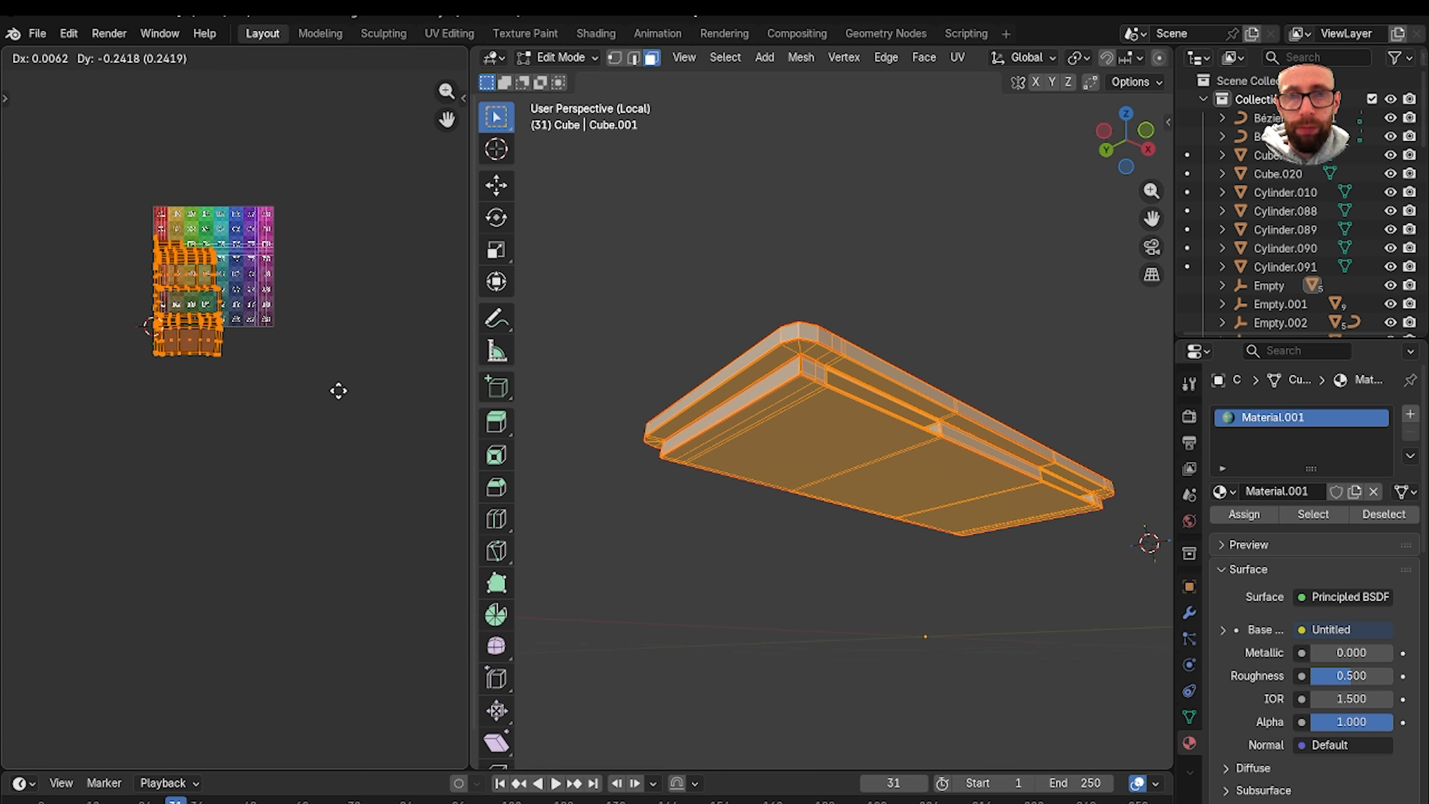
click(306, 445)
click(307, 445)
scroll(364, 444, up, 5)
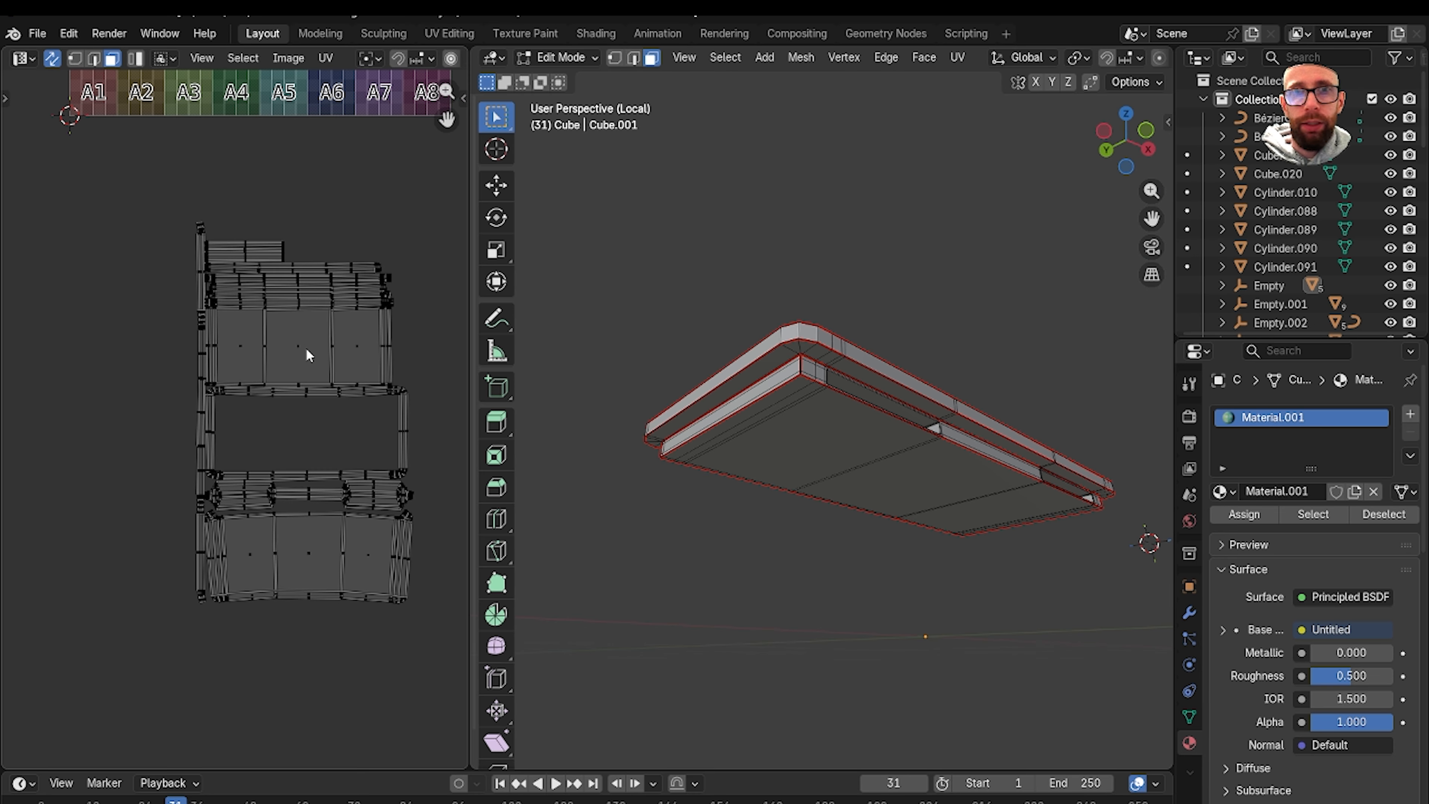
Move the UV island of the block's large bottom face out of the layout into empty space beside it.
click(306, 348)
key(l)
key(g)
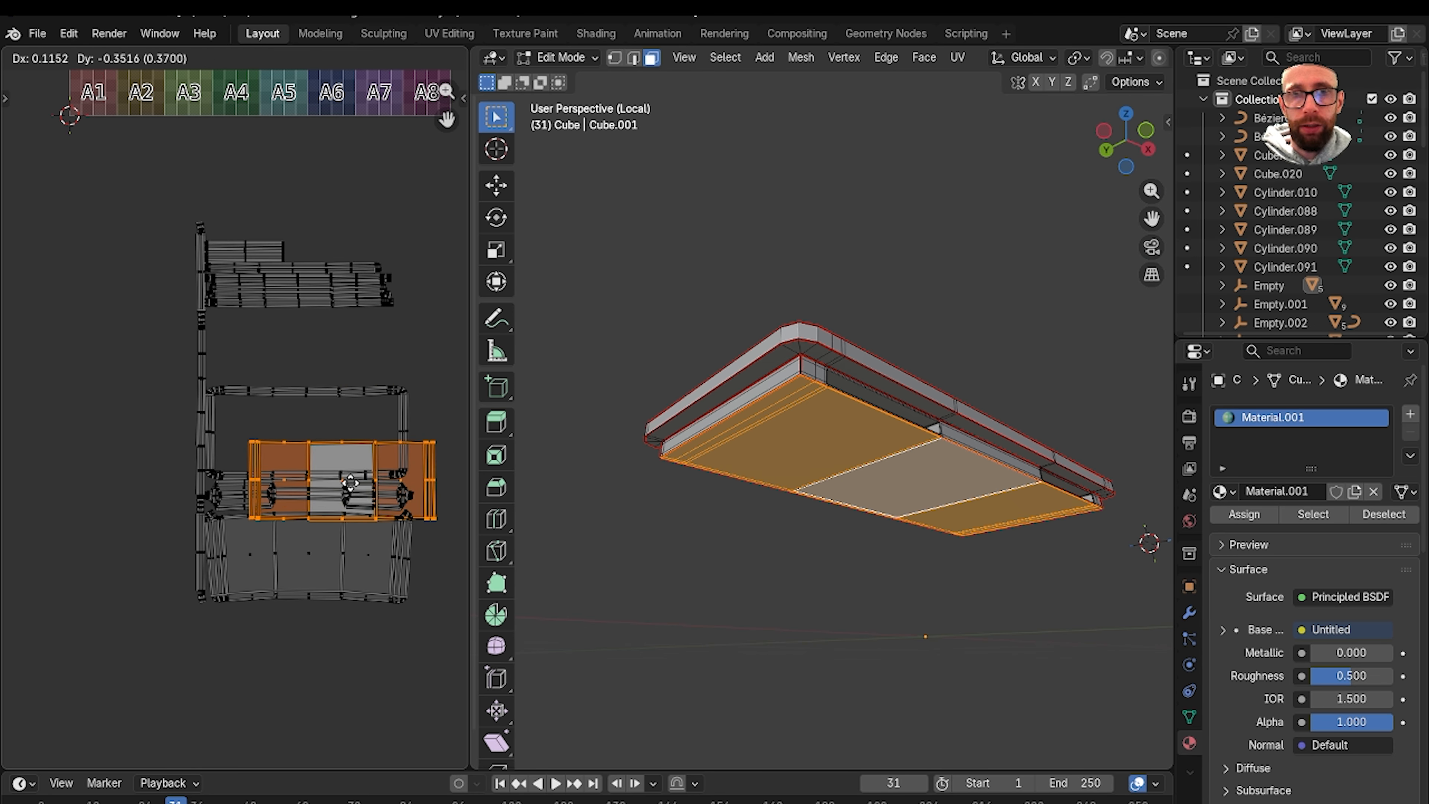
click(36, 279)
scroll(177, 275, down, 2)
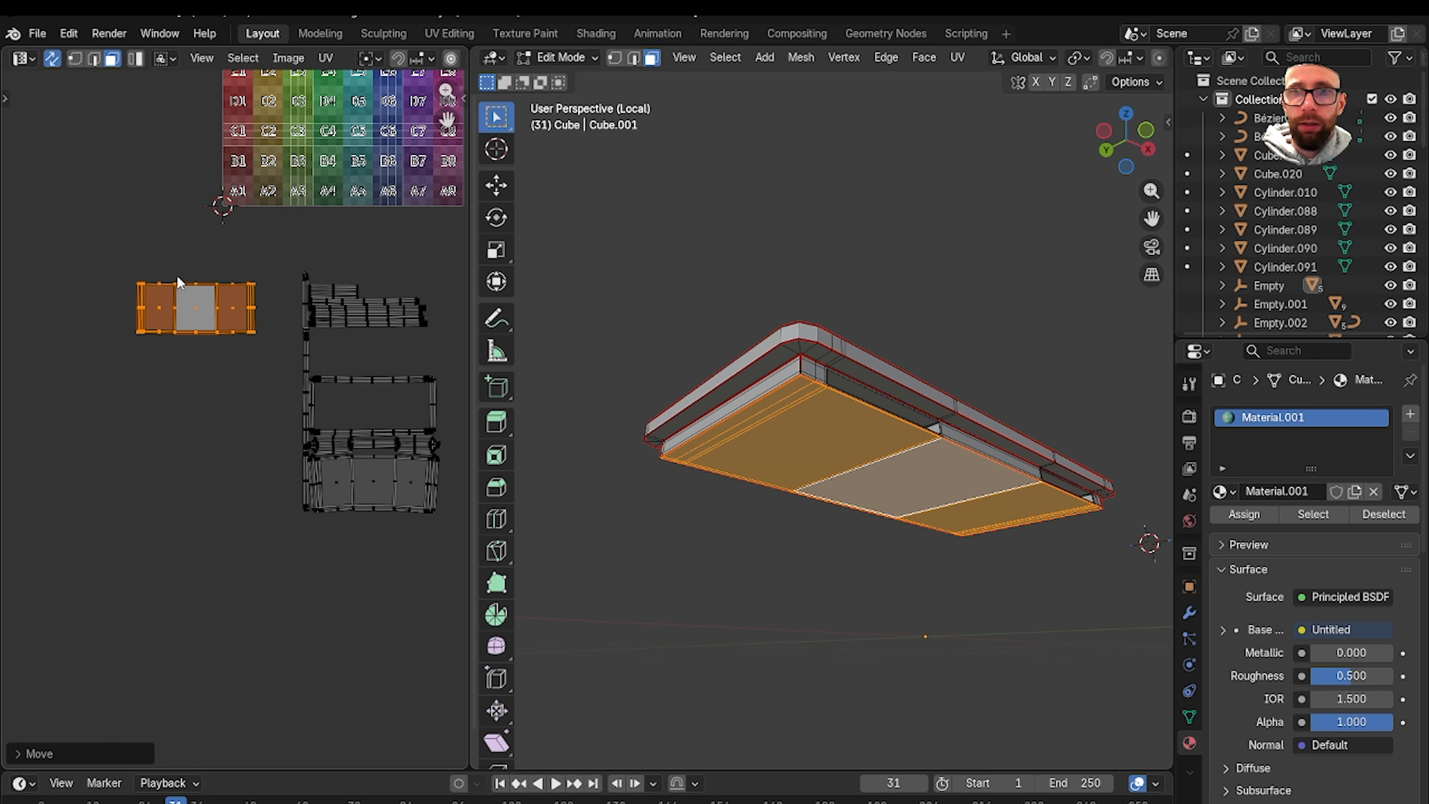
key(alt+a)
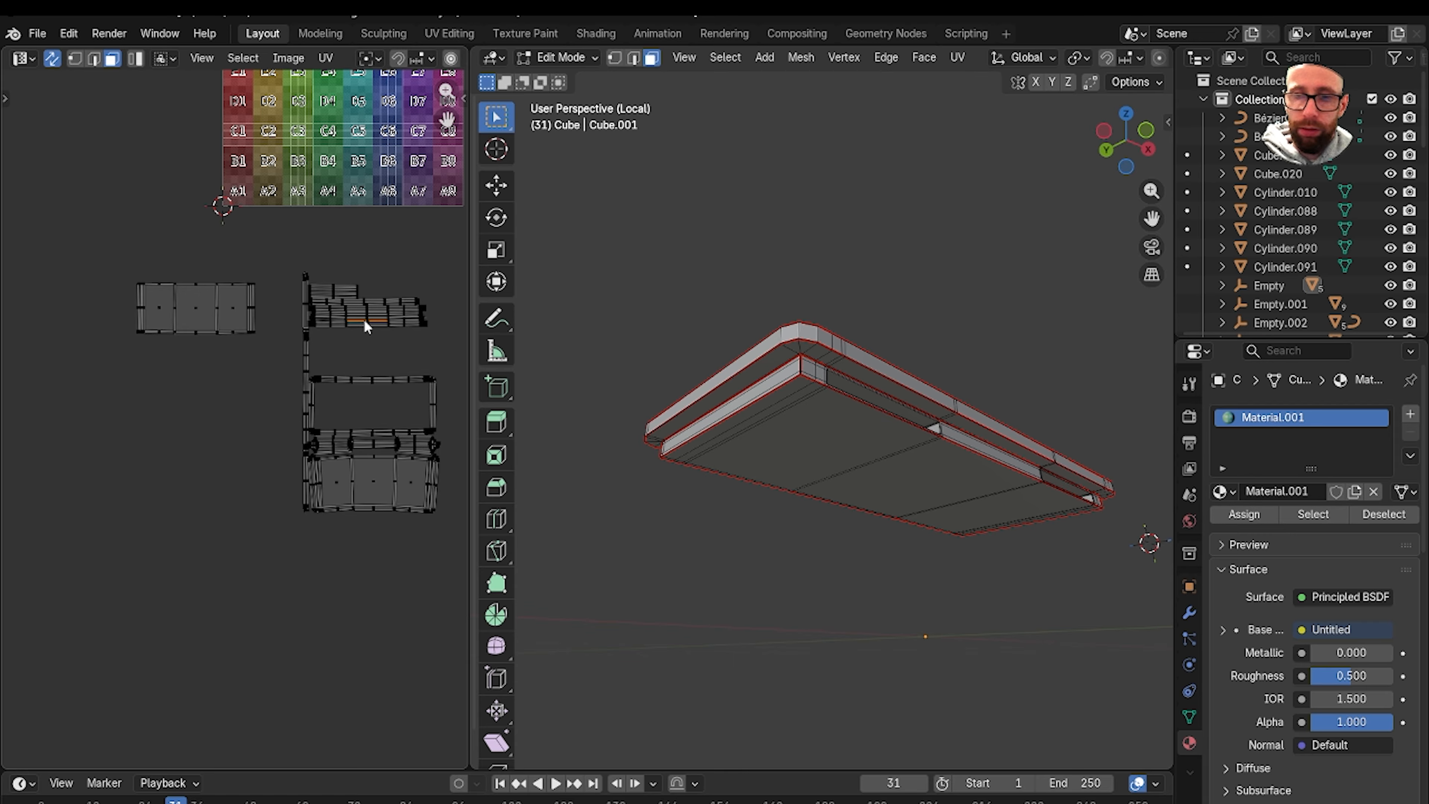
Separate two thin strip islands from the stacked group, placing them one below the other under the bottom-face island.
key(l)
key(g)
click(133, 384)
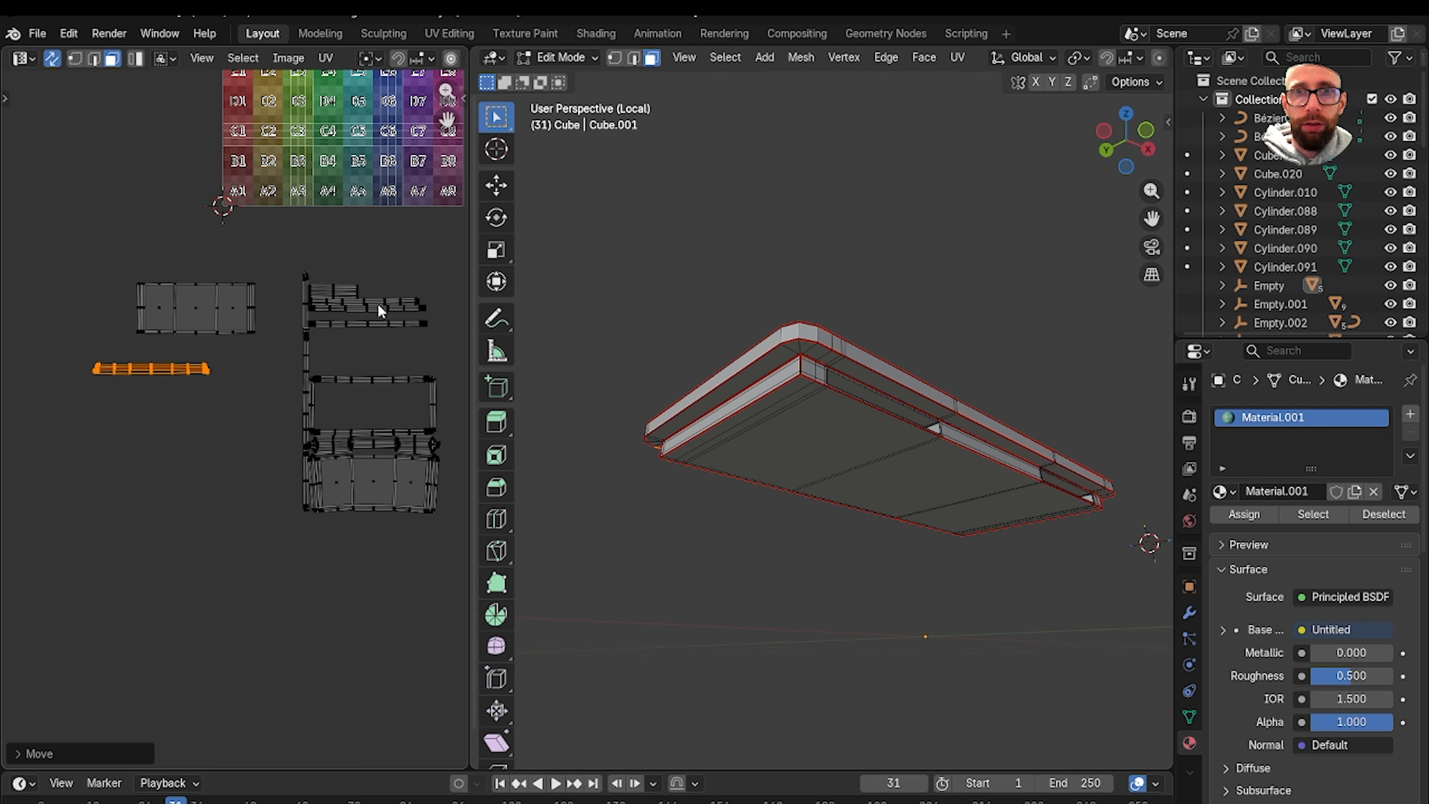
key(alt+a)
key(l)
key(g)
click(273, 362)
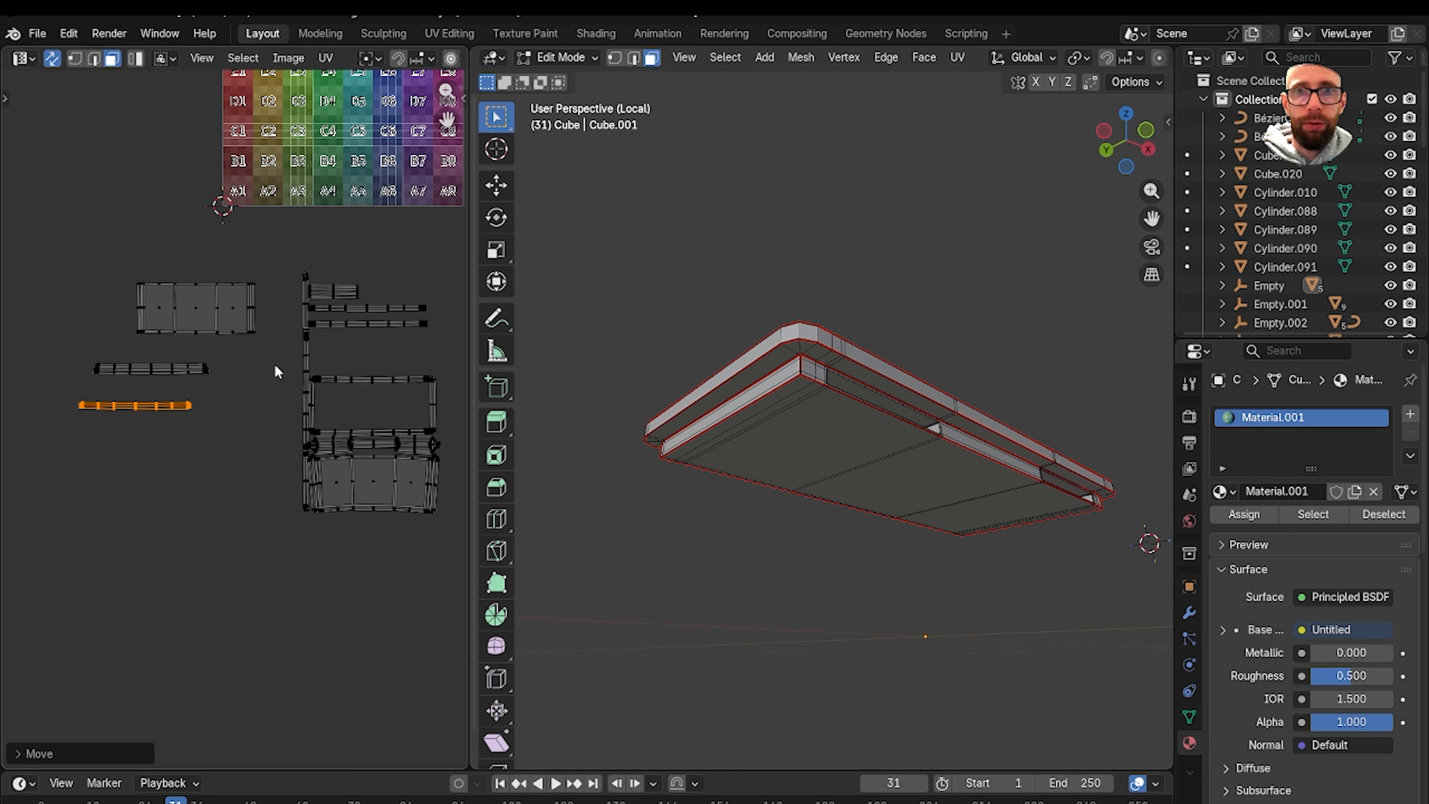
Separate the remaining two long strip islands and place them beneath the strips already set apart.
key(alt+a)
key(l)
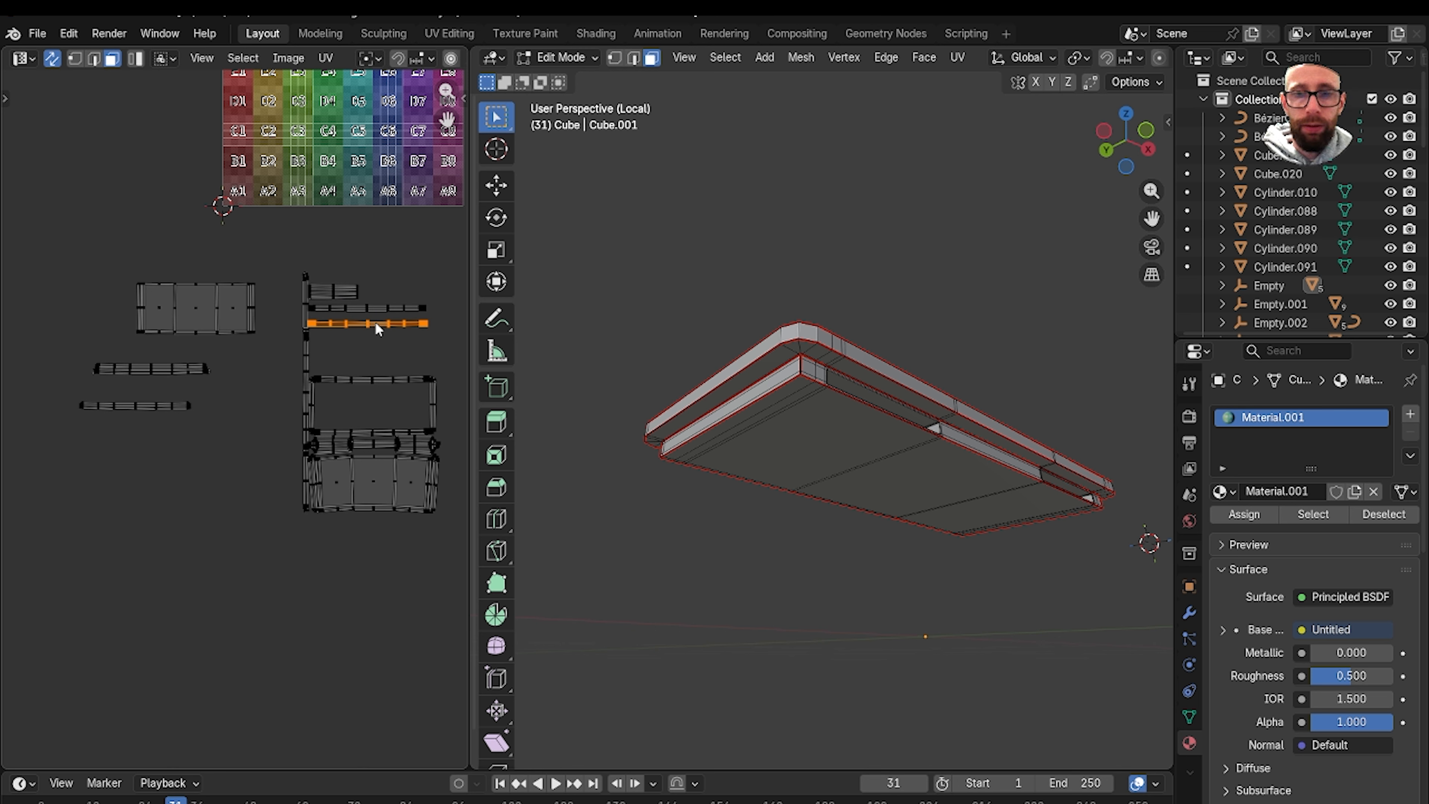
key(g)
click(140, 448)
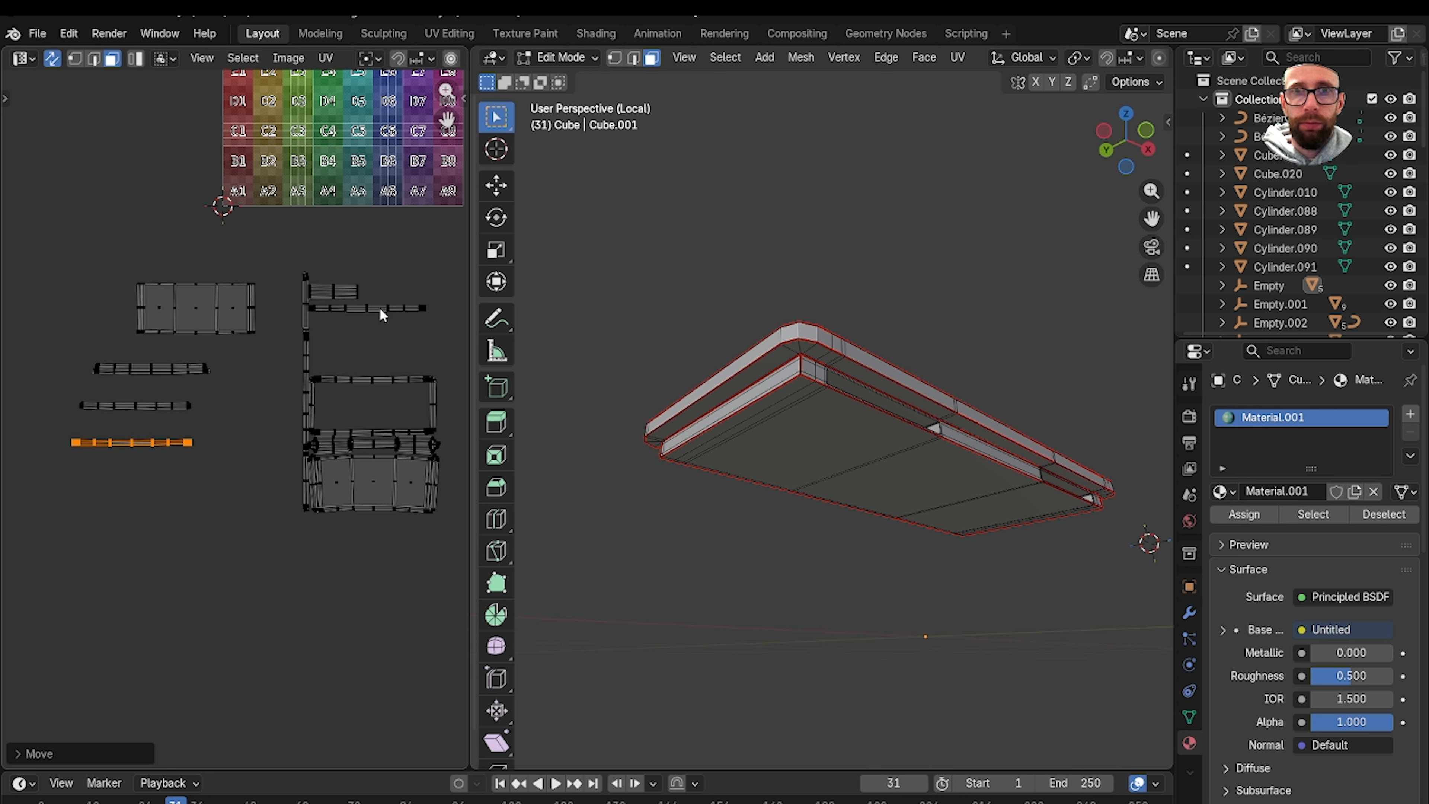
key(alt+a)
key(l)
key(g)
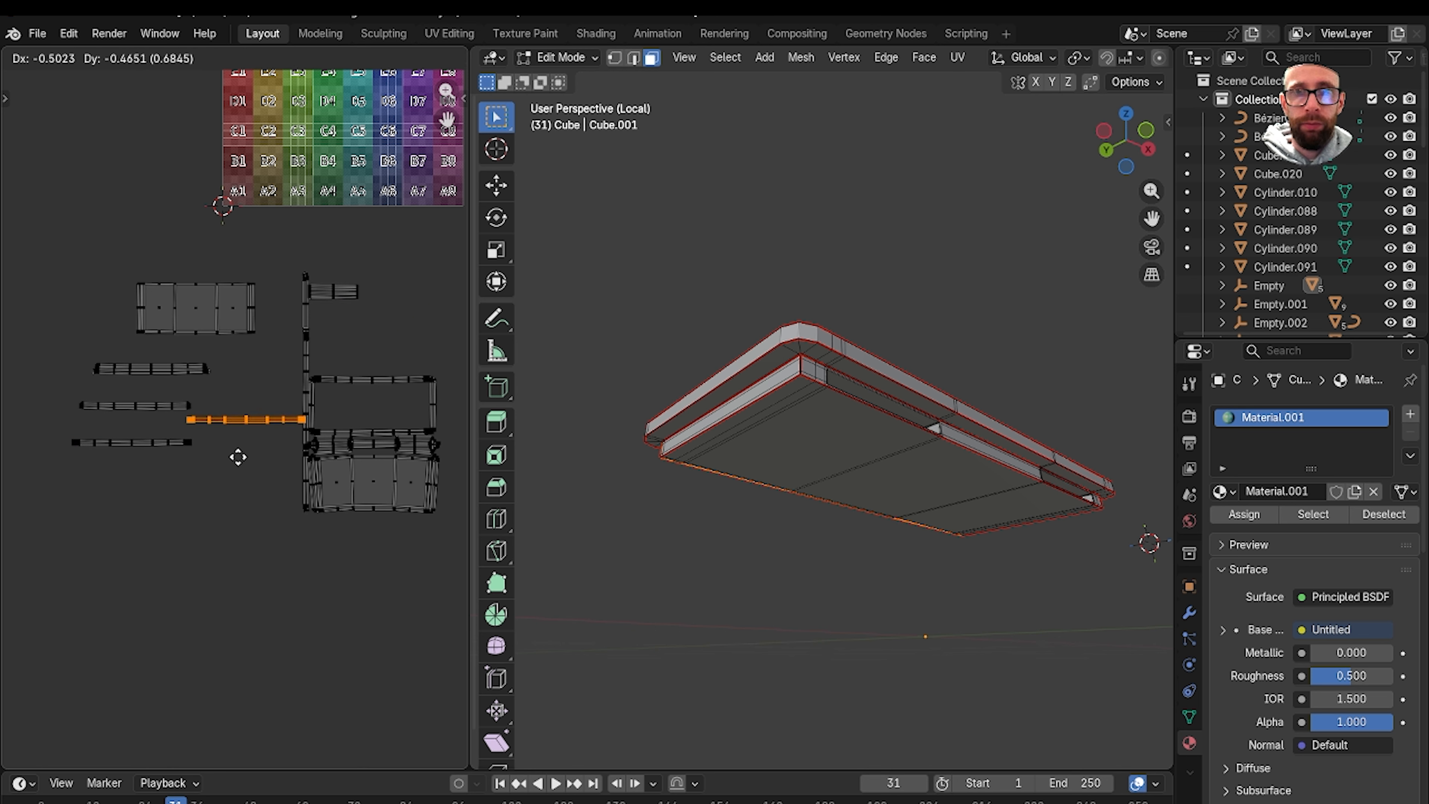
click(174, 490)
Move the block's short end-face island below the strips and set the tabletop's long outer-rim island apart from the layout.
key(alt+a)
key(l)
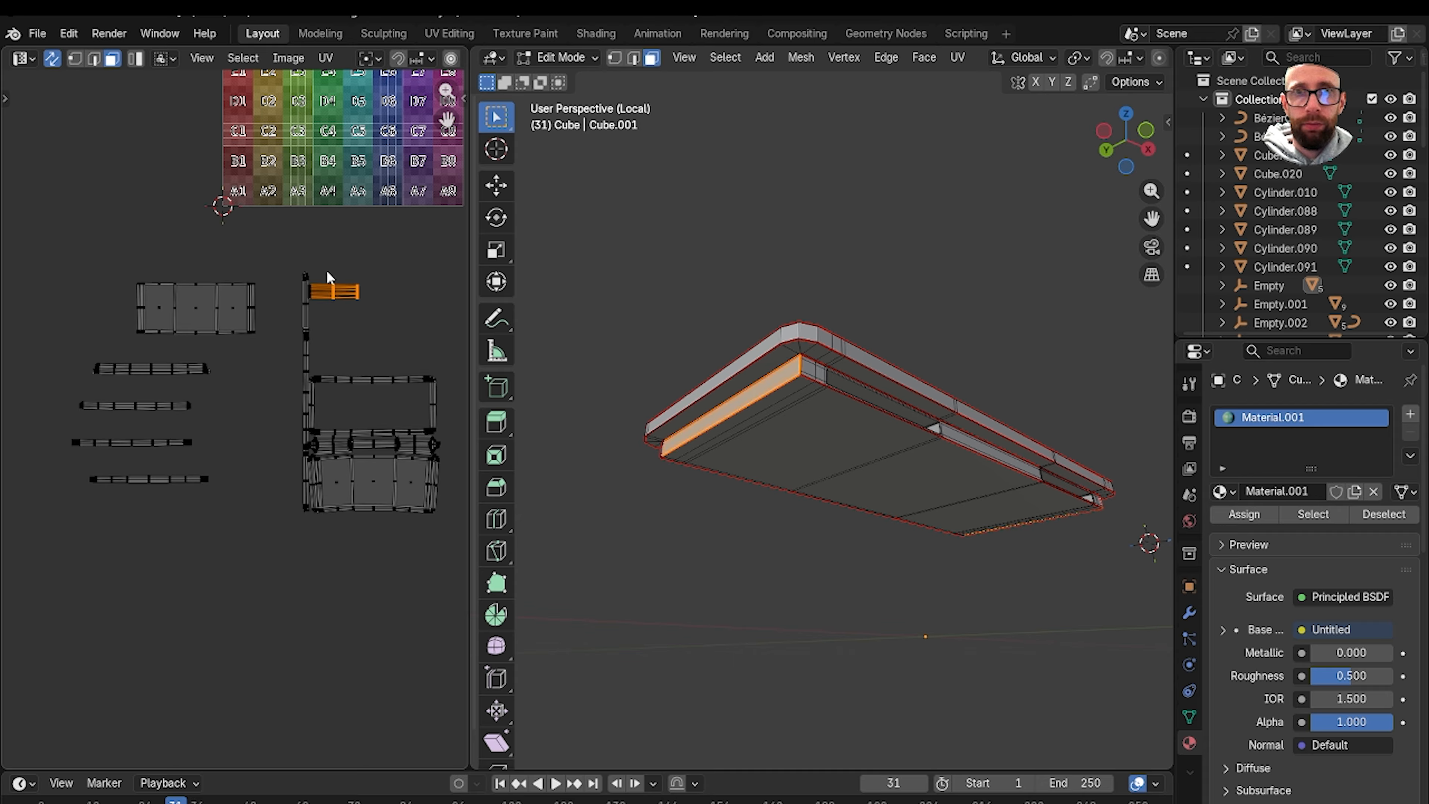
key(g)
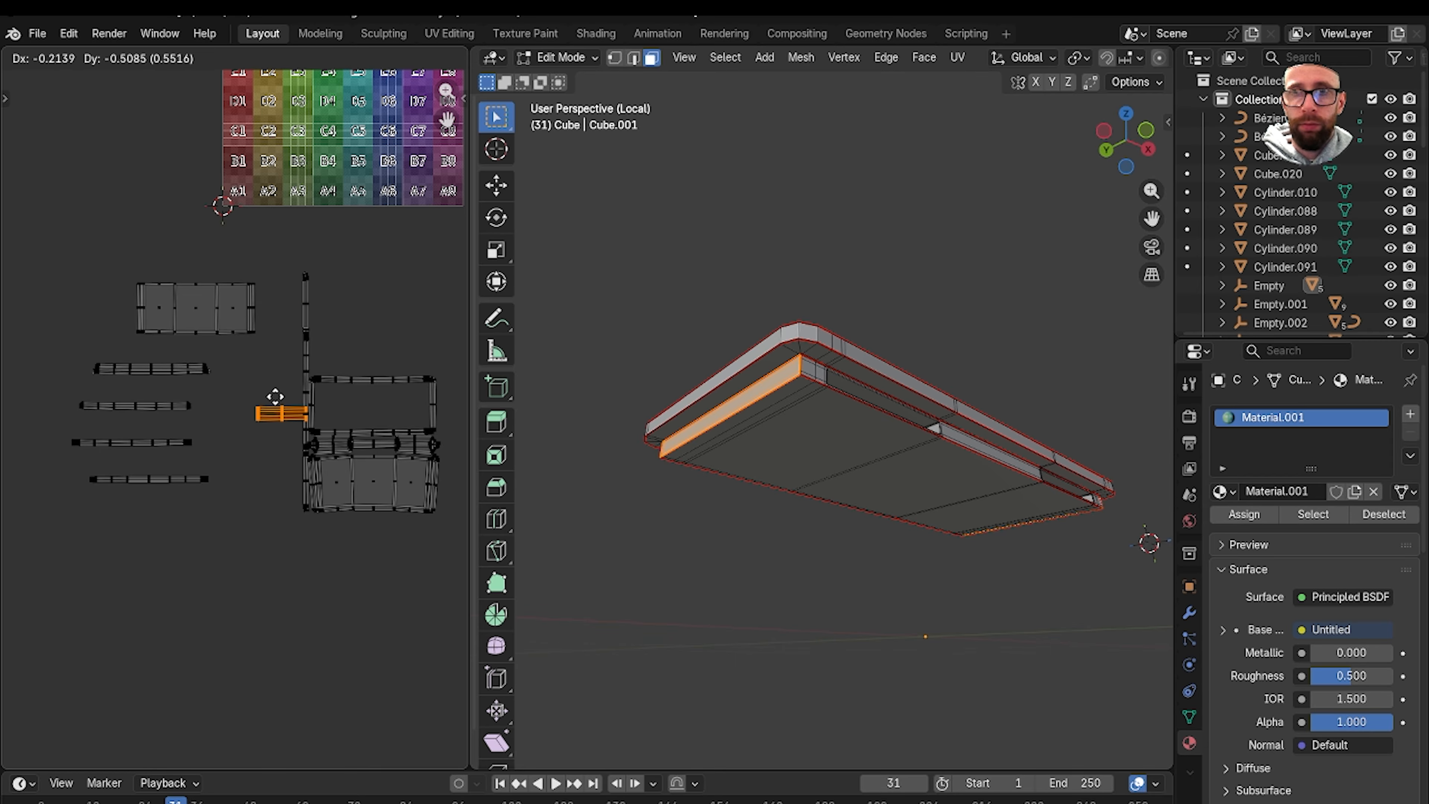
click(130, 522)
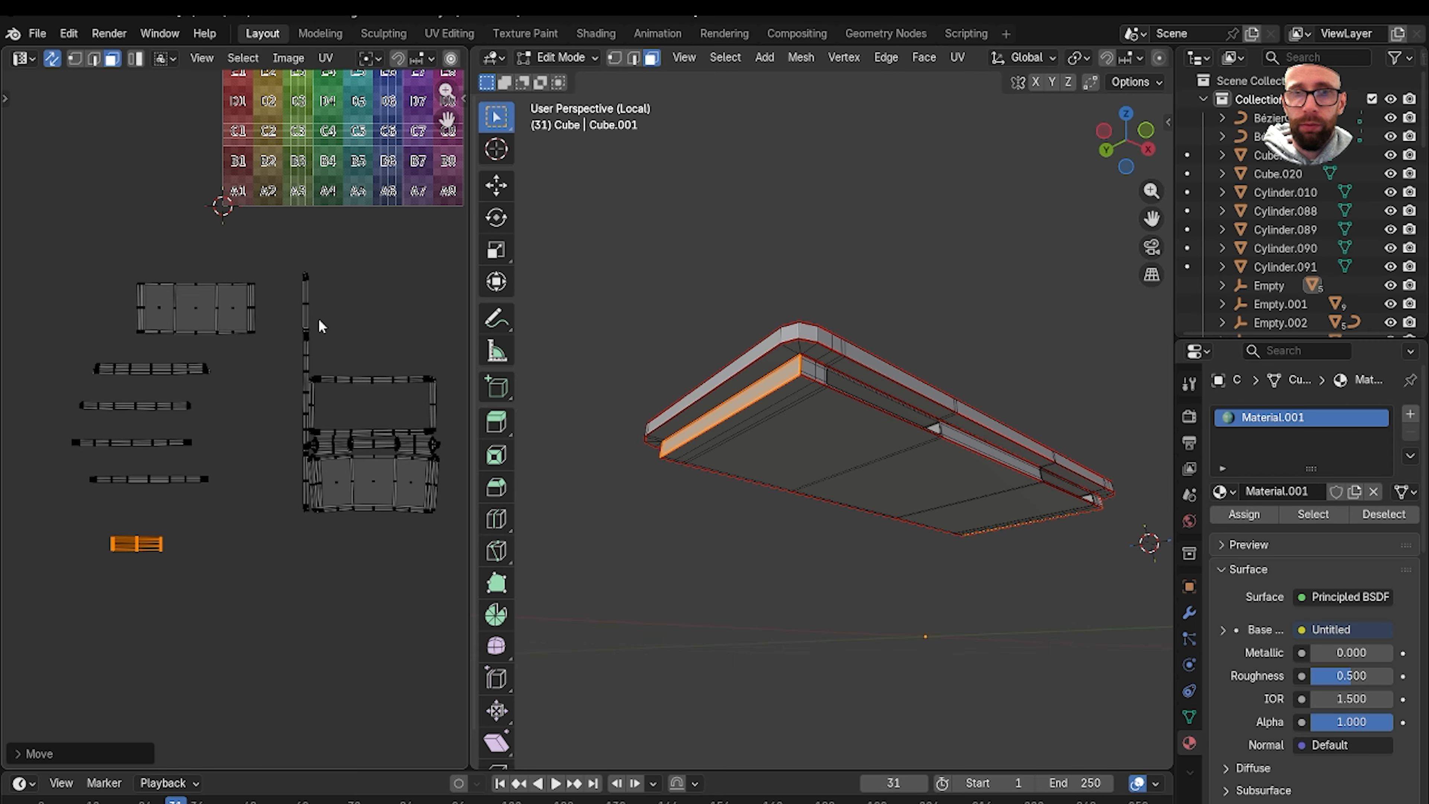
key(alt+a)
key(l)
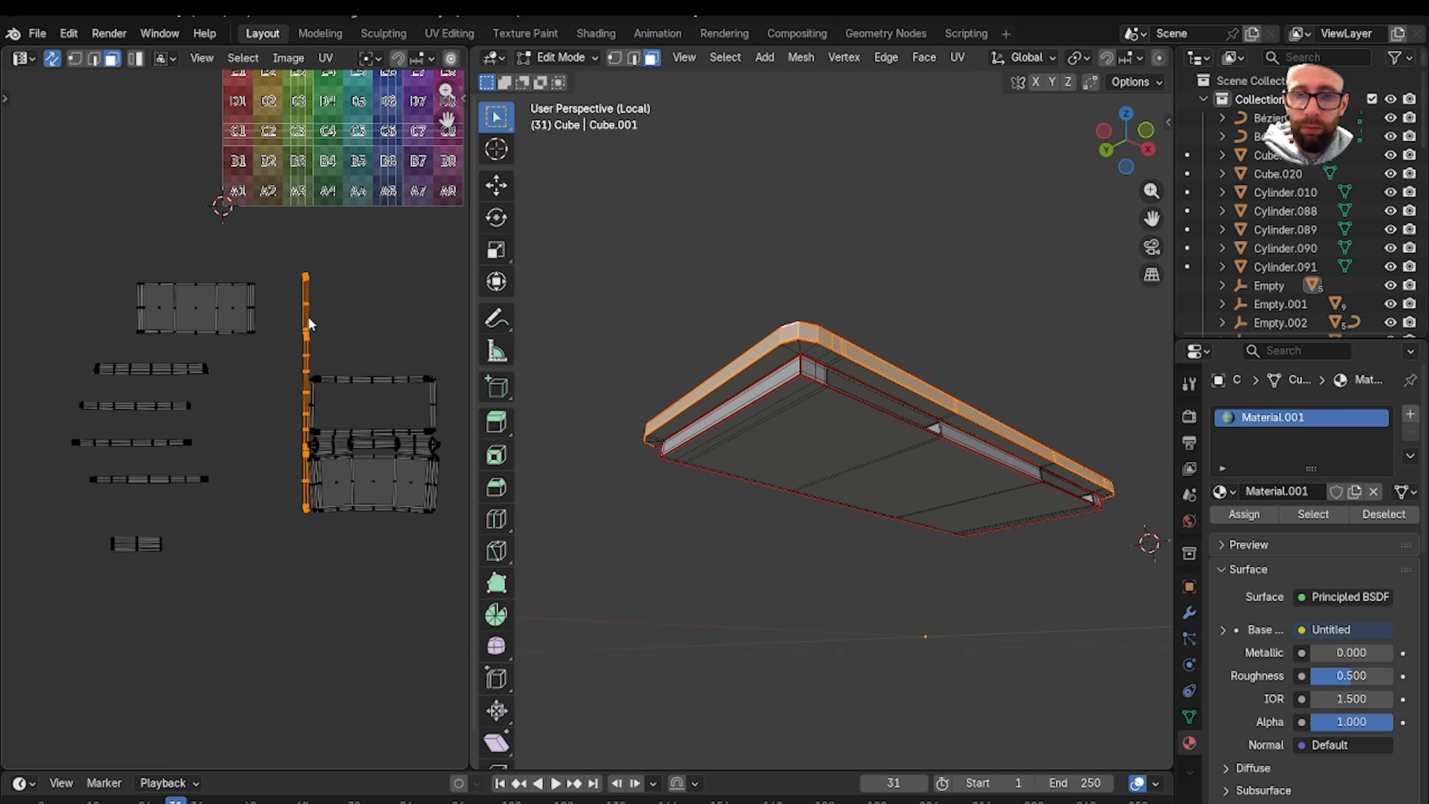
key(g)
click(228, 509)
key(alt+a)
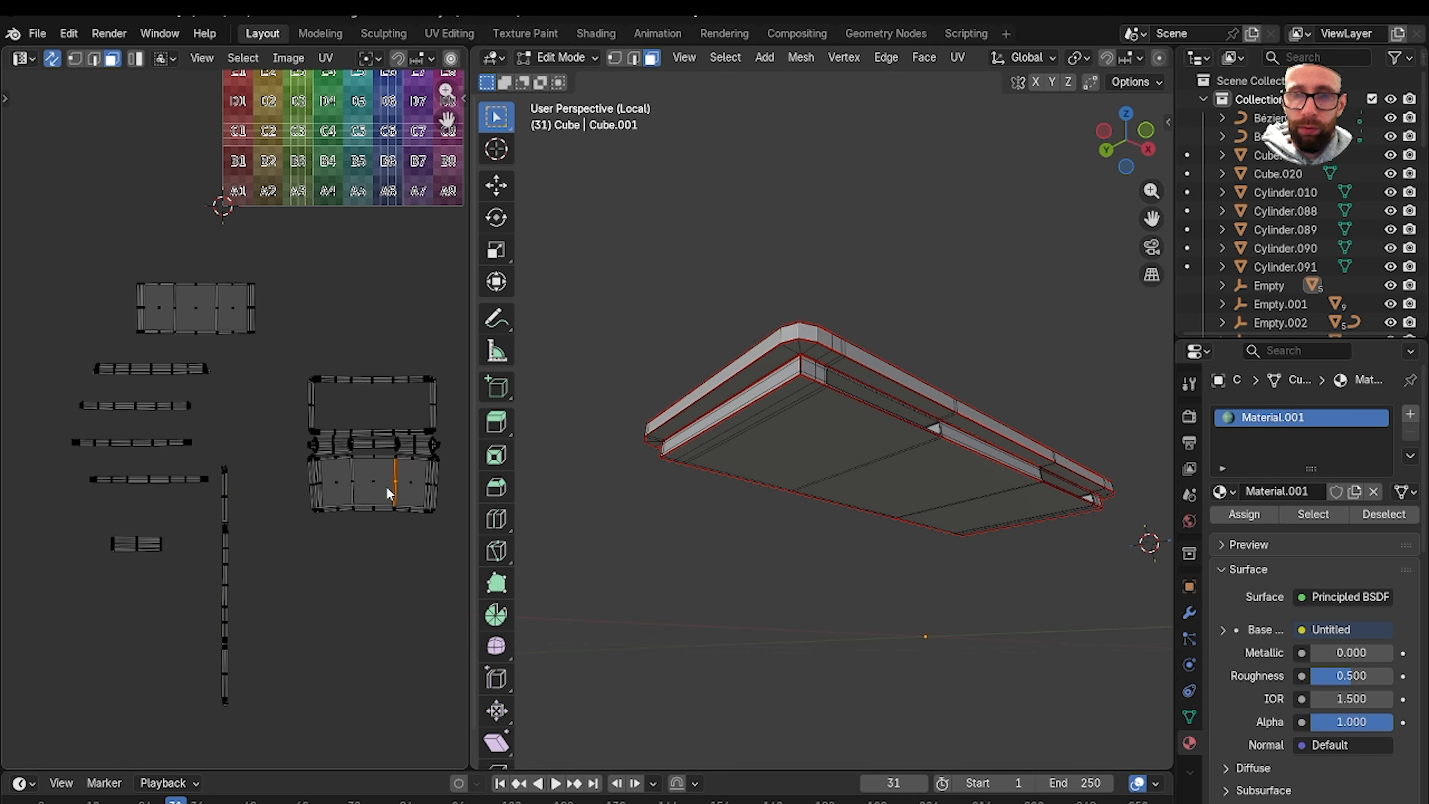
Move the UV island of the tabletop's large top face below the remaining layout.
key(l)
key(g)
click(335, 595)
middle_drag(803, 422, 735, 576)
scroll(370, 501, up, 8)
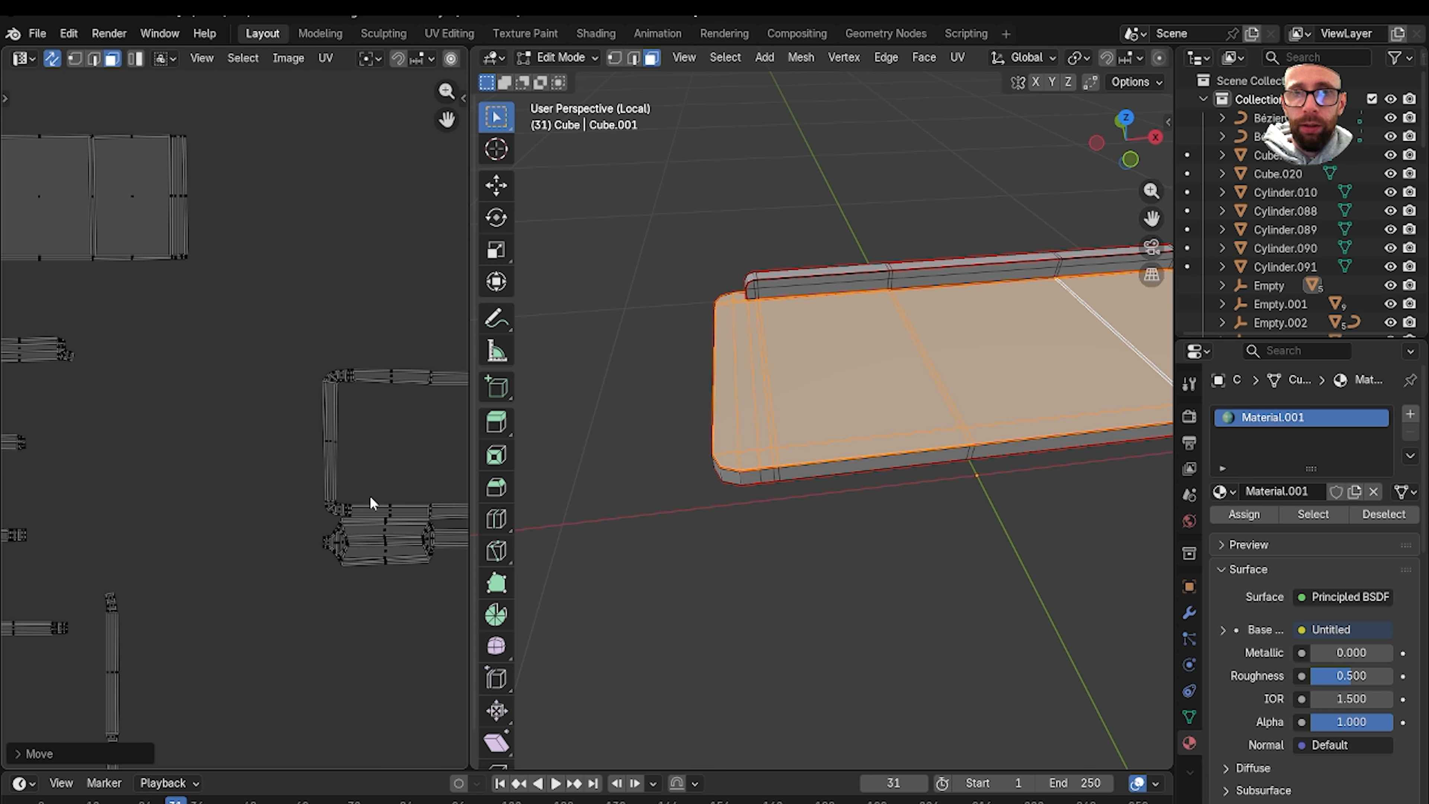
Select the frame-shaped island of the tabletop's underside border and move it away from the recessed front island.
key(alt+a)
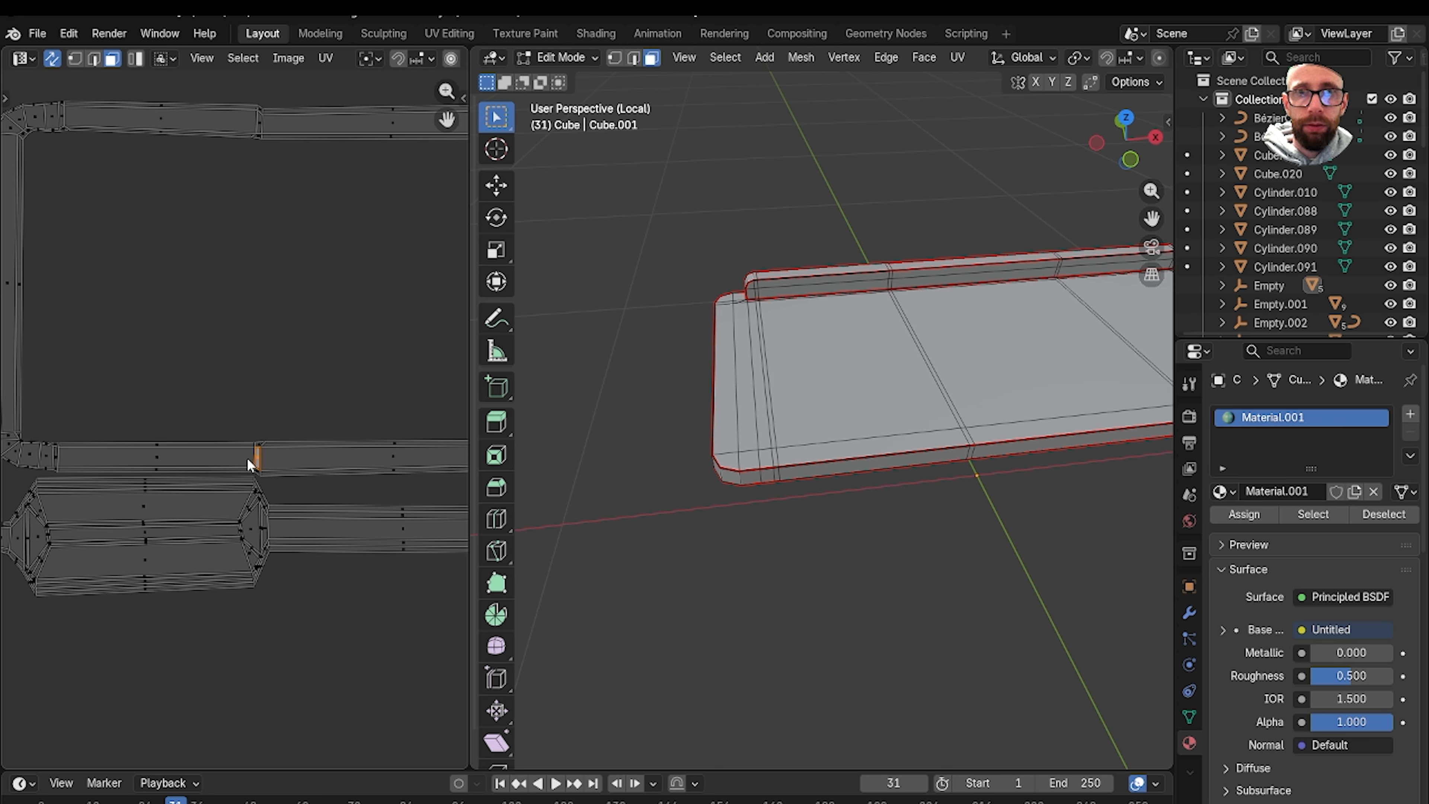
key(l)
middle_drag(857, 475, 799, 318)
scroll(266, 349, down, 5)
key(g)
click(316, 320)
scroll(269, 429, up, 6)
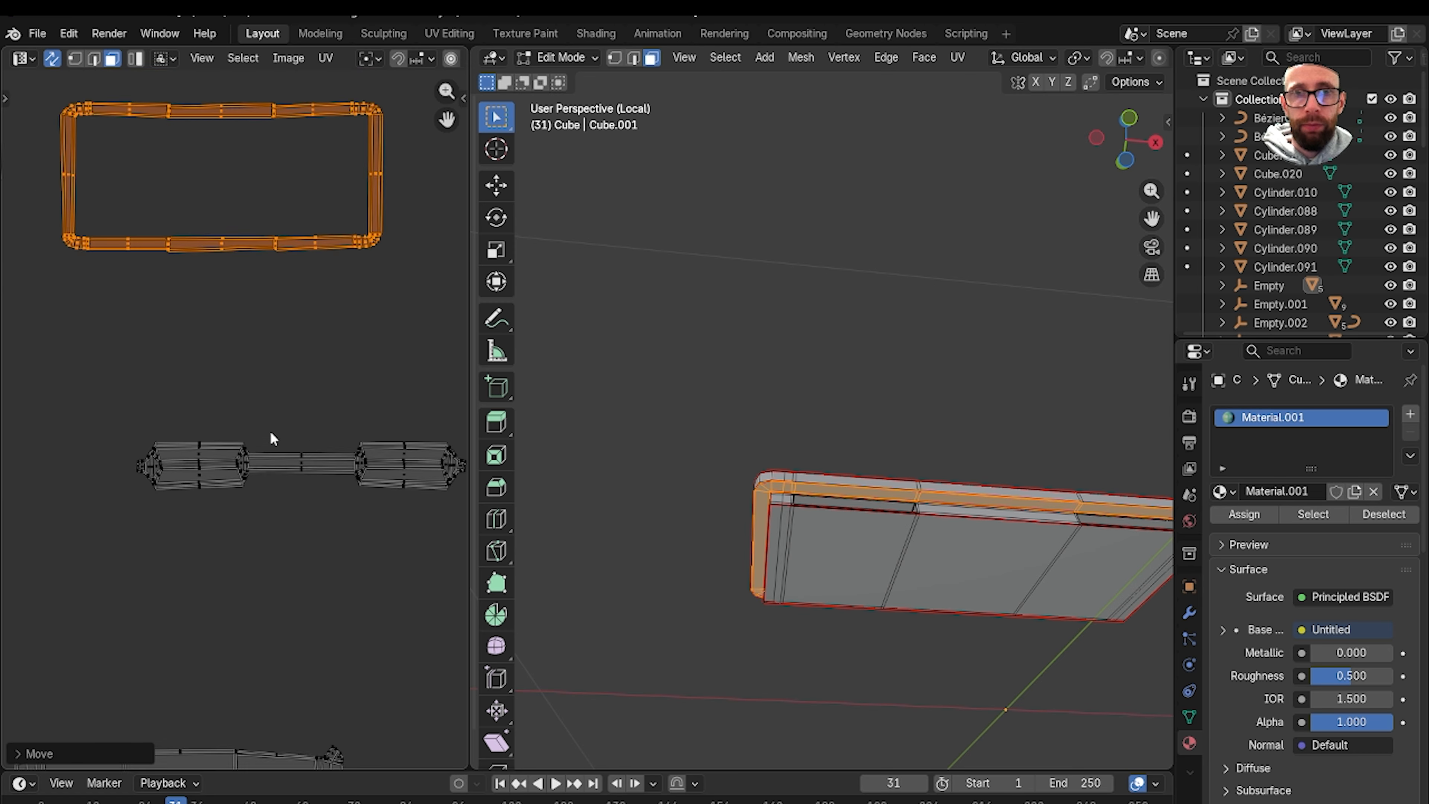
Select the UV island of the block's recessed side and examine its two recesses on the model with and without wireframe.
key(alt+a)
key(l)
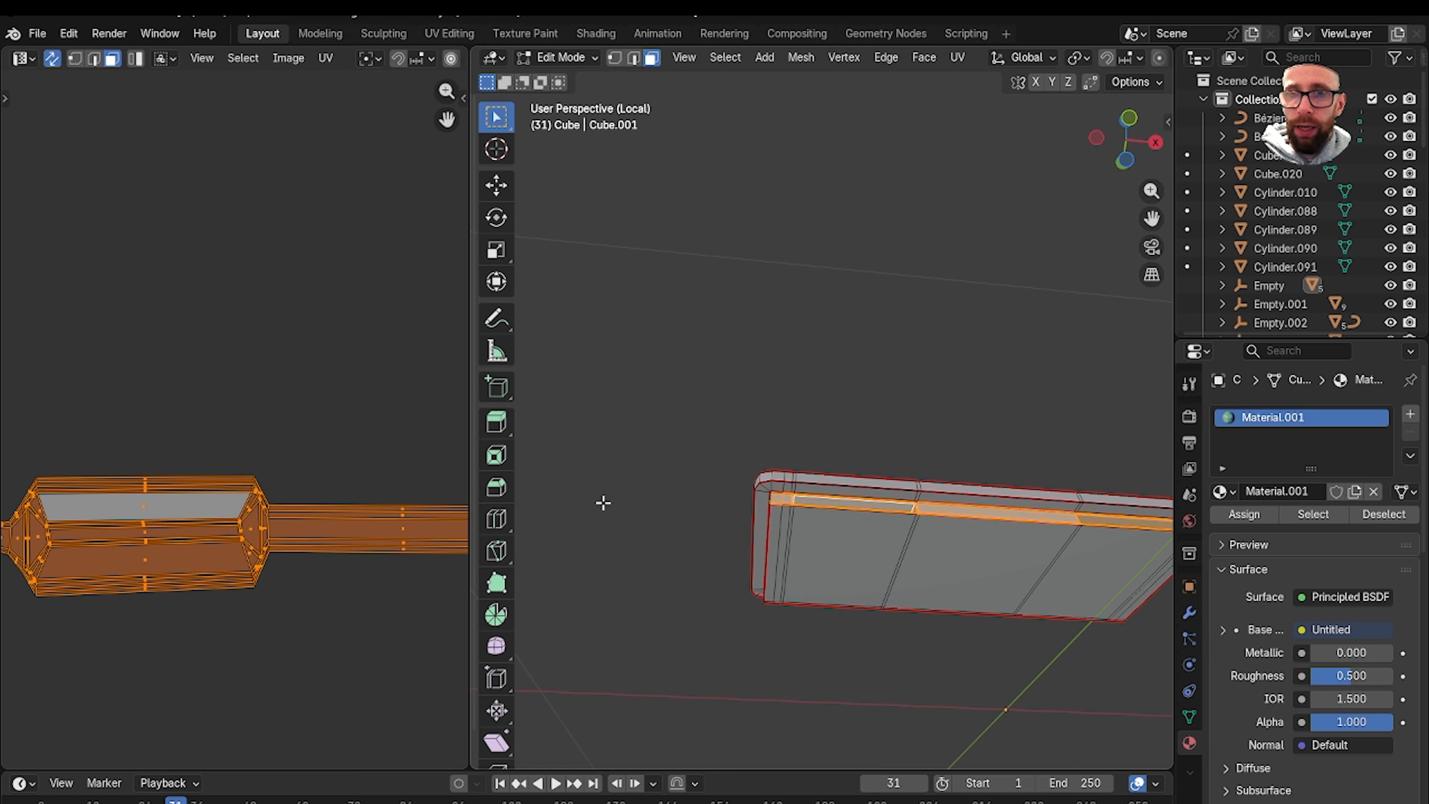
middle_drag(602, 500, 835, 462)
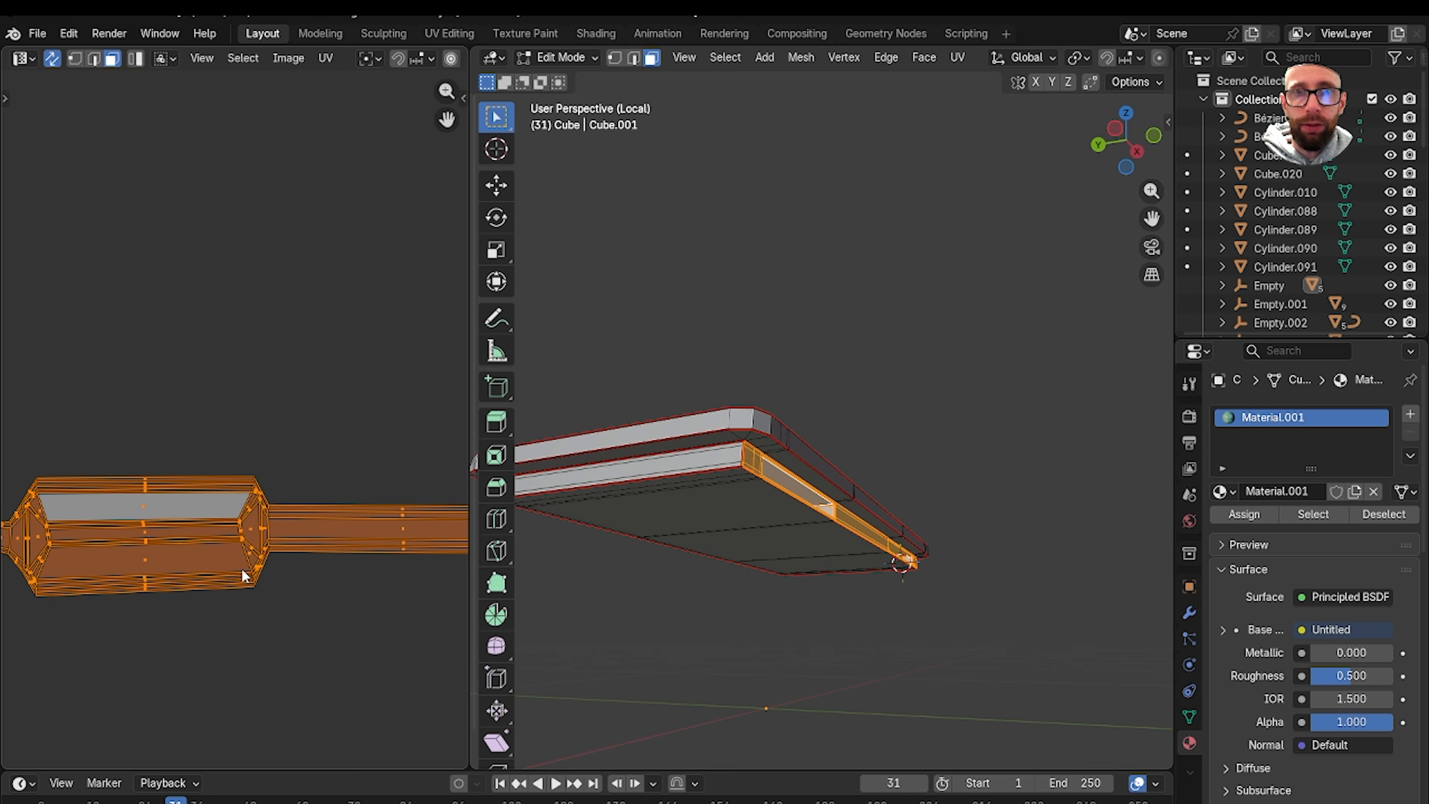
scroll(351, 517, down, 3)
middle_drag(731, 524, 679, 556)
scroll(679, 555, up, 6)
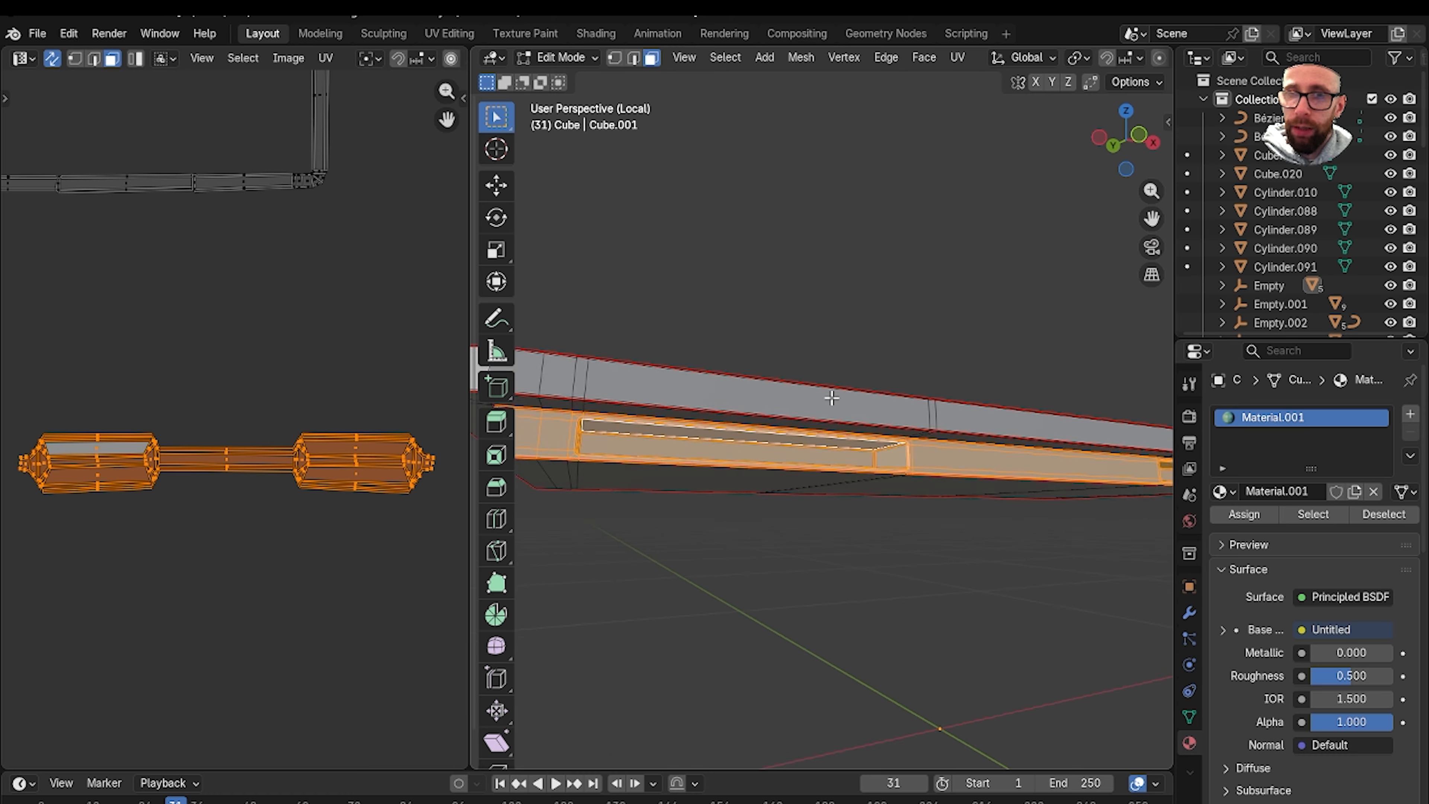
middle_drag(856, 435, 698, 438)
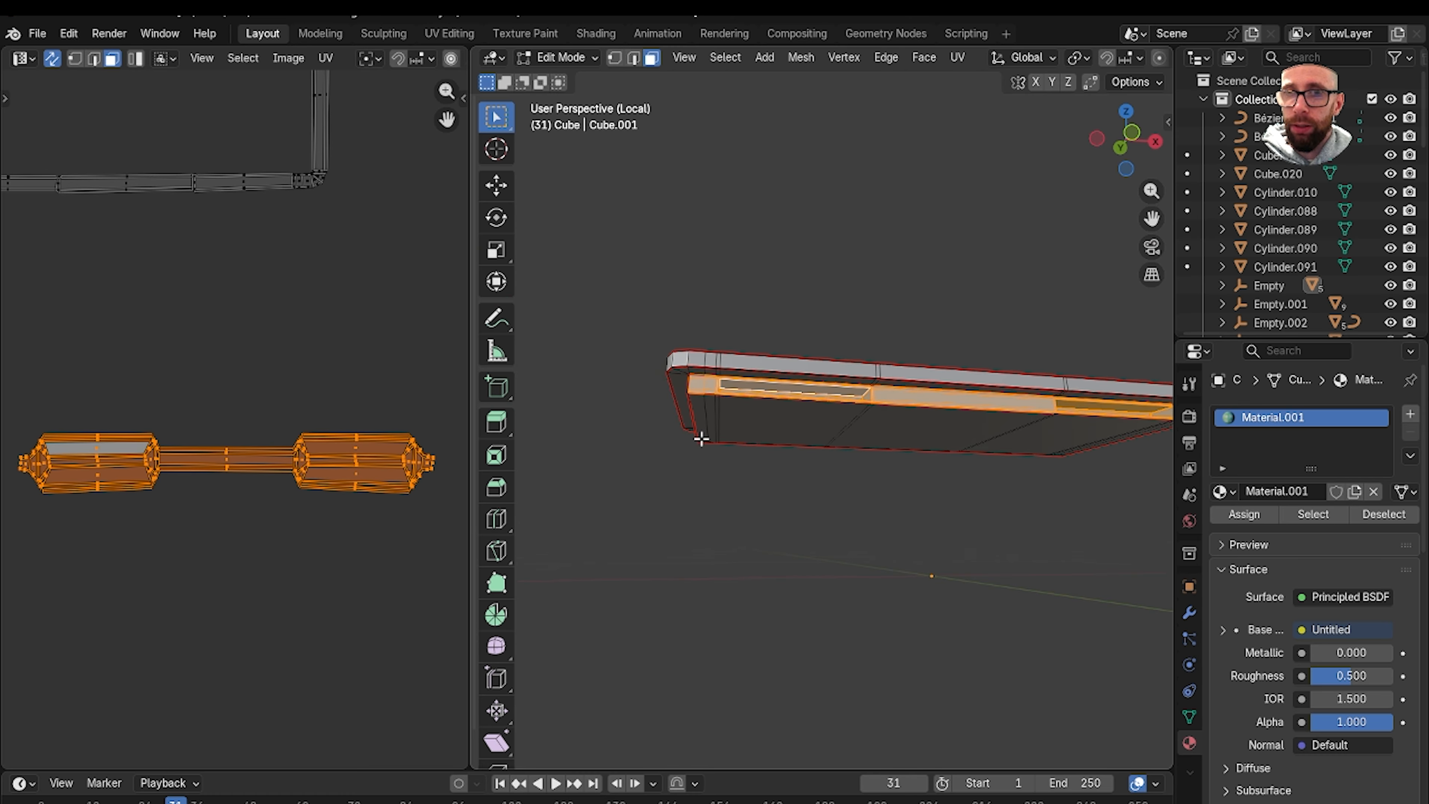
scroll(730, 425, up, 3)
key(Tab)
scroll(787, 468, up, 3)
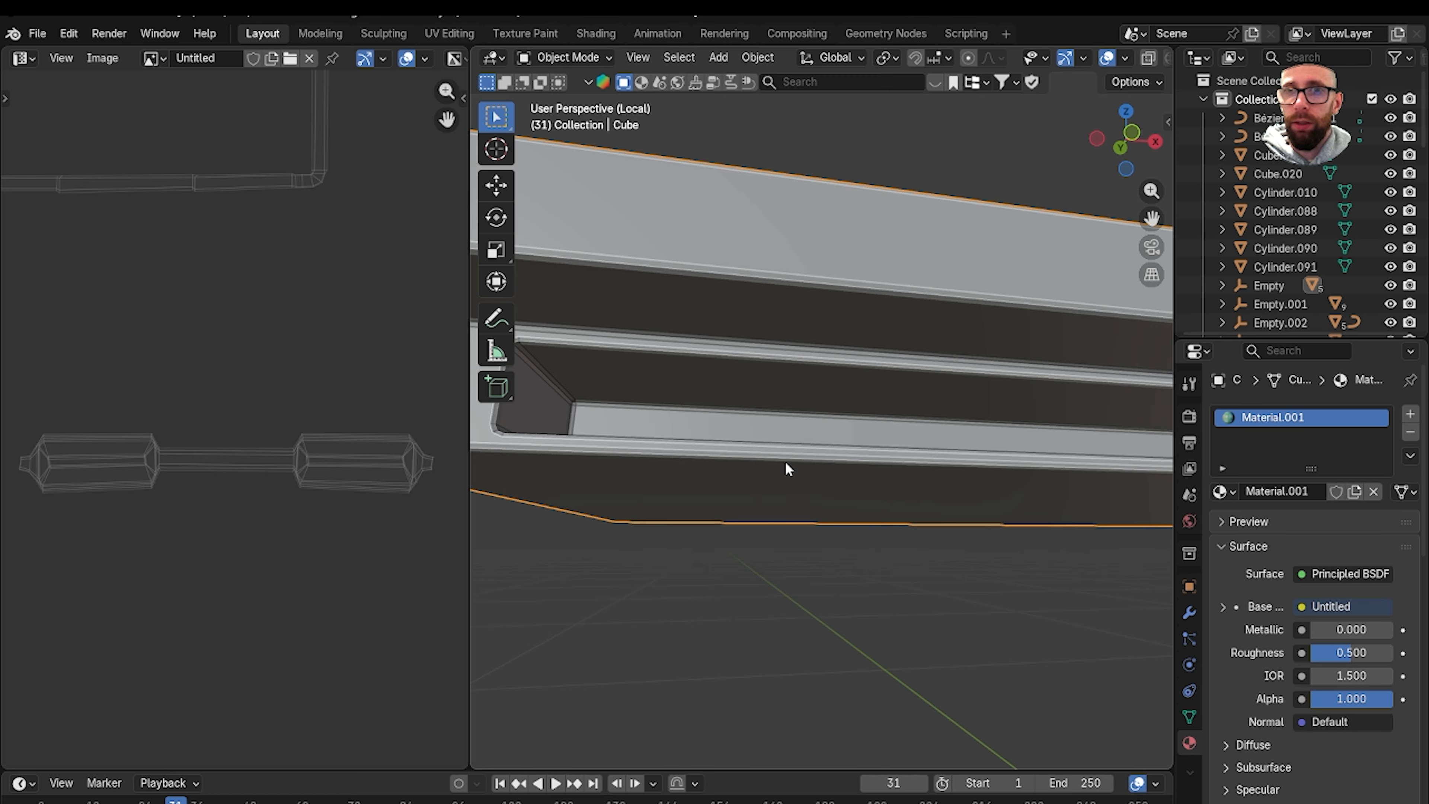
click(720, 448)
key(Tab)
Replace the face selection with the edge loop around the opening of the block's first recess.
scroll(641, 348, up, 3)
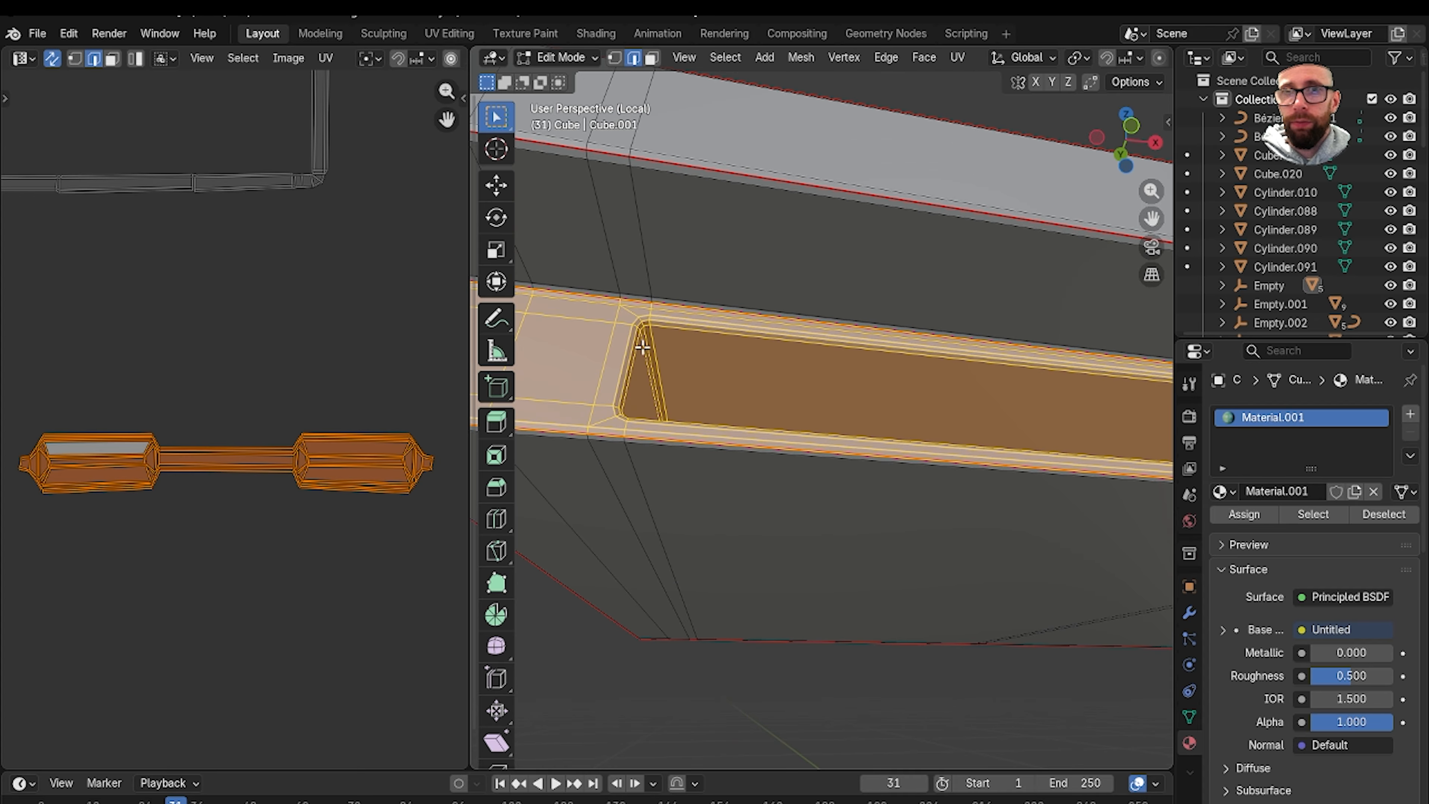
shift+click(594, 341)
shift+middle_drag(594, 341, 721, 412)
click(680, 415)
scroll(721, 410, up, 4)
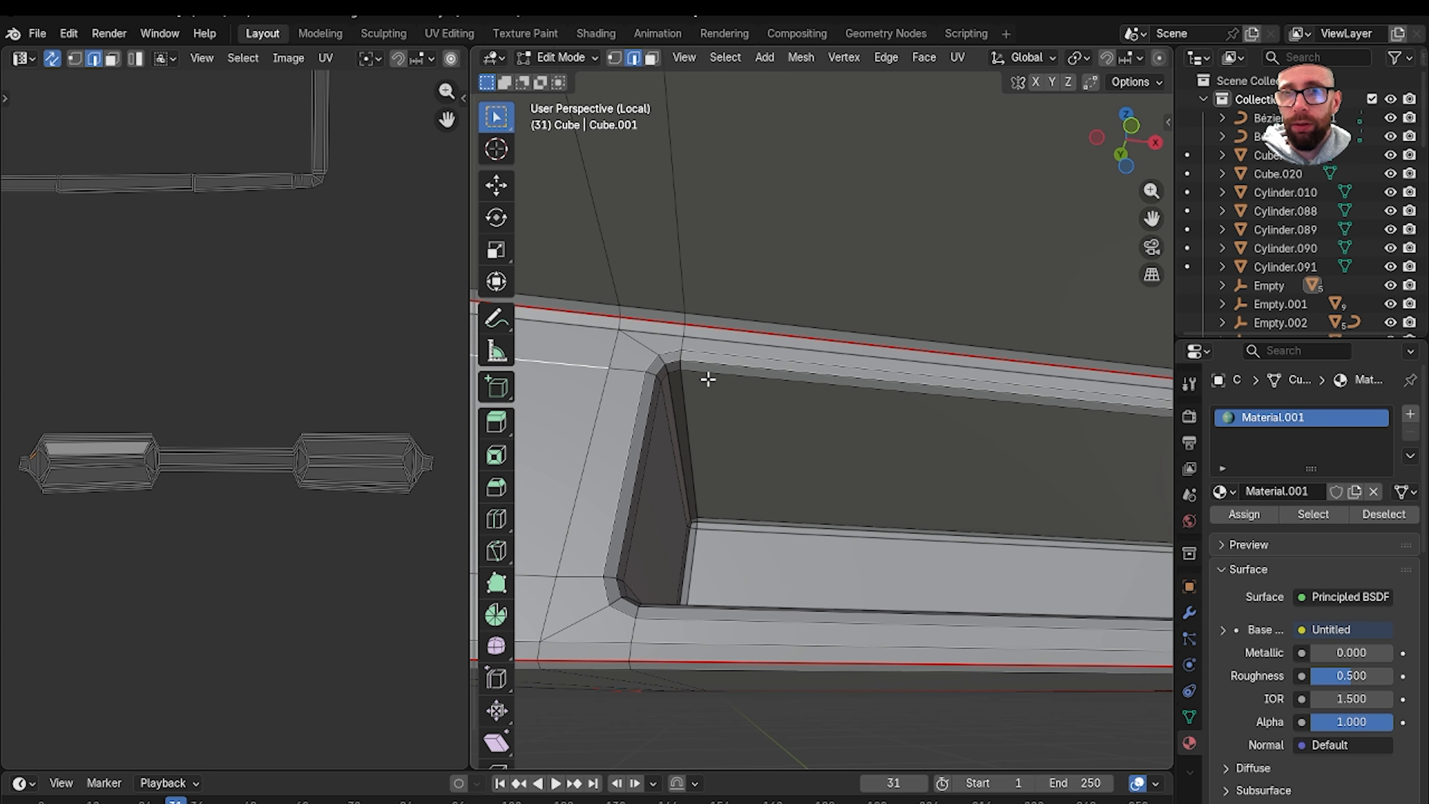
alt+click(707, 374)
scroll(693, 389, up, 1)
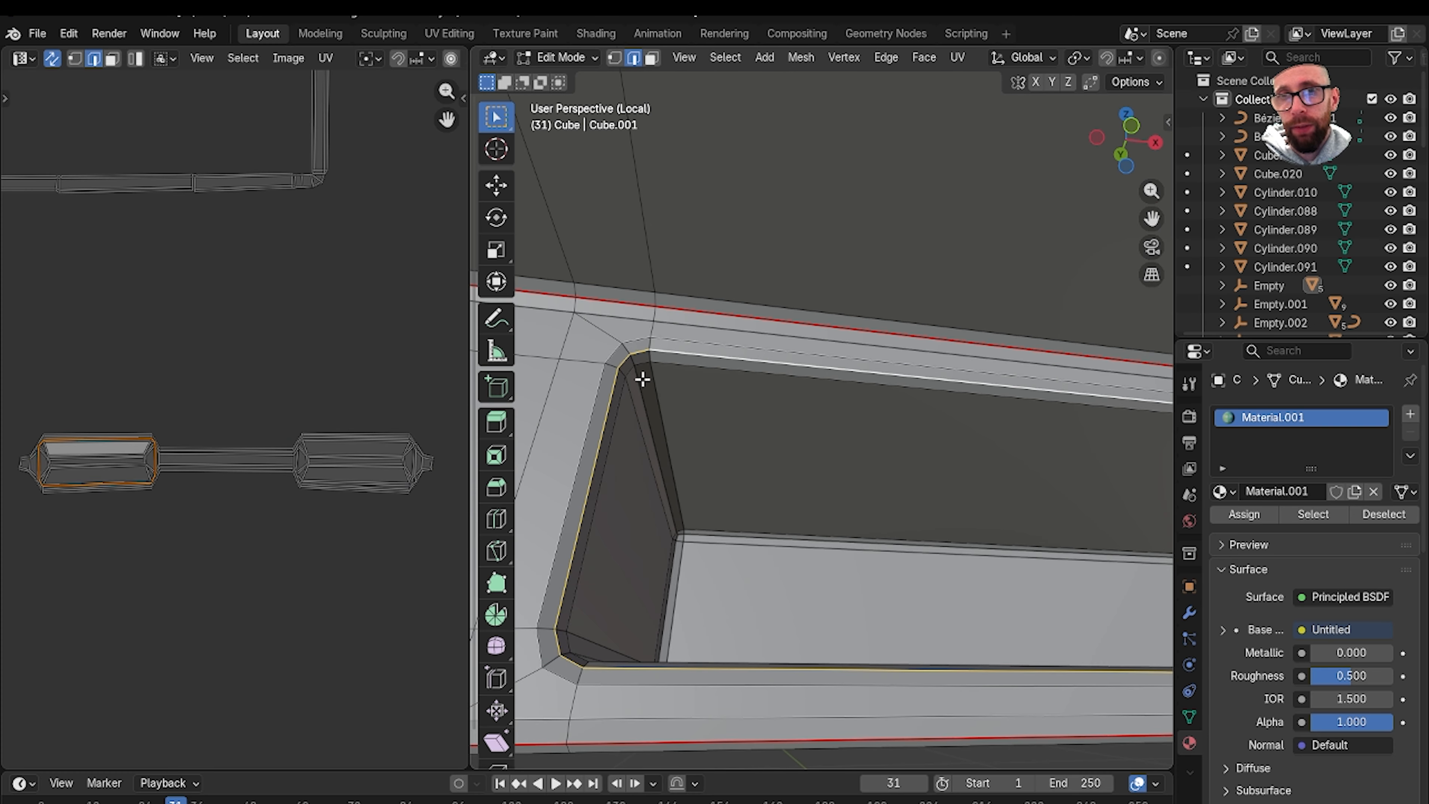
Add the recess's depth edges at its near end and the back wall's border edges, deselecting the stray outward edge.
shift+click(623, 344)
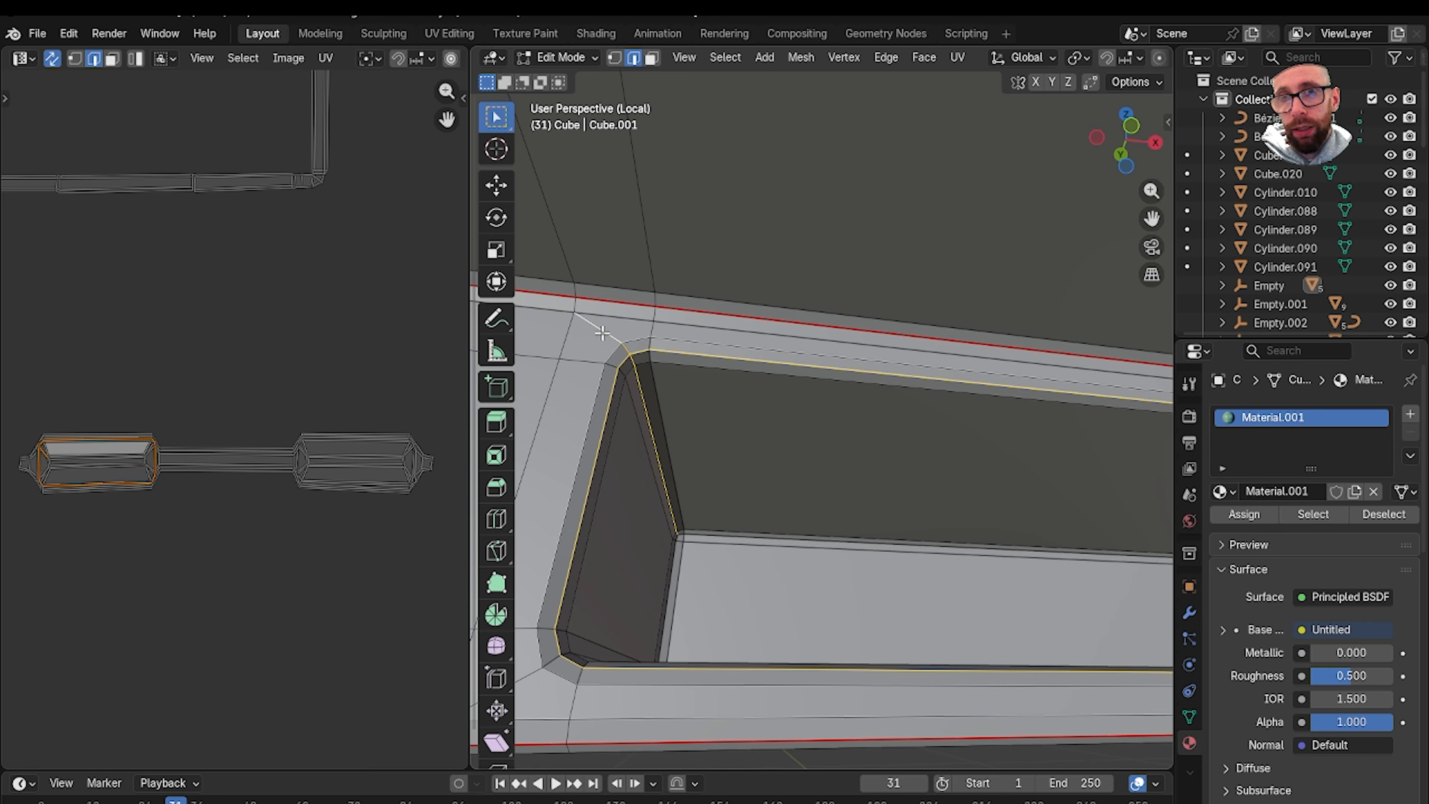
shift+click(707, 533)
middle_drag(706, 533, 781, 426)
scroll(781, 426, up, 3)
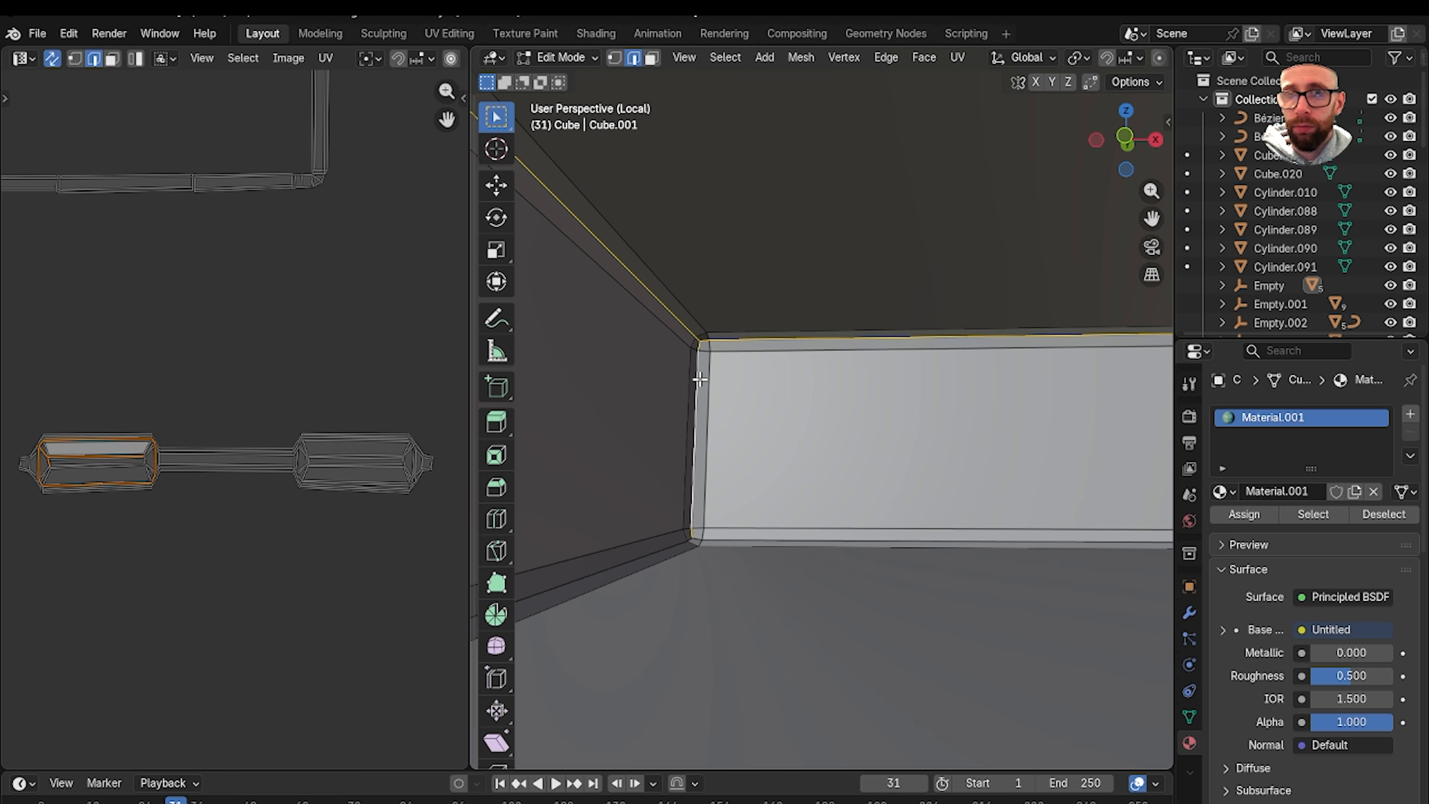
middle_drag(699, 378, 709, 495)
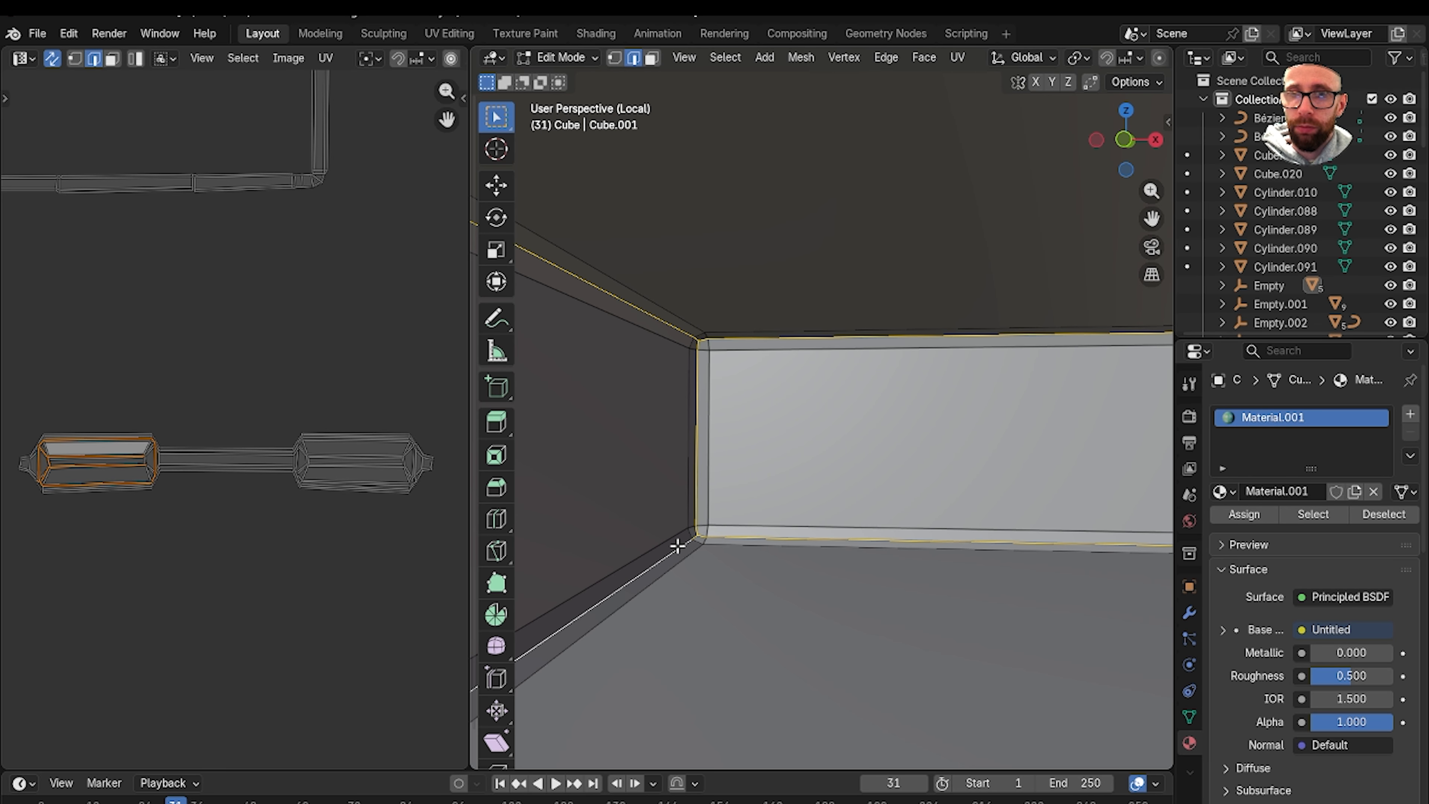
scroll(678, 546, down, 3)
middle_drag(554, 631, 741, 612)
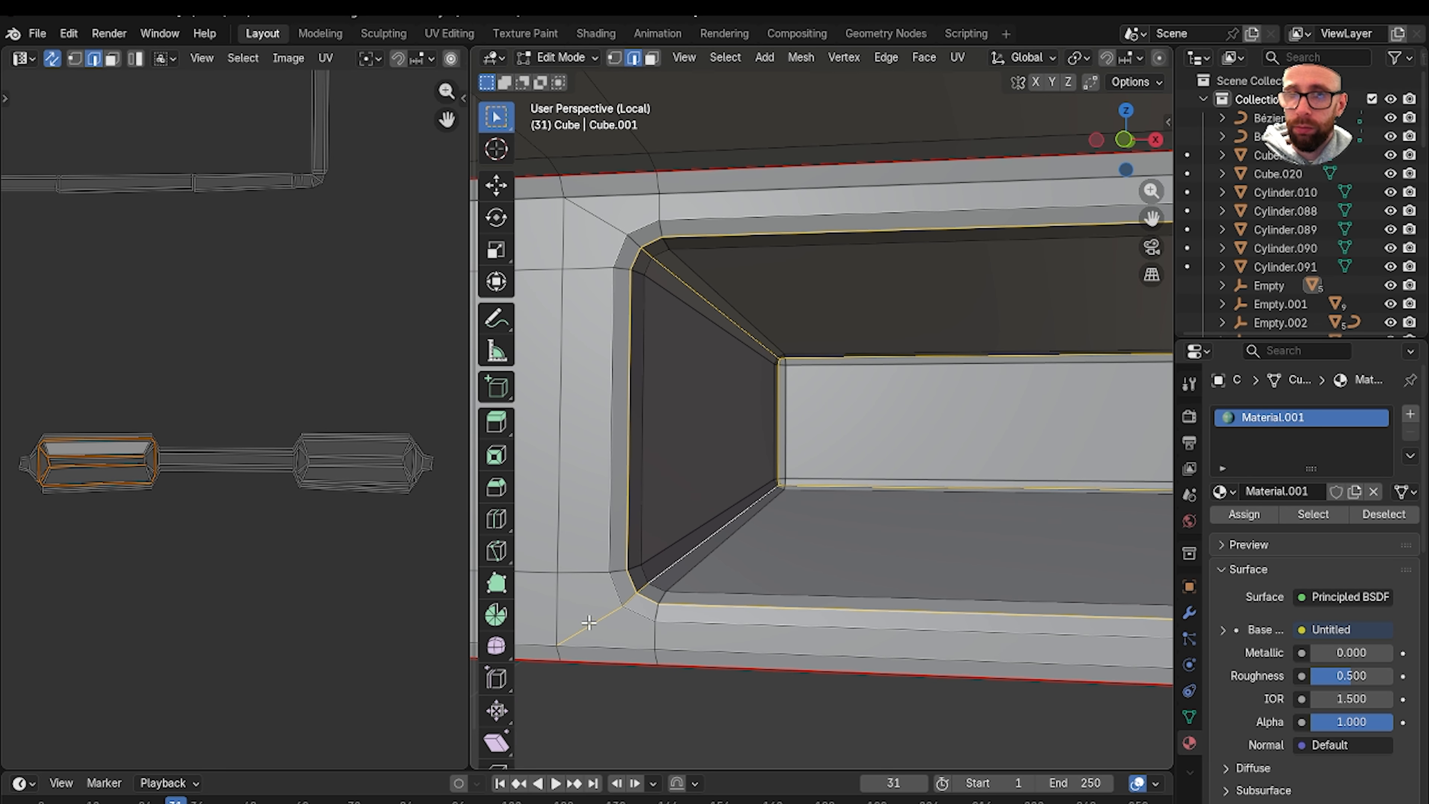
Add the corner edges at the recess's opposite end and mark the selected edges as seams.
middle_drag(634, 599, 803, 431)
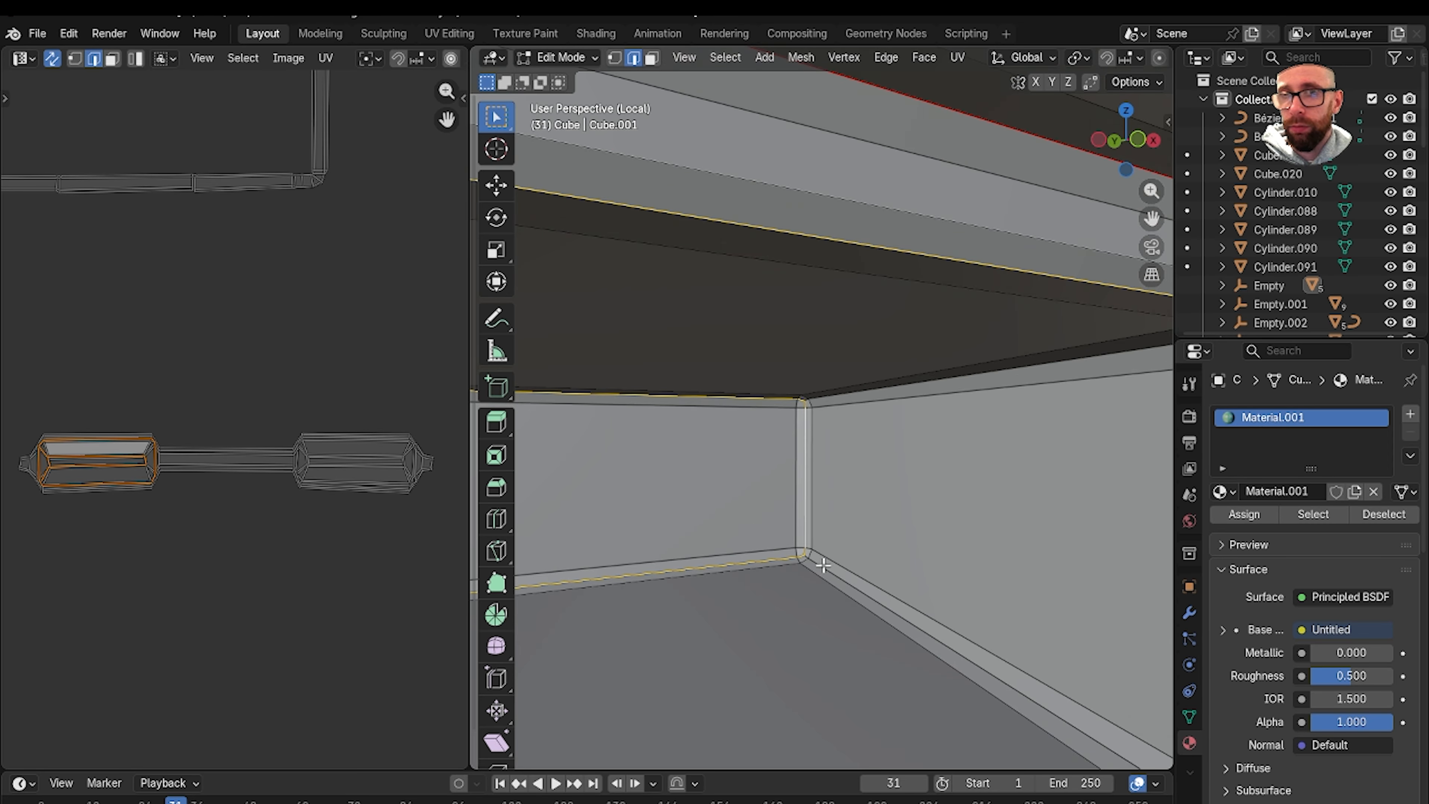
middle_drag(822, 564, 841, 458)
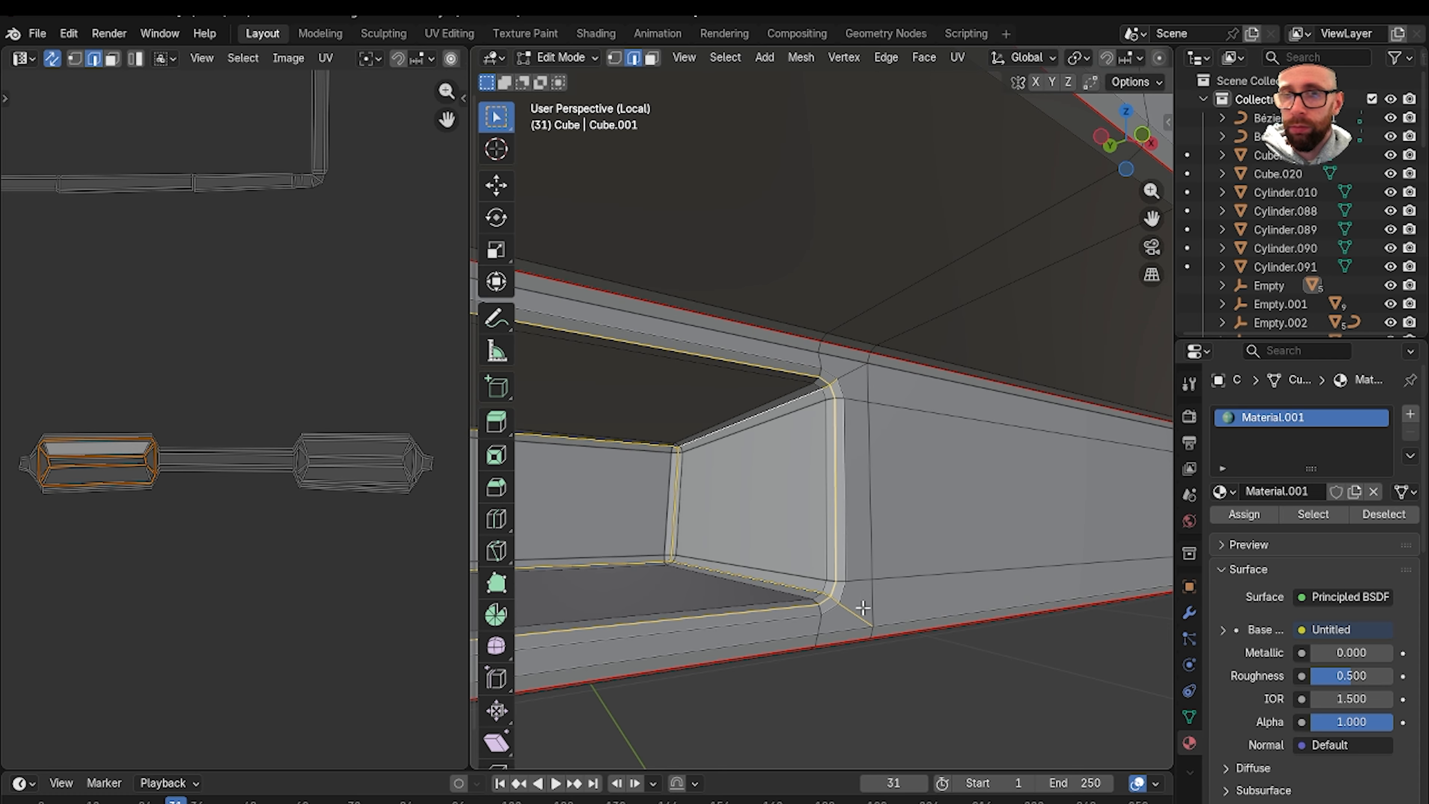
right_click(969, 525)
click(968, 525)
Select the edge loop around the second recess's opening and add the border edges of its back wall.
key(Tab)
middle_drag(934, 514, 797, 409)
key(Tab)
scroll(805, 405, up, 5)
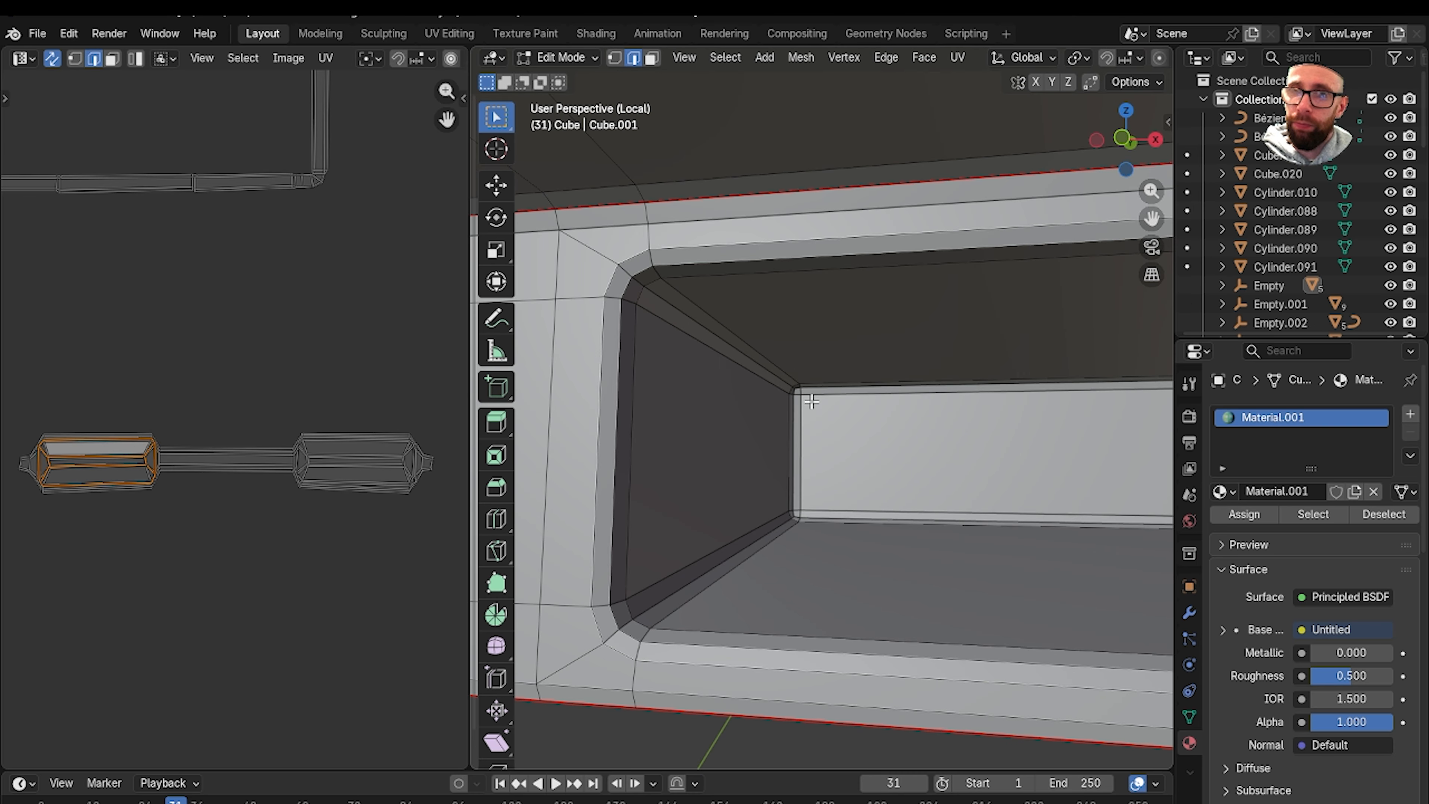
alt+click(687, 266)
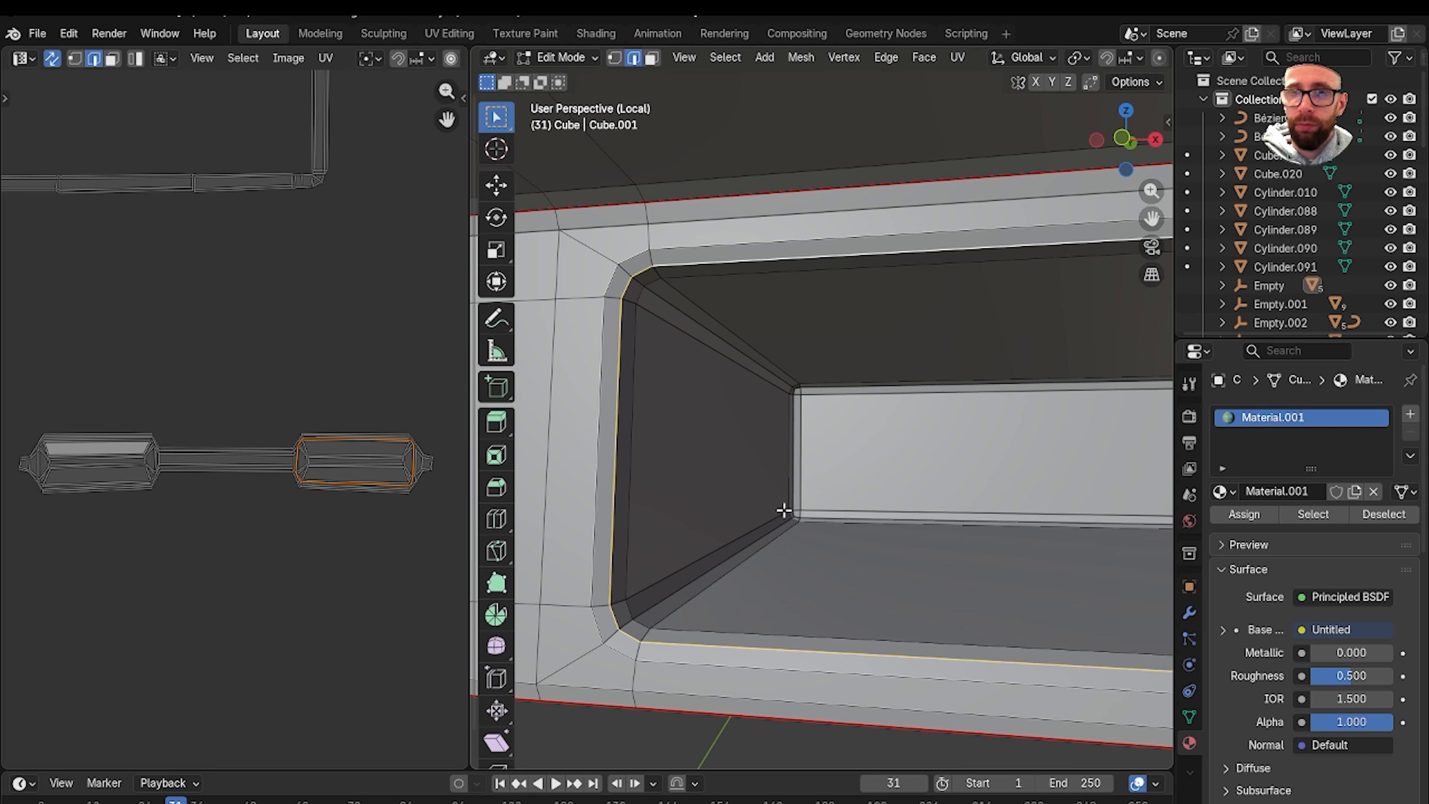
scroll(805, 463, up, 3)
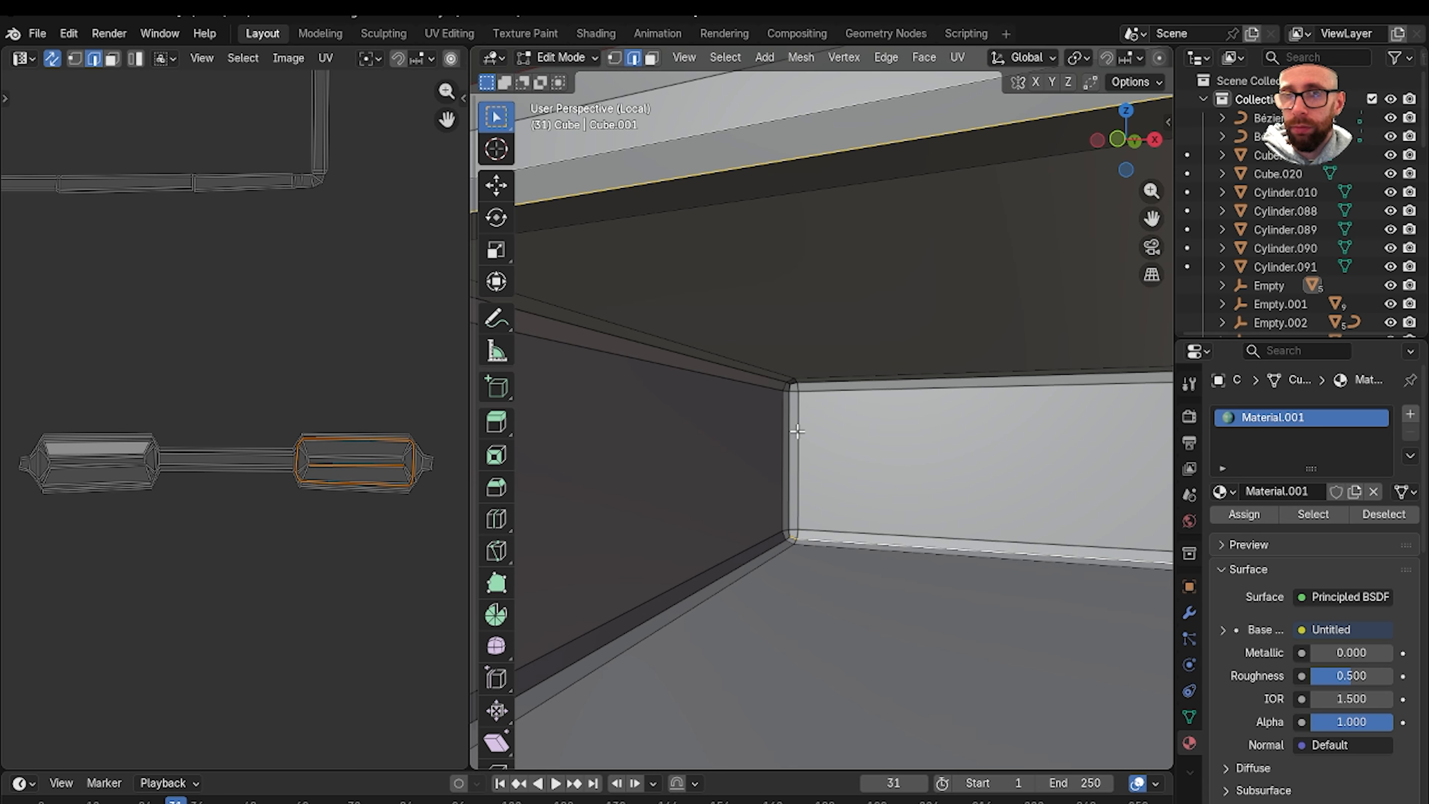
alt+shift+click(736, 375)
scroll(951, 549, down, 4)
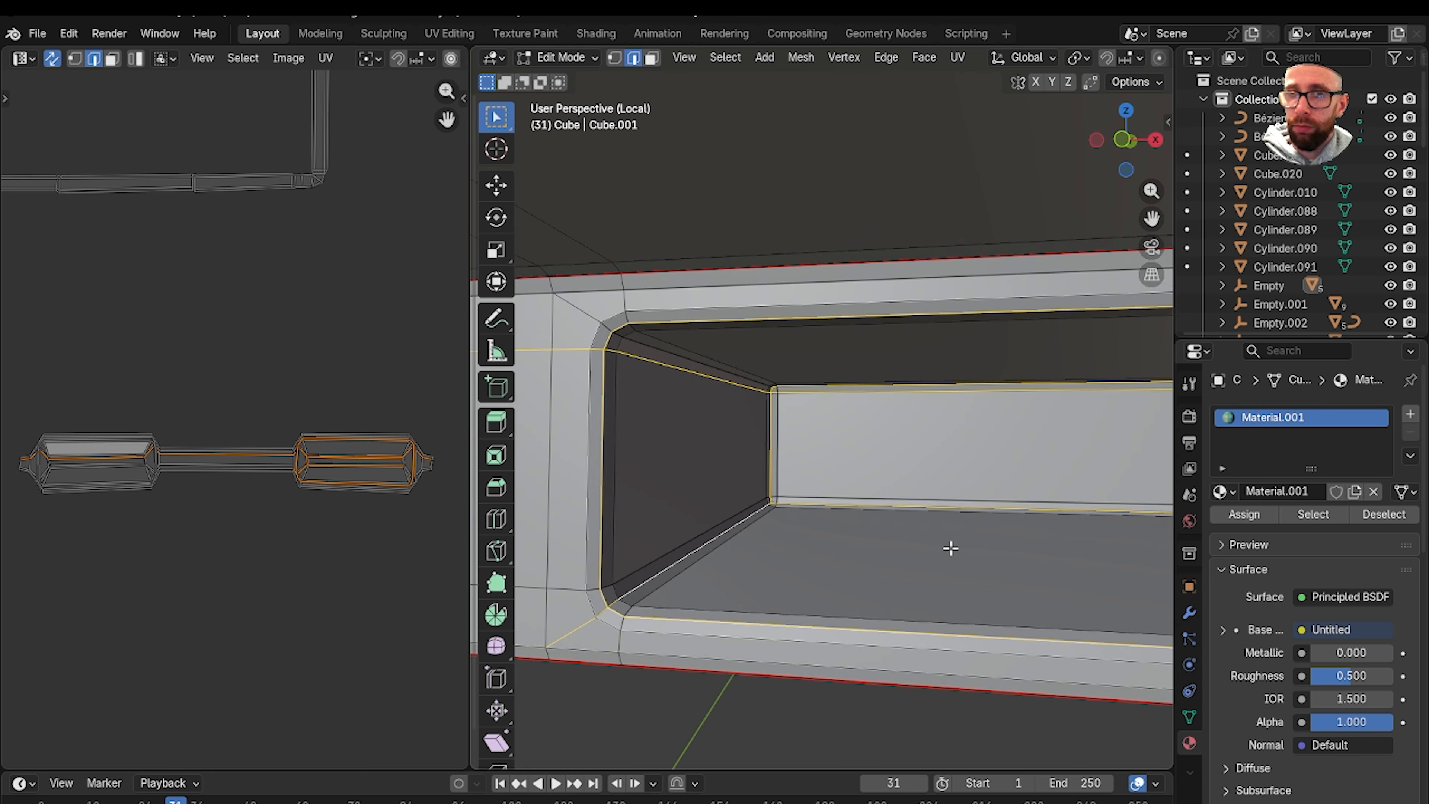
Add the upper and lower depth edges at the second recess's near end and remove the stray outward edge.
middle_drag(951, 549, 645, 519)
mouse_move(709, 479)
shift+middle_down()
mouse_move(953, 529)
mouse_move(723, 482)
shift+middle_up()
scroll(710, 467, up, 3)
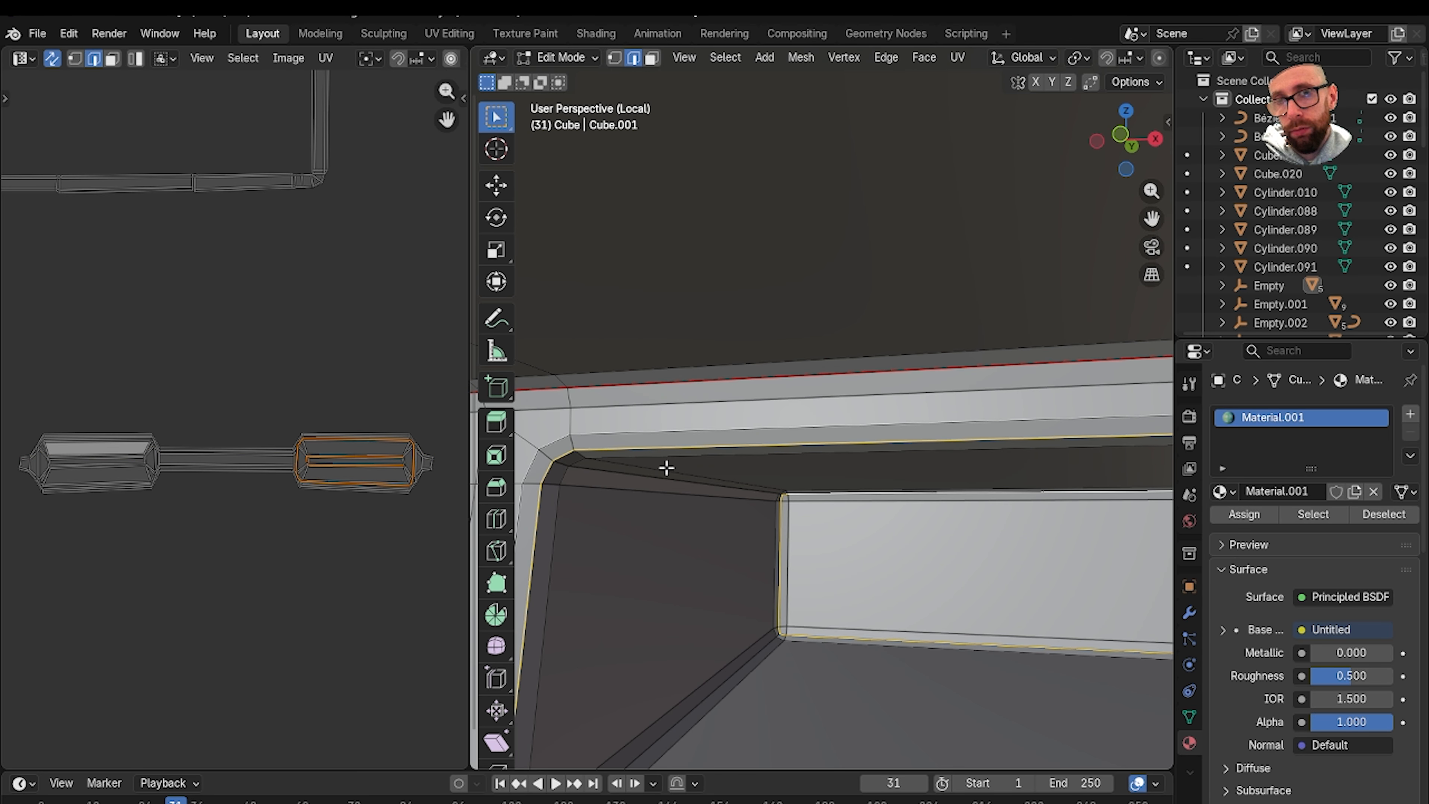
middle_drag(594, 472, 708, 575)
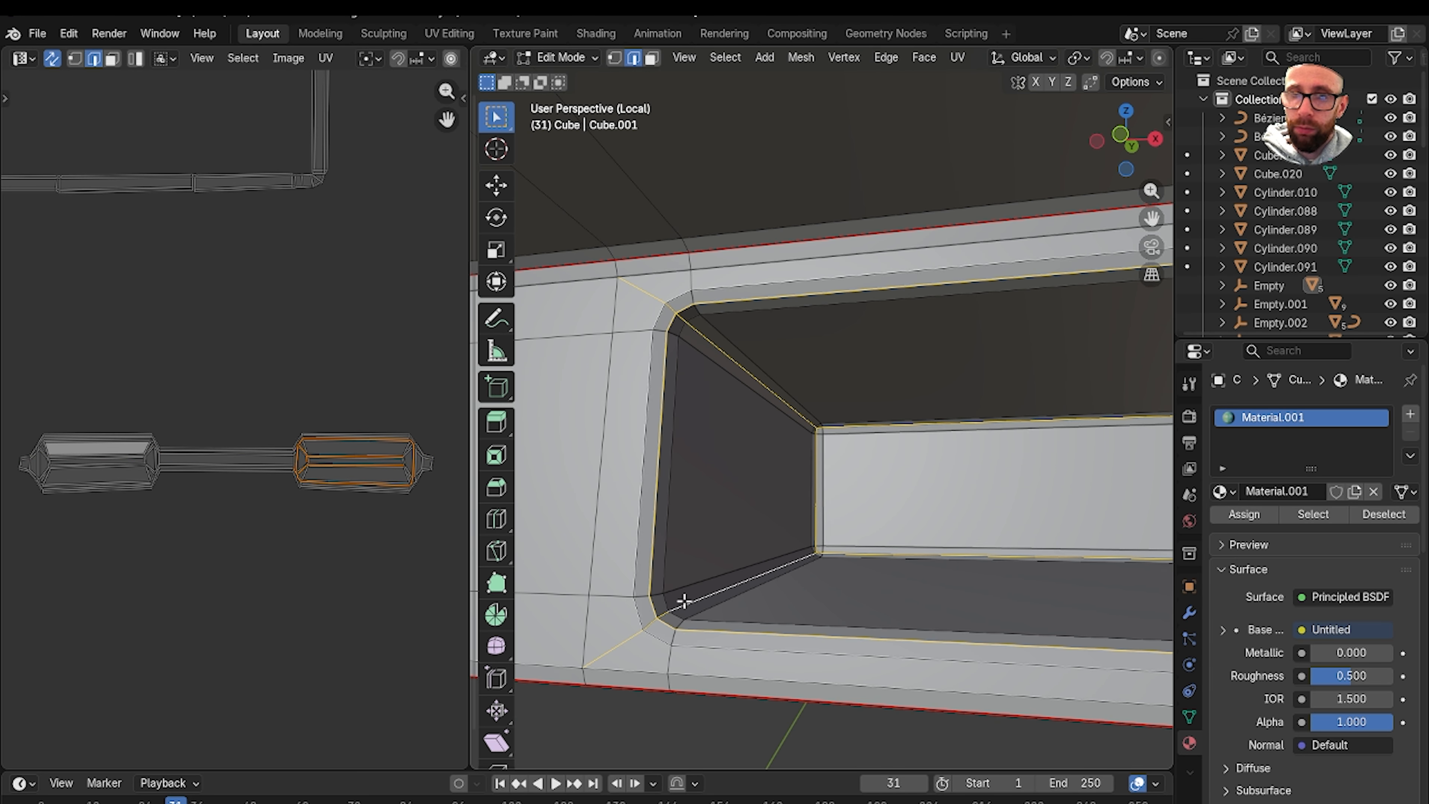
Add the second recess's corner depth edges at its far end and mark the selected edges as seams.
middle_drag(629, 480, 915, 475)
scroll(914, 474, up, 2)
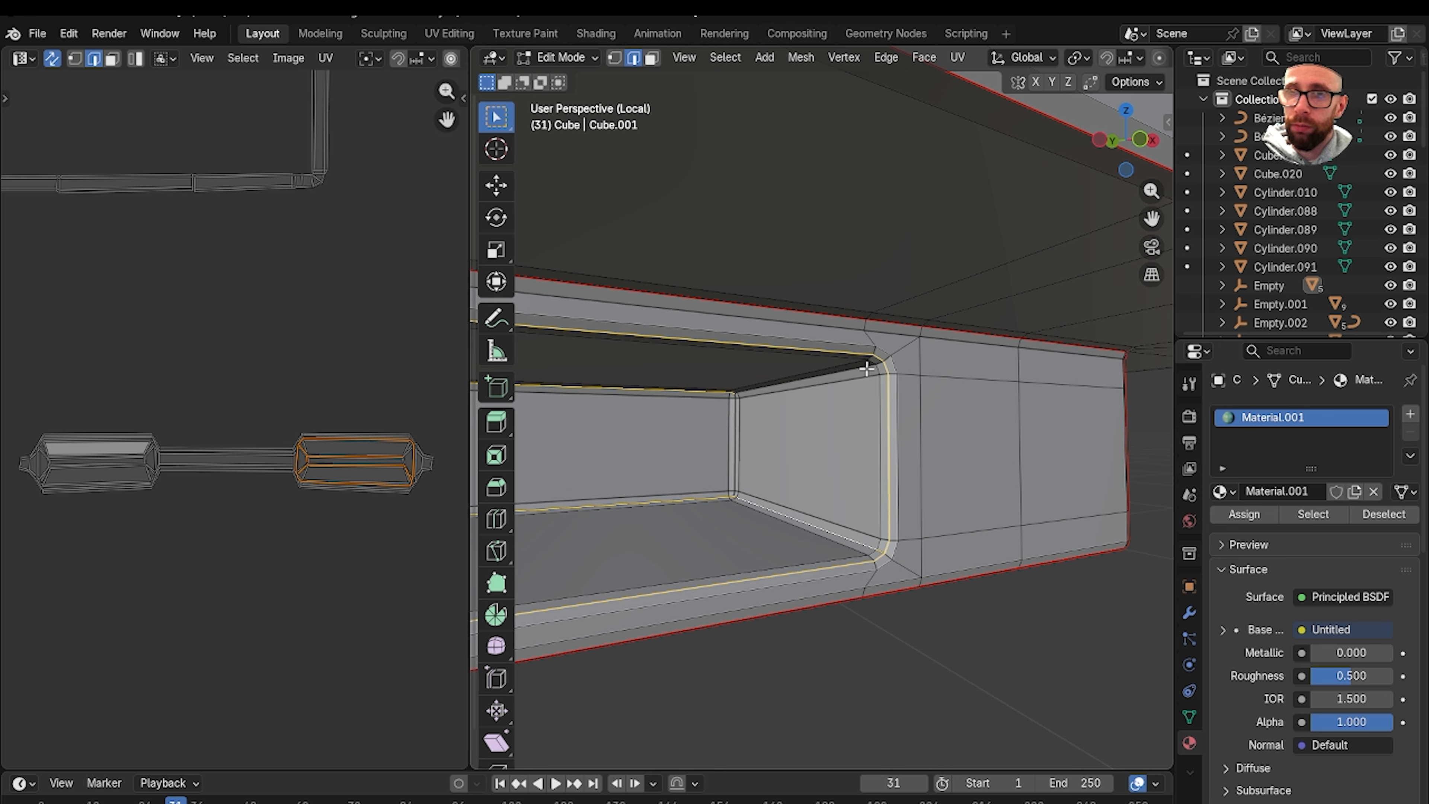
scroll(807, 427, up, 3)
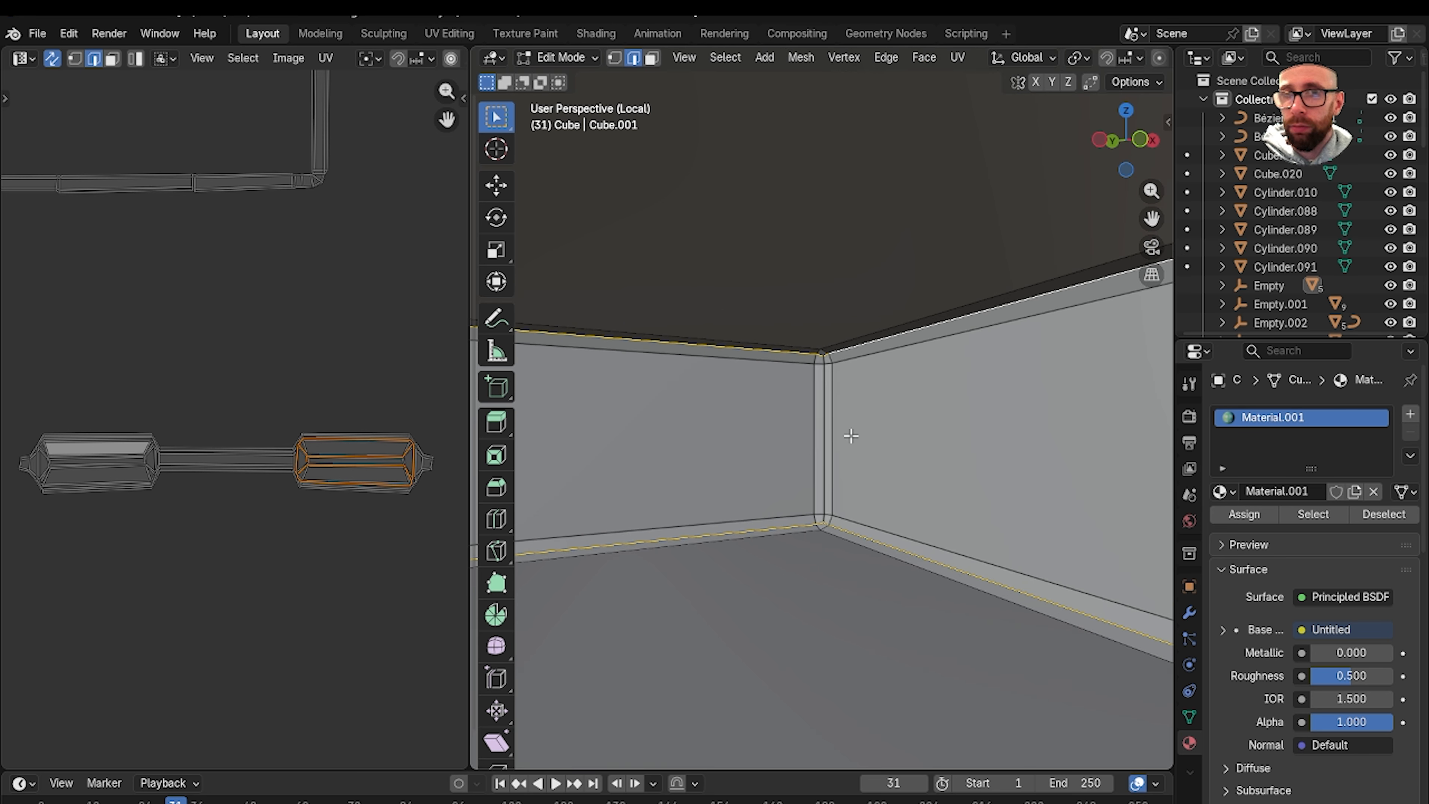
scroll(839, 388, down, 3)
key(ctrl+e)
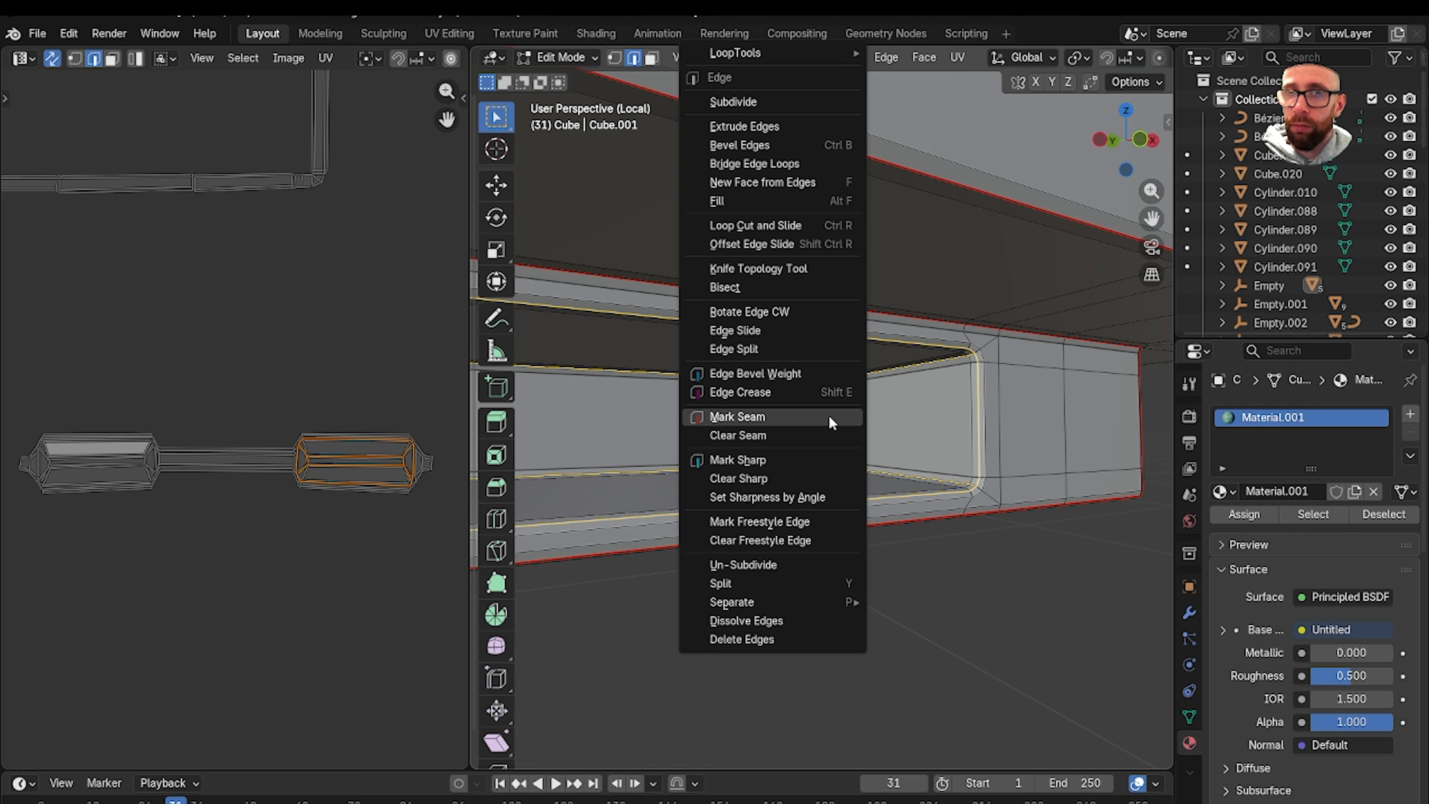
click(829, 417)
middle_drag(829, 418, 768, 466)
Select all faces of the mesh and unwrap them with the Minimum Stretch method.
key(3)
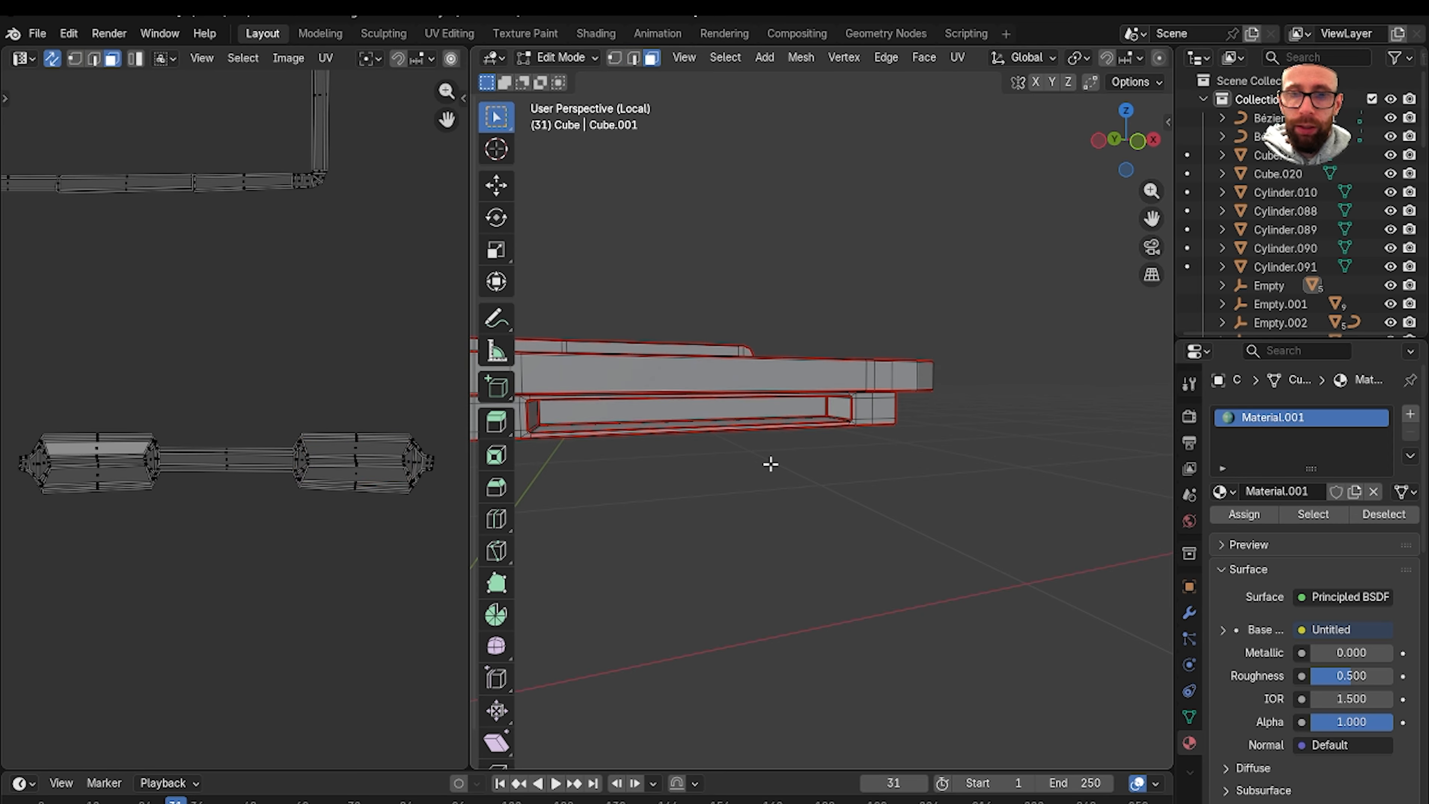
key(a)
key(u)
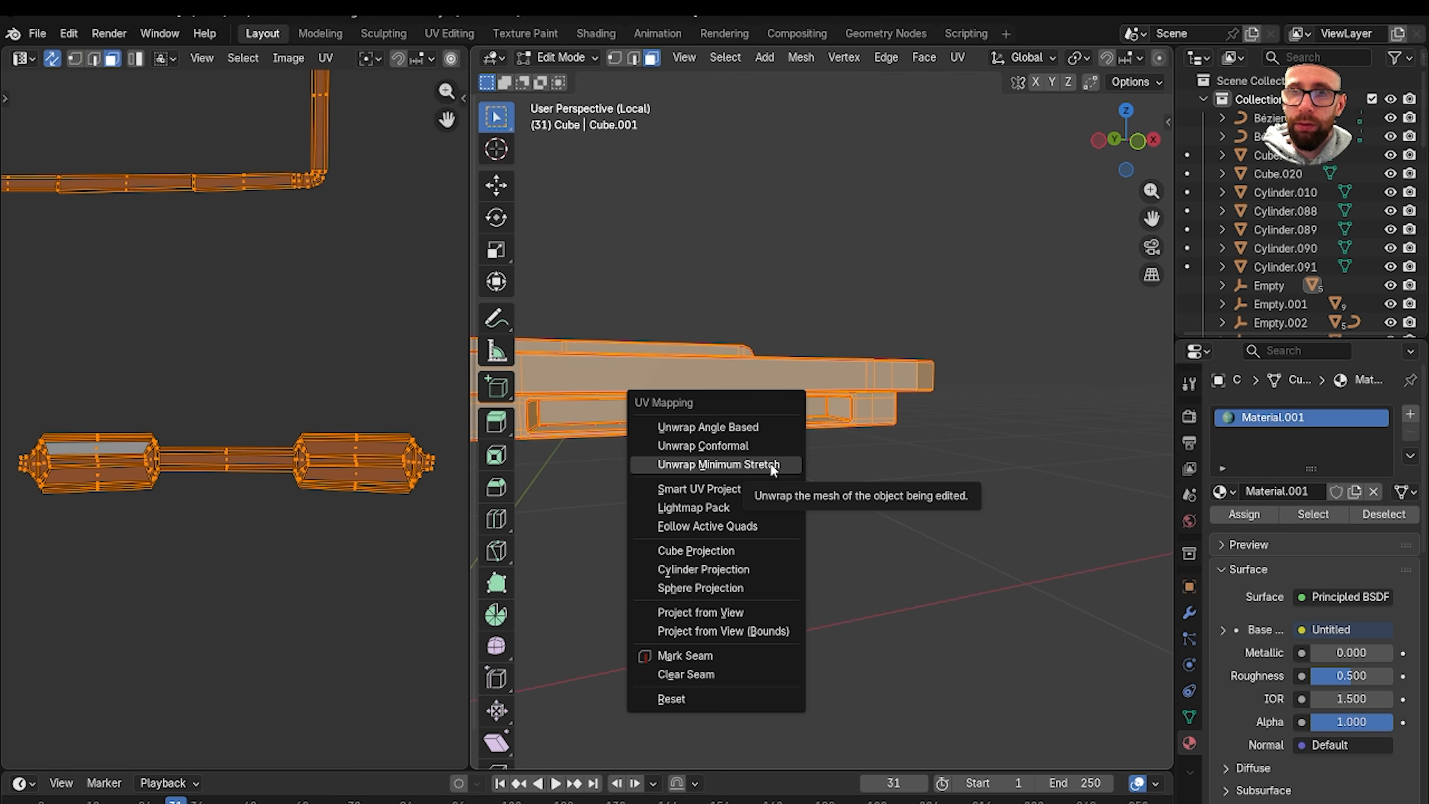
click(770, 464)
key(Tab)
key(Tab)
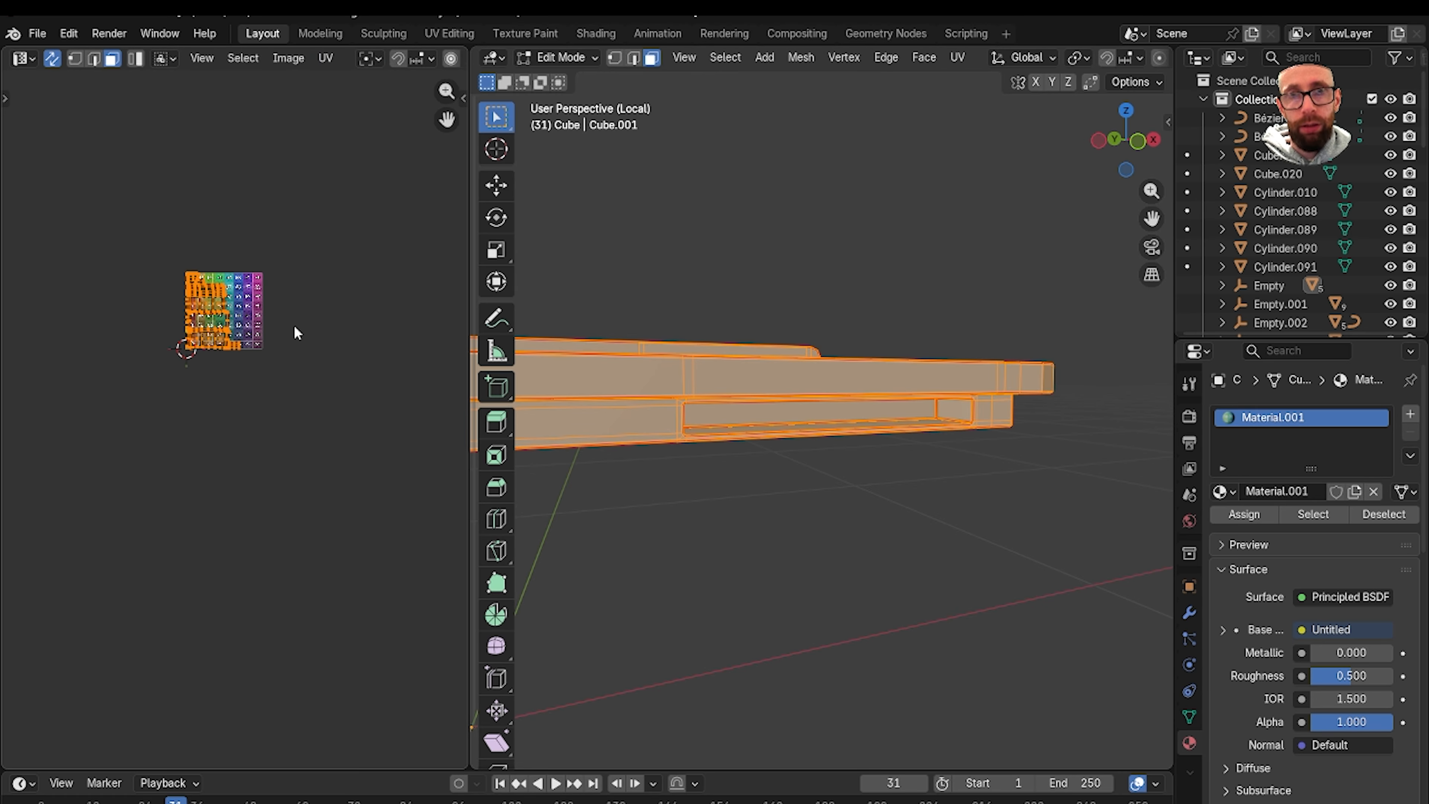
Move all UV islands into the empty space below the checker image and clear the selection.
key(g)
click(303, 485)
scroll(303, 485, up, 6)
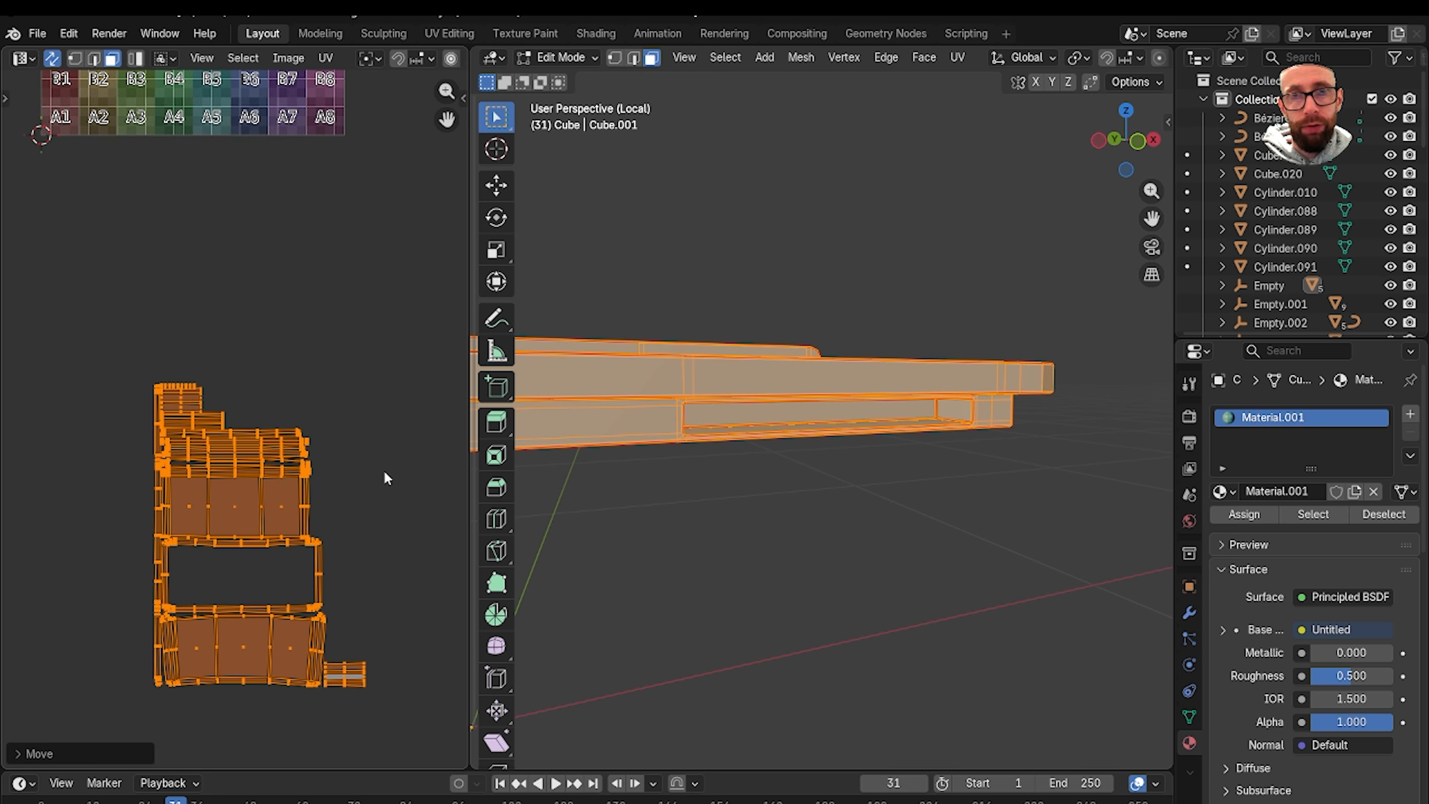
key(alt+a)
scroll(328, 415, up, 2)
scroll(317, 423, down, 3)
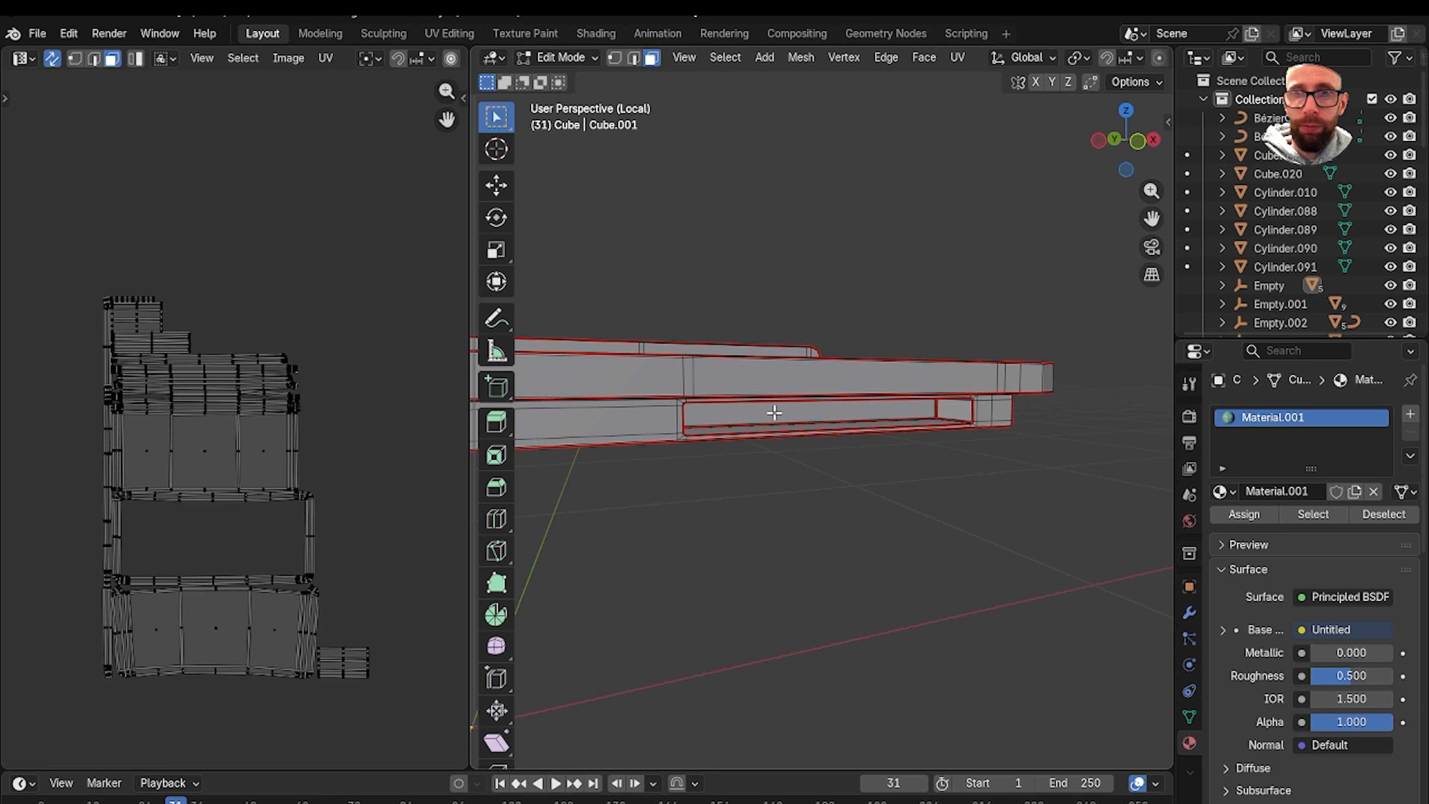
Switch the viewport to Material Preview shading and inspect the checker texture on the tabletop.
middle_drag(774, 412, 868, 353)
scroll(1104, 62, down, 10)
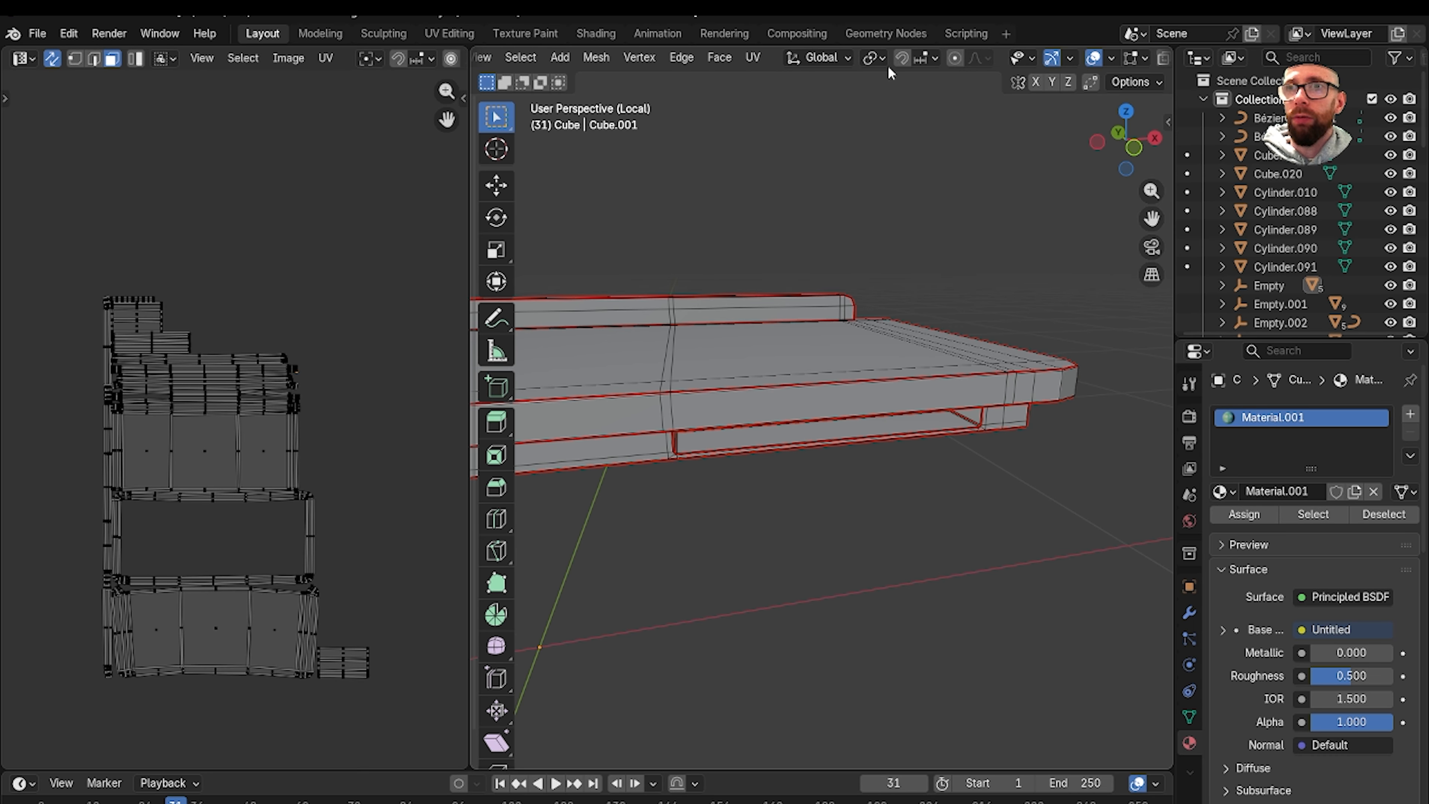
click(1120, 58)
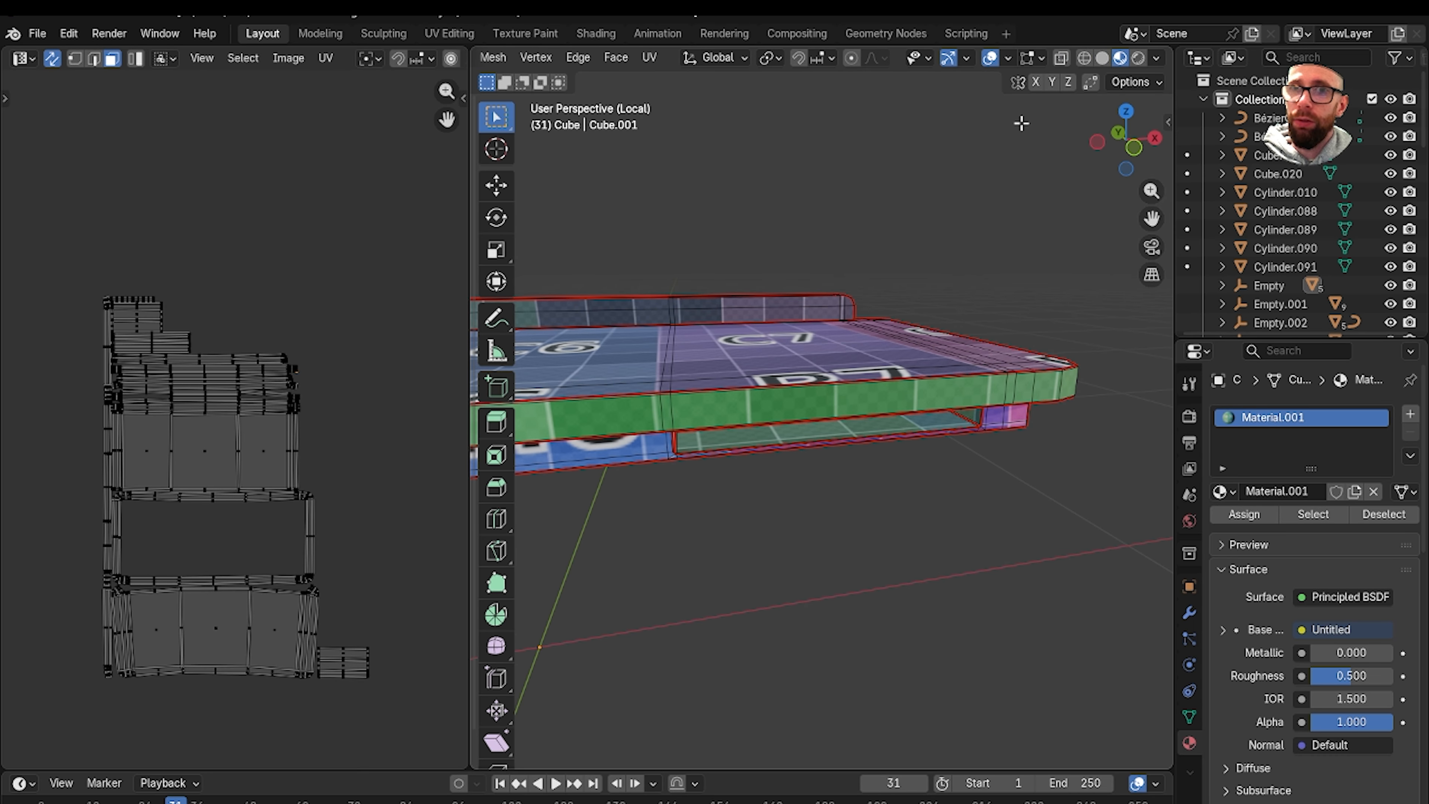
middle_drag(1020, 122, 906, 381)
scroll(896, 298, down, 3)
middle_drag(785, 423, 582, 483)
scroll(711, 388, up, 3)
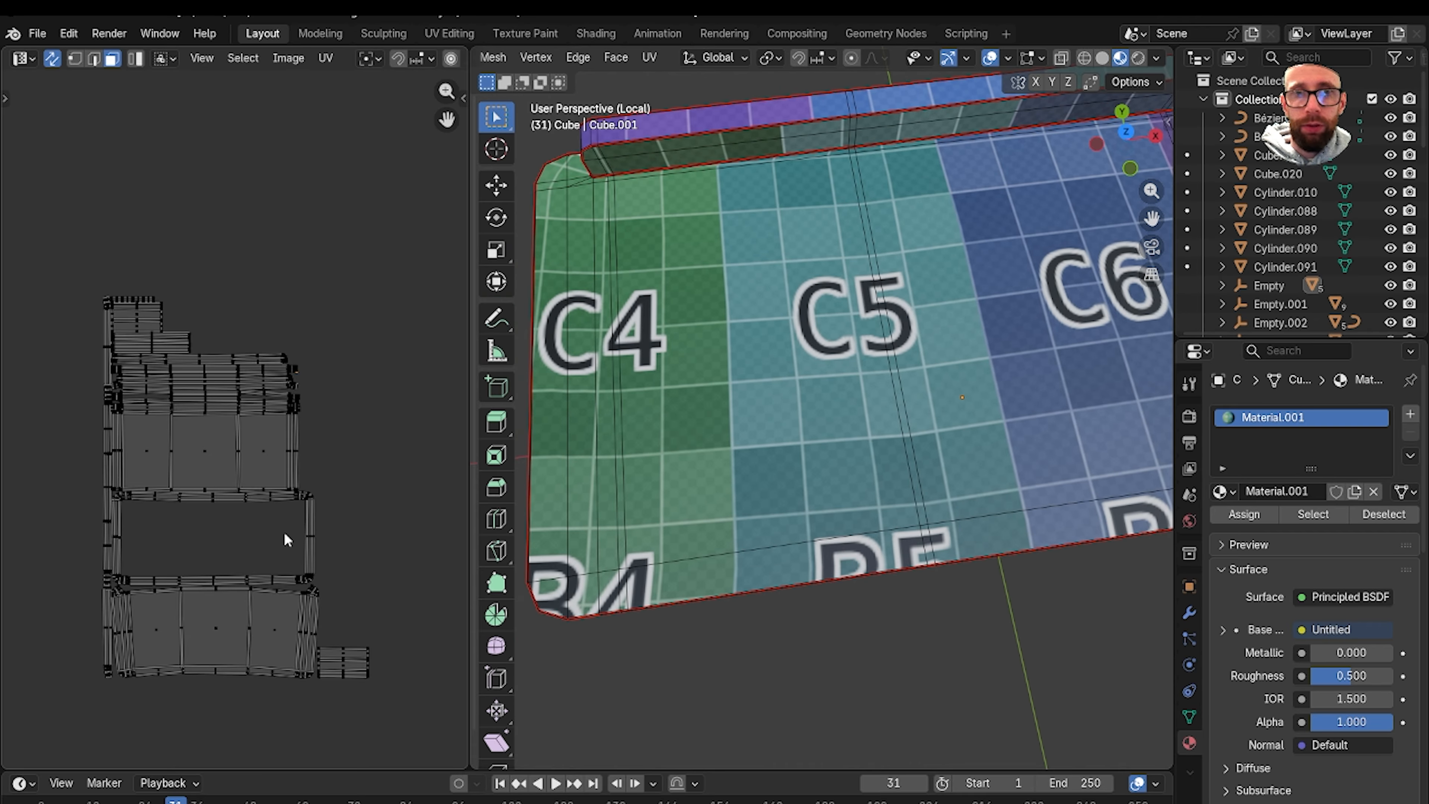
Select the tabletop's entire UV island and move it to clear space above the other islands.
click(224, 629)
key(l)
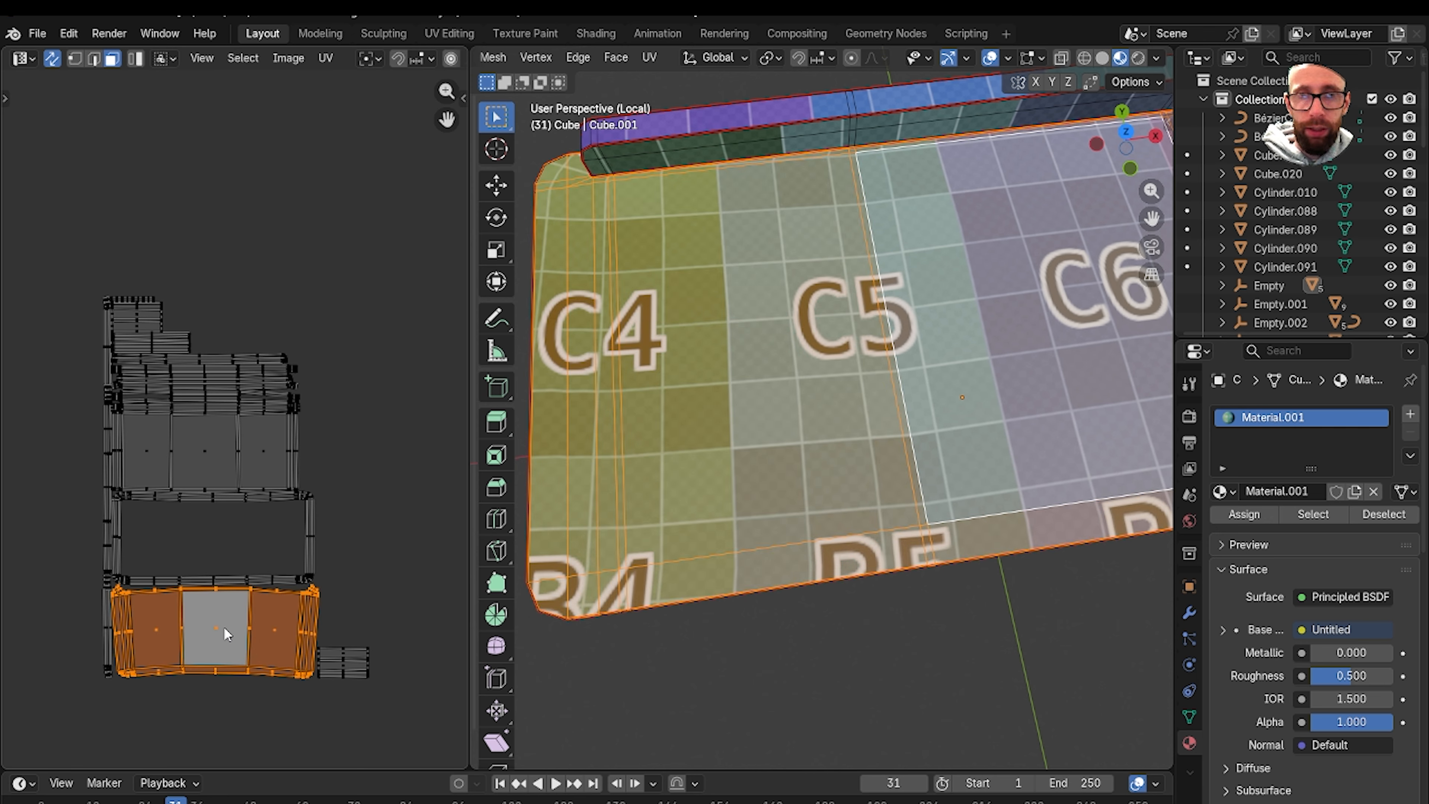
key(g)
click(334, 162)
scroll(334, 163, up, 3)
scroll(309, 302, up, 1)
middle_drag(309, 302, 247, 517)
middle_drag(257, 368, 207, 552)
middle_drag(265, 410, 279, 519)
scroll(286, 447, up, 2)
Straighten the lower and left edges of the tabletop island's centre quad with Align Auto.
key(1)
click(291, 530)
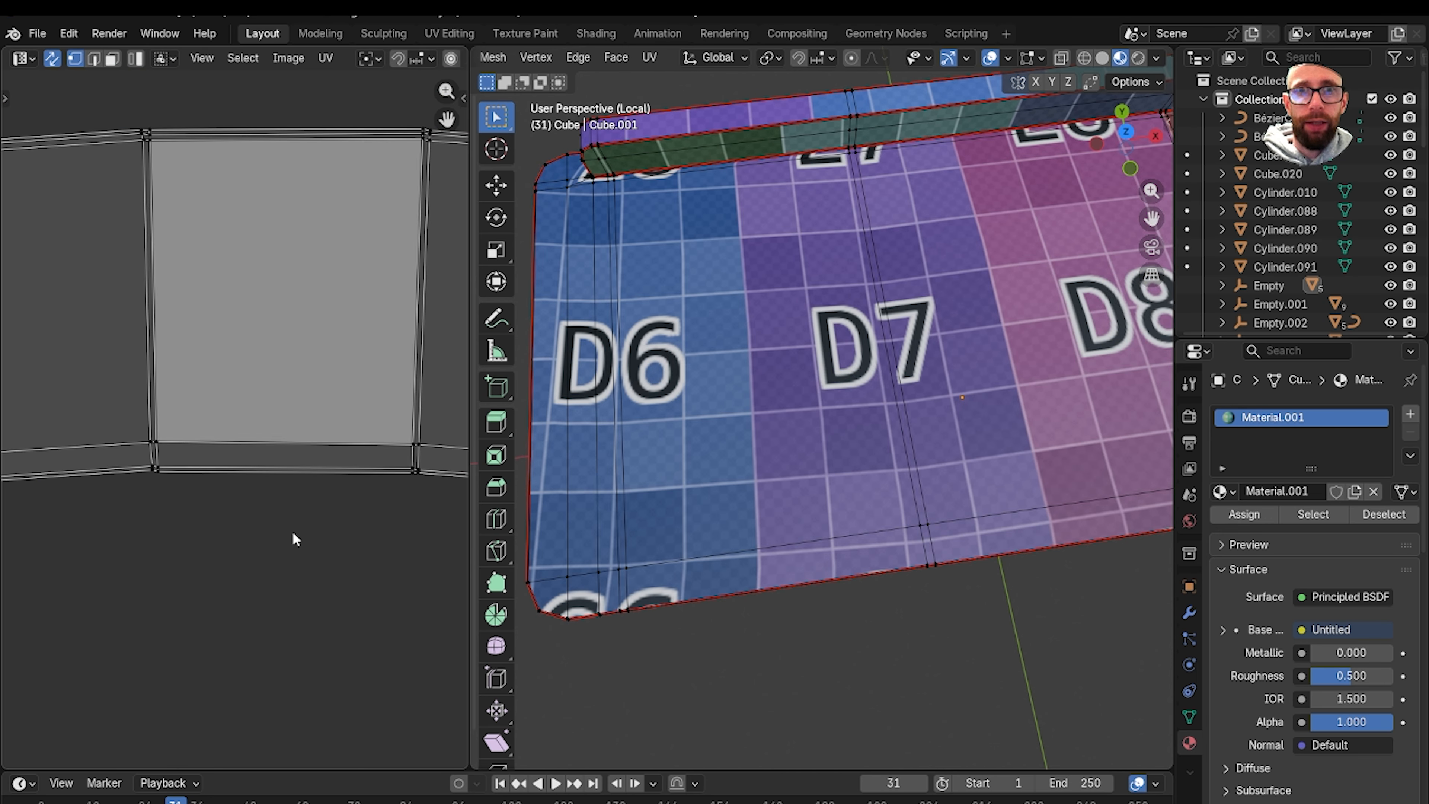
key(2)
click(246, 442)
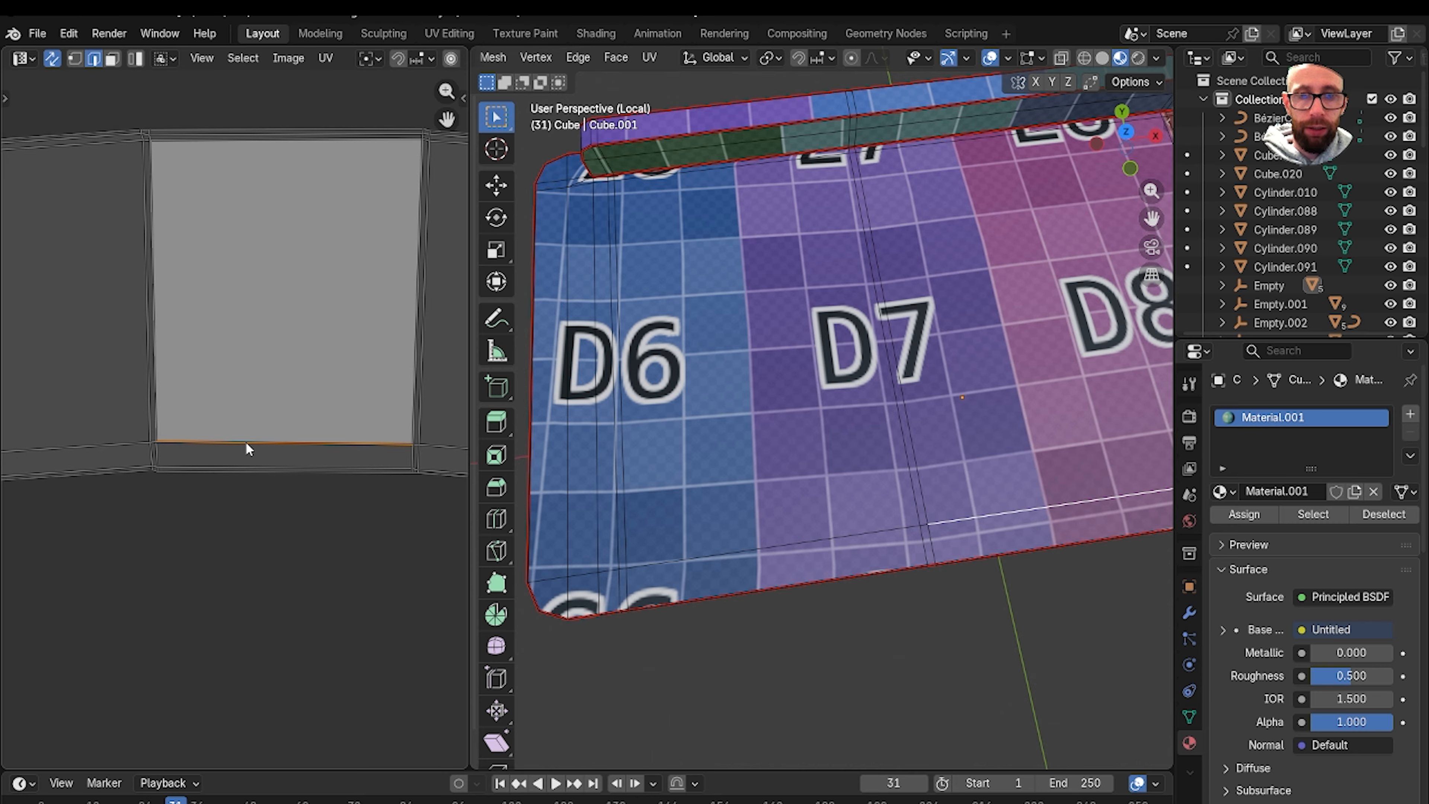
right_click(246, 443)
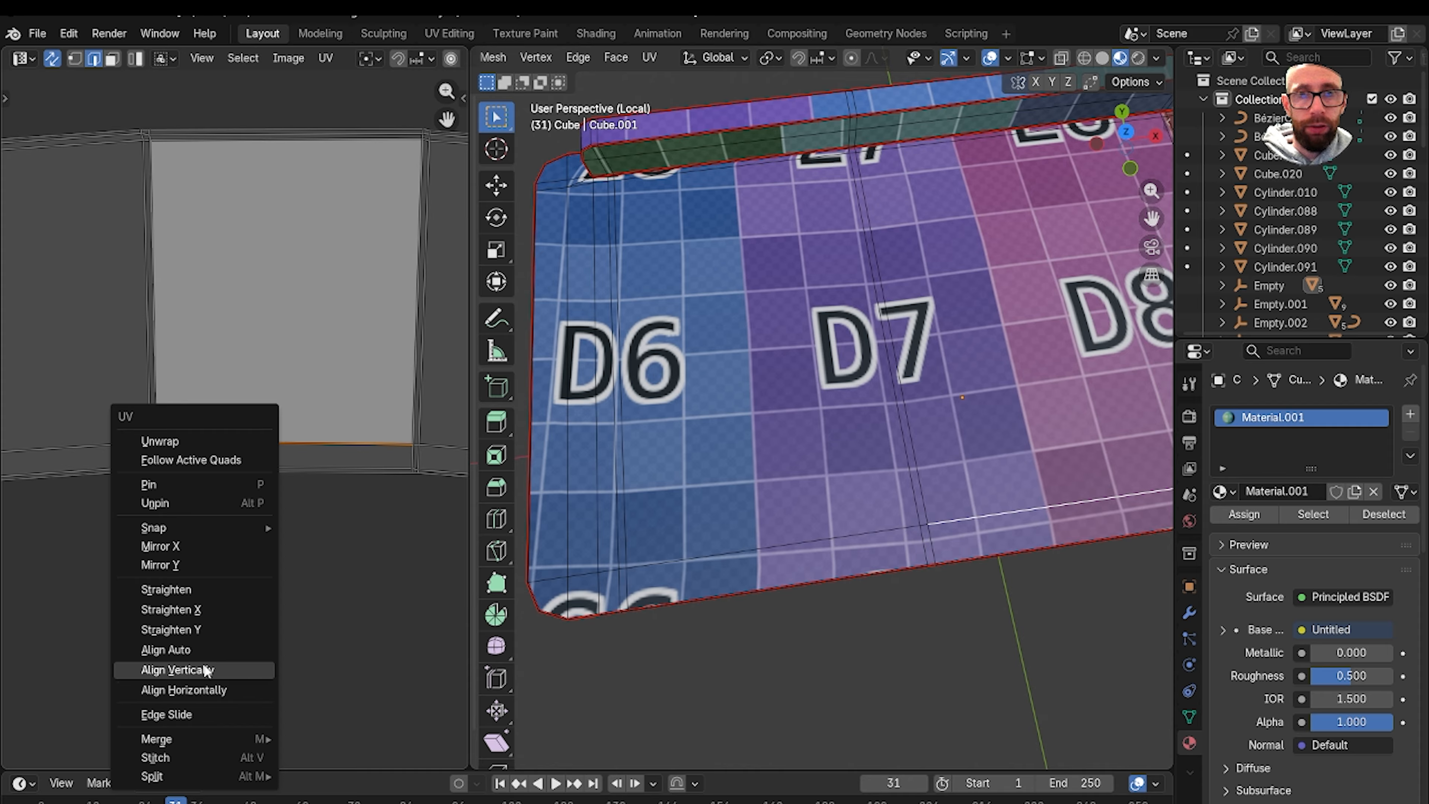
click(247, 650)
click(176, 369)
right_click(180, 369)
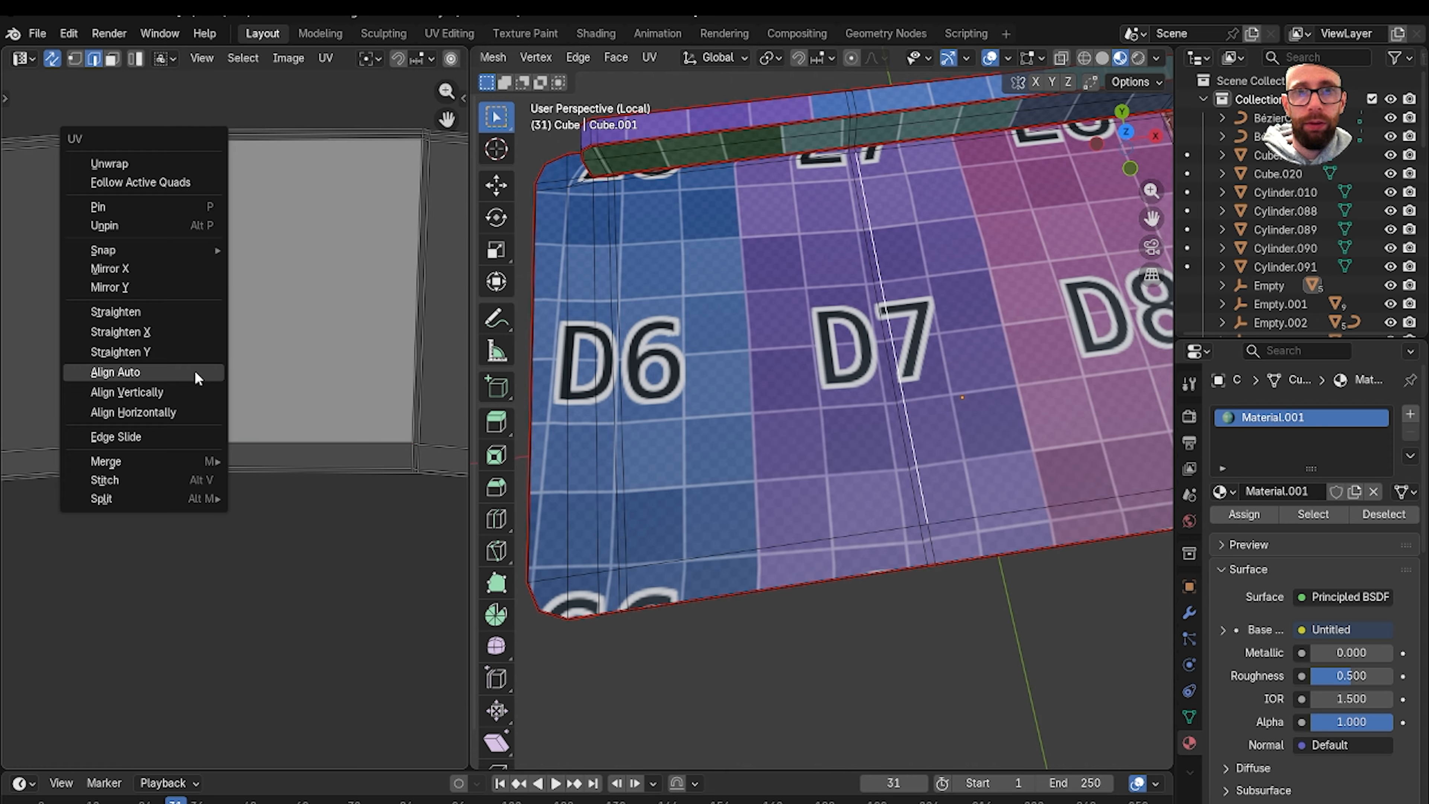
click(194, 369)
Straighten the right and upper edges of the tabletop island's centre quad with Align Auto.
click(397, 352)
right_click(379, 351)
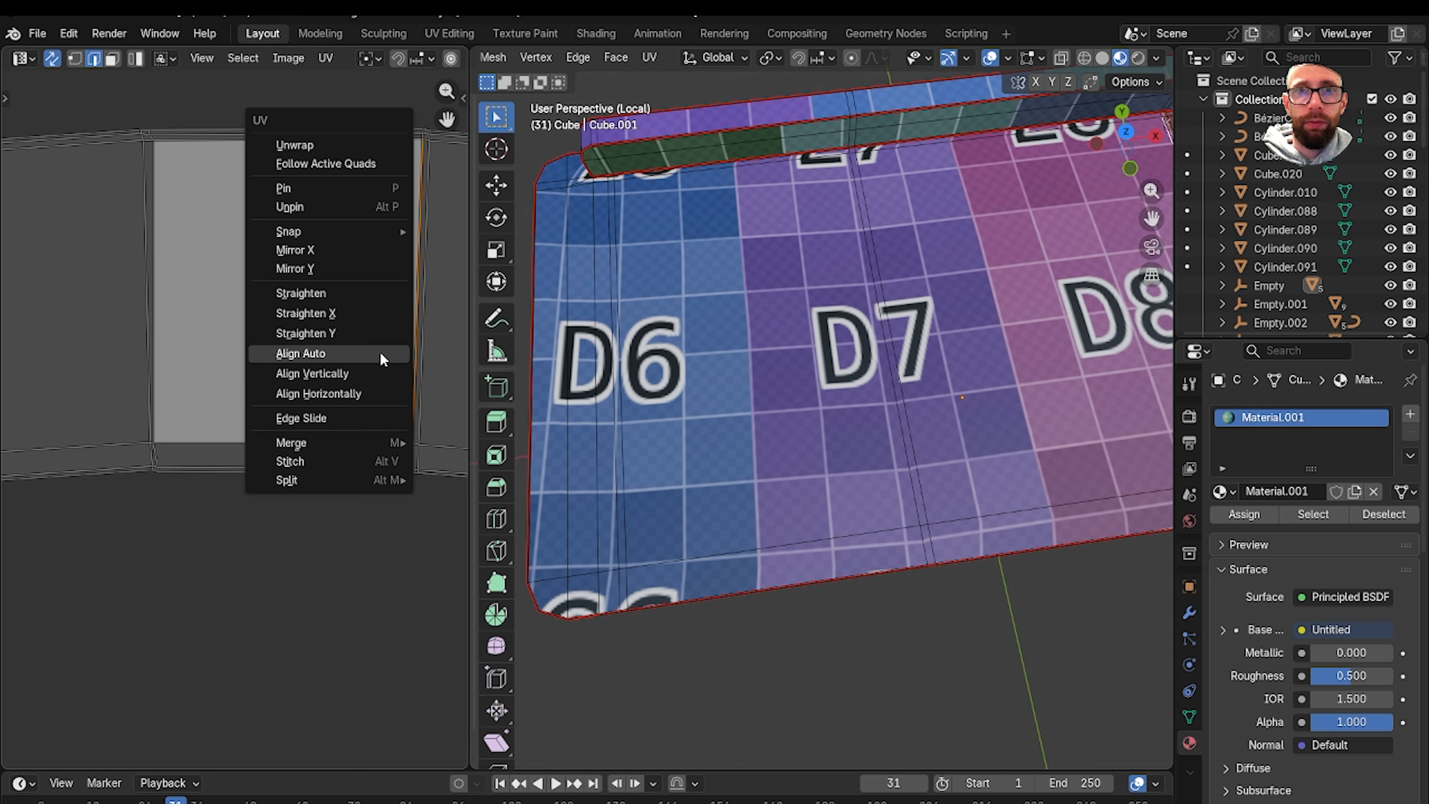
click(380, 352)
click(317, 149)
right_click(318, 149)
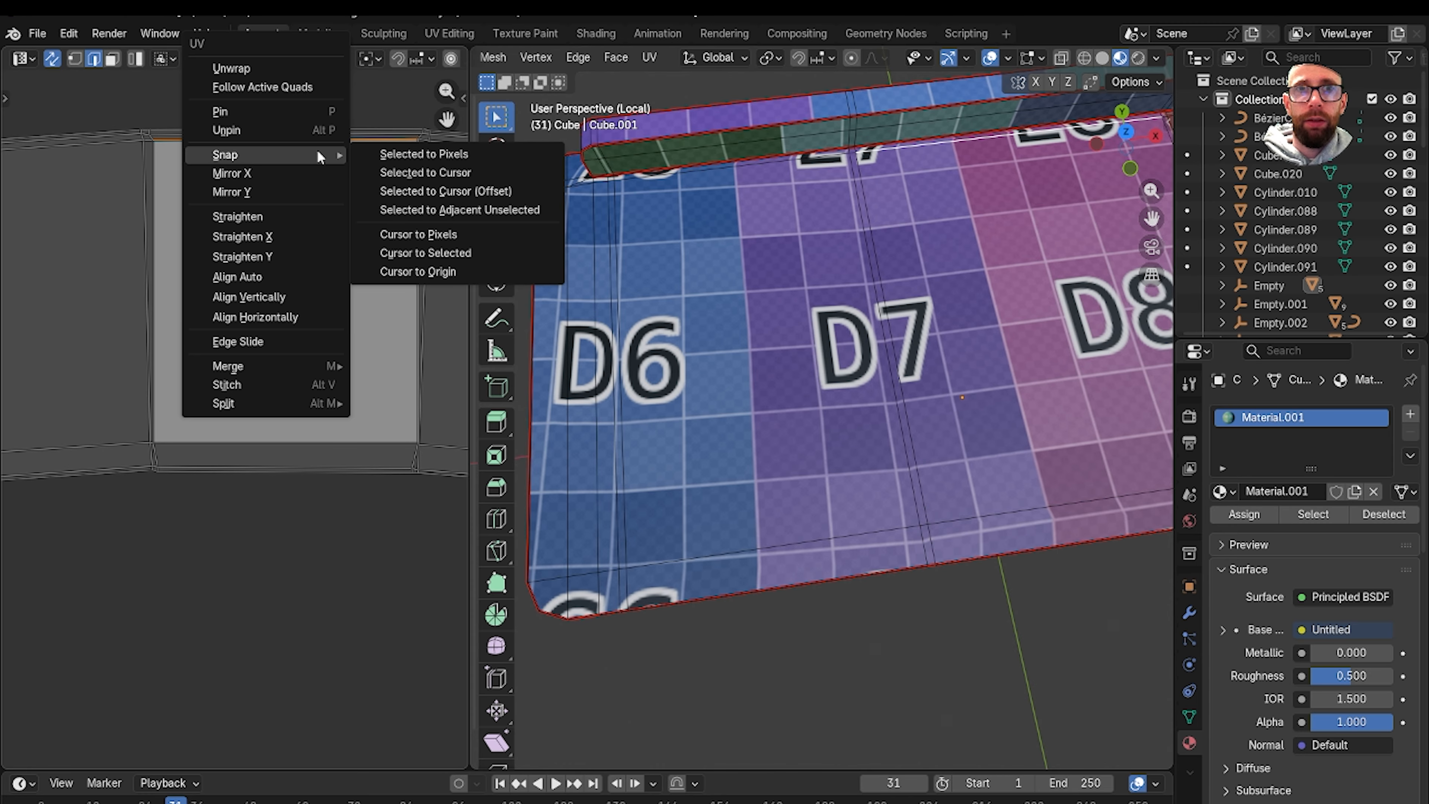
click(285, 278)
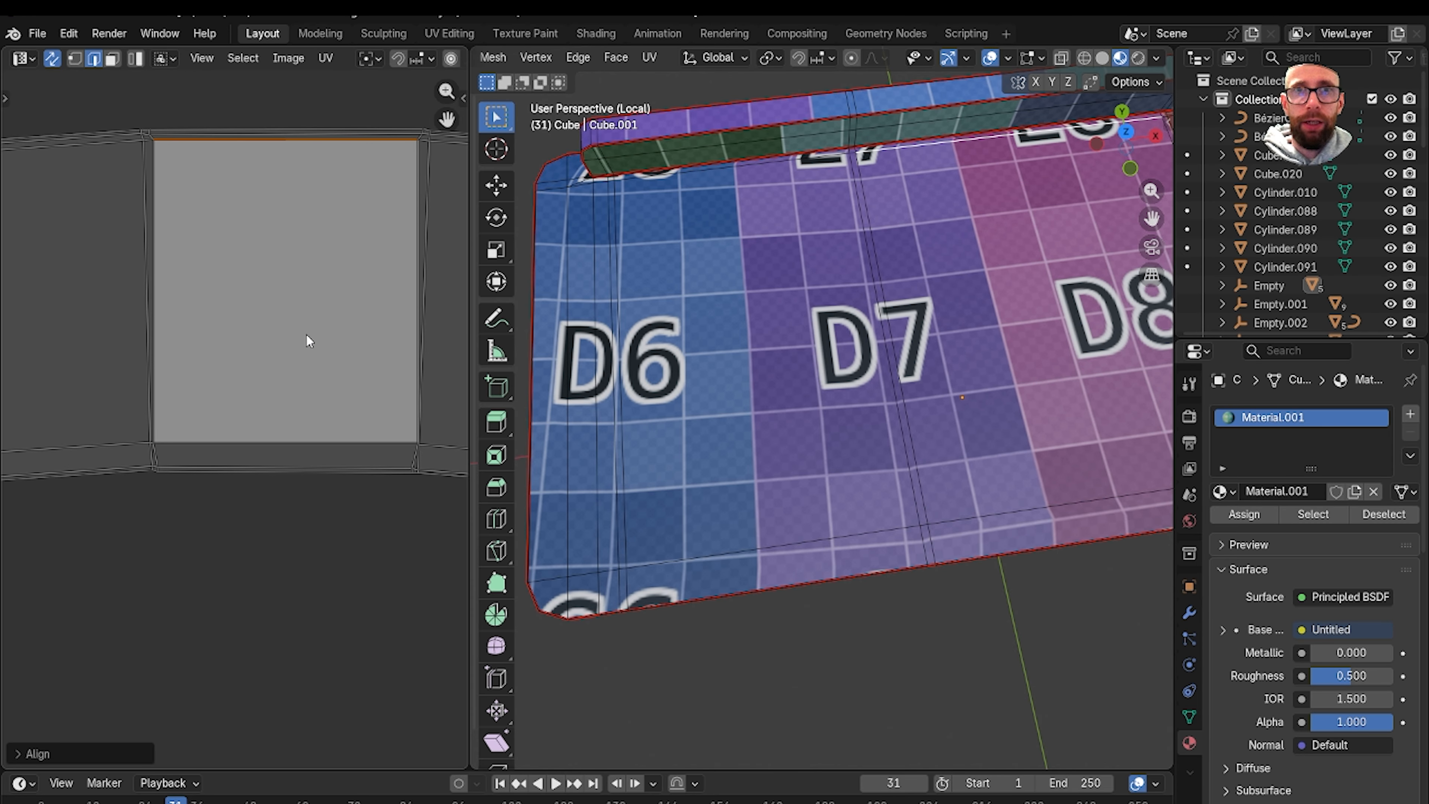
Unwrap the tabletop island with Follow Active Quads using its centre face as the active one, and deselect it.
key(3)
click(304, 332)
key(a)
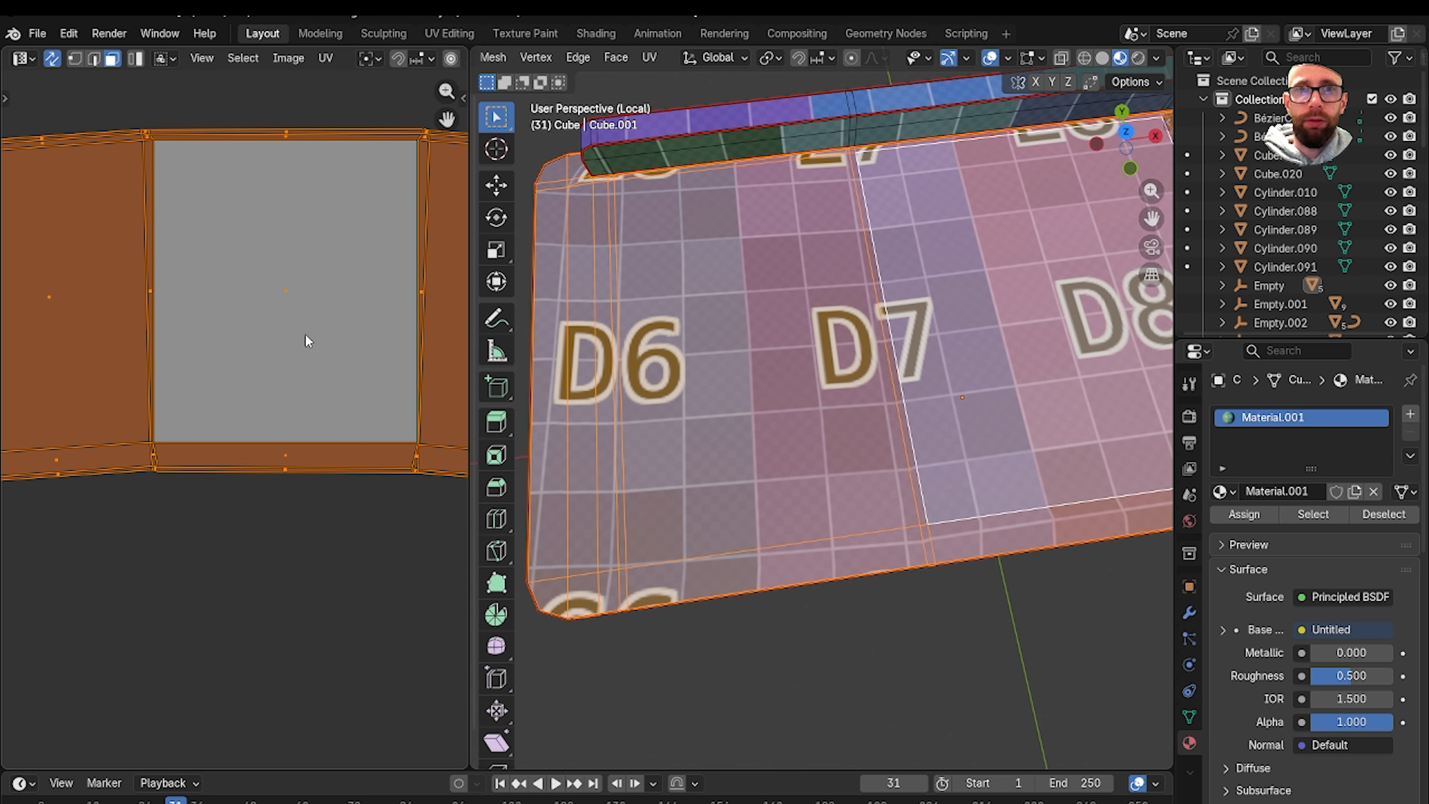
right_click(305, 333)
click(283, 145)
scroll(258, 288, down, 4)
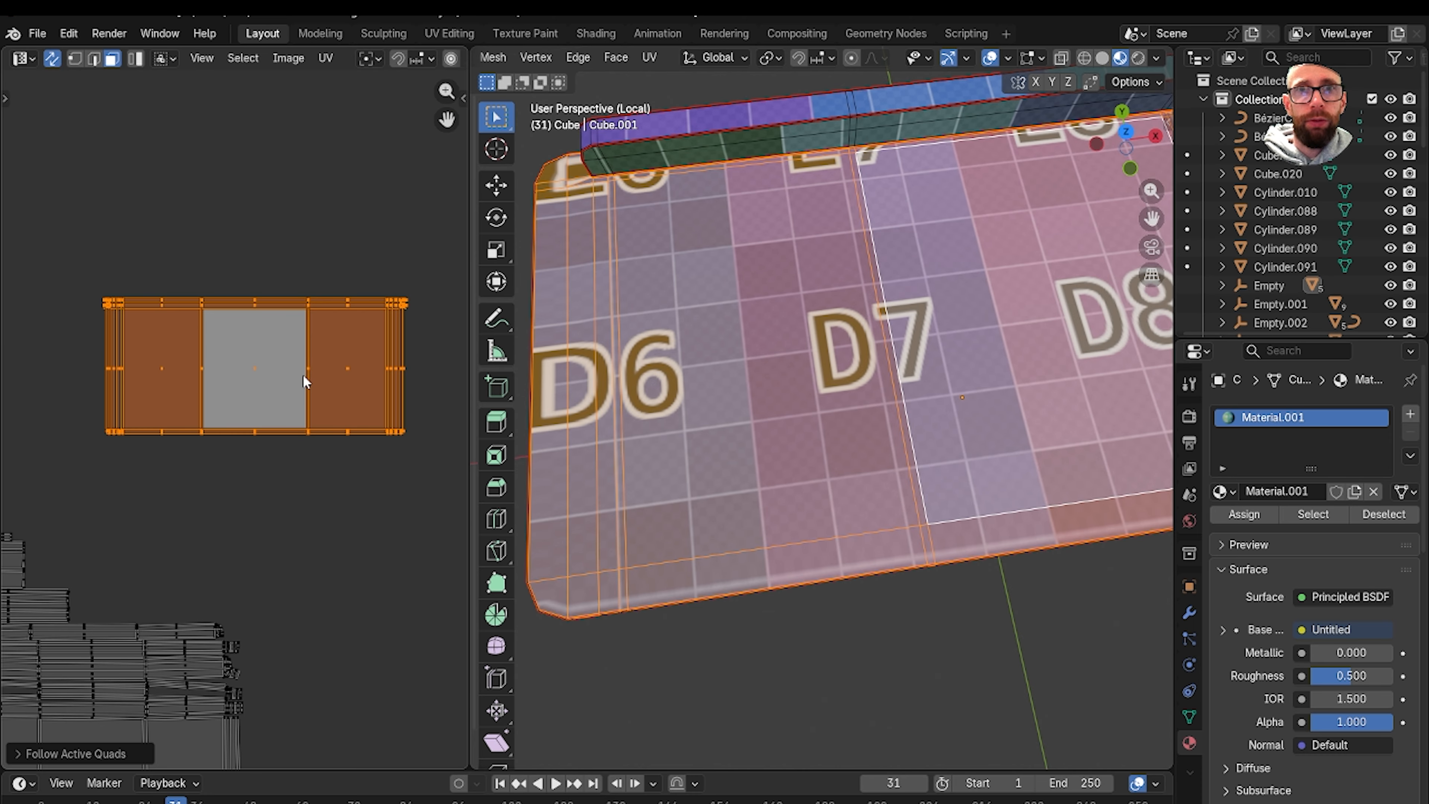
click(405, 496)
Check the checker texture on the tabletop and select a large face on the block's underside to locate its UV island.
scroll(765, 405, down, 6)
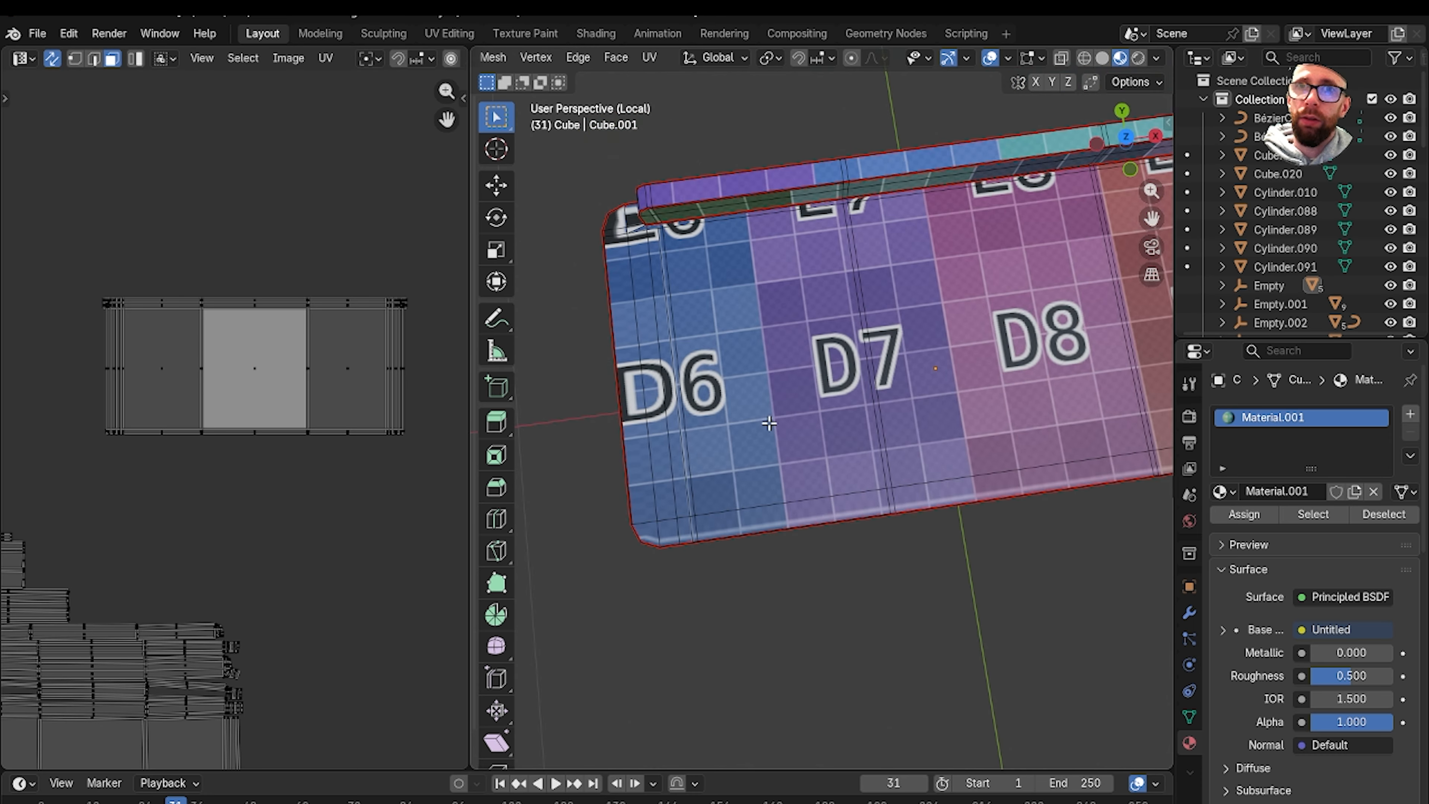
mouse_move(828, 392)
middle_down()
mouse_move(805, 107)
mouse_move(837, 393)
middle_up()
scroll(845, 426, up, 5)
scroll(799, 422, down, 2)
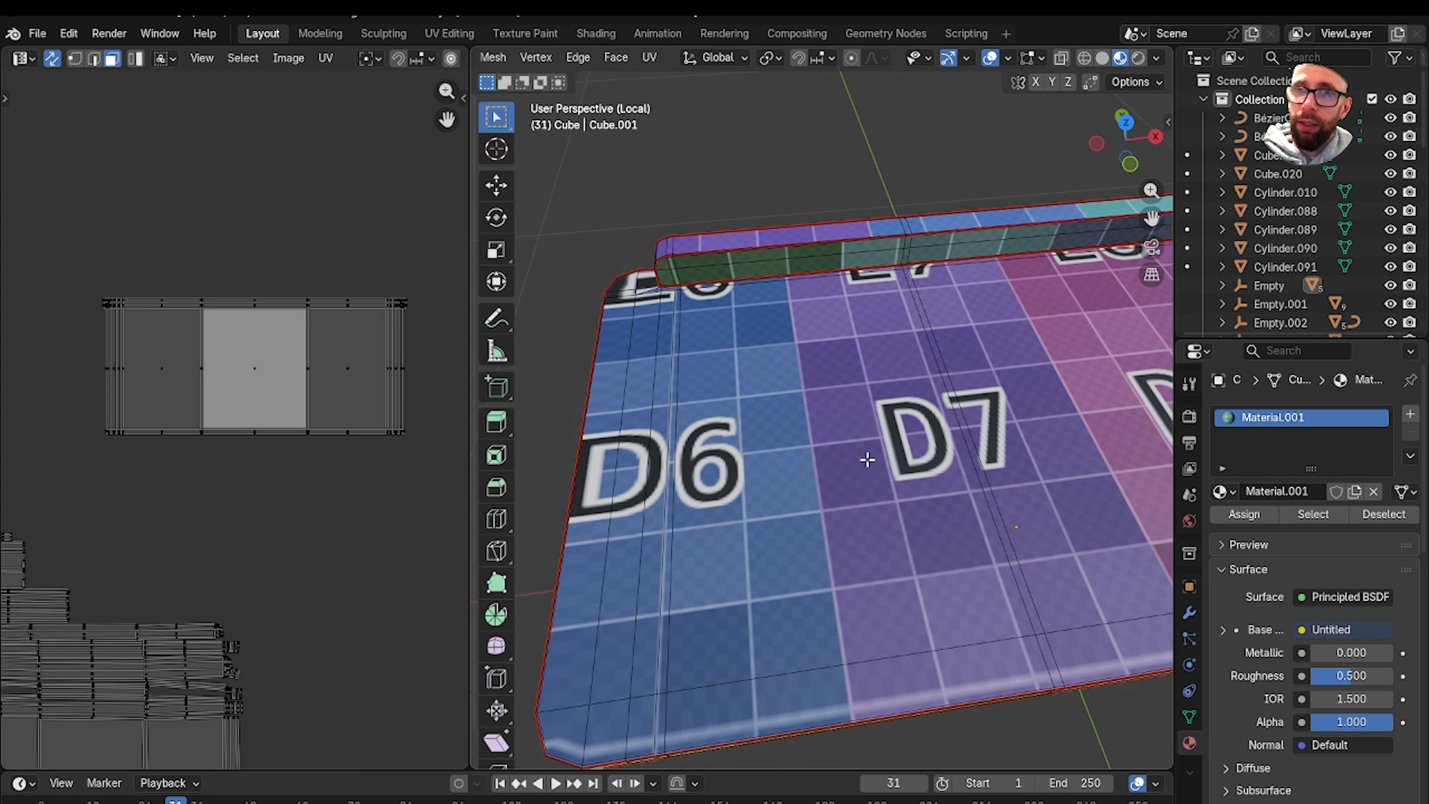
middle_drag(864, 456, 775, 264)
click(766, 521)
scroll(283, 536, down, 4)
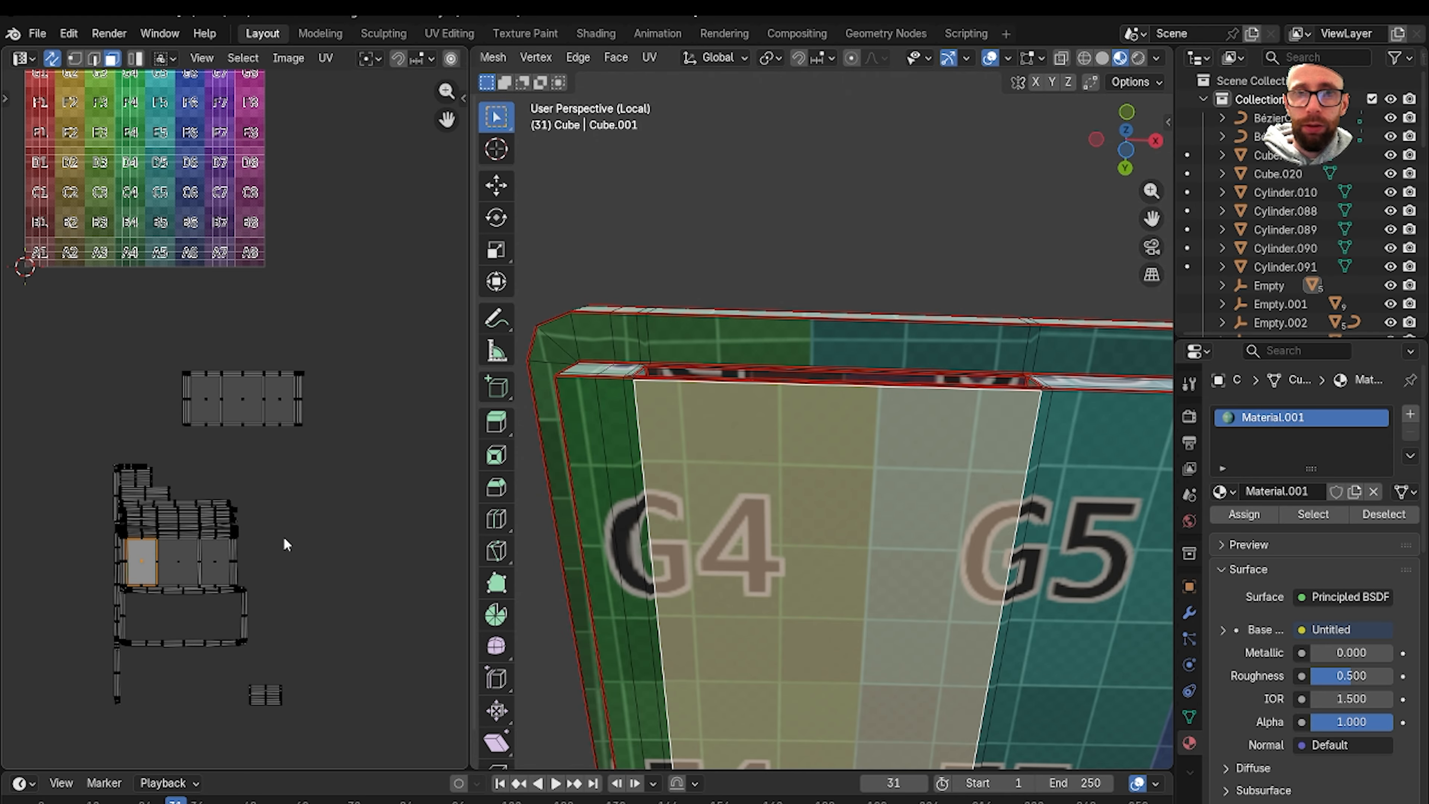
middle_drag(284, 536, 338, 463)
scroll(270, 490, up, 4)
scroll(256, 539, down, 3)
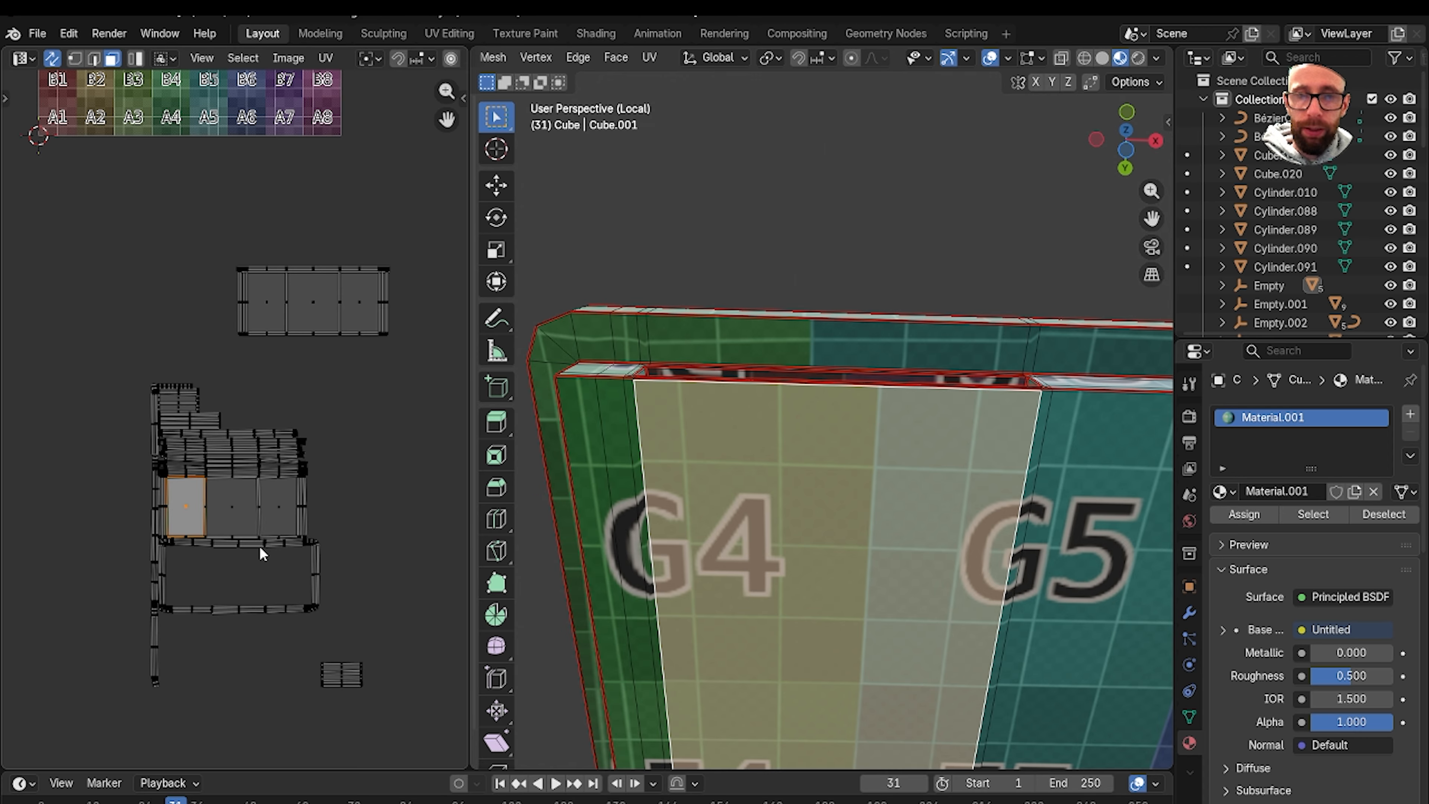
key(g)
key(Escape)
Select the underside panel's entire UV island from its centre face and move it clear of the stacked islands.
click(232, 509)
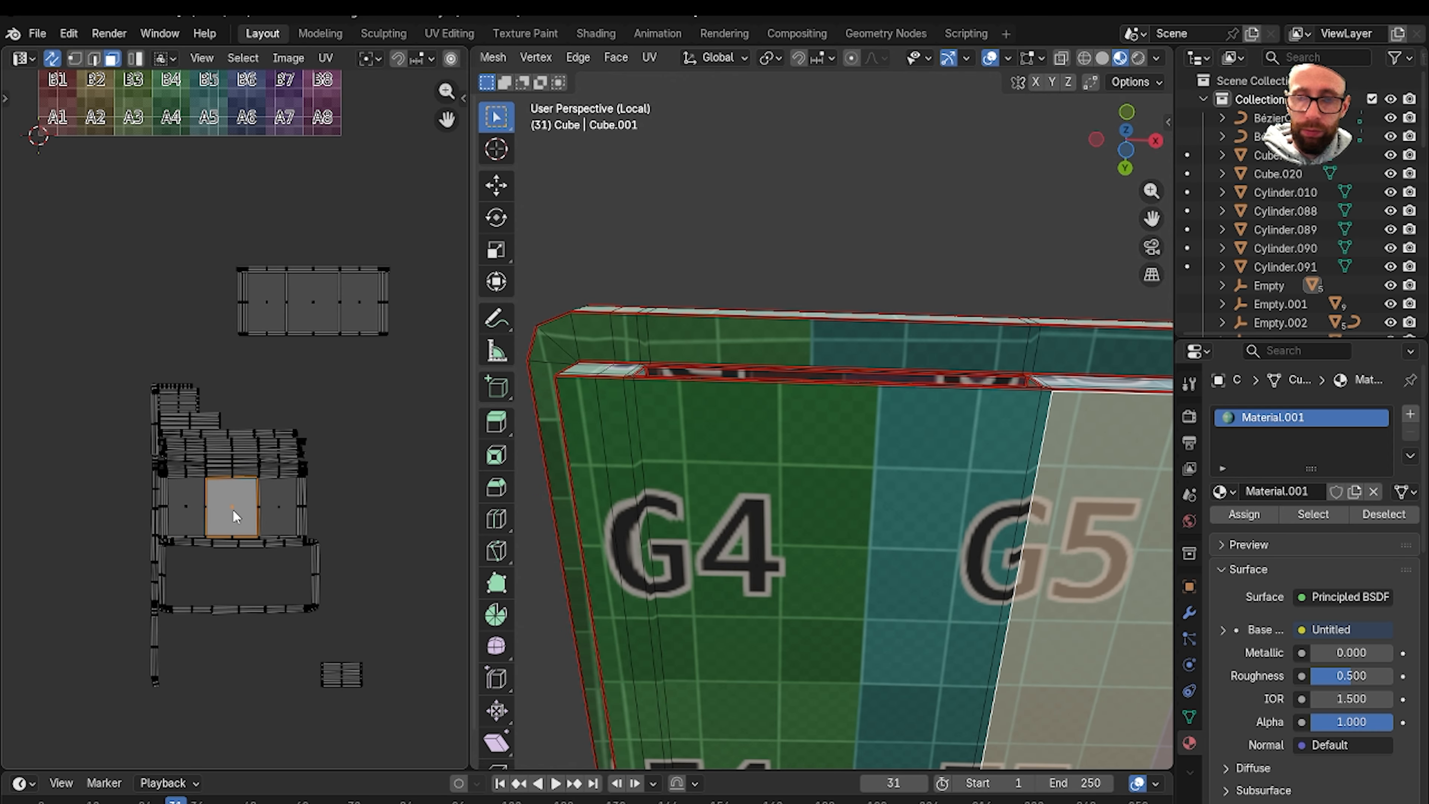
key(l)
key(g)
click(255, 368)
scroll(256, 371, up, 7)
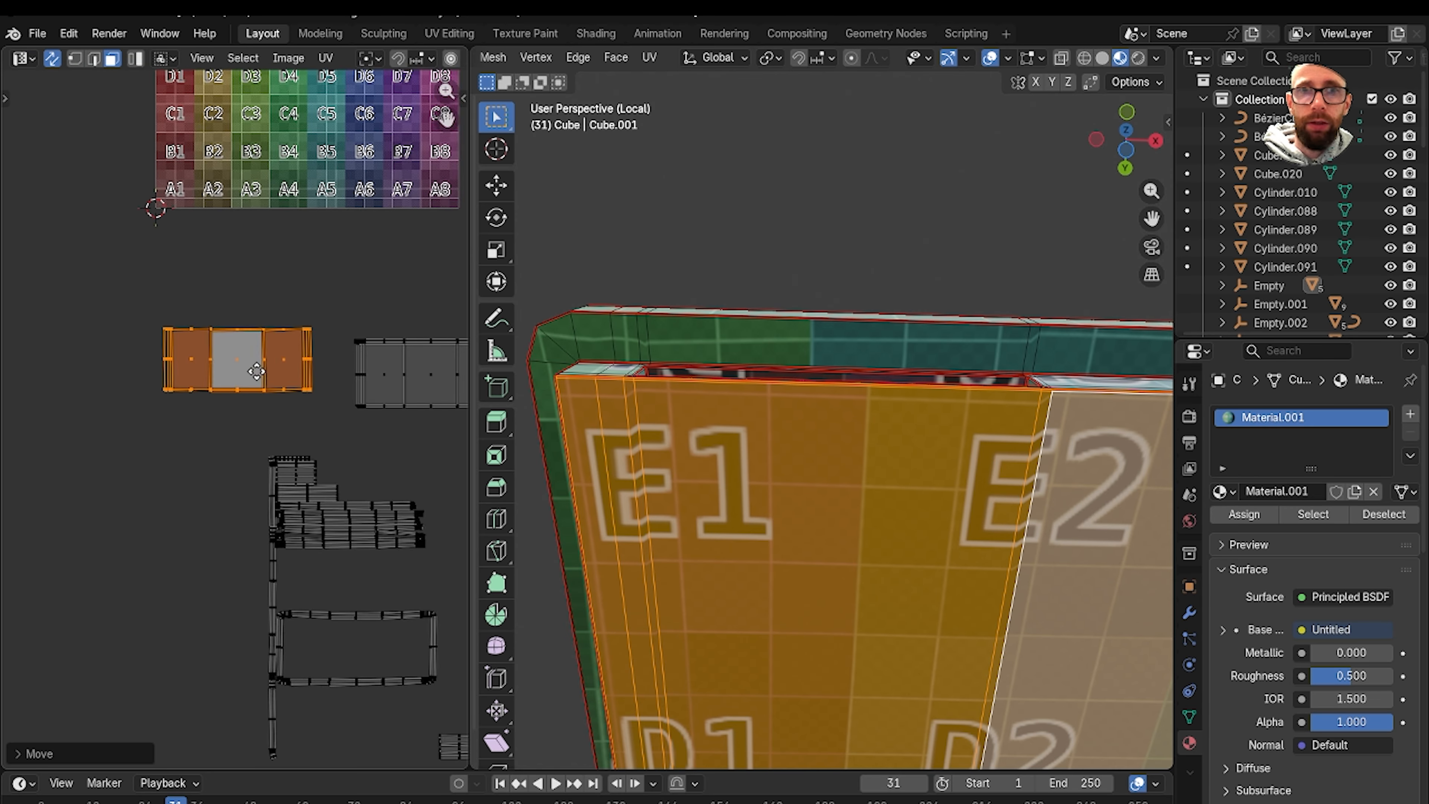
middle_drag(243, 428, 210, 474)
scroll(211, 473, up, 1)
Straighten the upper and left edges of the underside panel's centre UV quad with Align Auto.
key(2)
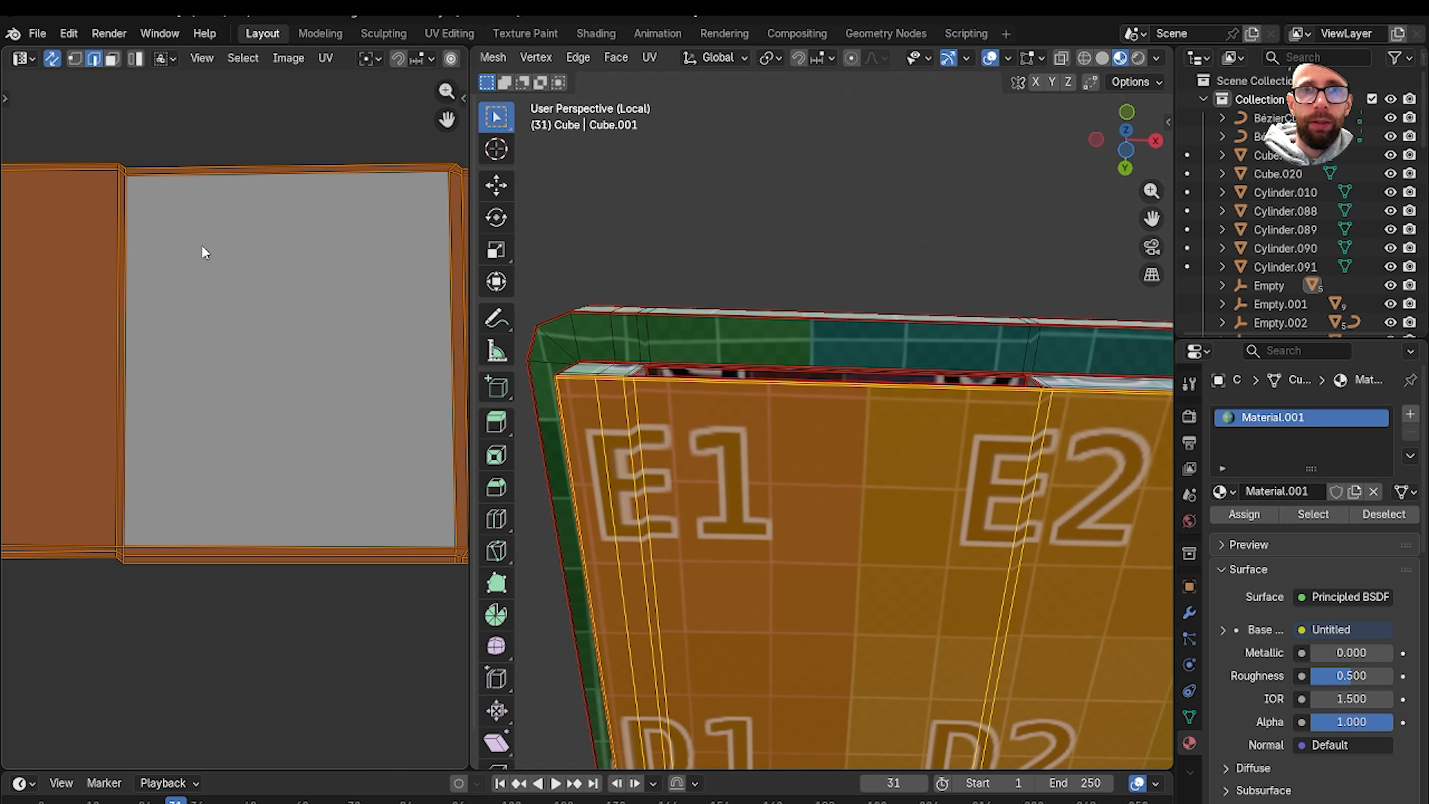
click(181, 189)
right_click(224, 136)
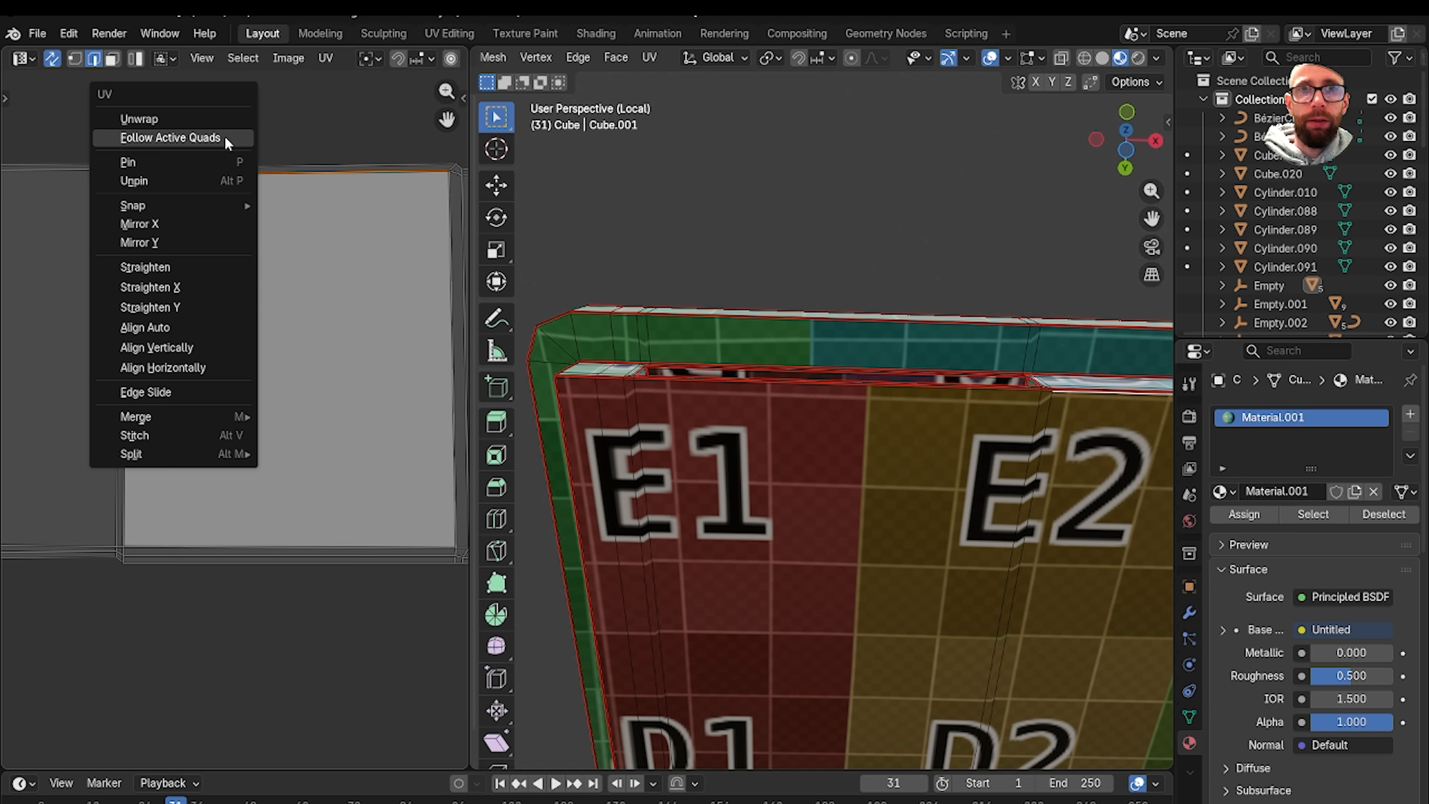
click(183, 329)
click(169, 341)
right_click(207, 355)
click(205, 352)
Straighten the right and lower edges of the underside panel's centre UV quad with Align Auto.
scroll(292, 363, down, 1)
middle_drag(292, 363, 204, 366)
click(315, 361)
right_click(288, 358)
click(287, 360)
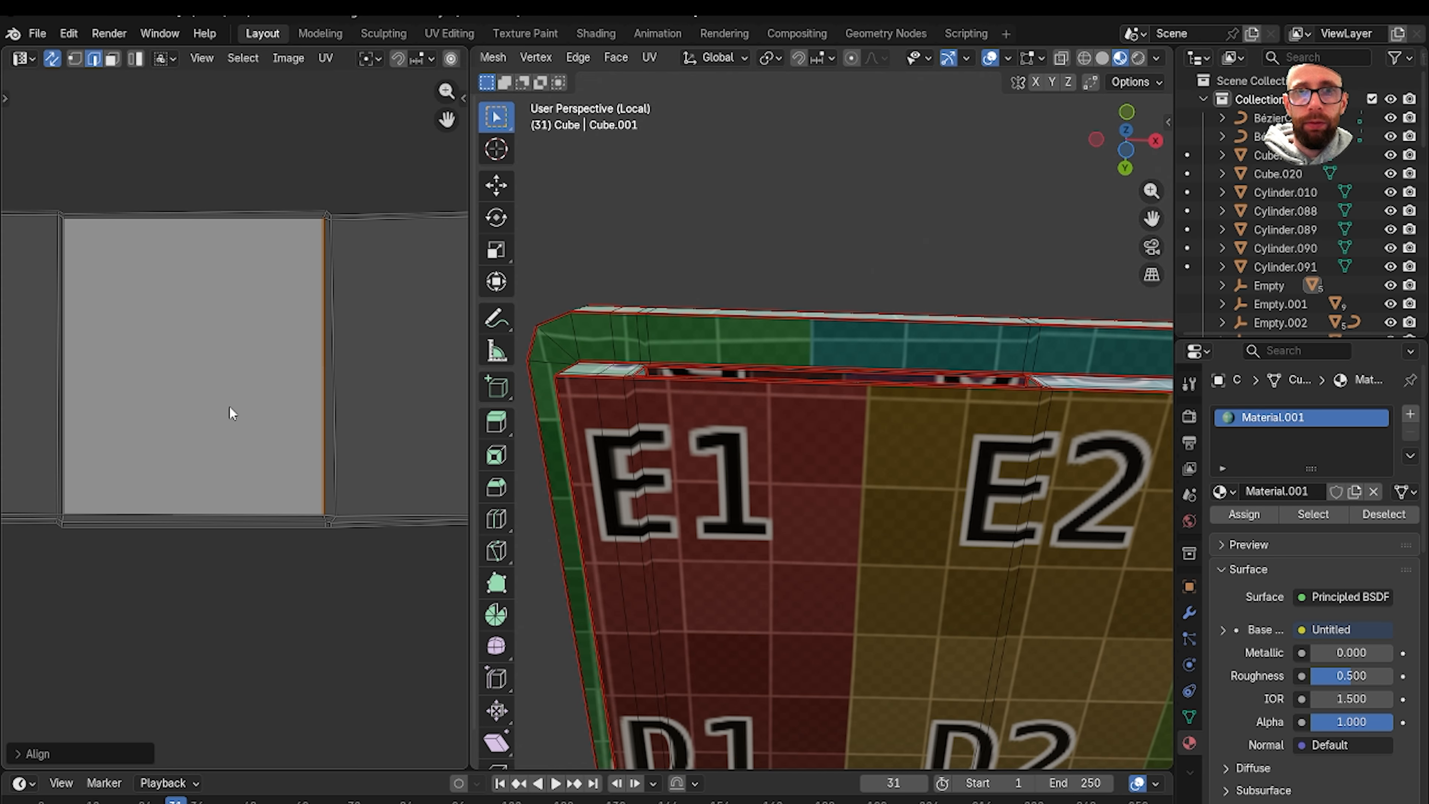
click(230, 506)
right_click(236, 481)
click(238, 482)
Unwrap the underside panel's whole UV island with Follow Active Quads, using its centre face as the active one.
key(3)
click(243, 440)
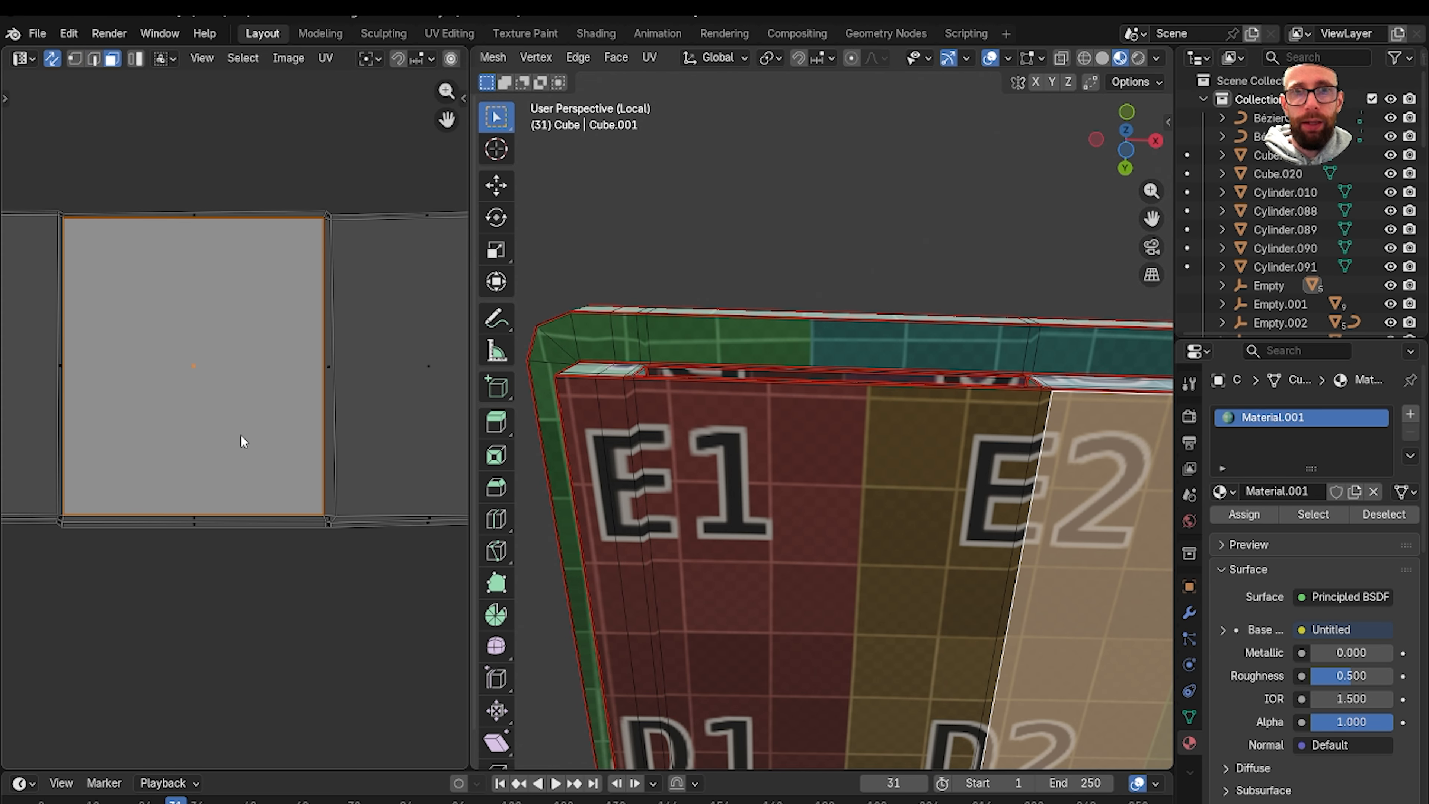
key(ctrl+l)
right_click(243, 440)
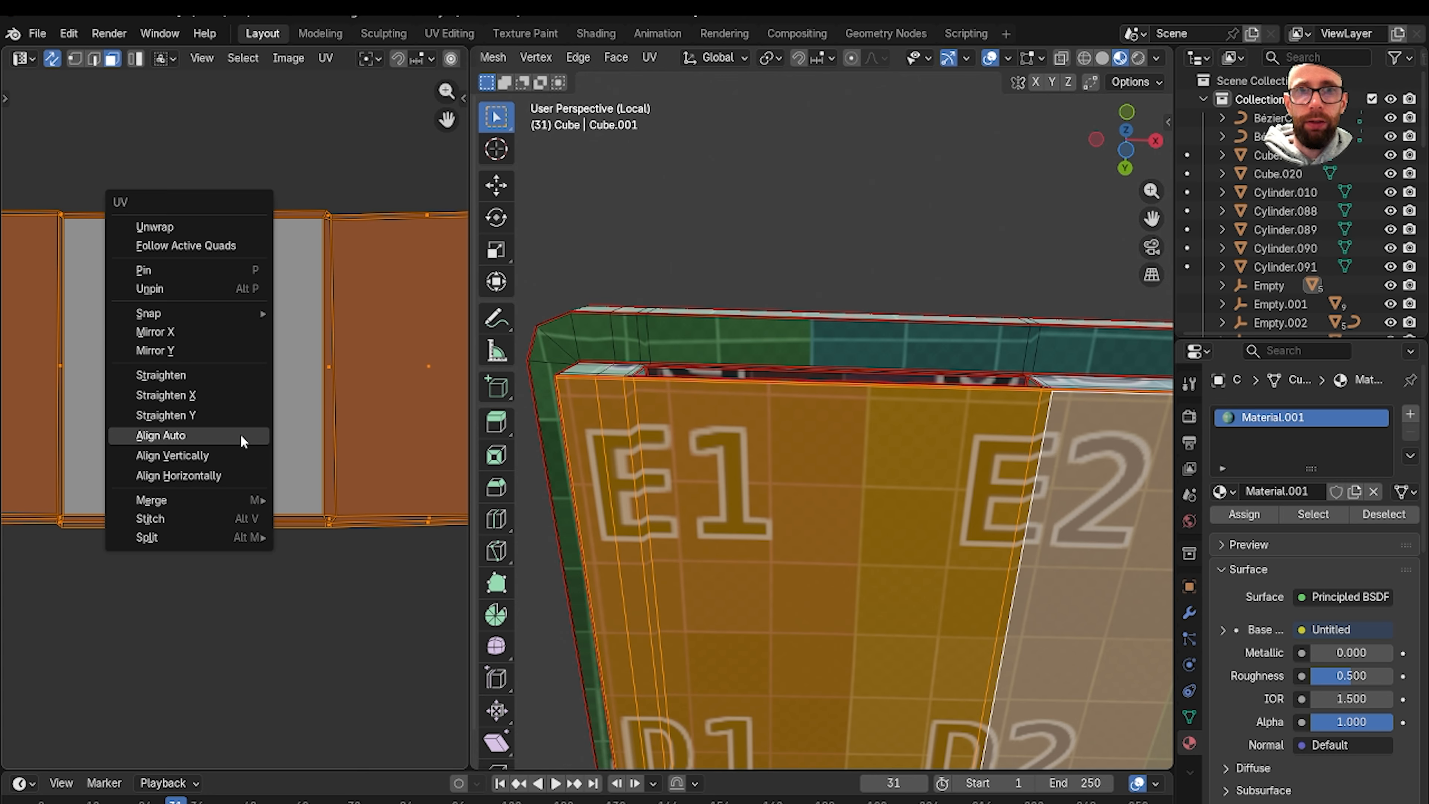
click(218, 251)
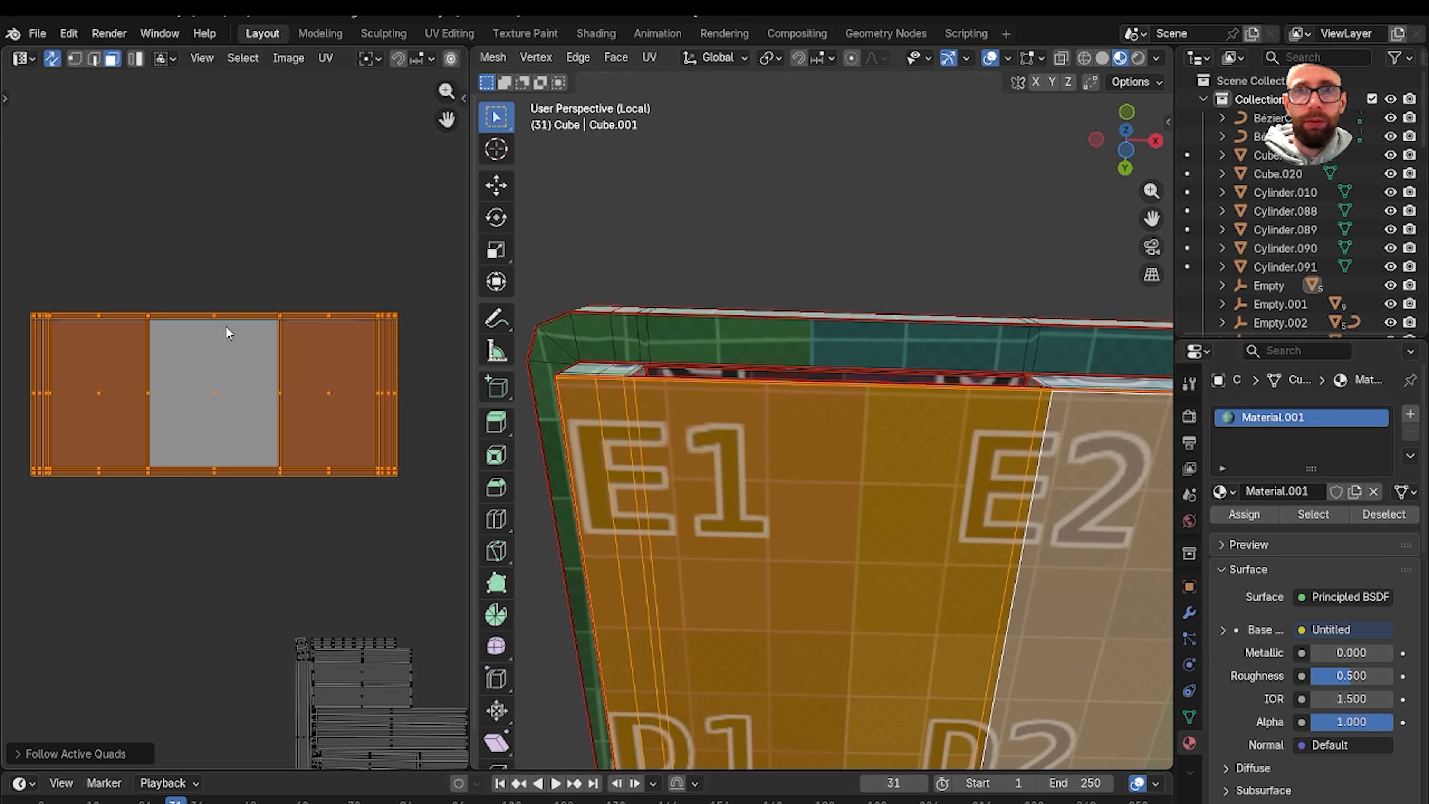
Inspect the checker texture on both sides of the tabletop in Object Mode, deselect it and return to the full scene.
key(Tab)
scroll(816, 422, down, 3)
middle_drag(816, 422, 810, 372)
shift+middle_drag(754, 369, 509, 299)
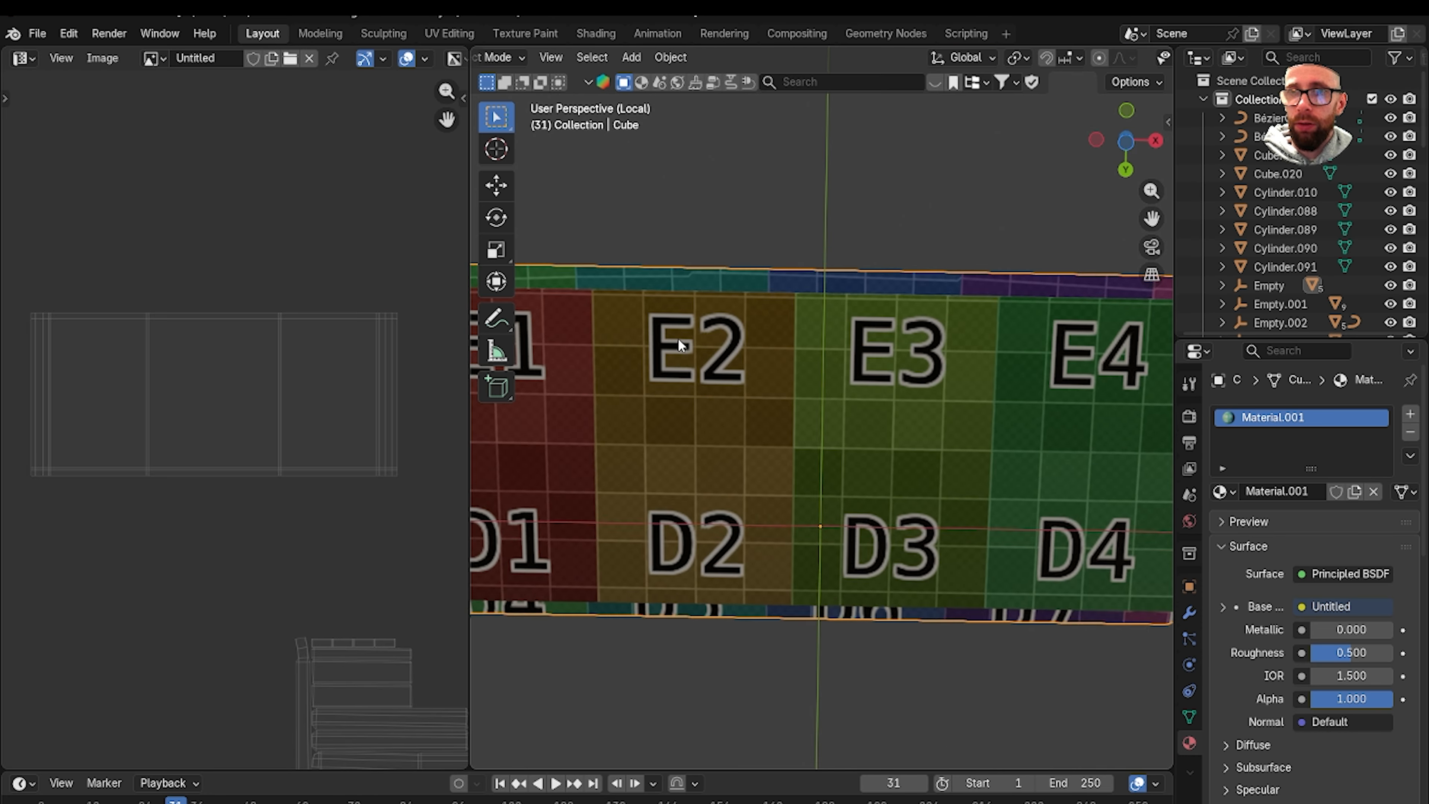
middle_drag(678, 337, 708, 518)
scroll(798, 476, up, 2)
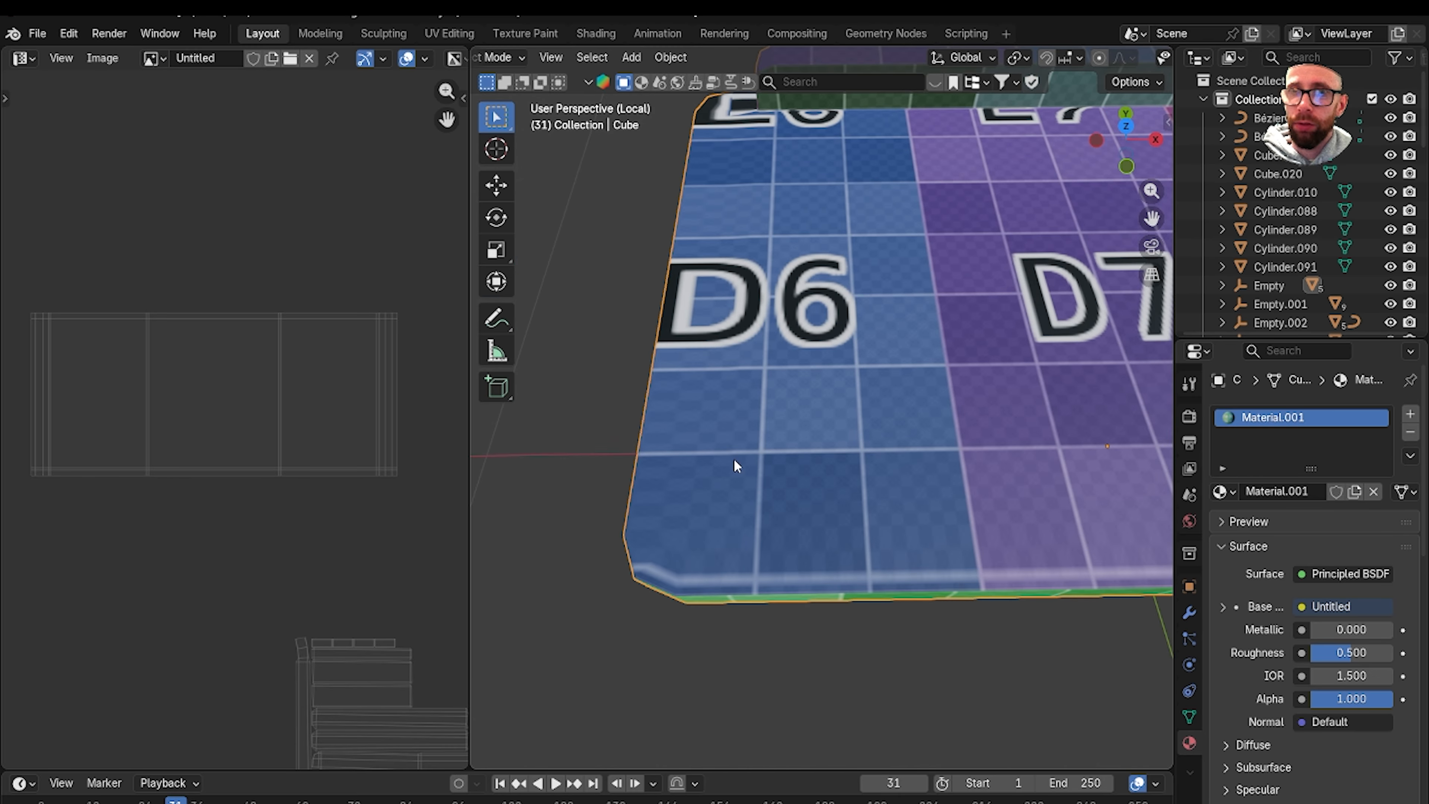
middle_drag(733, 458, 783, 426)
scroll(771, 427, down, 6)
click(799, 612)
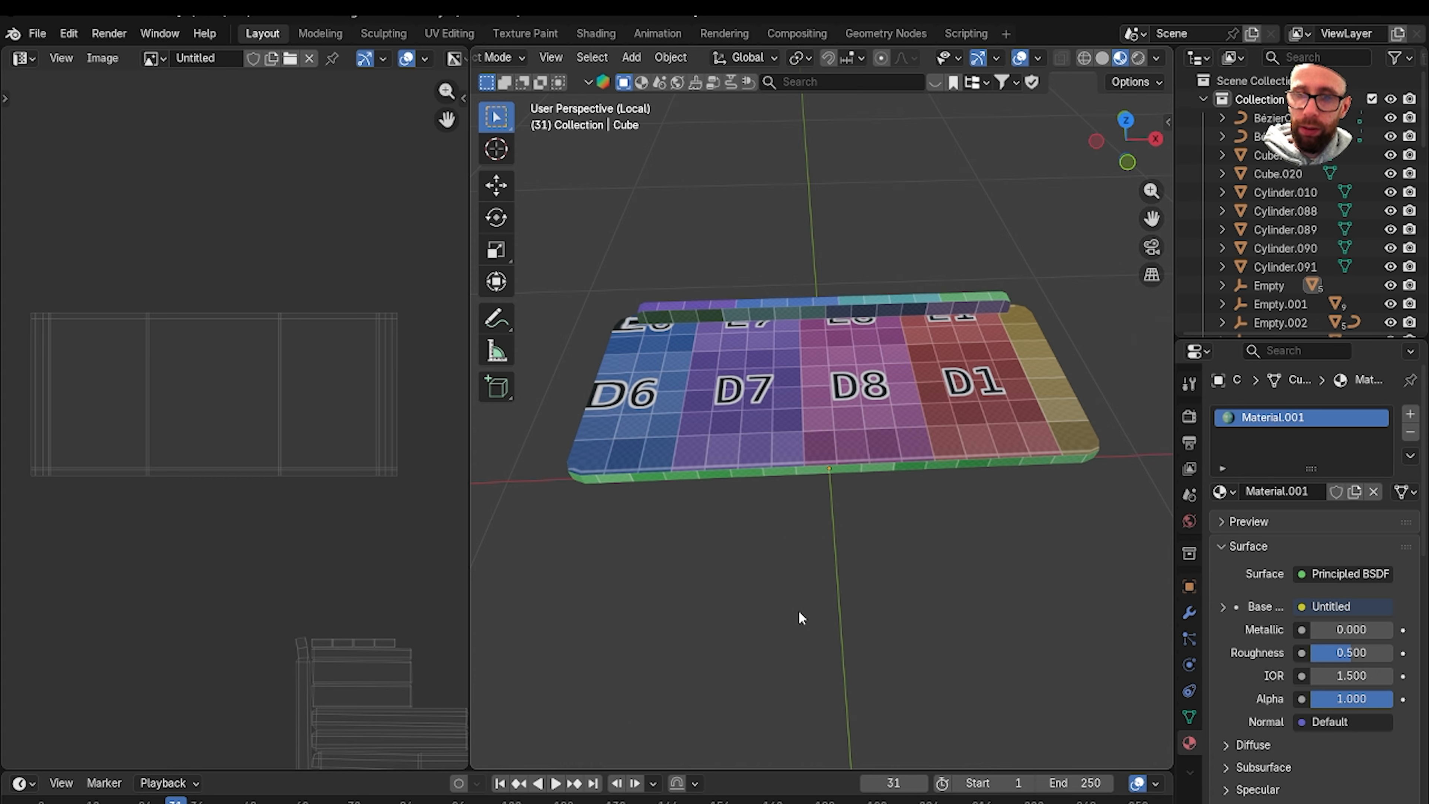
key(KP_Divide)
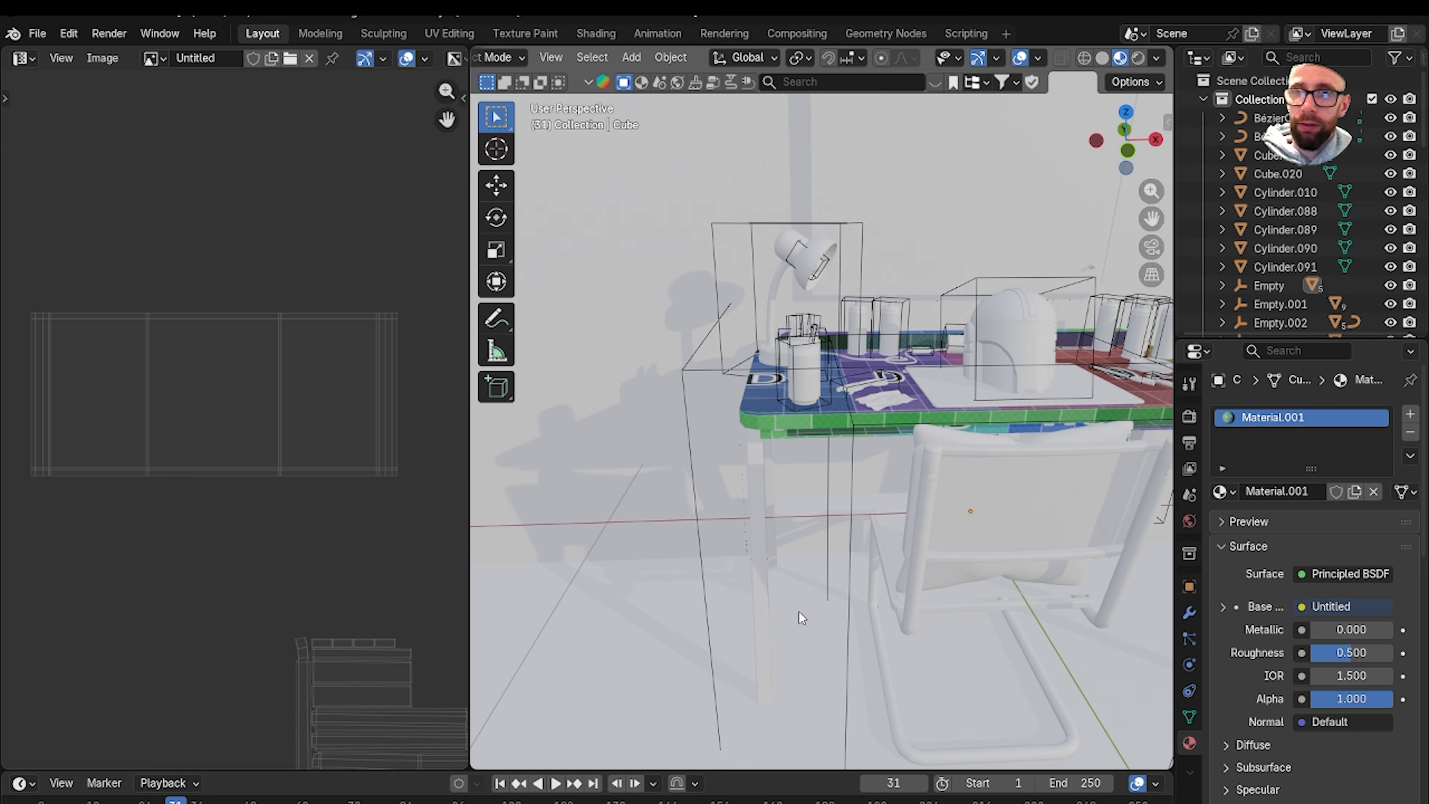
Compare the desk in Solid and Material Preview shading and examine the tabletop's checker texture around the objects on it.
click(1101, 60)
scroll(821, 351, up, 2)
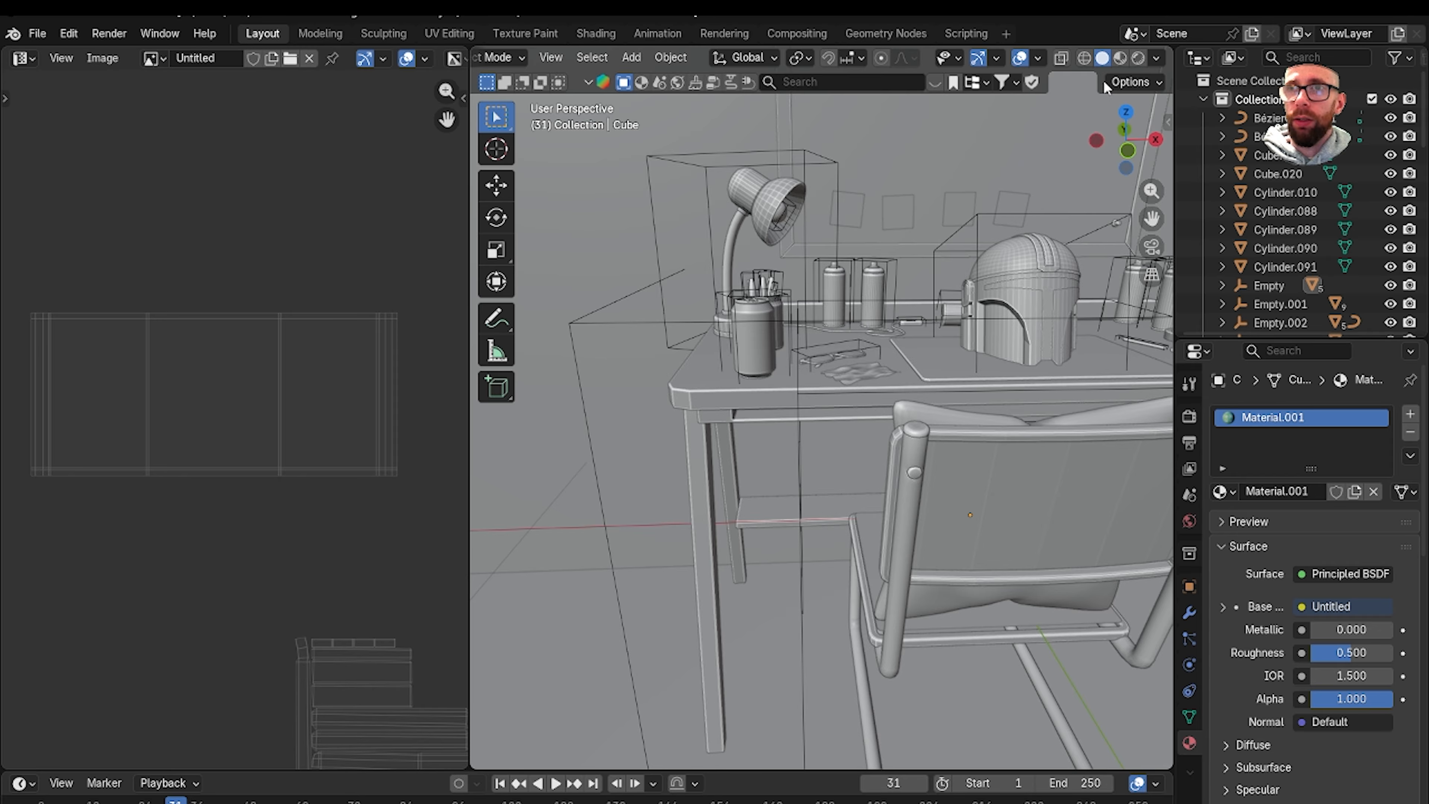
click(1120, 58)
scroll(888, 401, up, 3)
scroll(826, 378, down, 2)
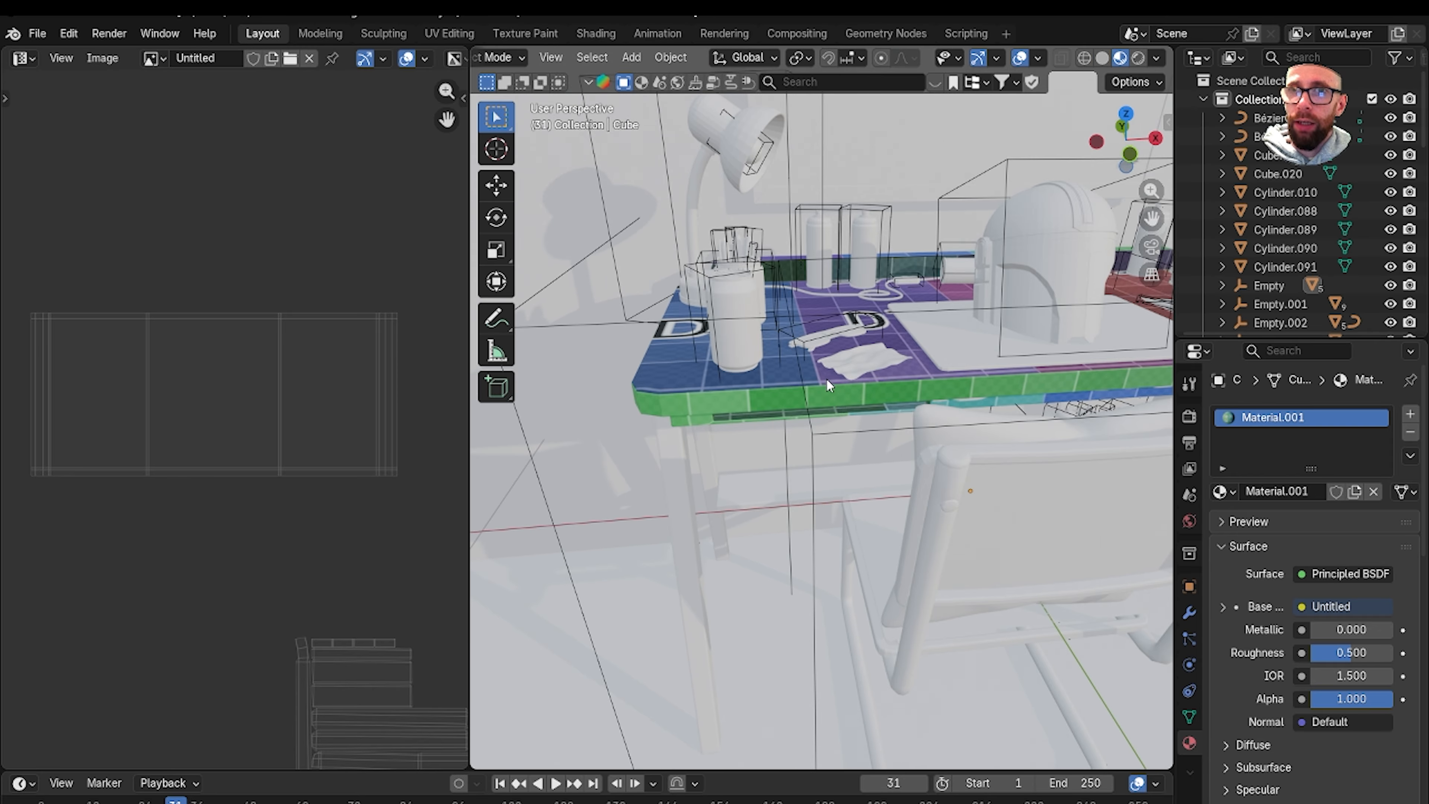
middle_drag(825, 378, 848, 403)
scroll(756, 460, up, 5)
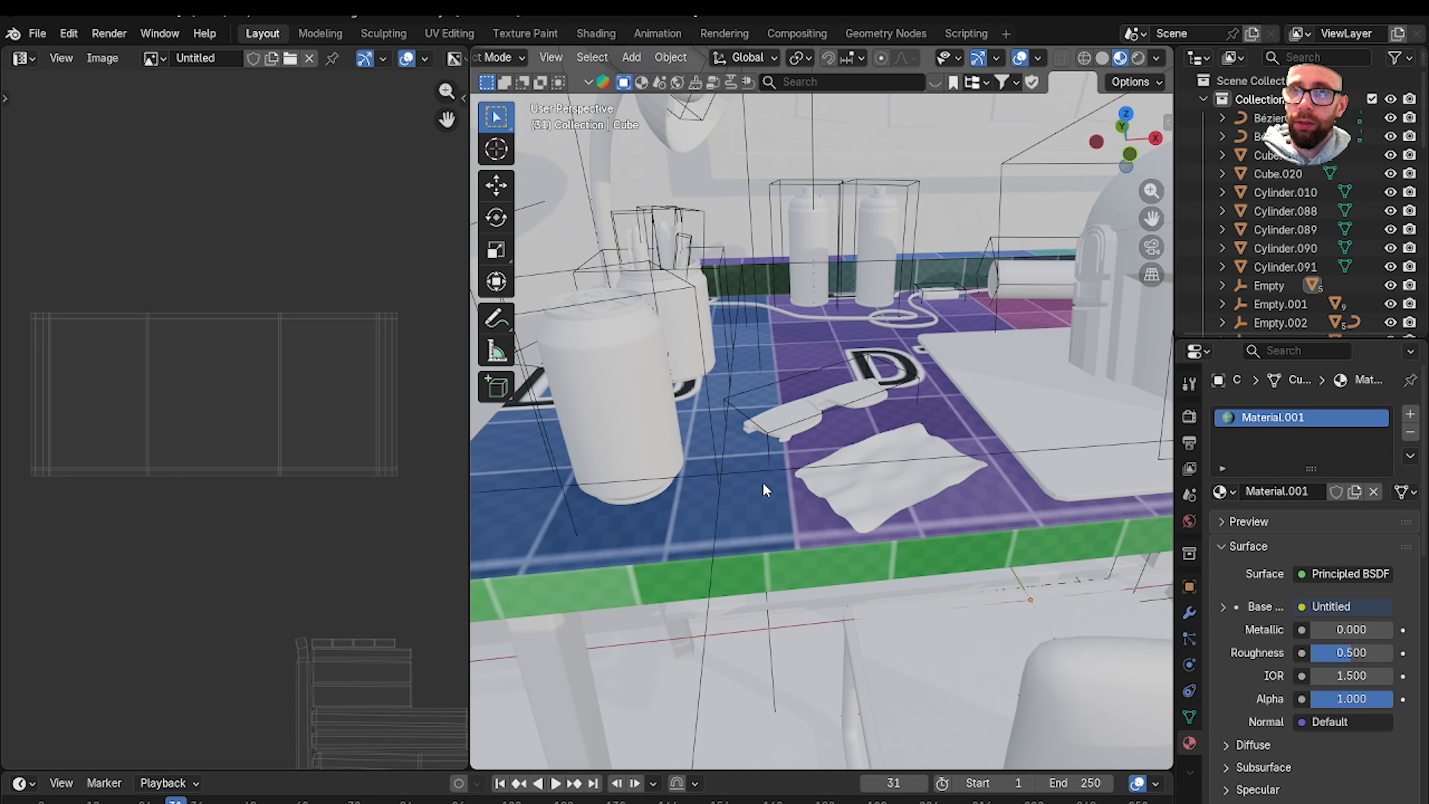
Hide the textured tabletop and show the scene in Solid shading to expose the desk legs.
key(h)
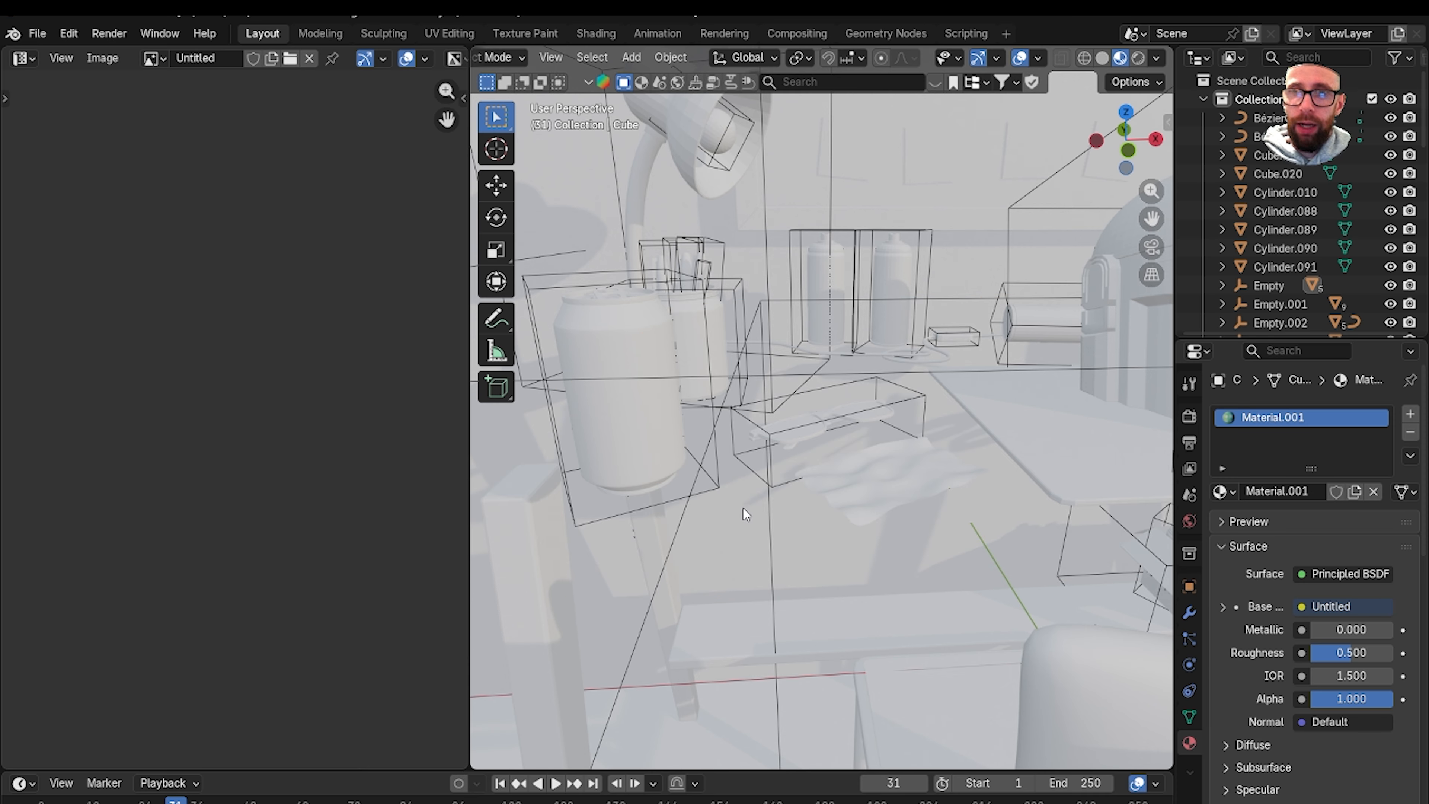
scroll(742, 504, down, 6)
click(1103, 58)
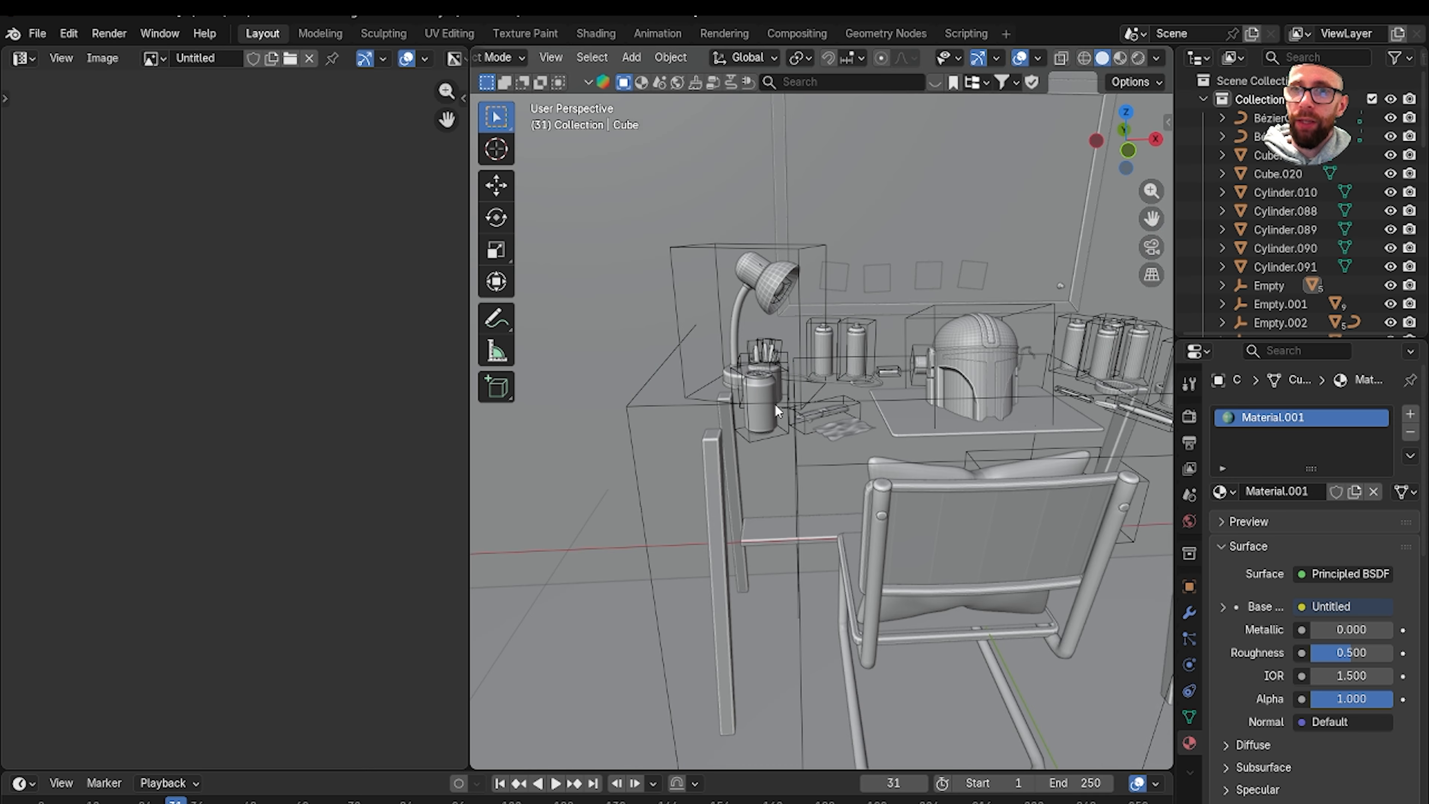
scroll(775, 403, up, 6)
middle_drag(830, 416, 774, 437)
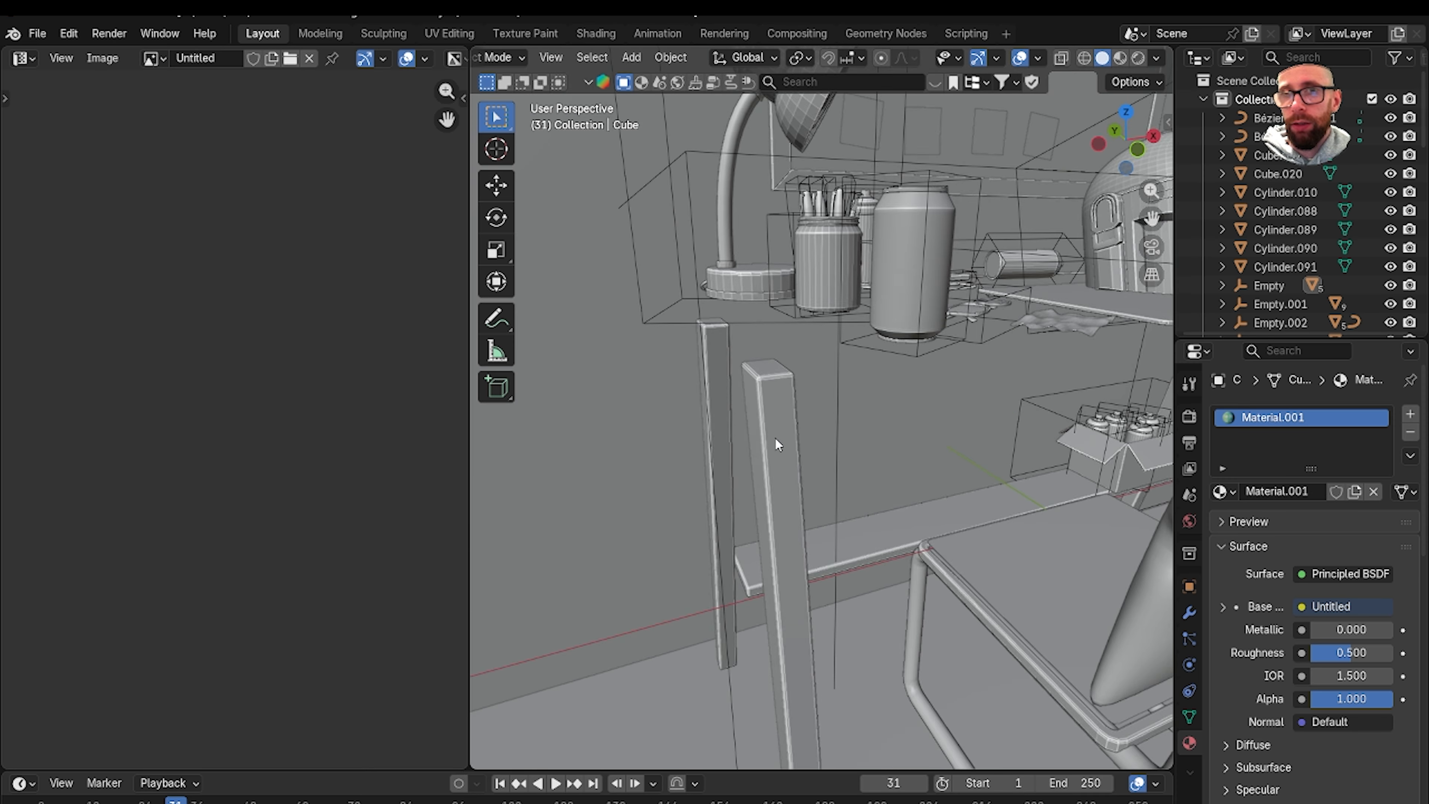
Select the front desk leg beside the chair, isolate it in Local View and enter Edit Mode.
click(42, 29)
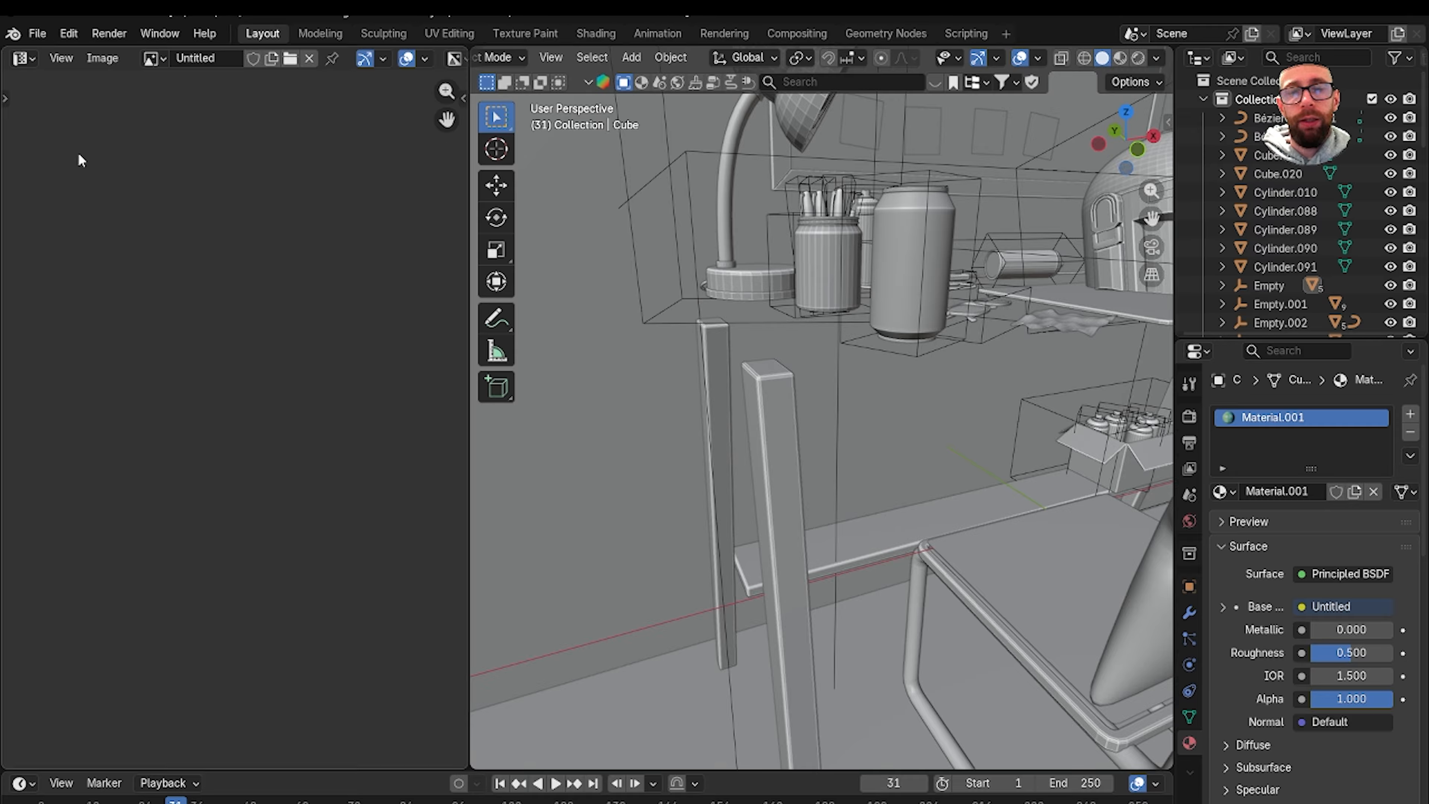
scroll(639, 328, down, 5)
shift+middle_drag(795, 395, 754, 379)
scroll(754, 379, up, 3)
click(820, 337)
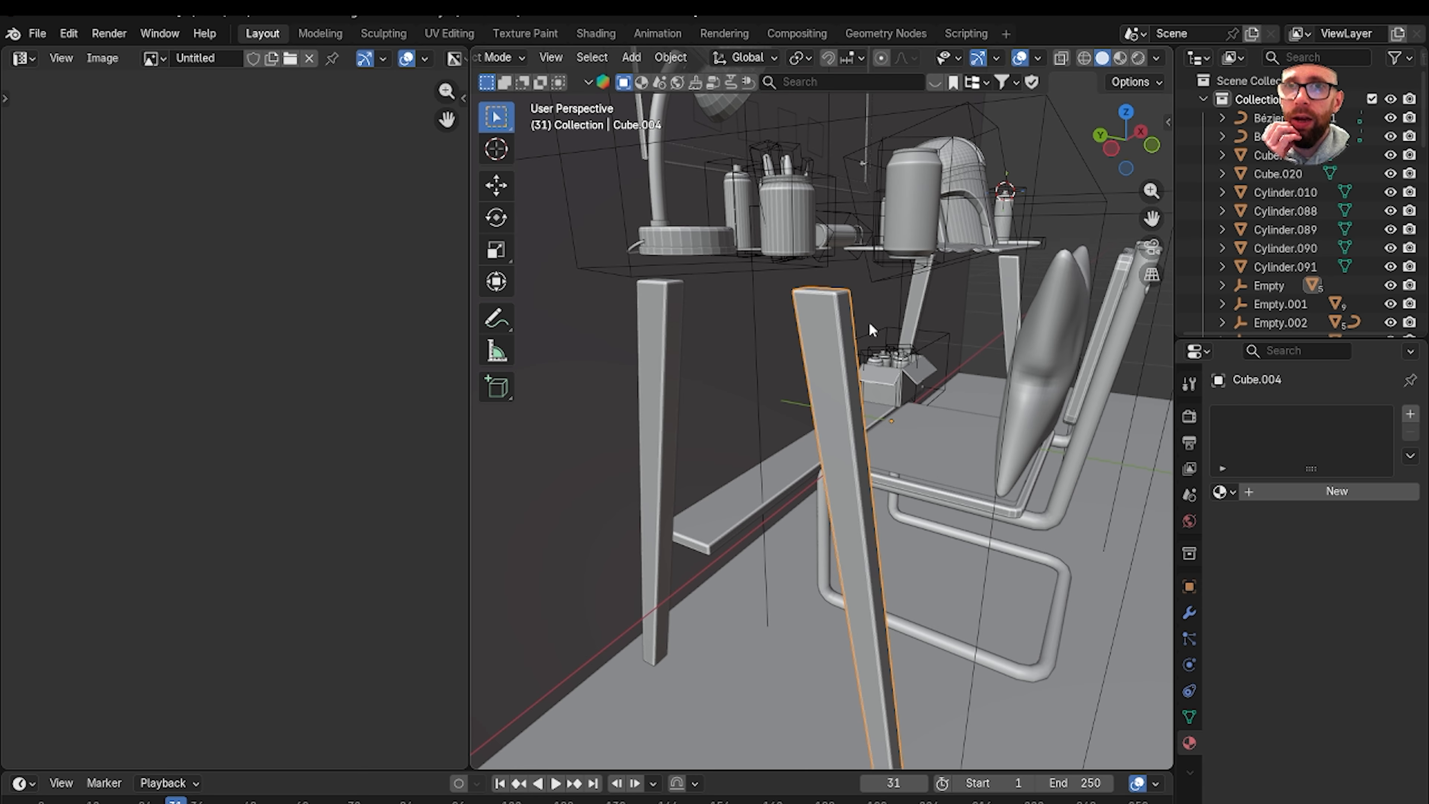
scroll(839, 332, down, 4)
mouse_move(879, 321)
middle_down()
mouse_move(839, 333)
mouse_move(907, 261)
mouse_move(898, 326)
middle_up()
scroll(839, 333, up, 2)
scroll(898, 327, up, 2)
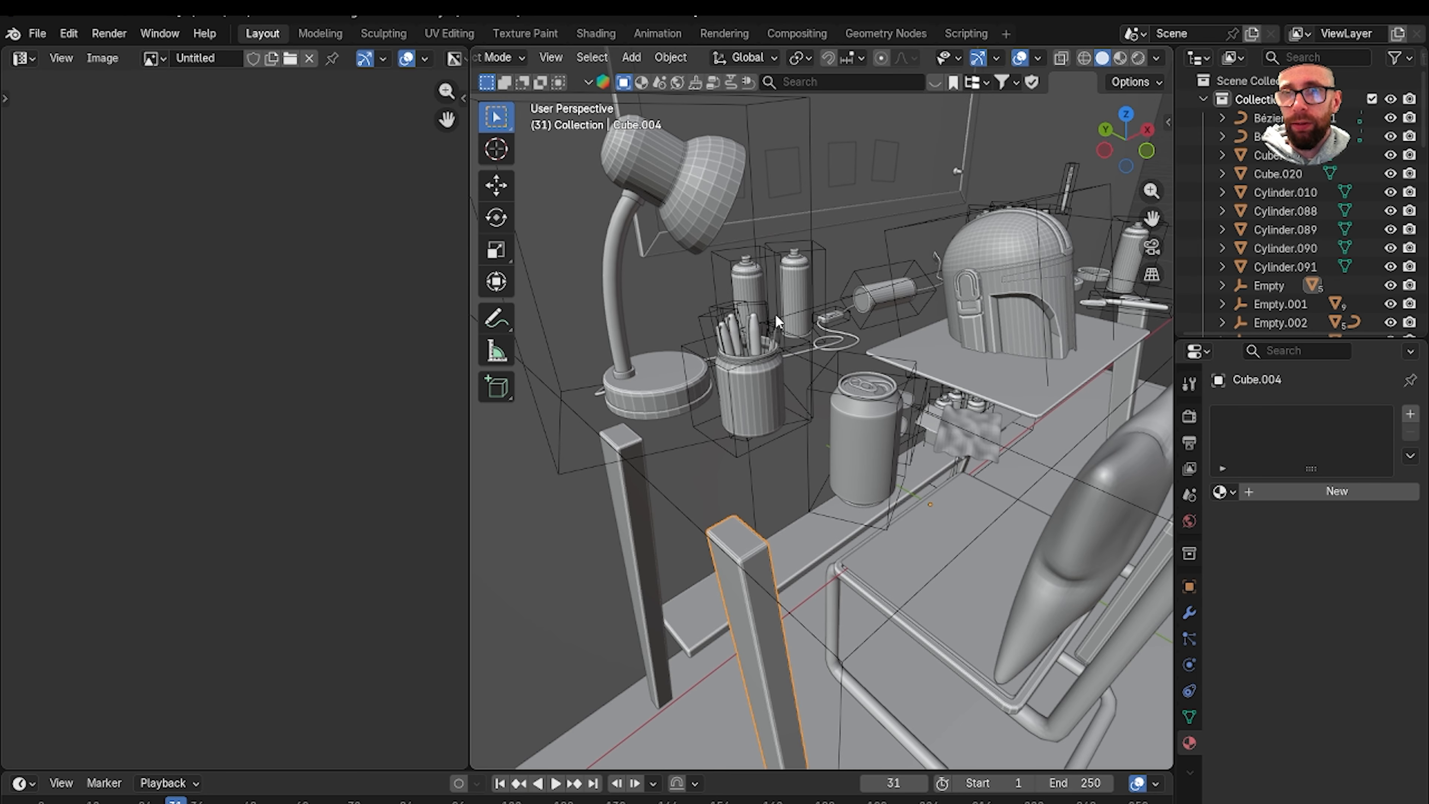
middle_drag(777, 346, 749, 342)
scroll(804, 356, down, 2)
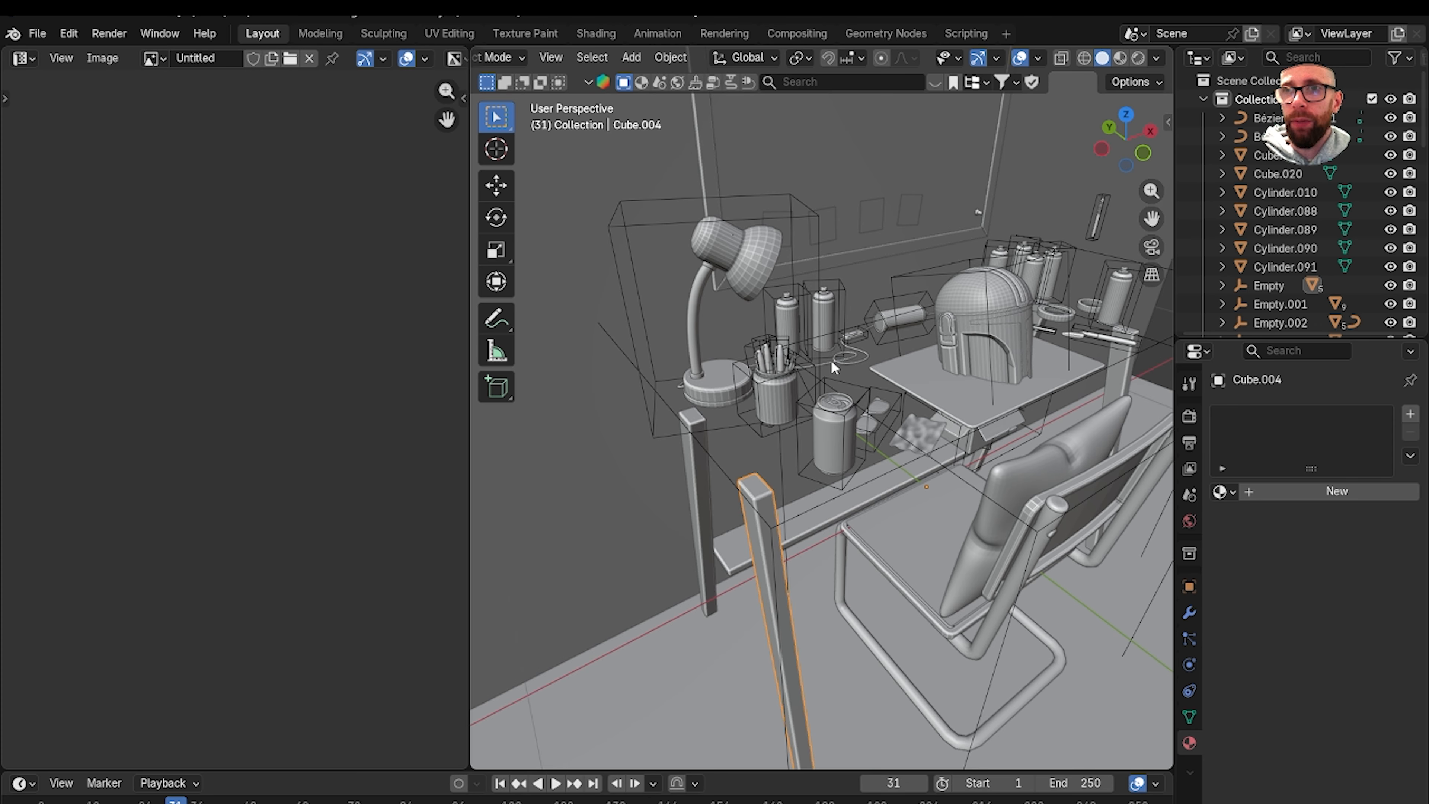
mouse_move(830, 360)
middle_down()
mouse_move(816, 326)
mouse_move(838, 365)
mouse_move(789, 341)
mouse_move(851, 367)
middle_up()
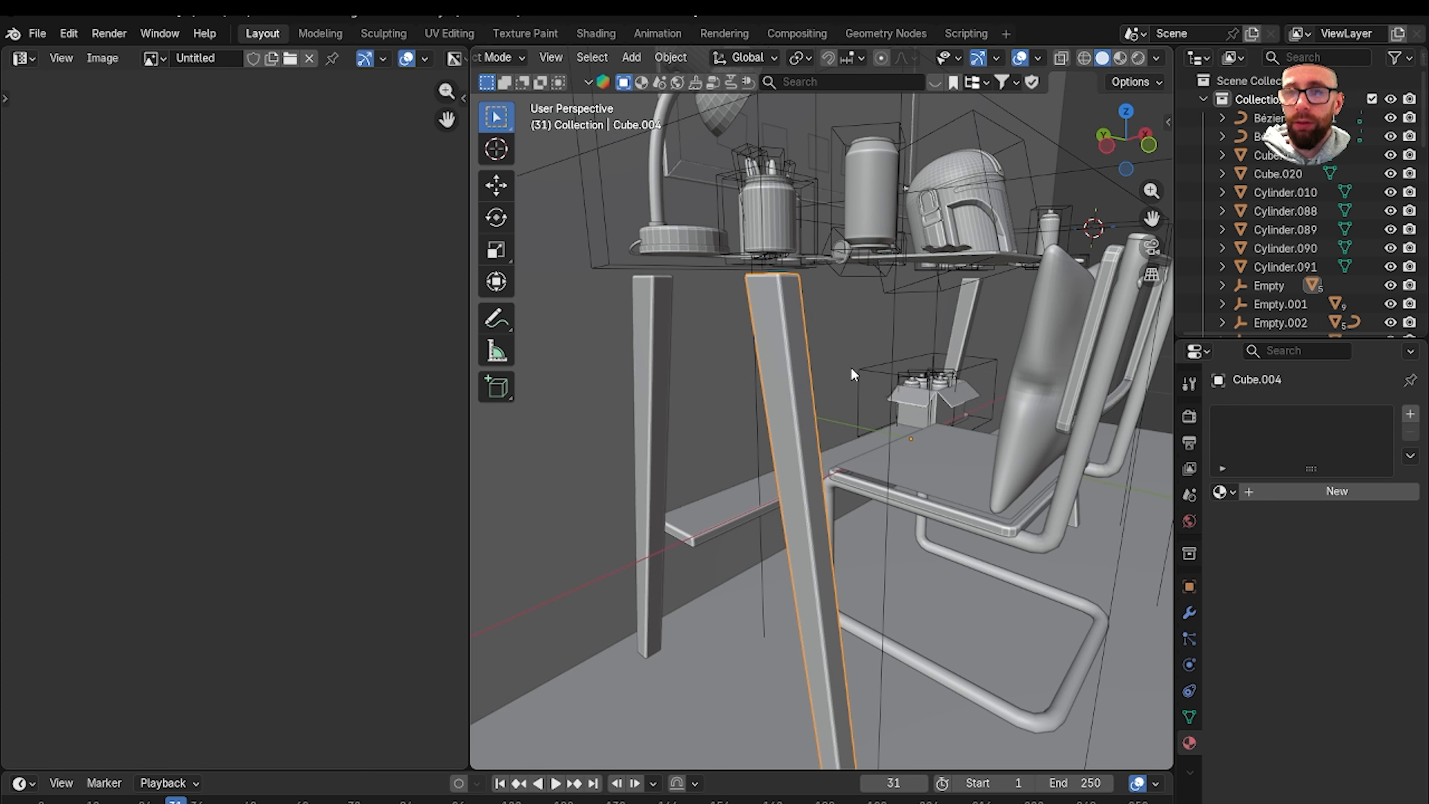
key(slash)
key(Tab)
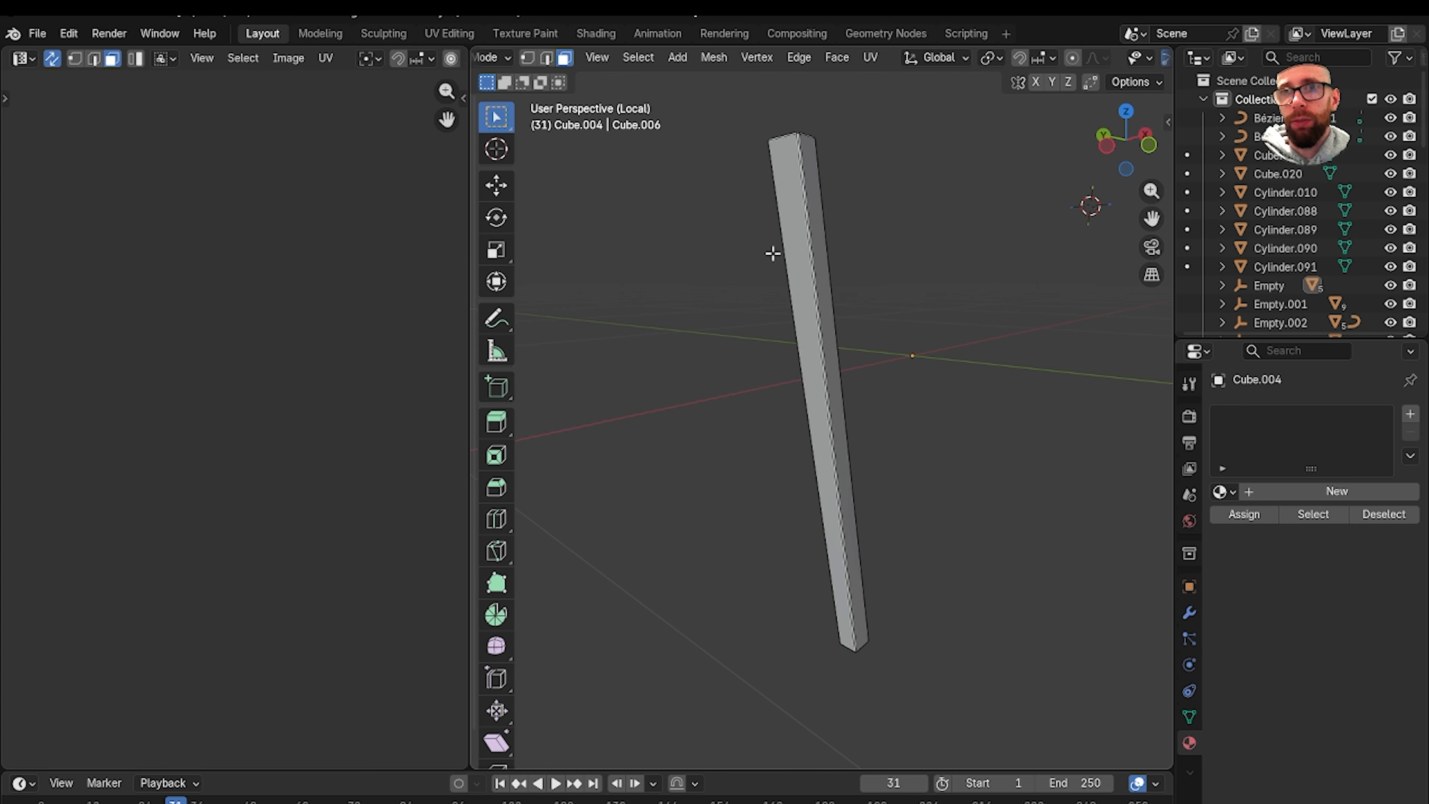
Mark seams along the leg's vertical corner edges and around its end faces, and deselect everything.
scroll(816, 325, up, 2)
shift+middle_drag(814, 204, 870, 354)
scroll(816, 326, up, 2)
shift+middle_drag(832, 286, 859, 400)
scroll(855, 354, up, 1)
scroll(849, 308, up, 4)
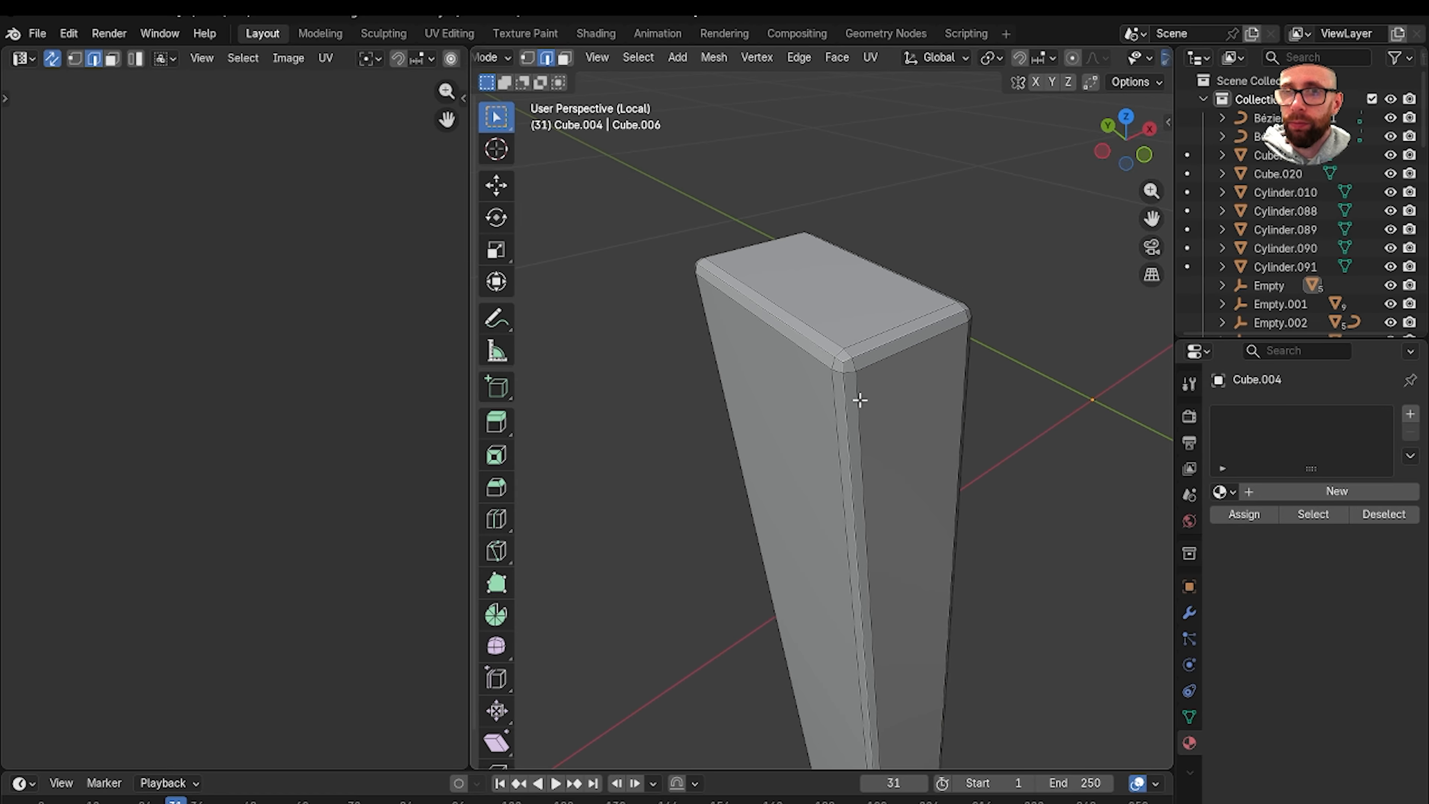
middle_drag(823, 344, 912, 330)
scroll(856, 319, down, 1)
middle_drag(843, 367, 842, 292)
scroll(1016, 378, down, 3)
shift+middle_drag(804, 255, 788, 394)
scroll(826, 295, up, 1)
scroll(861, 313, up, 2)
scroll(788, 394, up, 2)
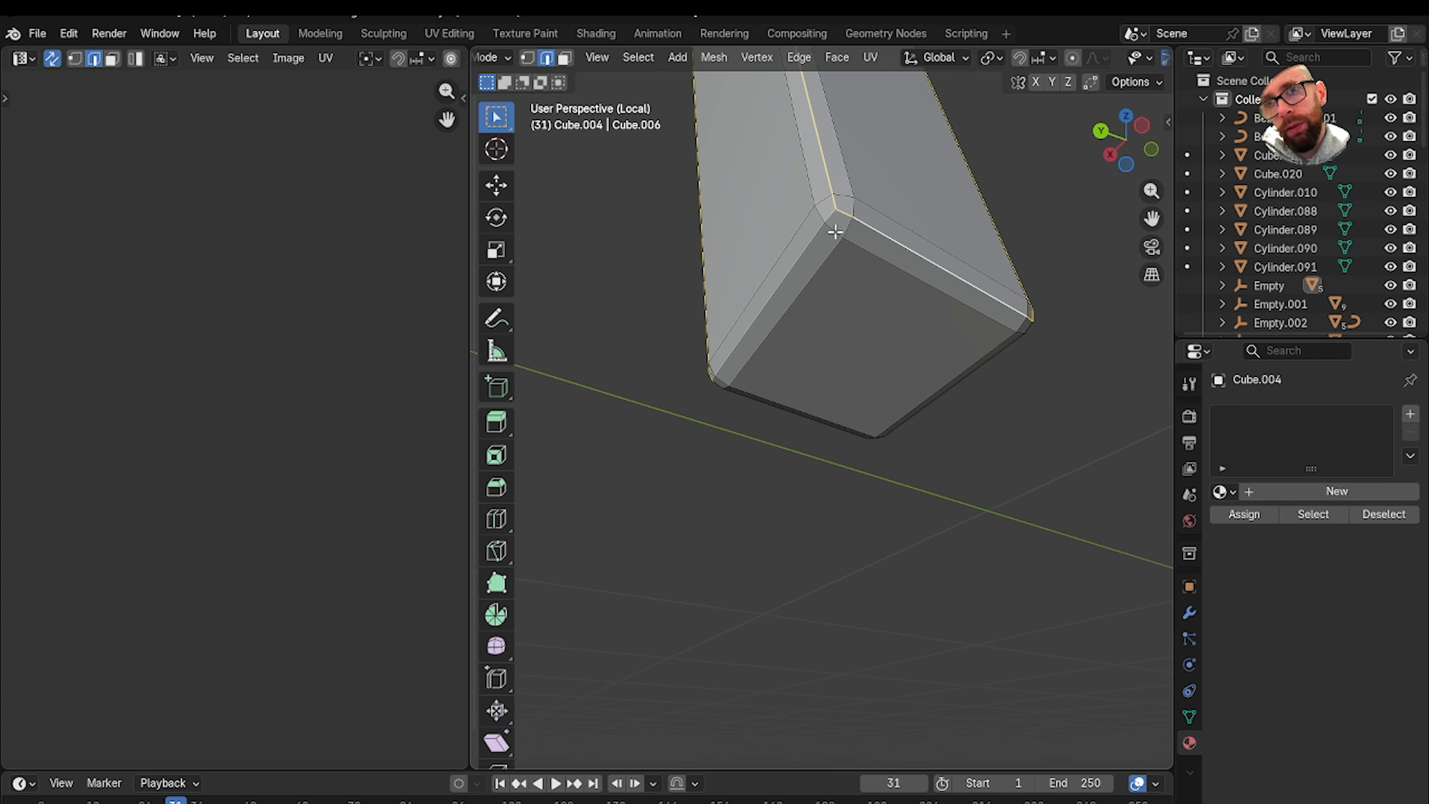
middle_drag(946, 281, 591, 307)
shift+middle_drag(904, 188, 653, 234)
right_click(653, 235)
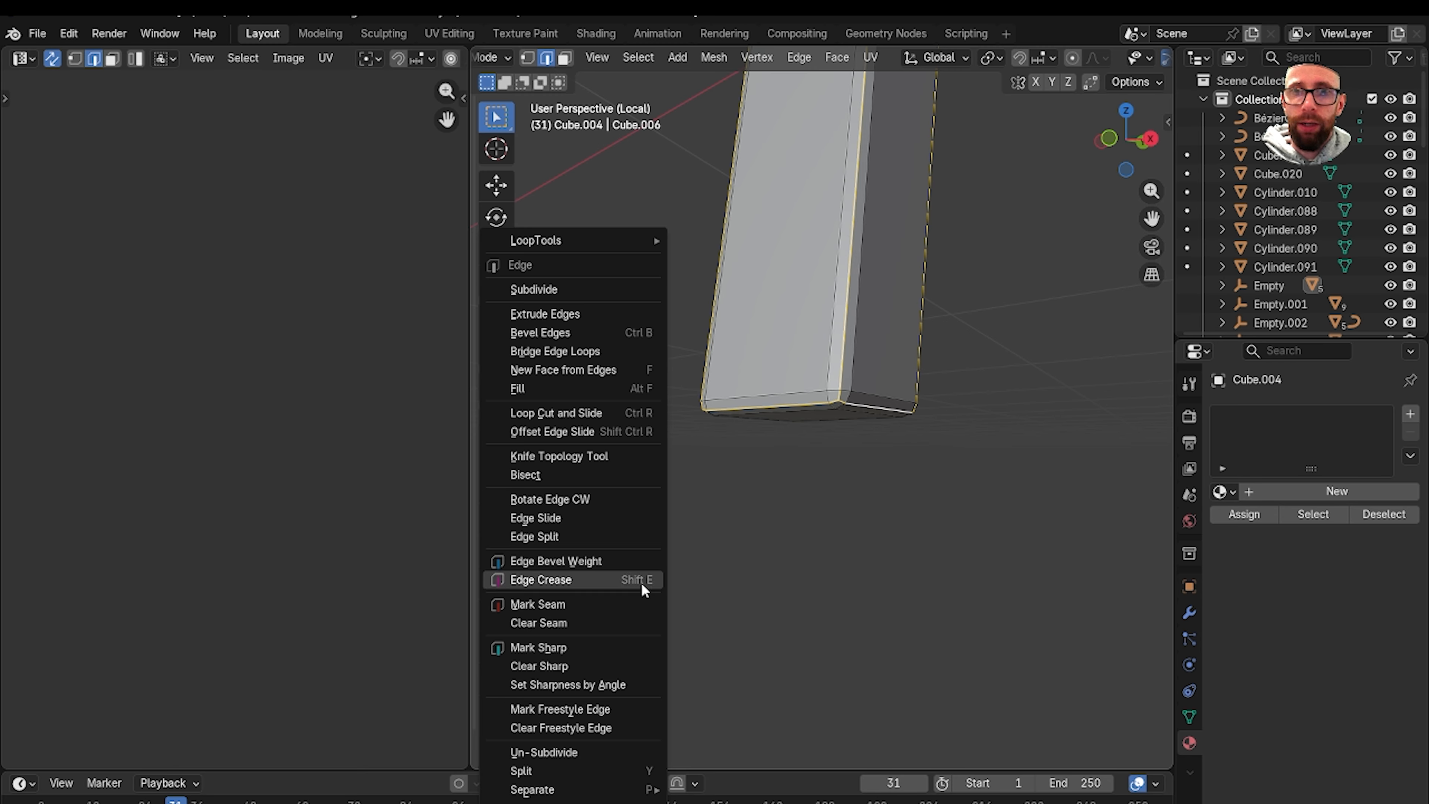
click(626, 601)
key(alt+a)
Unwrap all faces of the desk leg with the Minimum Stretch method and check the resulting UV layout.
scroll(734, 478, down, 3)
scroll(271, 429, down, 8)
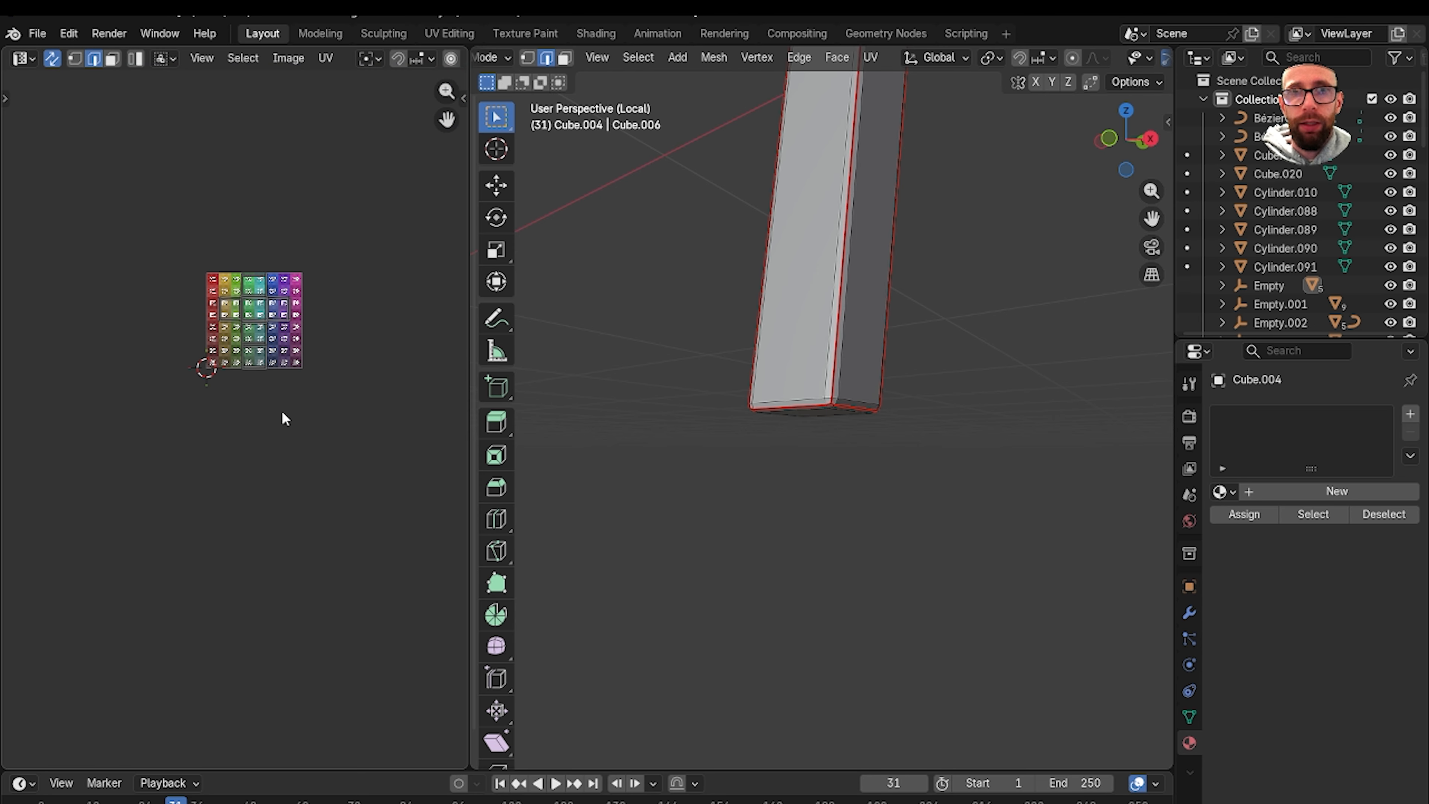
middle_drag(282, 417, 262, 453)
key(3)
key(a)
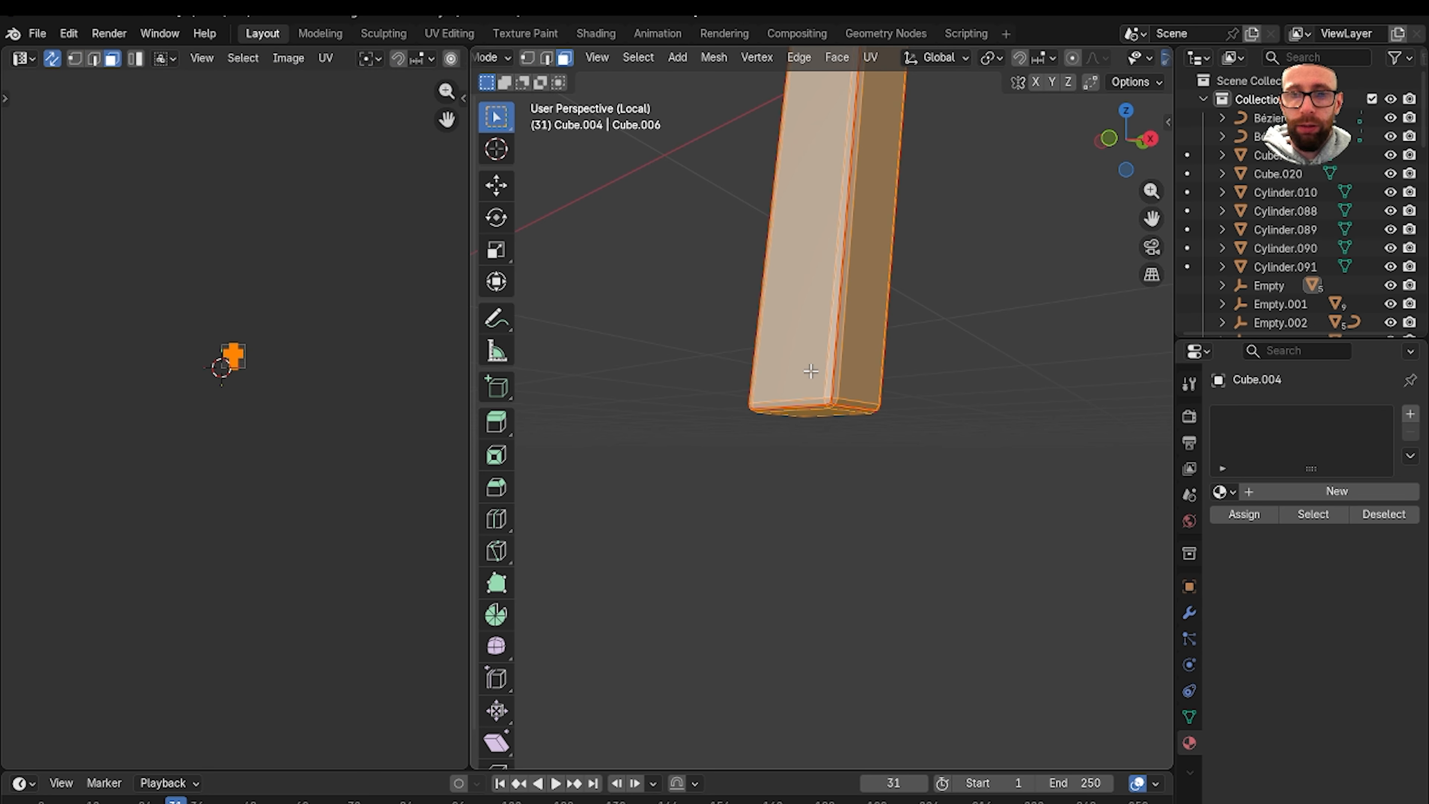
key(u)
click(810, 370)
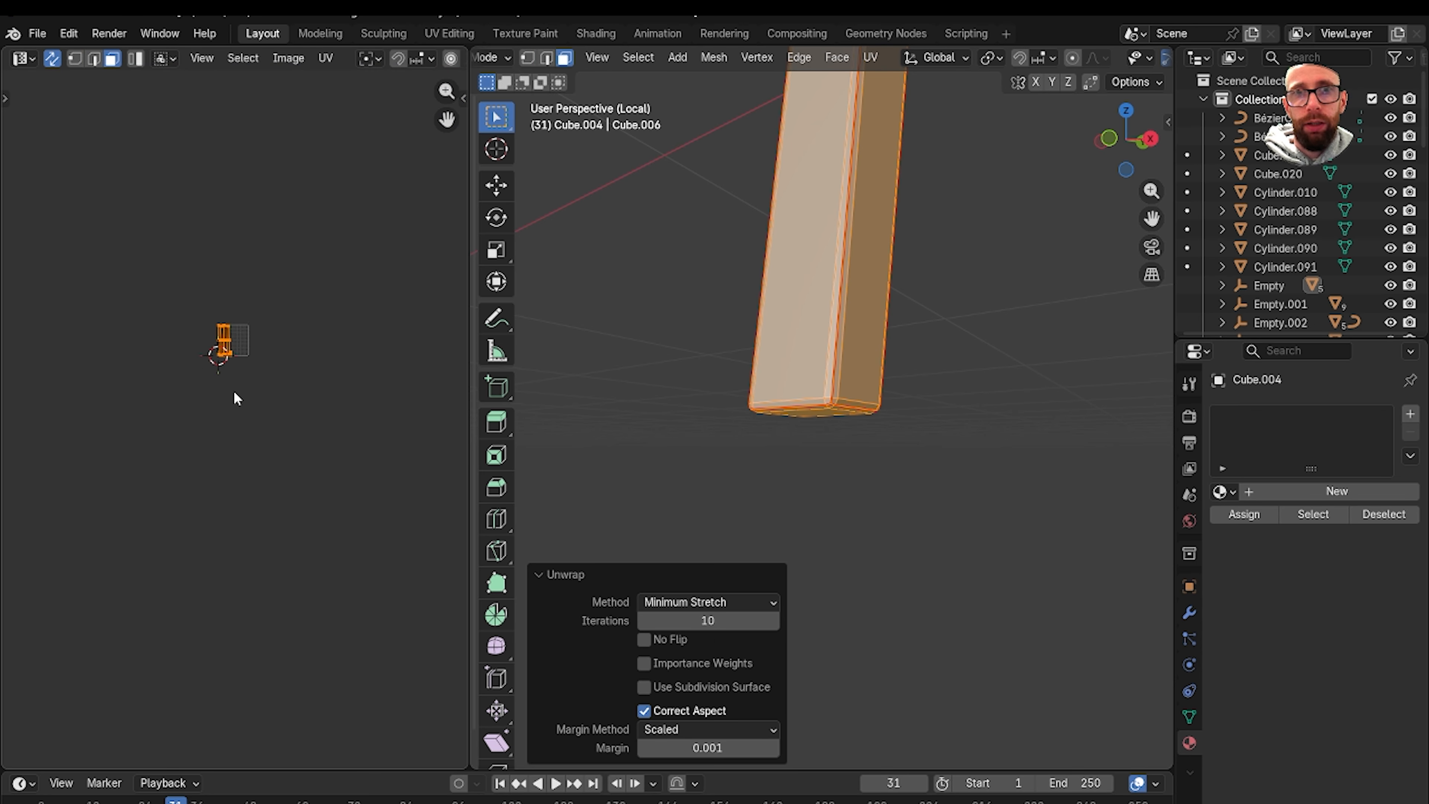
scroll(293, 484, up, 8)
middle_drag(293, 478, 174, 505)
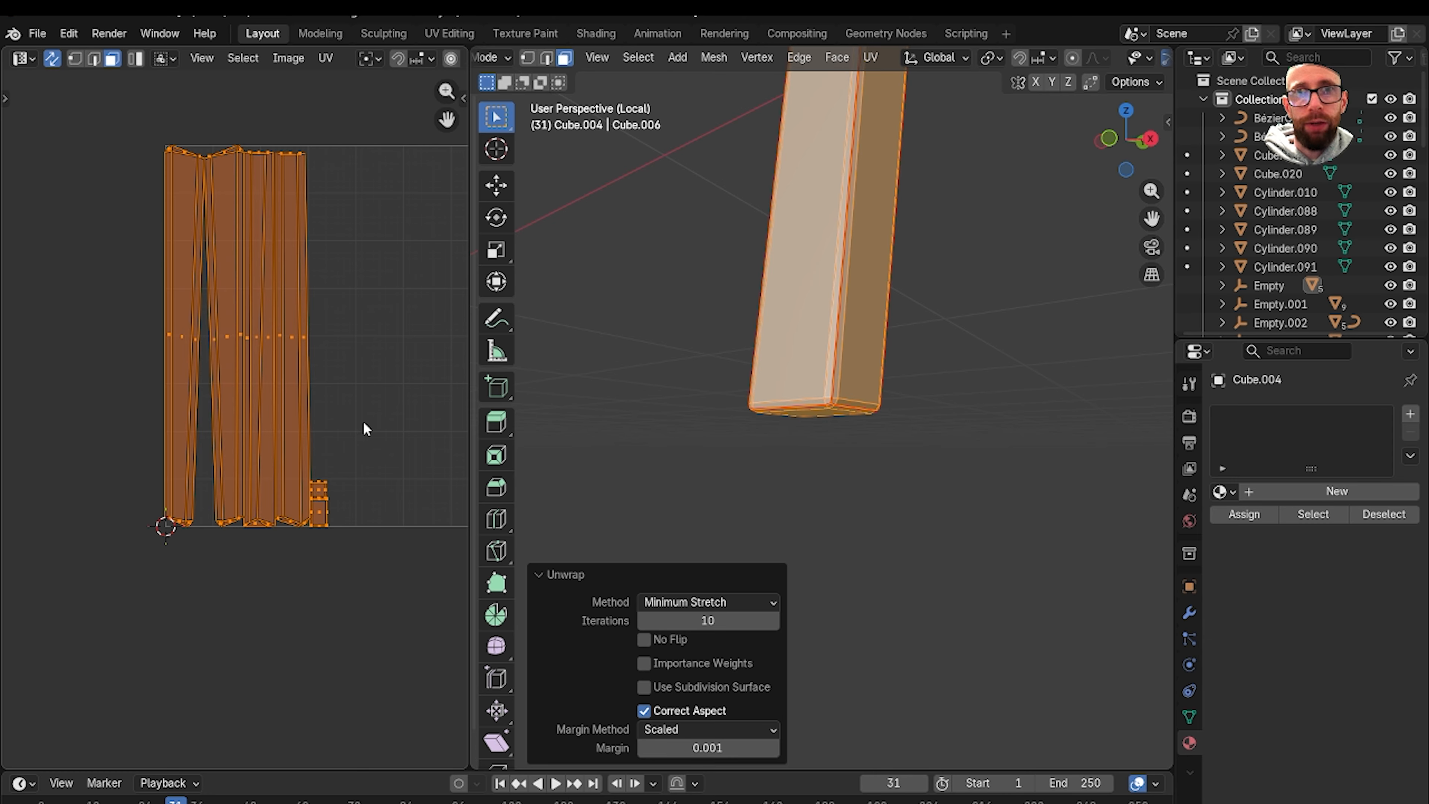
Return the leg to Object Mode in the full scene and give it a new material.
key(Tab)
scroll(829, 355, down, 4)
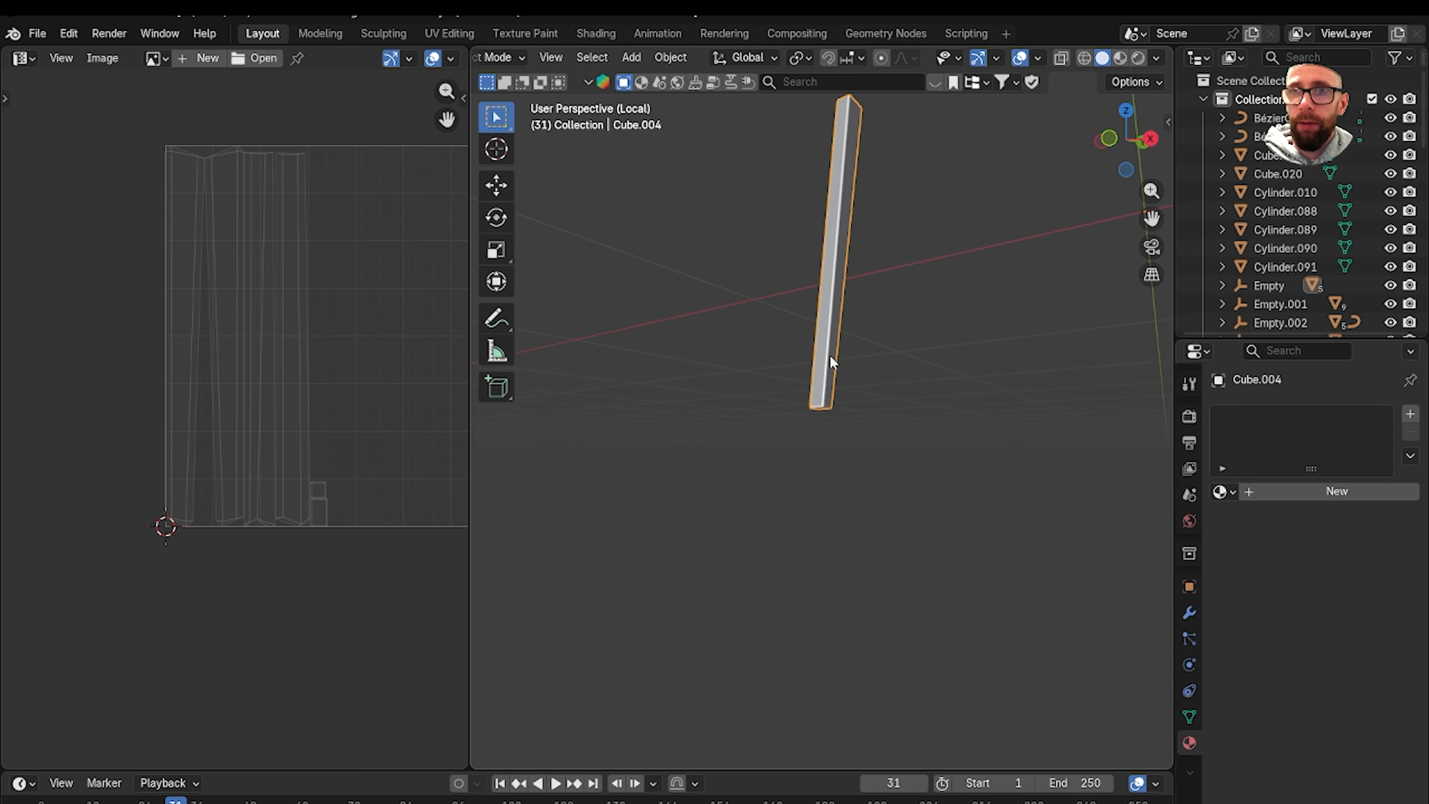
middle_drag(829, 355, 1067, 158)
scroll(794, 322, up, 2)
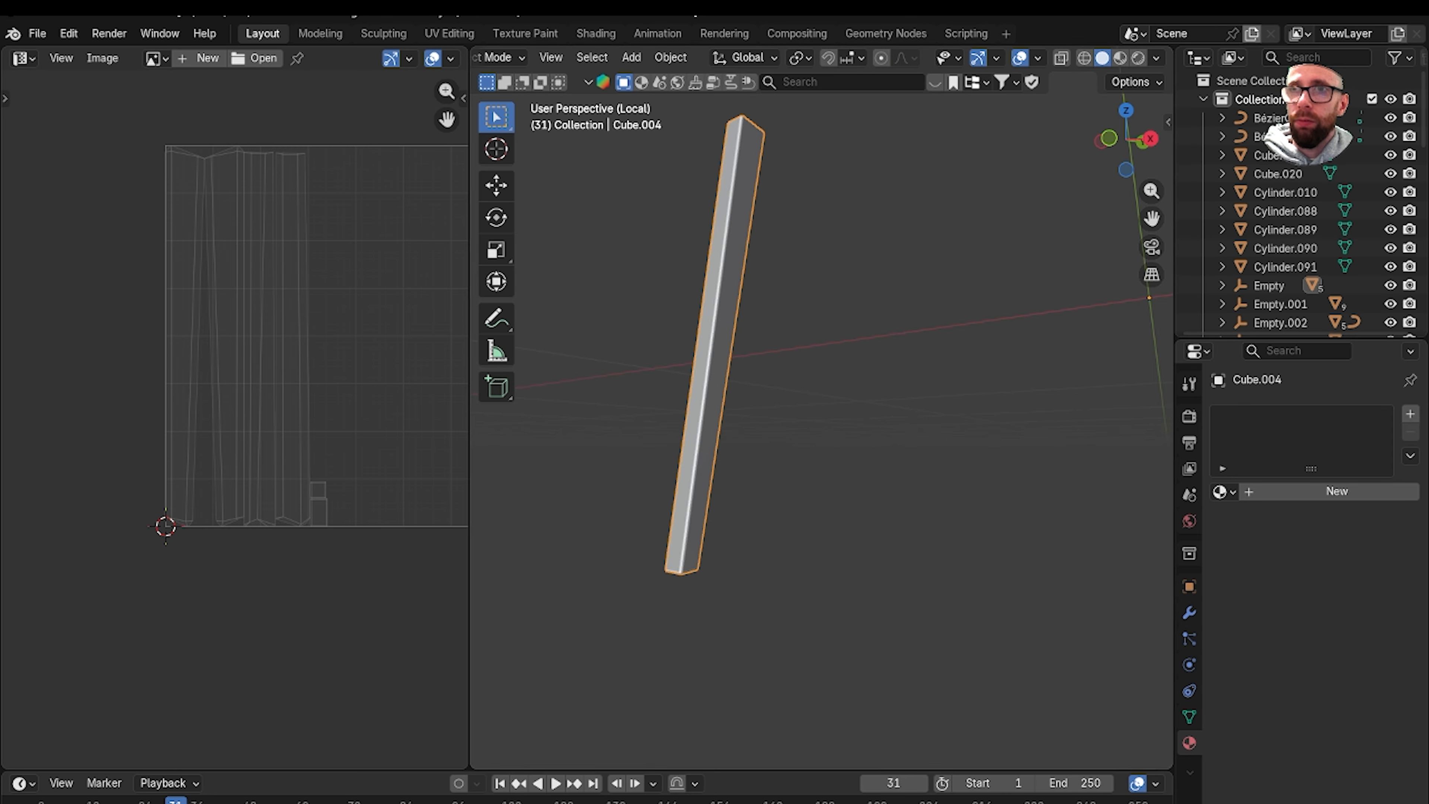
key(KP_Divide)
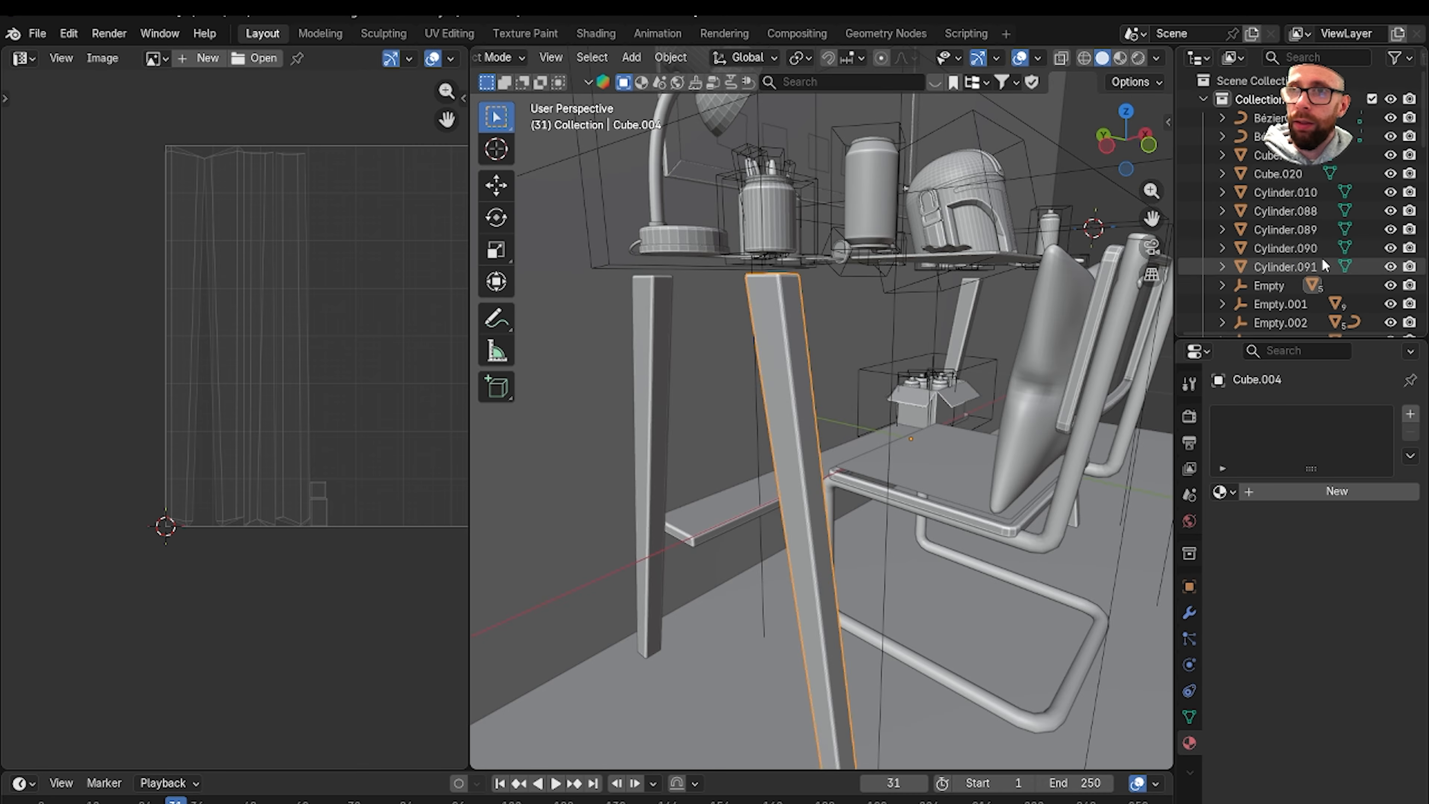
click(1279, 488)
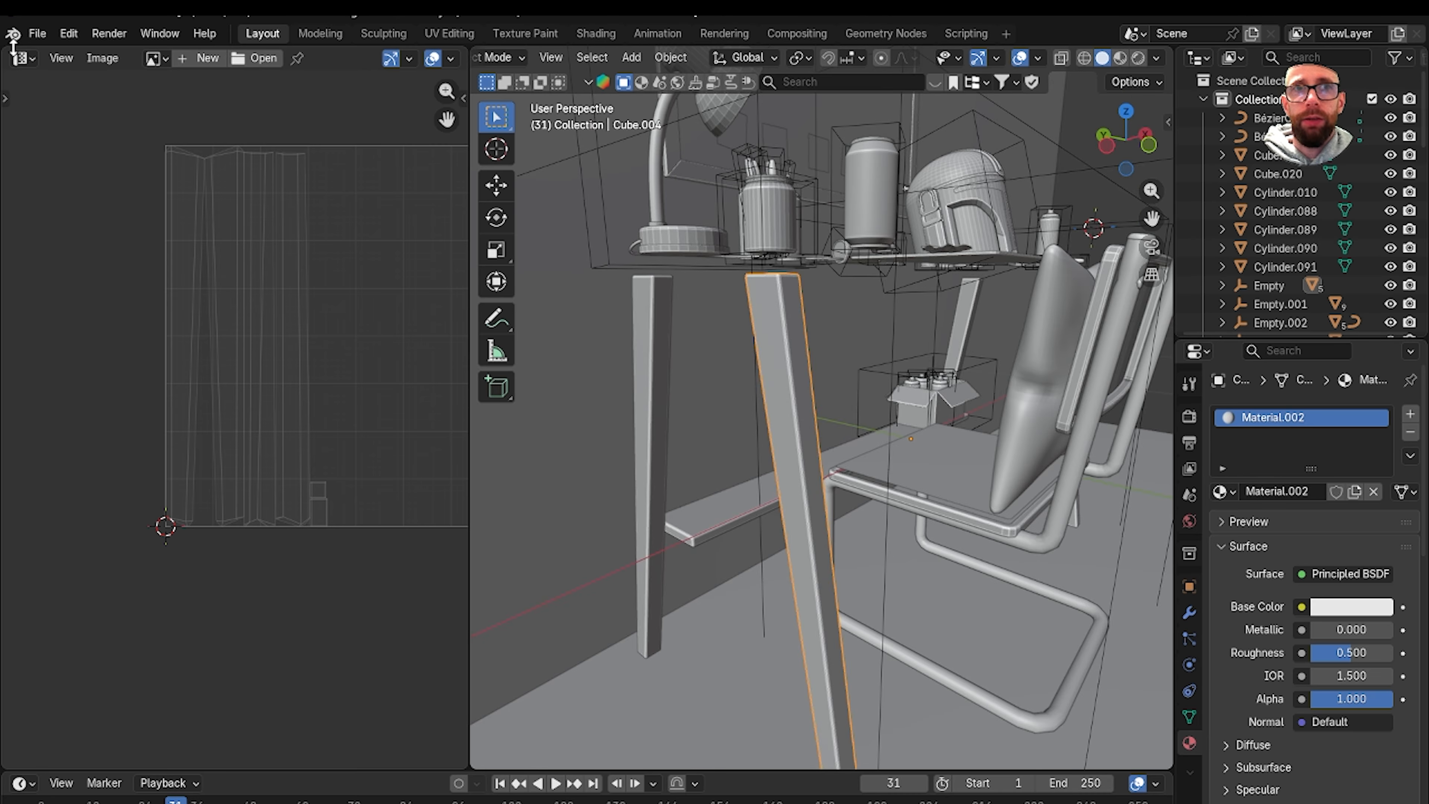
Add an Image Texture node to the desk leg's material and connect its Color output to Base Color.
click(21, 60)
click(117, 206)
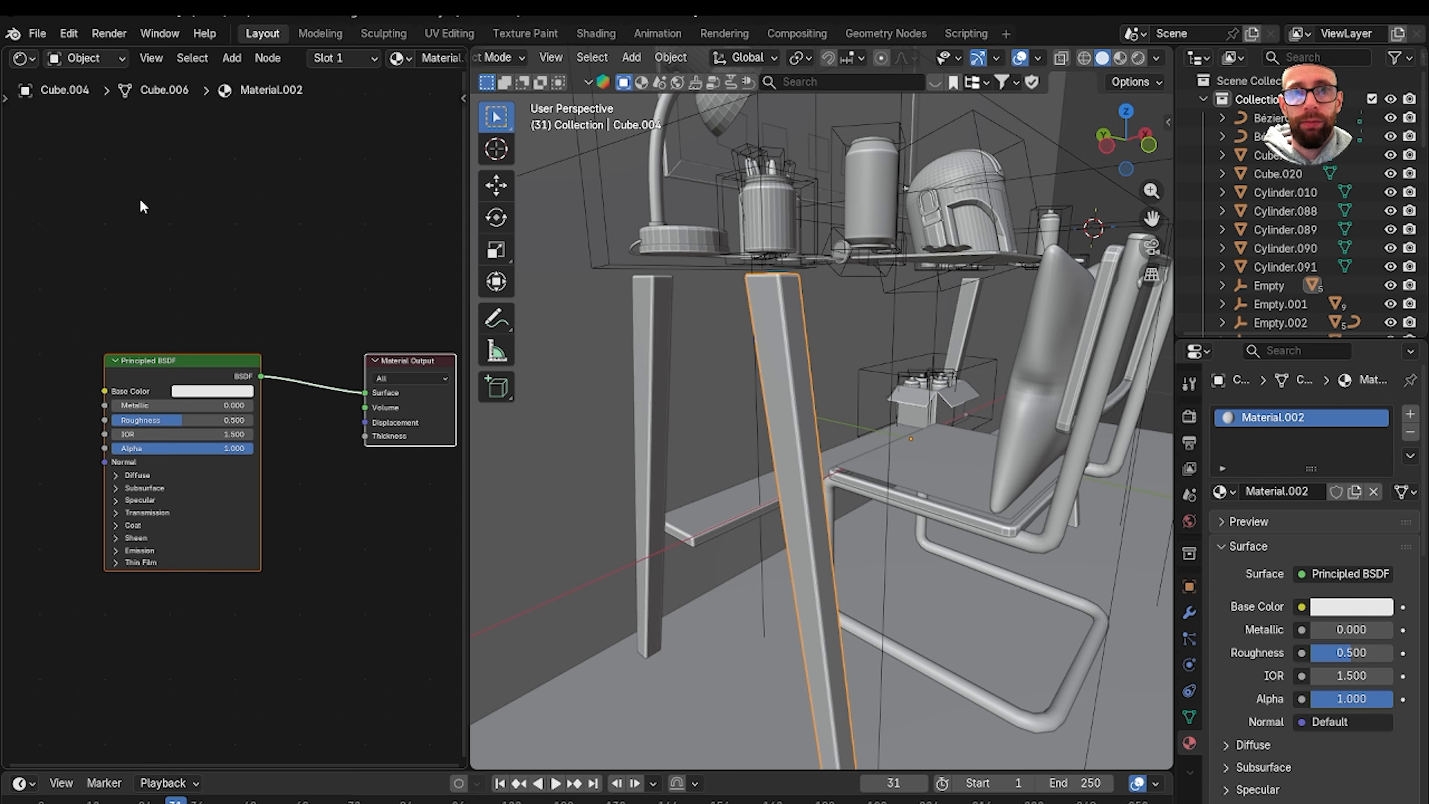
key(shift+a)
text(IM)
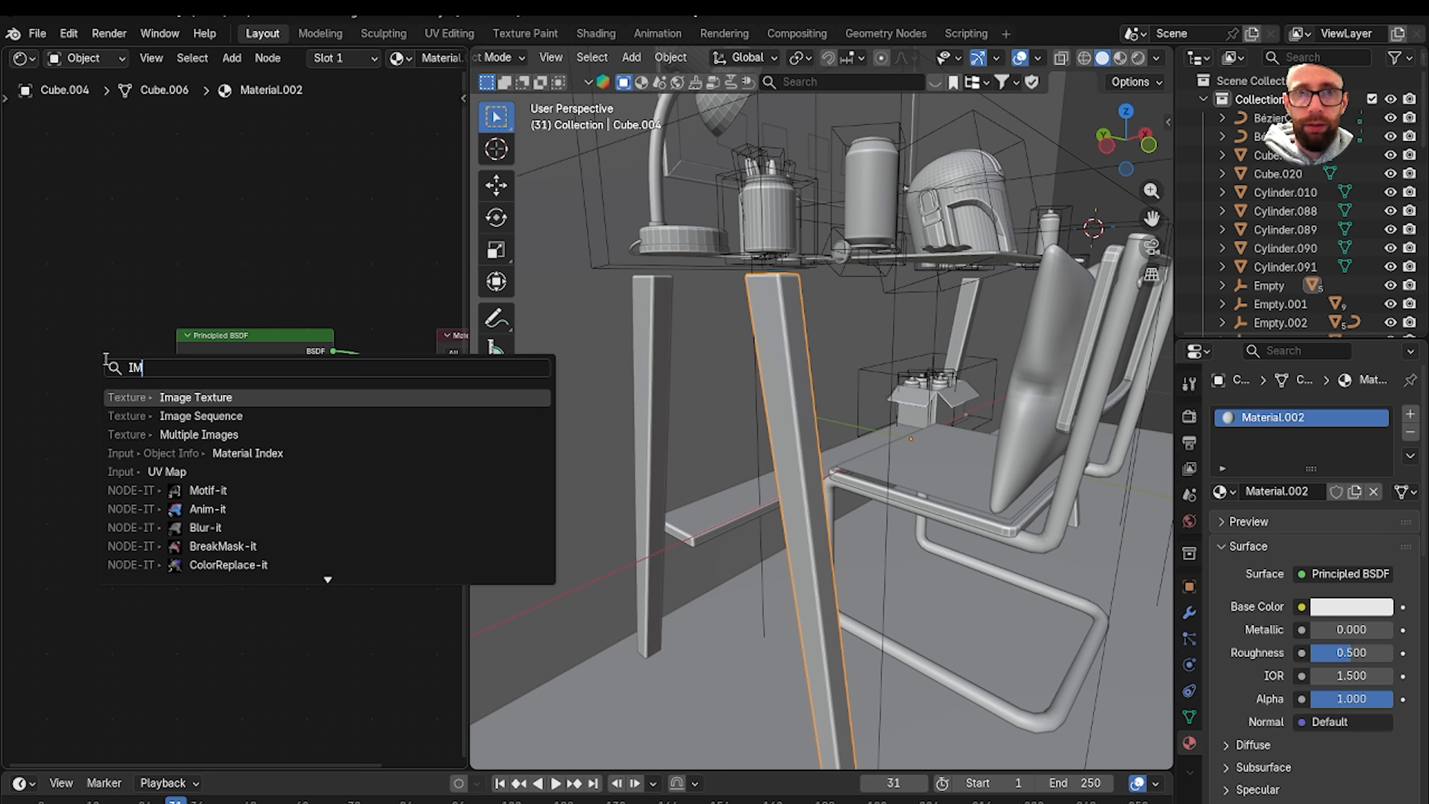
key(Return)
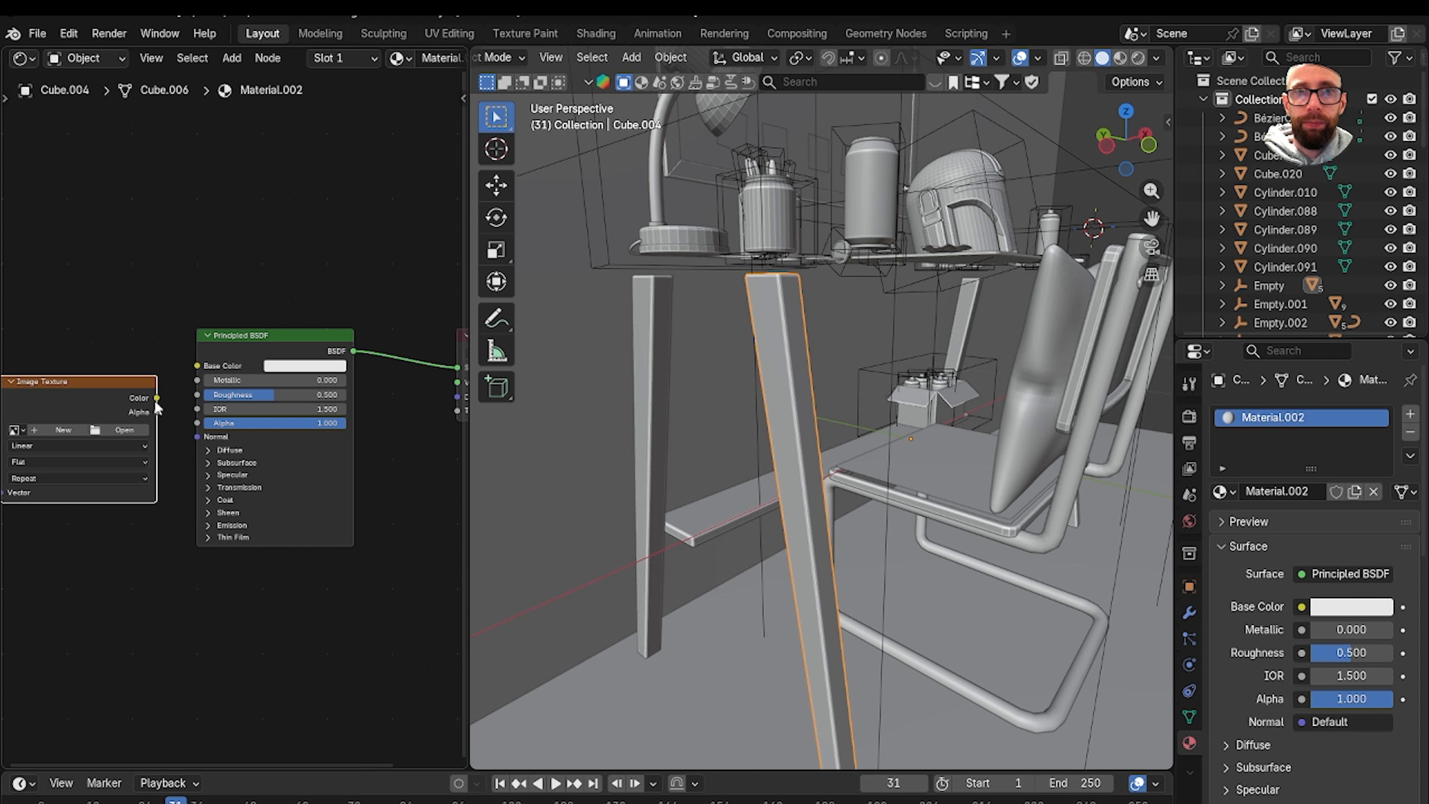
drag(186, 369, 194, 367)
Generate a new colour-grid image for the leg's texture node and preview it in Material Preview shading.
middle_drag(229, 430, 298, 401)
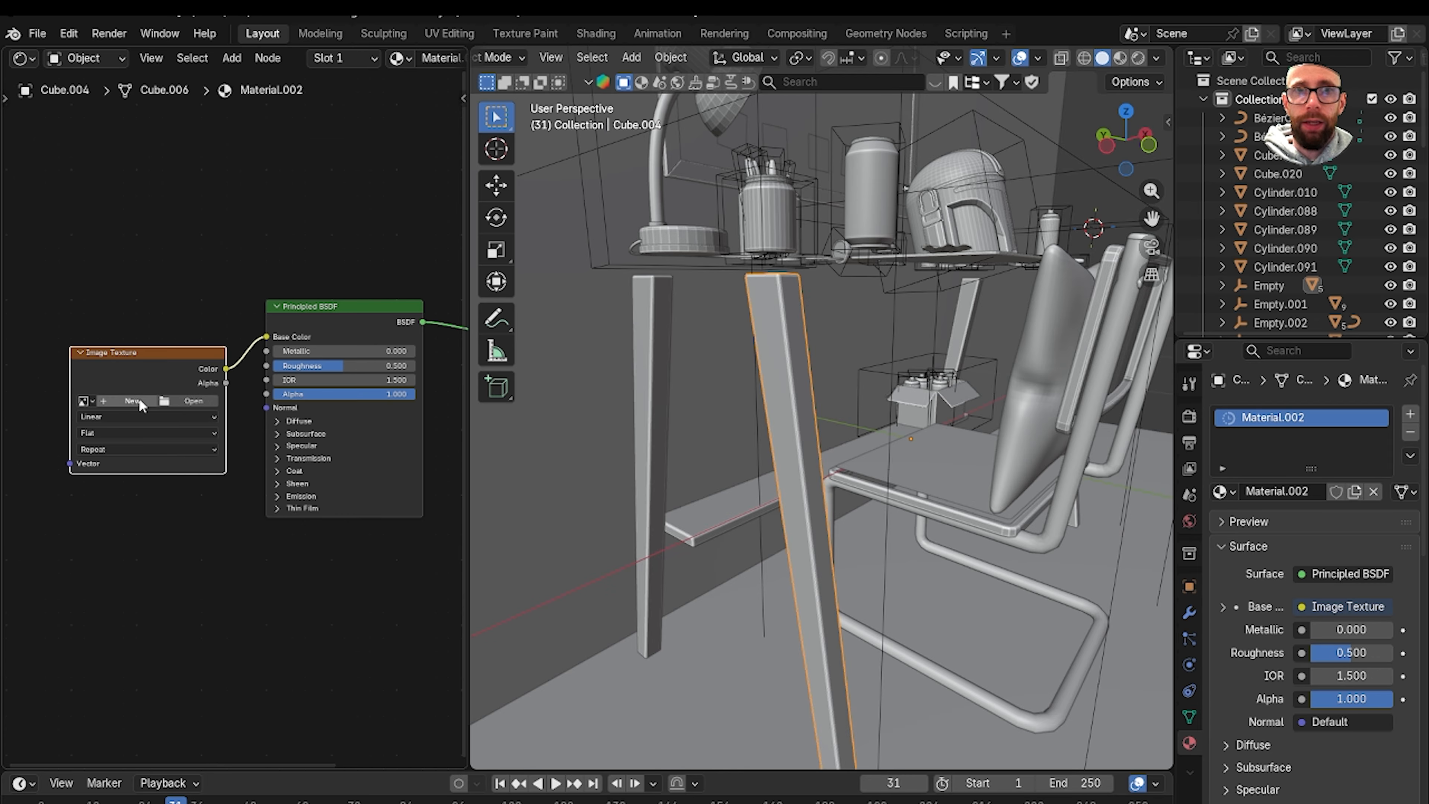
click(141, 402)
click(154, 574)
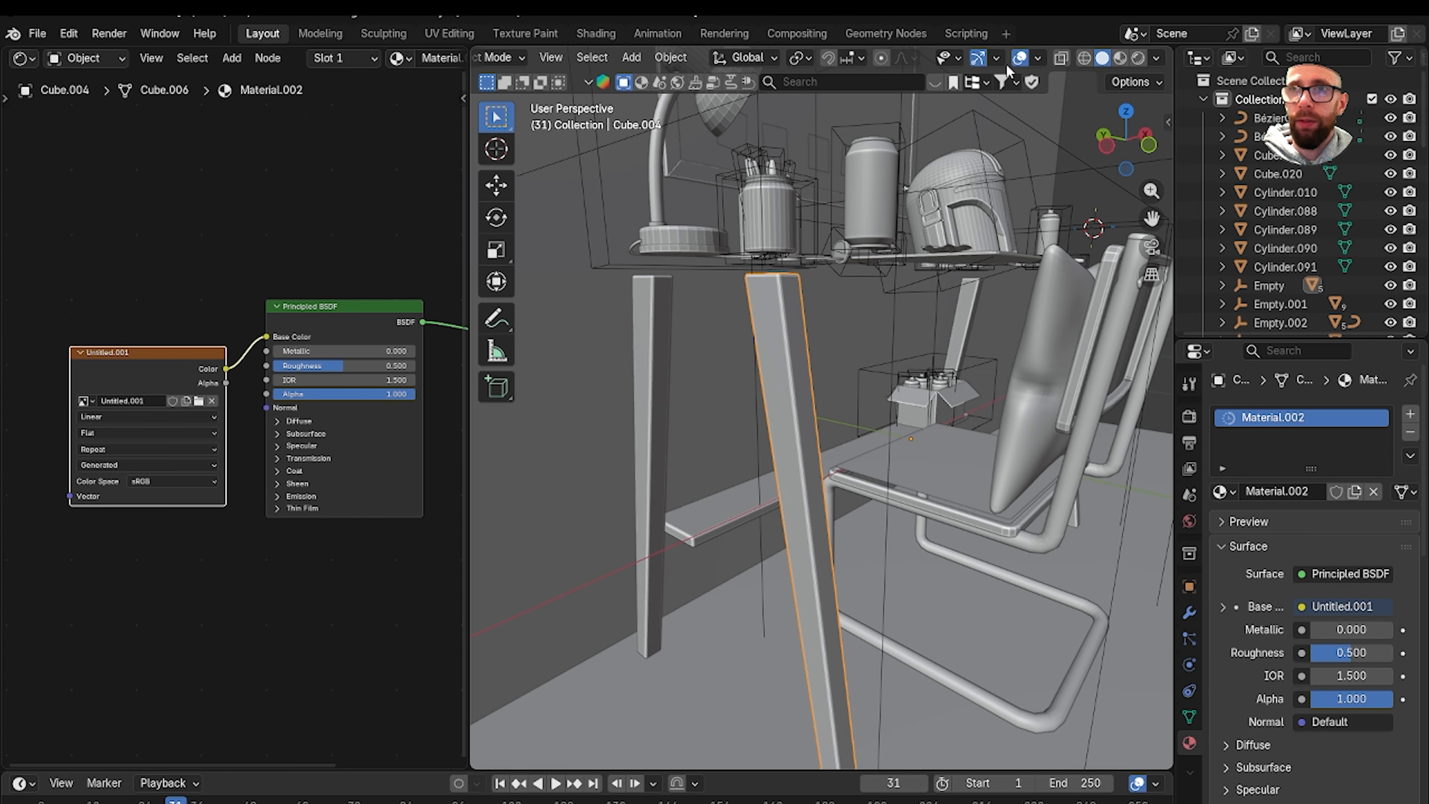
click(1122, 58)
middle_drag(870, 221, 790, 264)
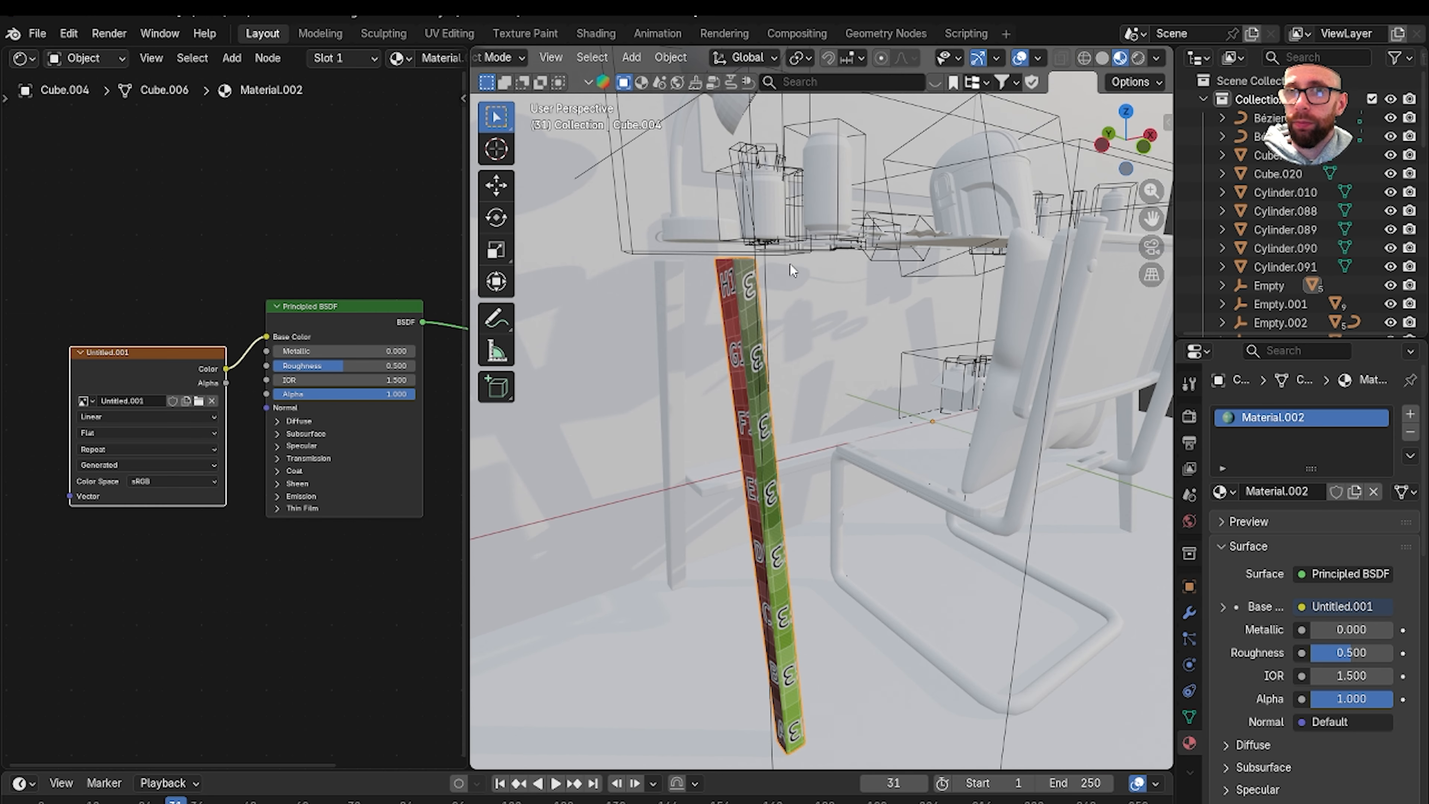
Unhide the tabletop, compare its checker size with the leg's, and select only the leg.
key(alt+h)
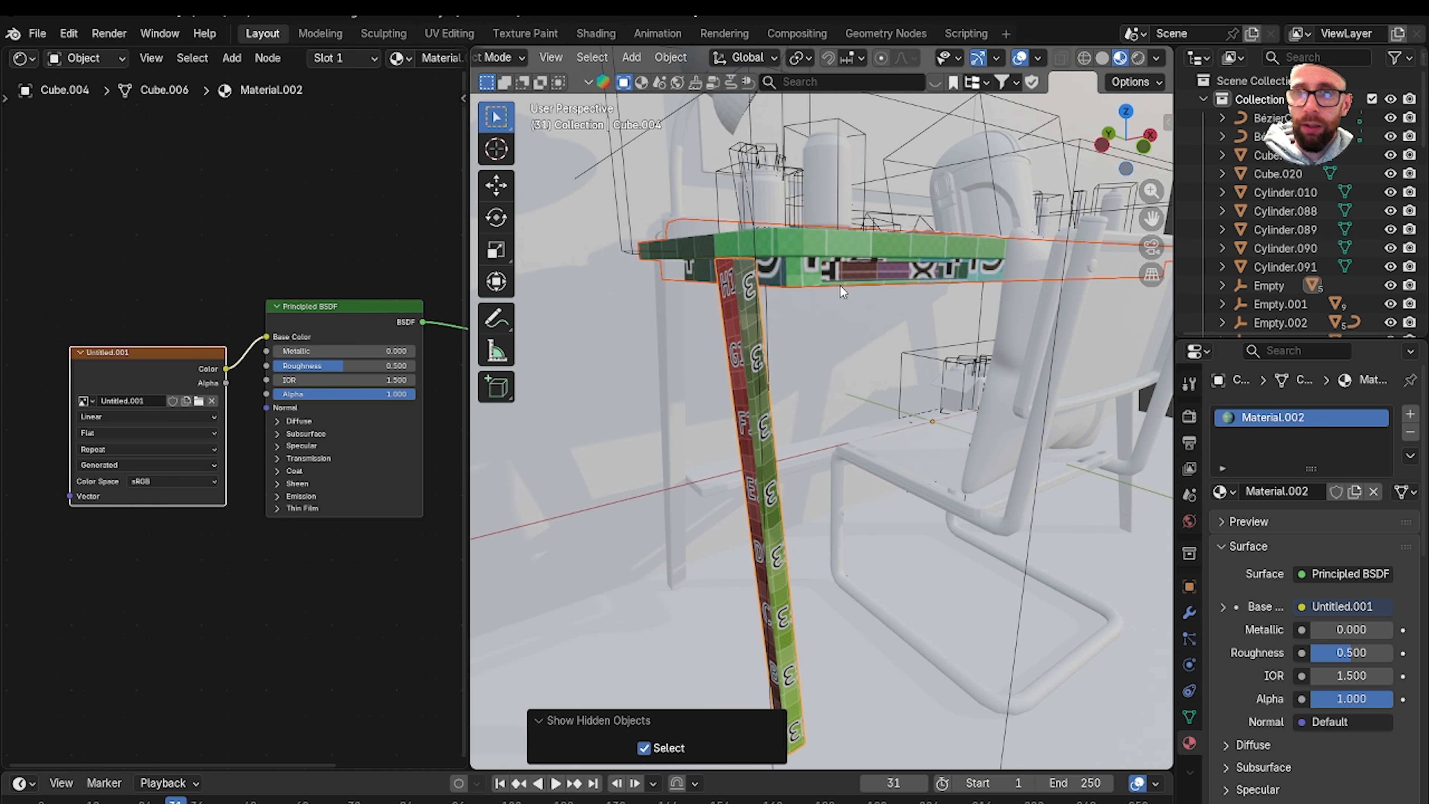
middle_drag(839, 285, 919, 335)
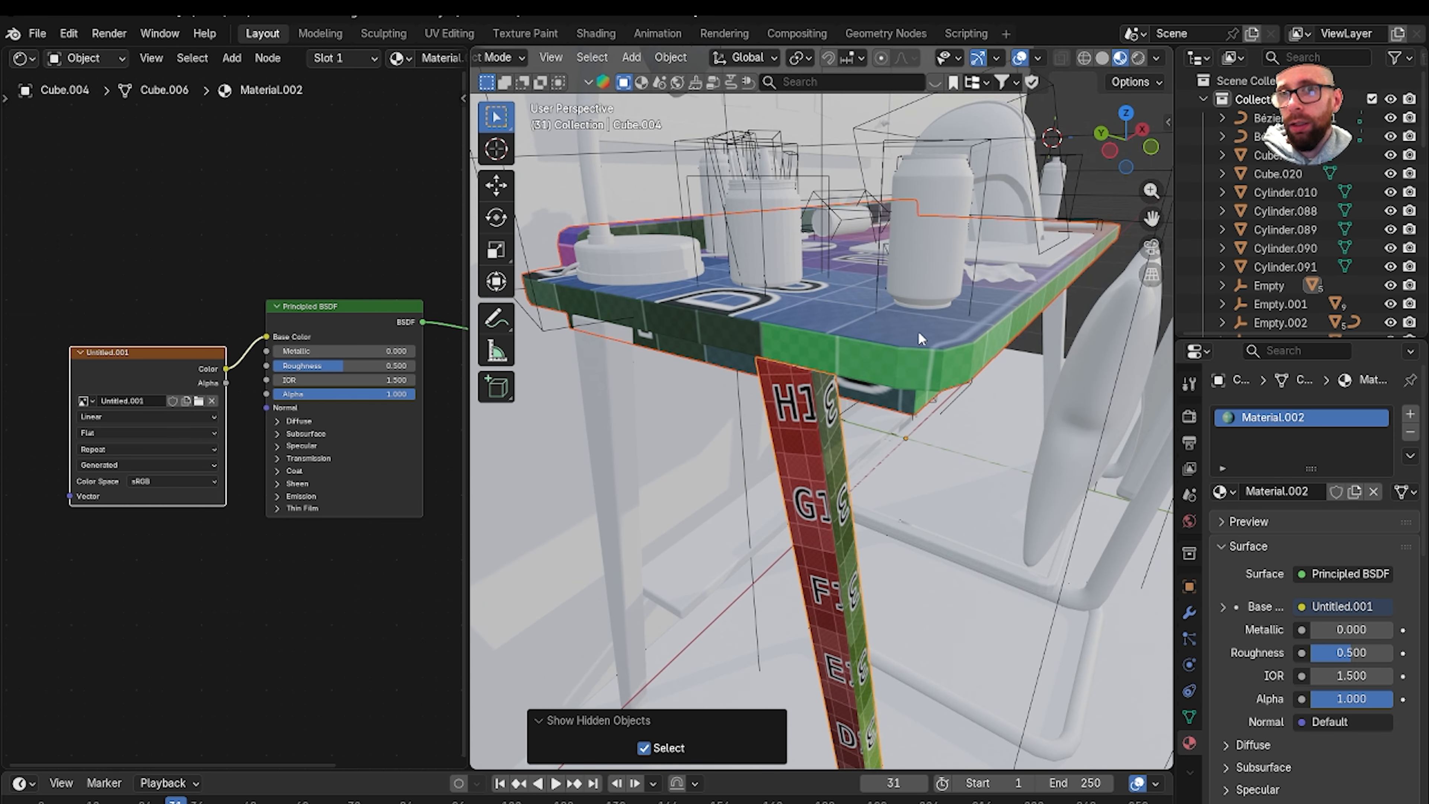
scroll(887, 337, up, 4)
middle_drag(801, 355, 772, 382)
click(691, 344)
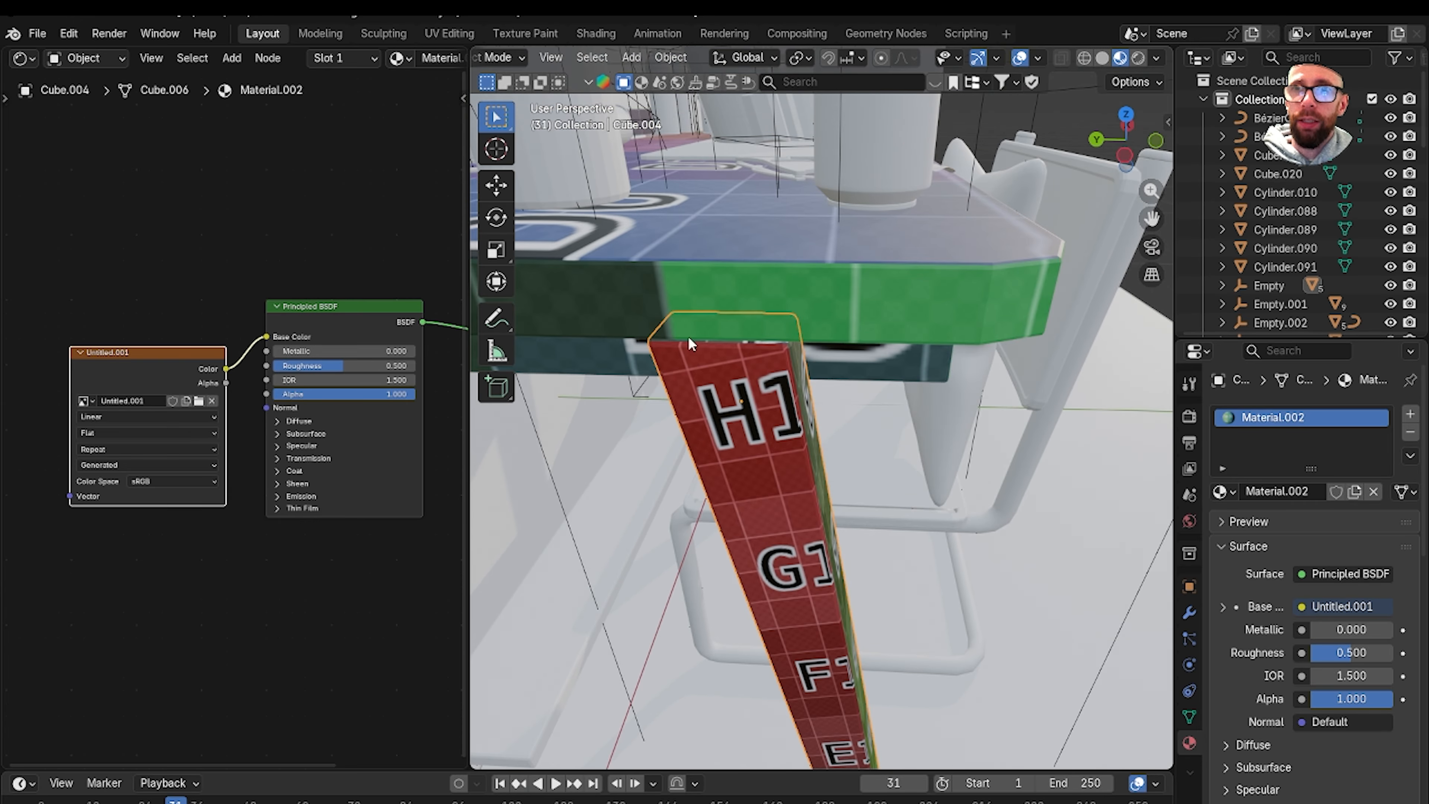
Scale all of the leg's UV islands down to about 0.44 in the UV Editor.
click(23, 58)
click(61, 147)
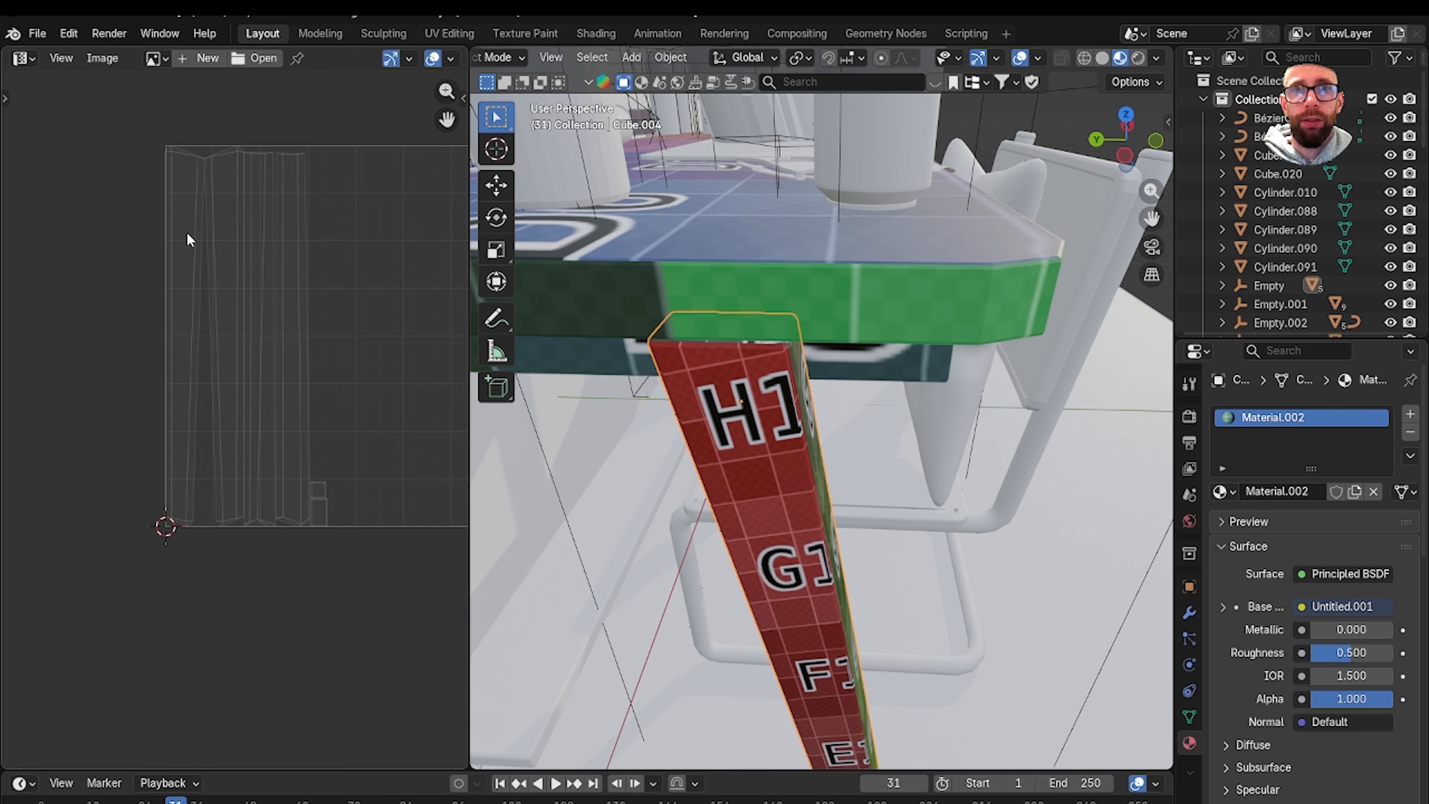
key(Tab)
scroll(270, 377, down, 6)
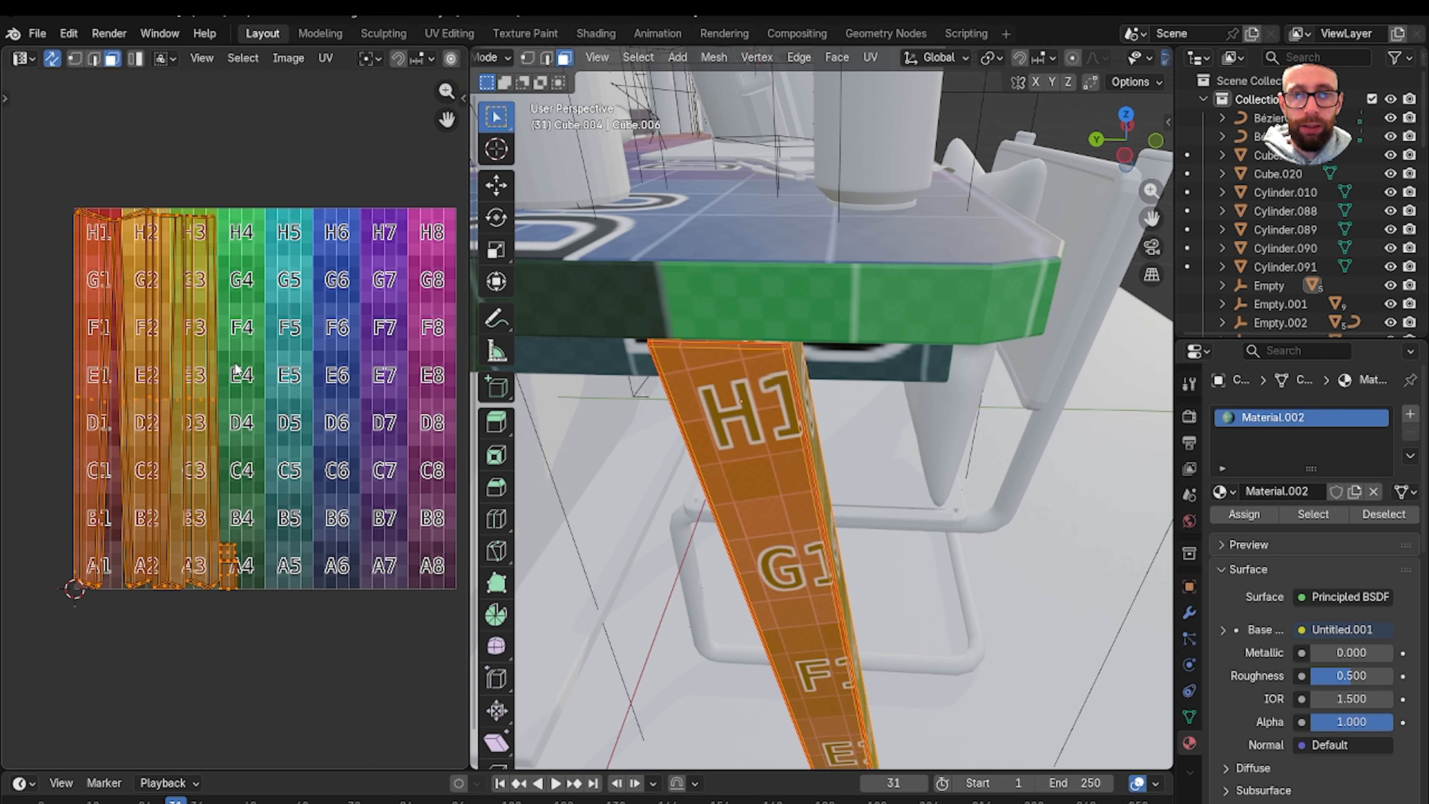
key(s)
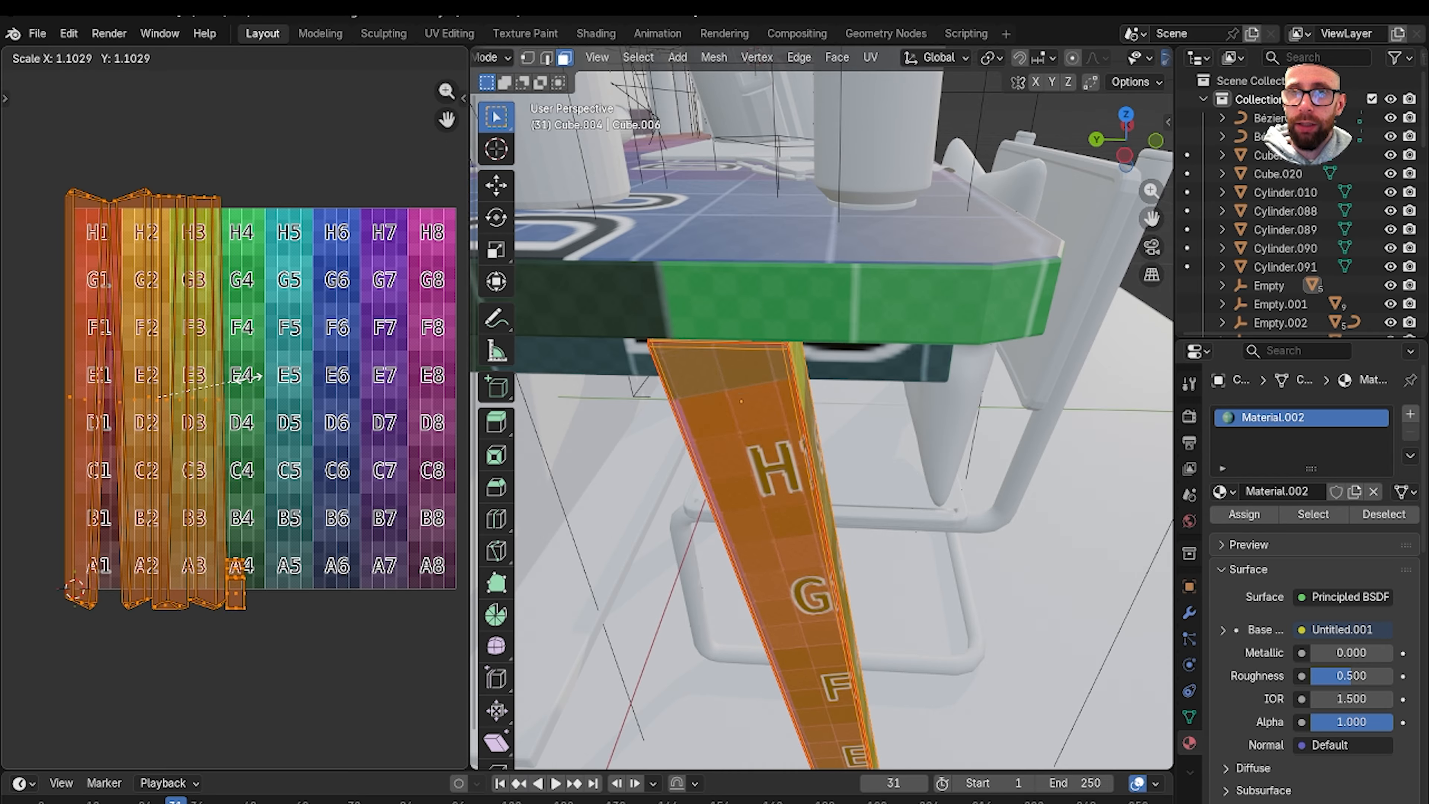
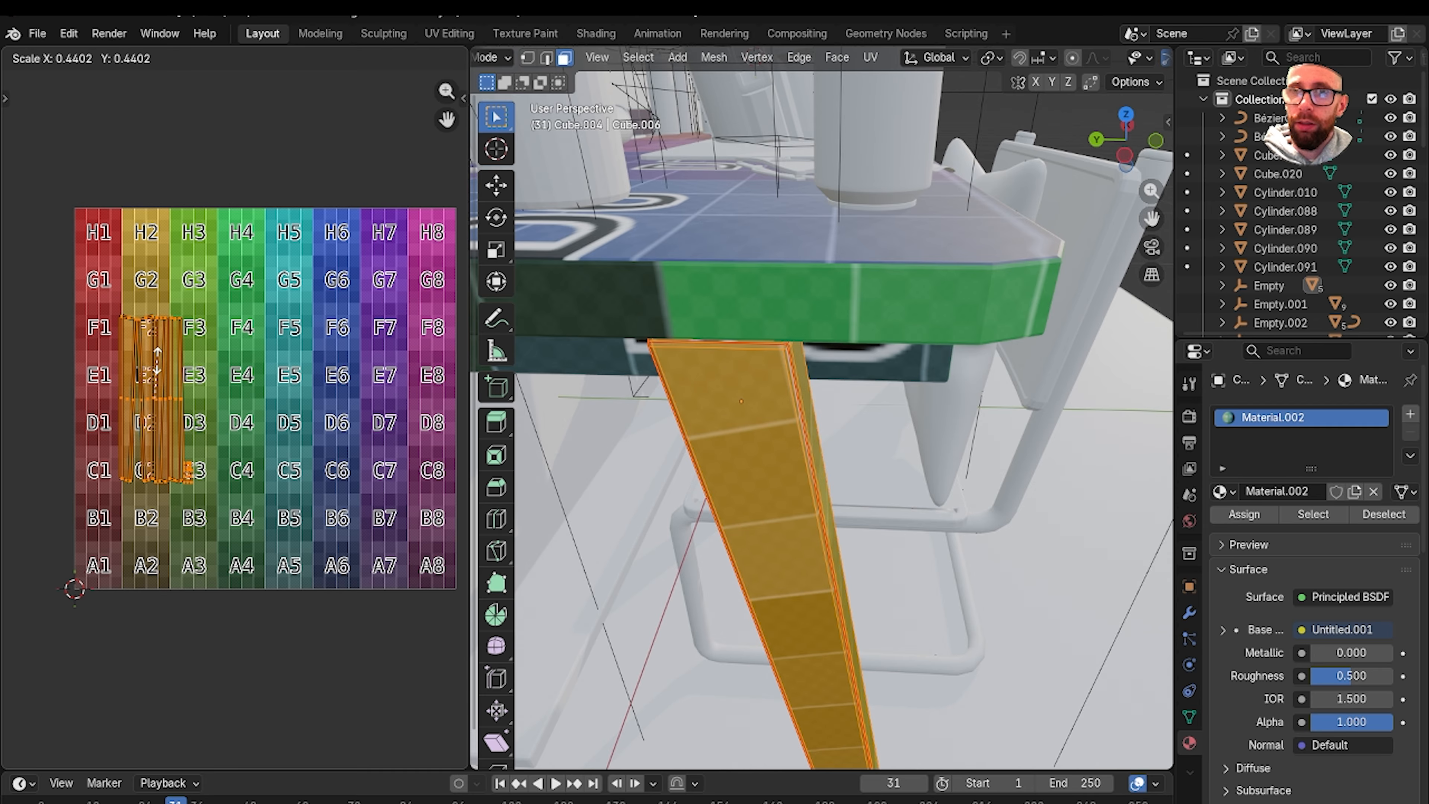
click(156, 366)
scroll(234, 415, down, 3)
scroll(496, 394, down, 1)
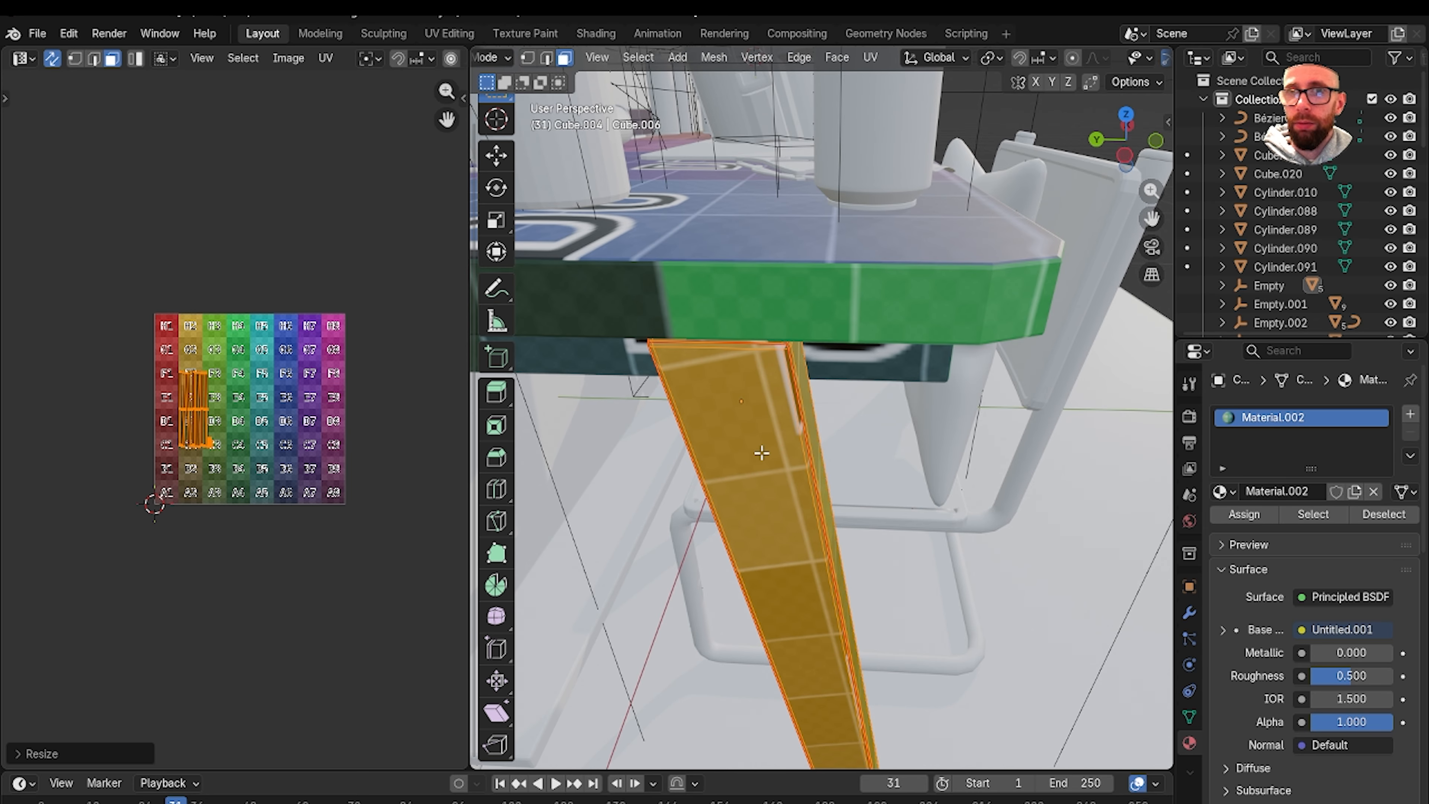
Return the leg to Object Mode and display the whole desk in Solid shading.
key(Tab)
mouse_move(762, 453)
middle_down()
mouse_move(609, 428)
mouse_move(788, 447)
middle_up()
scroll(646, 430, down, 8)
scroll(637, 432, down, 2)
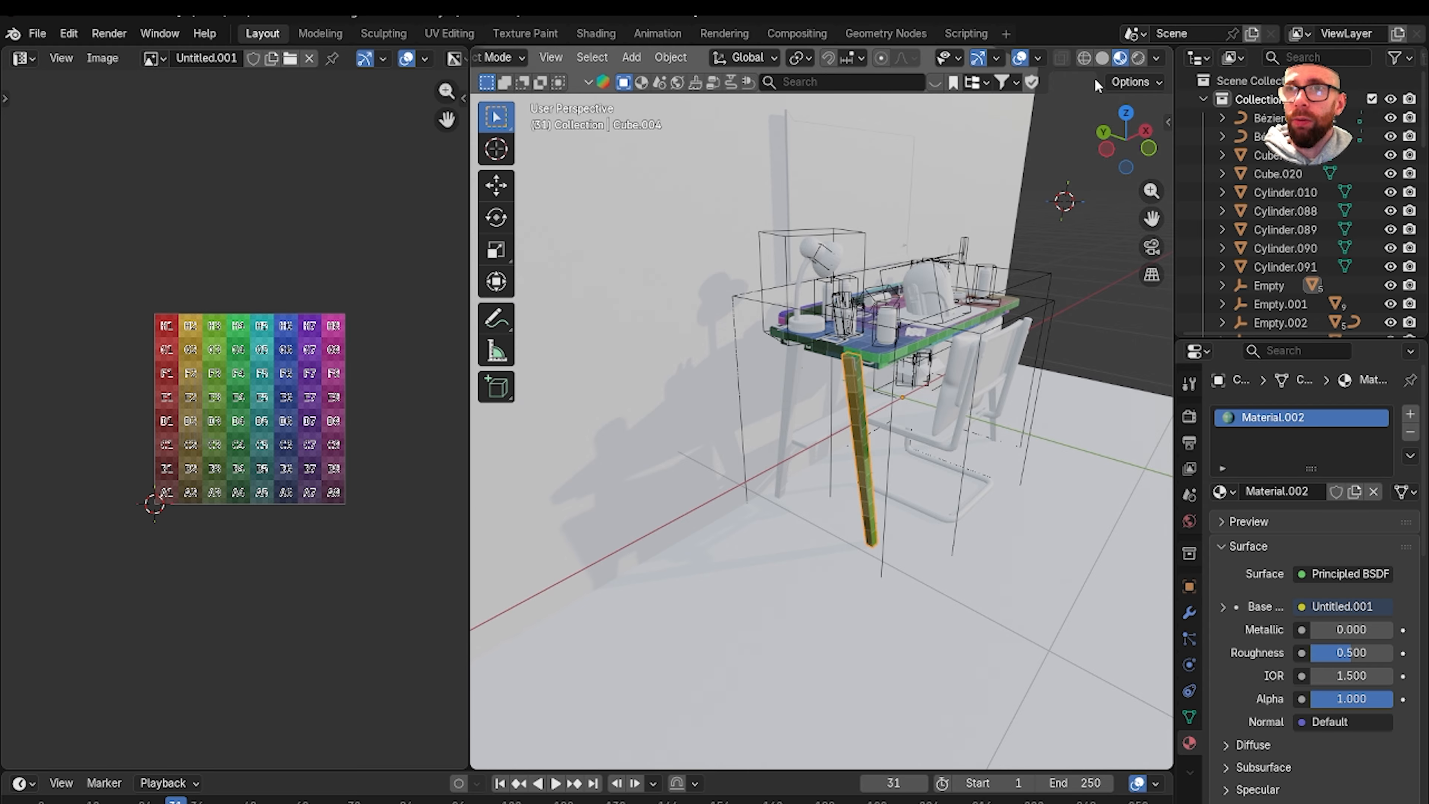
click(1103, 58)
shift+middle_drag(1046, 249, 932, 249)
scroll(1062, 322, up, 2)
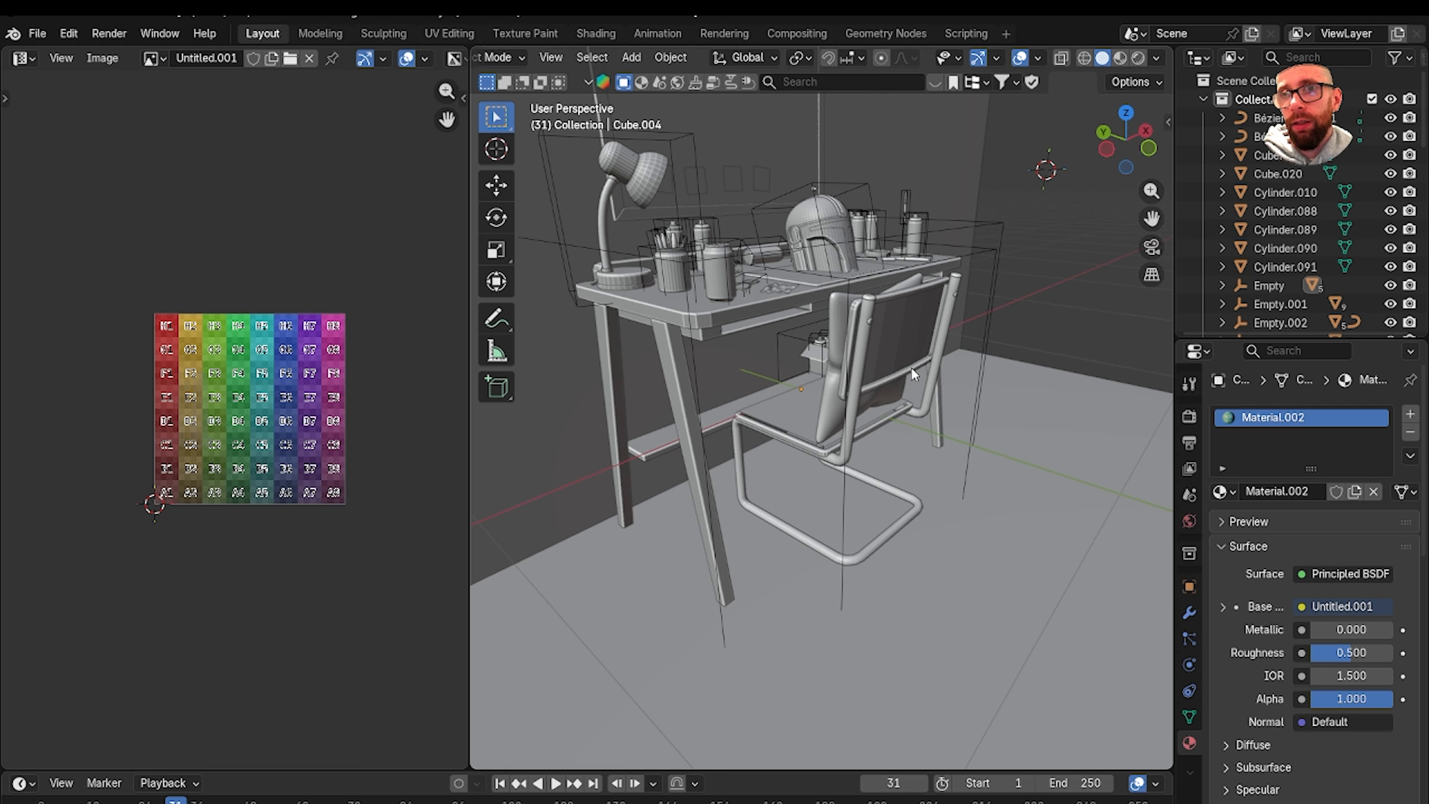
middle_drag(911, 367, 878, 442)
Delete the untextured desk leg next to the textured one, at the lamp end of the desk.
click(839, 362)
click(743, 347)
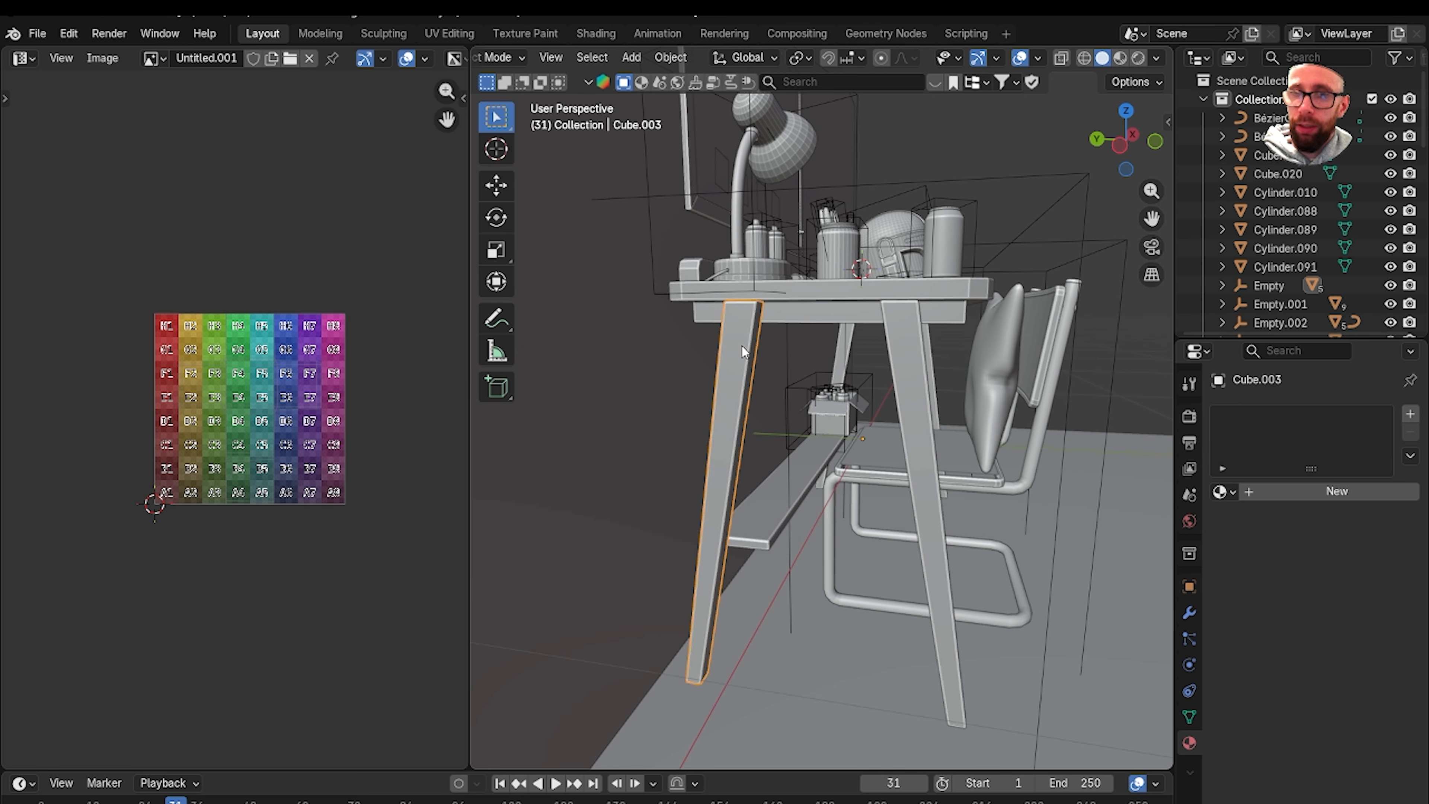
key(Delete)
Duplicate the textured leg in place and mirror the copy along the local Y axis.
click(913, 381)
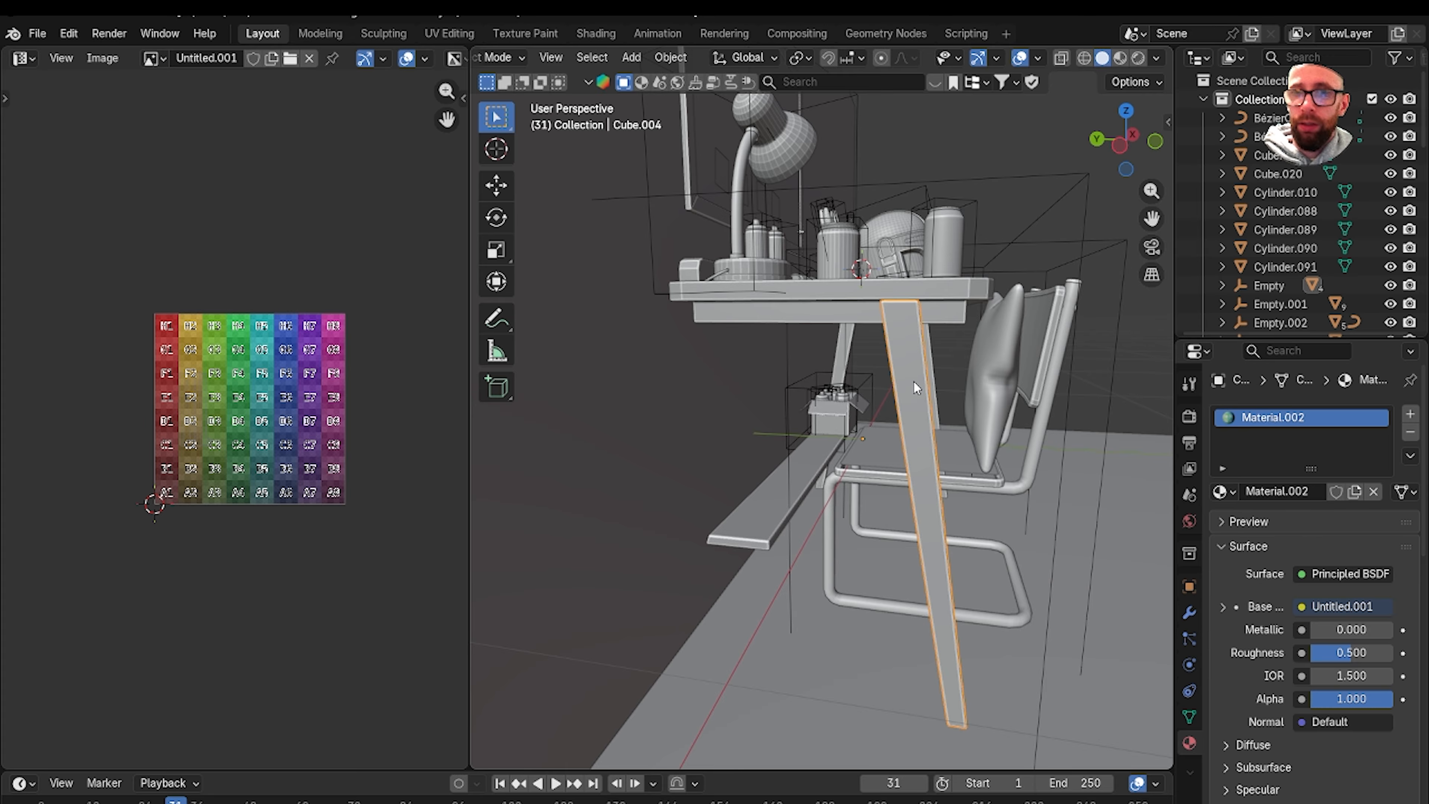
key(shift+d)
right_click(913, 381)
right_click(913, 381)
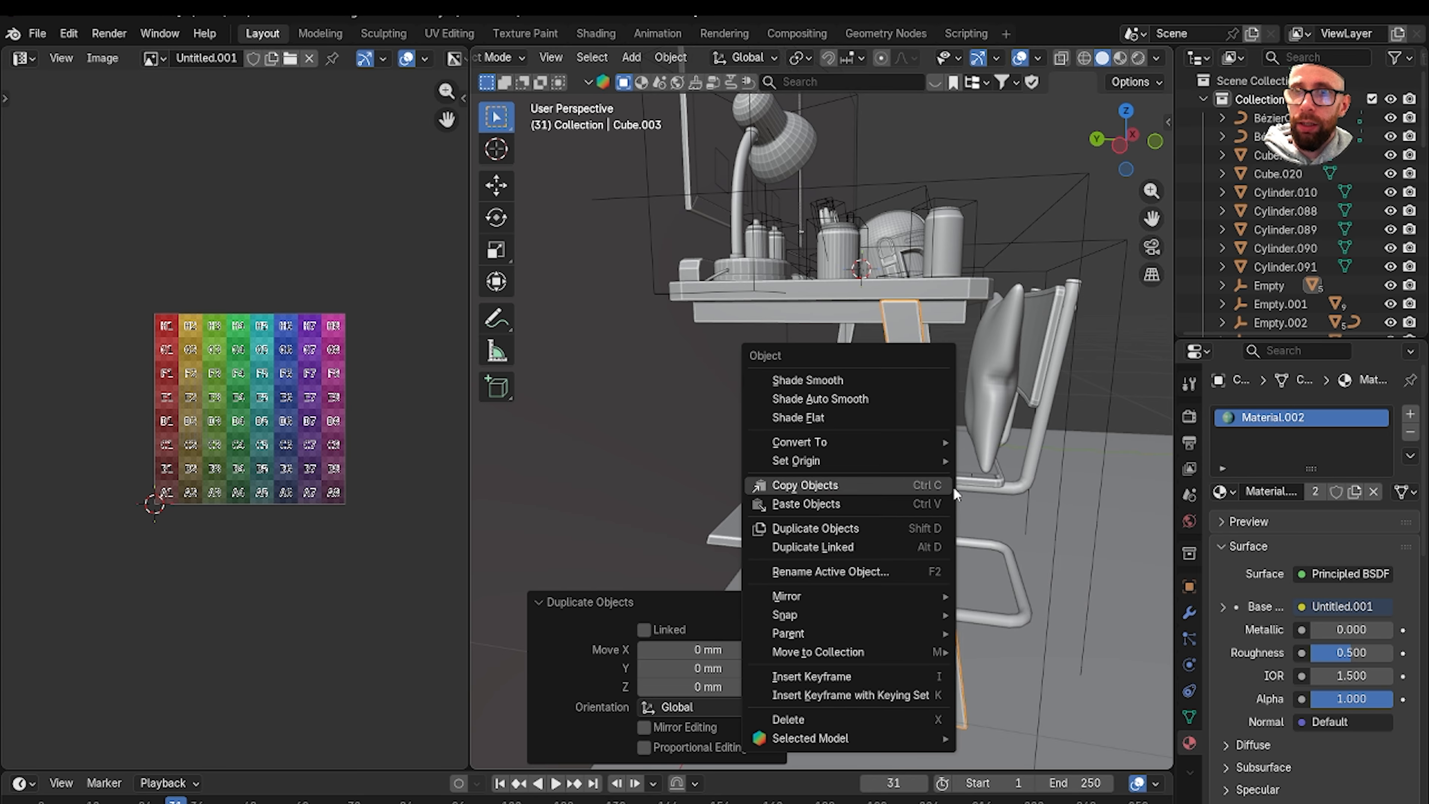
mouse_move(882, 605)
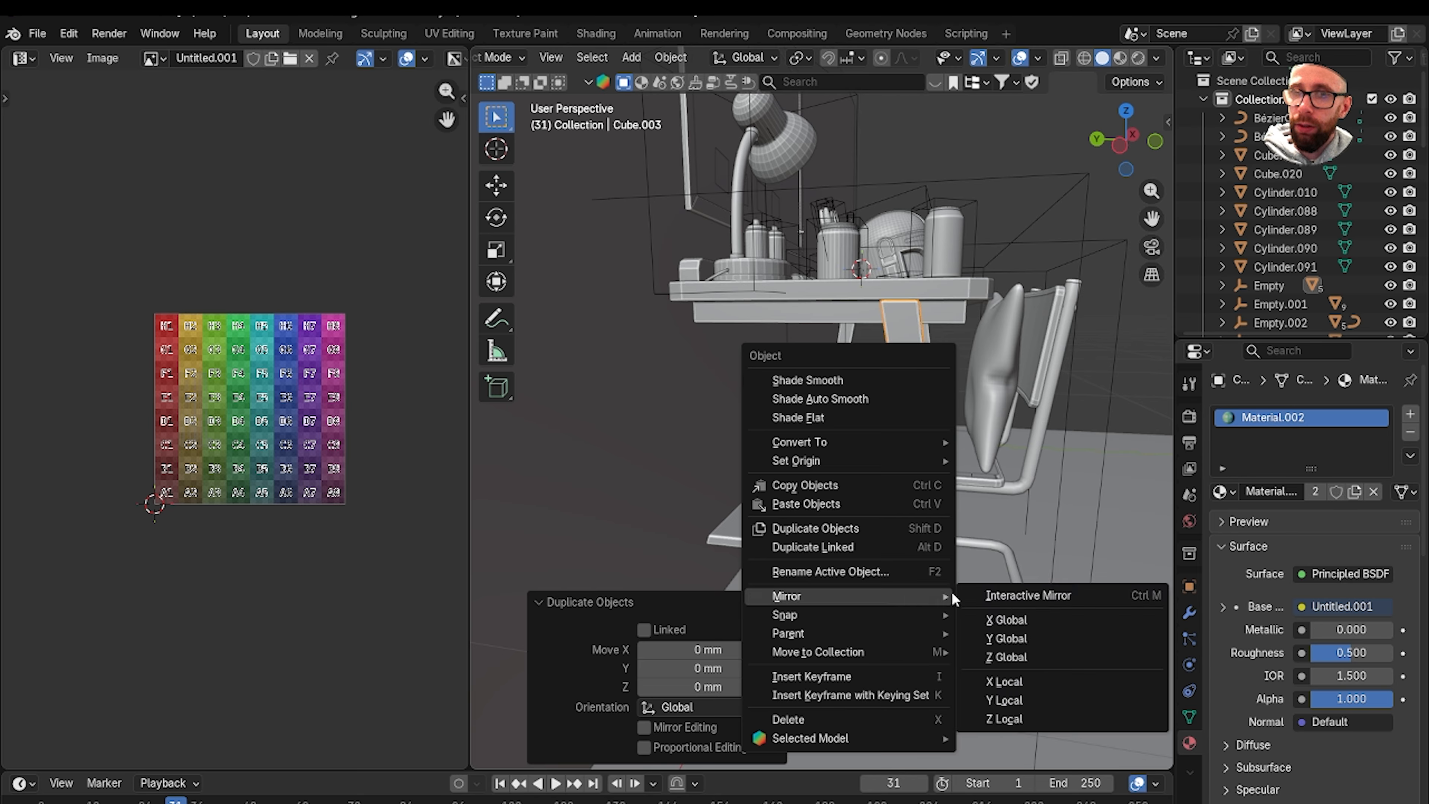
click(1046, 699)
click(750, 377)
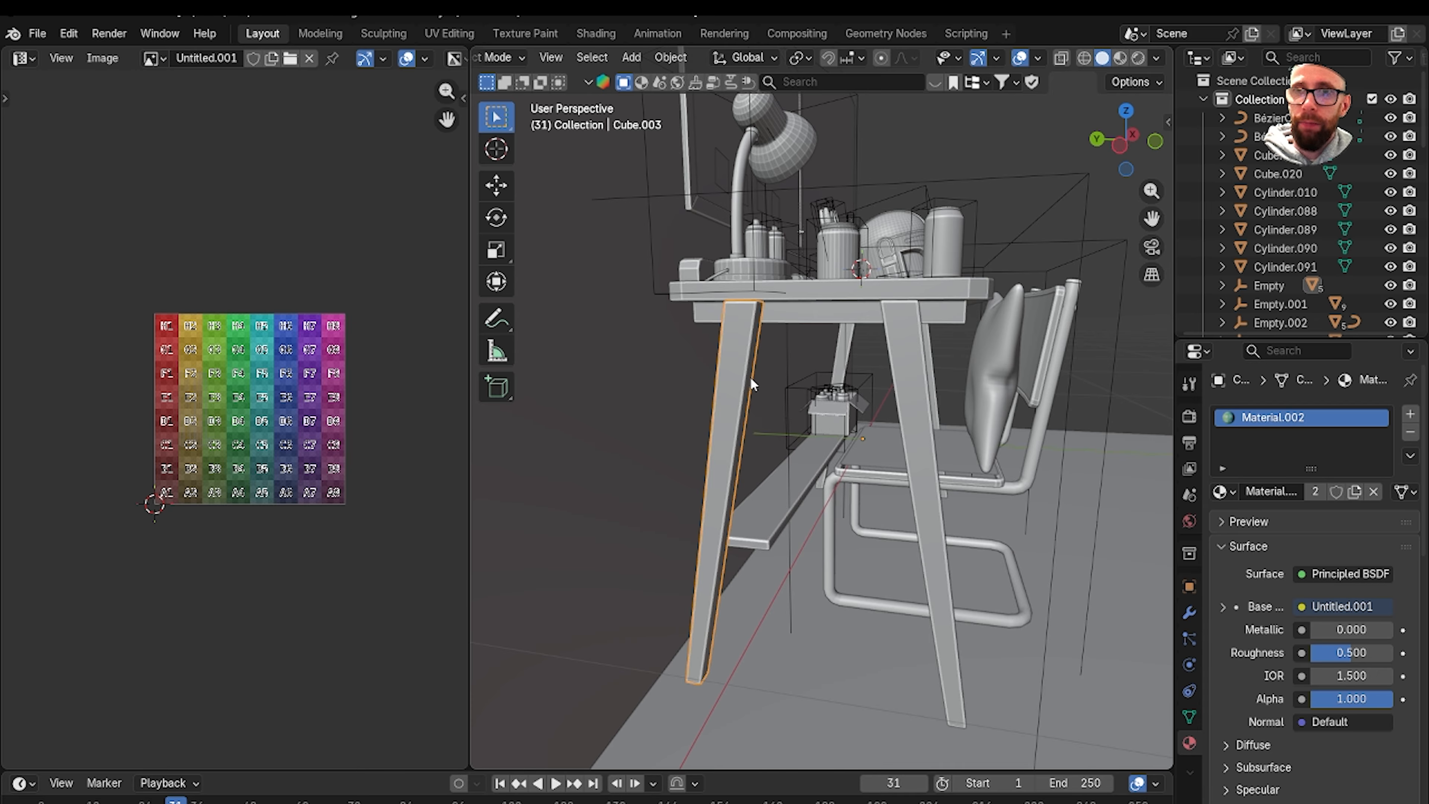
Enable the Face Orientation overlay and apply the mirrored leg's transform.
click(1038, 57)
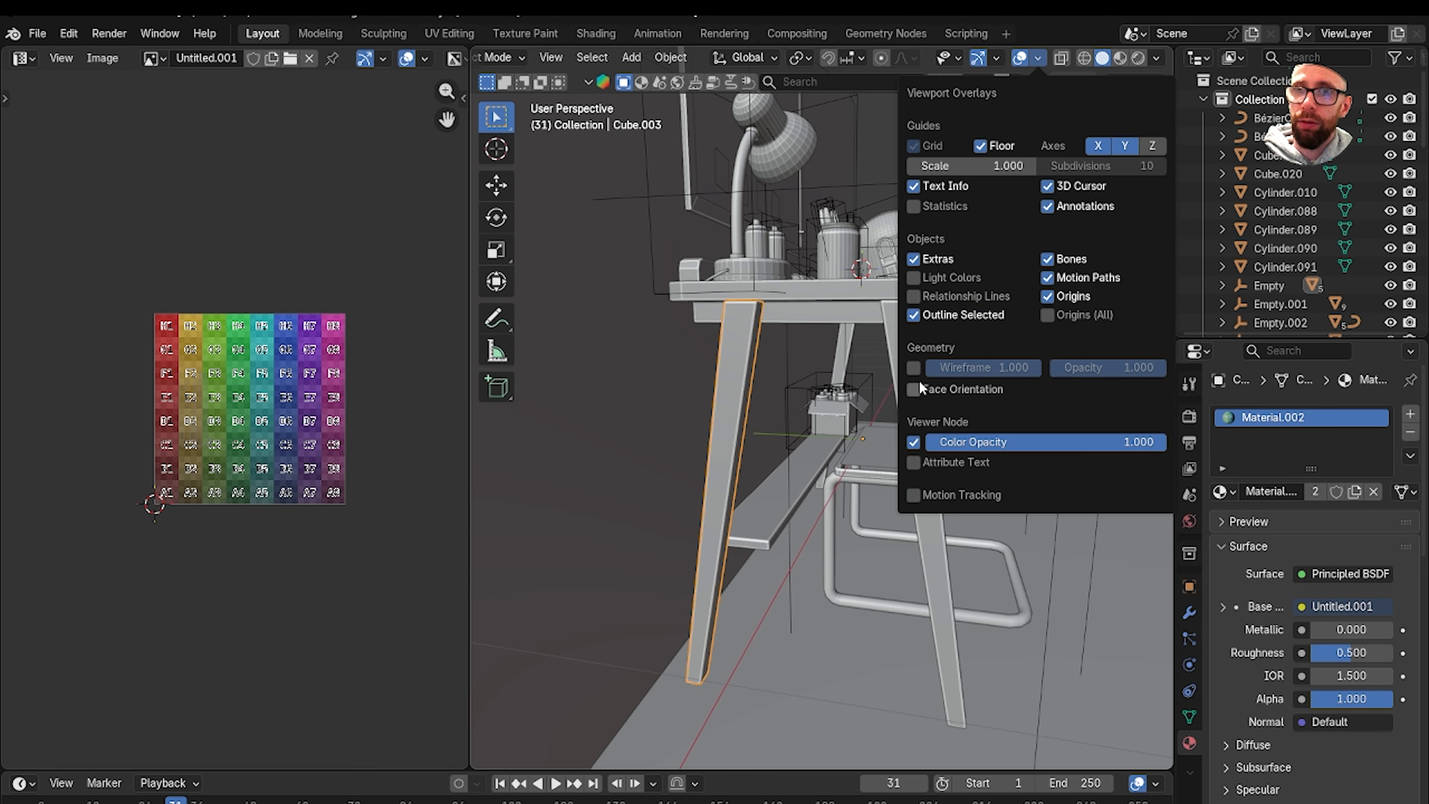
click(914, 388)
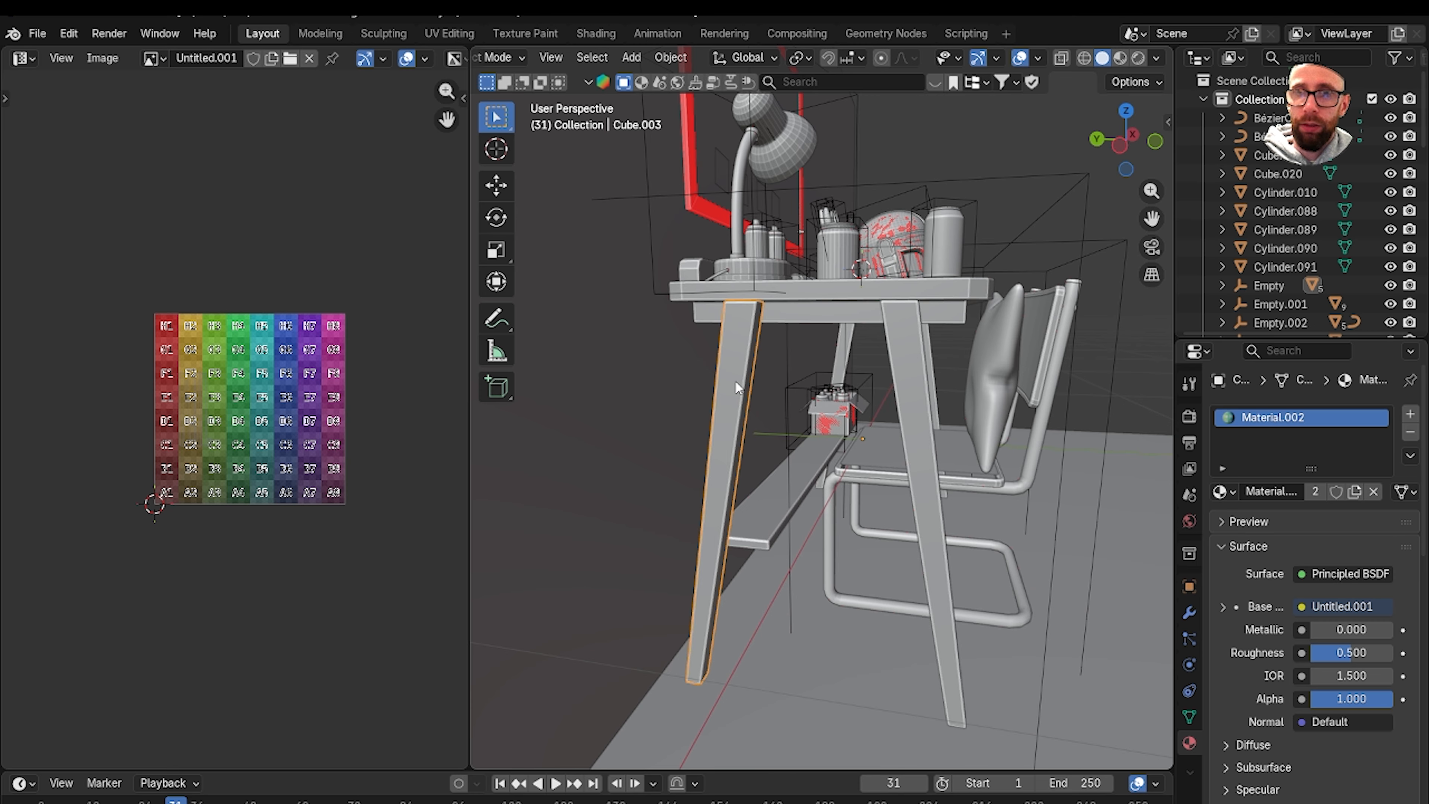
key(ctrl+a)
click(721, 437)
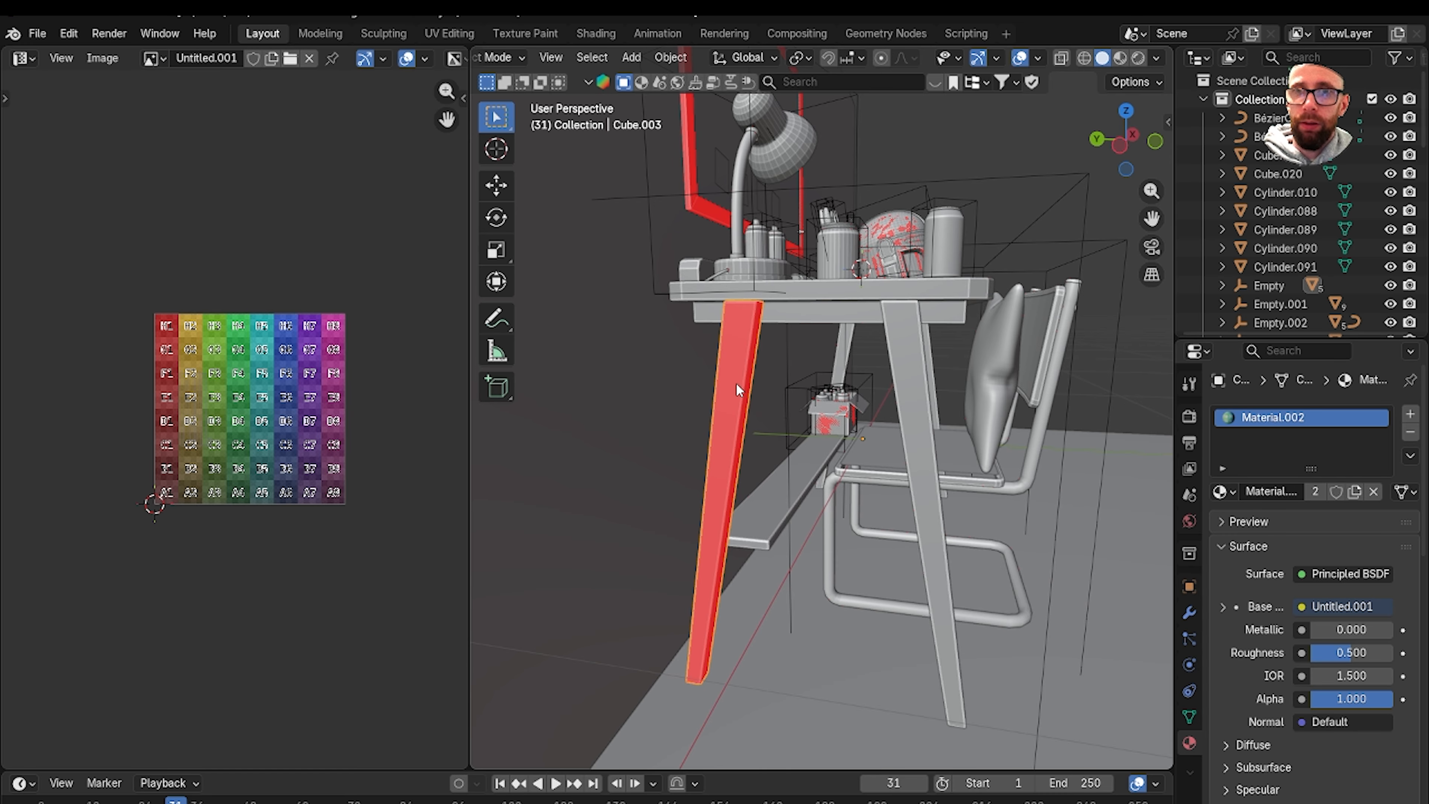
Recalculate the mirrored leg's face normals to the outside and return to Object Mode.
key(Tab)
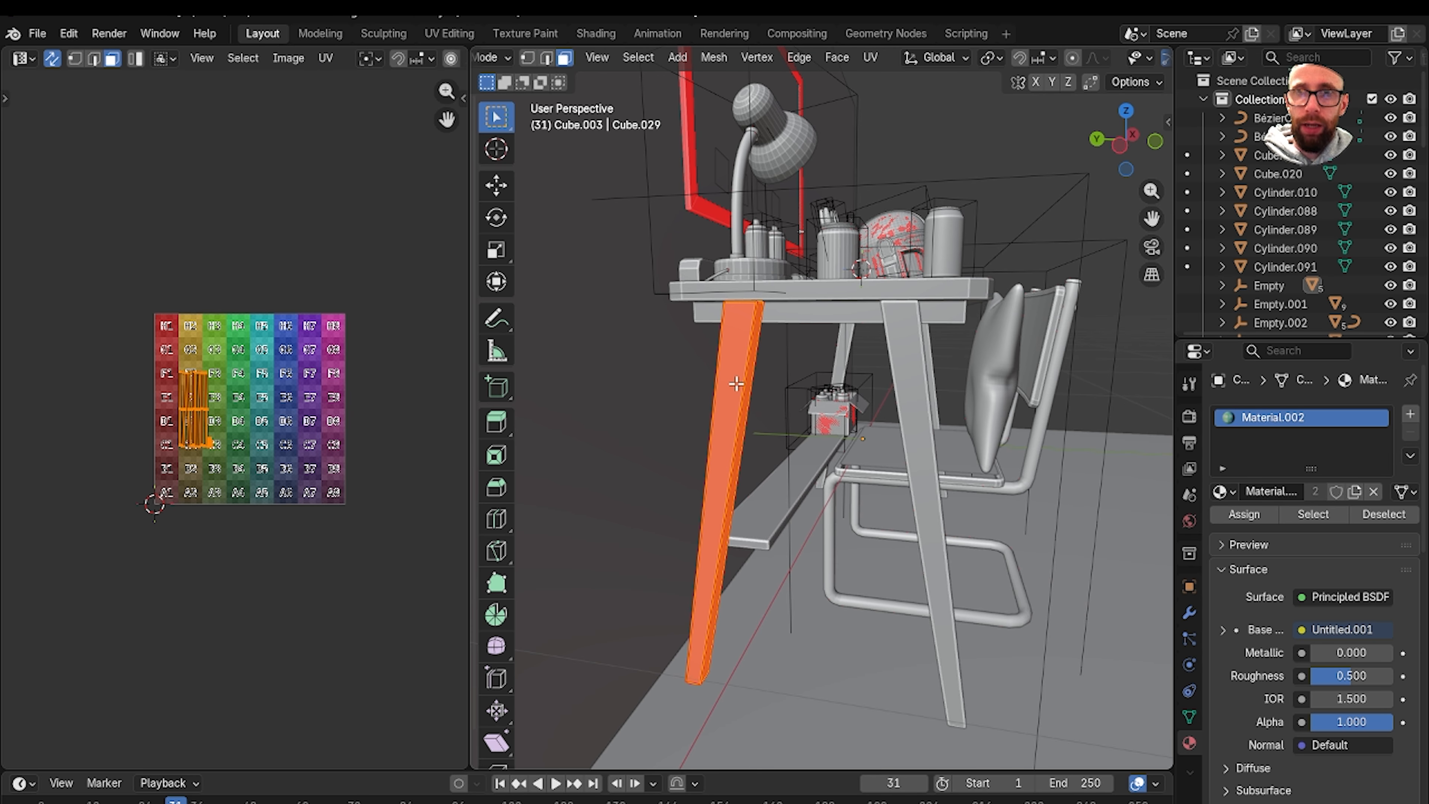
key(shift+n)
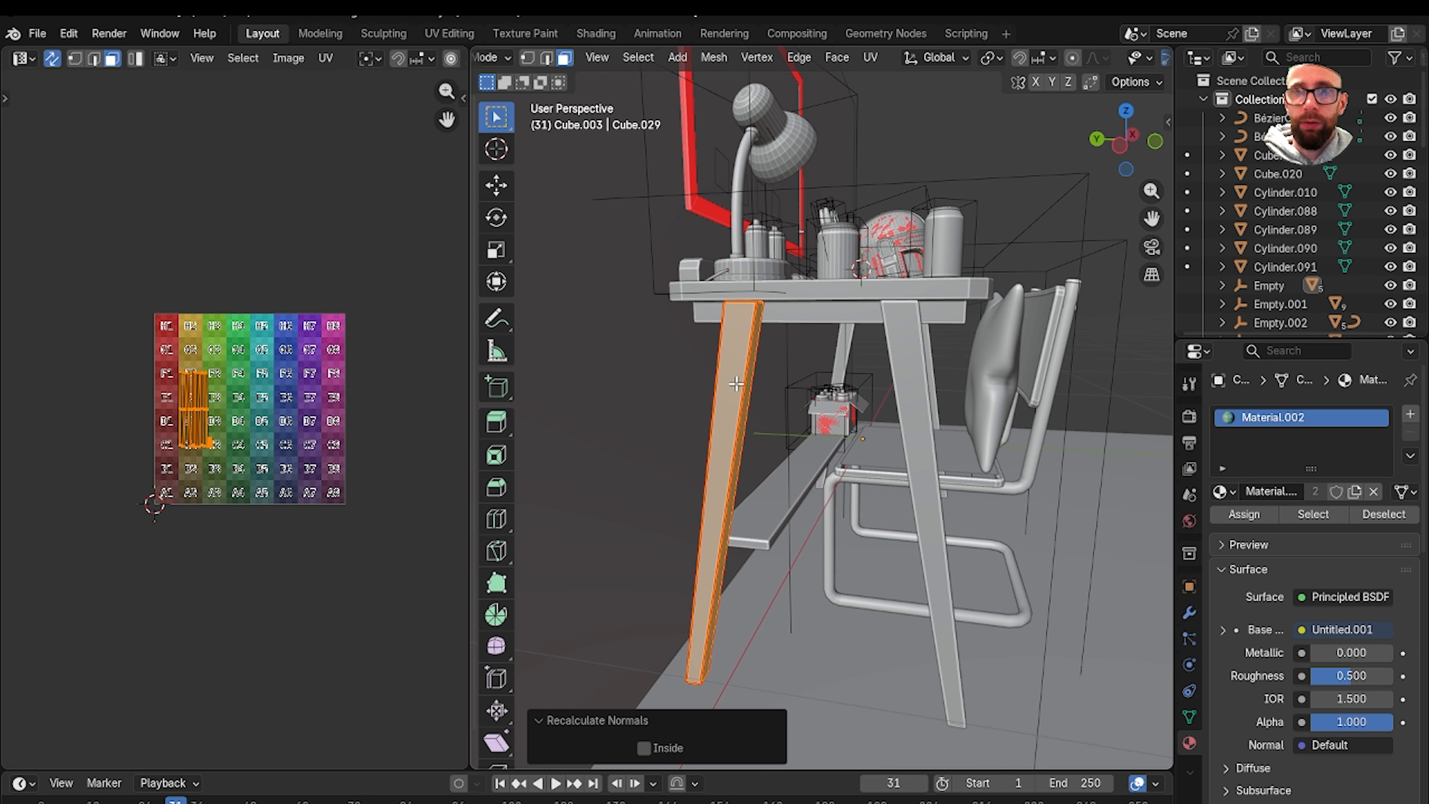
key(Tab)
Switch to Material Preview shading and inspect the checker texture on both legs and the tabletop.
scroll(736, 382, down, 3)
click(1121, 58)
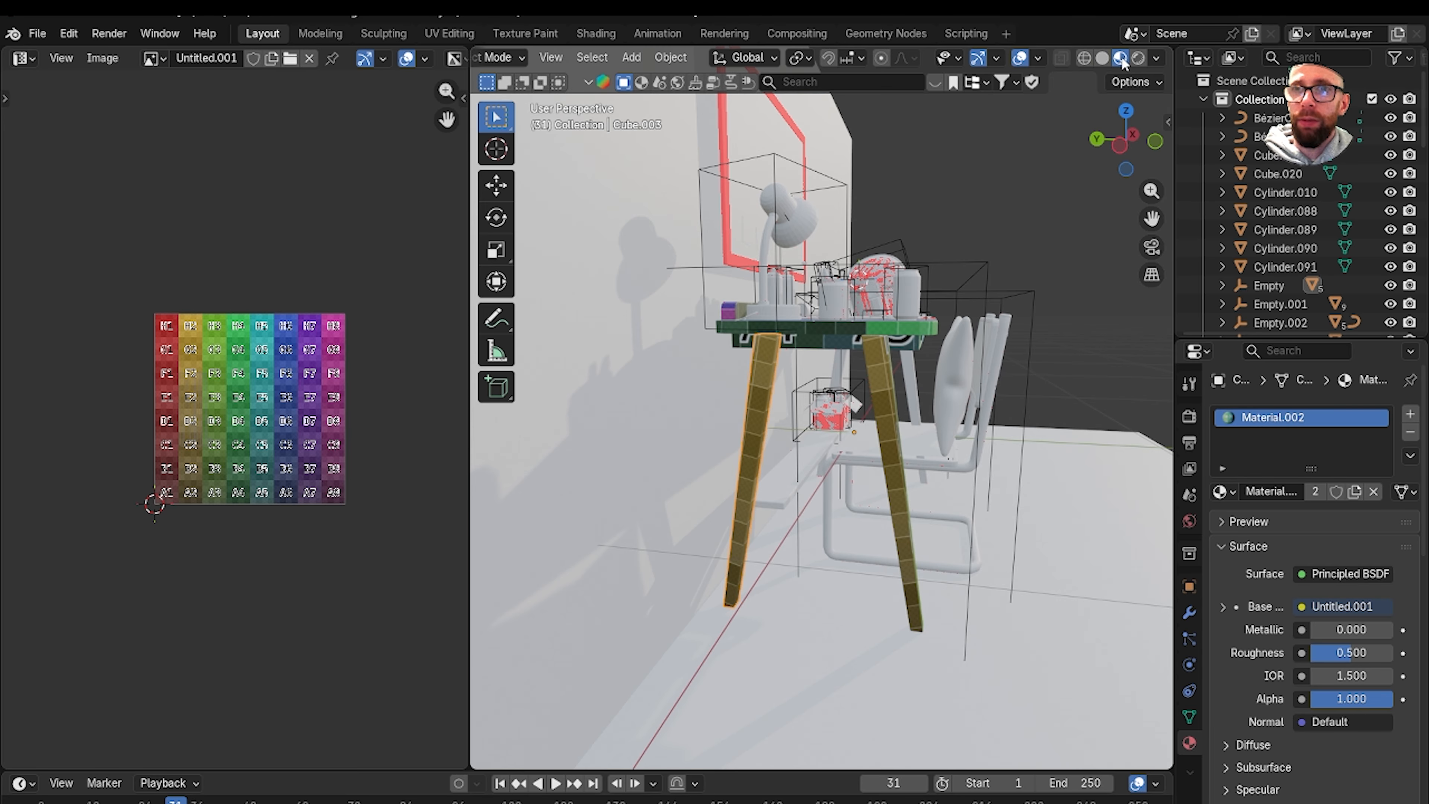
scroll(850, 409, up, 5)
scroll(639, 365, down, 5)
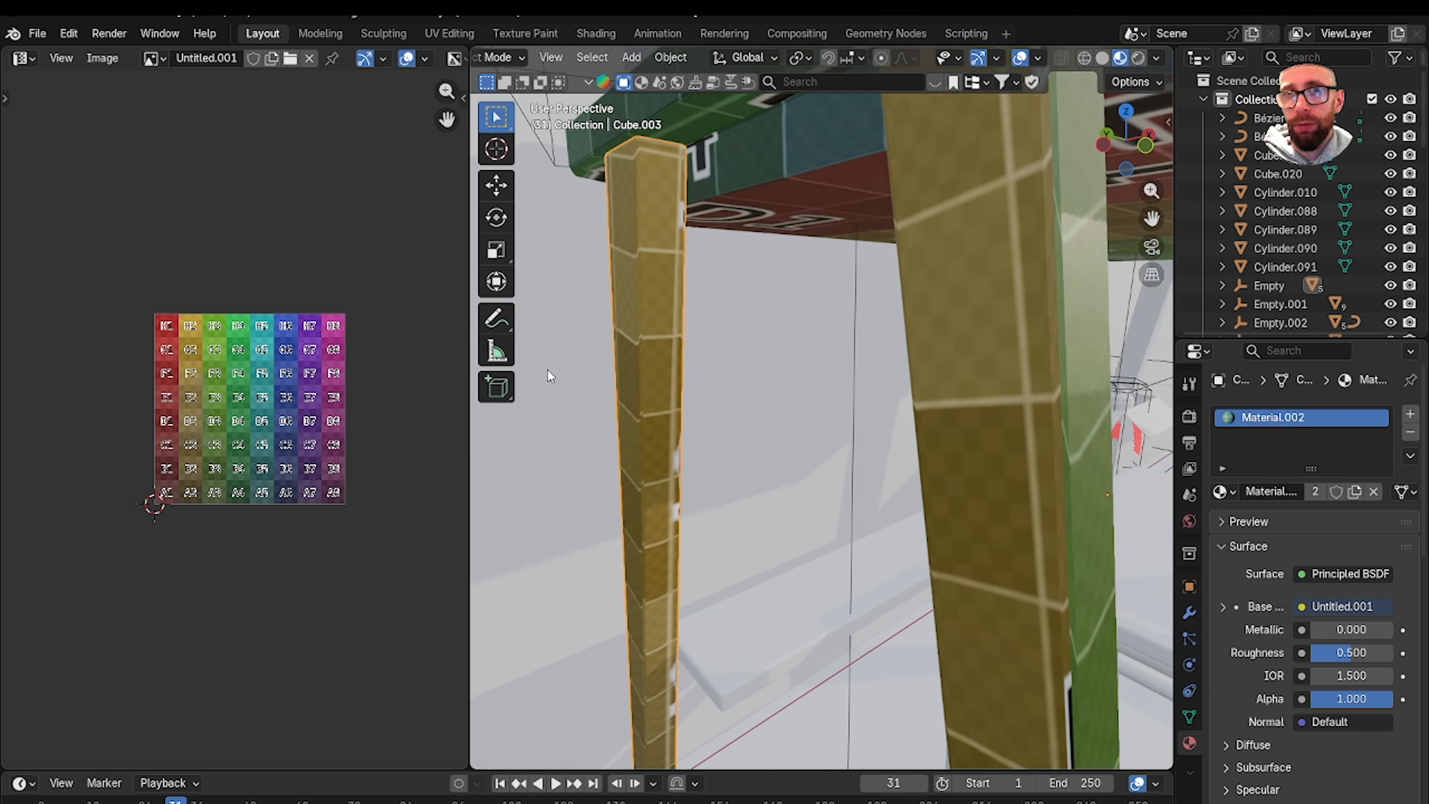
middle_drag(1020, 349, 1047, 235)
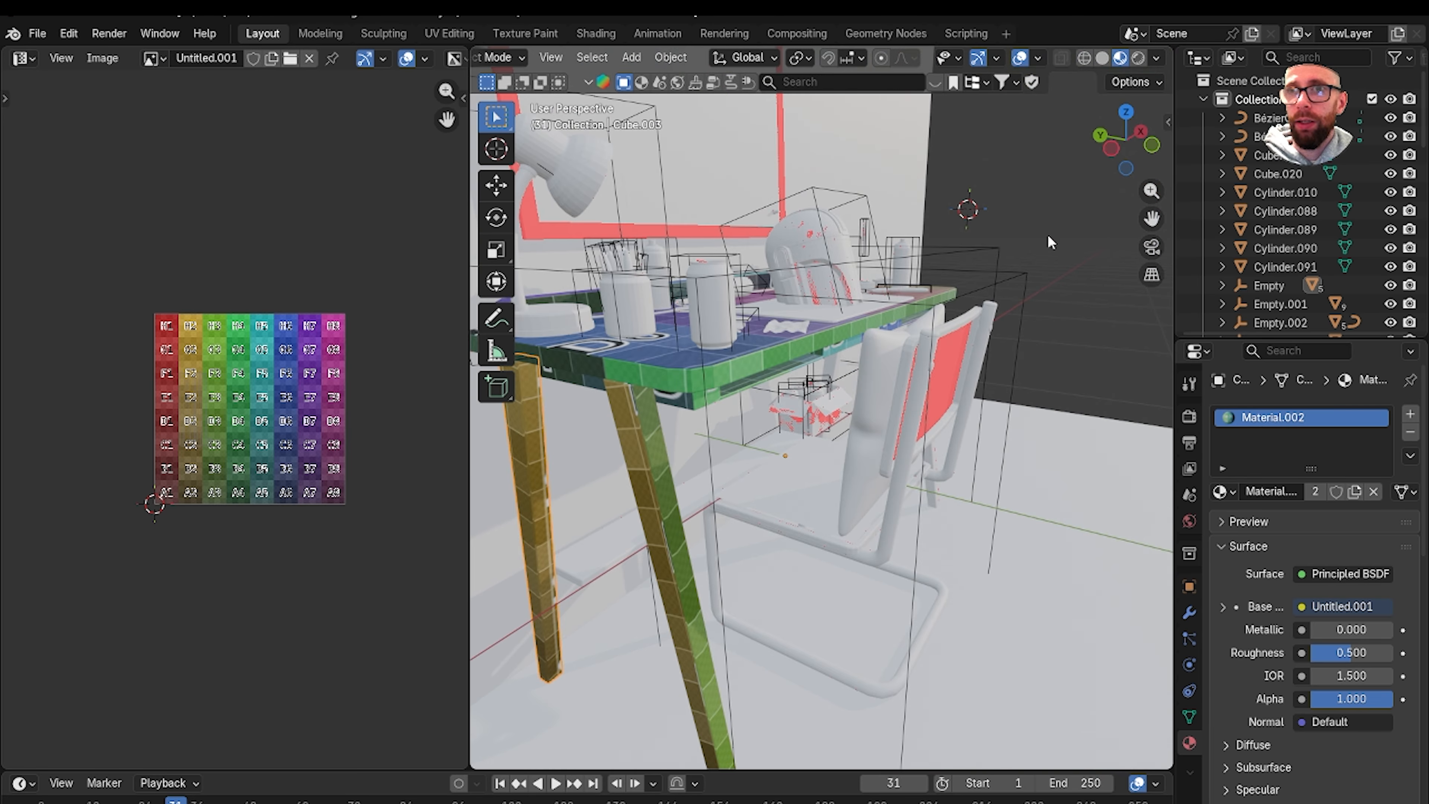
middle_drag(956, 325, 1103, 147)
Disable the Face Orientation overlay and show the opposite end of the desk in Solid shading.
click(1038, 59)
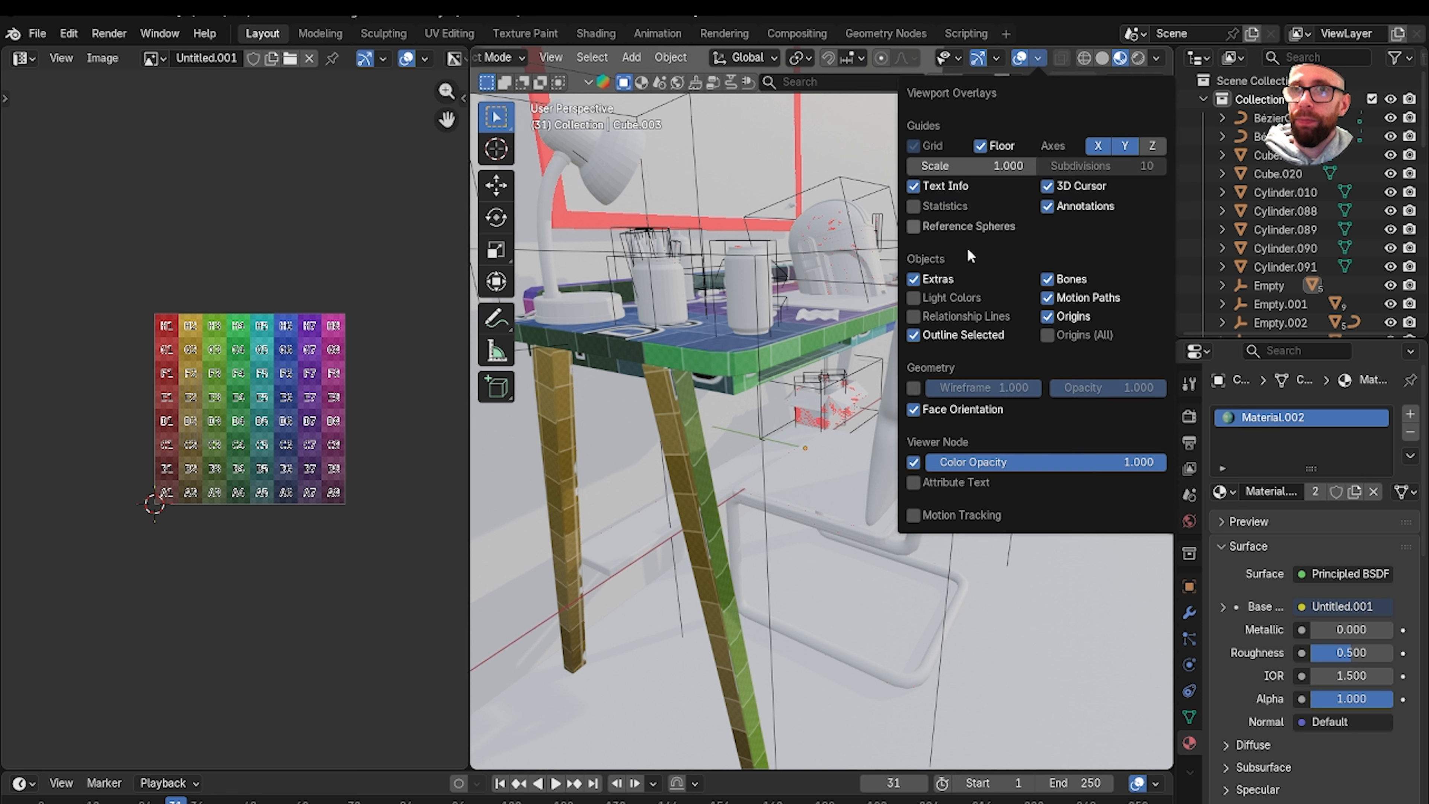
click(914, 409)
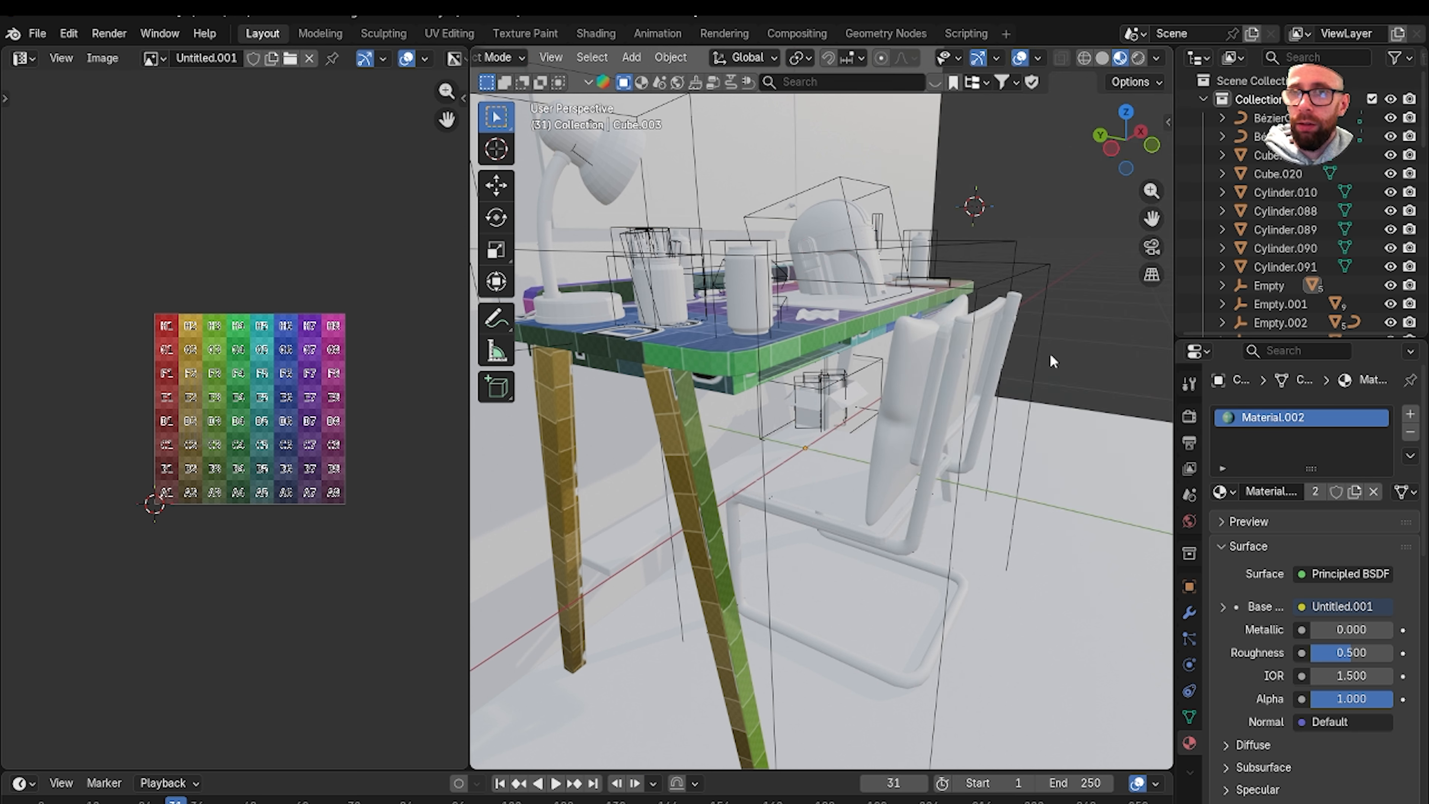
middle_drag(1049, 354, 904, 360)
shift+middle_drag(1127, 152, 1087, 140)
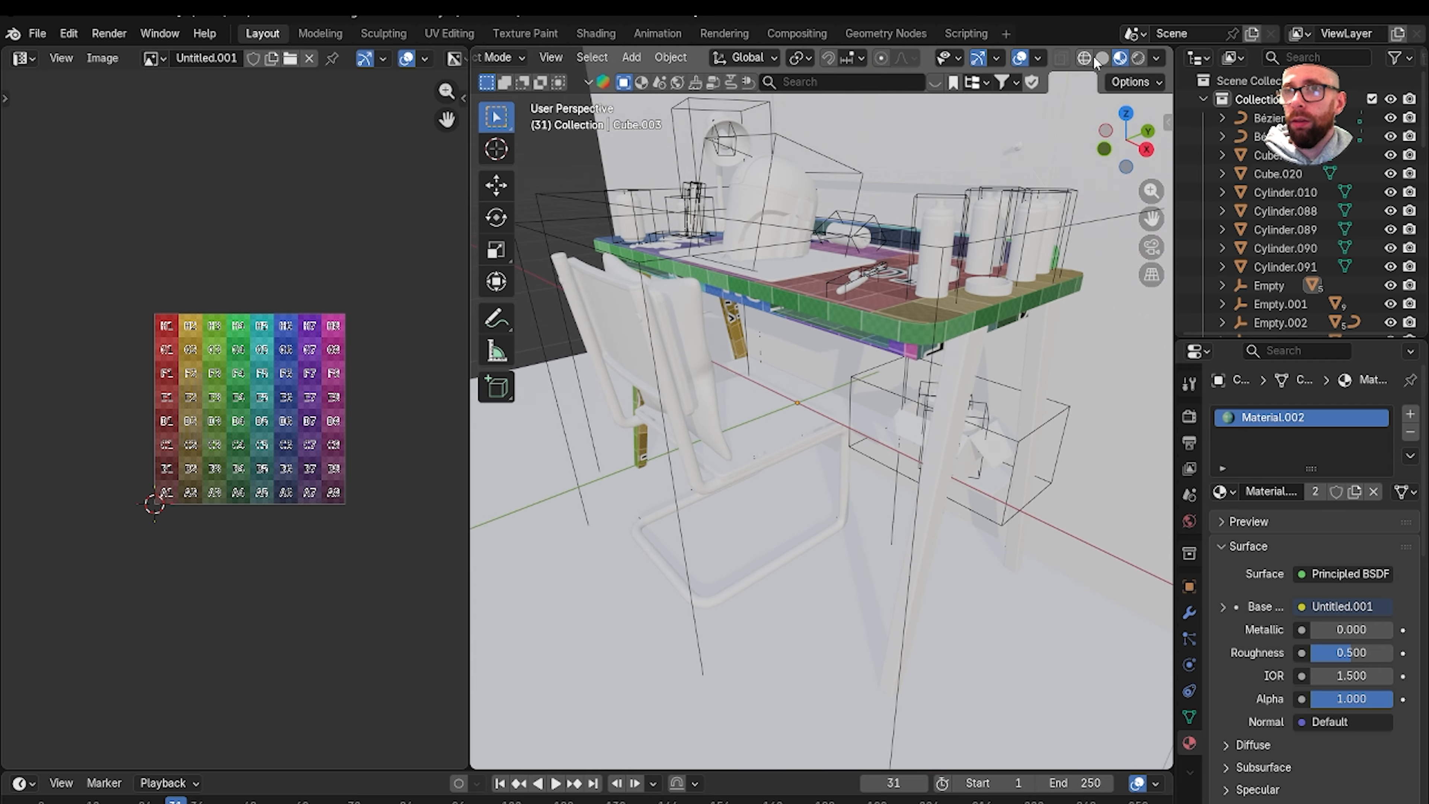
click(1088, 58)
click(1103, 58)
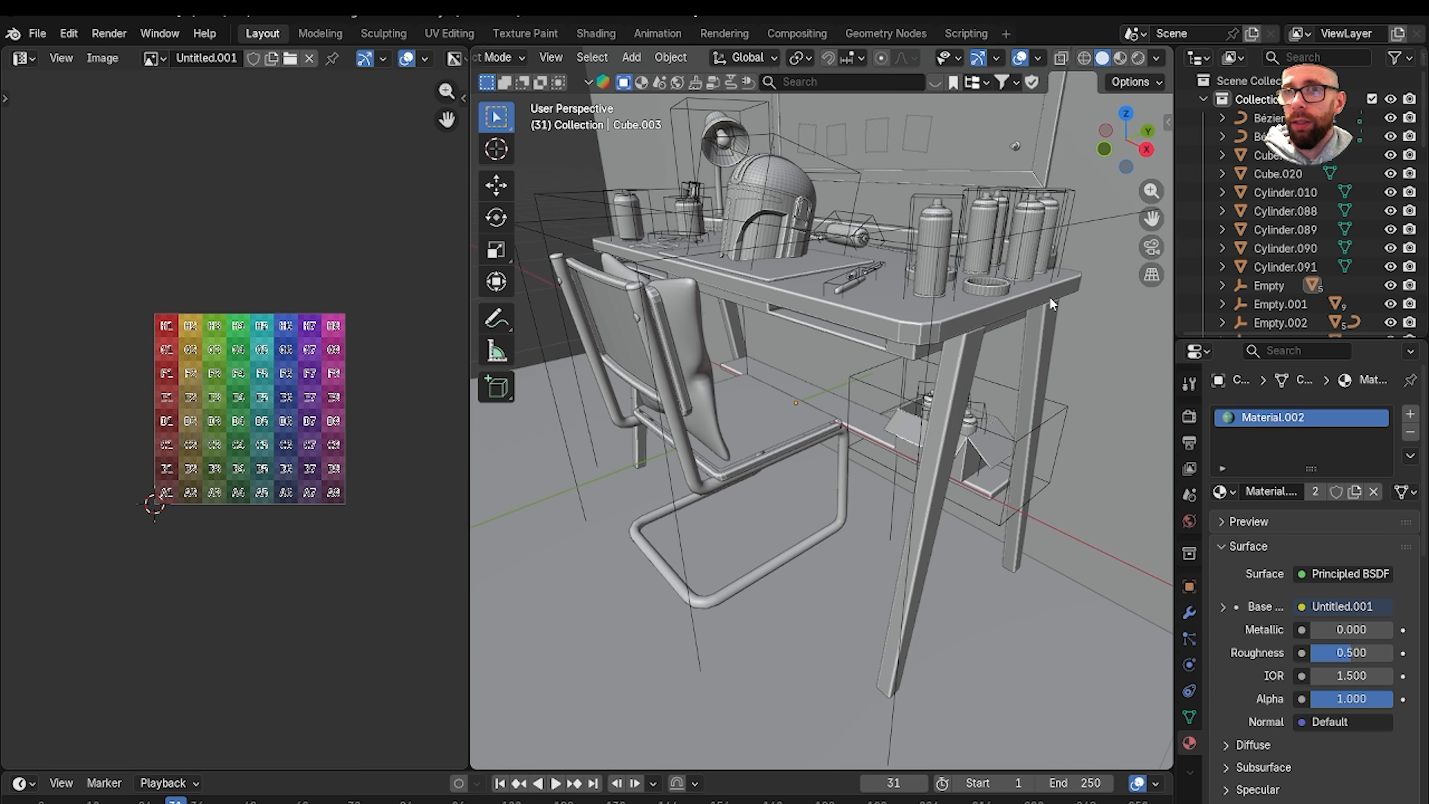
Delete both untextured legs at the far end of the desk.
click(998, 339)
shift+click(898, 364)
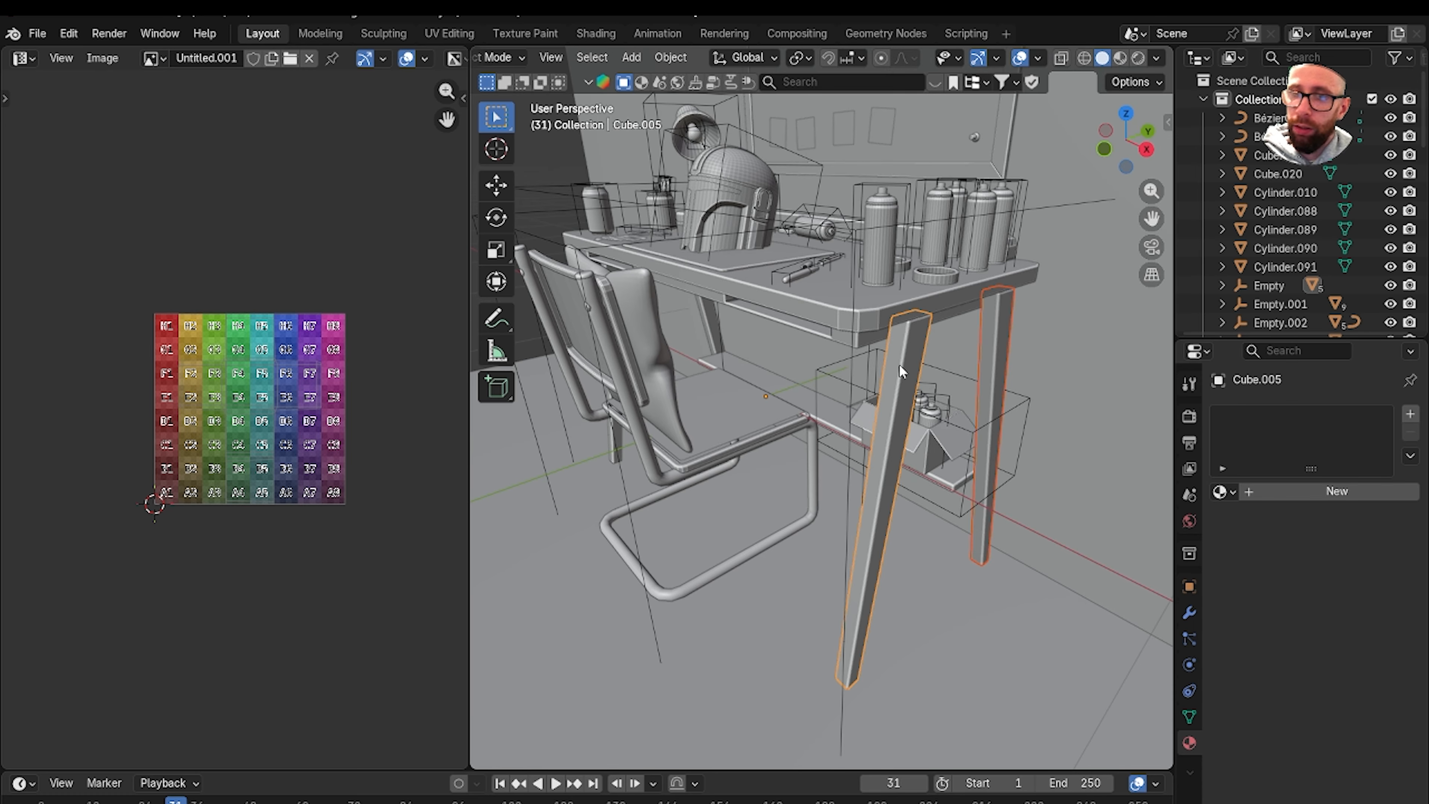
key(Delete)
Duplicate the two textured legs in place and open the mirror options for the copies.
middle_drag(898, 364, 844, 366)
click(915, 405)
shift+click(747, 333)
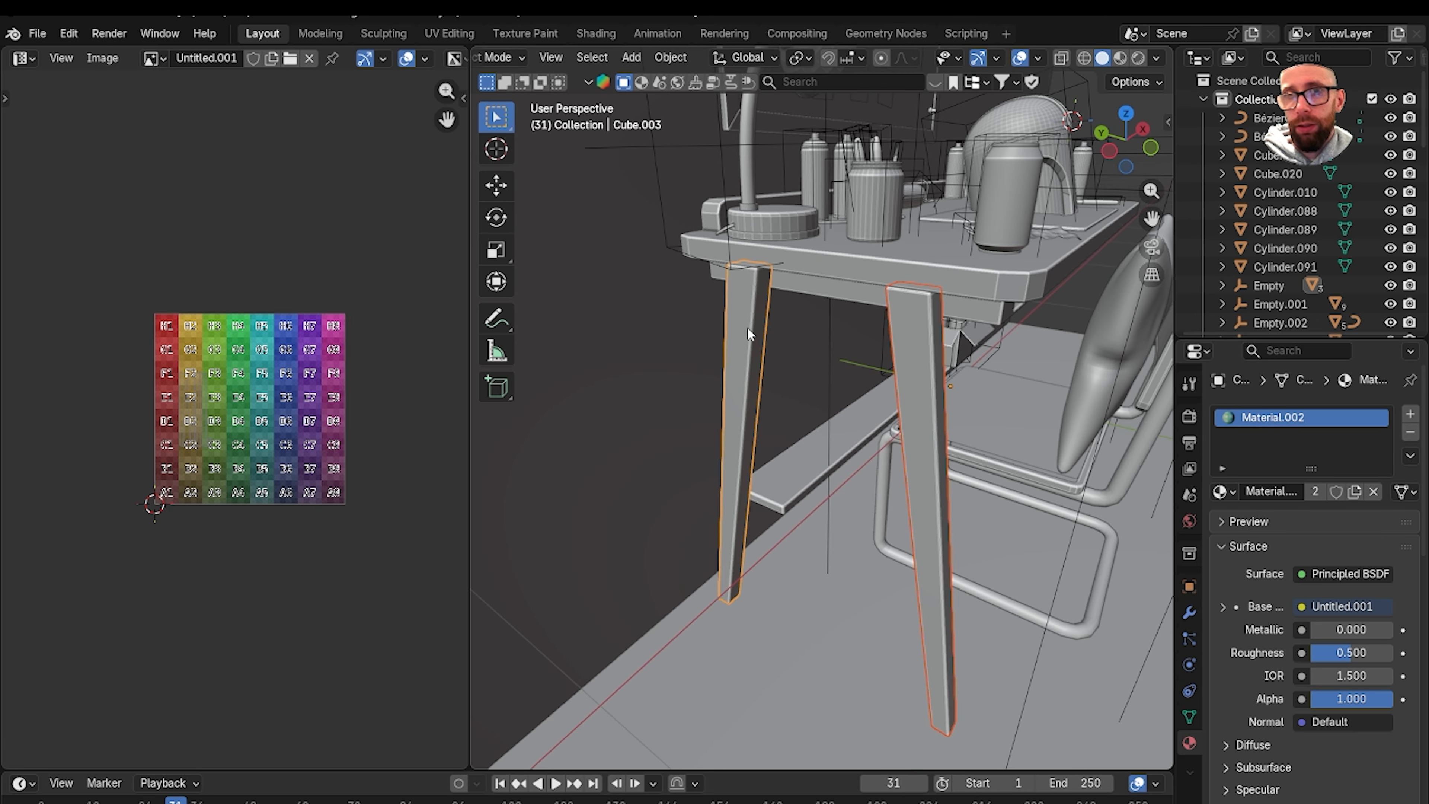
key(shift+d)
right_click(748, 329)
right_click(747, 329)
mouse_move(749, 330)
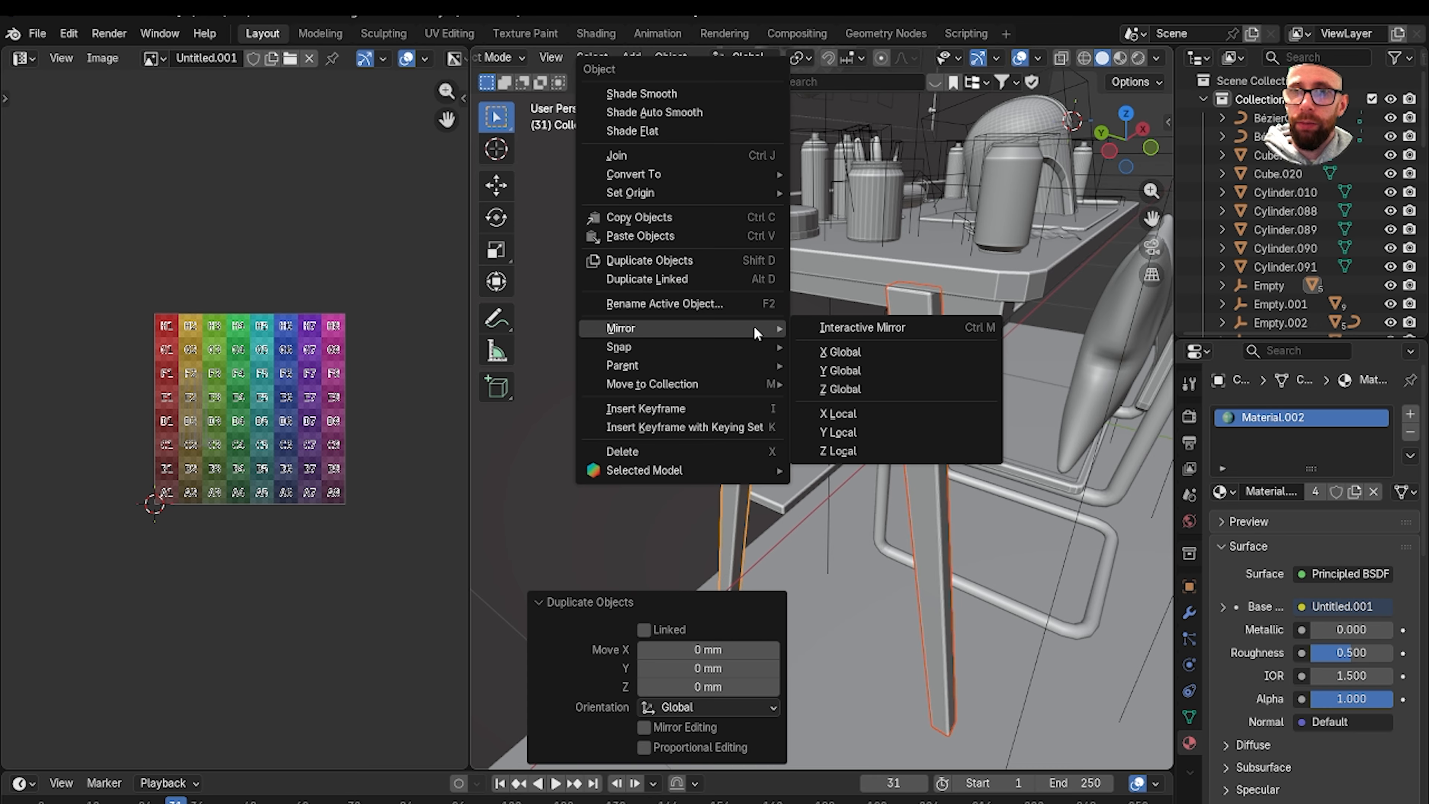
Try to mirror the duplicated pair of desk legs along their local Y axis.
click(877, 431)
scroll(924, 391, down, 8)
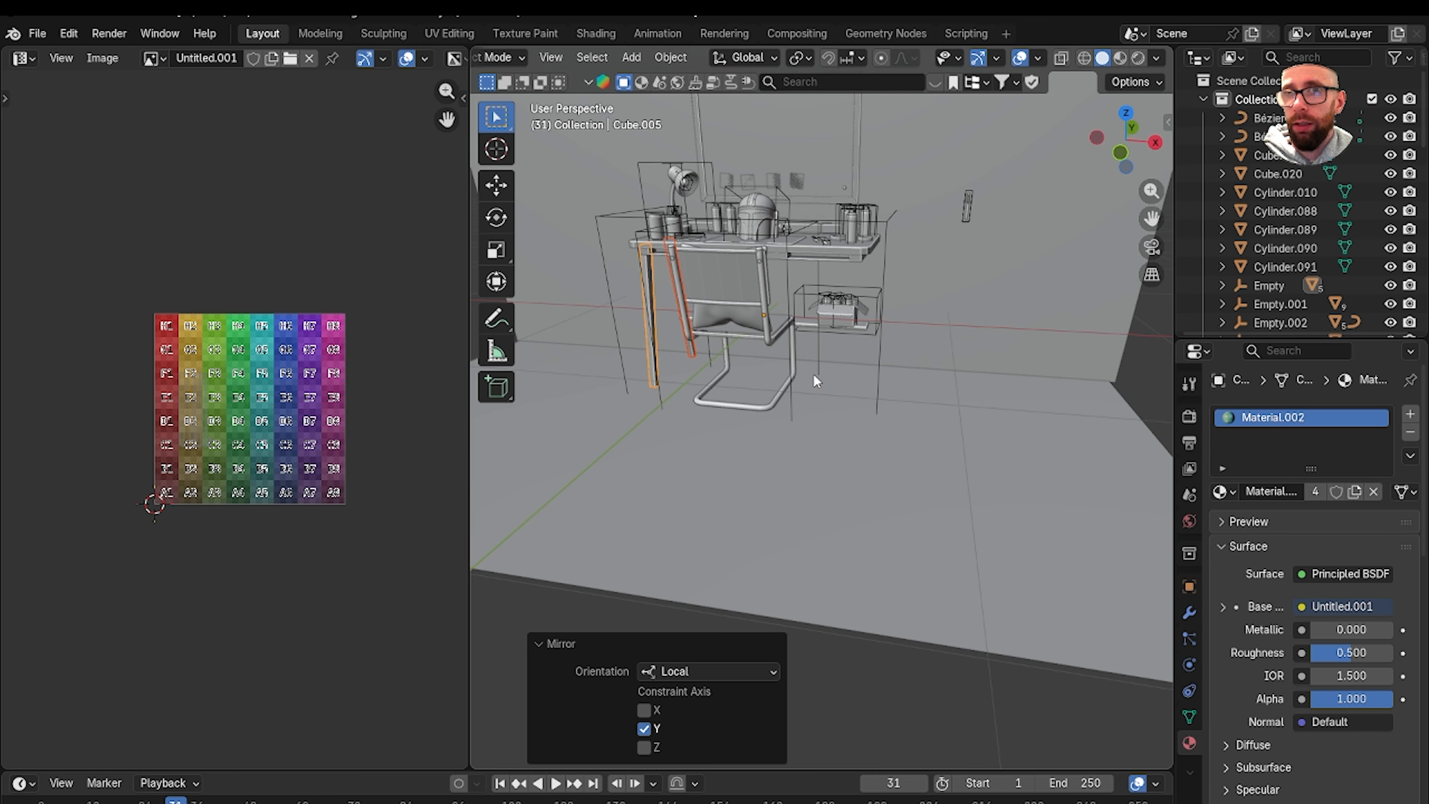
scroll(800, 374, down, 3)
scroll(778, 366, up, 6)
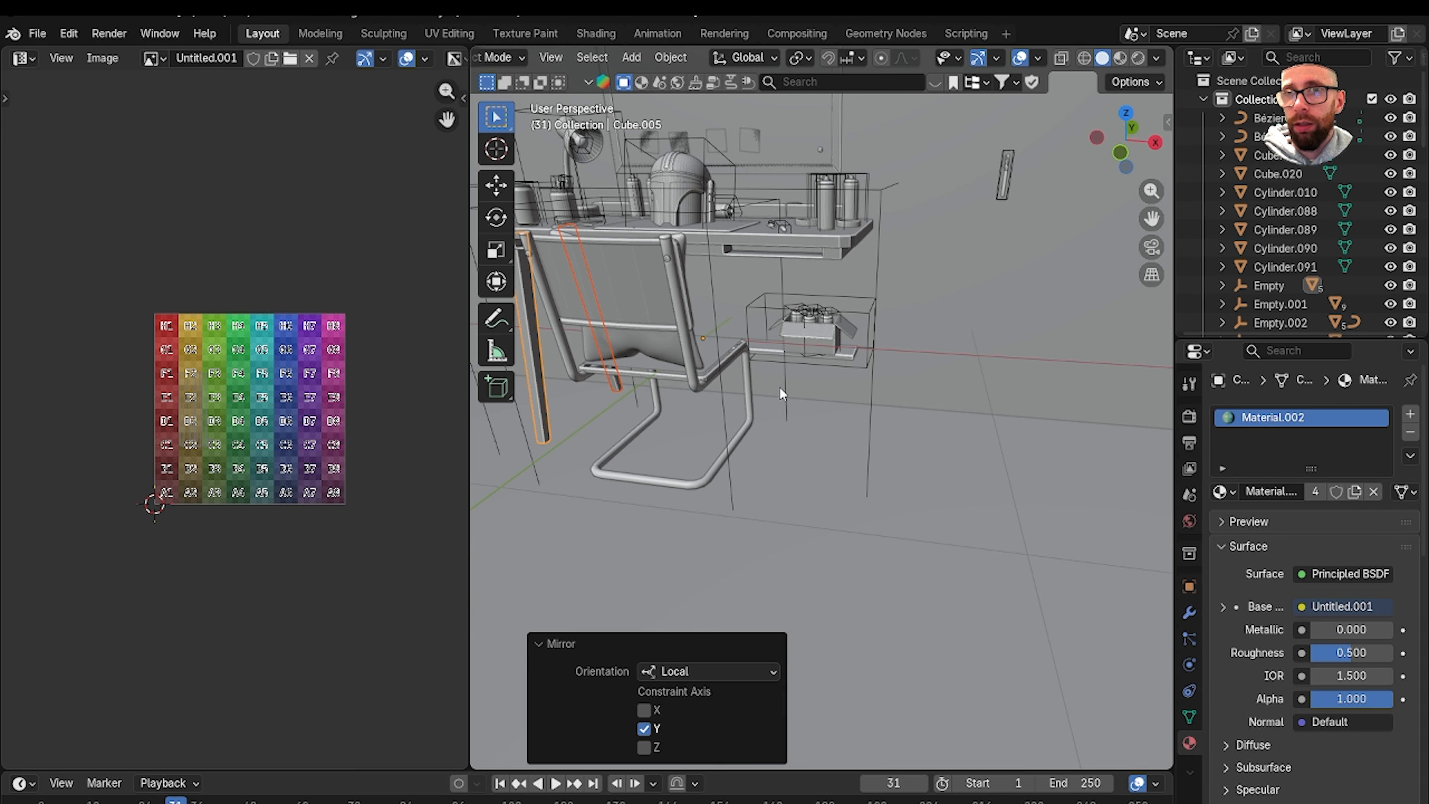
middle_drag(780, 393, 920, 405)
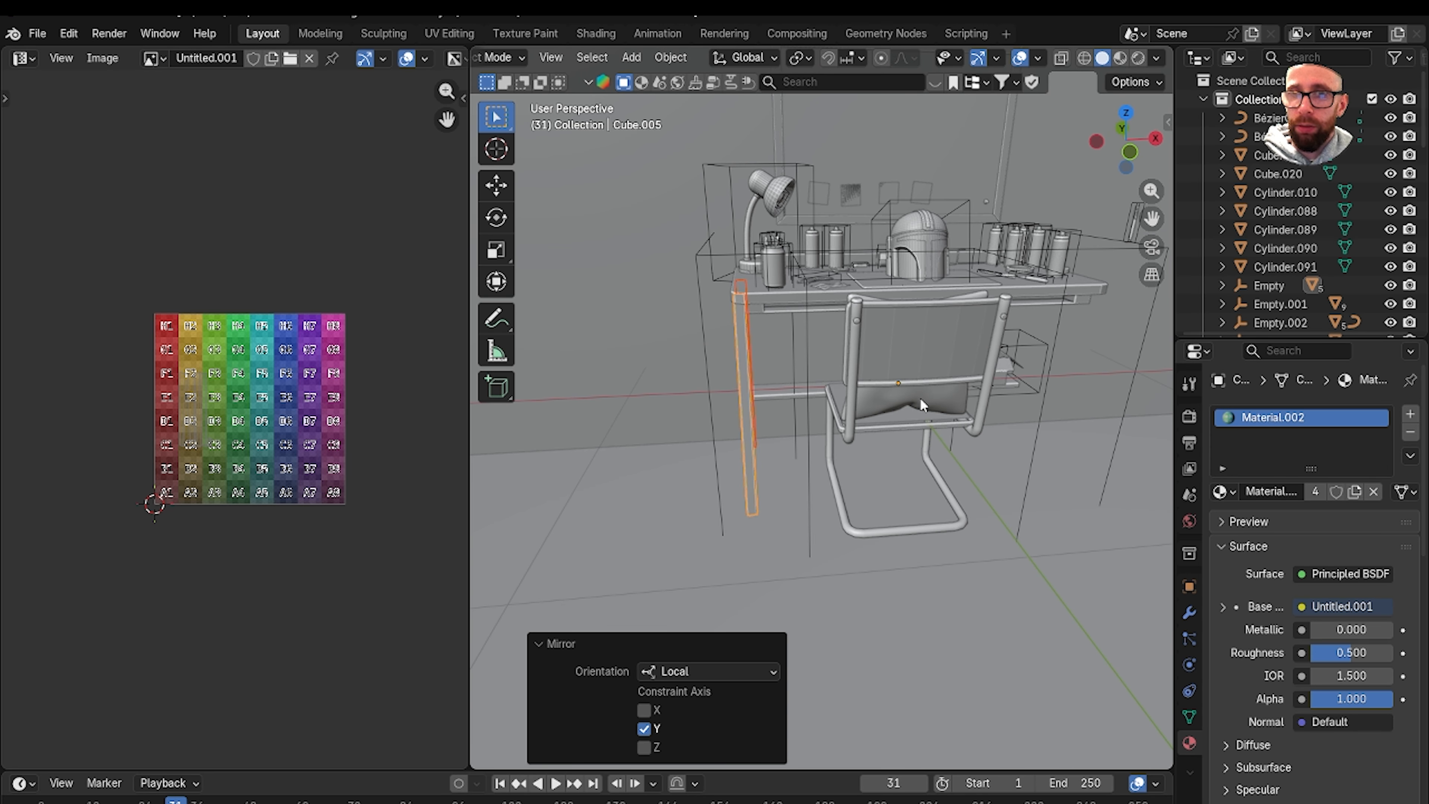
key(ctrl+z)
Mirror the duplicated pair of desk legs along their local X axis to the opposite end of the desk.
right_click(751, 372)
mouse_move(750, 372)
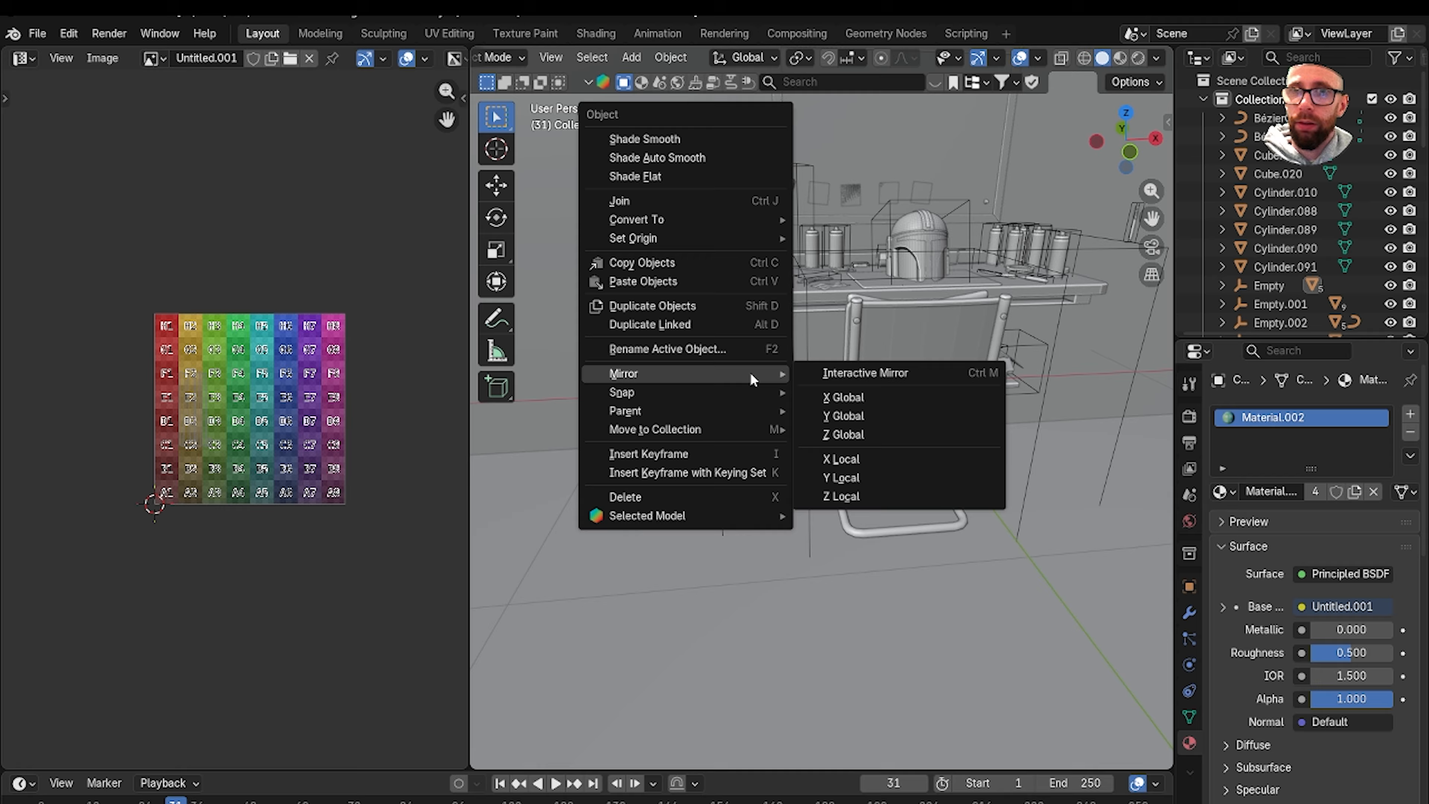
click(899, 458)
middle_drag(1081, 380, 804, 484)
scroll(929, 402, up, 4)
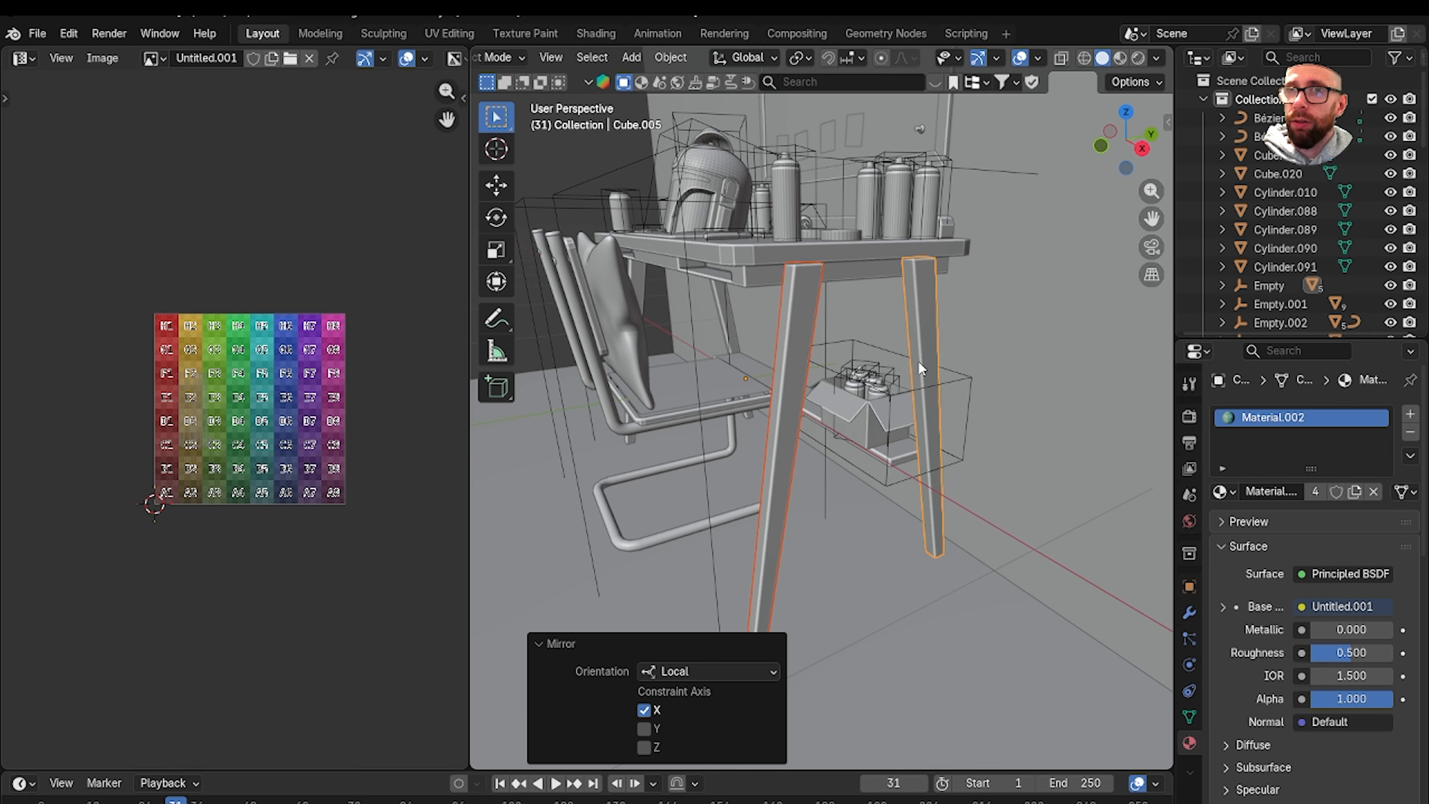
Turn on the Face Orientation overlay in the 3D viewport to check the mirrored legs' normals.
click(1038, 58)
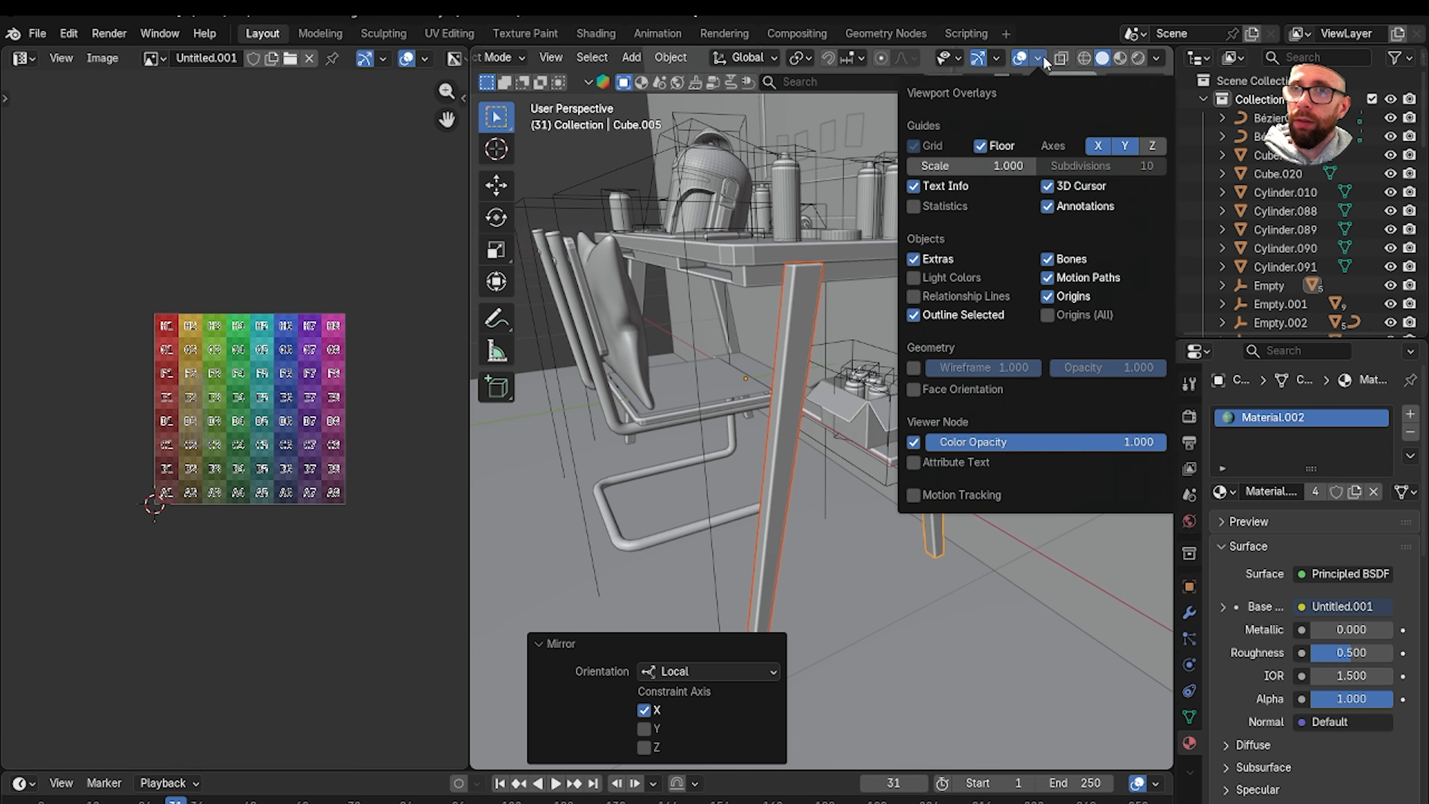
click(913, 390)
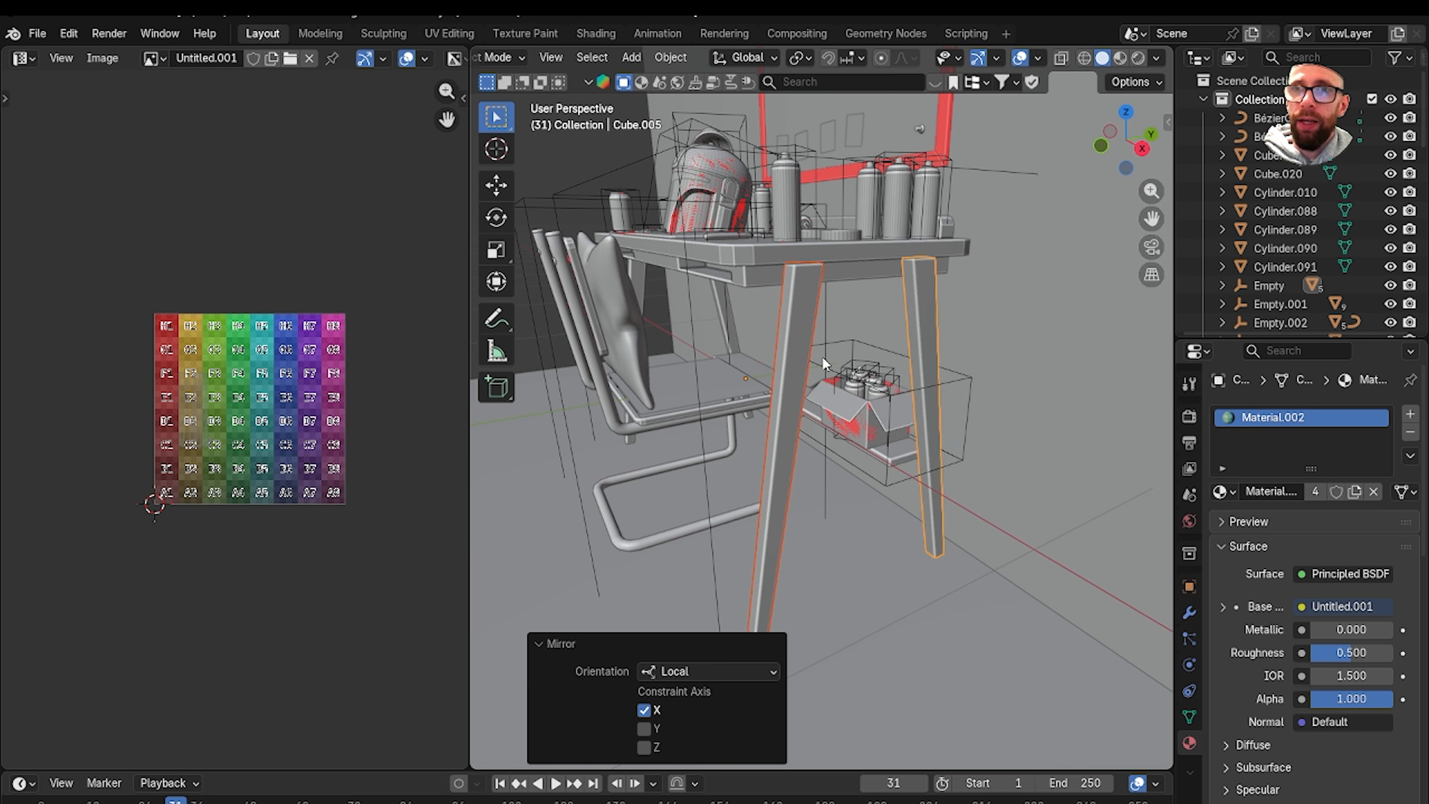
middle_drag(822, 357, 847, 357)
Apply all transforms to each of the two mirrored desk legs.
click(855, 356)
key(ctrl+a)
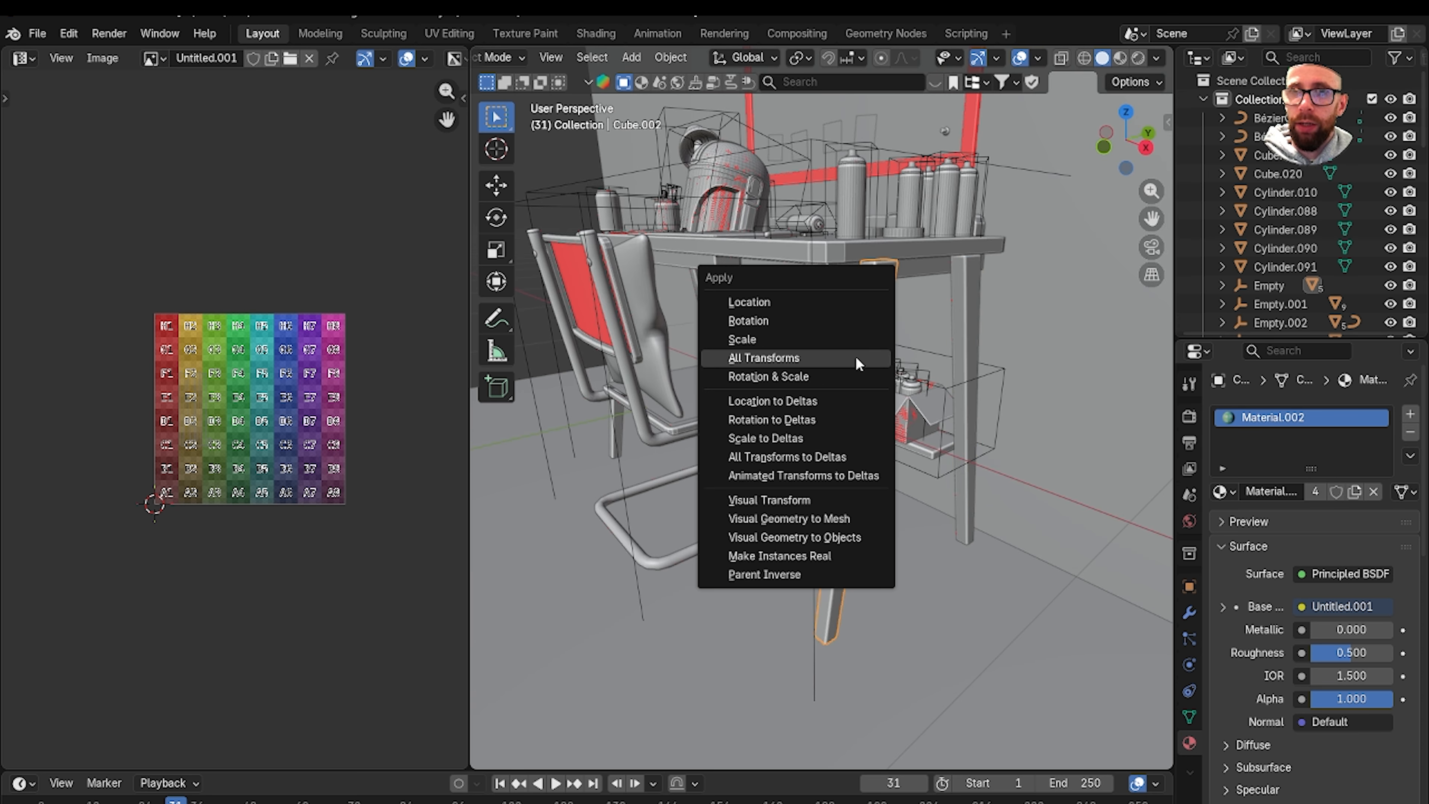
click(855, 356)
click(967, 300)
key(ctrl+a)
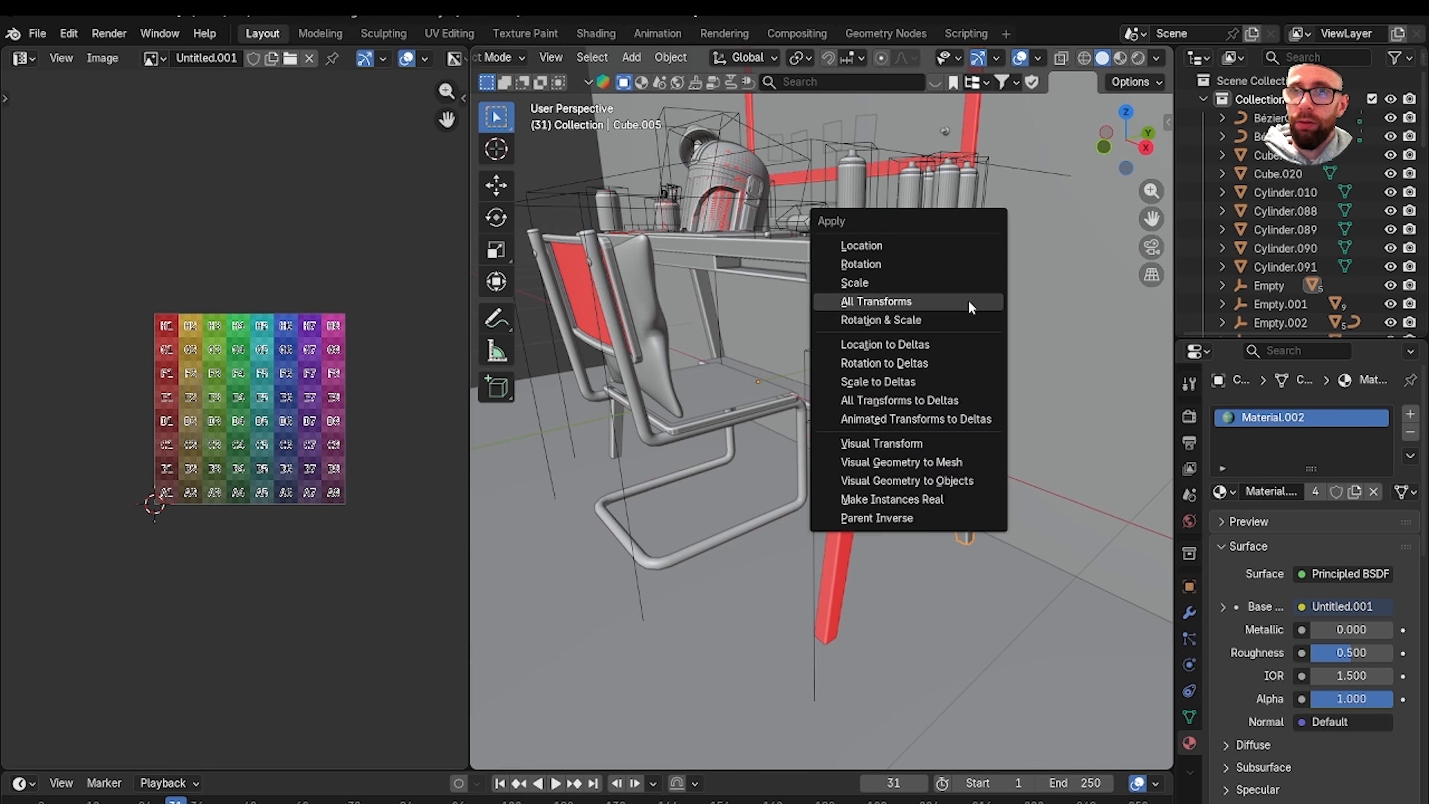
click(970, 302)
Recalculate the normals outward on both mirrored desk legs in Edit Mode.
middle_drag(950, 343, 842, 342)
click(835, 354)
key(Tab)
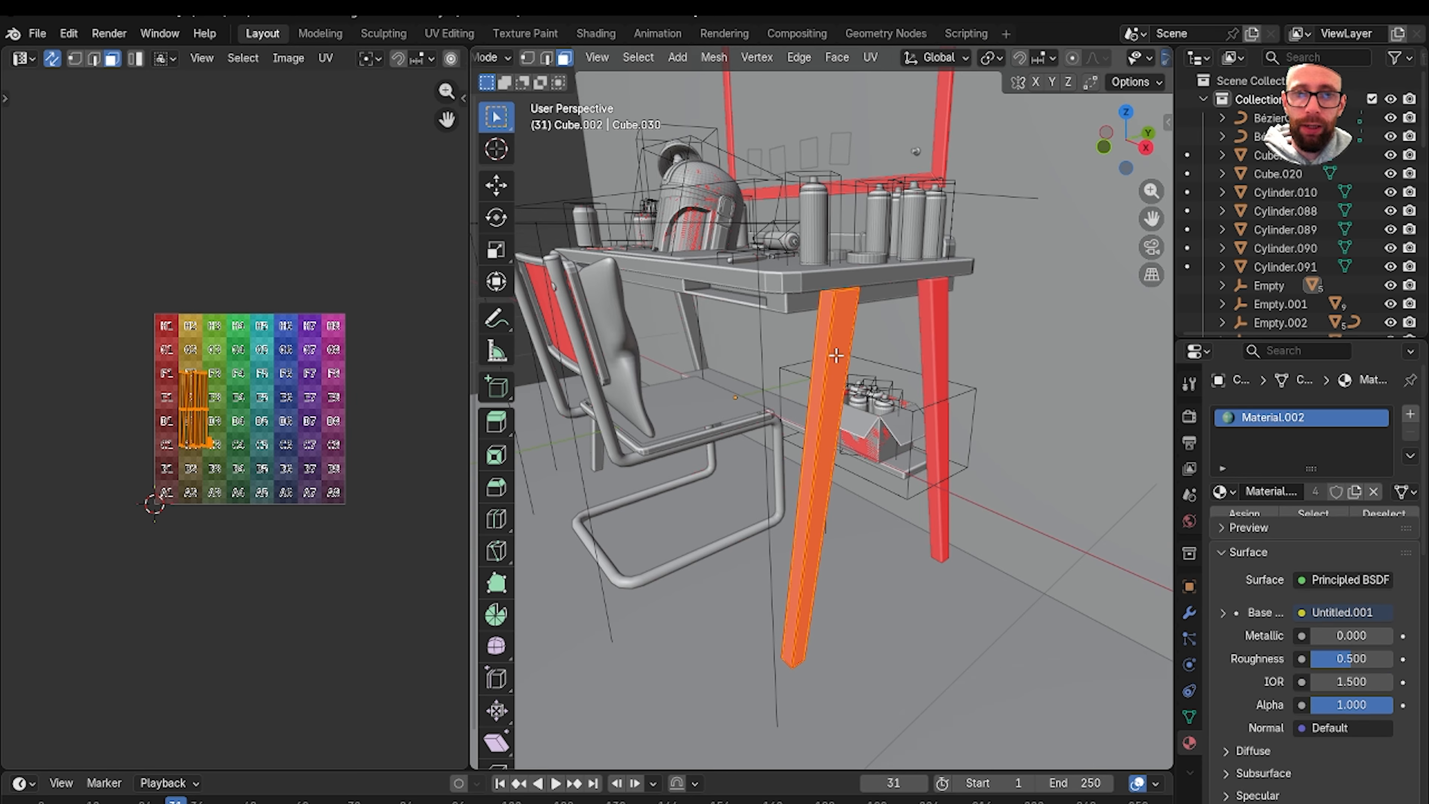
key(shift+n)
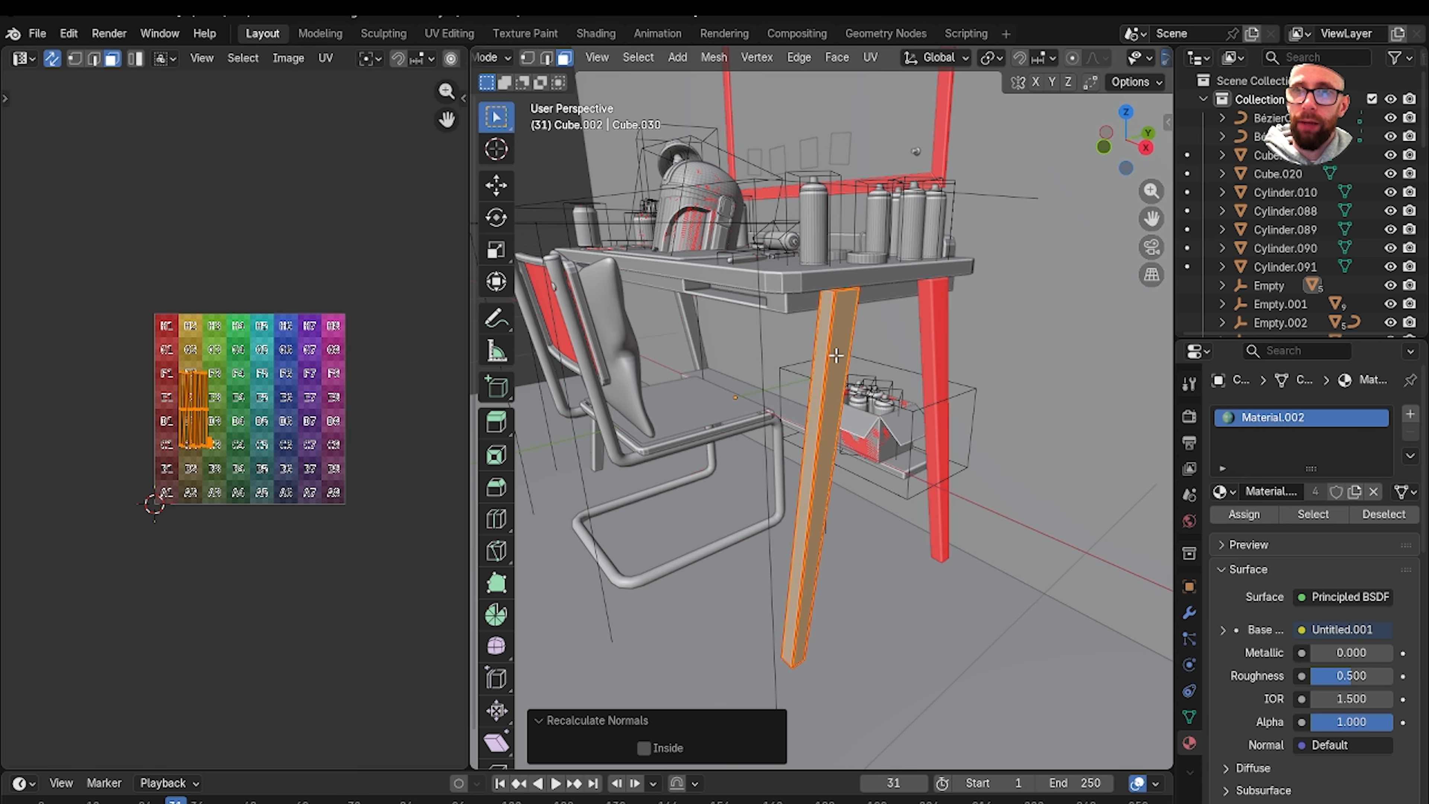
key(Tab)
click(936, 341)
key(Tab)
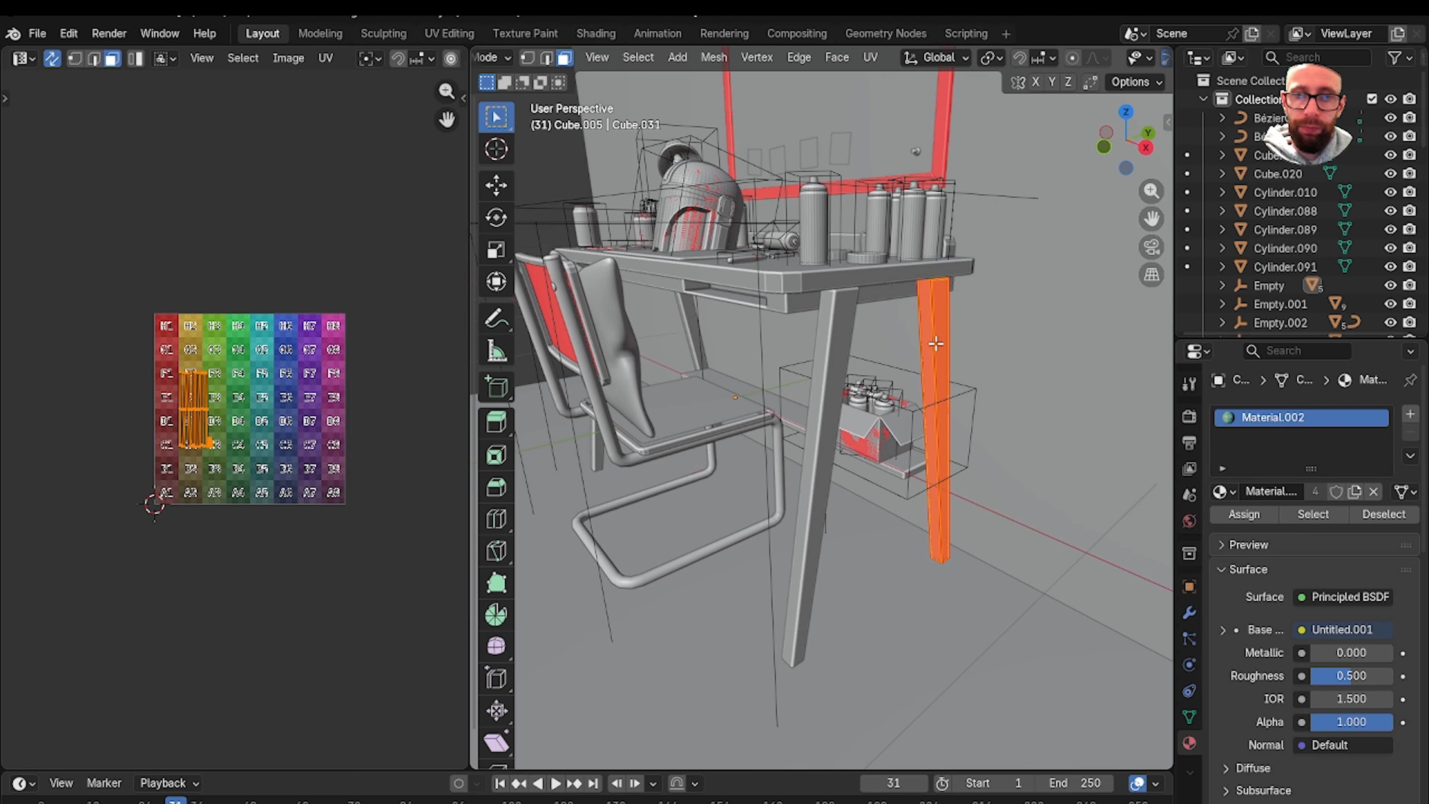
key(shift+n)
key(Tab)
click(935, 341)
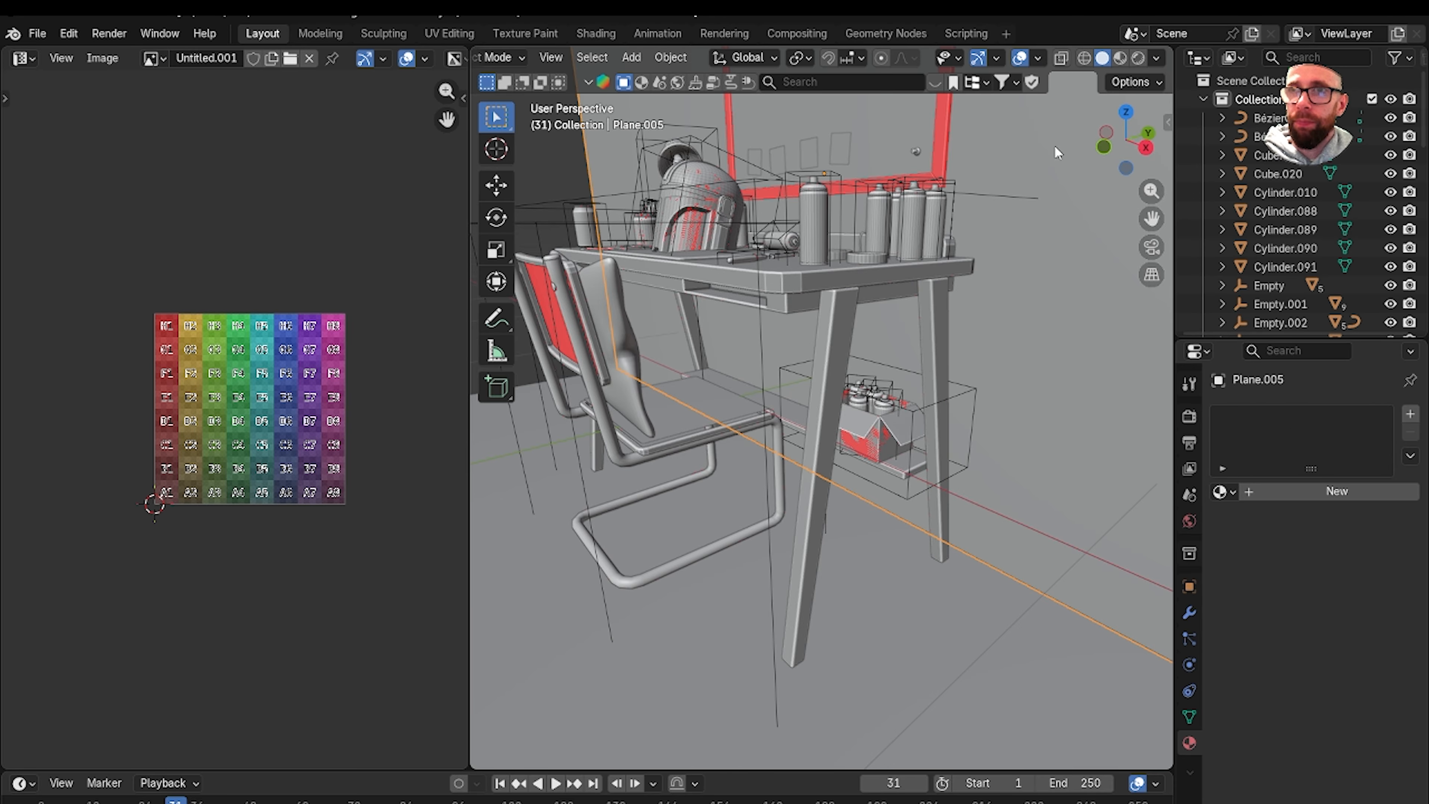
Show the scene in Material Preview shading and hide the tabletop and its four legs.
click(1119, 58)
mouse_move(878, 241)
middle_down()
mouse_move(824, 290)
mouse_move(808, 330)
mouse_move(863, 361)
mouse_move(794, 369)
mouse_move(816, 360)
middle_up()
click(807, 358)
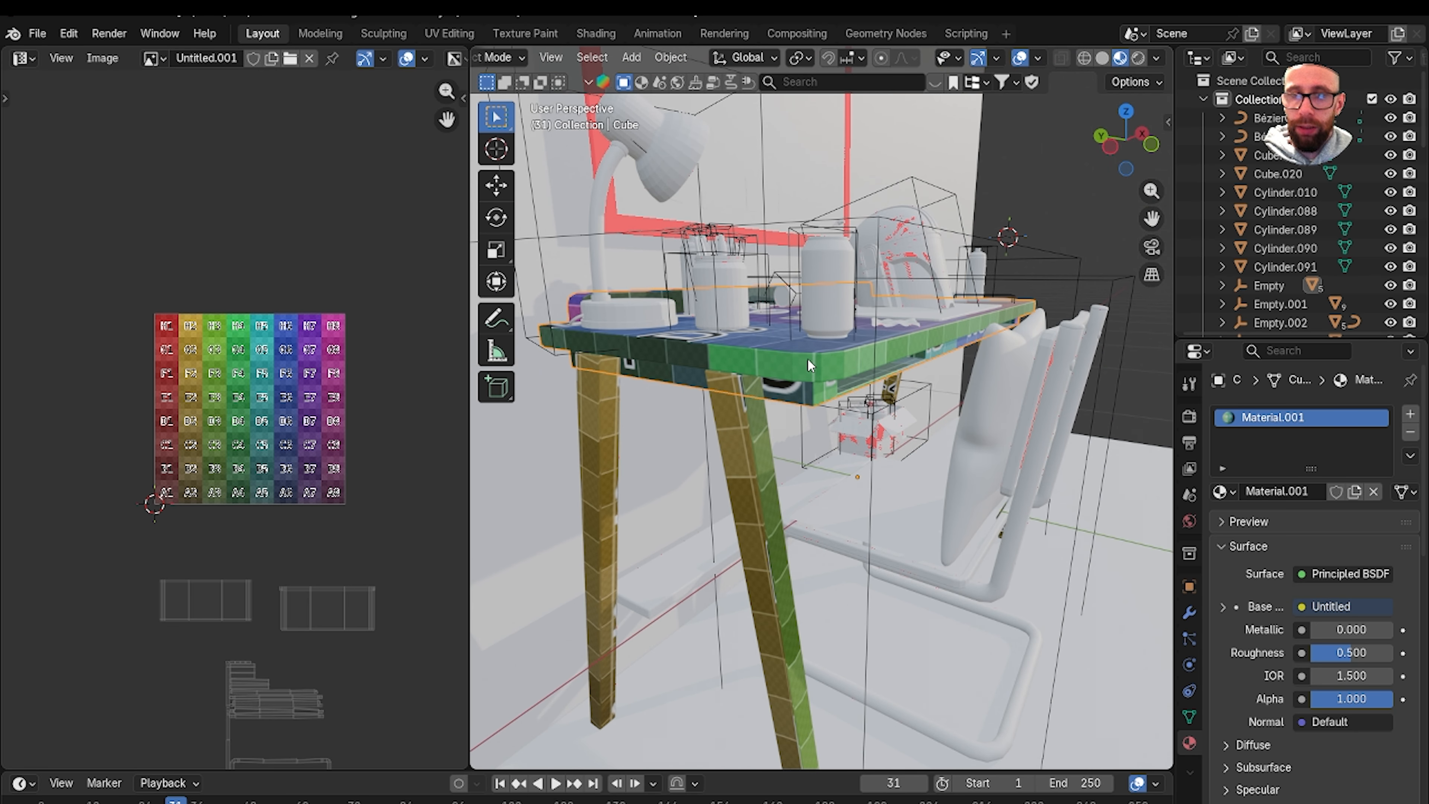
key(h)
click(733, 428)
key(h)
click(601, 402)
key(h)
middle_drag(1002, 394, 842, 408)
scroll(837, 381, down, 4)
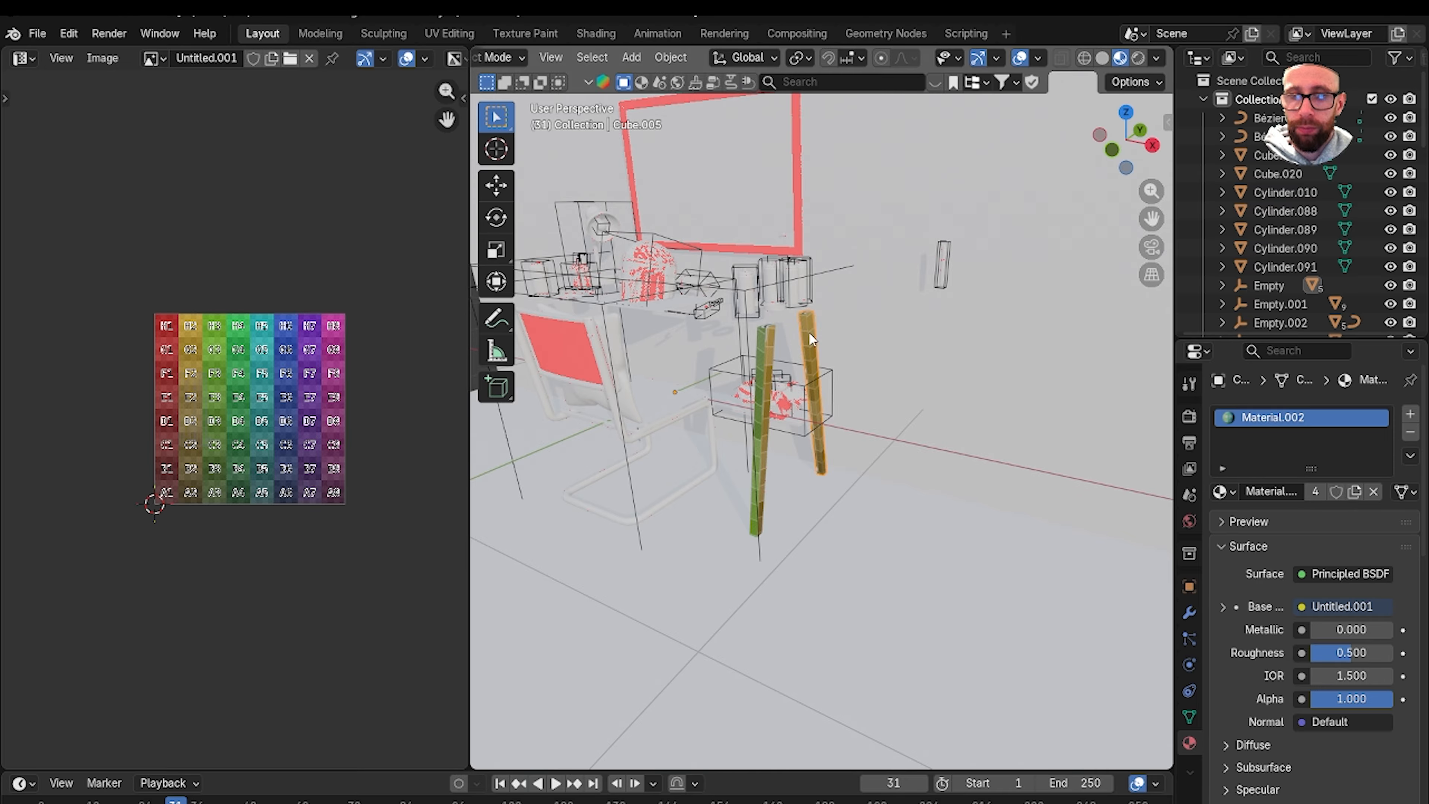
key(h)
click(766, 351)
key(h)
Return to Solid shading and isolate the low shelf board under the desk (Cube.020) in local view.
click(1102, 58)
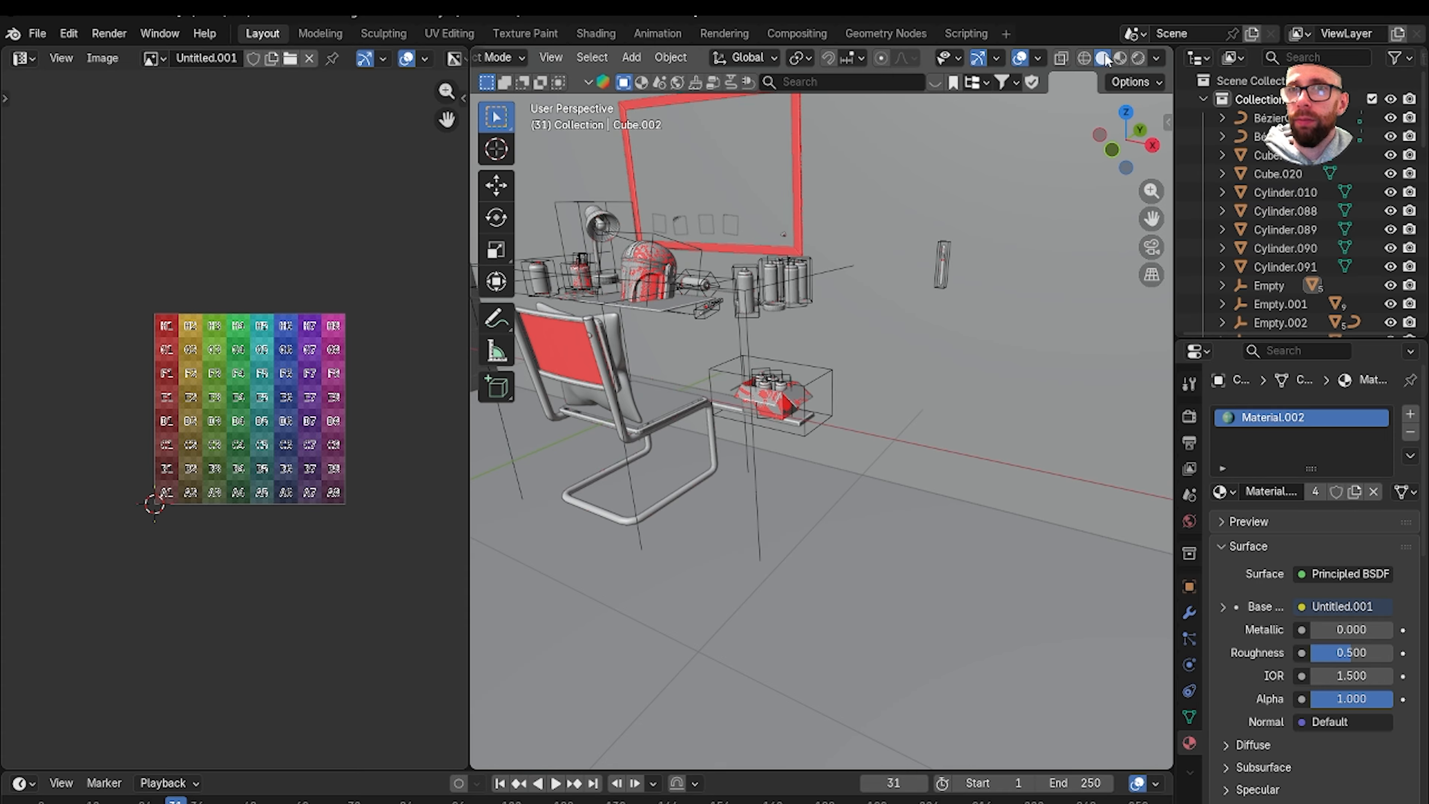
scroll(914, 328, up, 6)
middle_drag(851, 336, 886, 424)
click(782, 484)
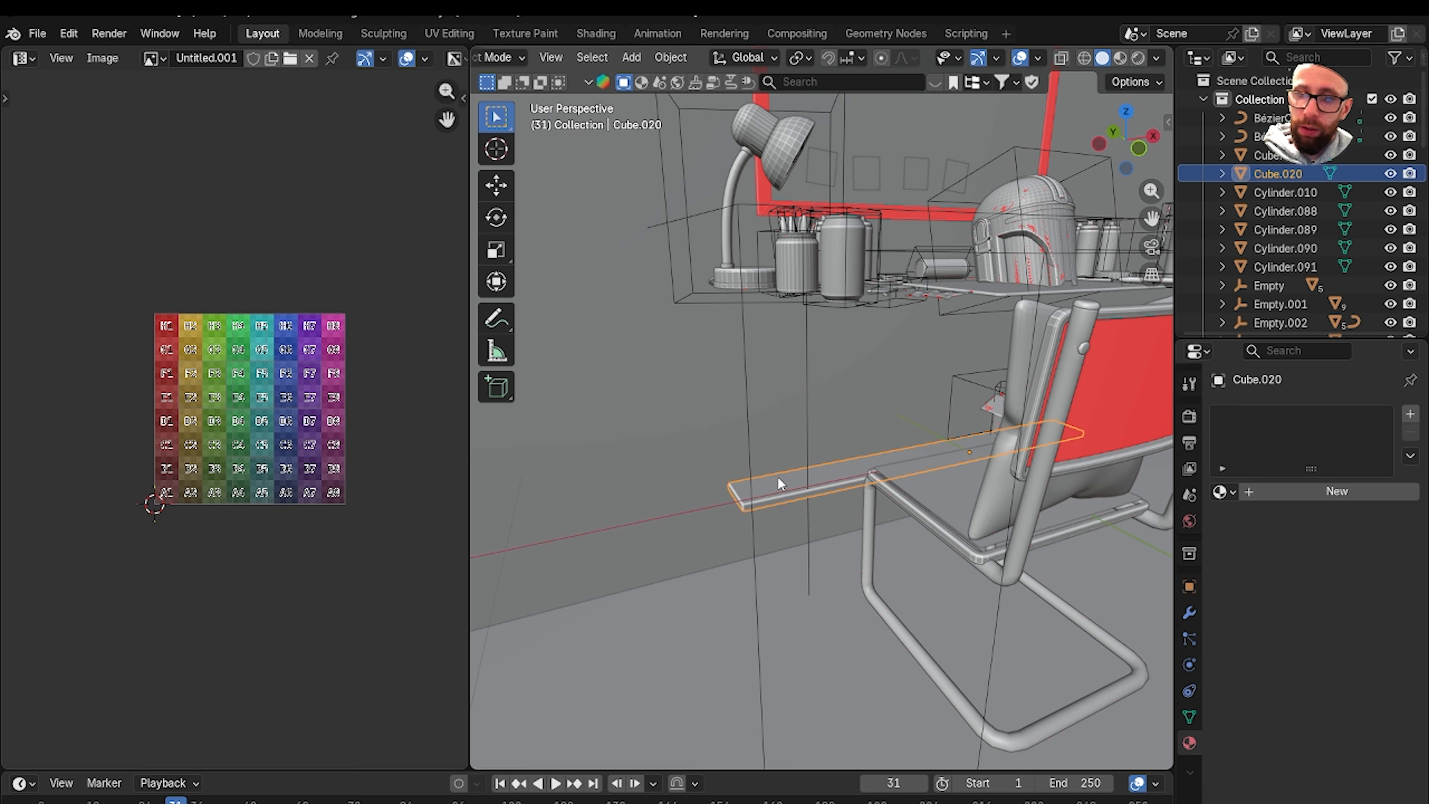
key(KP_Divide)
scroll(737, 469, up, 4)
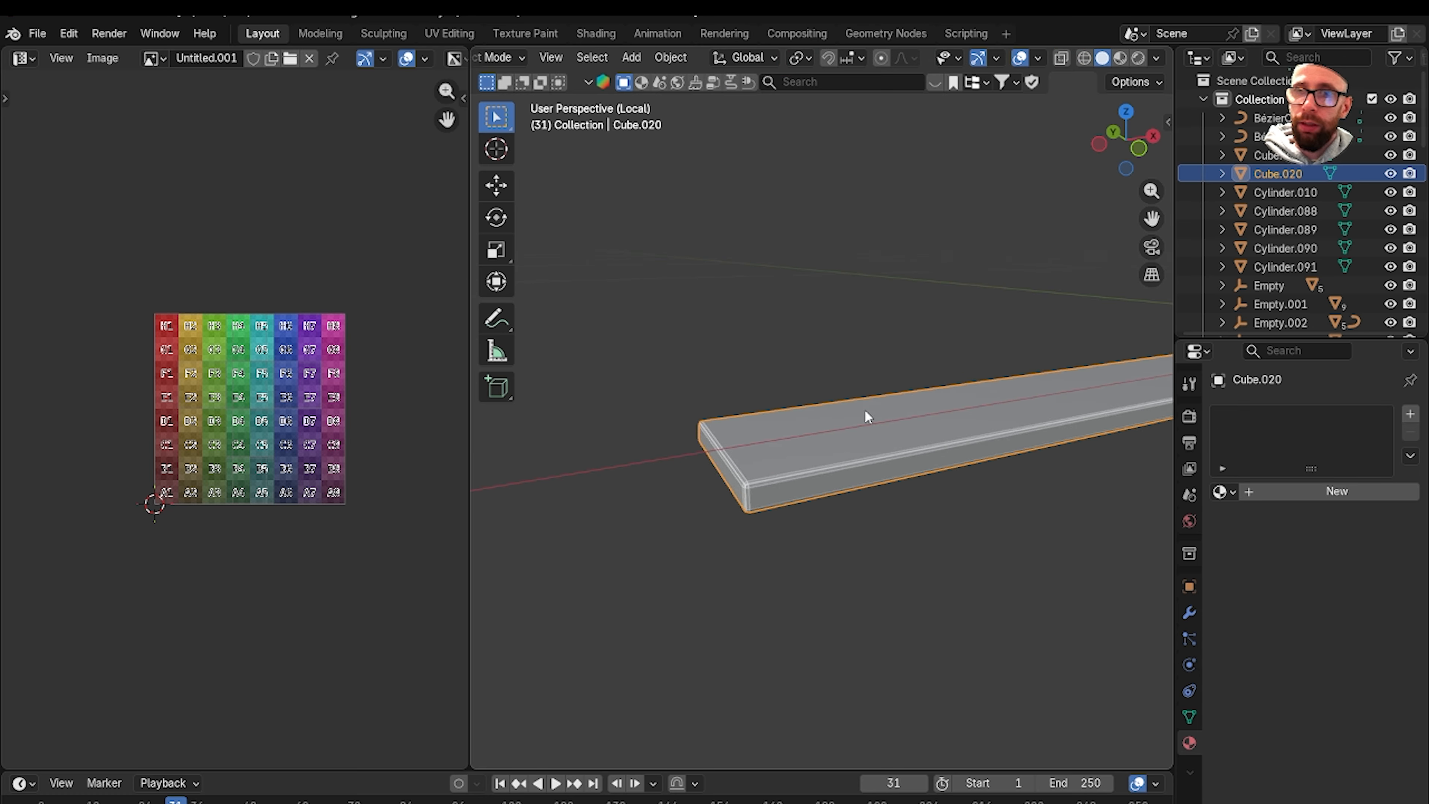
Mark seams on the shelf board along the middle edges of its beveled borders and corners.
key(Tab)
middle_drag(849, 416, 871, 420)
scroll(844, 433, up, 2)
key(2)
scroll(810, 447, up, 2)
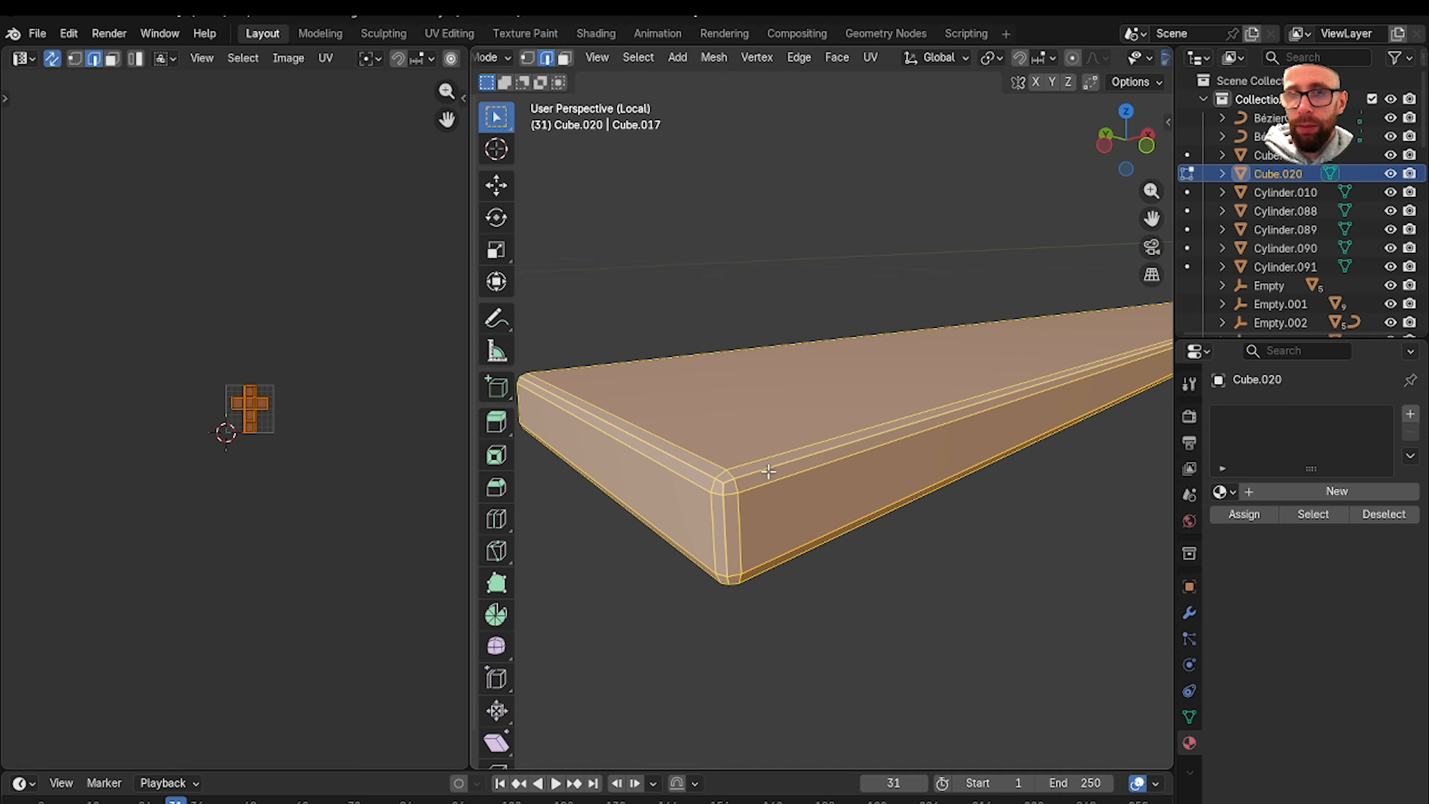
click(729, 522)
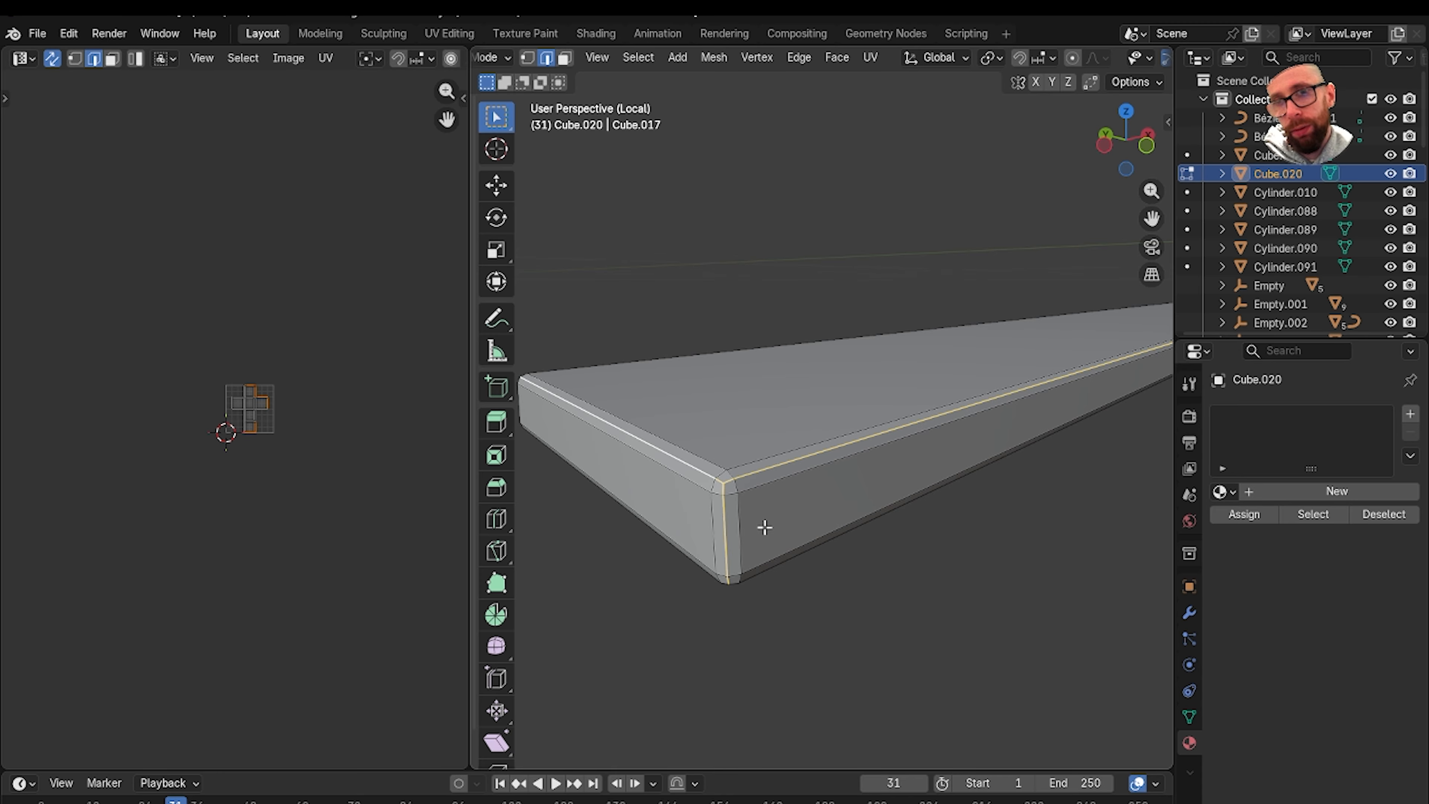
mouse_move(765, 528)
middle_down()
mouse_move(787, 453)
mouse_move(758, 511)
middle_up()
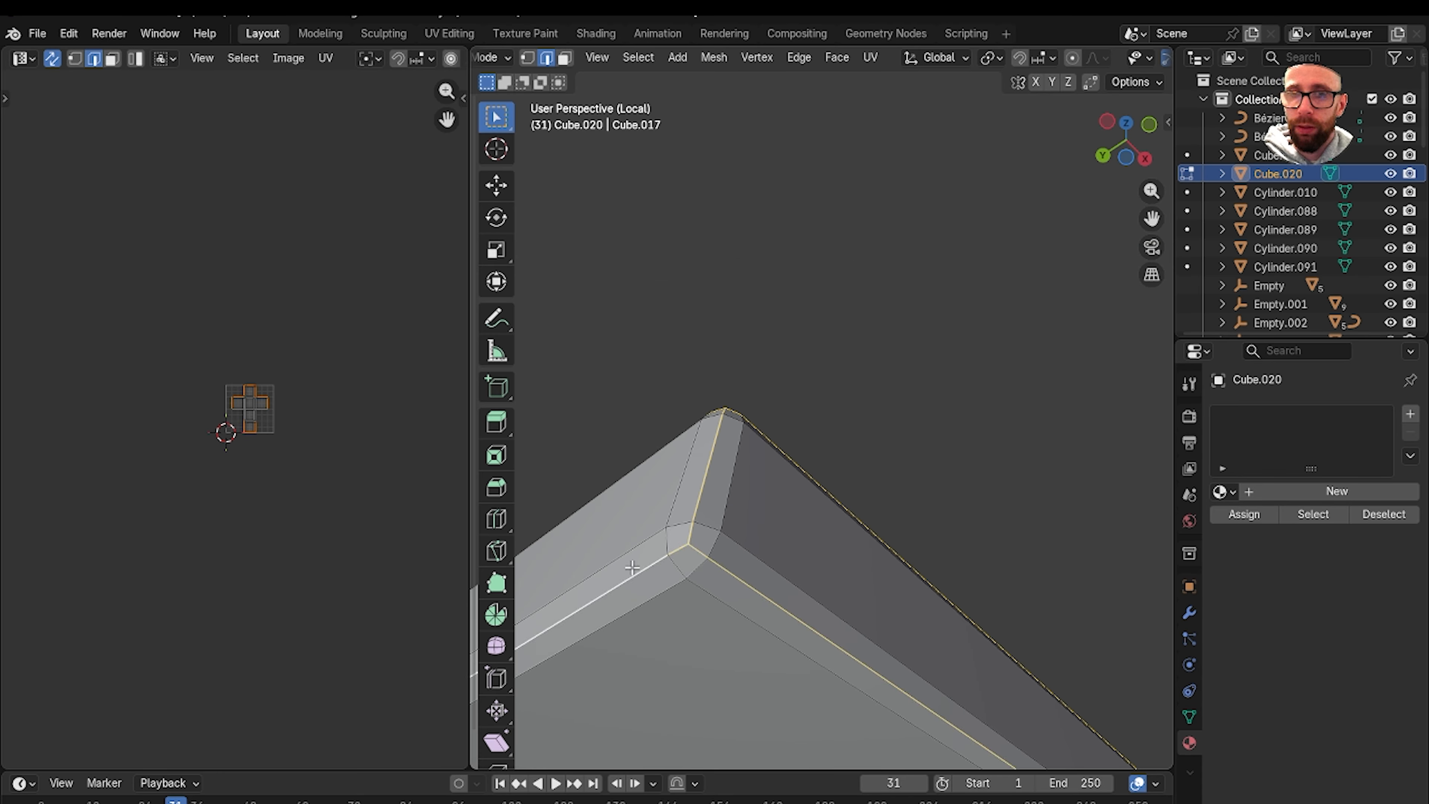
middle_drag(632, 567, 909, 505)
scroll(909, 505, up, 2)
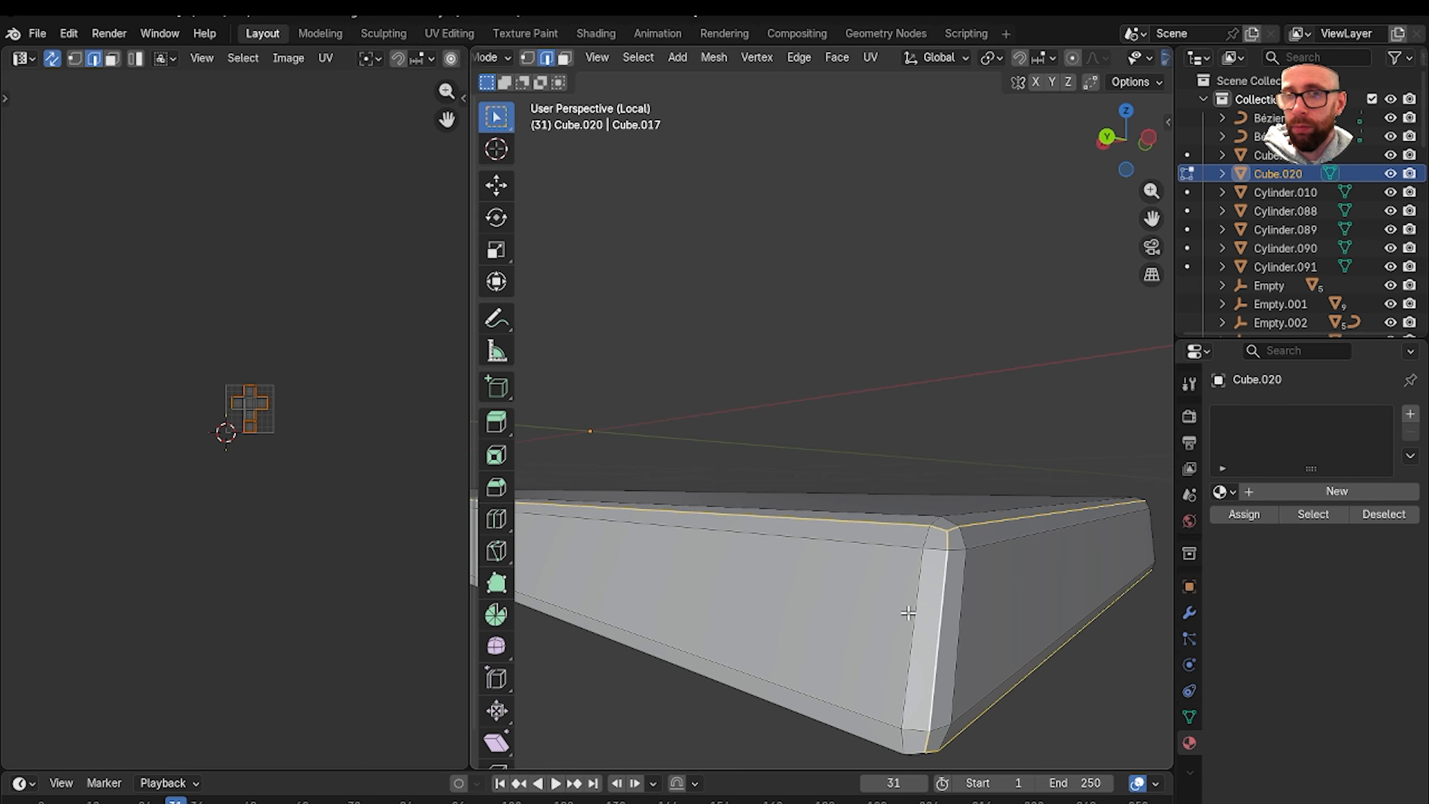
middle_drag(908, 612, 1071, 579)
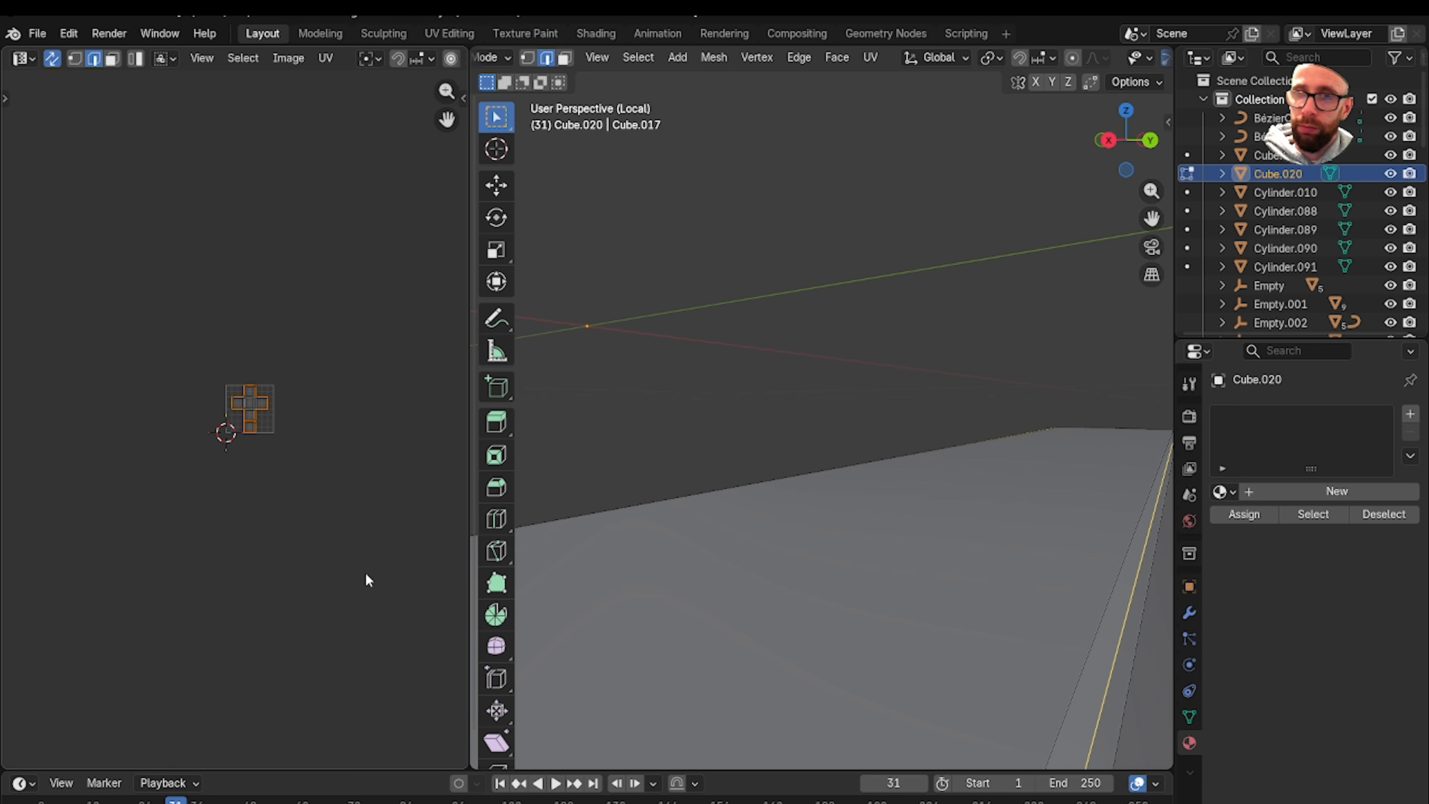
middle_drag(655, 554, 749, 452)
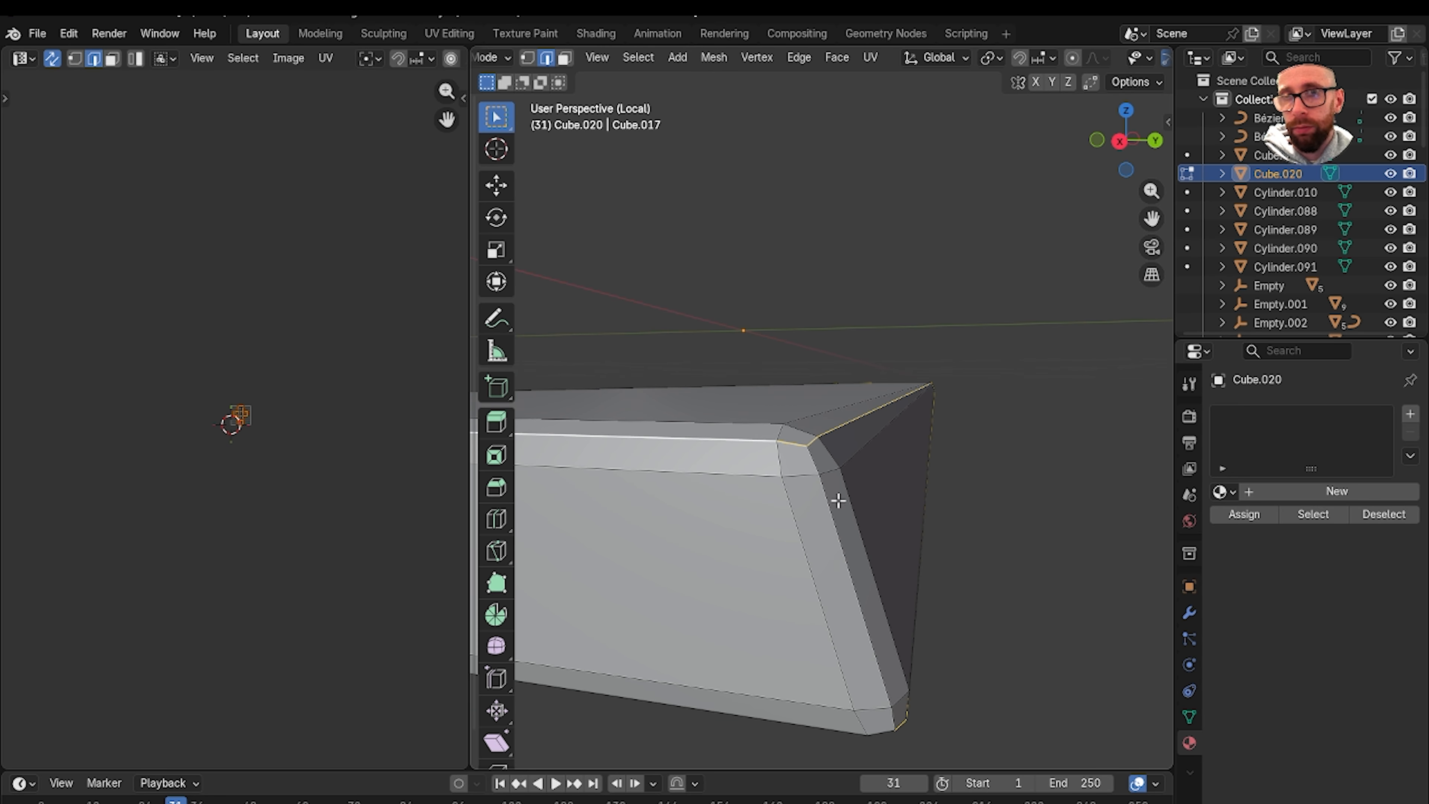
middle_drag(829, 512, 766, 418)
middle_drag(788, 435, 851, 484)
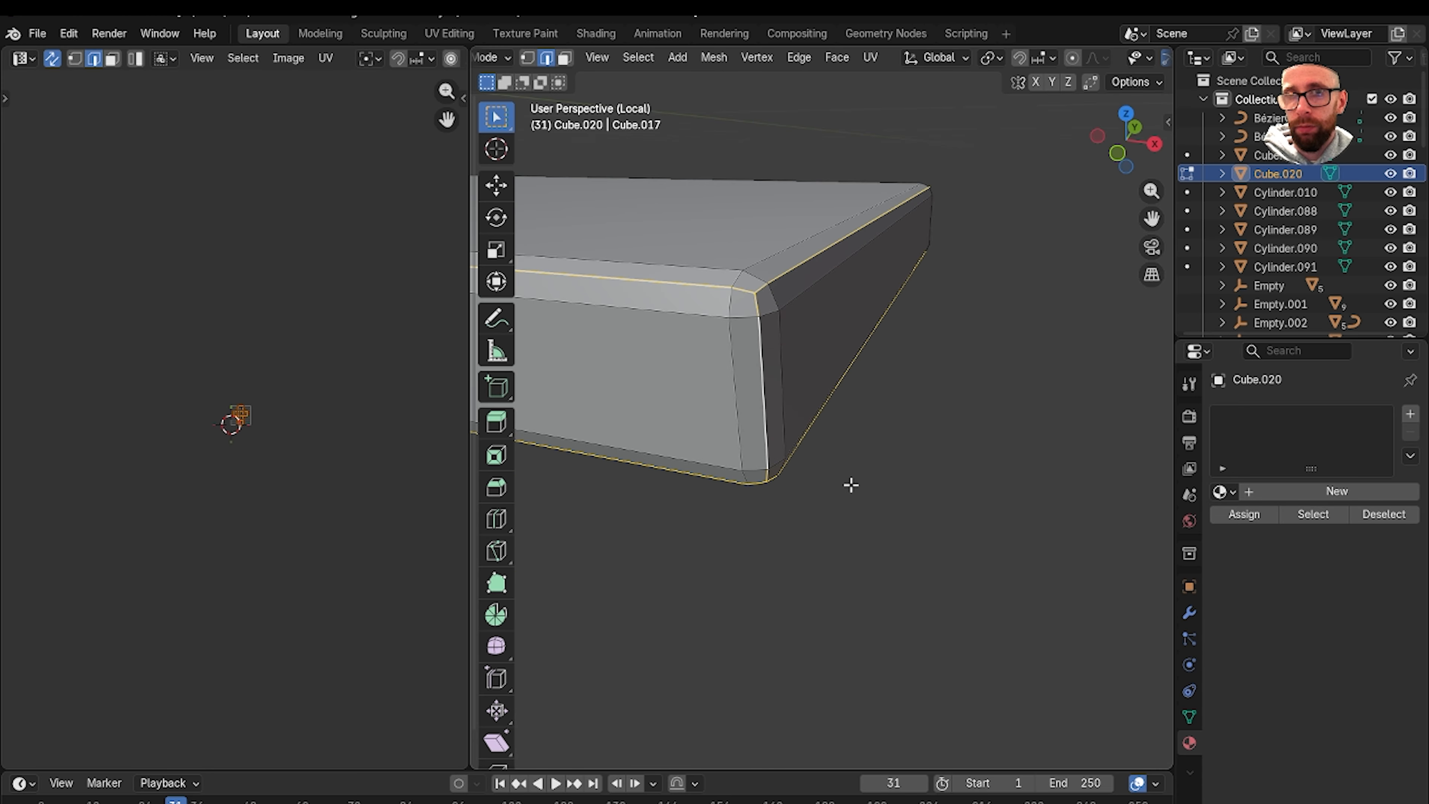
key(ctrl+e)
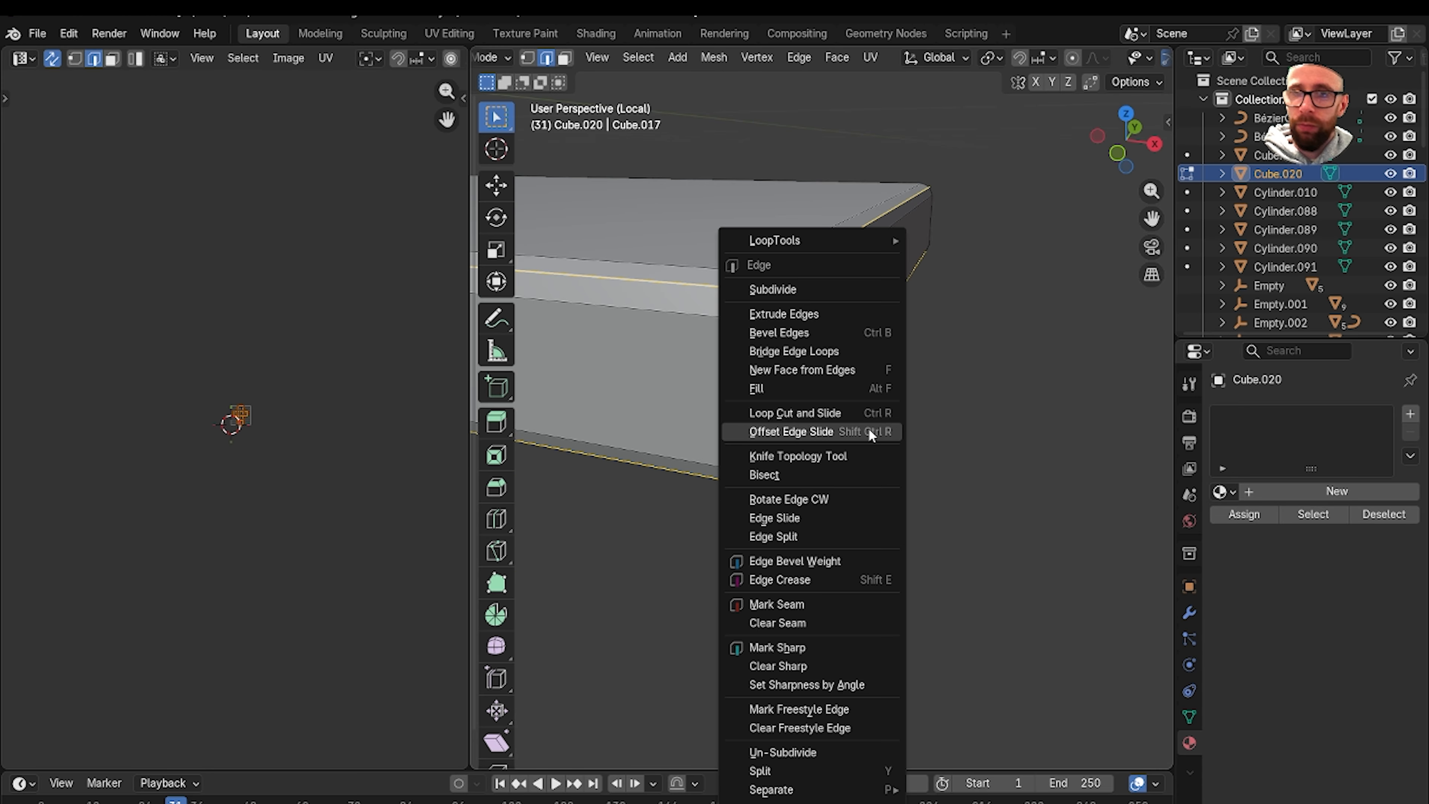
click(868, 606)
key(Tab)
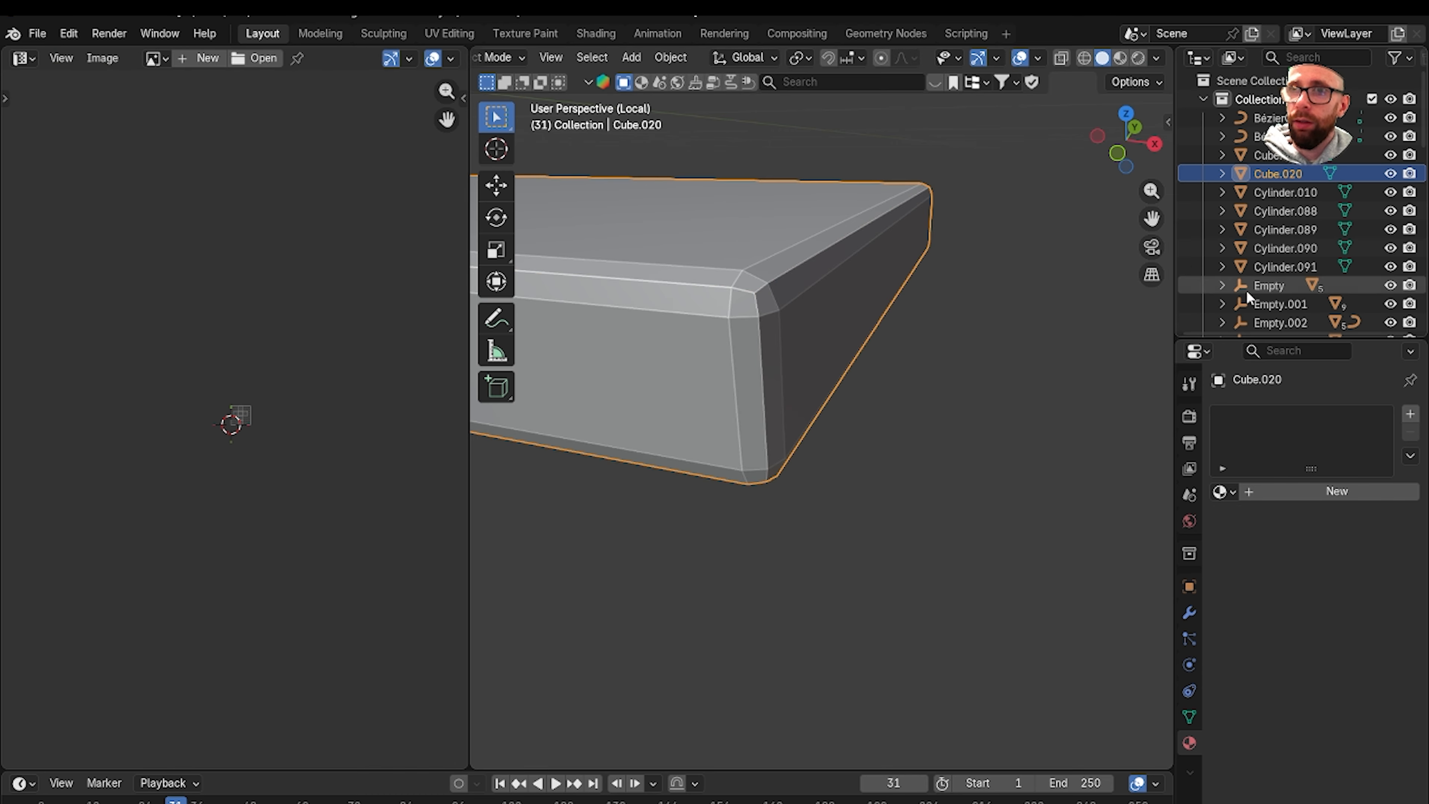
Deselect the shelf board, leave local view and show all hidden objects again.
click(933, 375)
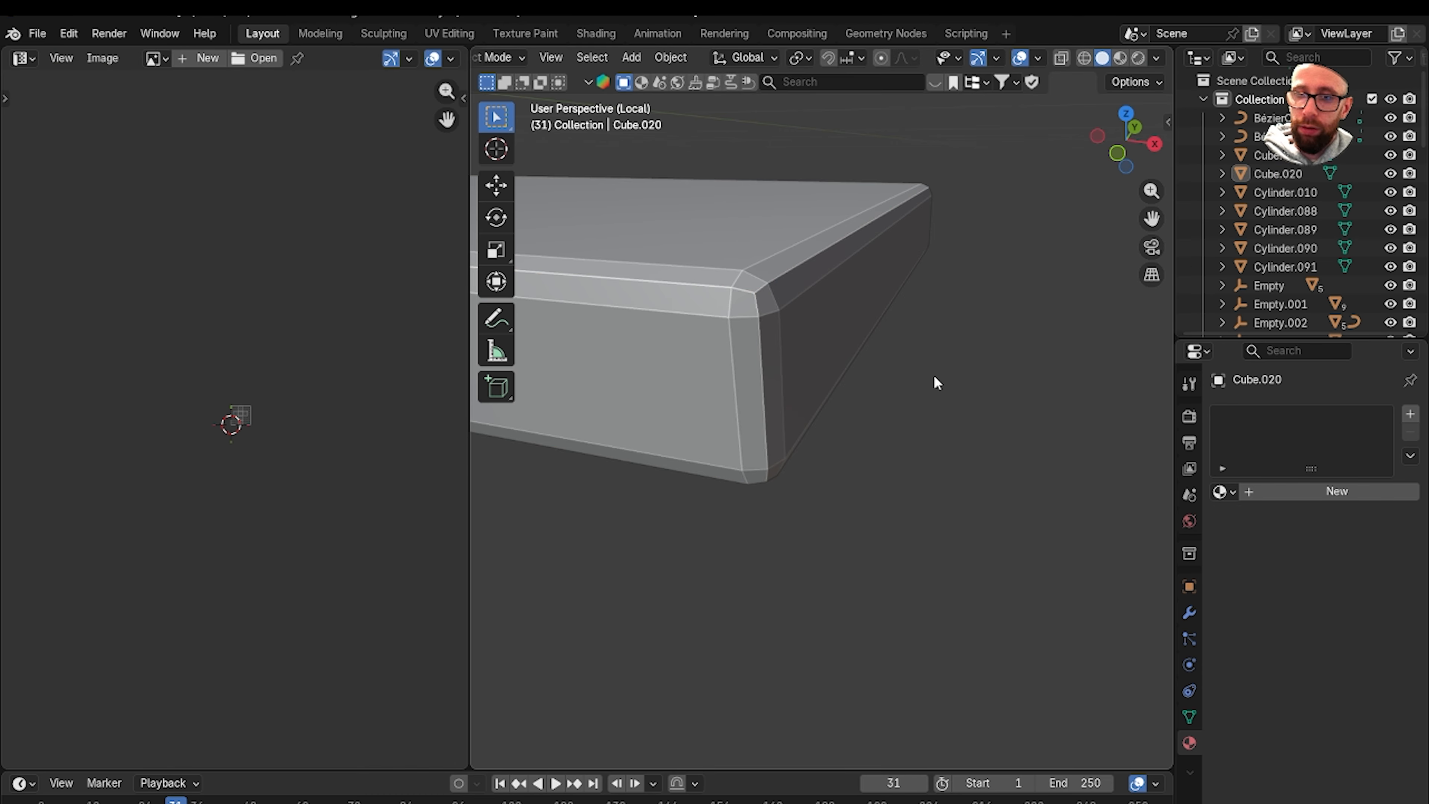
key(slash)
scroll(933, 375, down, 2)
shift+middle_drag(934, 375, 773, 429)
scroll(757, 437, up, 5)
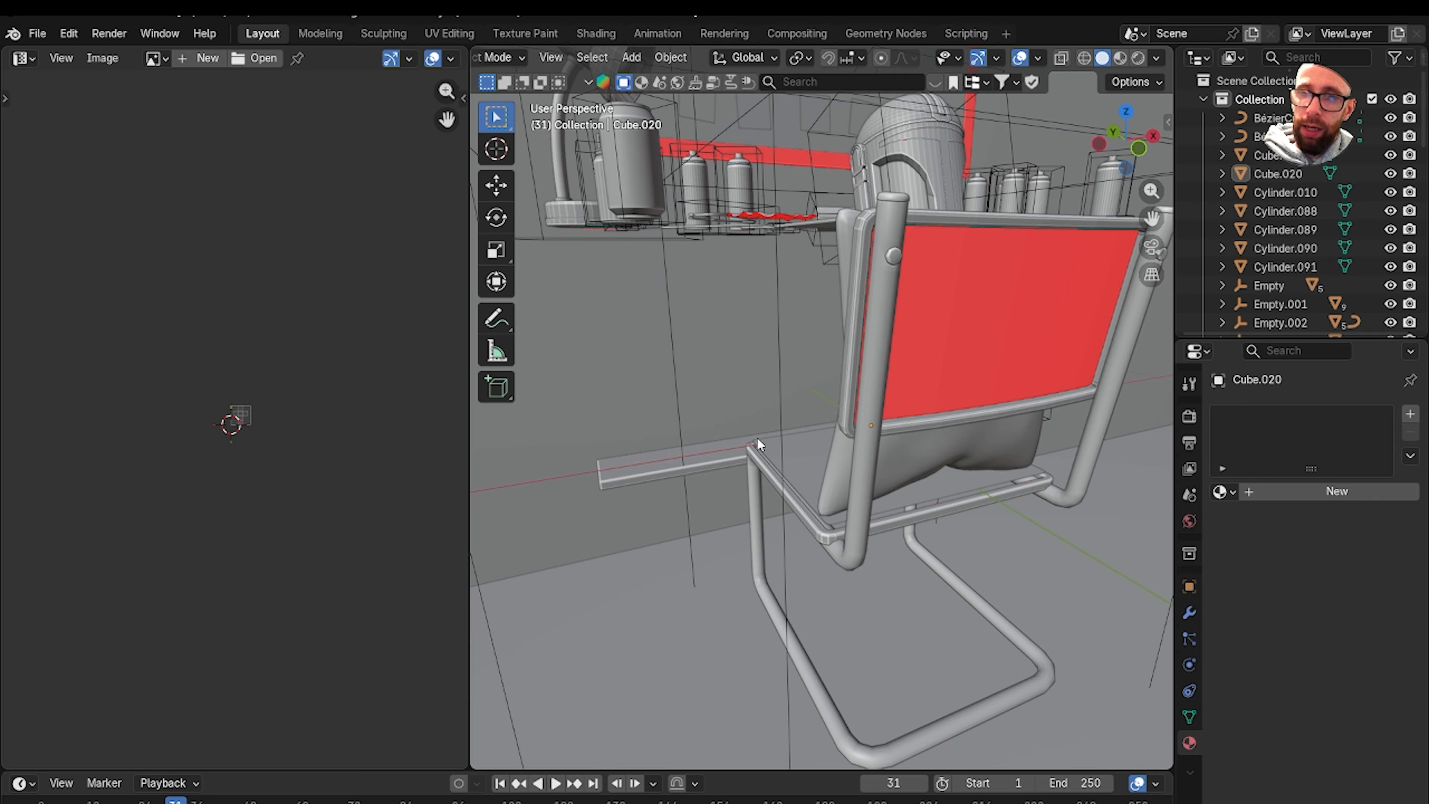
key(alt+h)
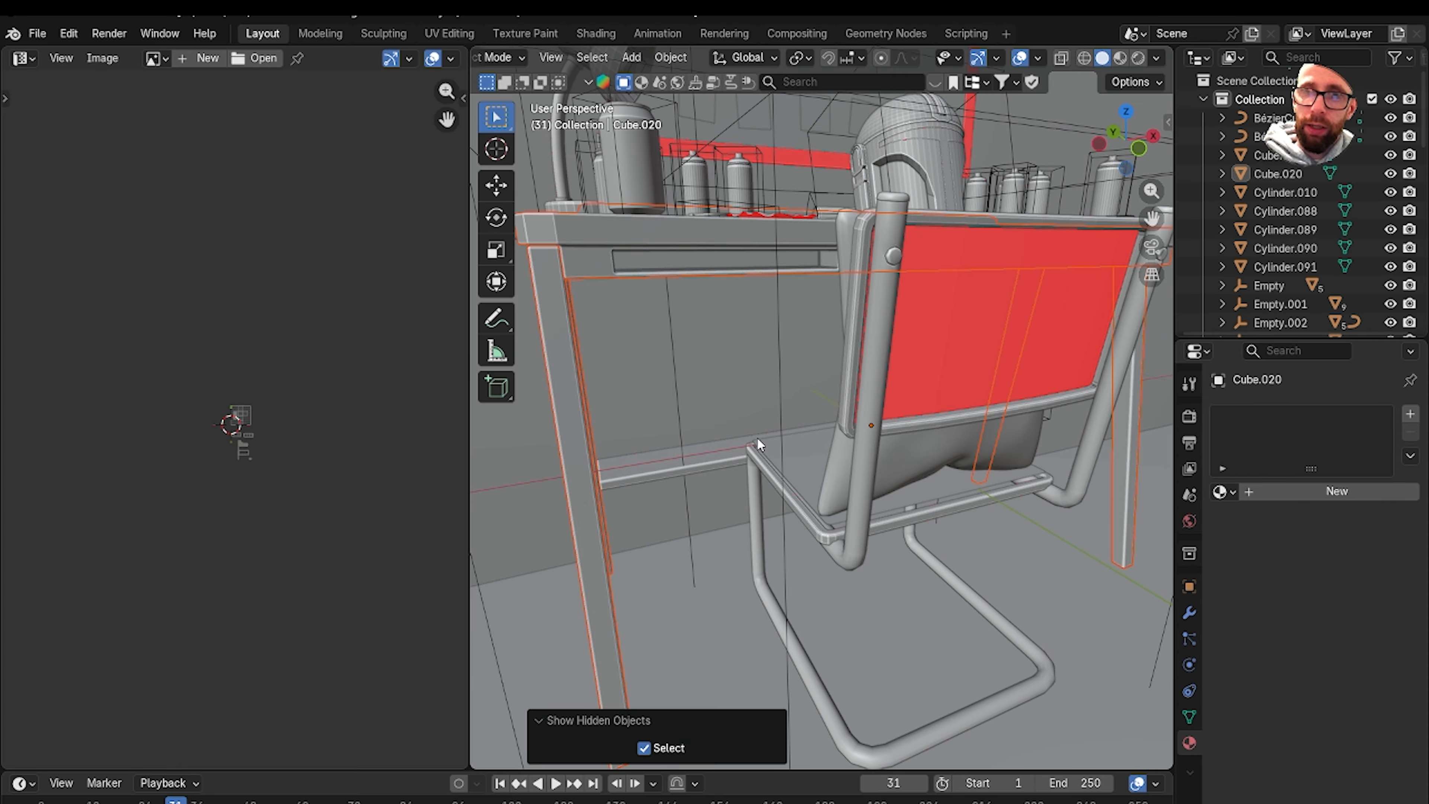
In Material Preview shading, link the desk leg's checker material (Material.002) to the shelf board.
click(1120, 58)
middle_drag(731, 386, 786, 414)
scroll(844, 436, up, 4)
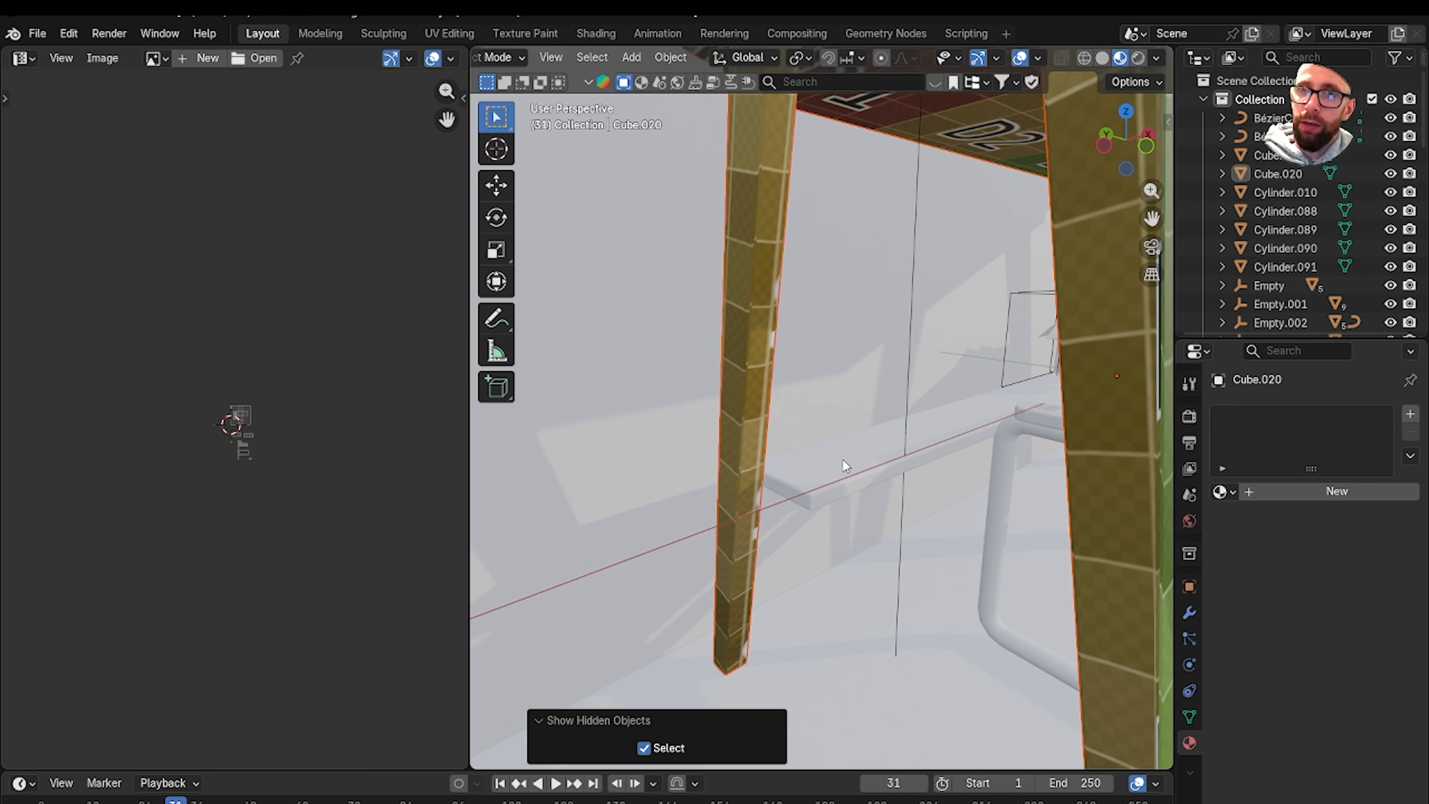
click(837, 463)
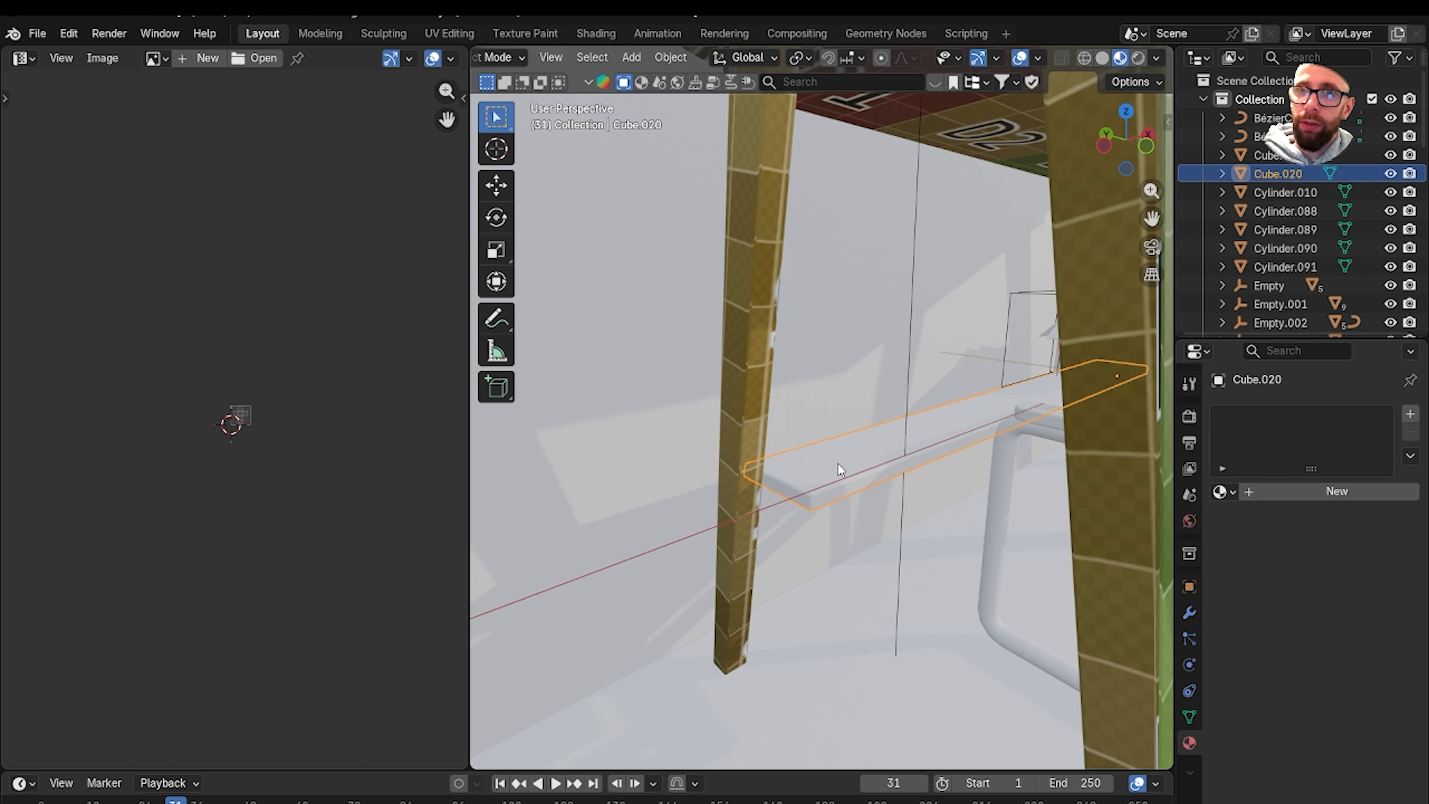
shift+click(764, 329)
key(ctrl+l)
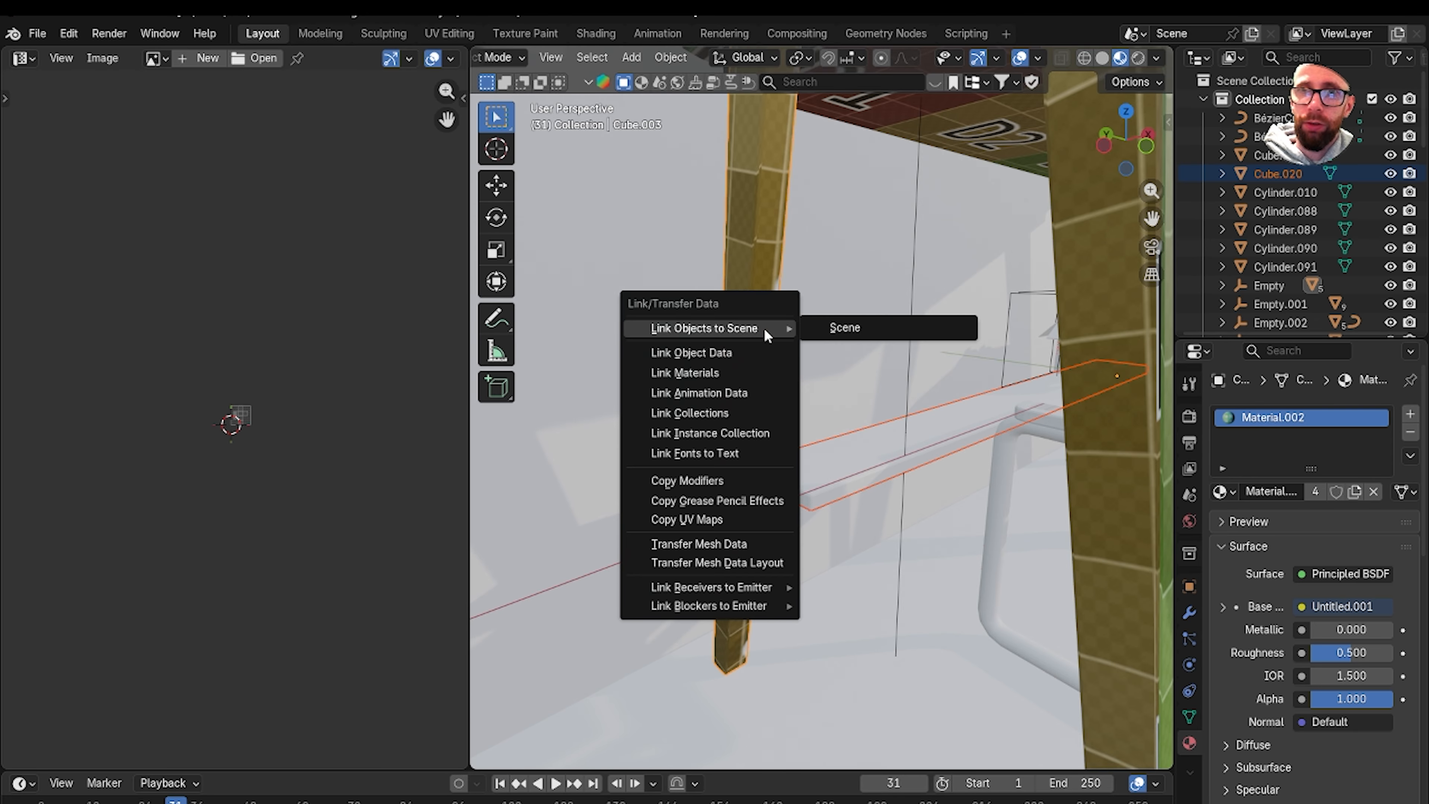
click(742, 371)
middle_drag(840, 434, 817, 492)
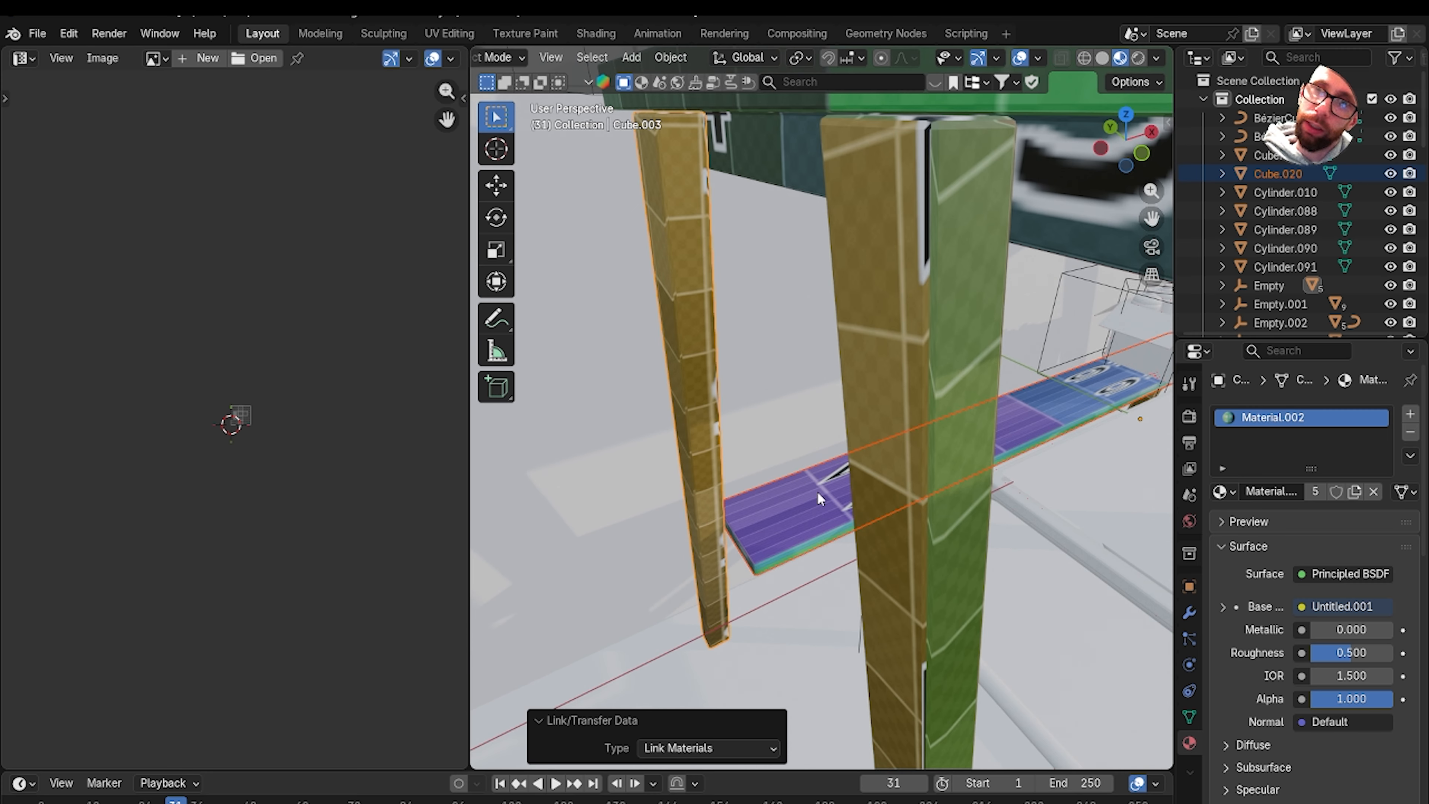
Unwrap the entire shelf board mesh under the desk using the Conformal method.
click(810, 479)
scroll(808, 509, up, 4)
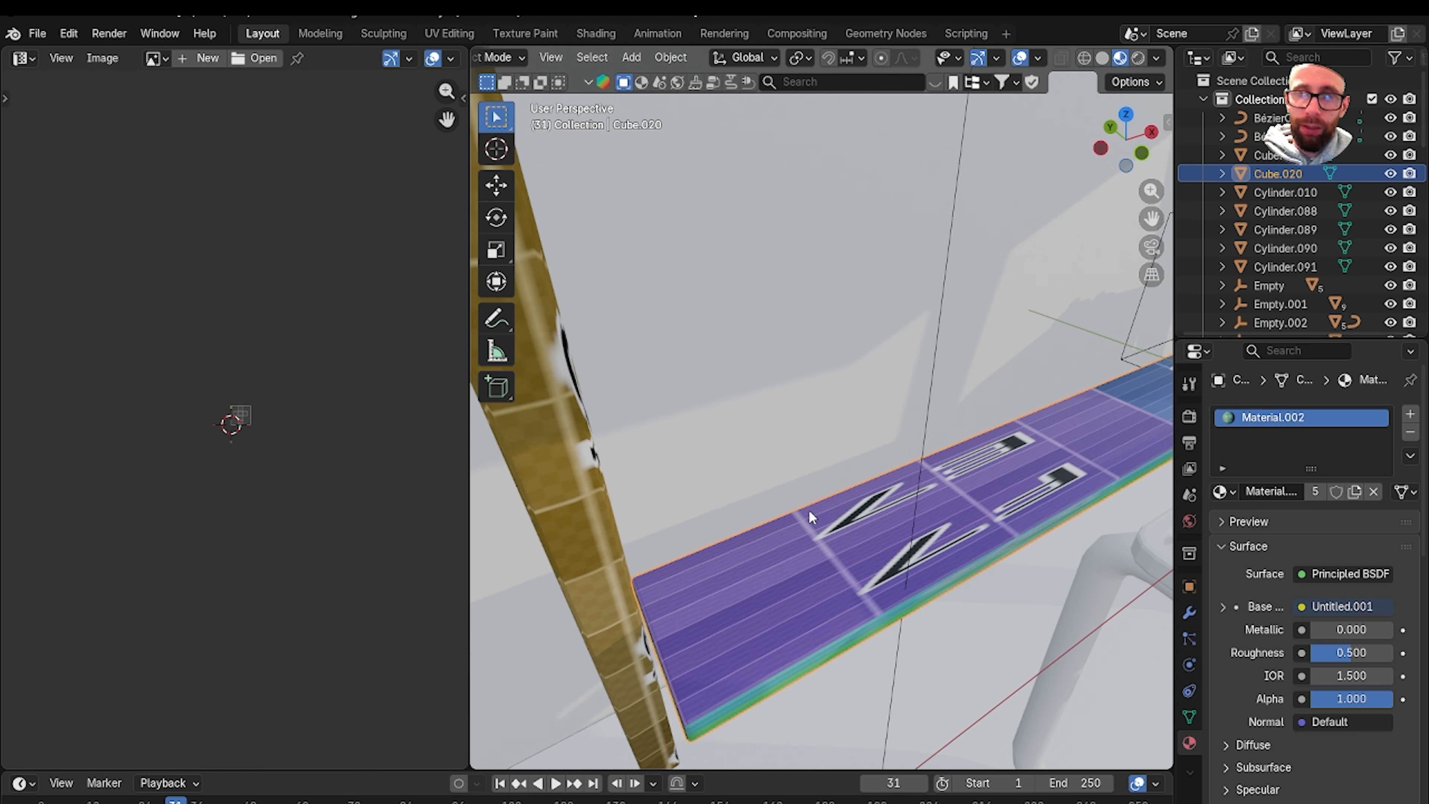
key(Tab)
key(a)
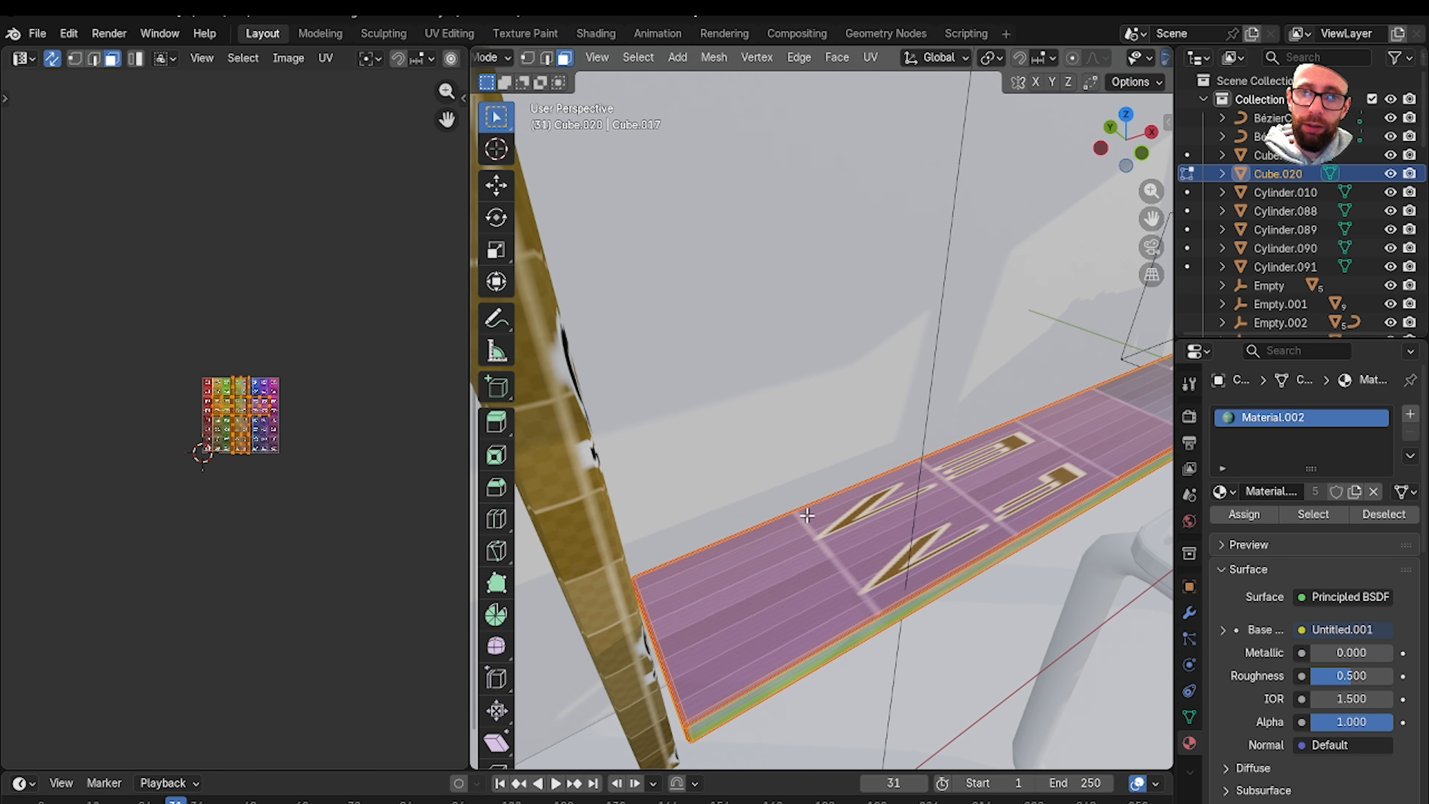
key(u)
click(783, 533)
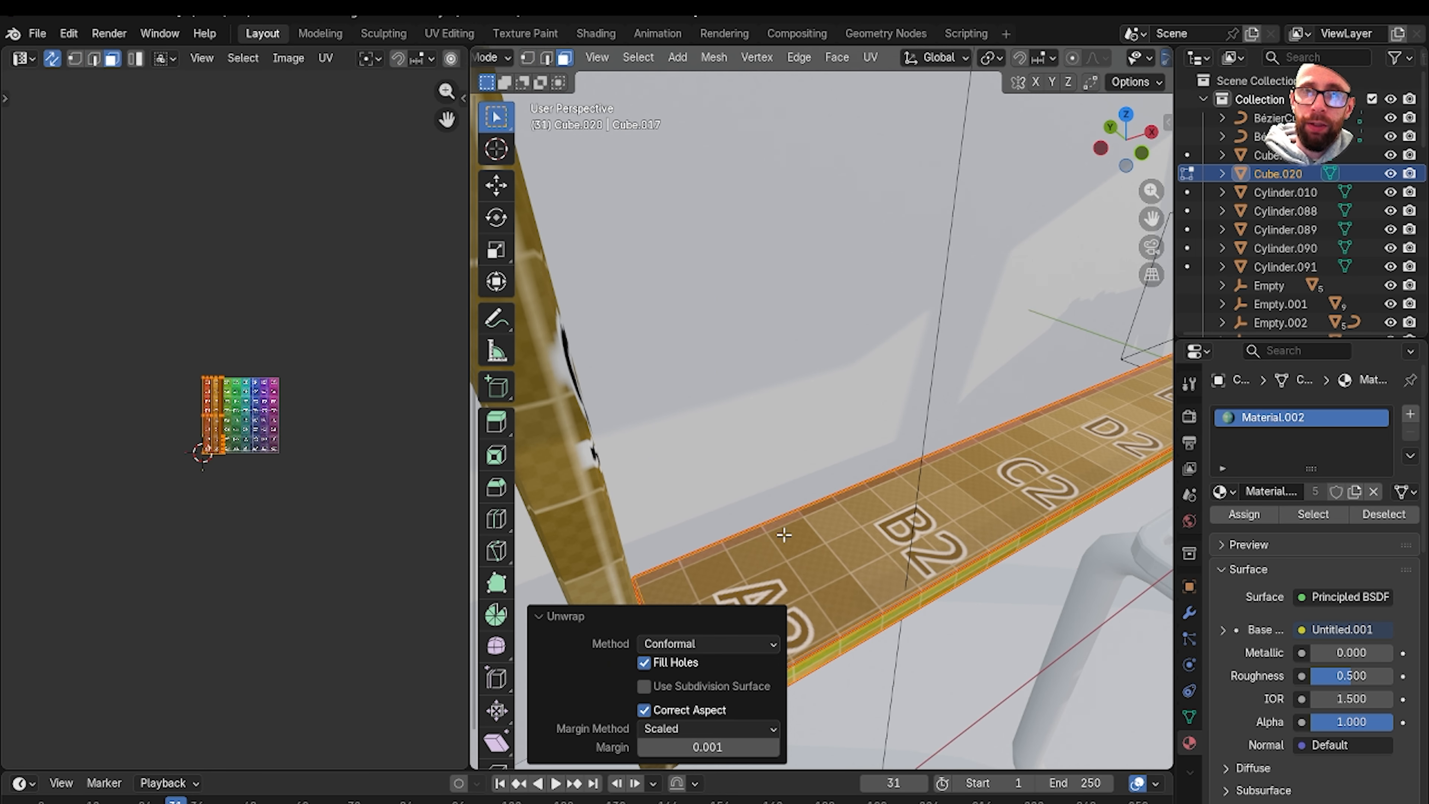
scroll(799, 559, down, 4)
key(Tab)
middle_drag(800, 560, 814, 393)
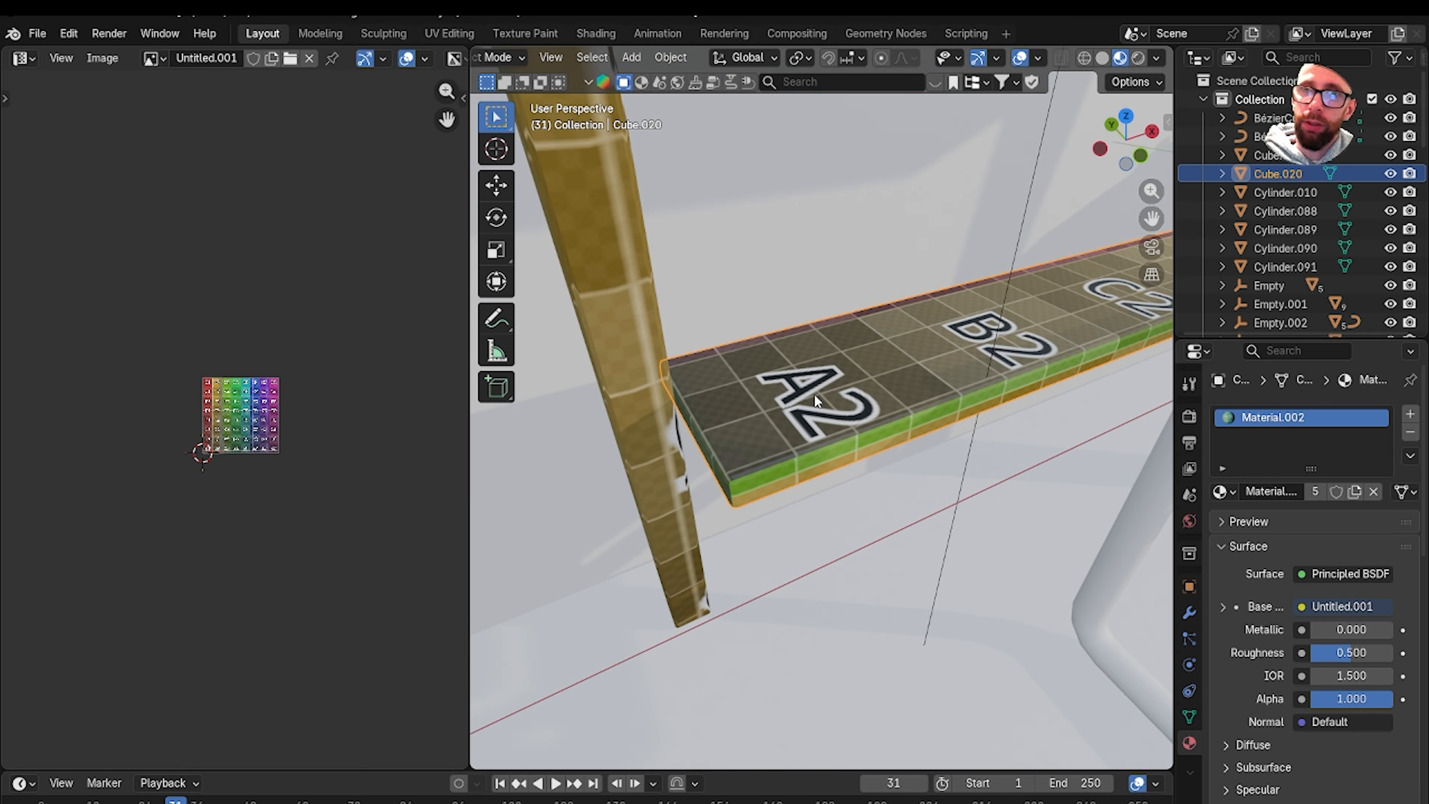
Scale the shelf board's UV islands down to about 0.23 so its checker squares match those on the legs.
key(Tab)
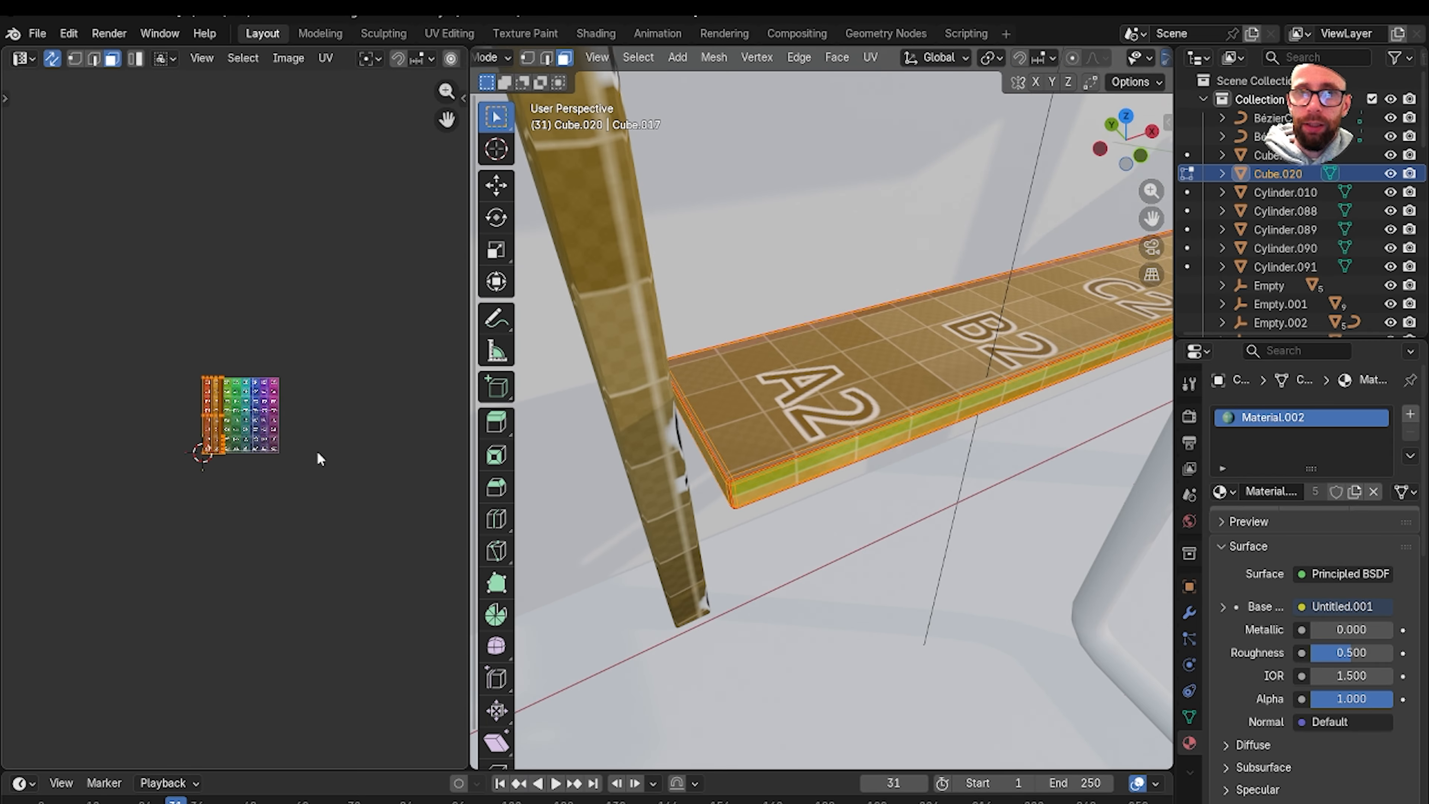
scroll(298, 454, up, 3)
key(s)
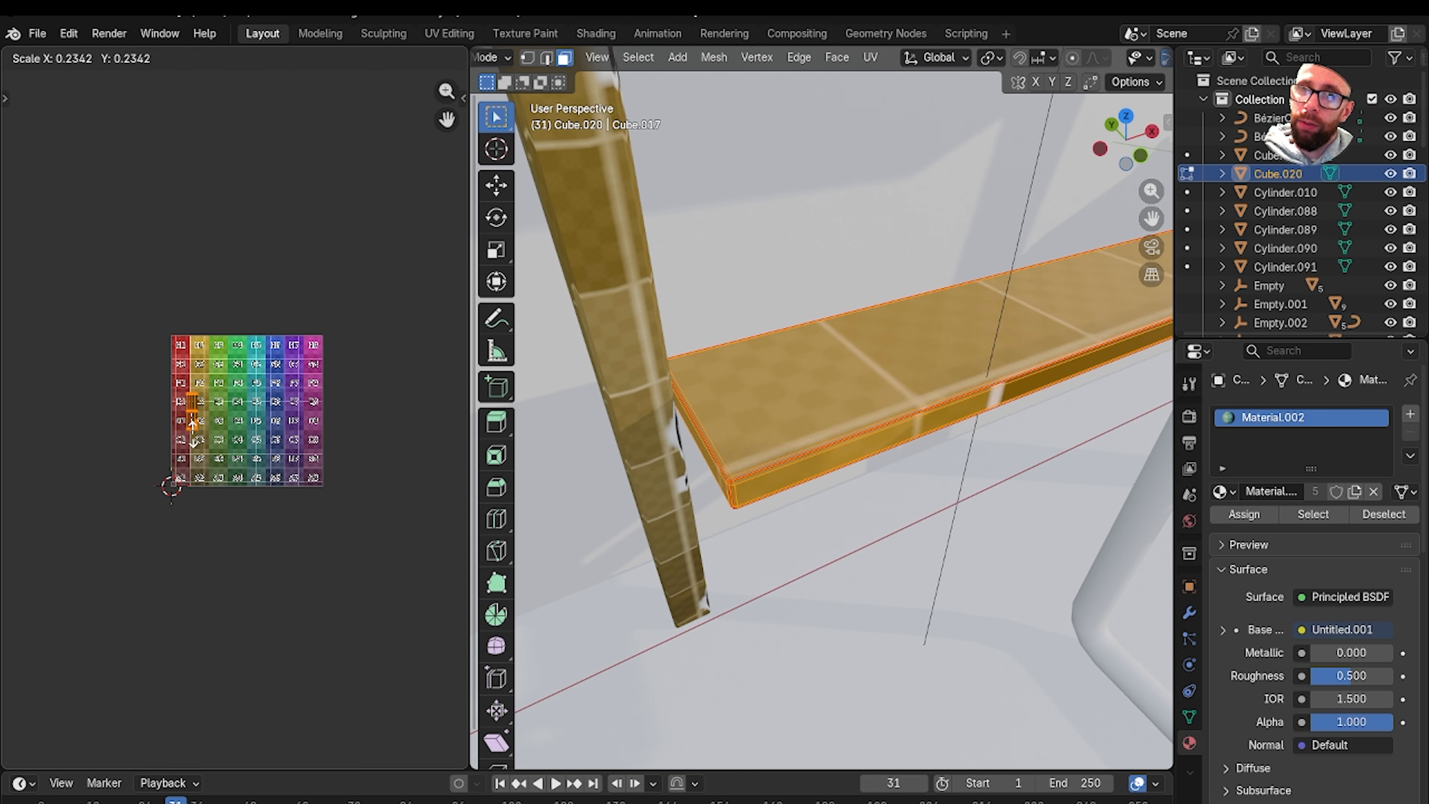
click(200, 431)
scroll(235, 420, down, 4)
scroll(719, 422, down, 5)
scroll(719, 422, down, 2)
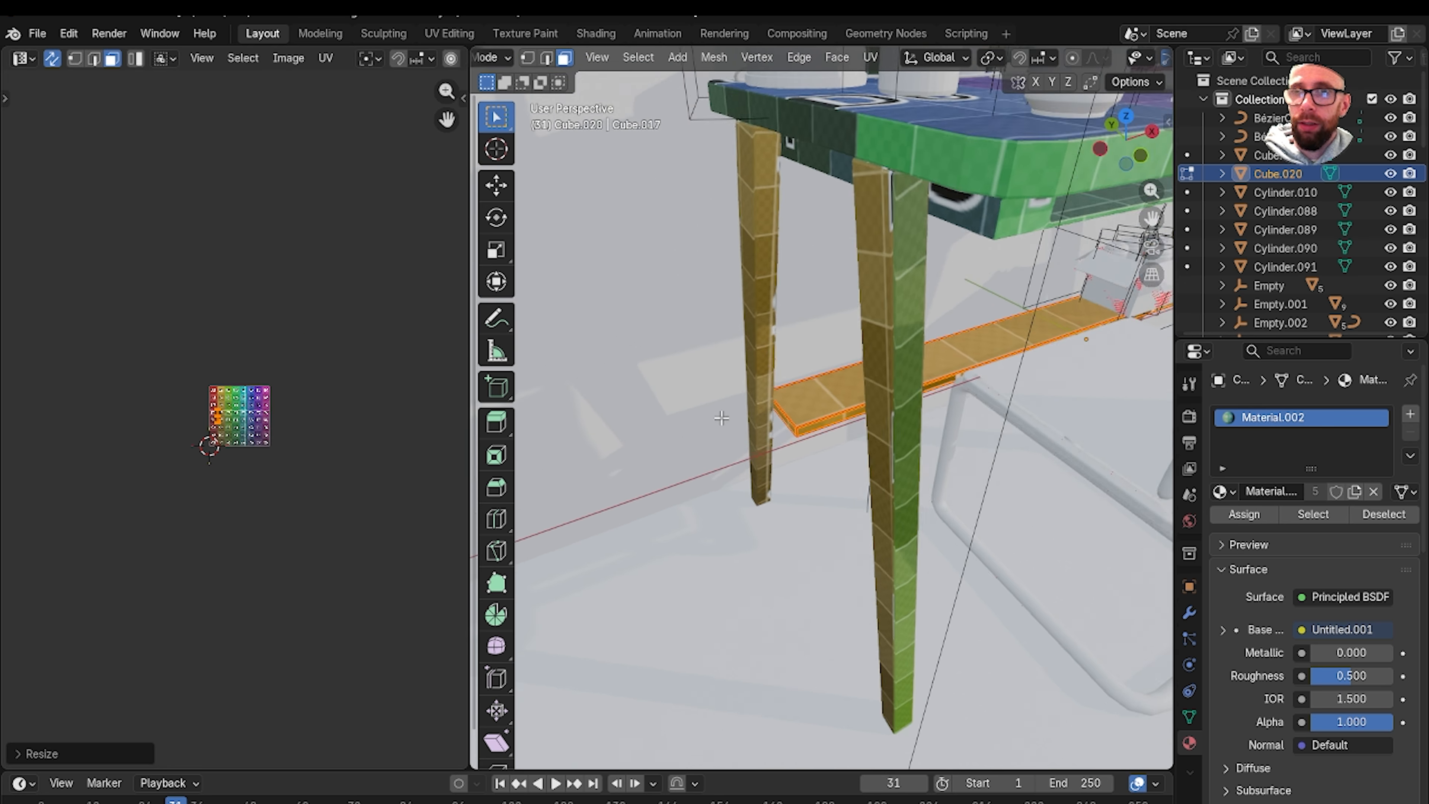
middle_drag(914, 355, 919, 341)
key(Tab)
Unwrap the front desk leg (Cube.004) beside the shelf board using the Minimum Stretch method.
click(907, 292)
key(Tab)
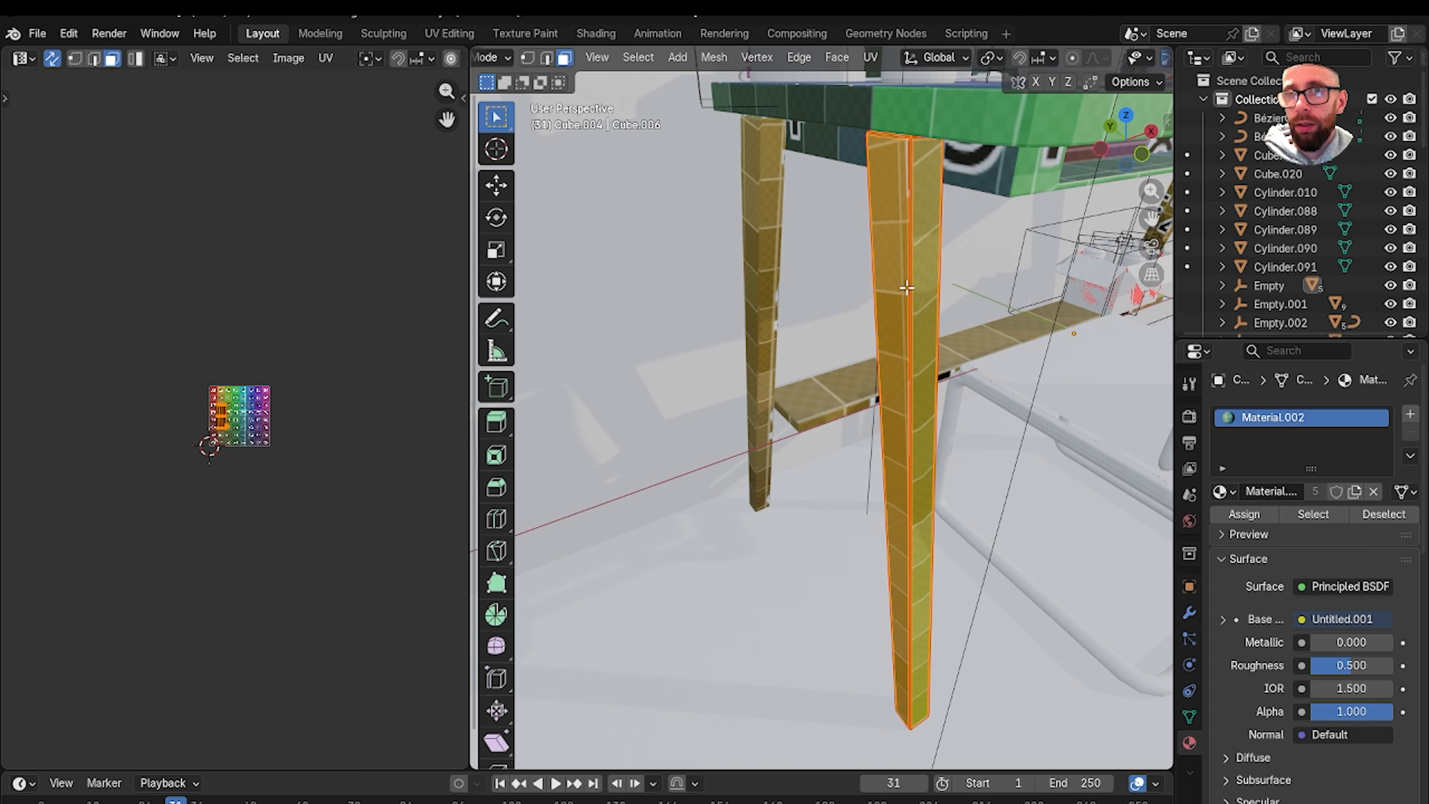
key(u)
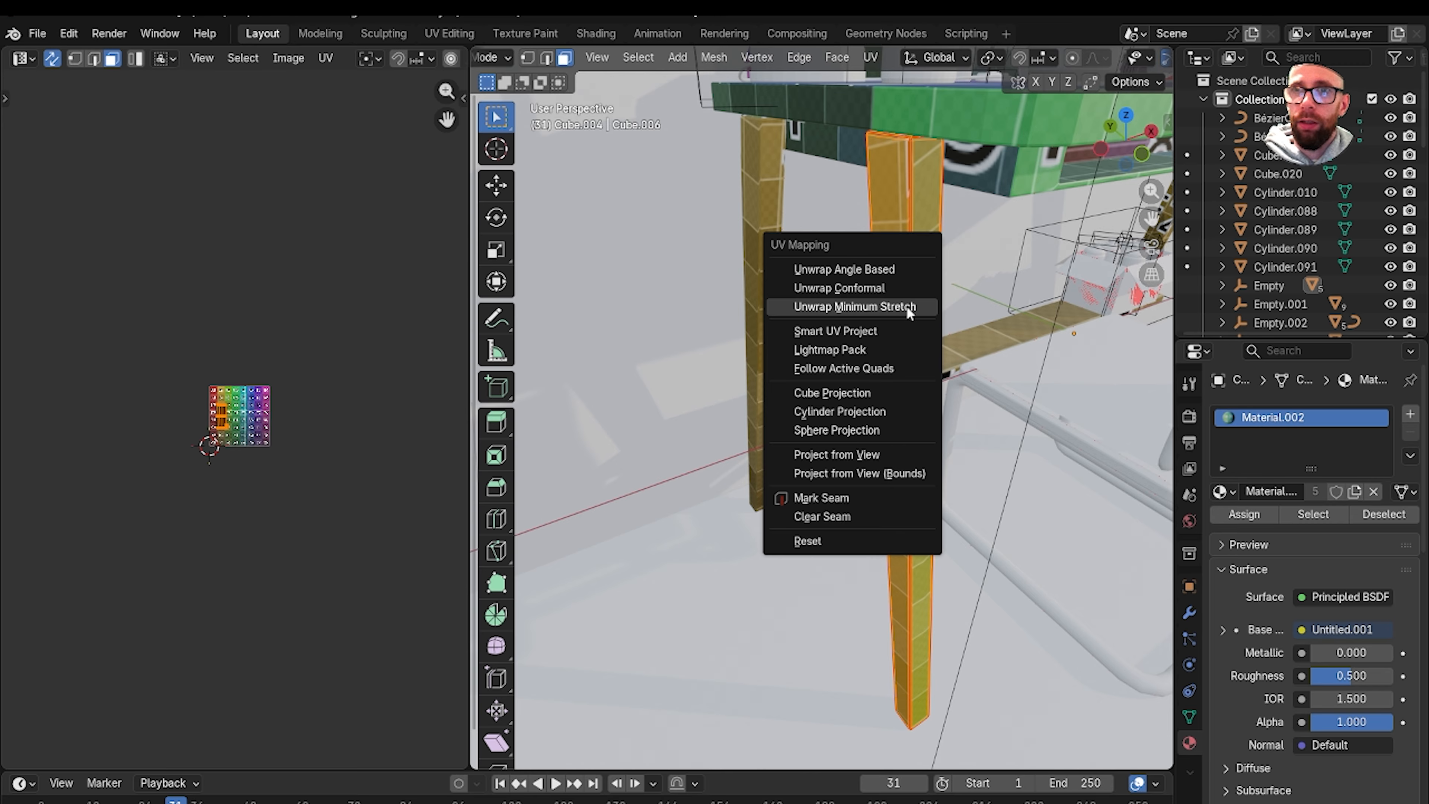
click(904, 306)
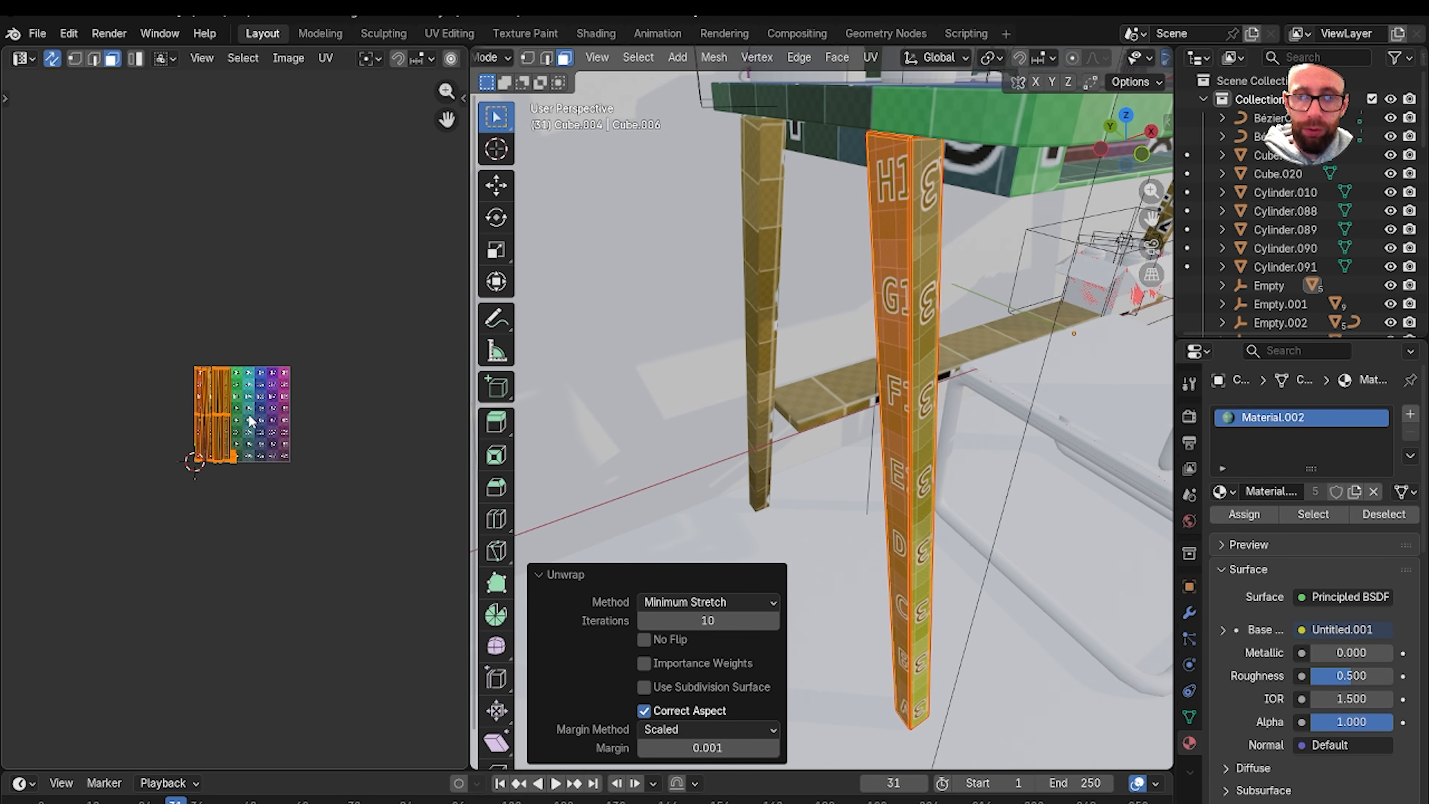
Scale down the front leg's UV islands in two passes to match the neighbouring leg's checker size, then return to Object Mode.
scroll(251, 421, up, 1)
key(s)
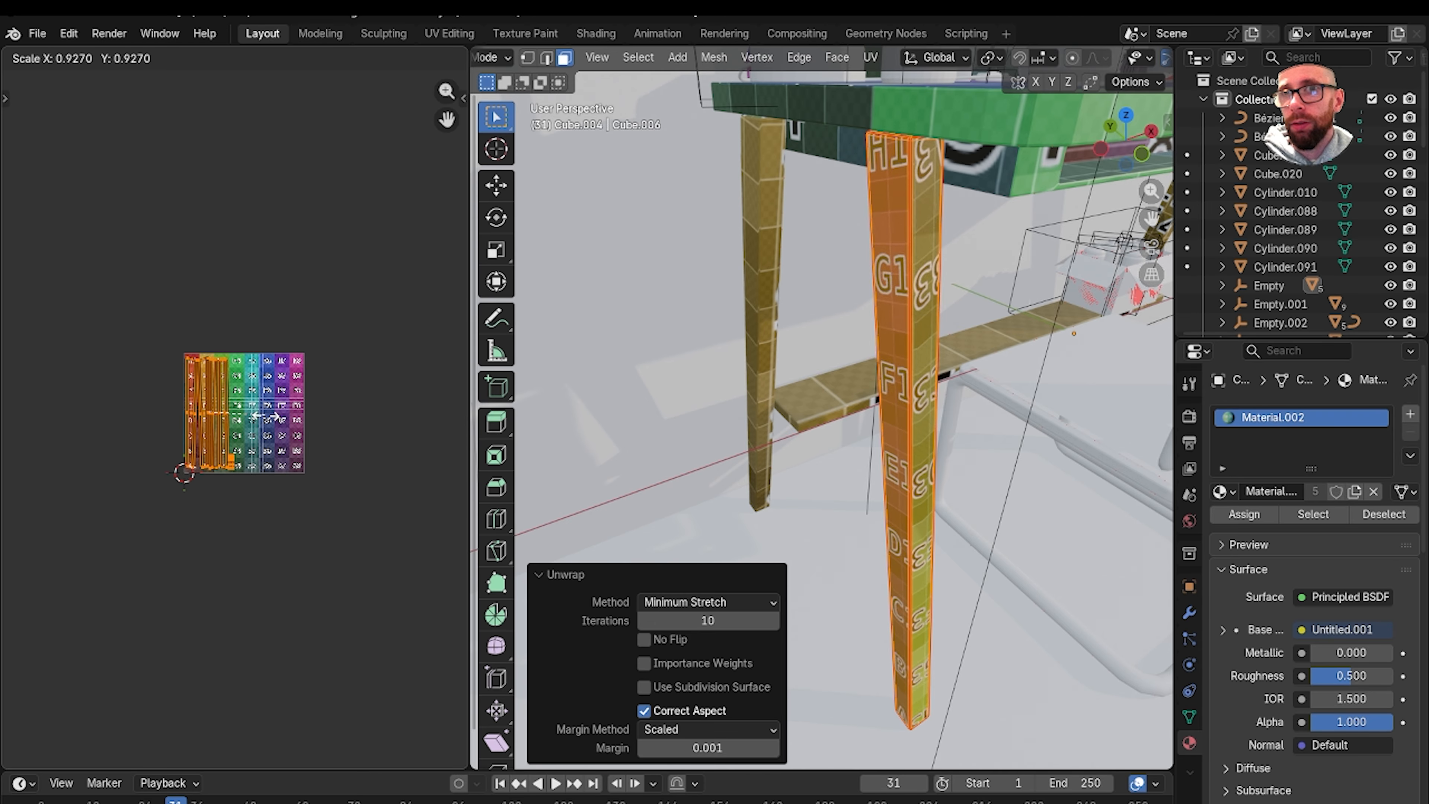
click(253, 410)
scroll(546, 346, up, 2)
middle_drag(566, 369, 593, 353)
key(s)
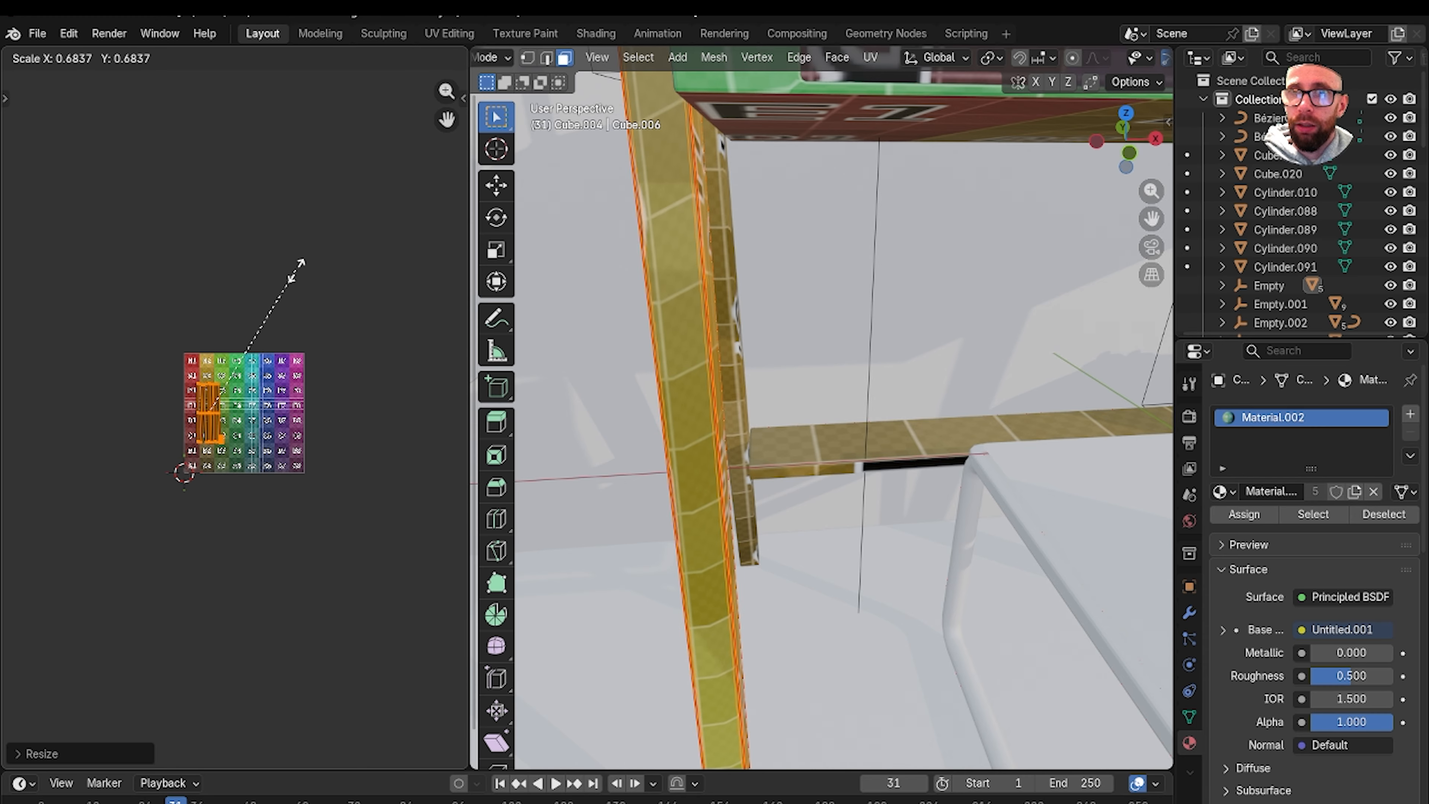
click(293, 285)
scroll(543, 303, down, 4)
middle_drag(563, 304, 760, 346)
key(Tab)
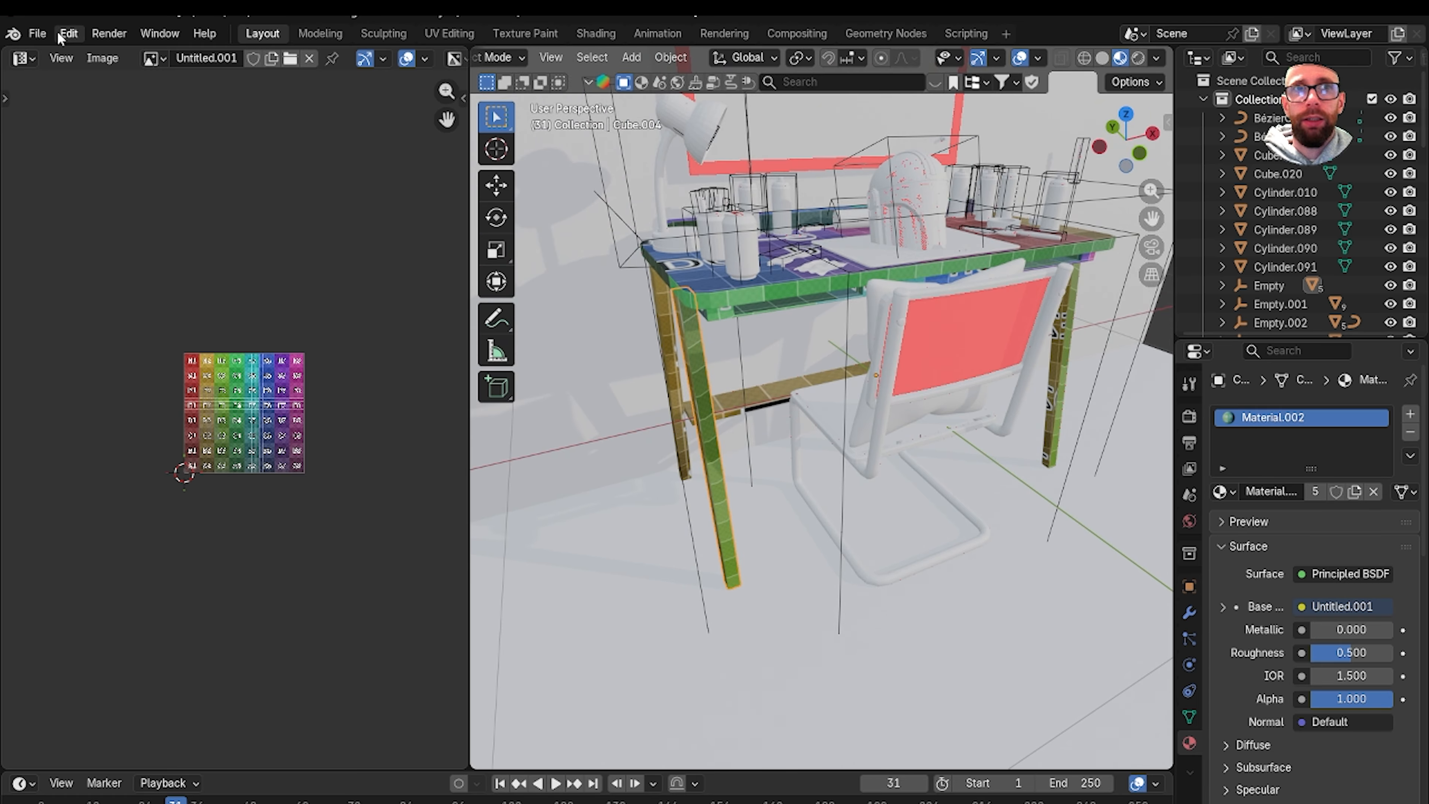
Save the project file.
click(38, 33)
click(88, 153)
middle_drag(439, 237, 486, 311)
scroll(415, 364, up, 2)
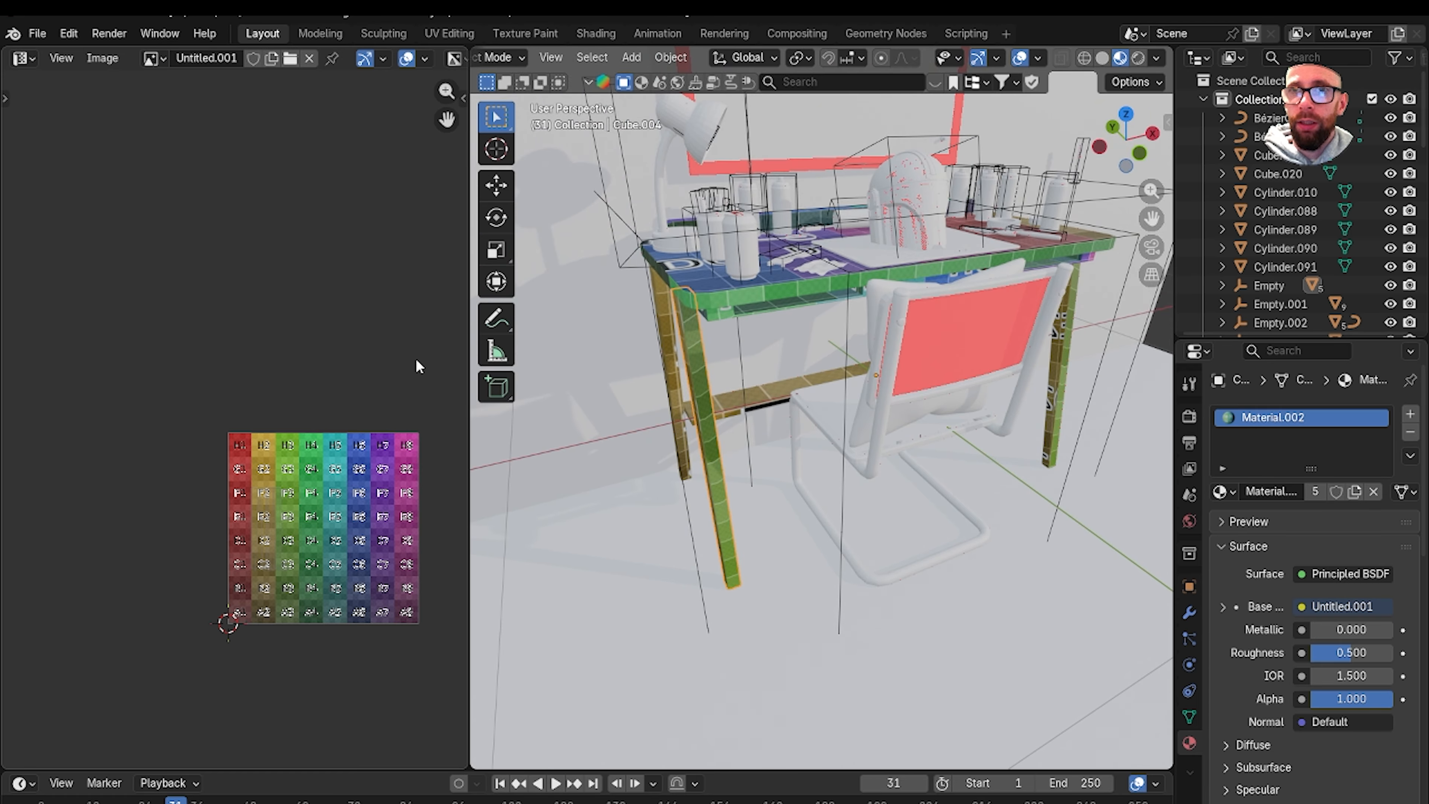
shift+middle_drag(479, 367, 535, 374)
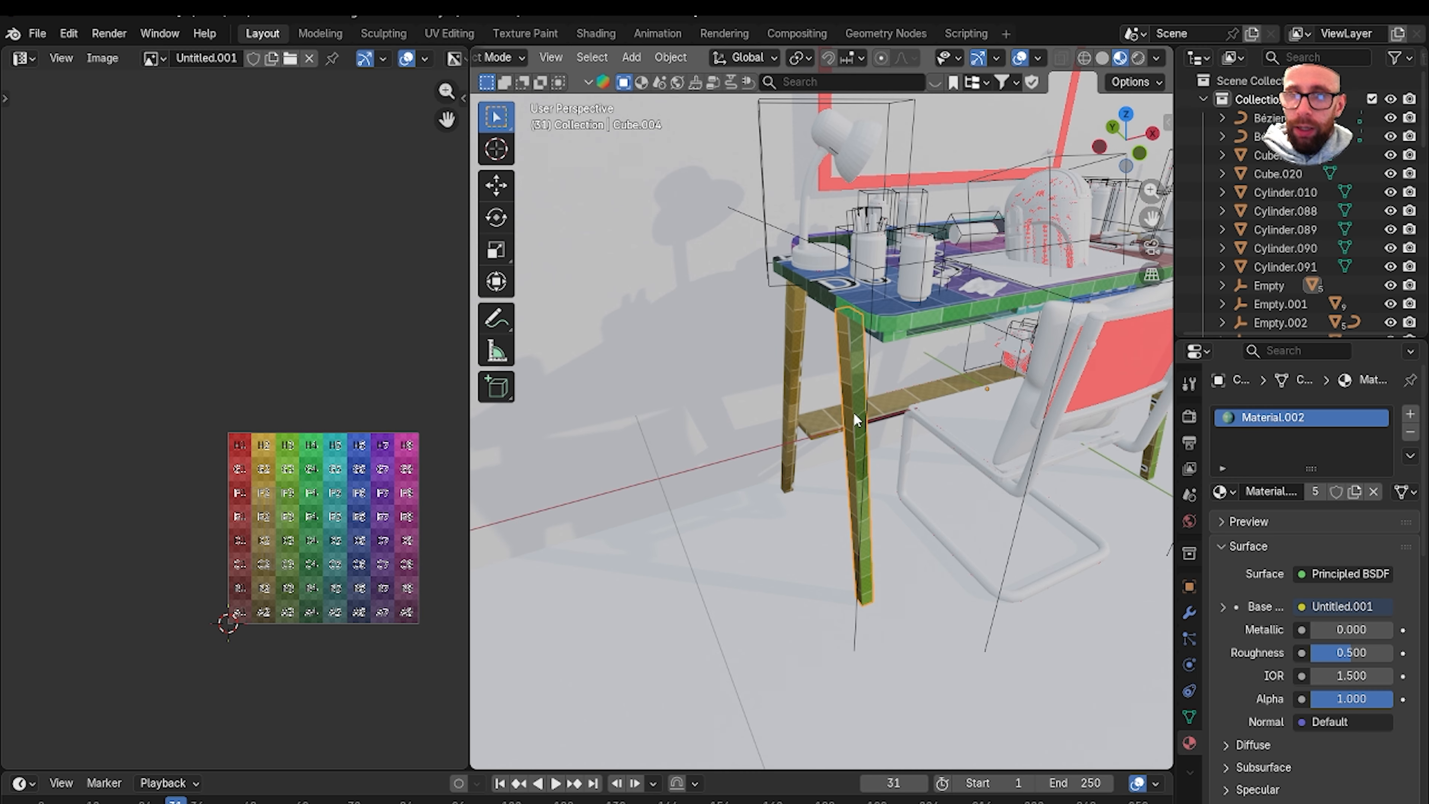
Hide the front leg (Cube.004), the shelf board and the back leg on the same side of the desk.
key(h)
scroll(850, 422, up, 4)
click(840, 436)
key(h)
click(782, 391)
key(h)
scroll(768, 384, down, 6)
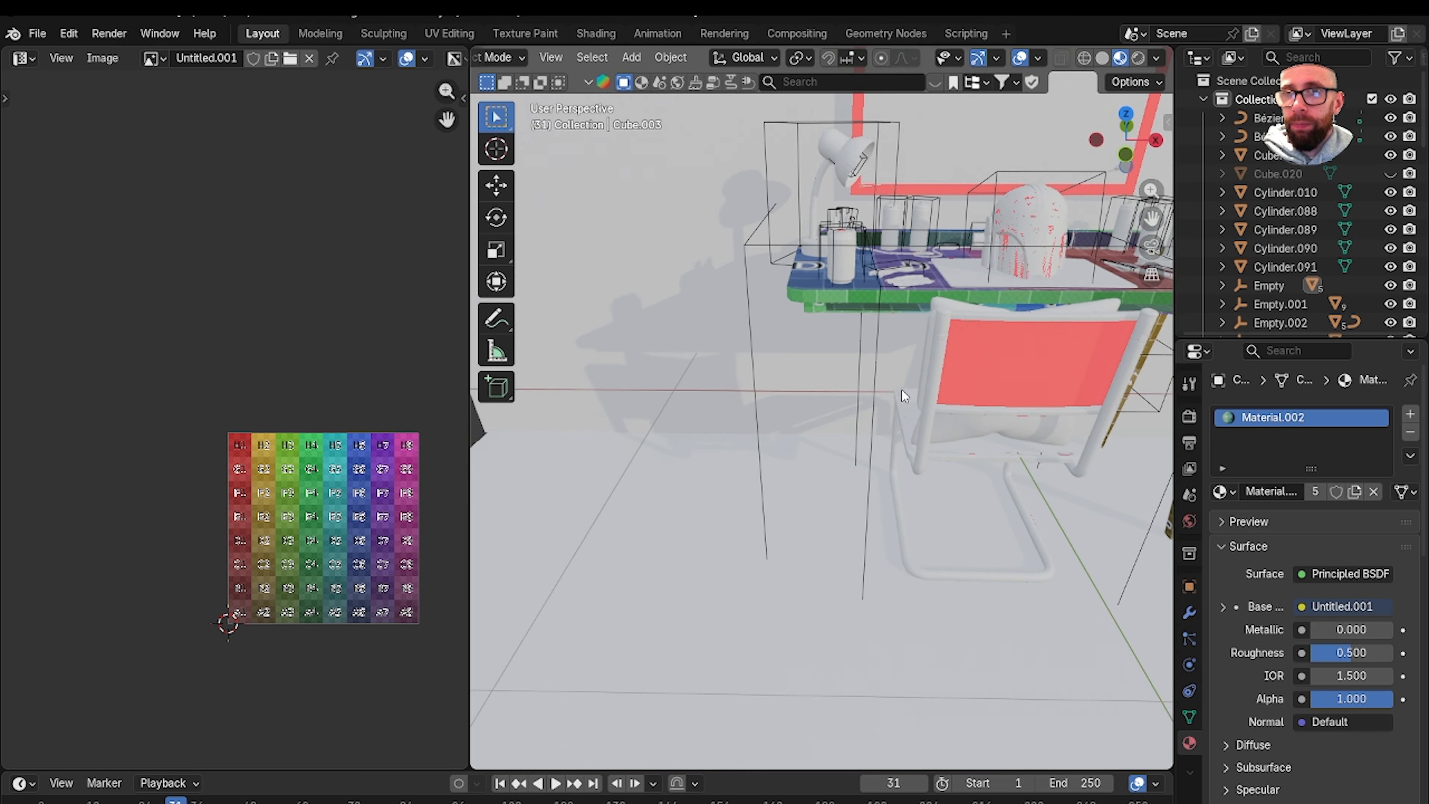
Hide the two legs at the desk's other end and the tabletop.
mouse_move(902, 390)
middle_down()
mouse_move(938, 370)
mouse_move(883, 401)
middle_up()
click(947, 419)
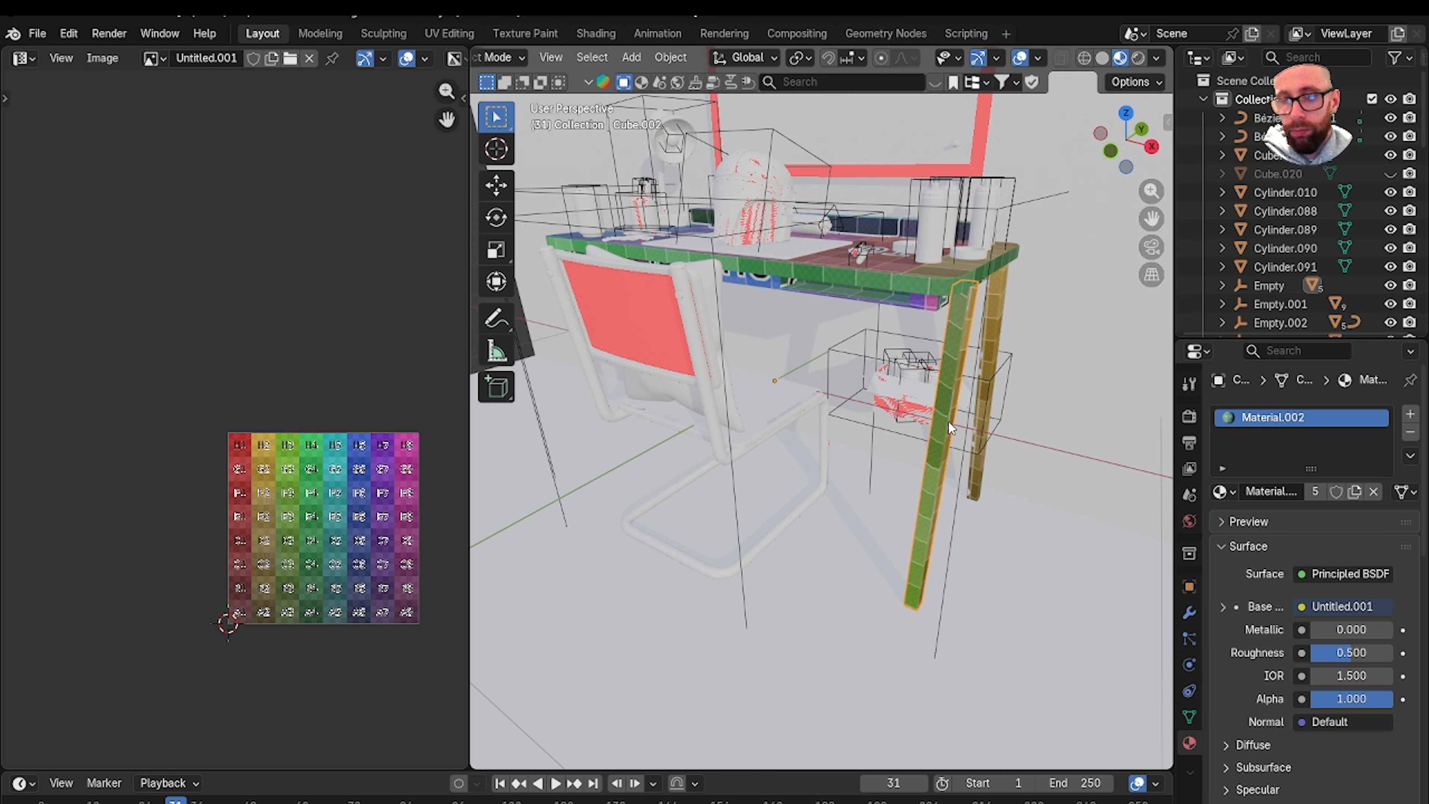
key(h)
click(990, 311)
key(h)
middle_drag(931, 315, 699, 365)
key(h)
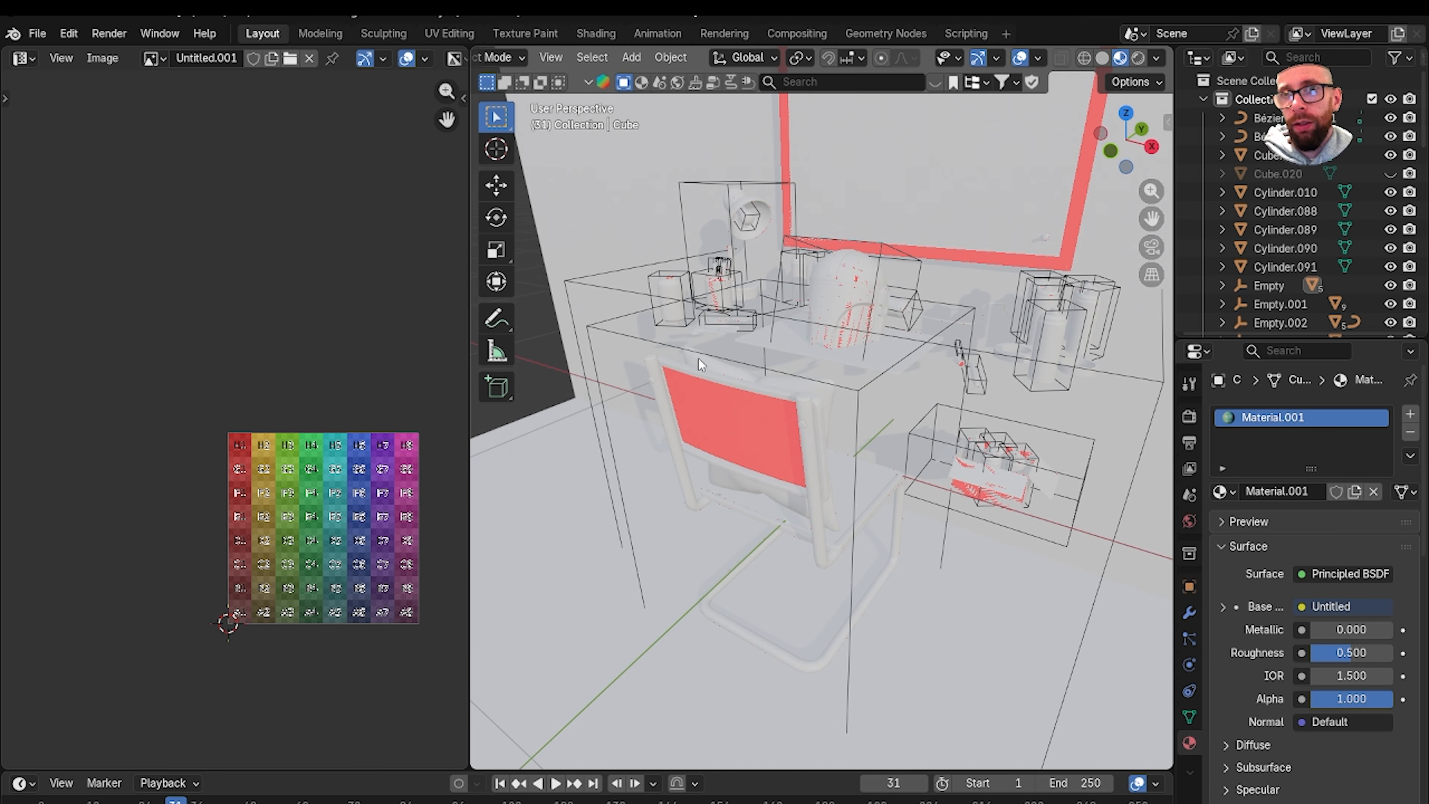
Return to Solid shading and isolate the tubular chair frame (Cube.006) in local view.
click(1102, 57)
mouse_move(922, 214)
middle_down()
mouse_move(818, 340)
mouse_move(786, 409)
mouse_move(910, 409)
mouse_move(799, 431)
middle_up()
click(799, 431)
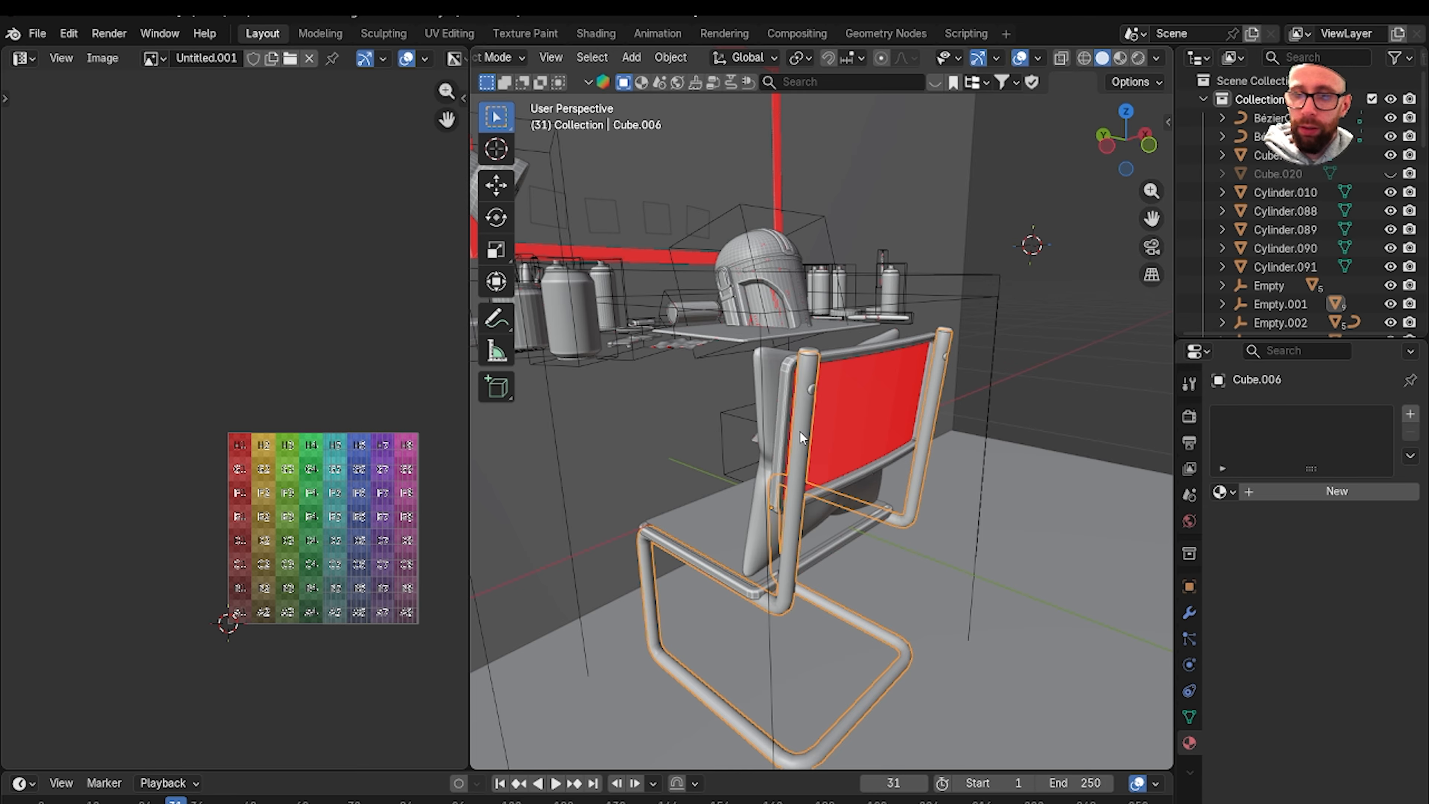
key(KP_Divide)
scroll(827, 371, down, 2)
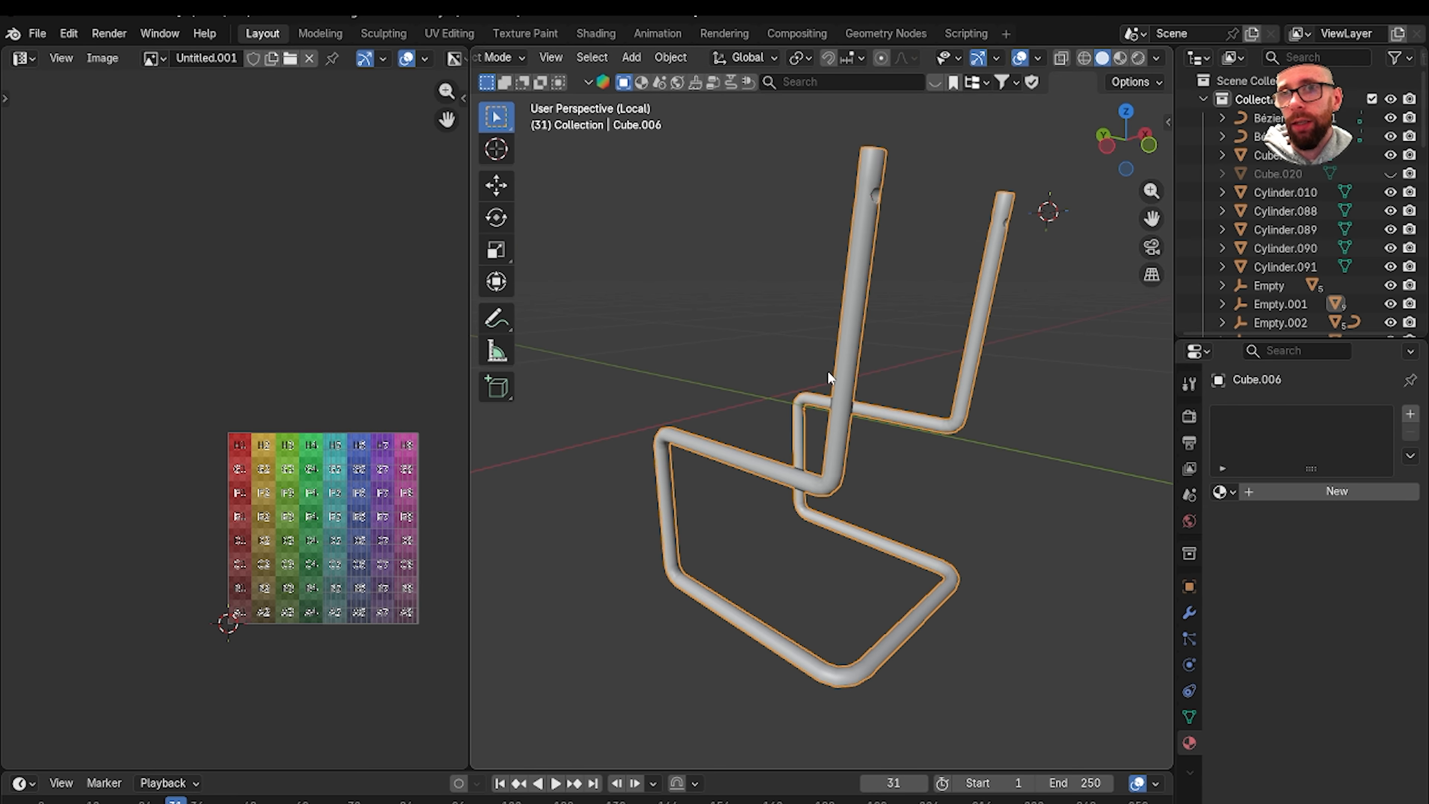
In Edit Mode with edge selection, select the outer rim edge loop at one open end of the chair frame tube.
key(Tab)
middle_drag(754, 425, 838, 290)
scroll(838, 290, up, 6)
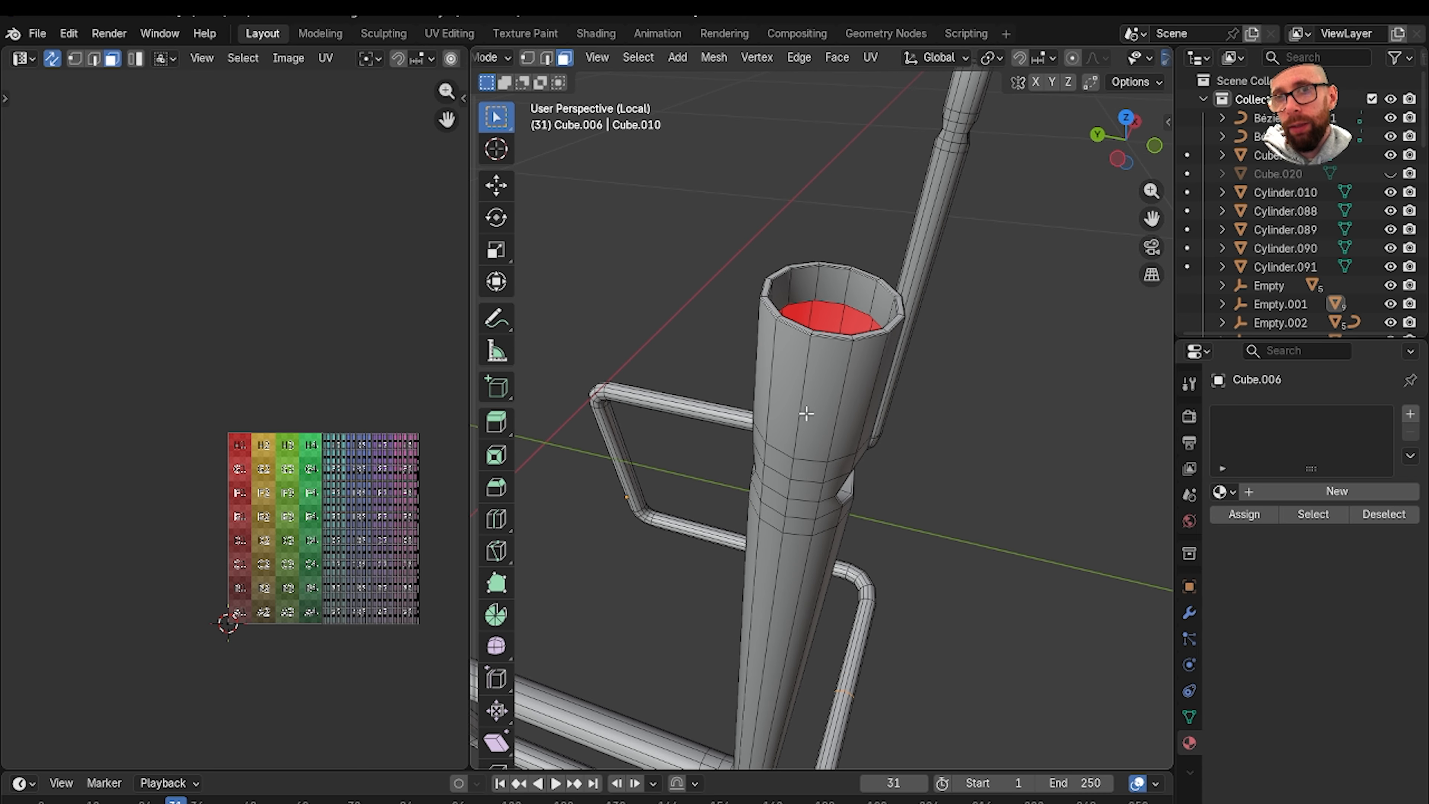
key(2)
scroll(826, 361, up, 2)
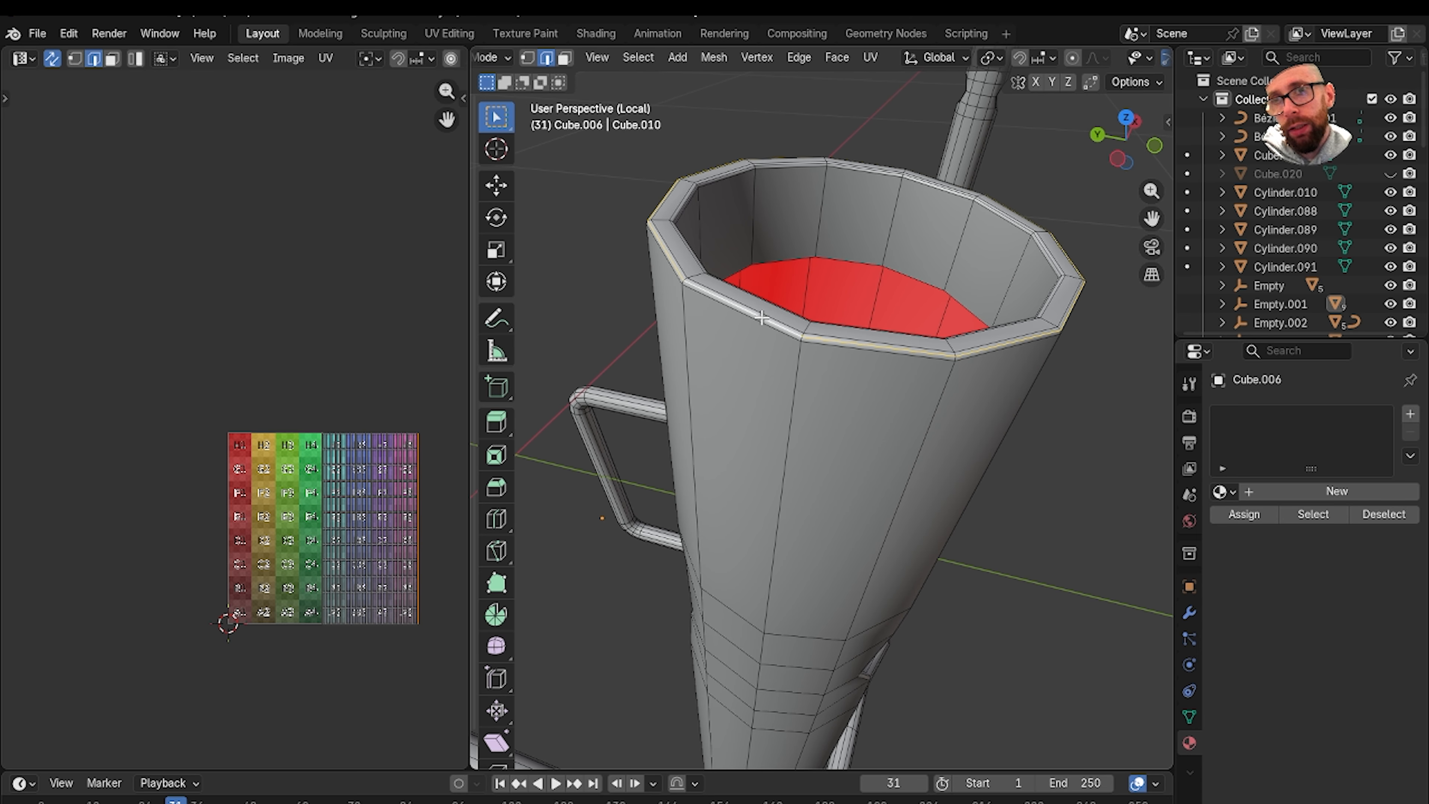
Add the bevel edge loop of the hole below that tube end and one lengthwise edge inside the hole to the selection.
scroll(761, 318, down, 4)
middle_drag(761, 318, 806, 452)
scroll(806, 452, up, 4)
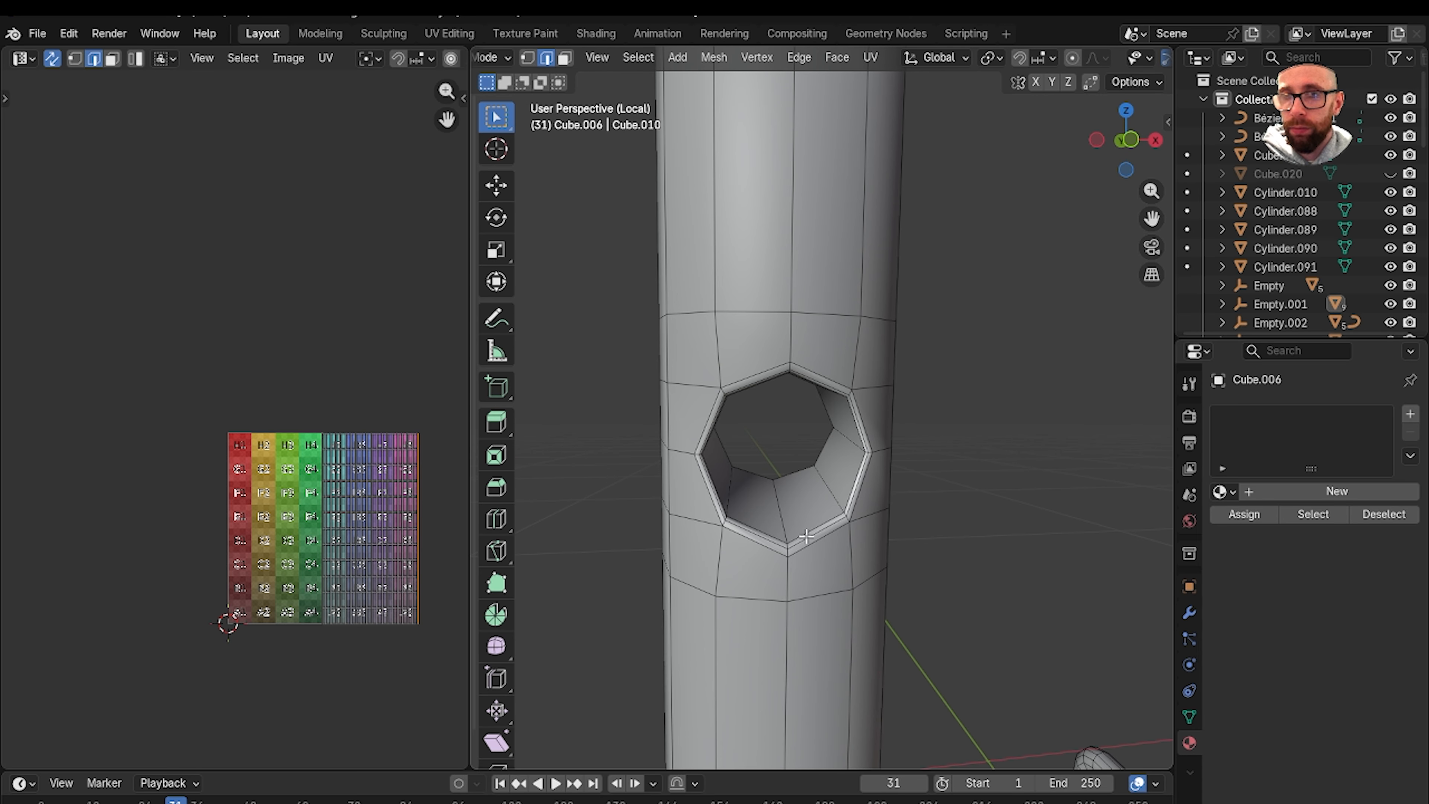
scroll(804, 522, up, 5)
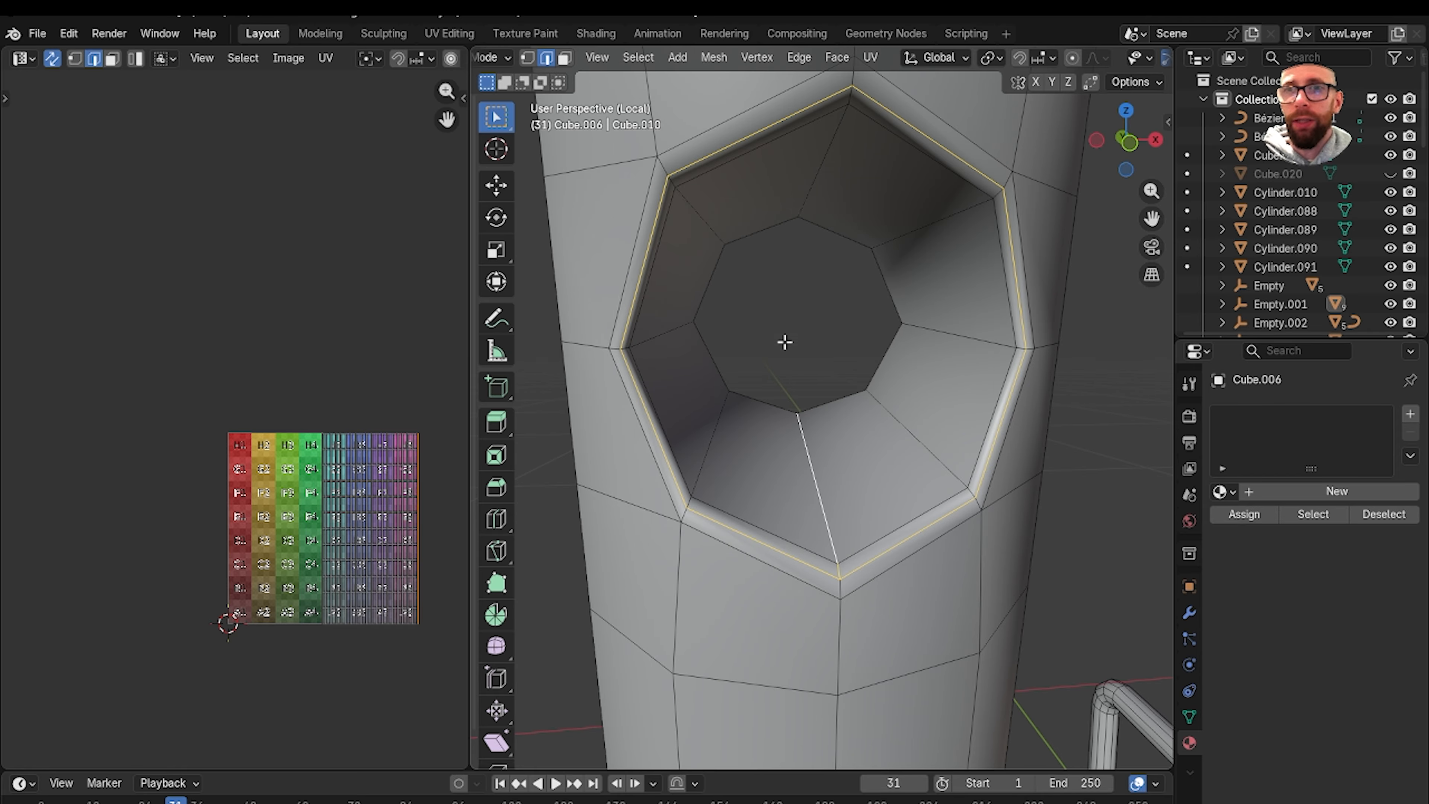
Add the same tube end's inner rim loop, a short connecting rim edge and one edge down the inner wall to the selection.
middle_drag(785, 341, 816, 482)
scroll(874, 381, down, 8)
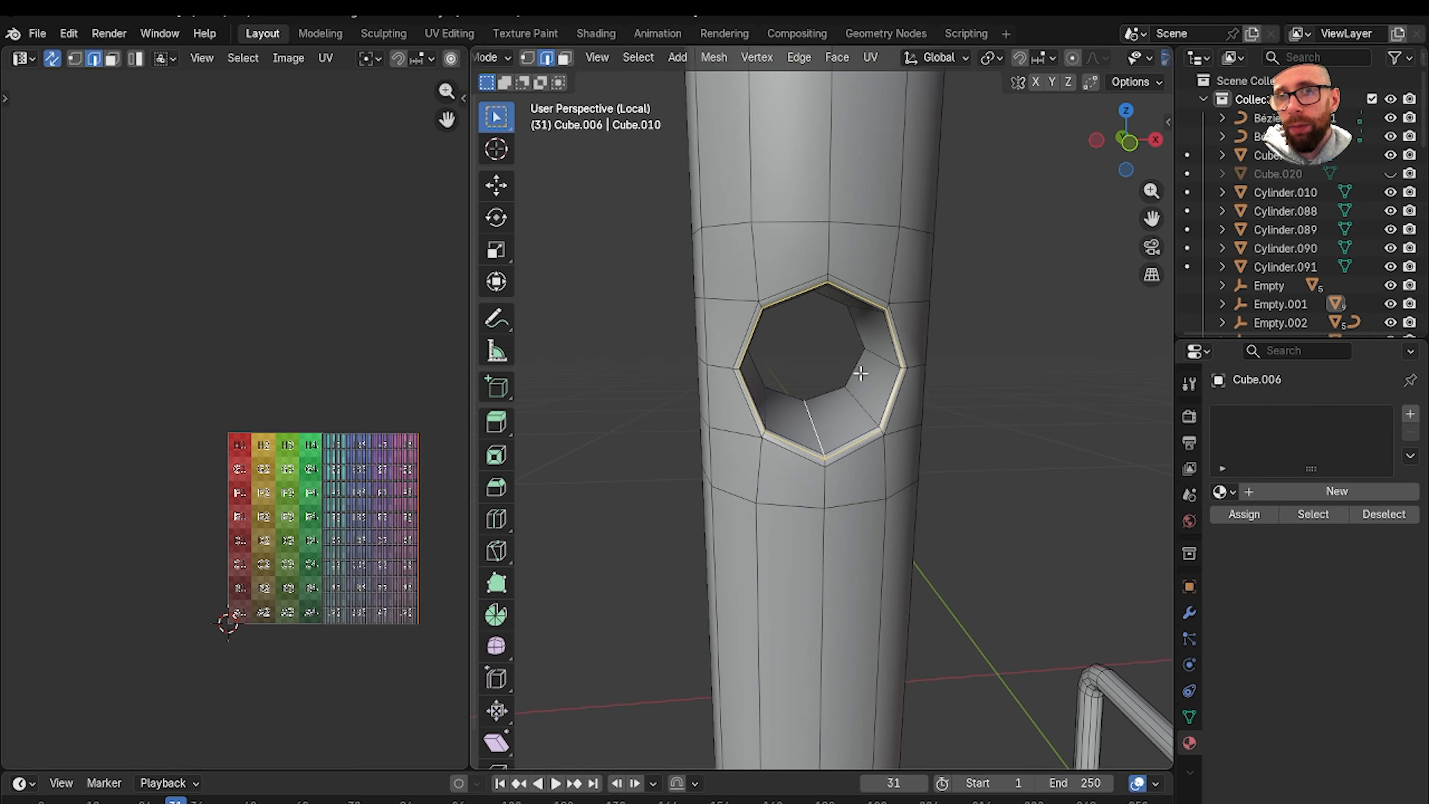
middle_drag(833, 268, 833, 478)
shift+middle_drag(827, 343, 833, 482)
scroll(833, 481, up, 6)
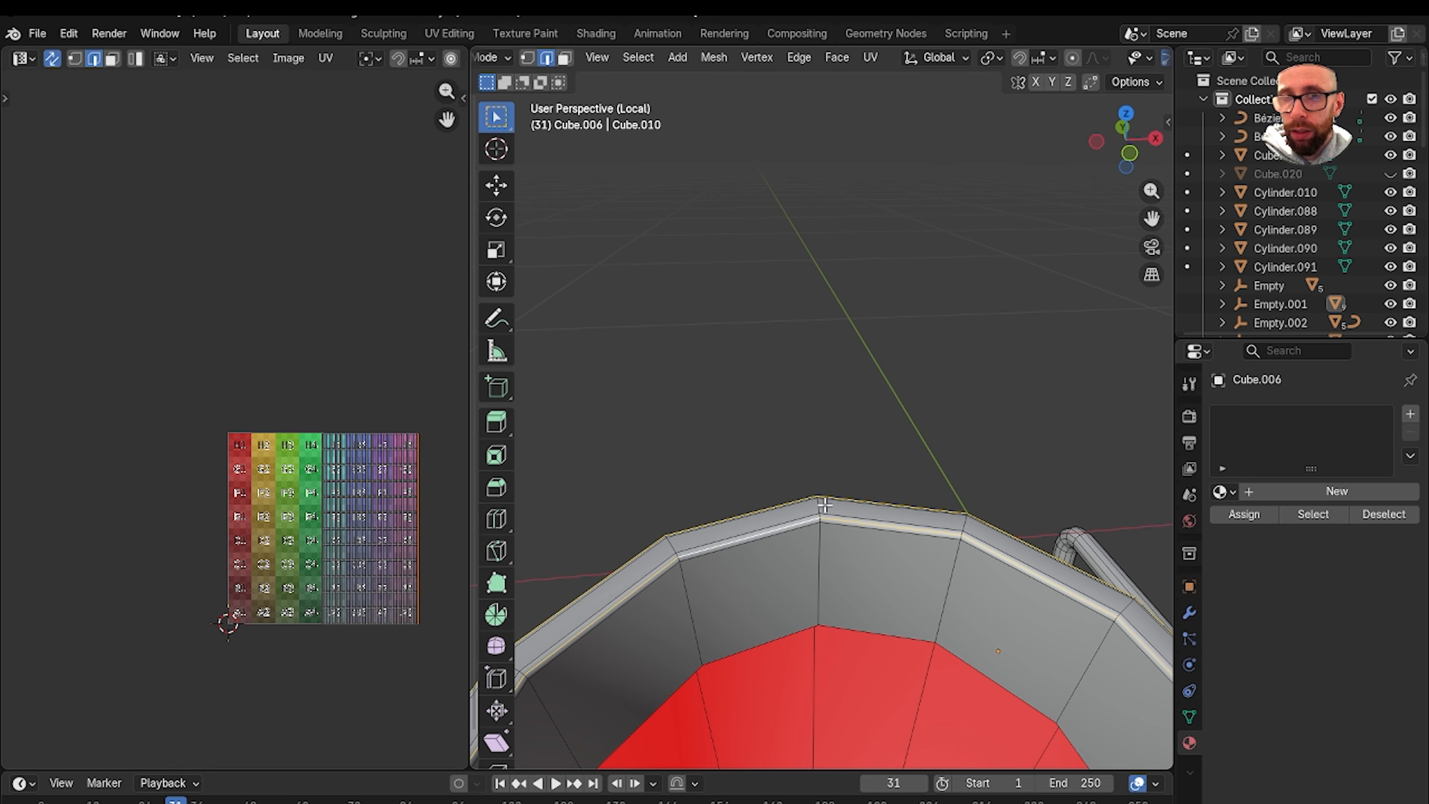
scroll(836, 527, up, 2)
shift+middle_drag(827, 536, 825, 488)
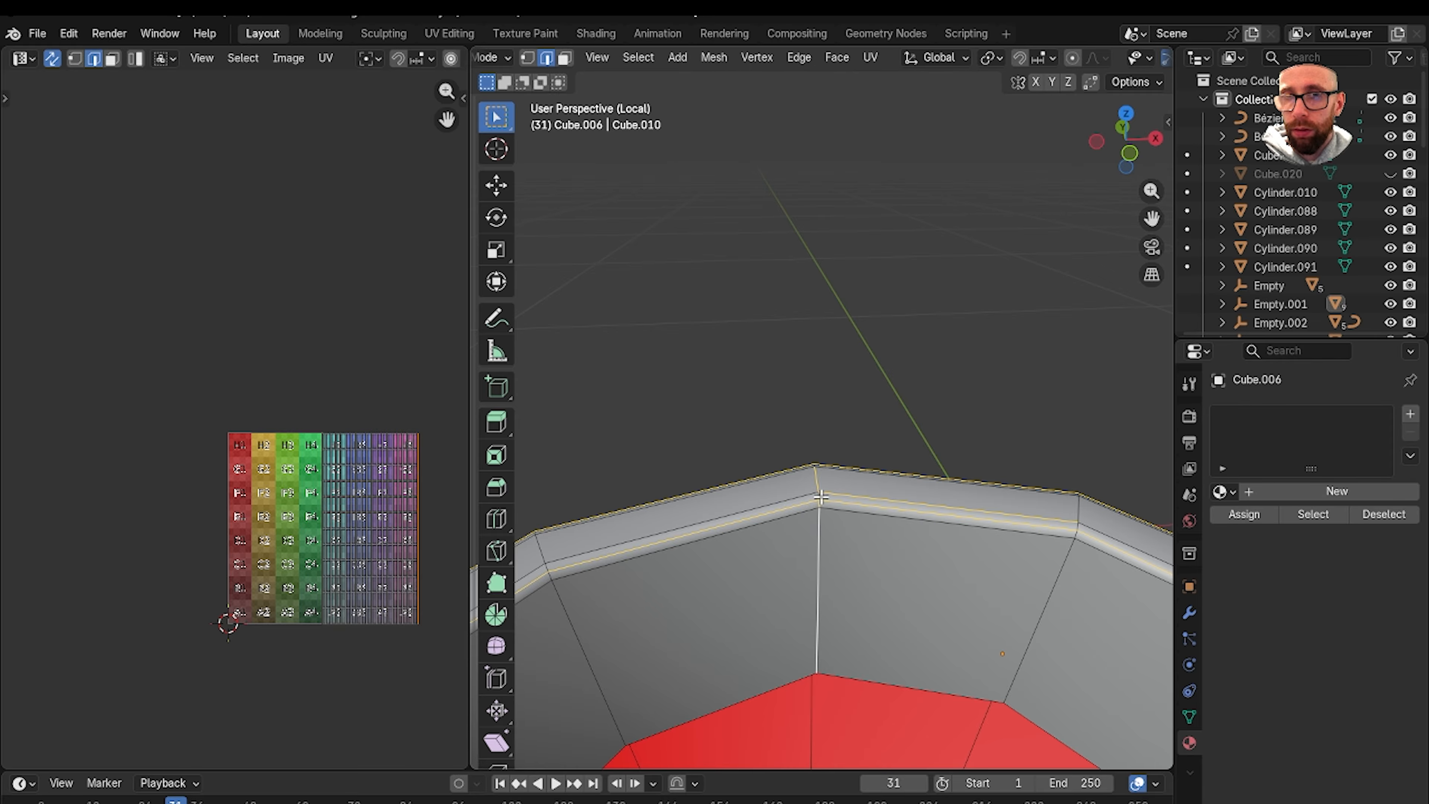
Add the hole's bevel edge loop and one lengthwise edge inside the hole on the chair frame's other upright tube.
scroll(840, 494, down, 3)
middle_drag(842, 494, 750, 435)
scroll(751, 434, down, 15)
shift+middle_drag(941, 463, 634, 335)
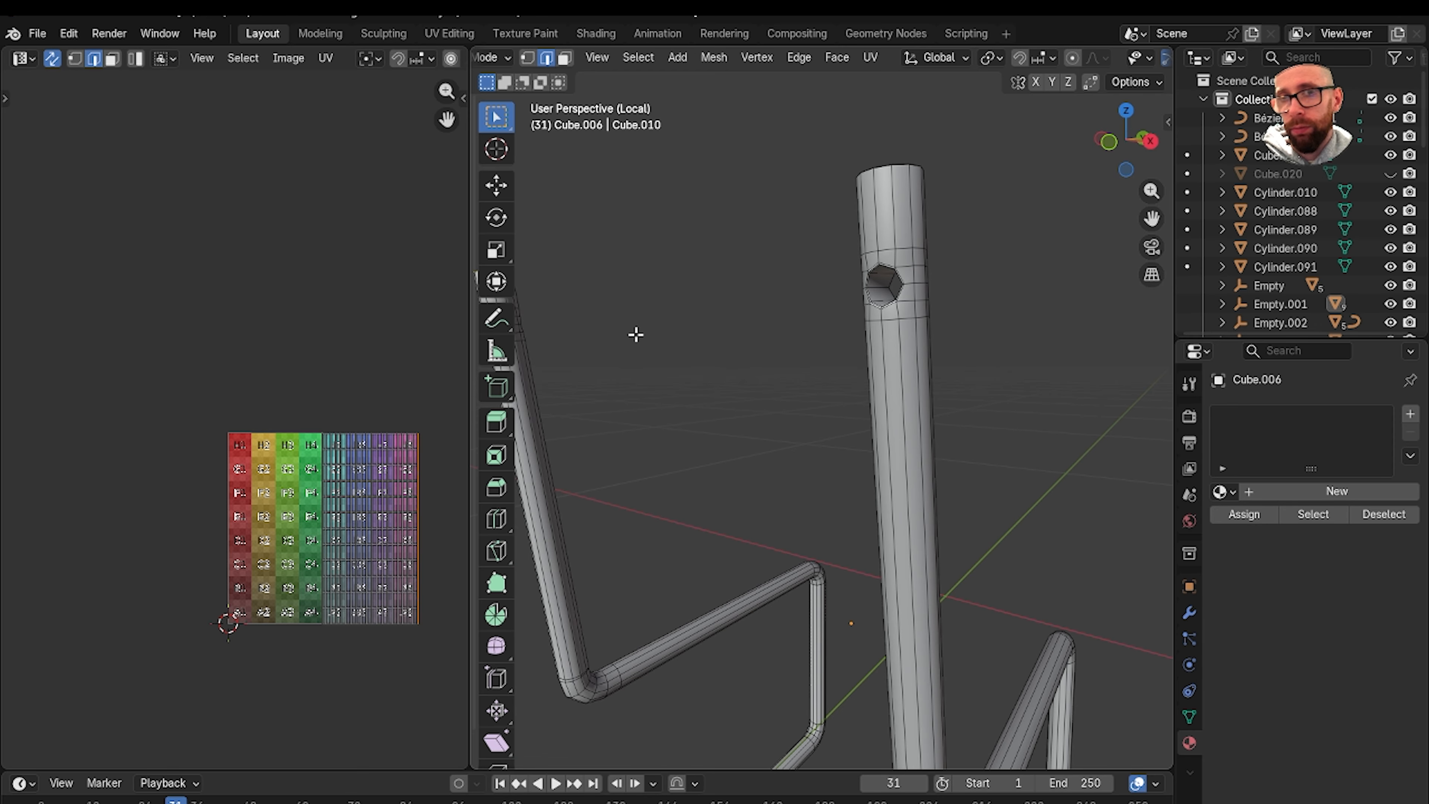
scroll(768, 385, up, 2)
shift+middle_drag(792, 378, 774, 432)
scroll(774, 433, up, 5)
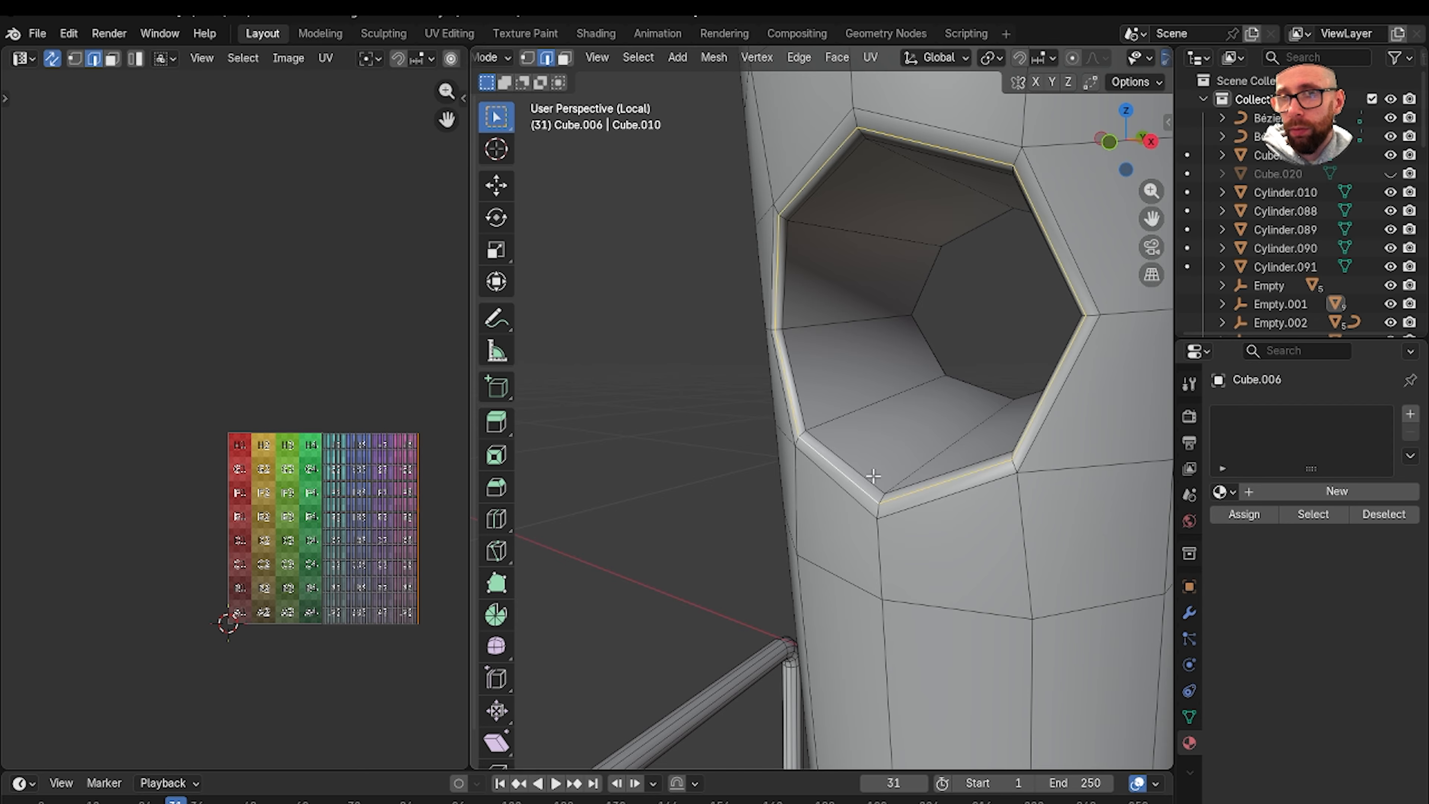
middle_drag(872, 476, 912, 491)
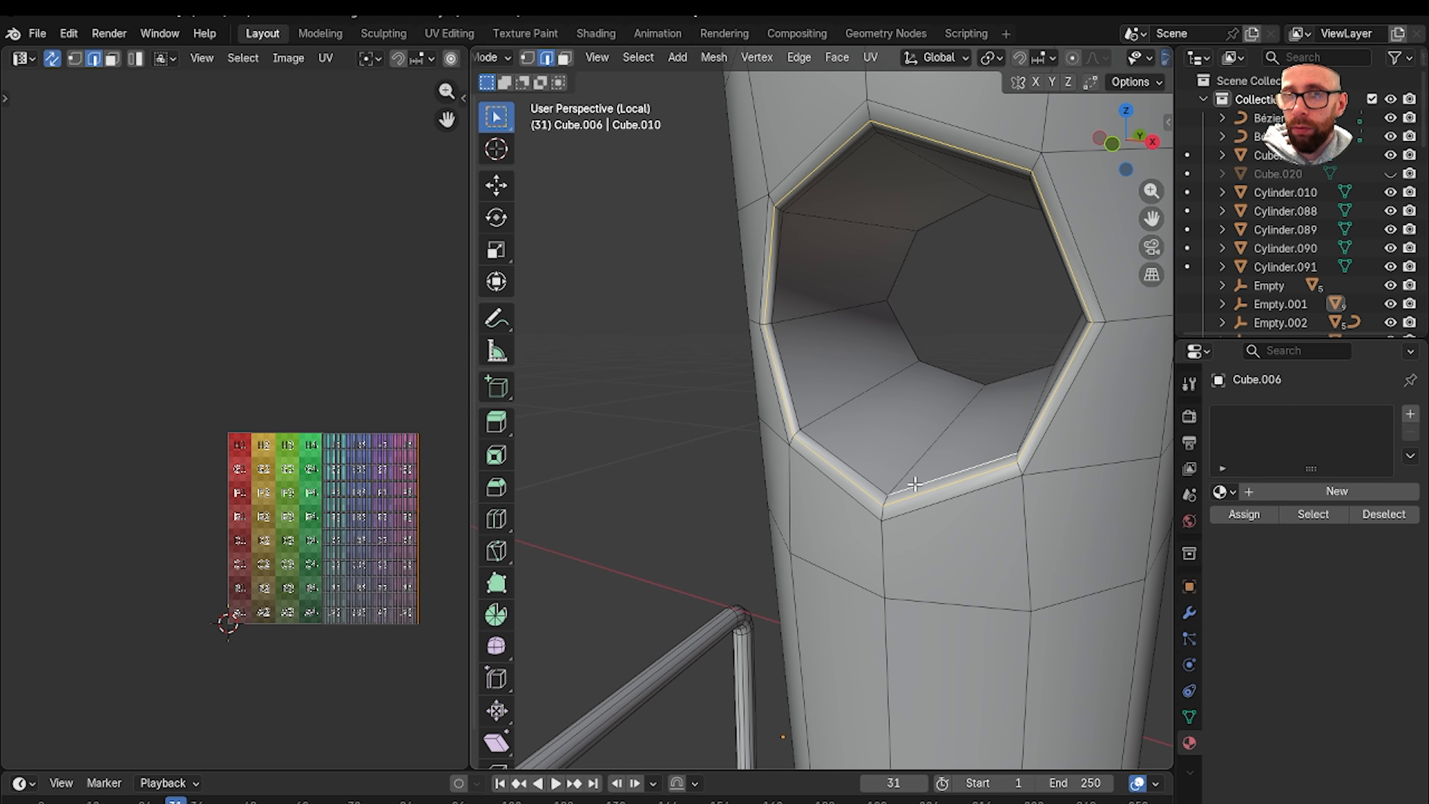
scroll(900, 453, down, 6)
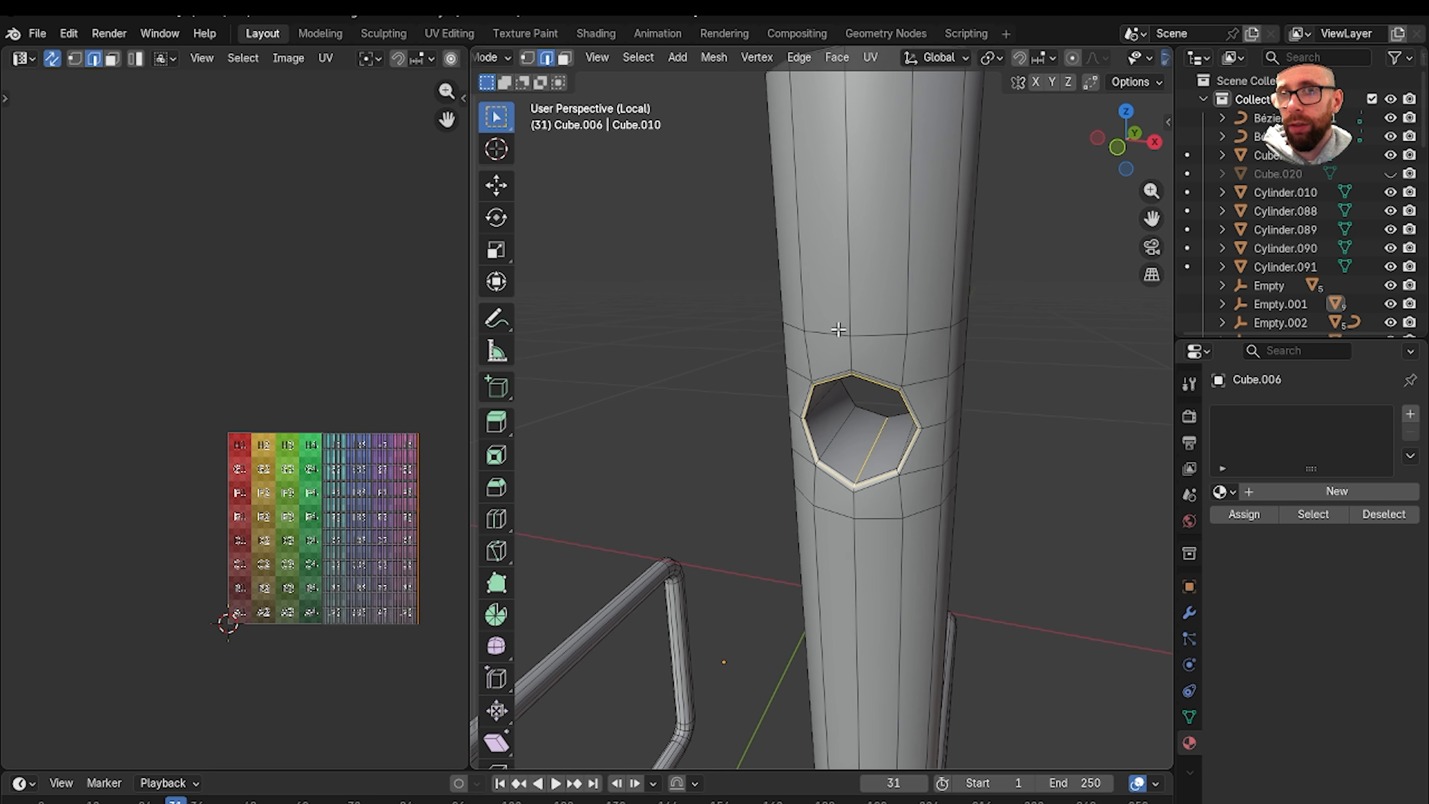
Add the other tube end's outer and inner rim loops and one edge down its inner wall to the selection.
shift+middle_drag(838, 328, 875, 459)
scroll(875, 459, up, 2)
scroll(875, 458, up, 4)
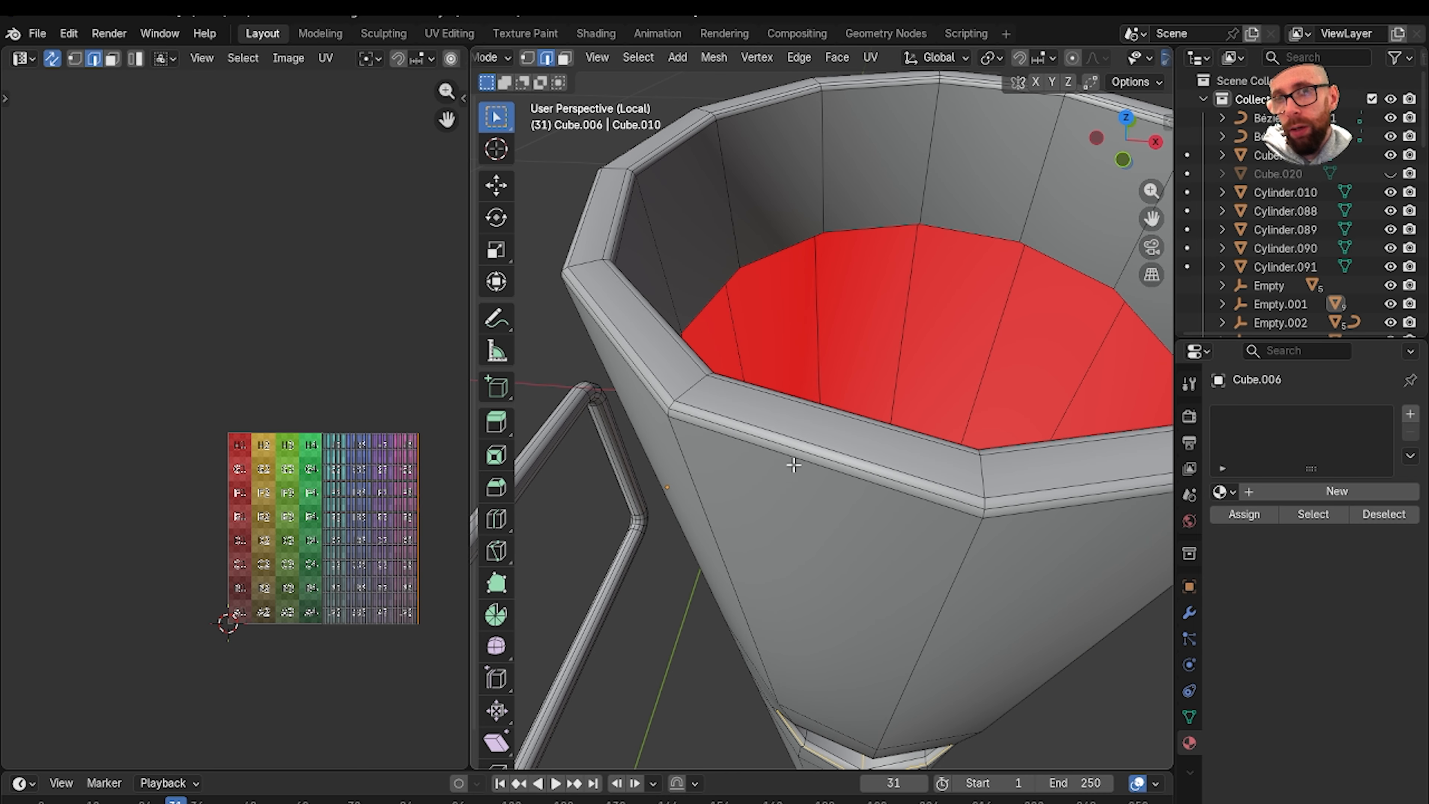
middle_drag(799, 400, 760, 494)
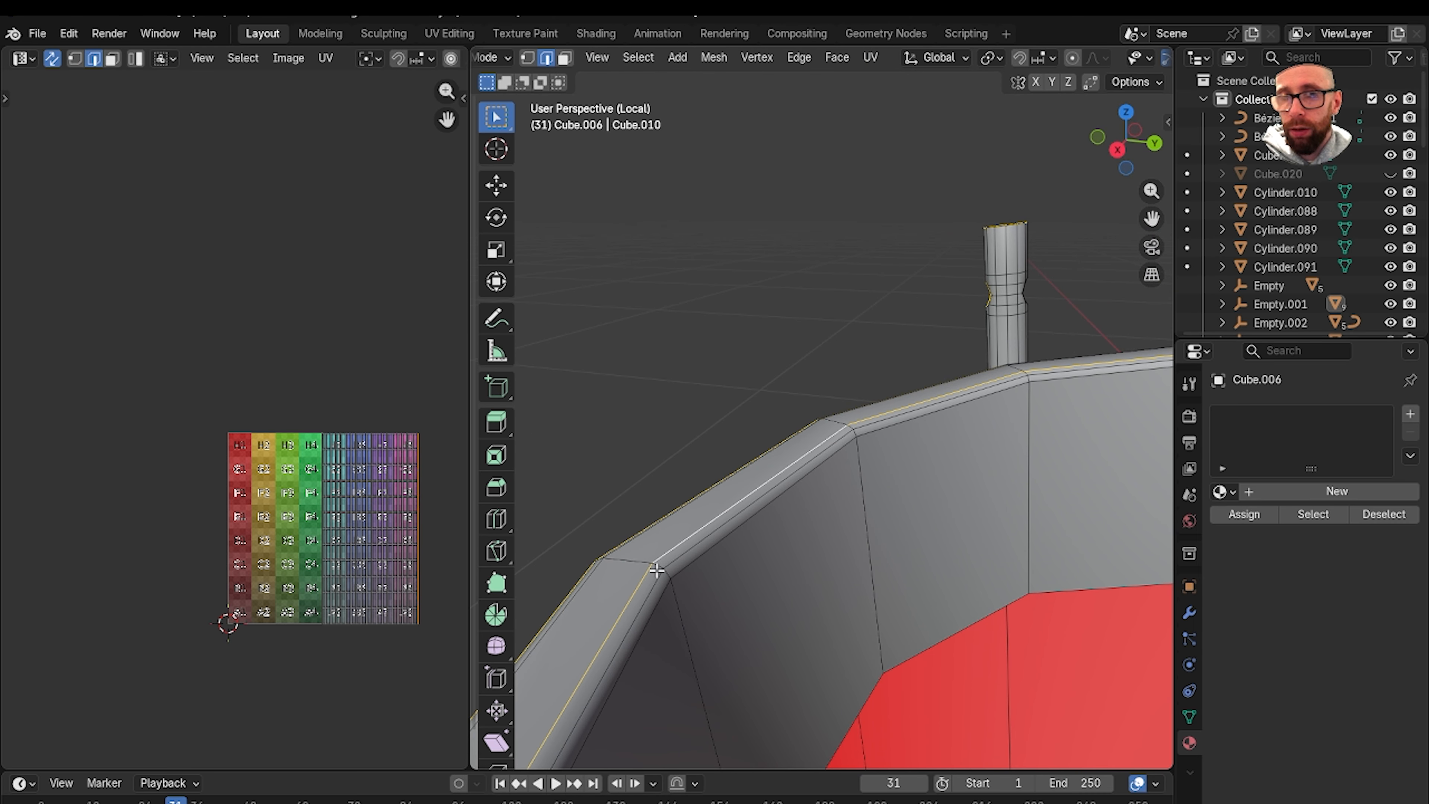
shift+click(677, 589)
Mark the selected rim and hole edges on both upright tubes of the chair frame as seams.
scroll(677, 593, down, 3)
middle_drag(676, 594, 839, 591)
scroll(710, 574, down, 2)
scroll(705, 574, down, 16)
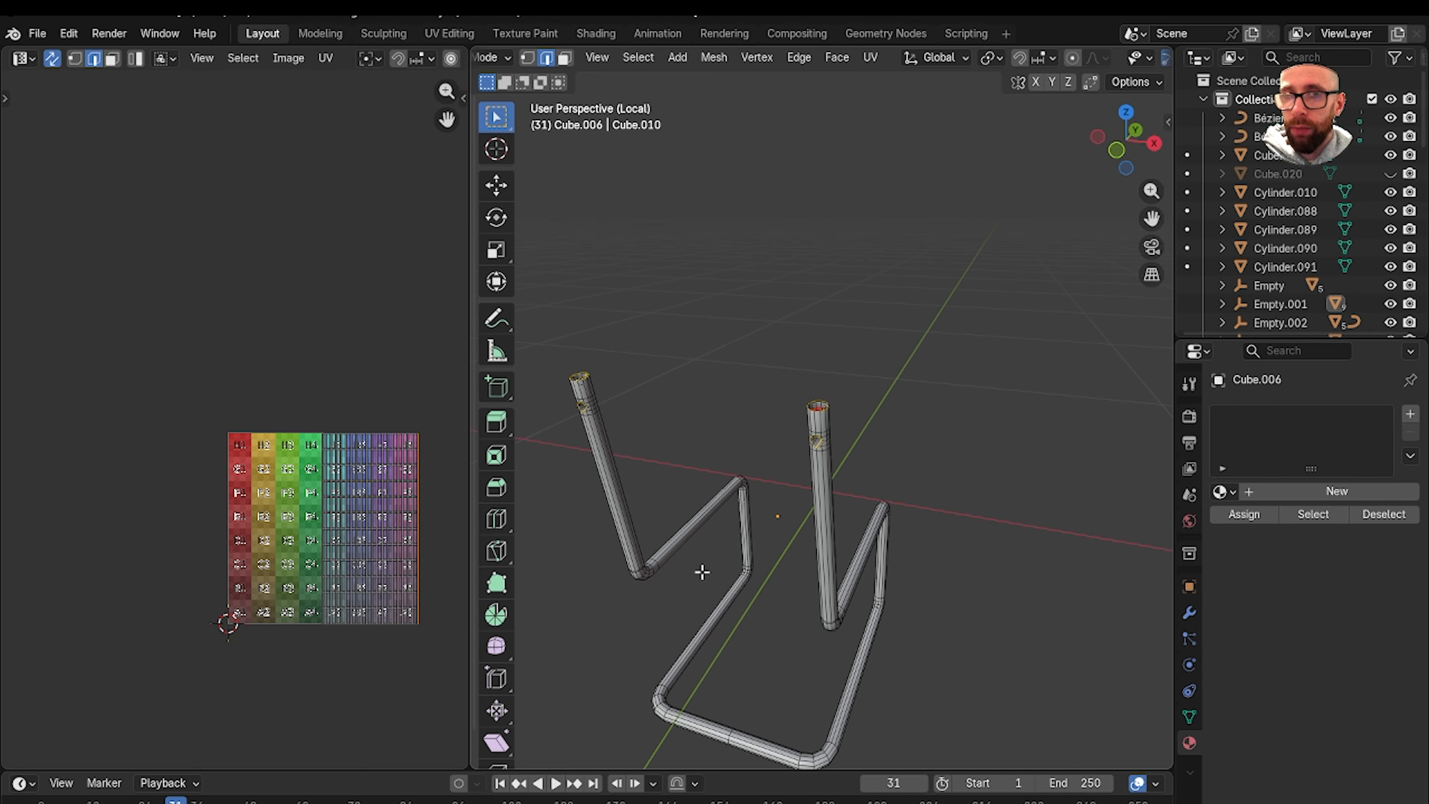
right_click(968, 410)
click(957, 604)
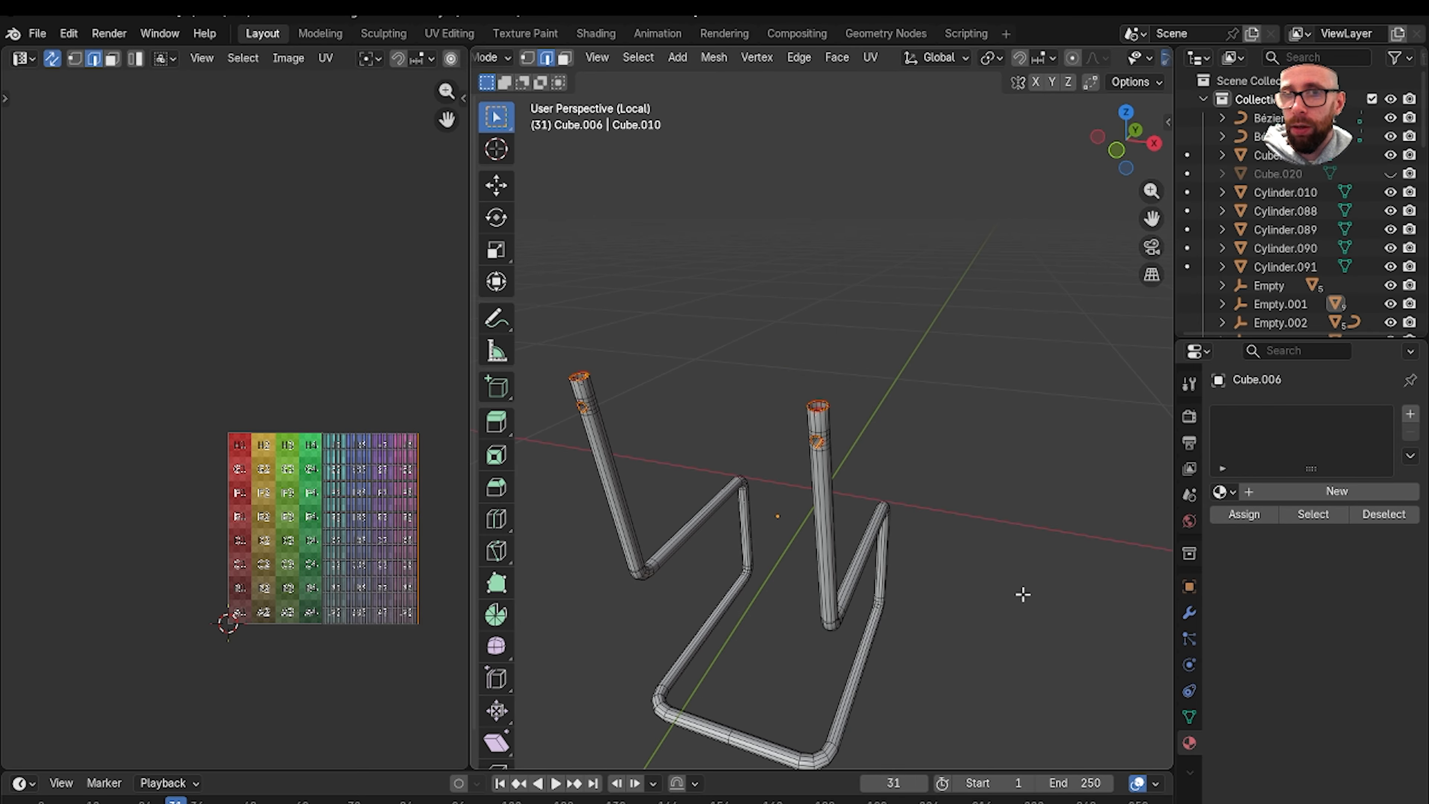
Mark the rim edge loop of the hole in one of the chair frame's upright tubes as a seam.
middle_drag(1023, 595, 836, 457)
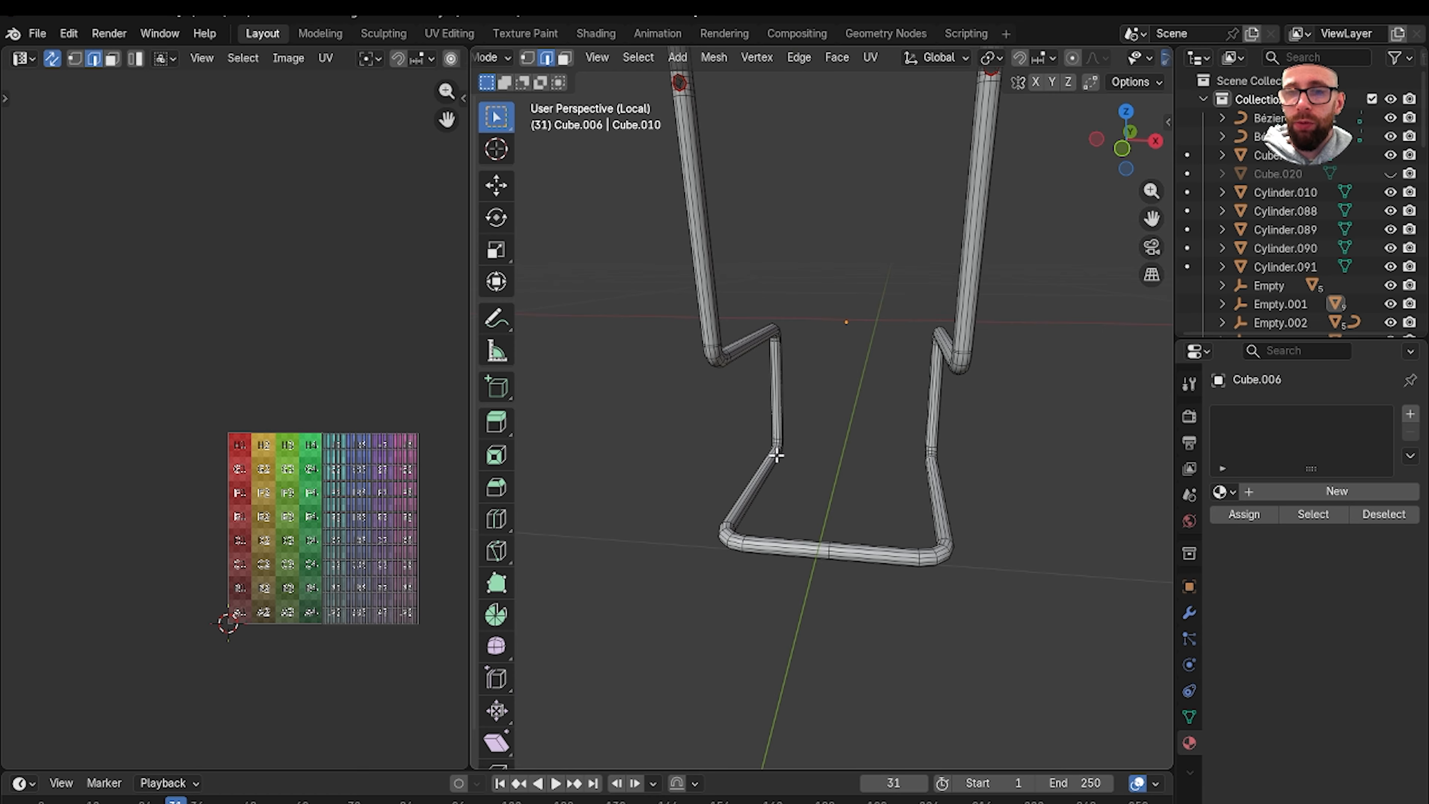
scroll(787, 456, down, 2)
middle_drag(783, 443, 912, 539)
scroll(848, 514, up, 2)
scroll(912, 539, up, 4)
shift+middle_drag(720, 481, 852, 521)
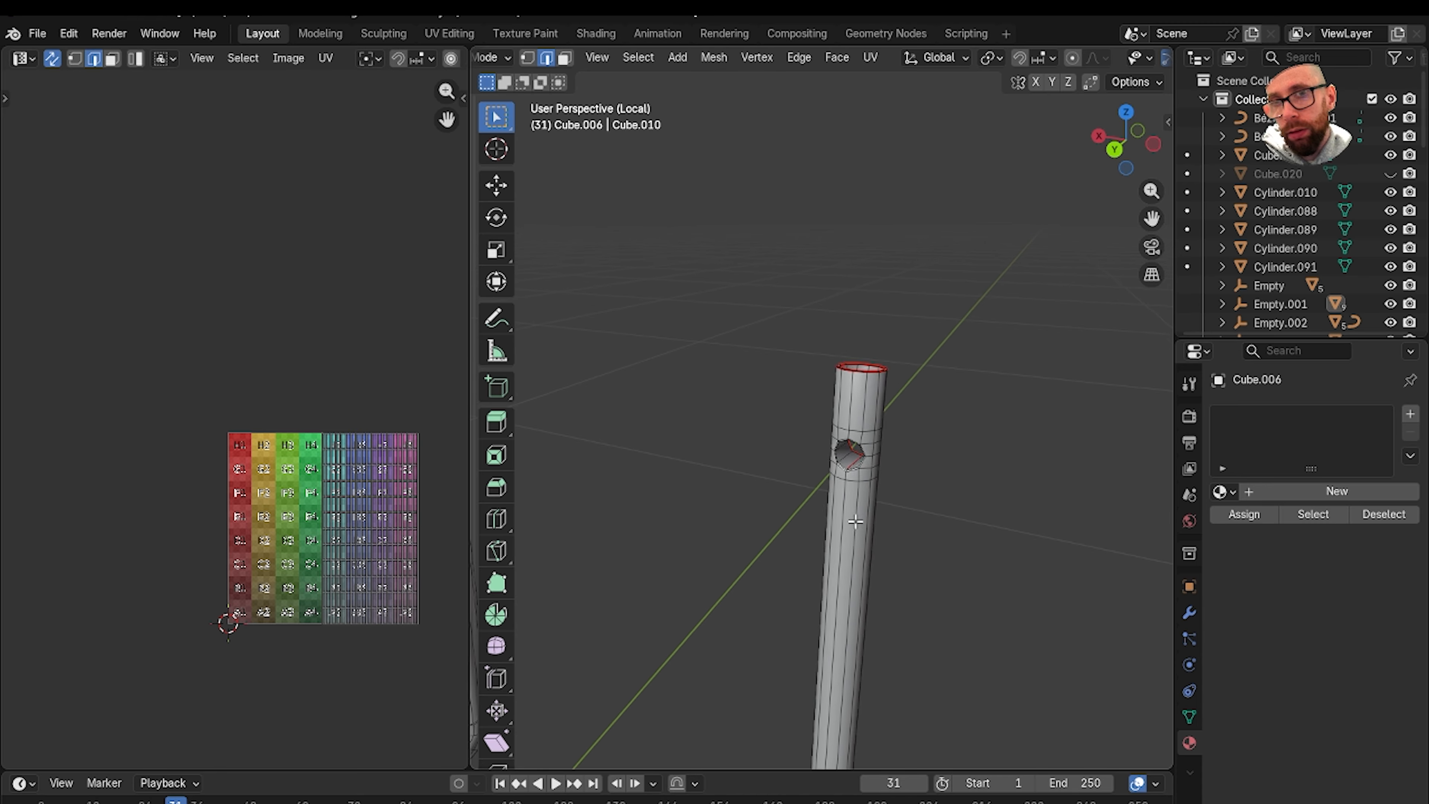
scroll(866, 535, up, 7)
shift+middle_drag(889, 597, 788, 489)
scroll(788, 490, up, 4)
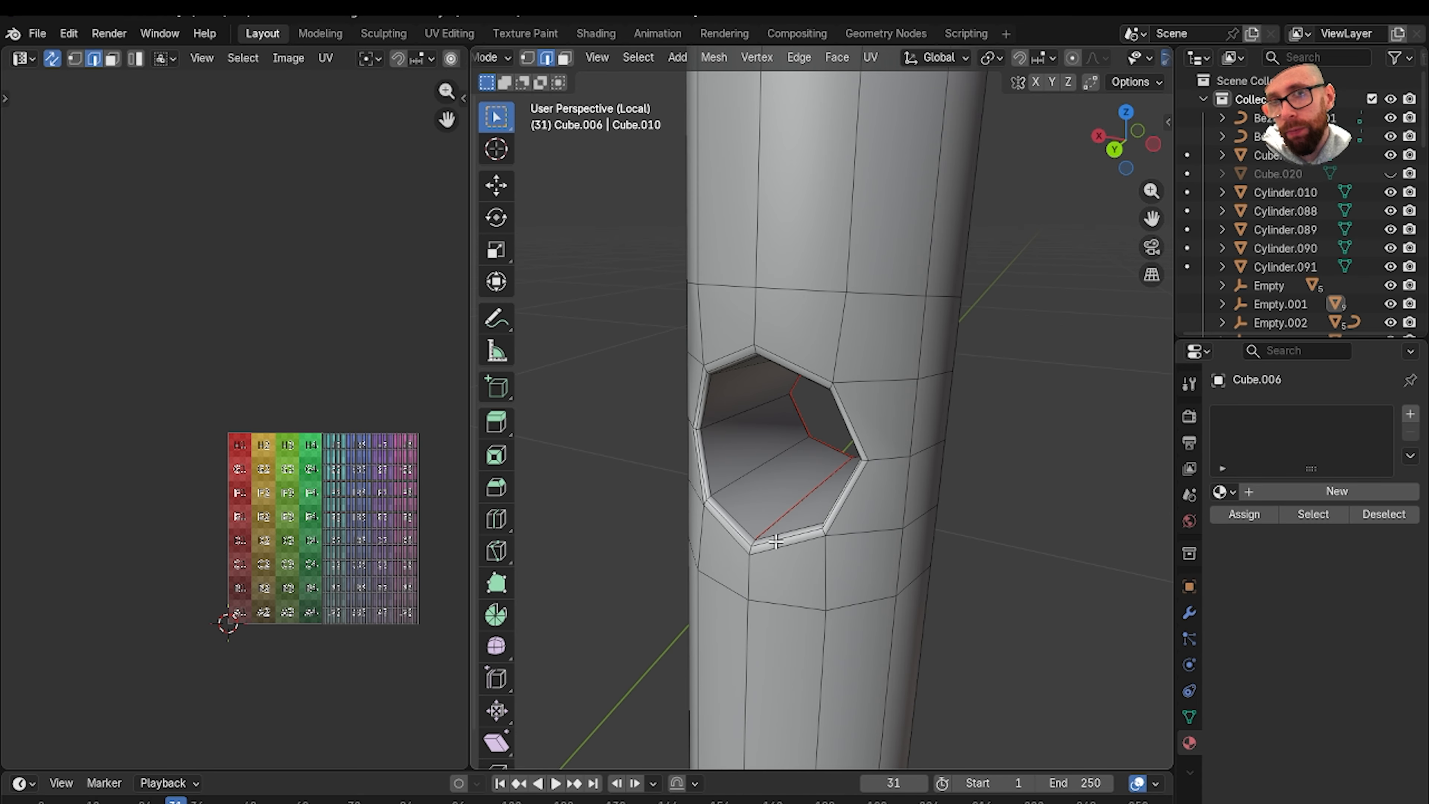
key(ctrl+e)
click(607, 543)
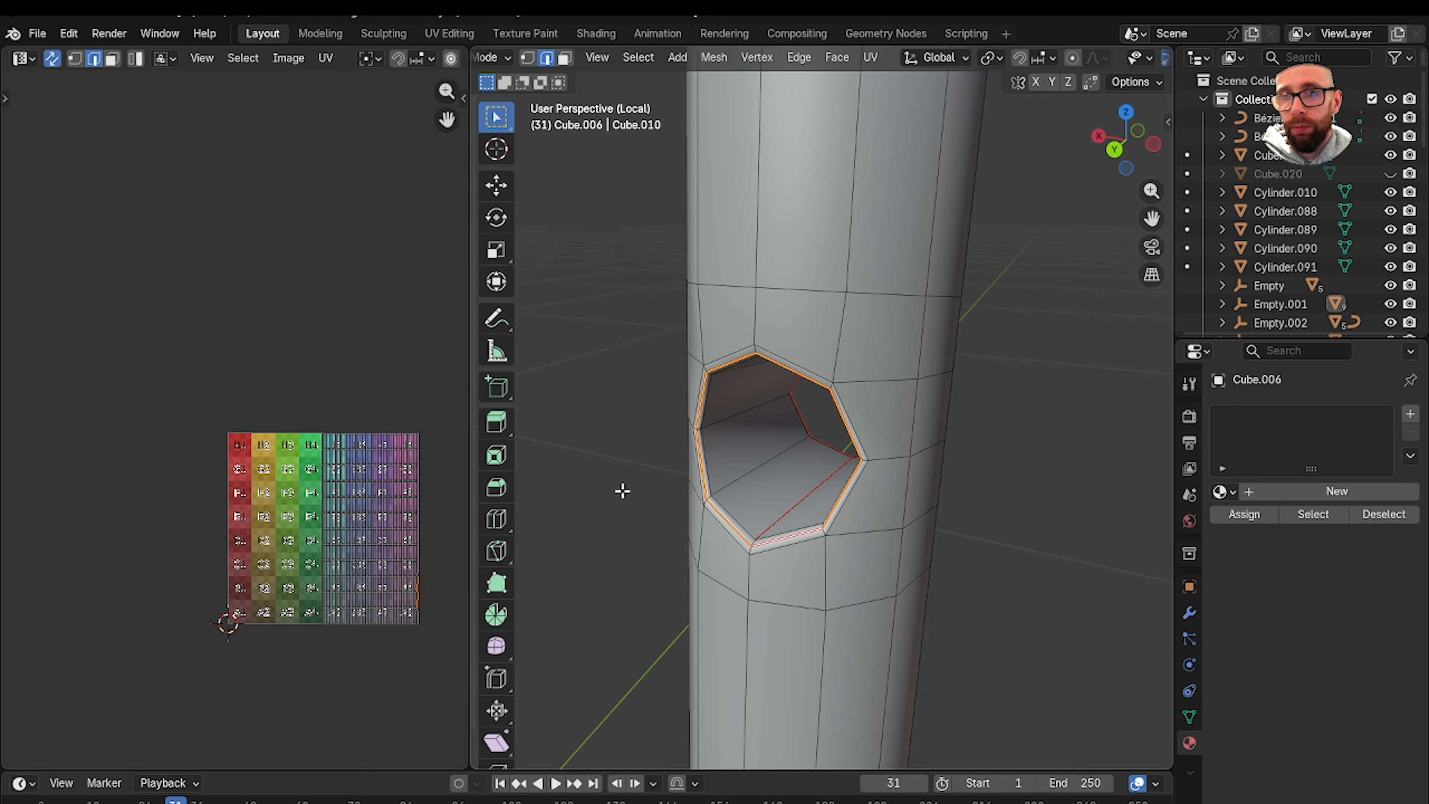
Mark the hole's rim edge loop on the chair frame's other upright tube as a seam.
scroll(633, 502, down, 5)
shift+middle_drag(701, 502, 823, 508)
scroll(841, 508, down, 4)
scroll(823, 508, down, 3)
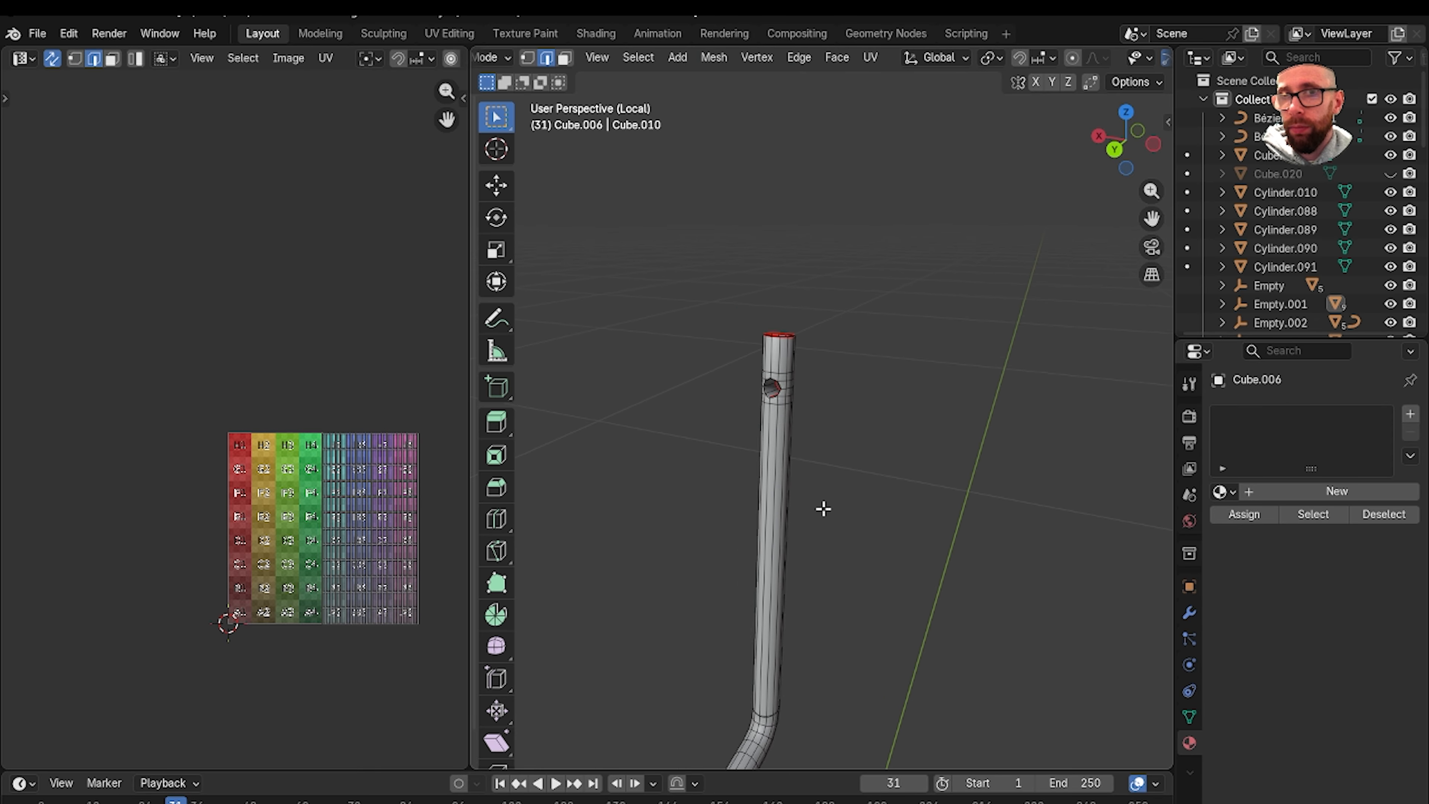
scroll(788, 479, up, 4)
scroll(728, 434, up, 2)
shift+middle_drag(765, 419, 815, 407)
scroll(934, 519, up, 4)
scroll(815, 439, up, 6)
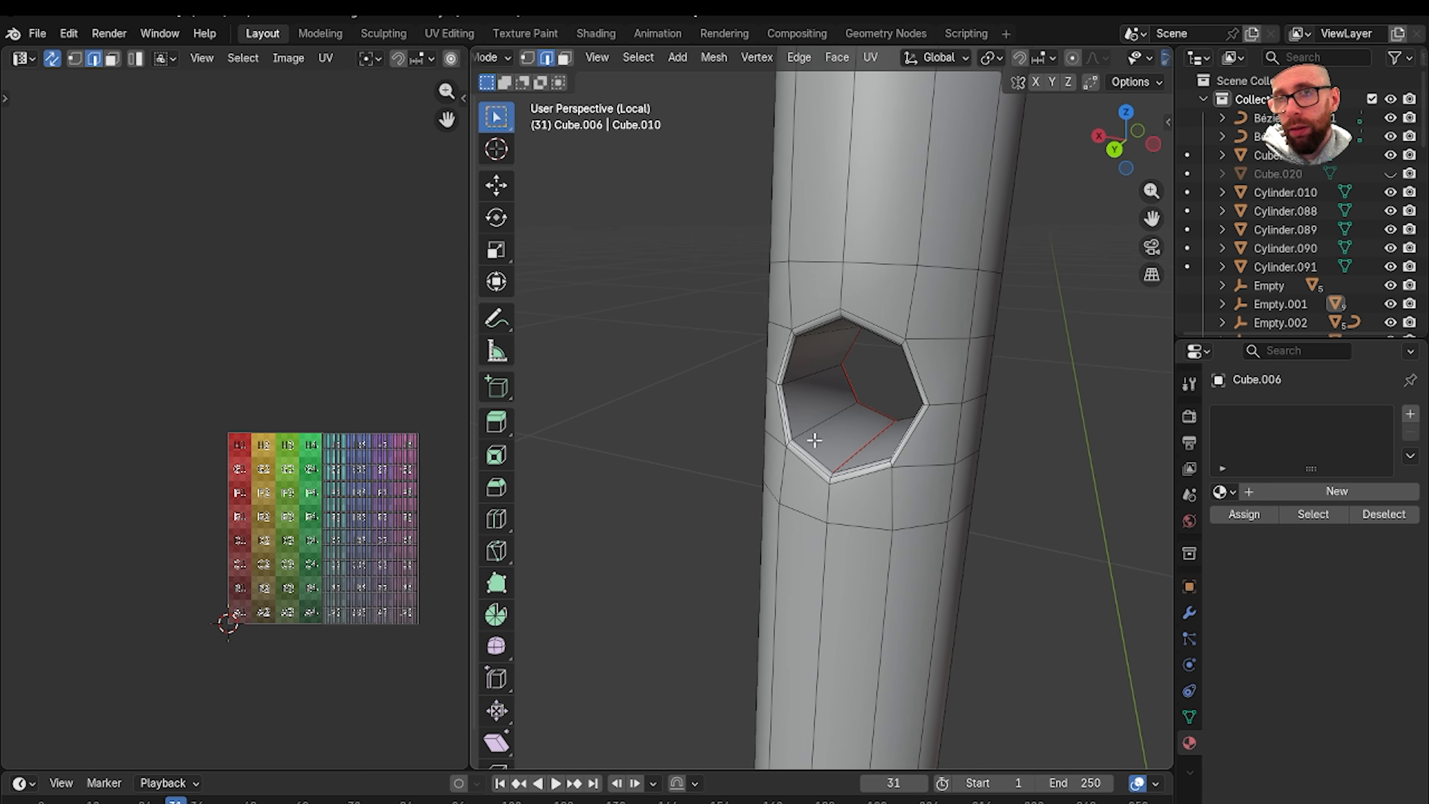
key(ctrl+e)
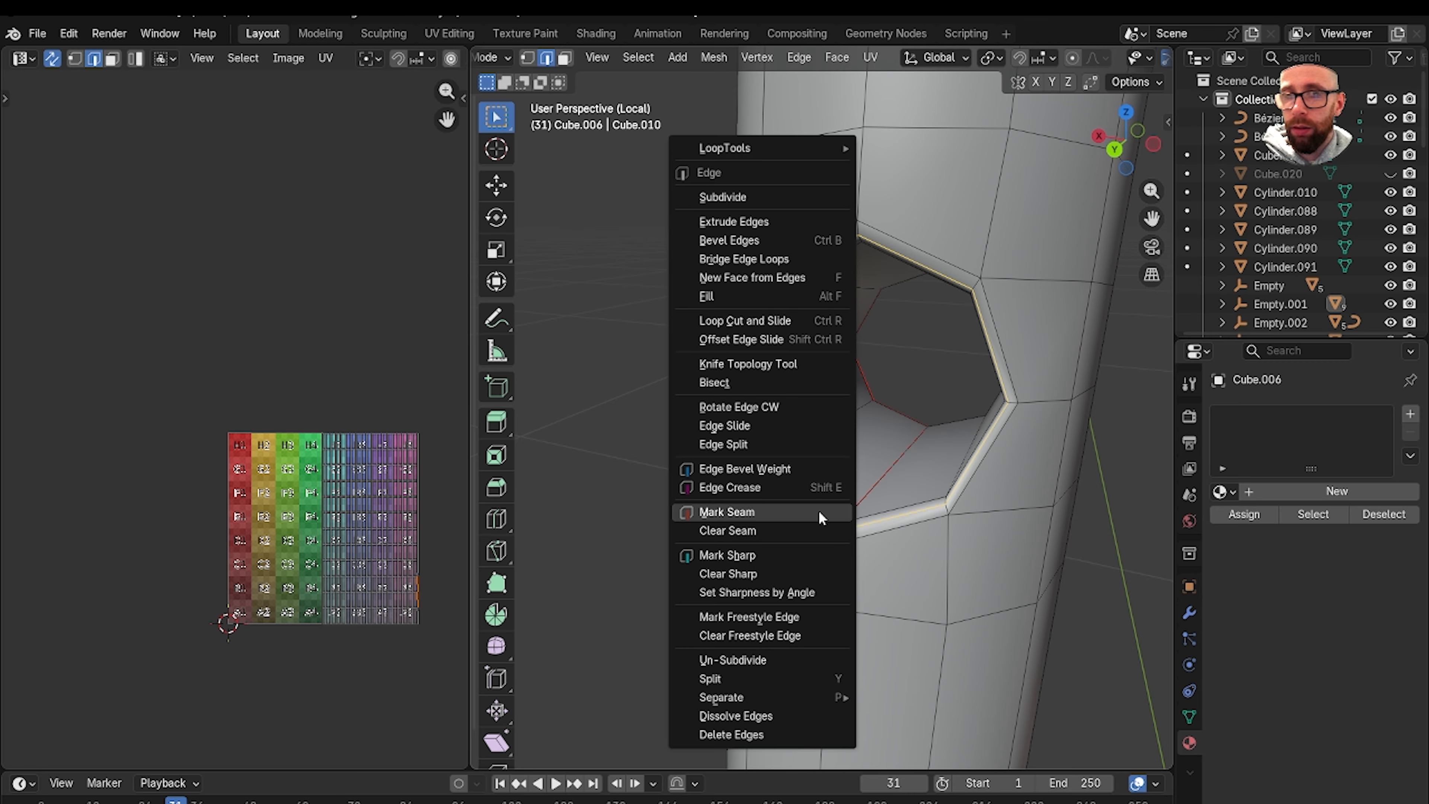
click(819, 512)
scroll(818, 511, down, 6)
middle_drag(855, 457, 735, 460)
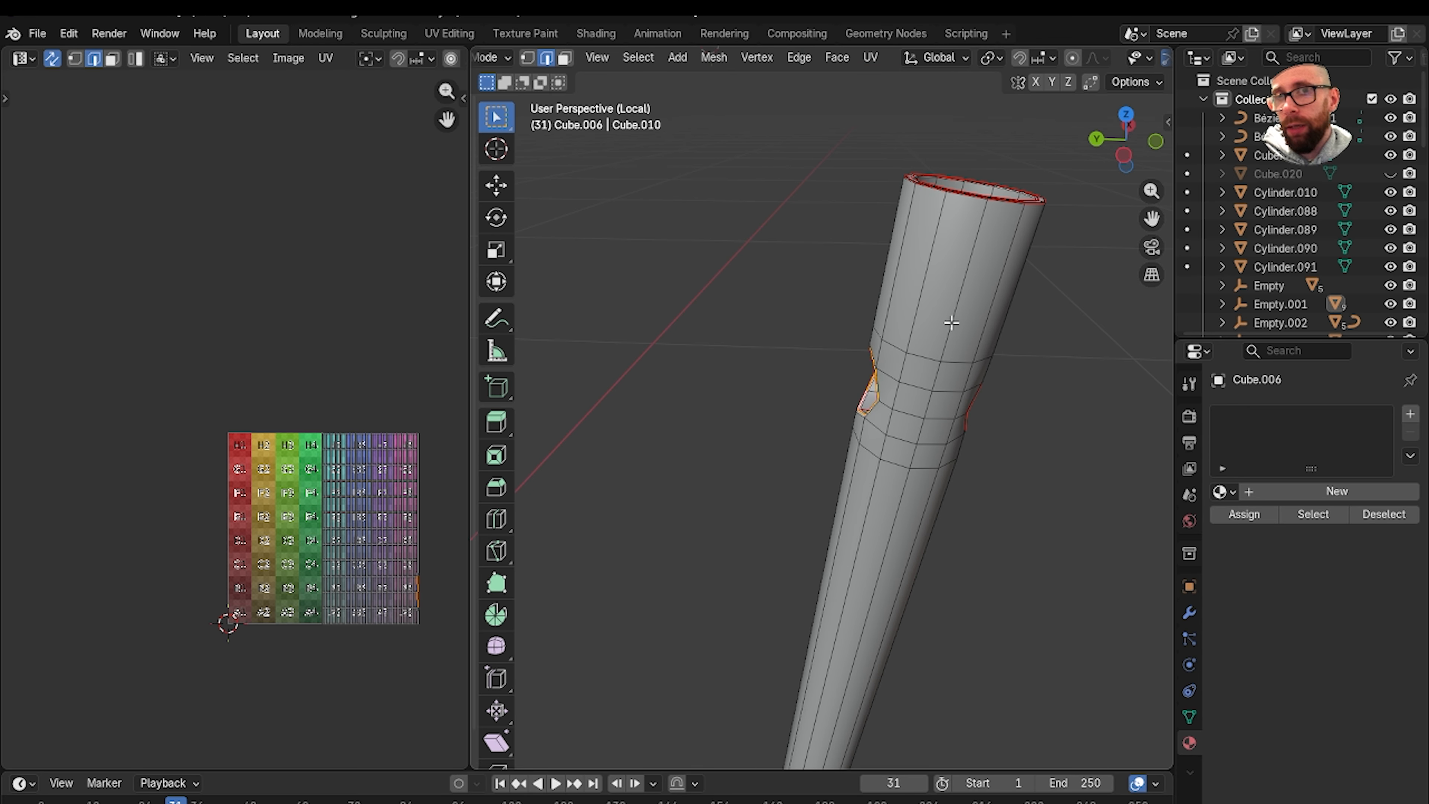
Mark one continuous lengthwise edge loop along the inner side of the whole tubular chair frame as a seam.
scroll(928, 360, down, 8)
scroll(867, 428, up, 2)
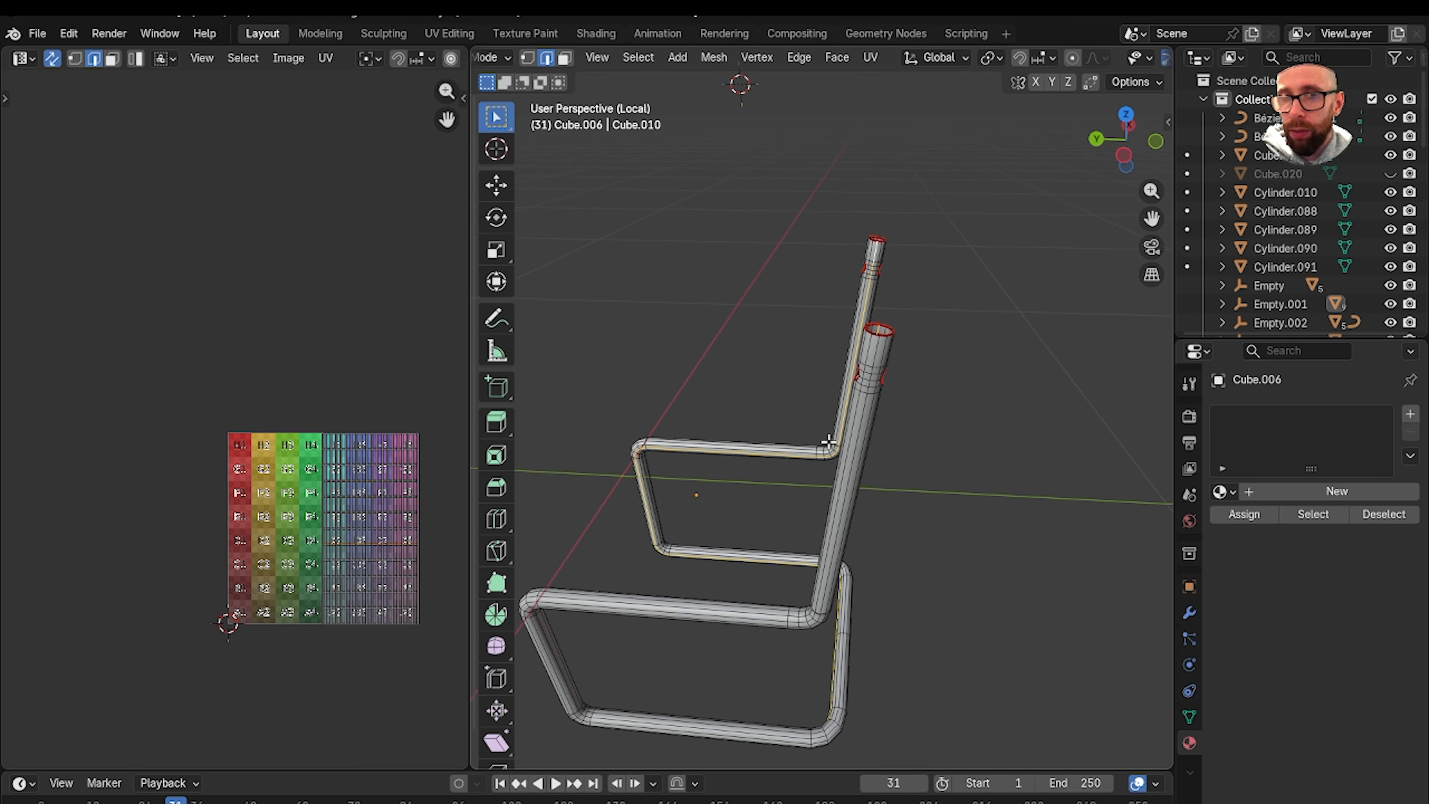
middle_drag(828, 442, 1085, 399)
scroll(982, 380, up, 5)
key(ctrl+e)
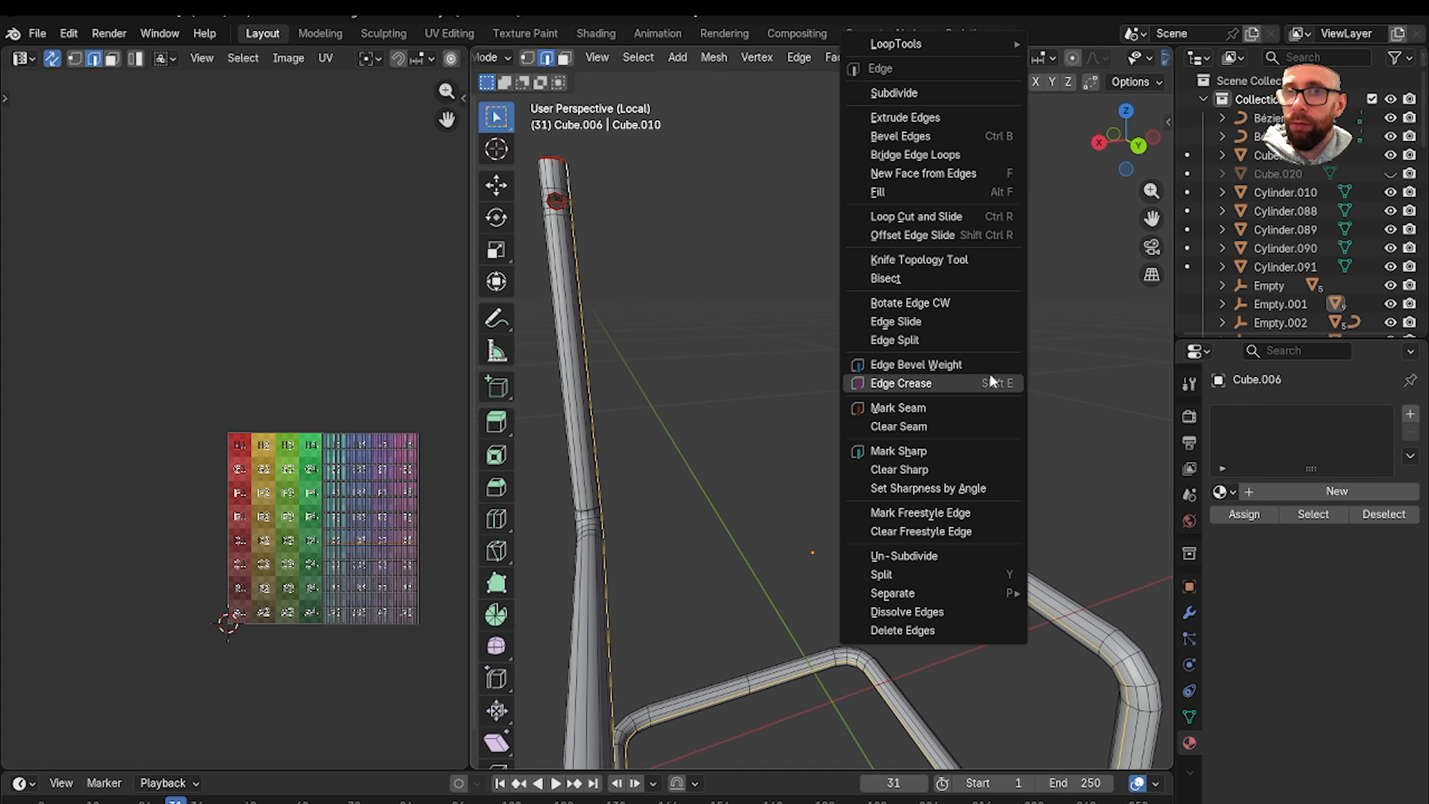
click(972, 407)
Unwrap all faces of the chair frame with the Minimum Stretch method and inspect the resulting UV islands.
key(3)
key(a)
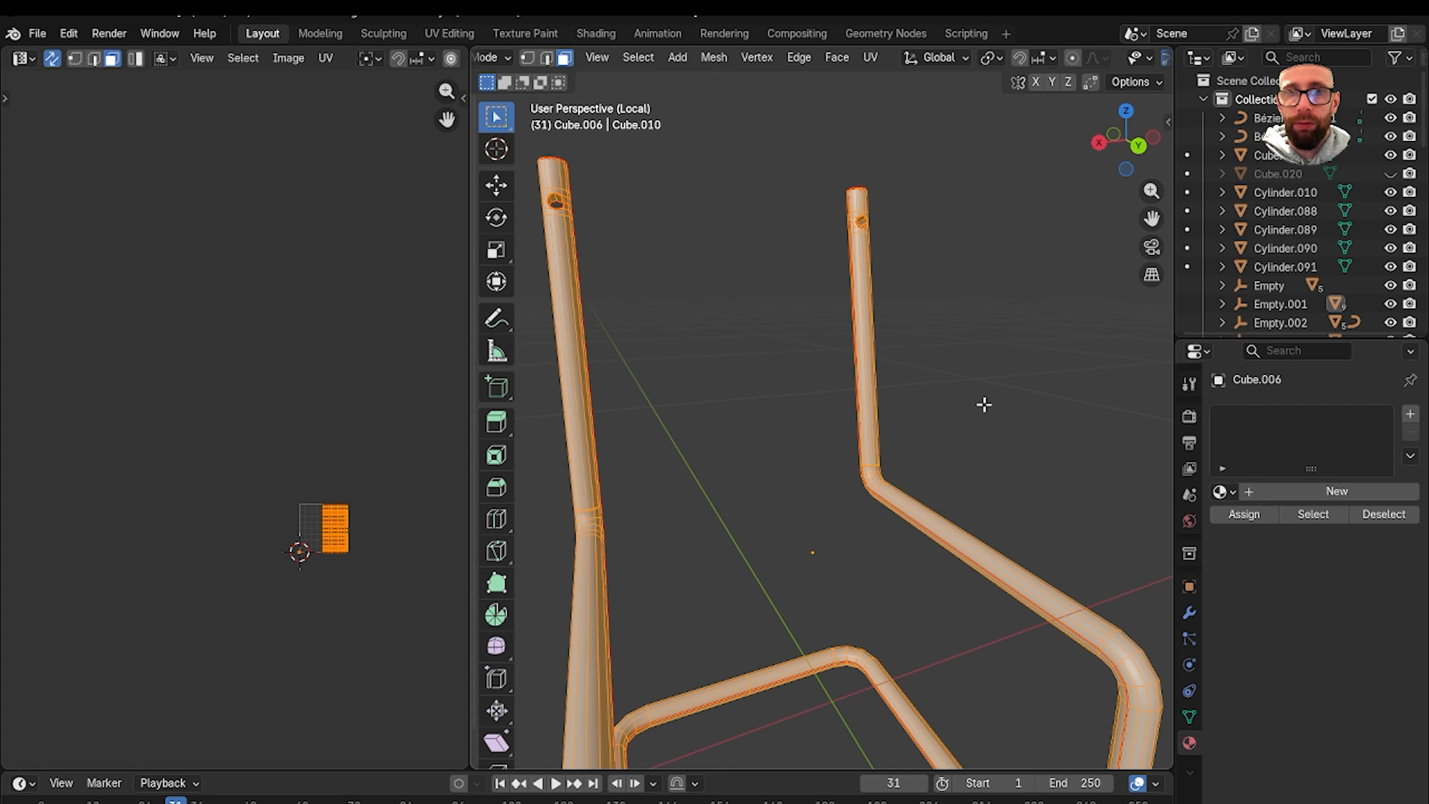
key(u)
click(983, 403)
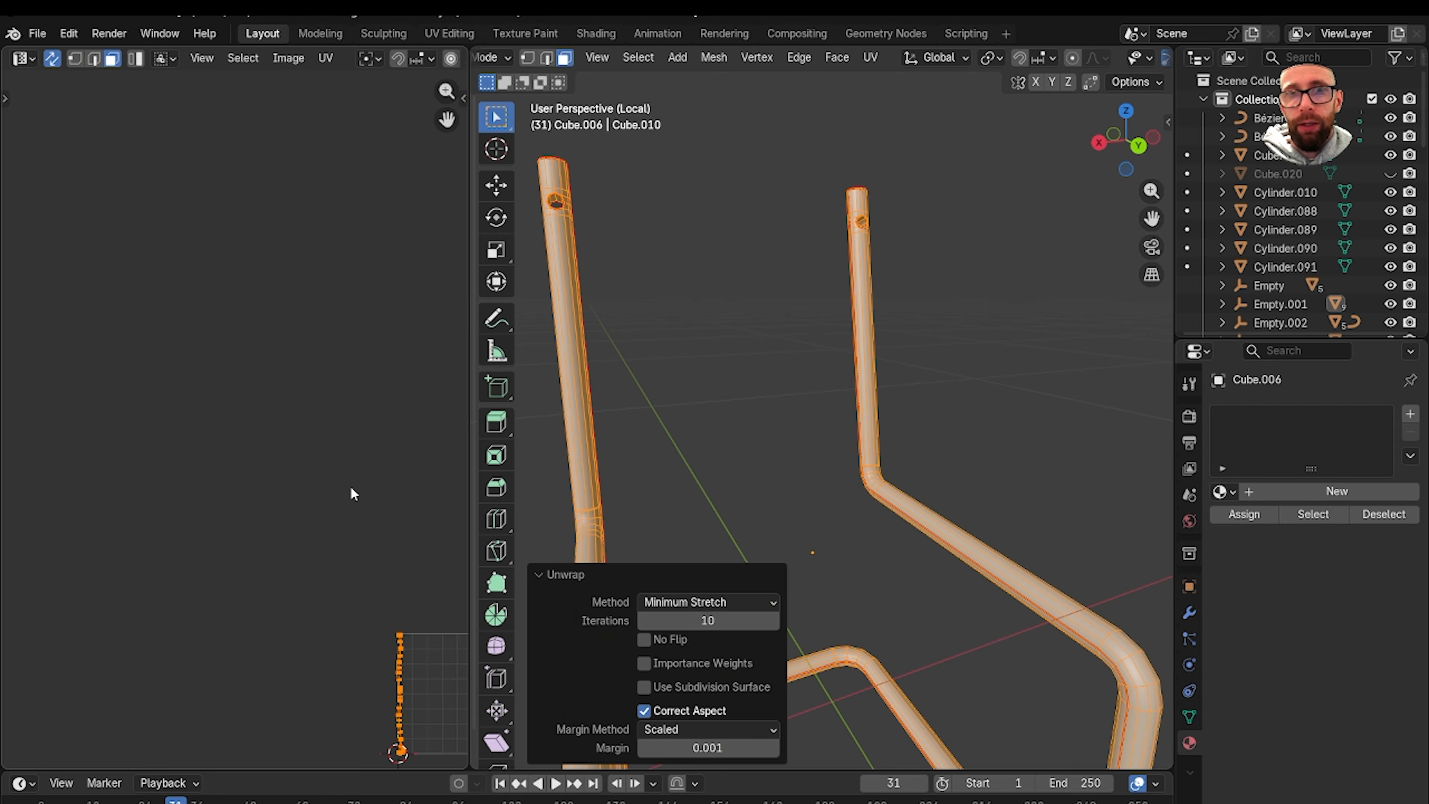
scroll(256, 329, up, 3)
middle_drag(286, 399, 90, 214)
scroll(90, 214, up, 4)
middle_drag(208, 376, 202, 199)
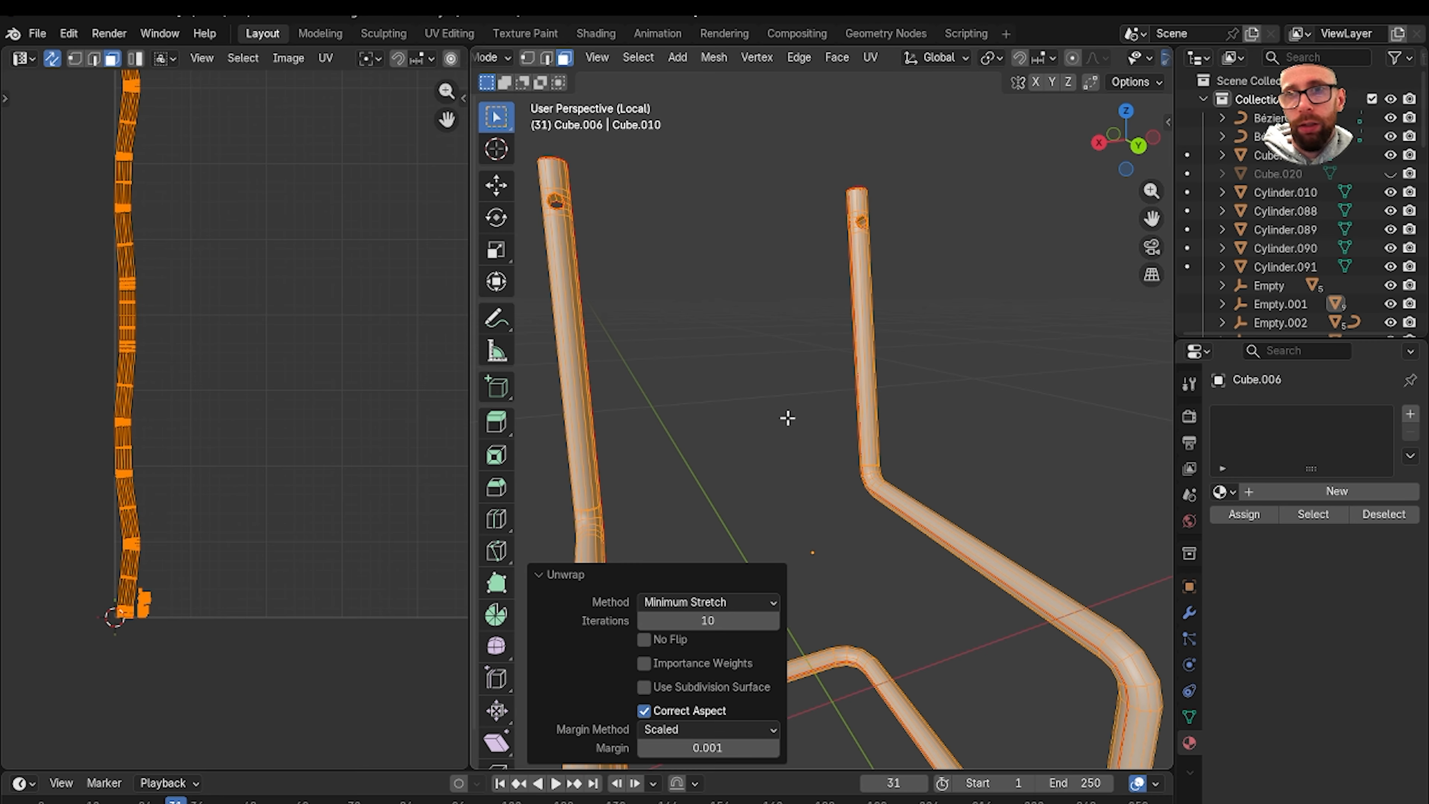
scroll(334, 398, up, 3)
scroll(320, 393, up, 4)
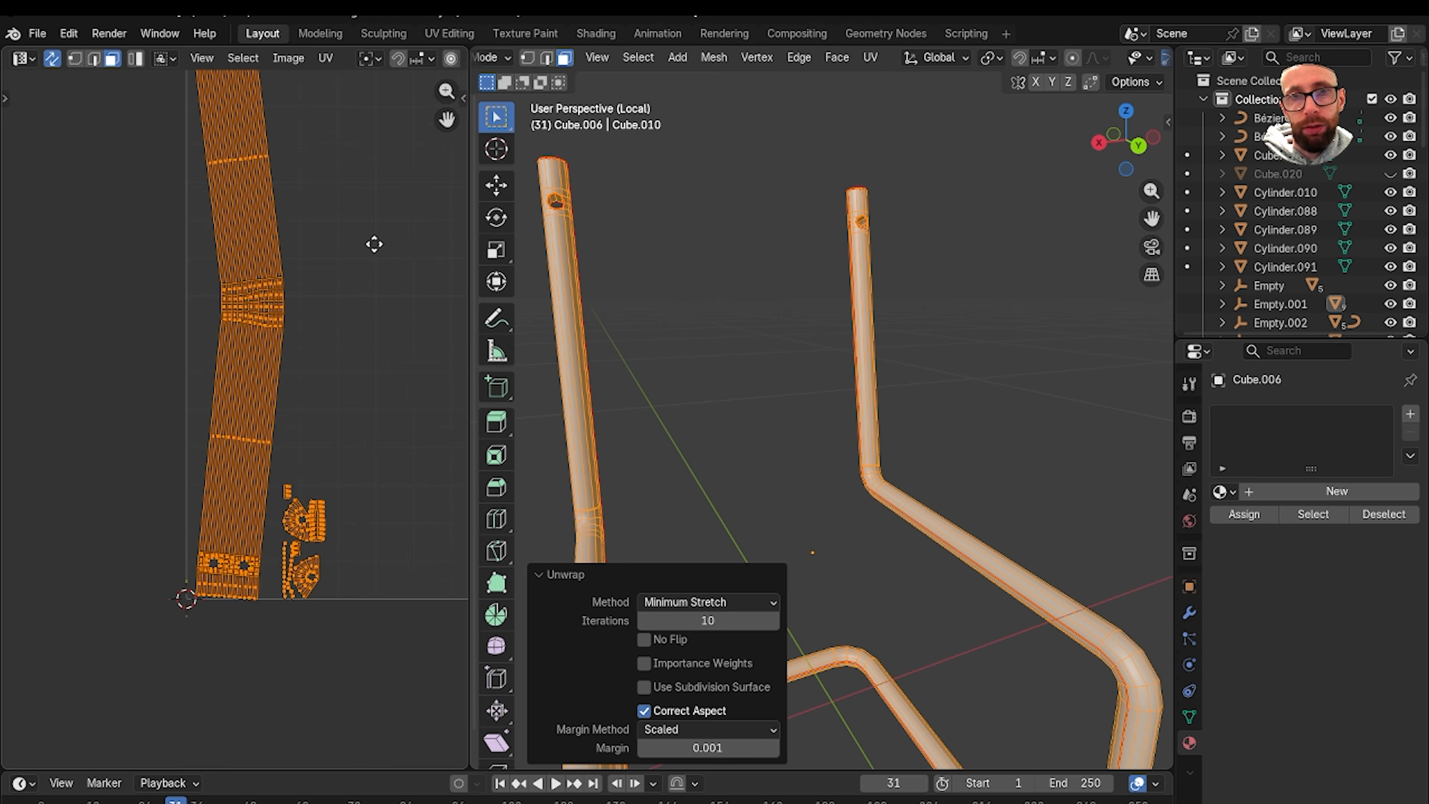
scroll(797, 408, down, 5)
Mark the edge loop around the middle of the chair frame's base crossbar as a seam.
click(778, 440)
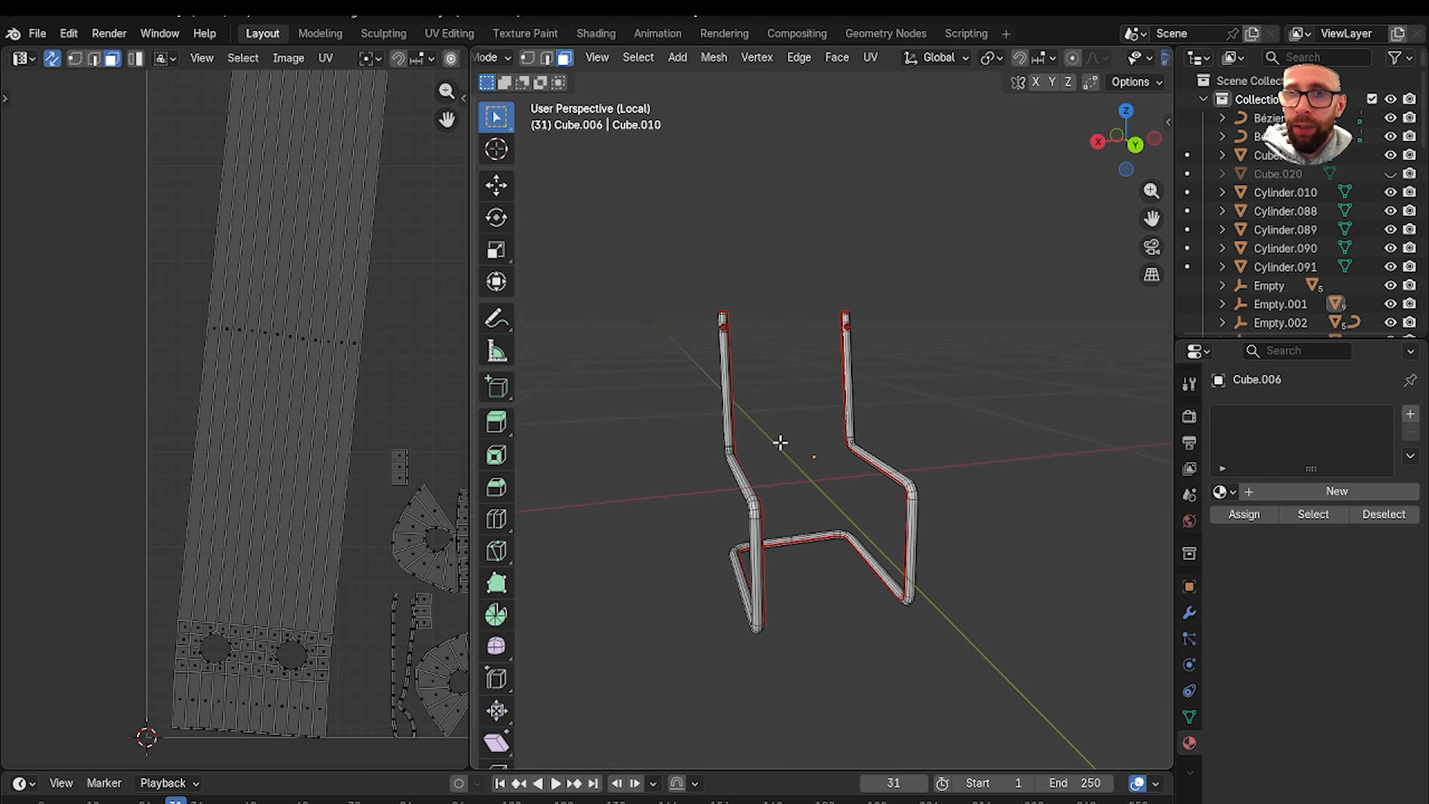
middle_drag(778, 441, 736, 429)
shift+middle_drag(794, 532, 770, 369)
scroll(845, 452, up, 4)
scroll(805, 462, up, 2)
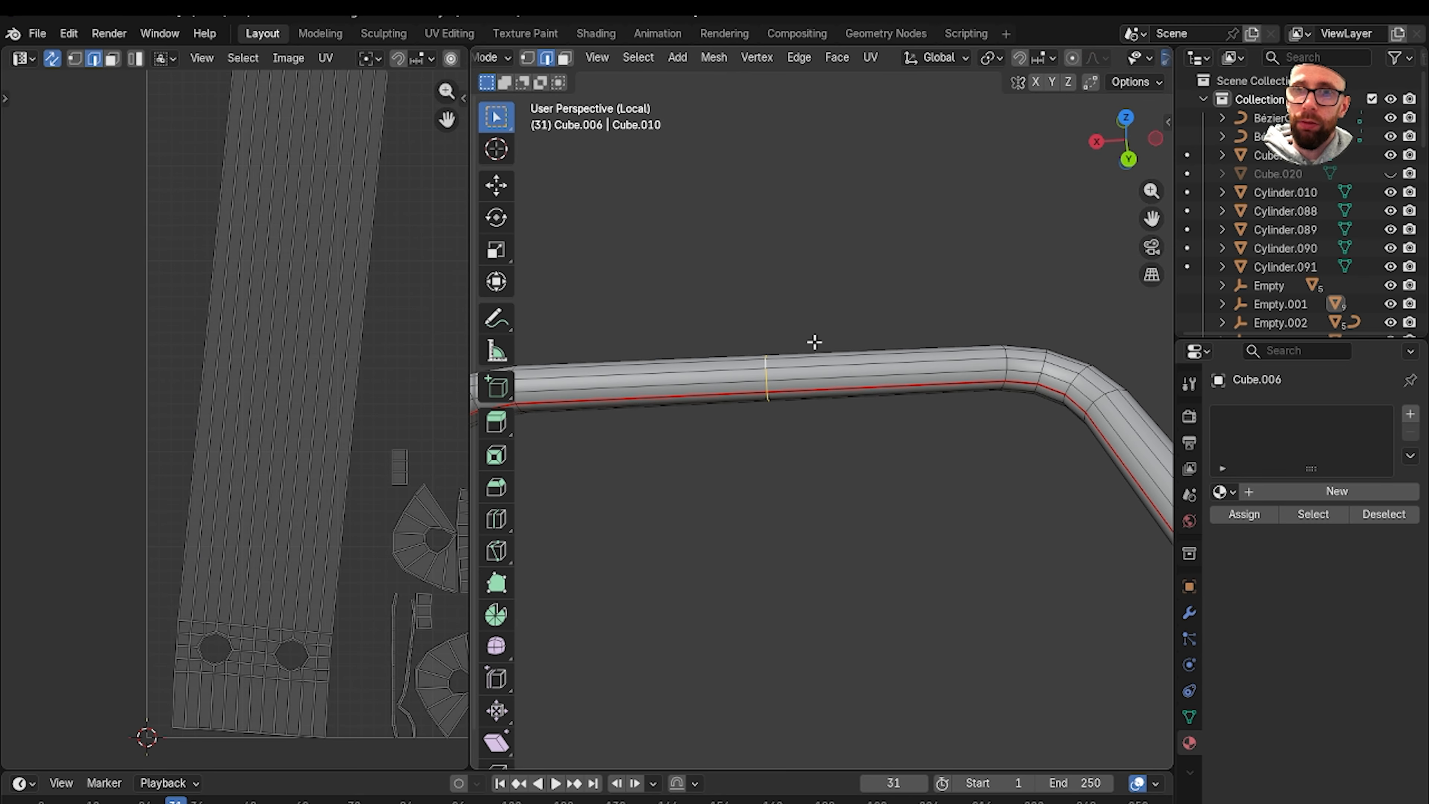
key(ctrl+e)
click(807, 415)
middle_drag(730, 278, 970, 372)
scroll(720, 349, down, 3)
scroll(884, 401, up, 5)
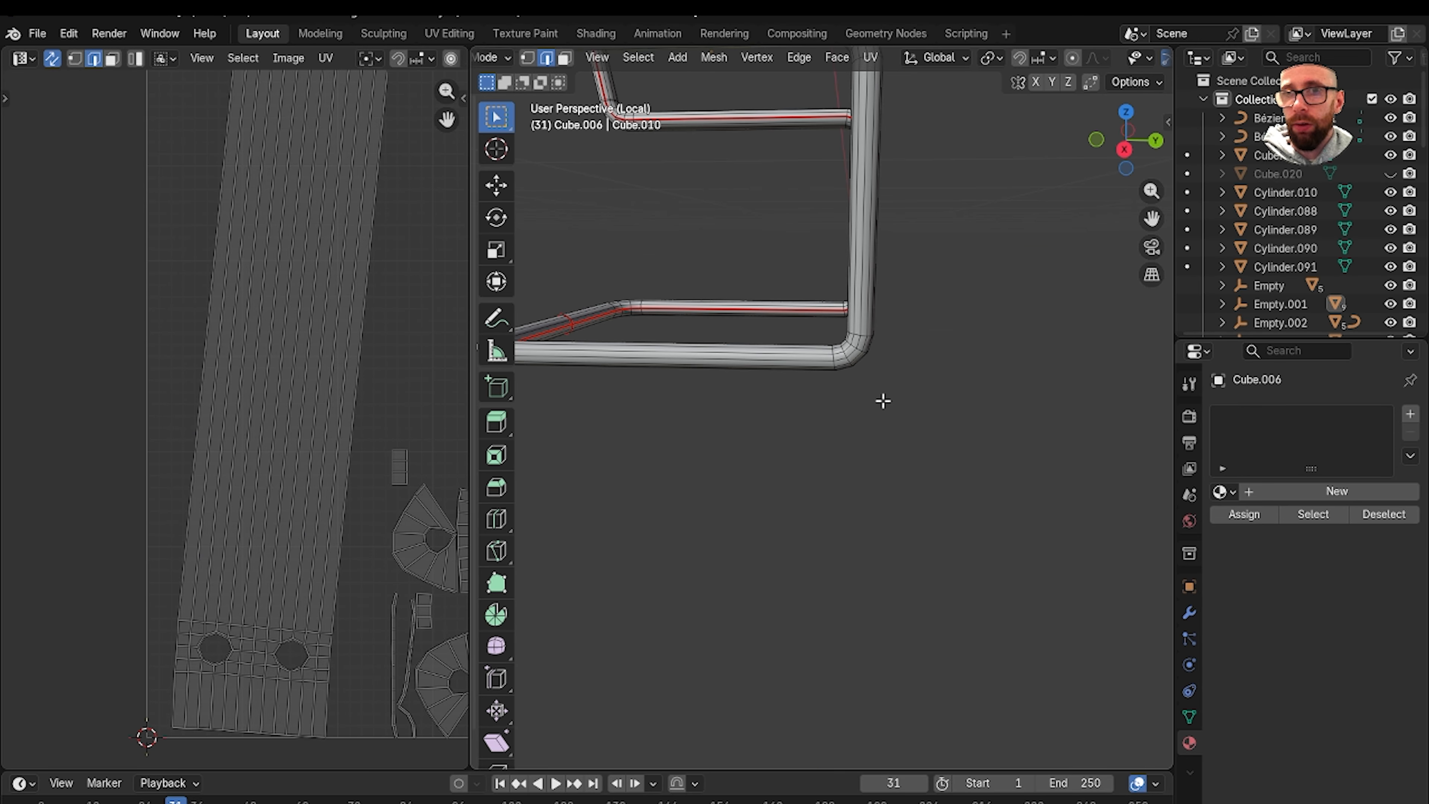
scroll(884, 401, up, 3)
scroll(852, 412, down, 3)
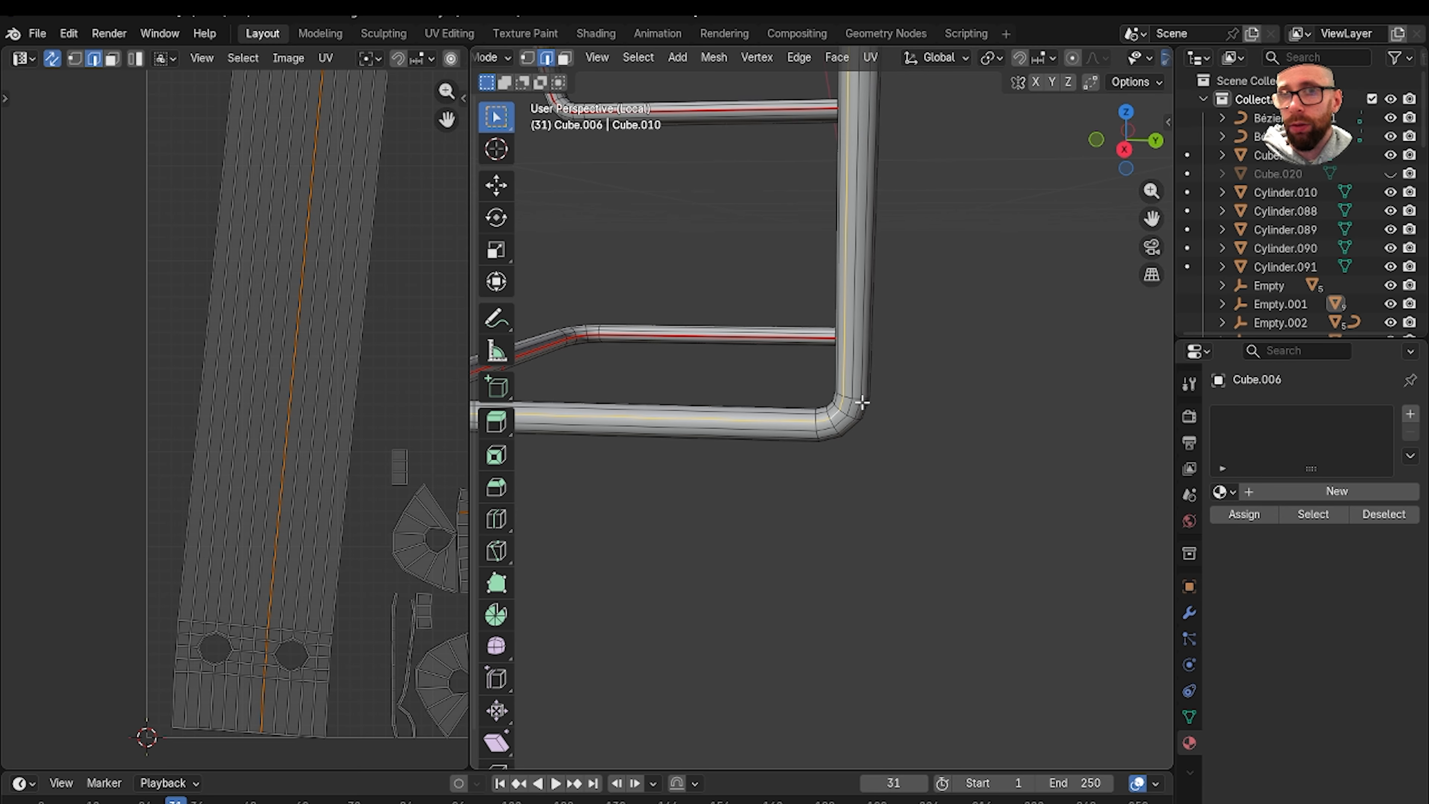
scroll(854, 399, up, 3)
scroll(855, 415, down, 3)
Mark an edge loop around the bend between upright and seat rail on both sides of the chair frame as seams.
middle_drag(855, 415, 746, 343)
scroll(823, 389, up, 3)
middle_drag(745, 342, 991, 367)
scroll(675, 364, down, 4)
scroll(820, 348, up, 3)
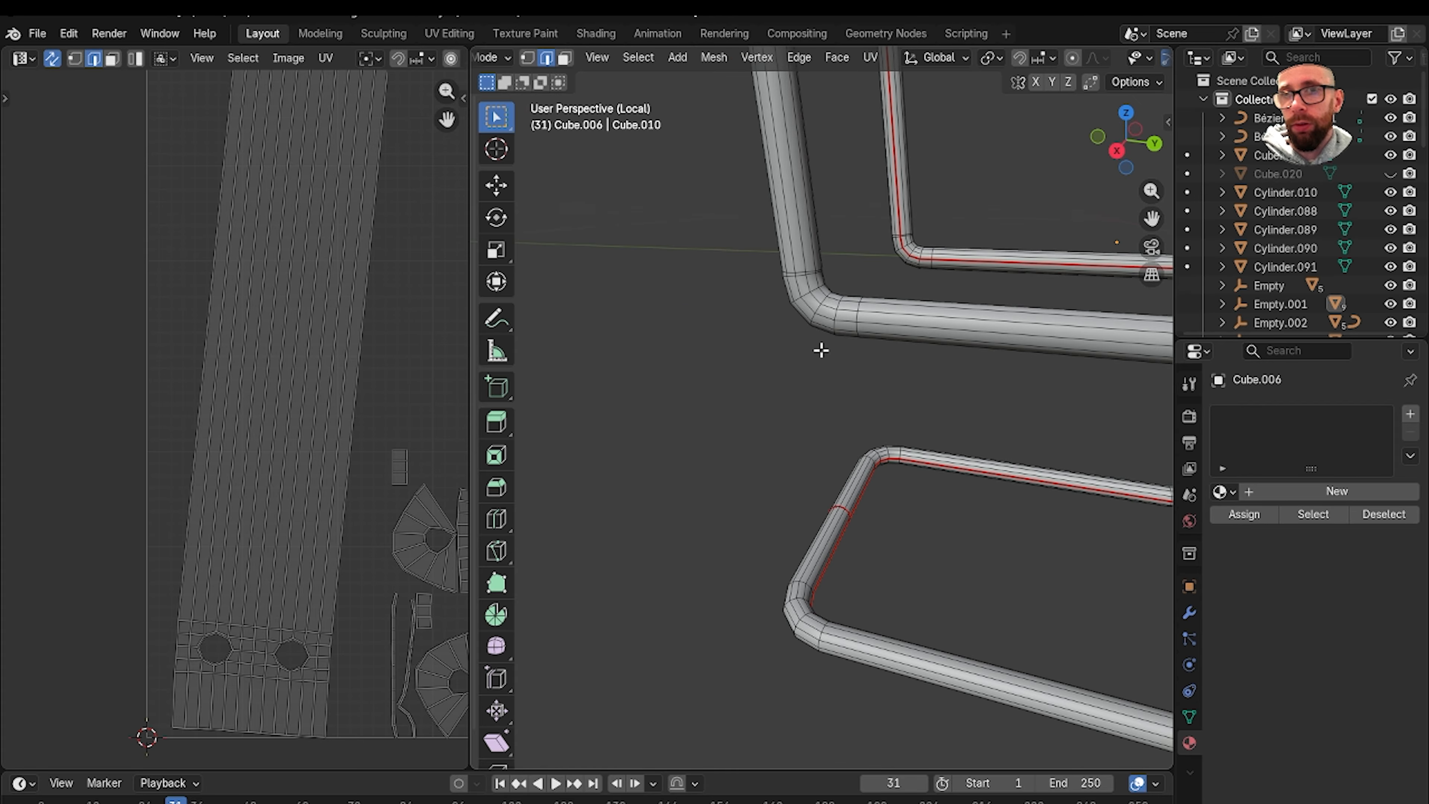
shift+middle_drag(820, 347, 810, 415)
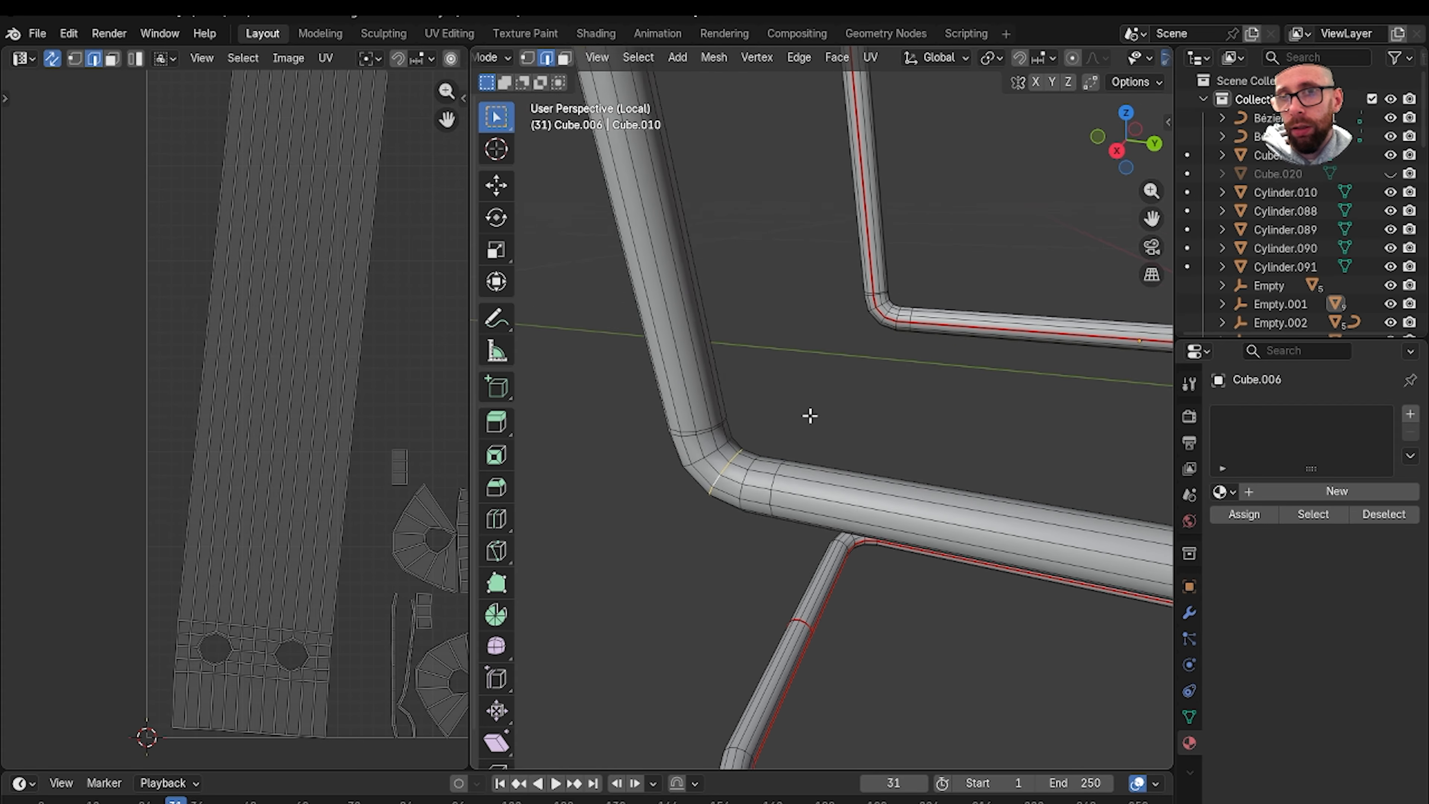
scroll(810, 415, up, 4)
key(ctrl+e)
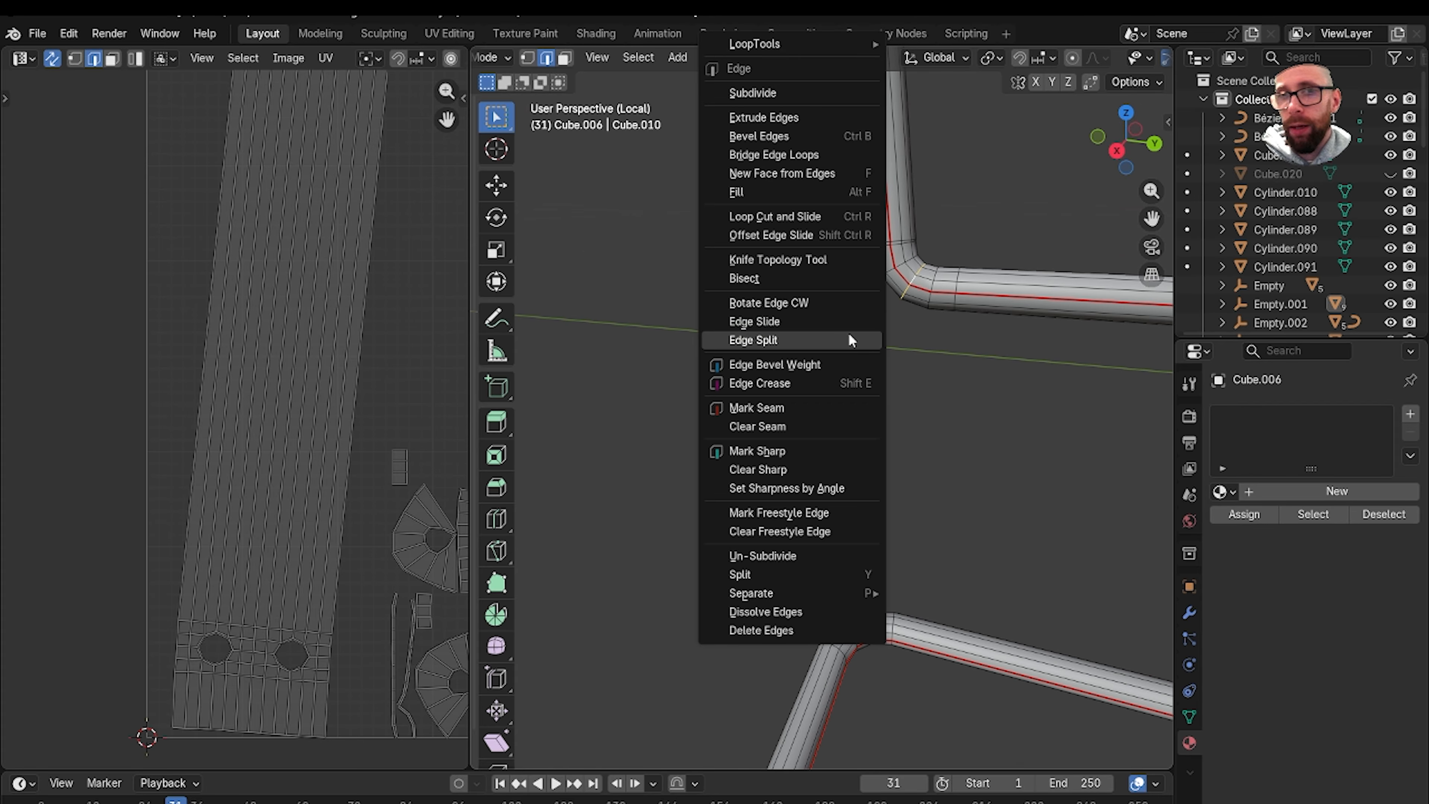
click(835, 404)
scroll(839, 404, down, 6)
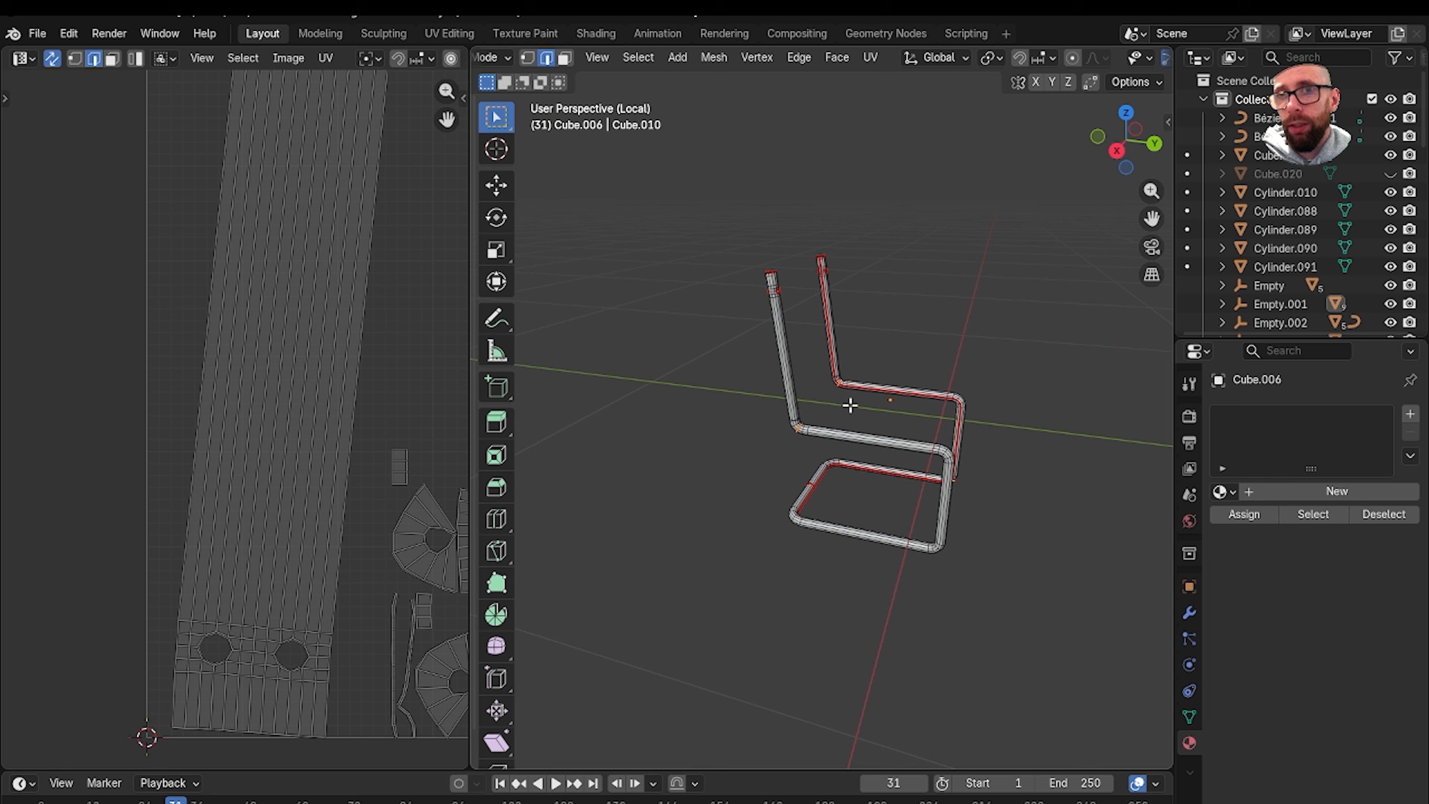
Unwrap the whole chair frame again with the Minimum Stretch method and check its separate UV strips.
key(a)
key(u)
click(937, 426)
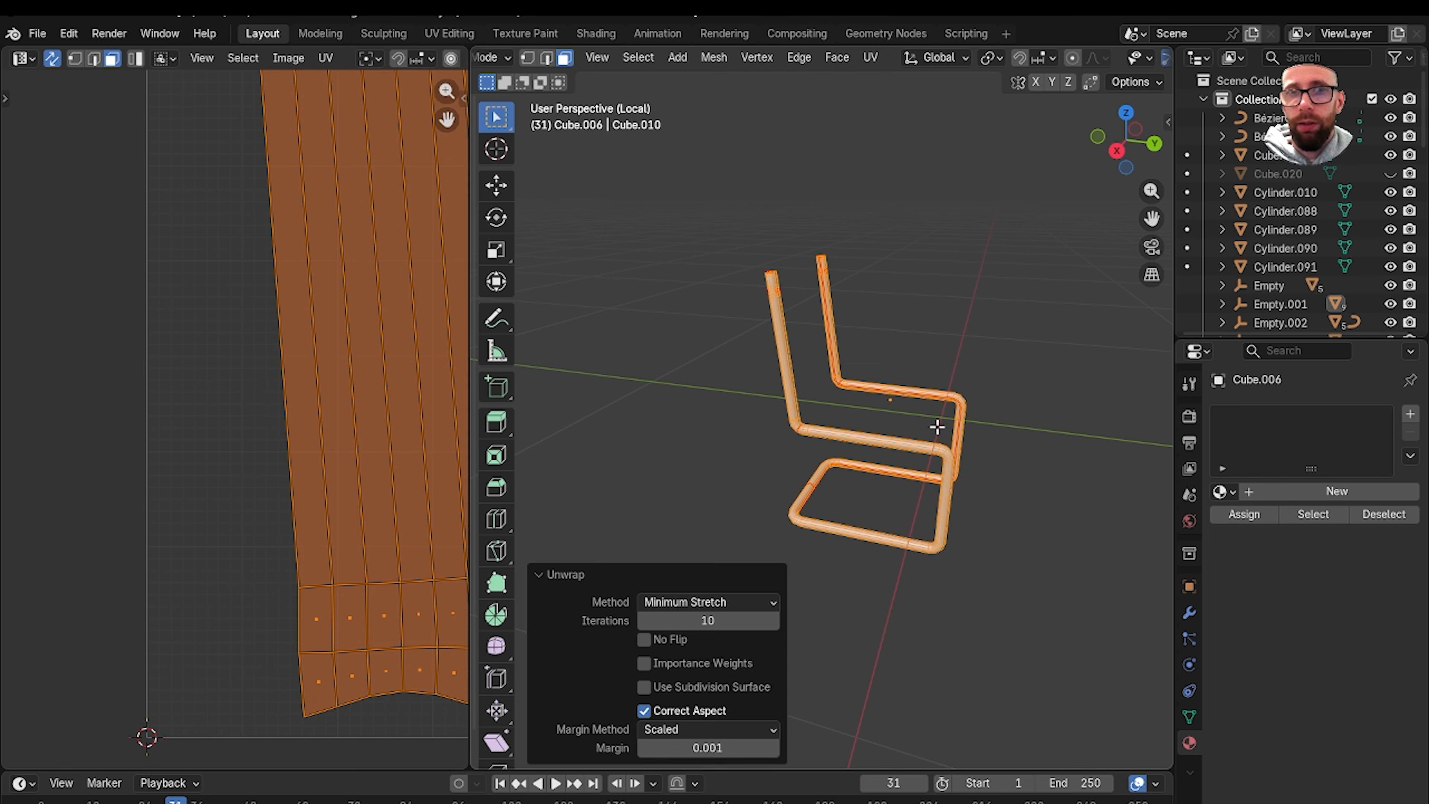
scroll(366, 370, down, 2)
scroll(368, 363, down, 4)
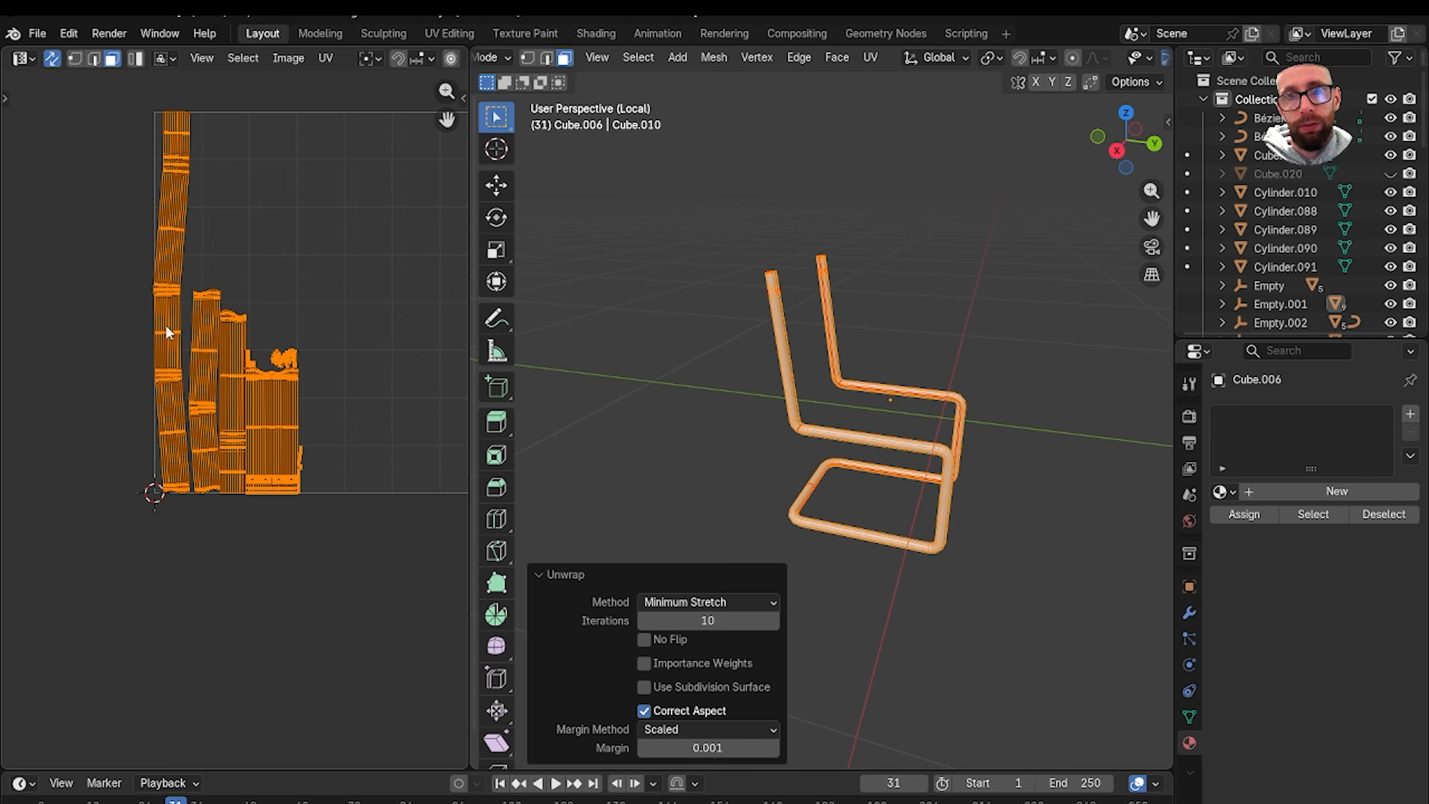
scroll(243, 401, up, 5)
click(151, 397)
click(260, 404)
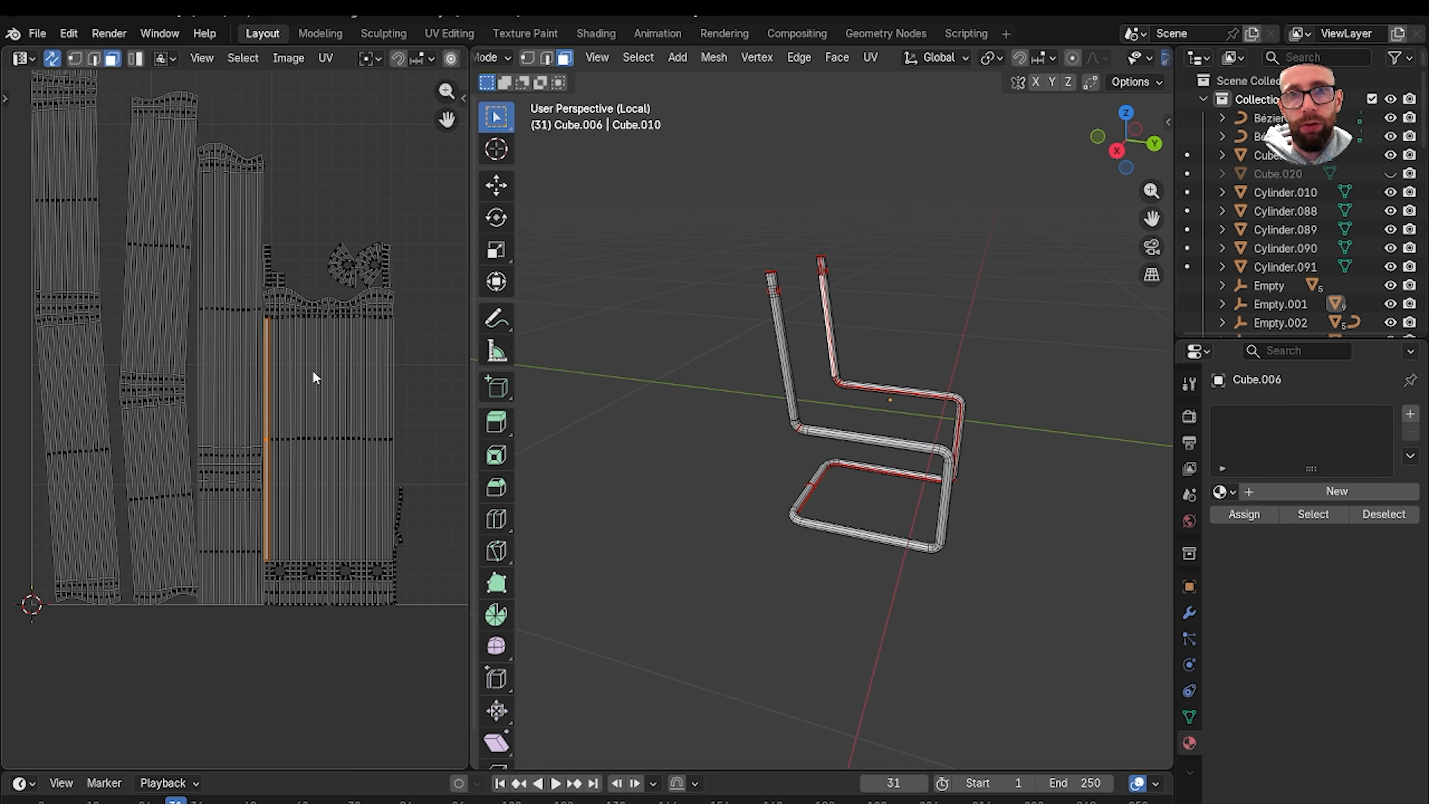
middle_drag(397, 335, 338, 349)
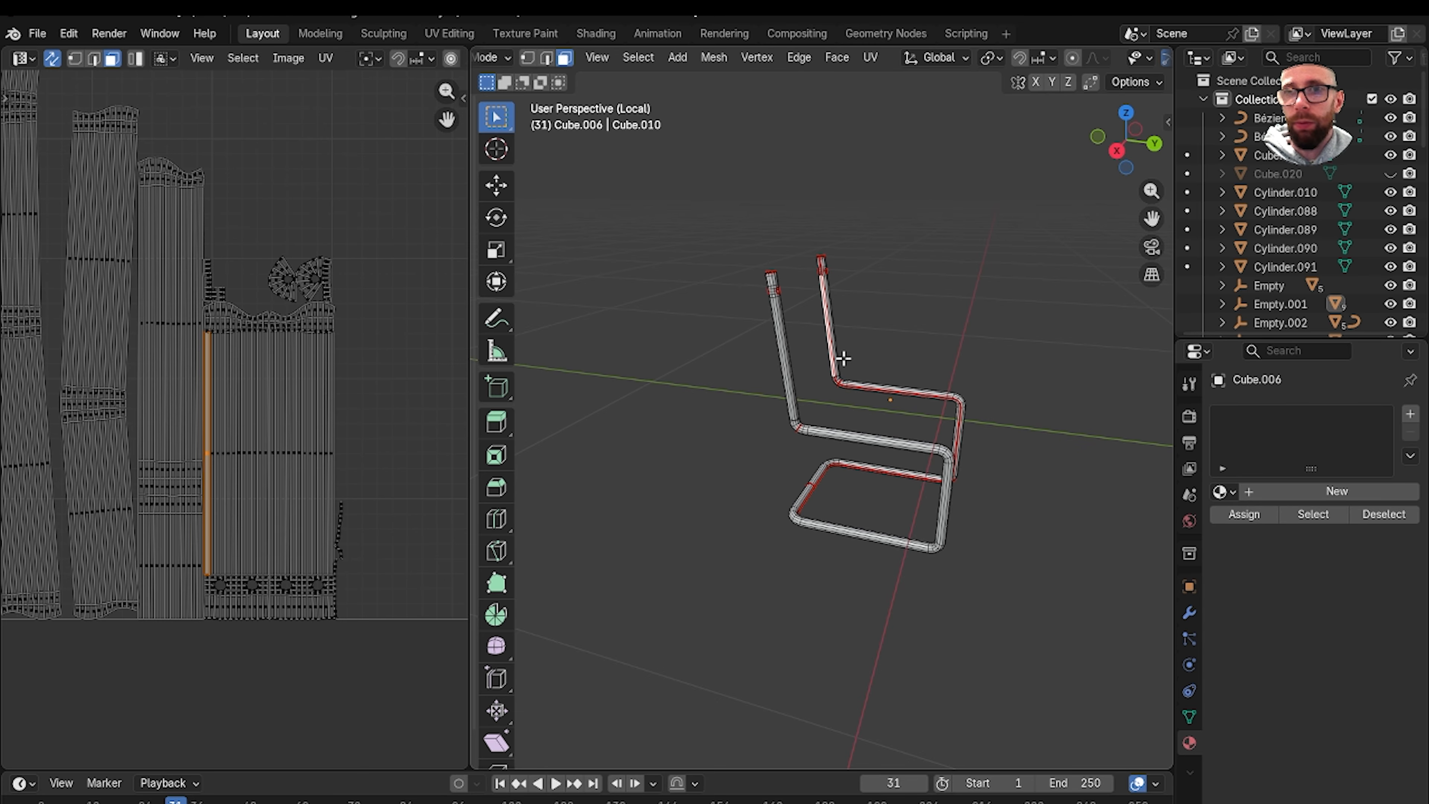
Finish editing the chair frame's mesh and return from local view to the full scene.
key(Tab)
click(928, 318)
key(slash)
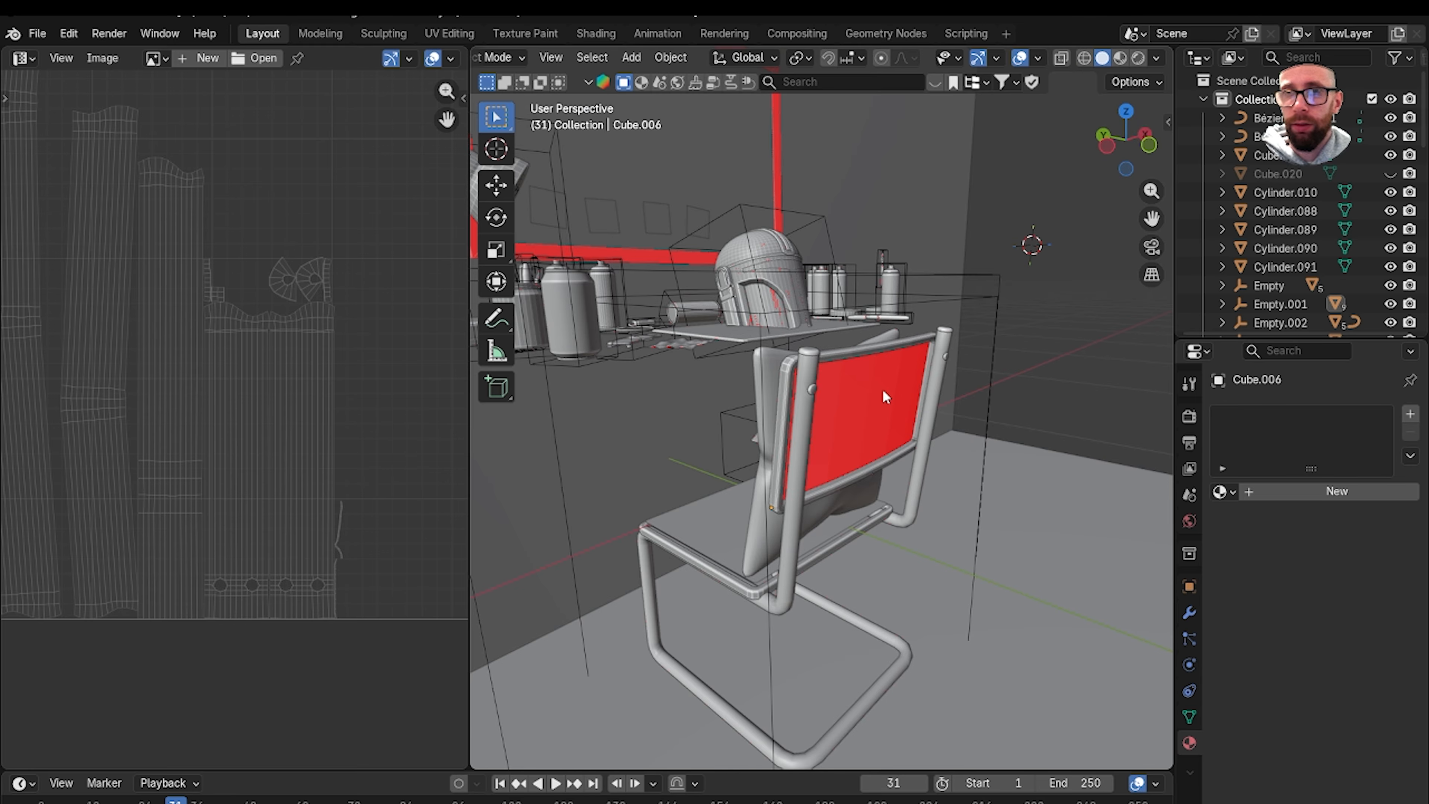
Lower the chair's flat seat panel about 16.4 mm along Z into its surrounding seat frame.
middle_drag(884, 395, 803, 442)
scroll(805, 394, up, 3)
scroll(799, 422, down, 5)
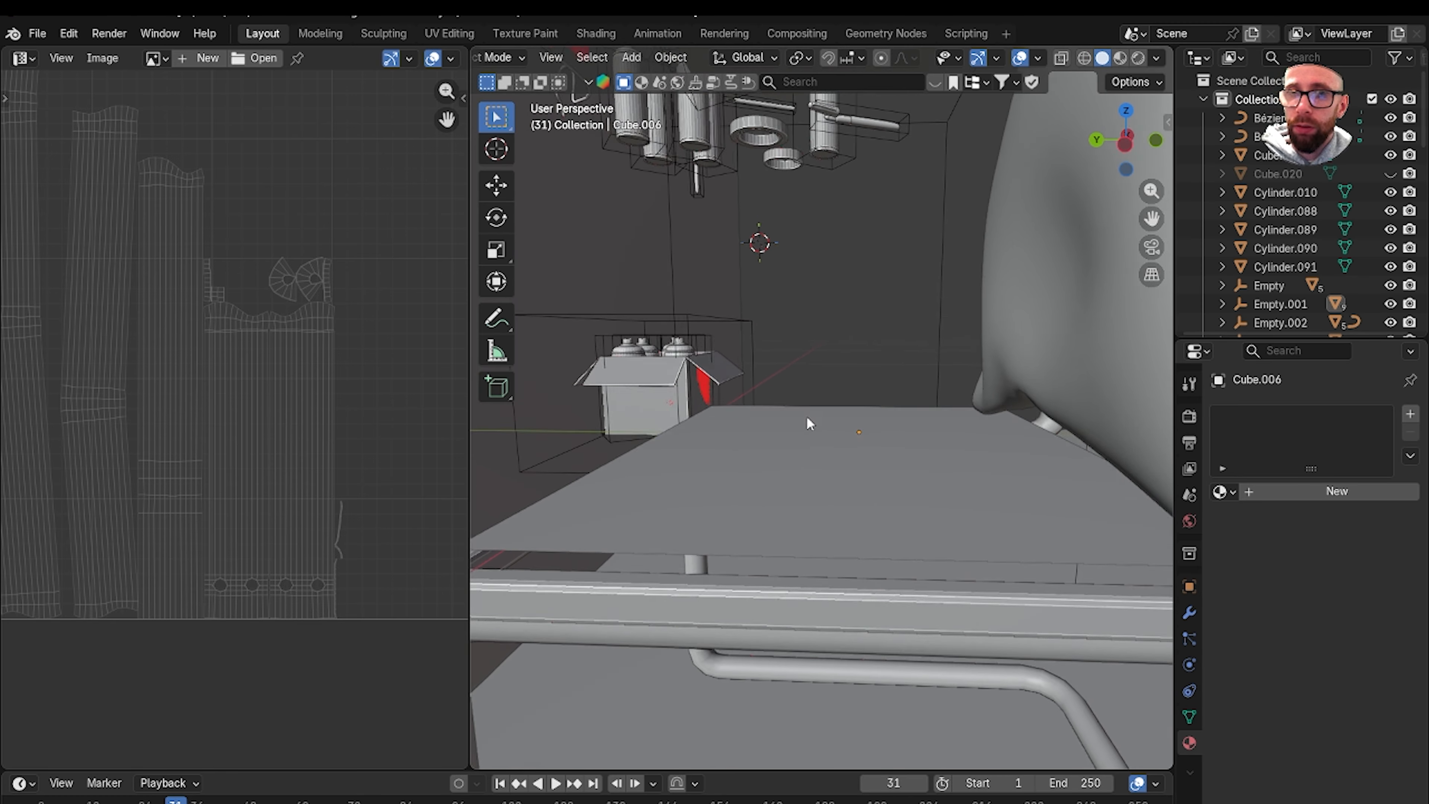
click(819, 449)
key(g)
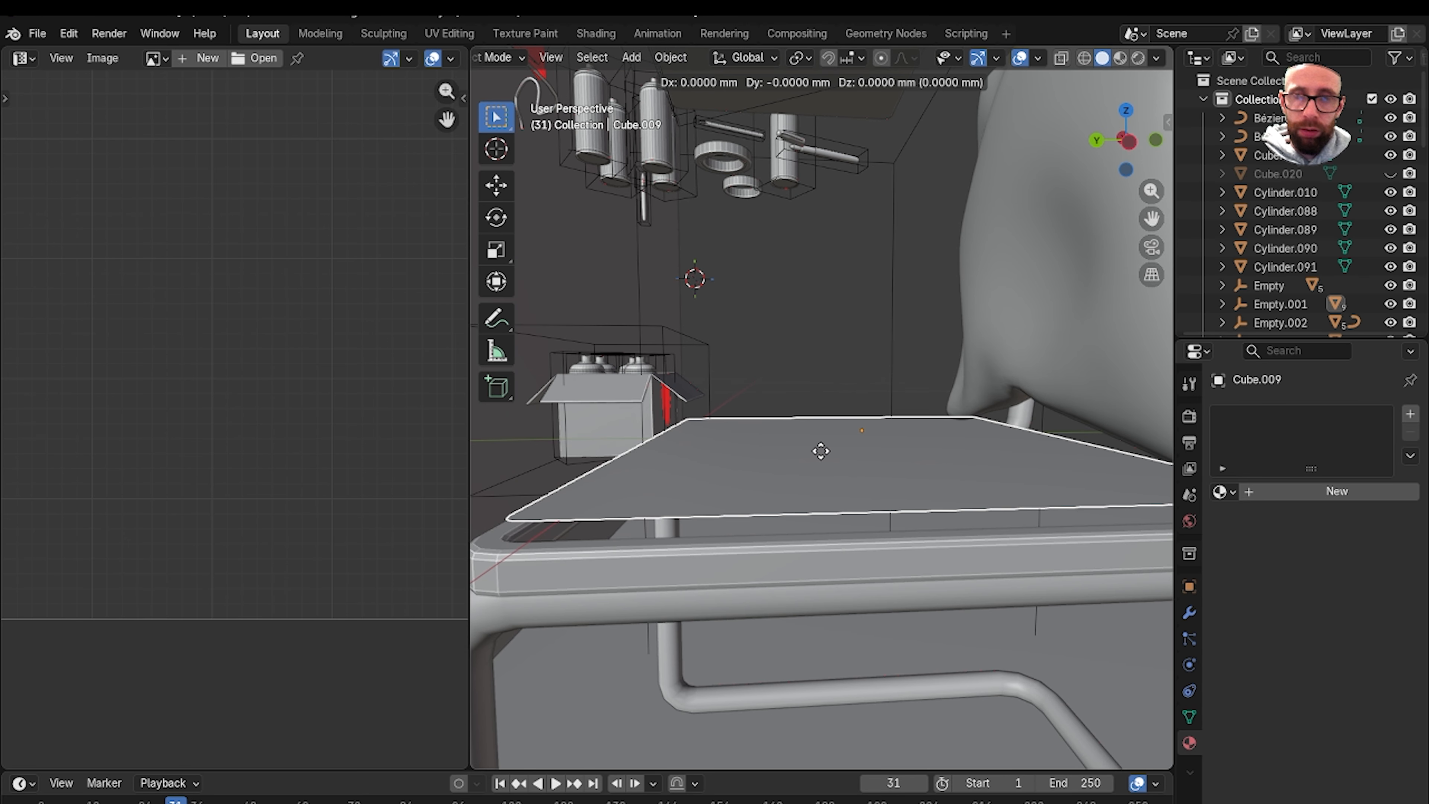
key(z)
click(821, 470)
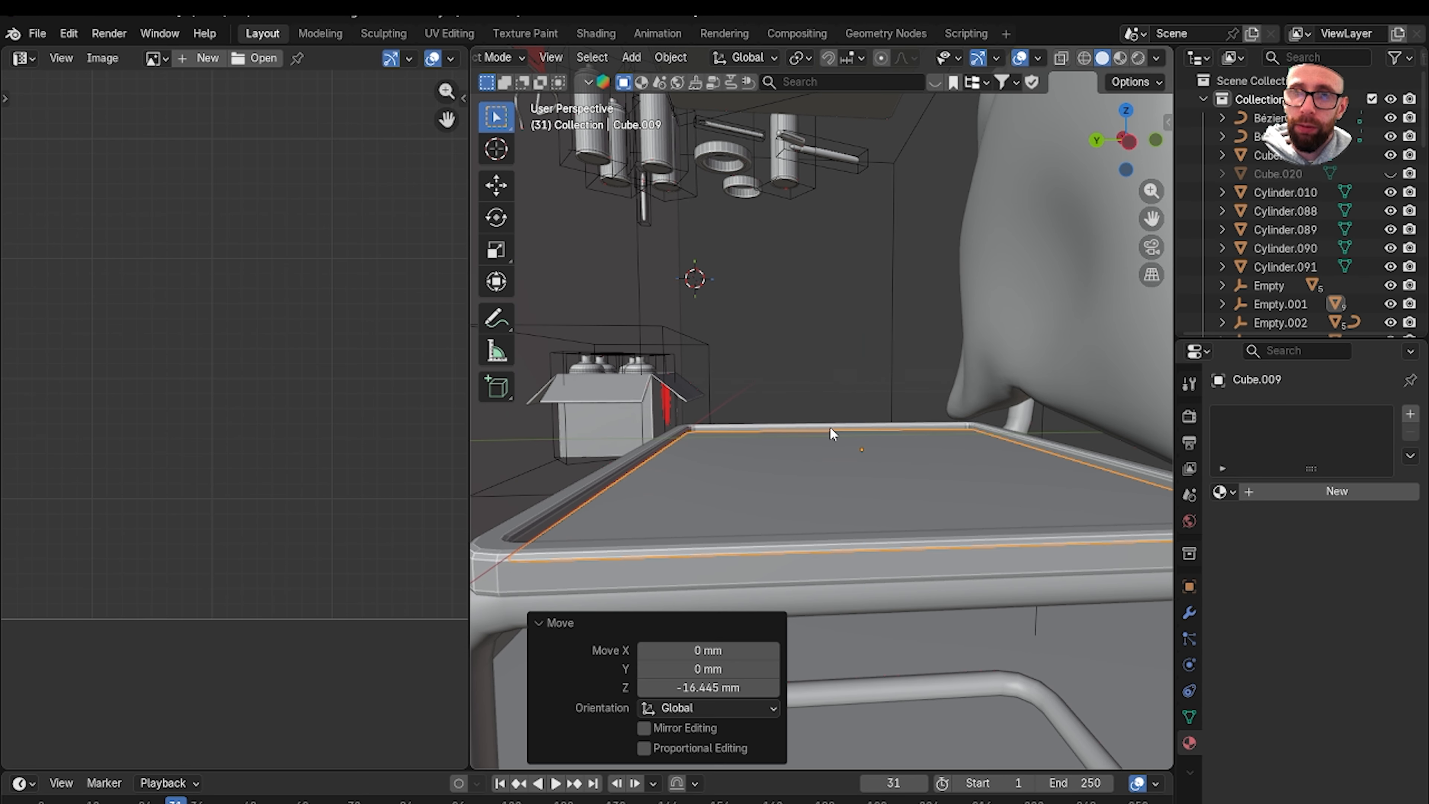
Isolate the rounded seat frame around the panel in local view and open its mesh for editing.
middle_drag(829, 426, 926, 505)
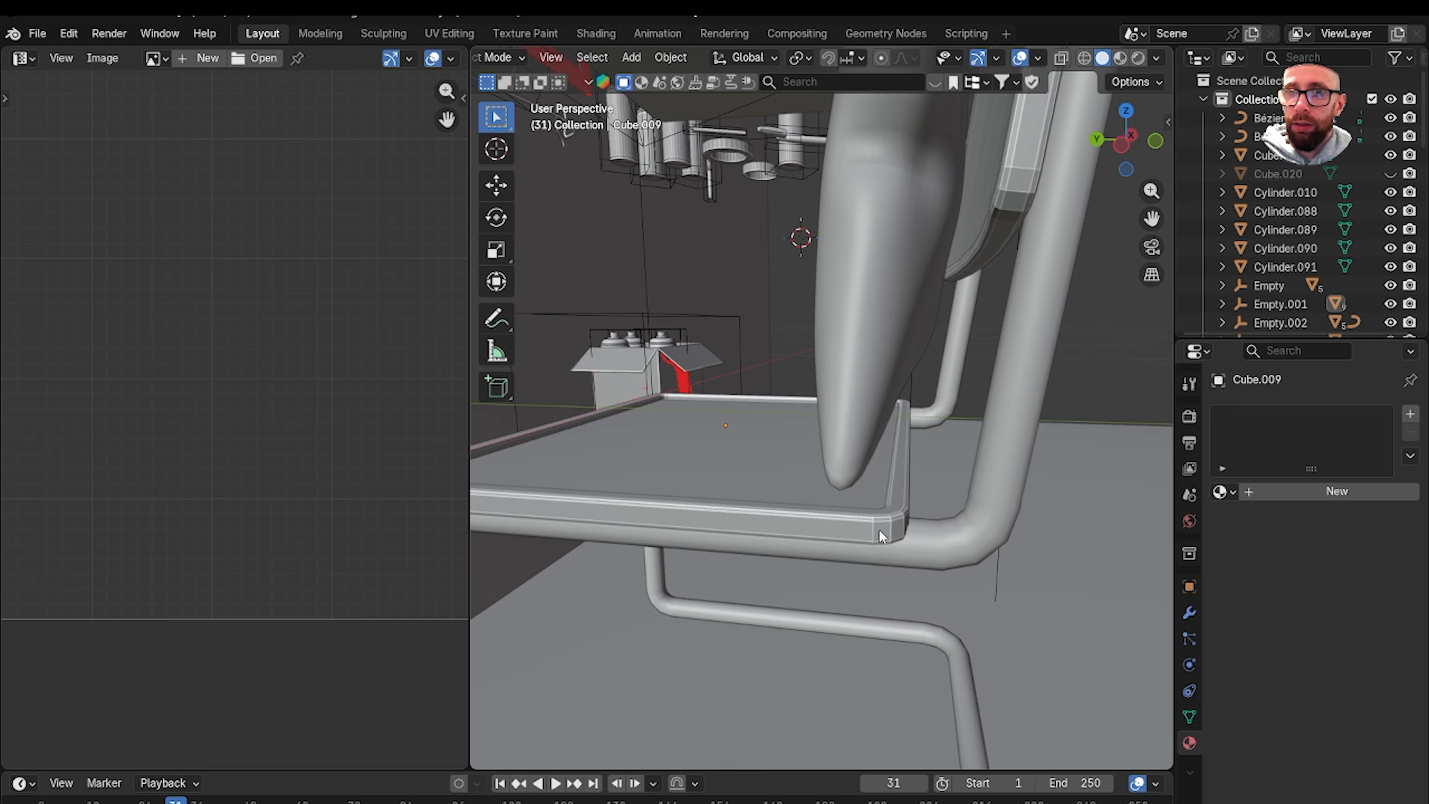
click(877, 519)
key(KP_Divide)
key(Tab)
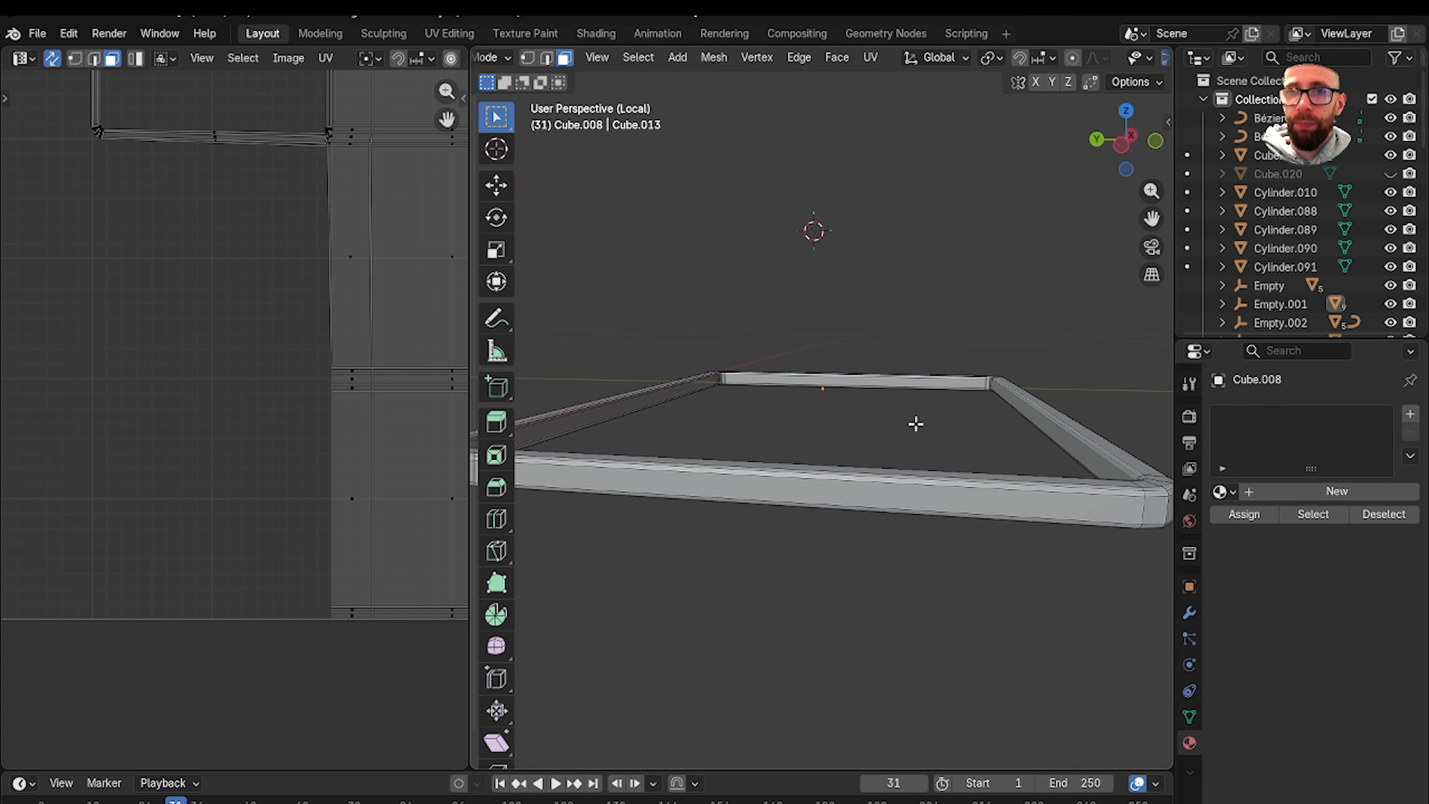
In edge selection, pick the lengthwise edge loops along the seat frame's outer top and outer bottom edges.
middle_drag(916, 423, 877, 501)
key(2)
scroll(877, 557, up, 3)
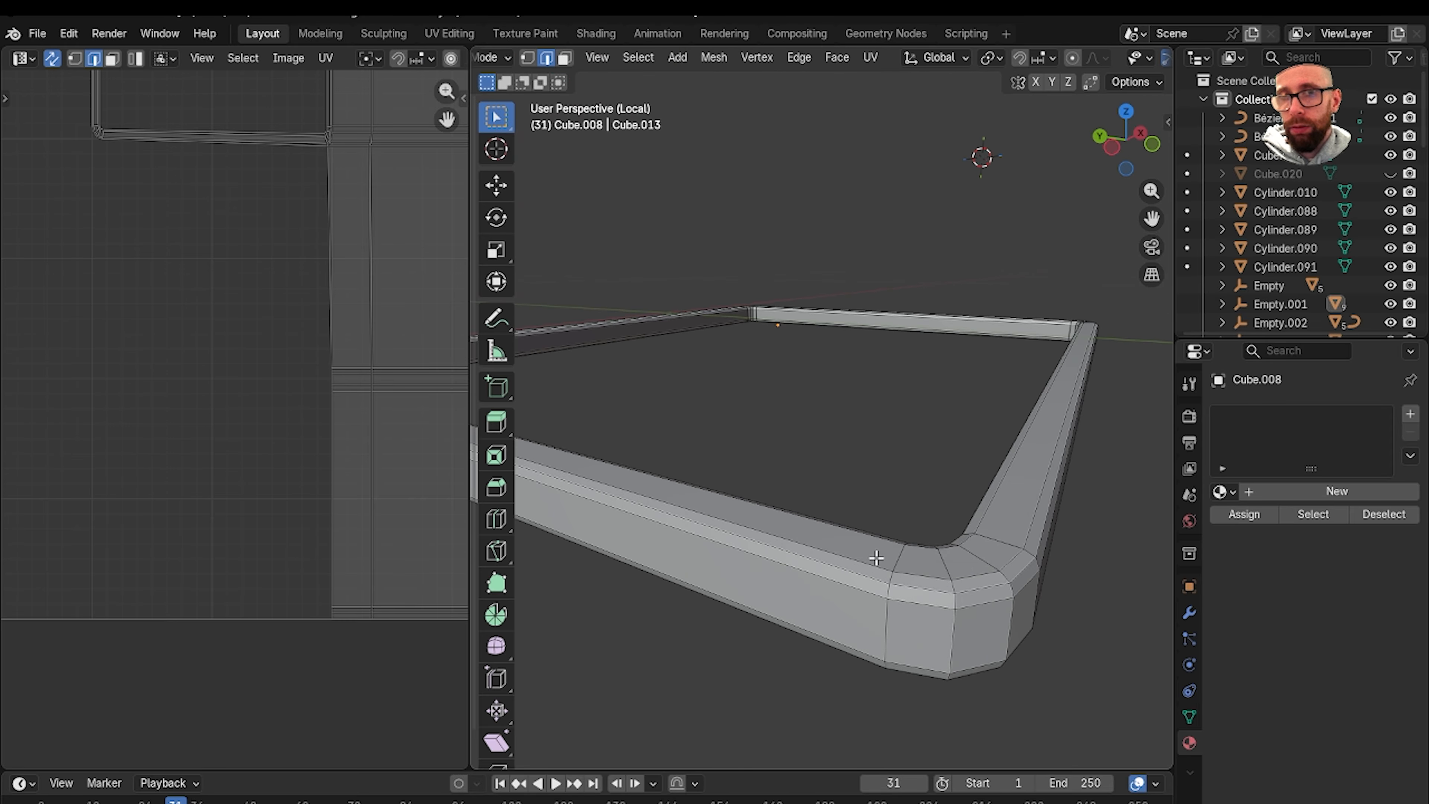
middle_drag(843, 573, 1066, 684)
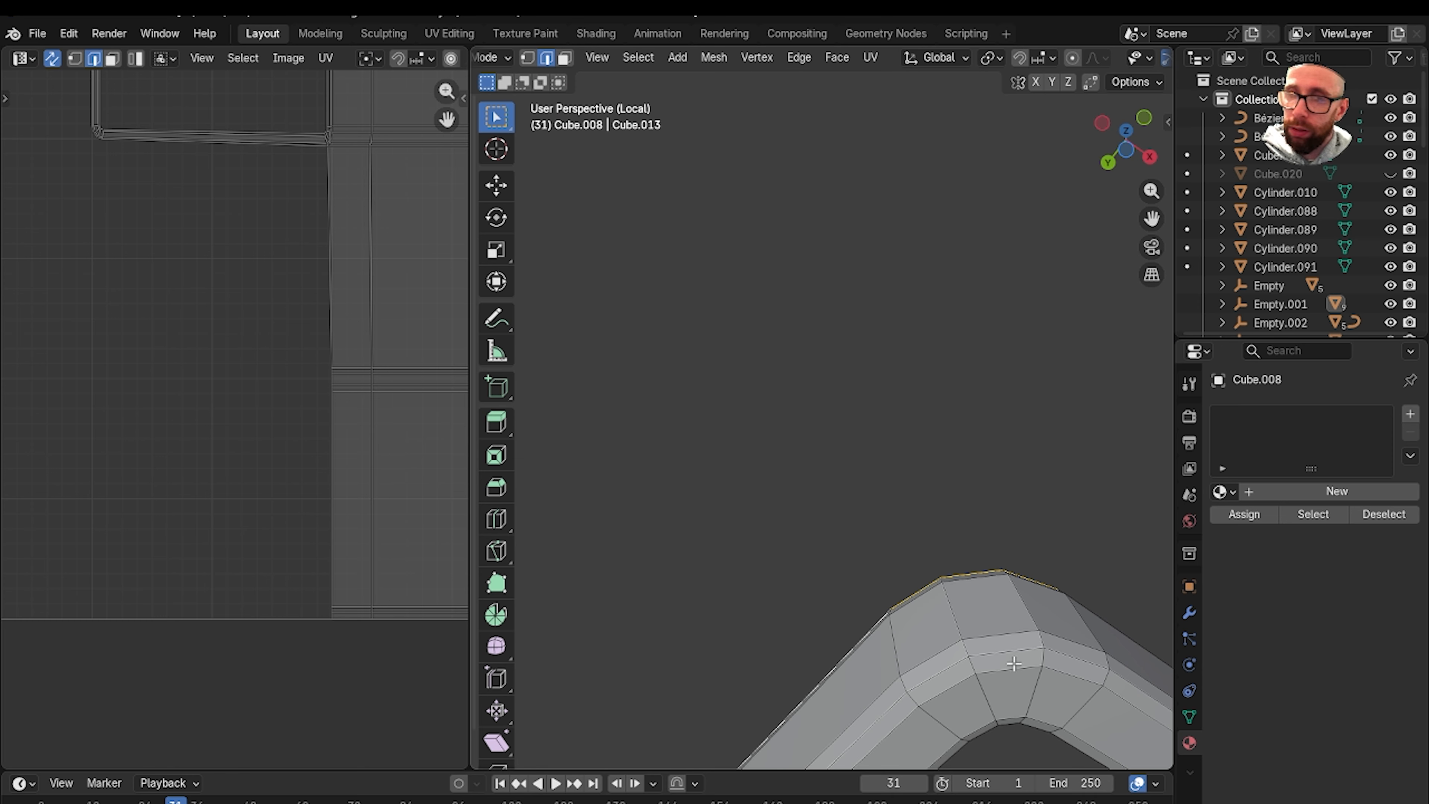
middle_drag(1006, 631, 1005, 715)
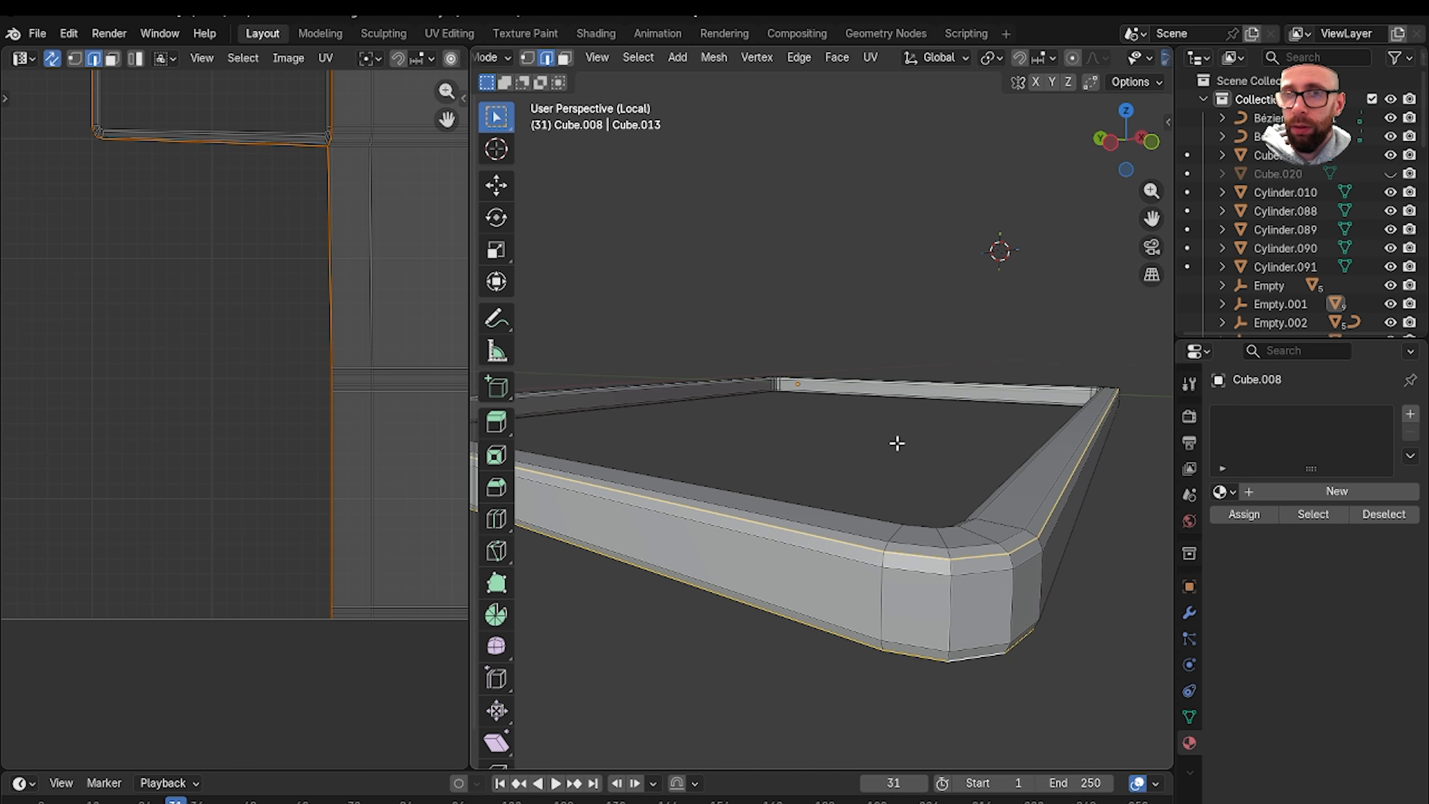
Add the seat frame's inner top and inner bottom edge loops and the cross-section edges at one rounded corner to the selection.
shift+middle_drag(897, 444, 899, 80)
middle_drag(884, 196, 730, 452)
scroll(730, 452, up, 8)
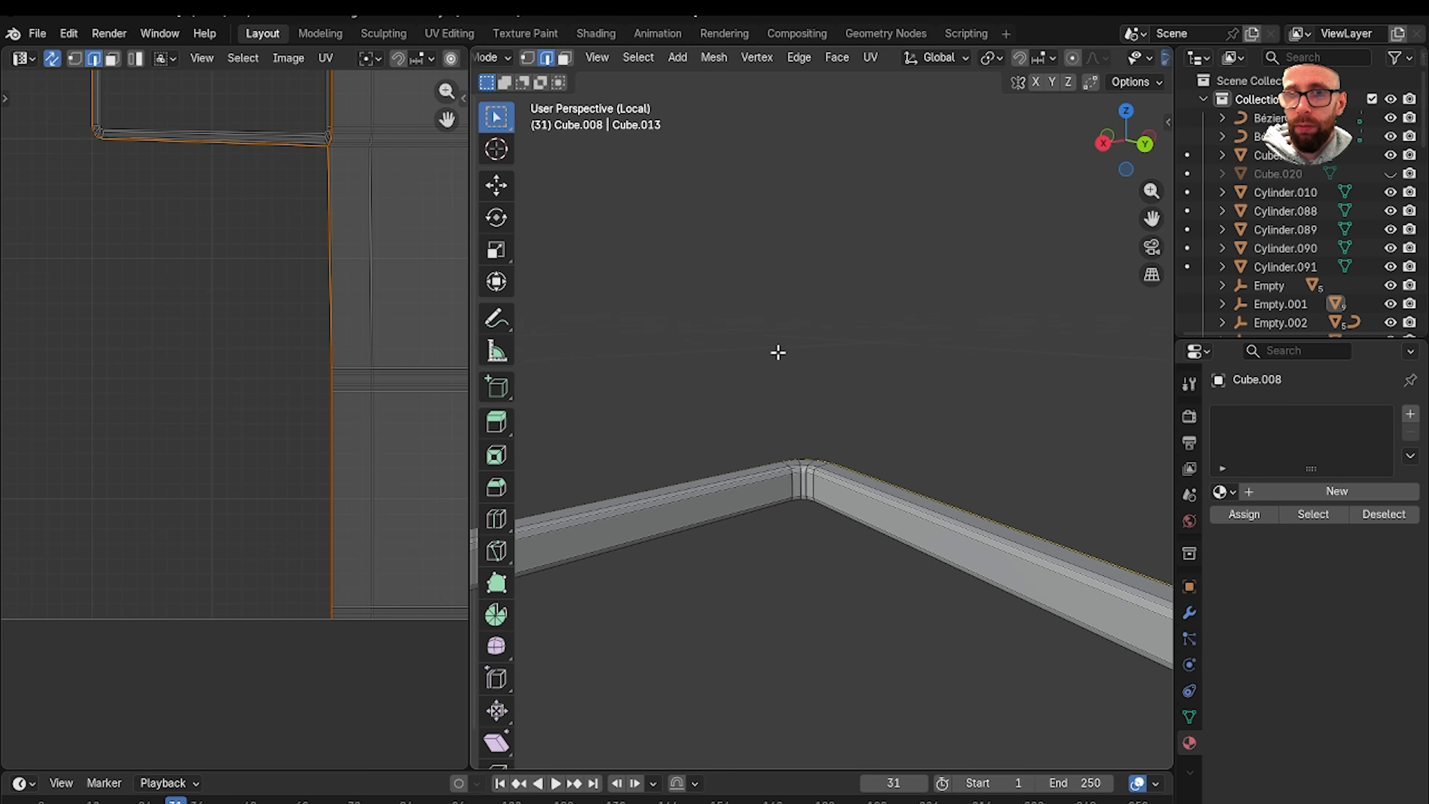
middle_drag(839, 340, 864, 445)
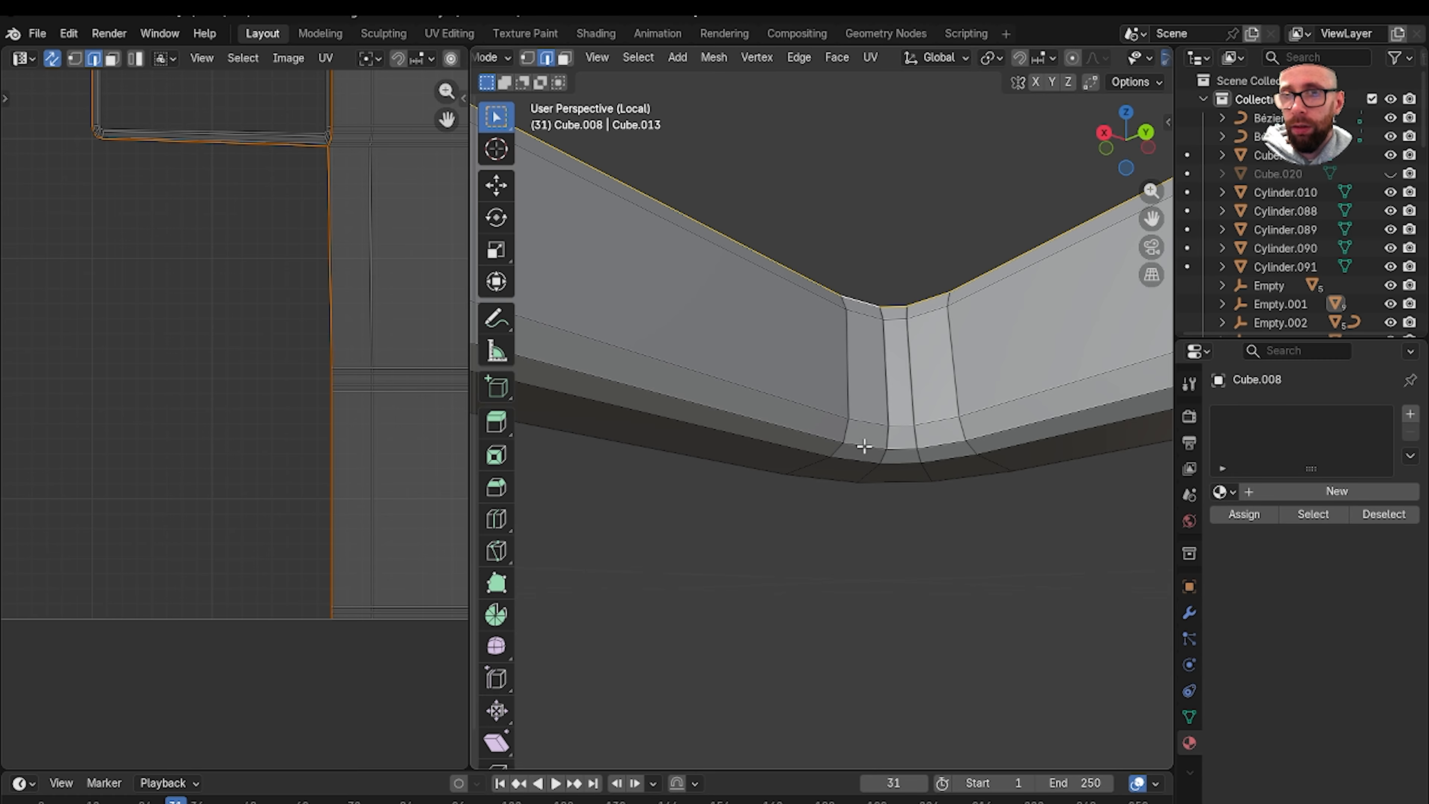
mouse_move(888, 371)
middle_down()
mouse_move(896, 335)
mouse_move(904, 351)
middle_up()
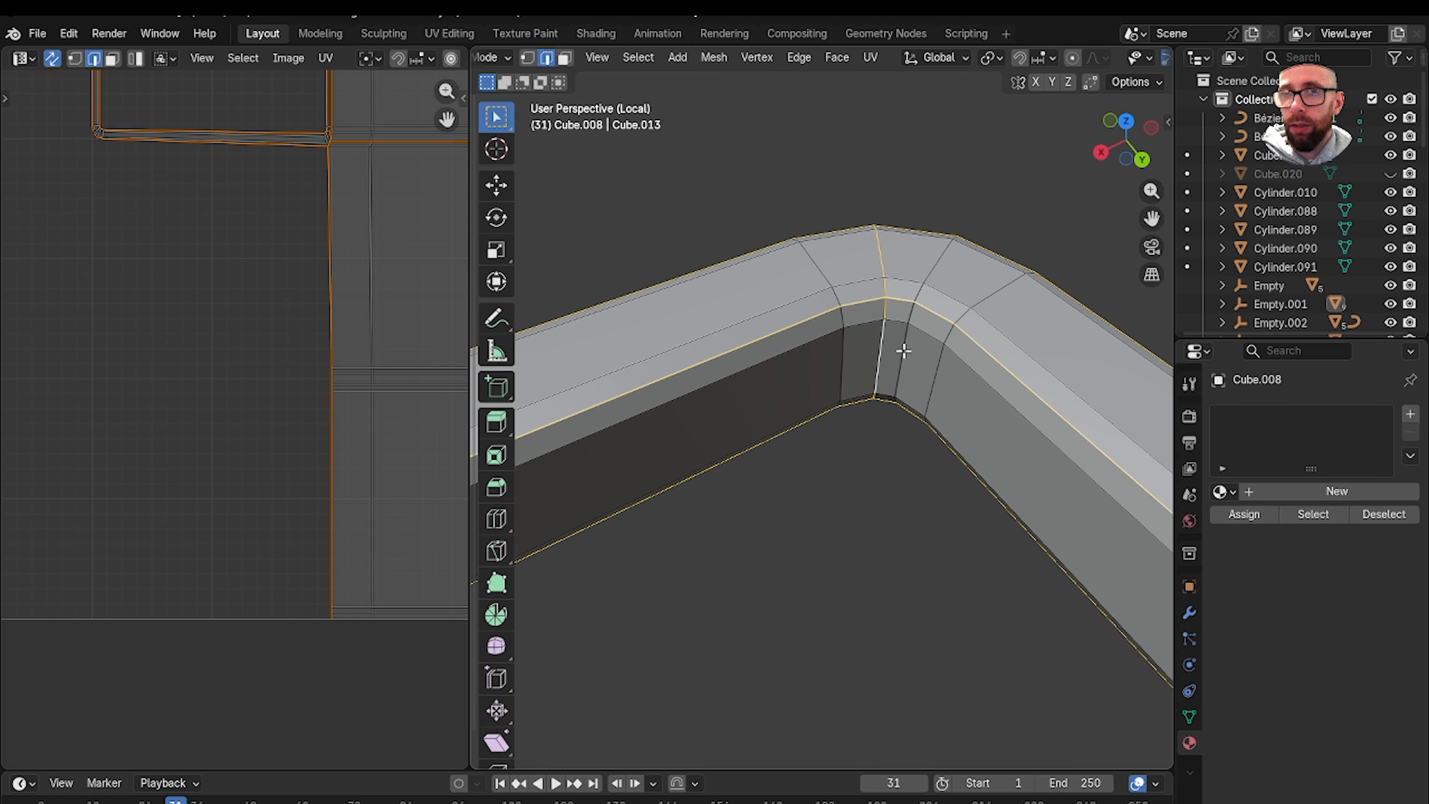
Extend the selection with the cross-section edges around a second rounded corner of the seat frame, covering its outer side and underside.
middle_drag(849, 411, 762, 625)
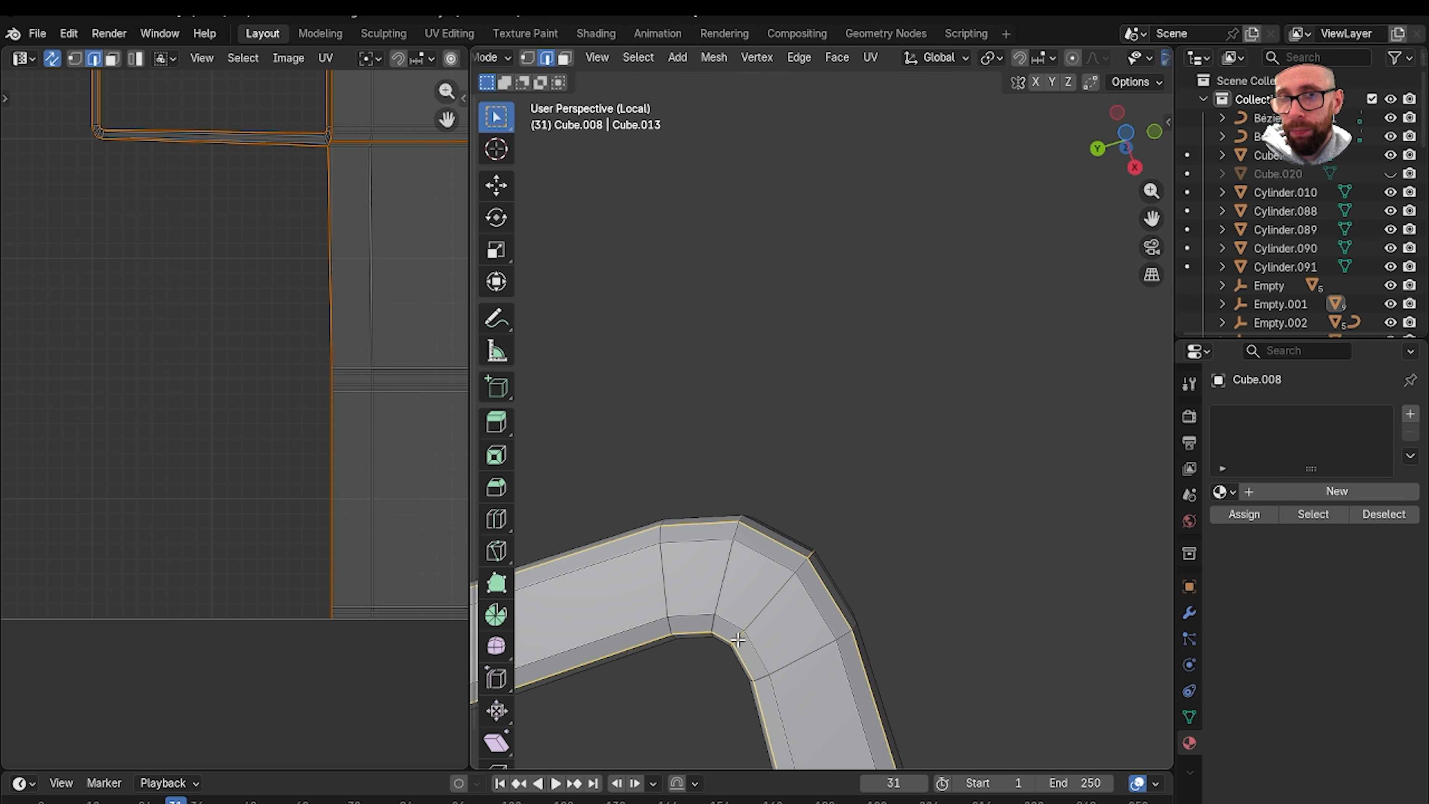
scroll(737, 639, down, 5)
middle_drag(782, 517, 787, 488)
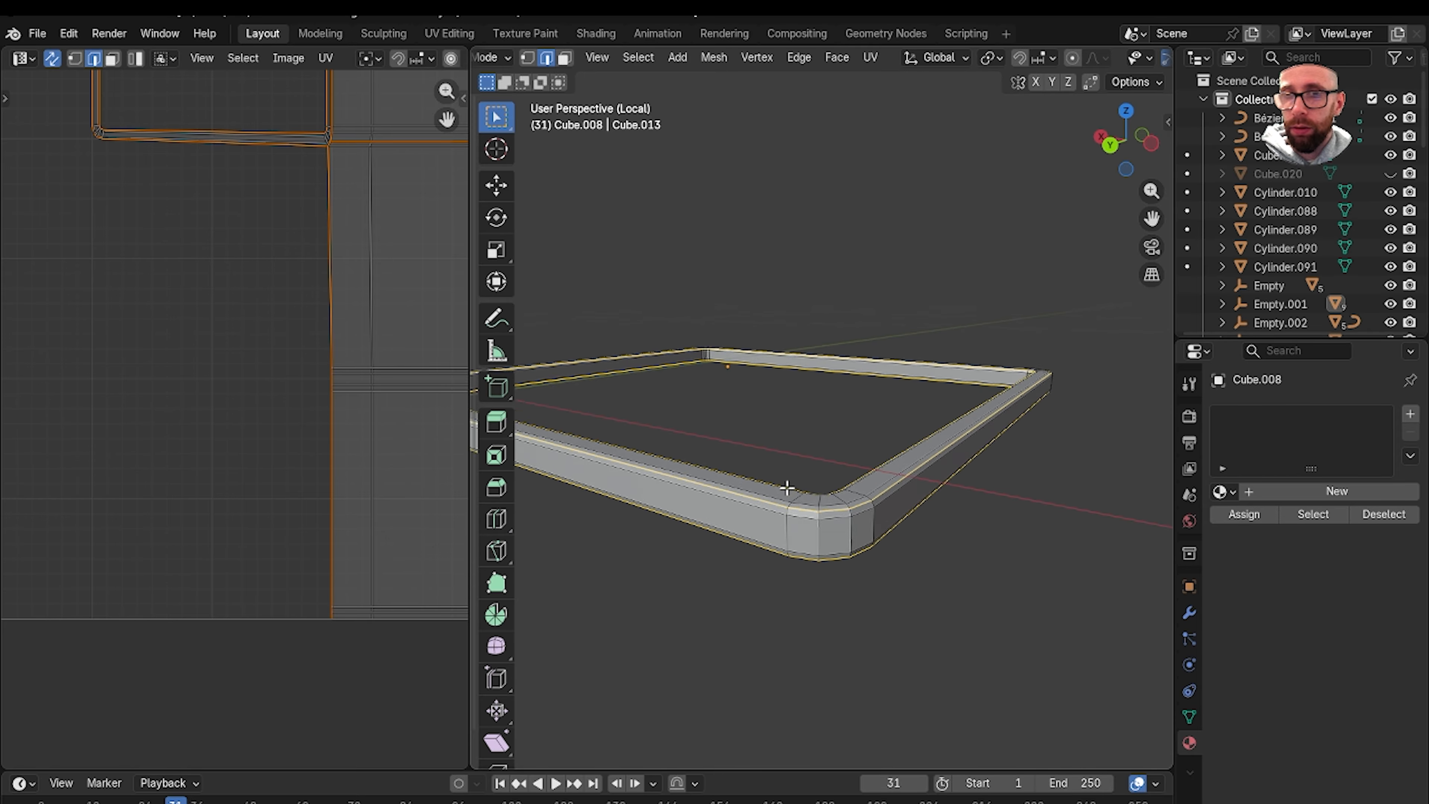
scroll(787, 487, up, 2)
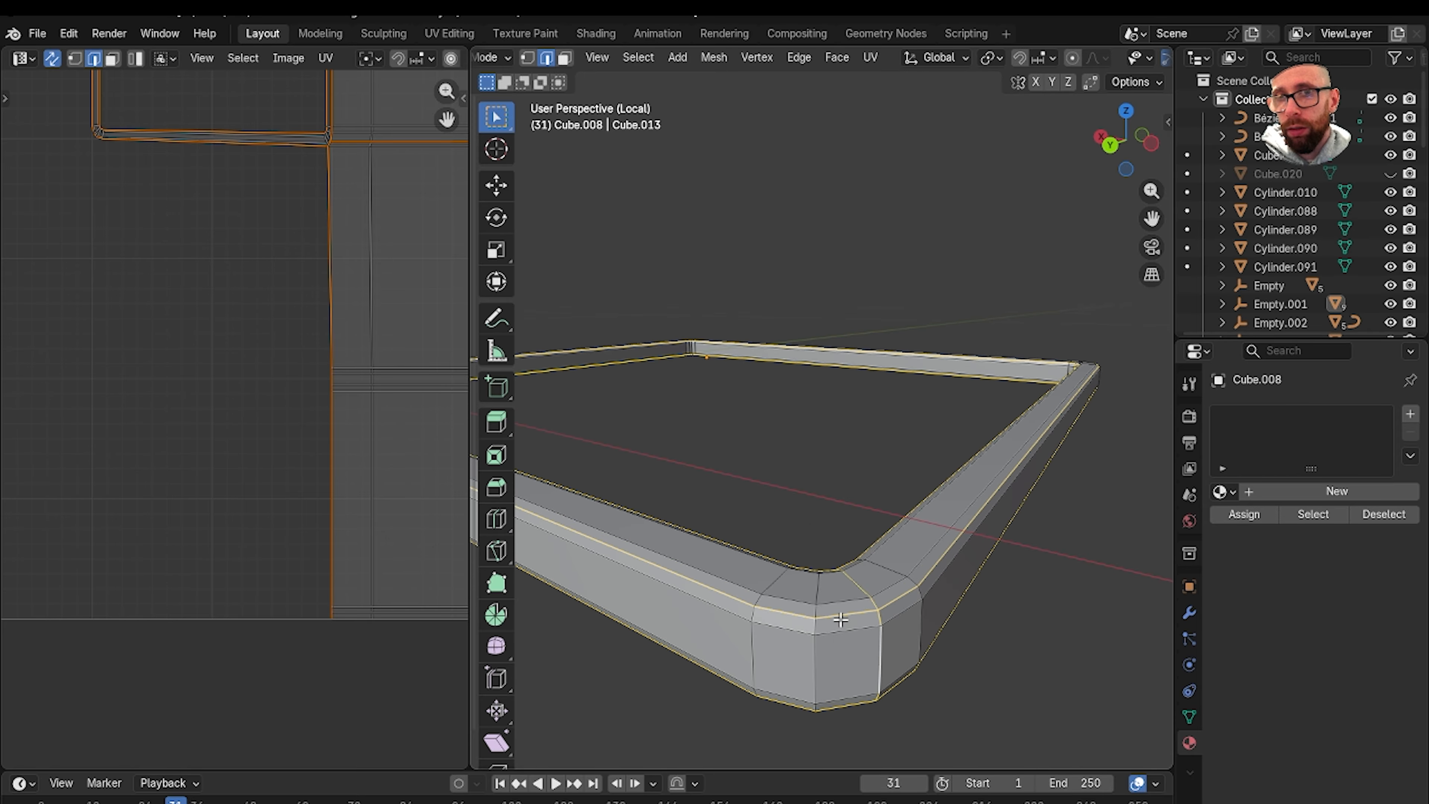
scroll(841, 619, up, 2)
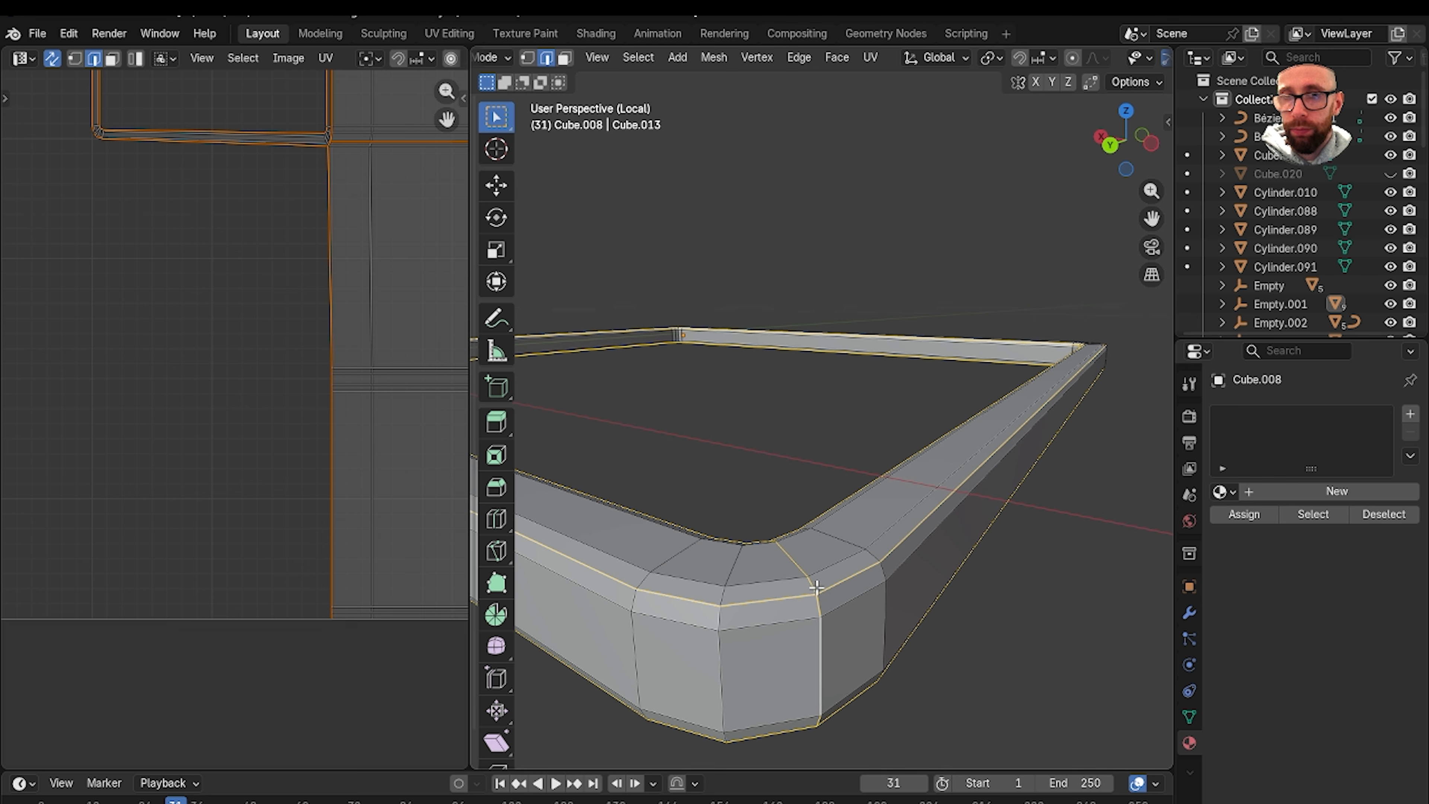
middle_drag(765, 561, 1046, 597)
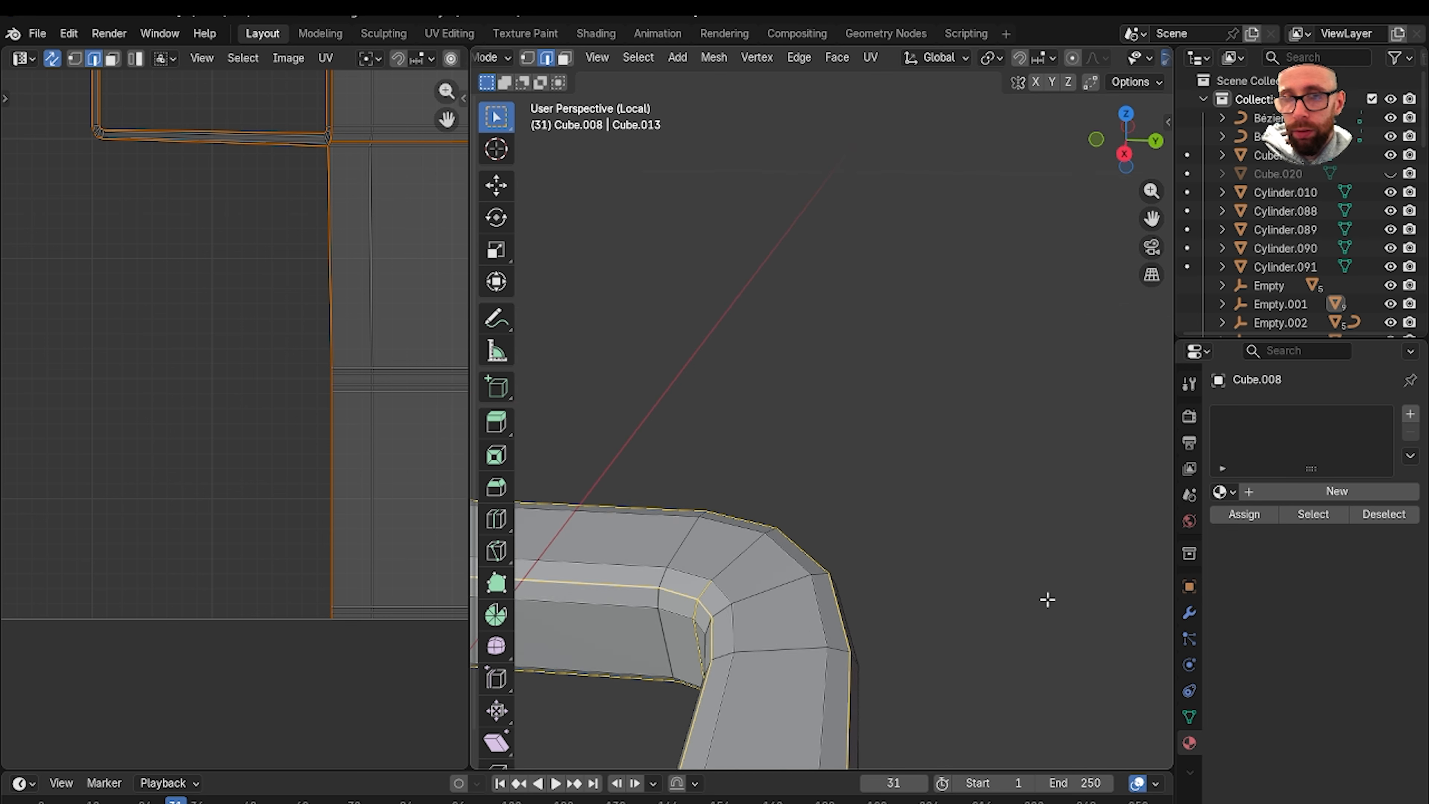
middle_drag(787, 599, 809, 512)
scroll(808, 512, up, 2)
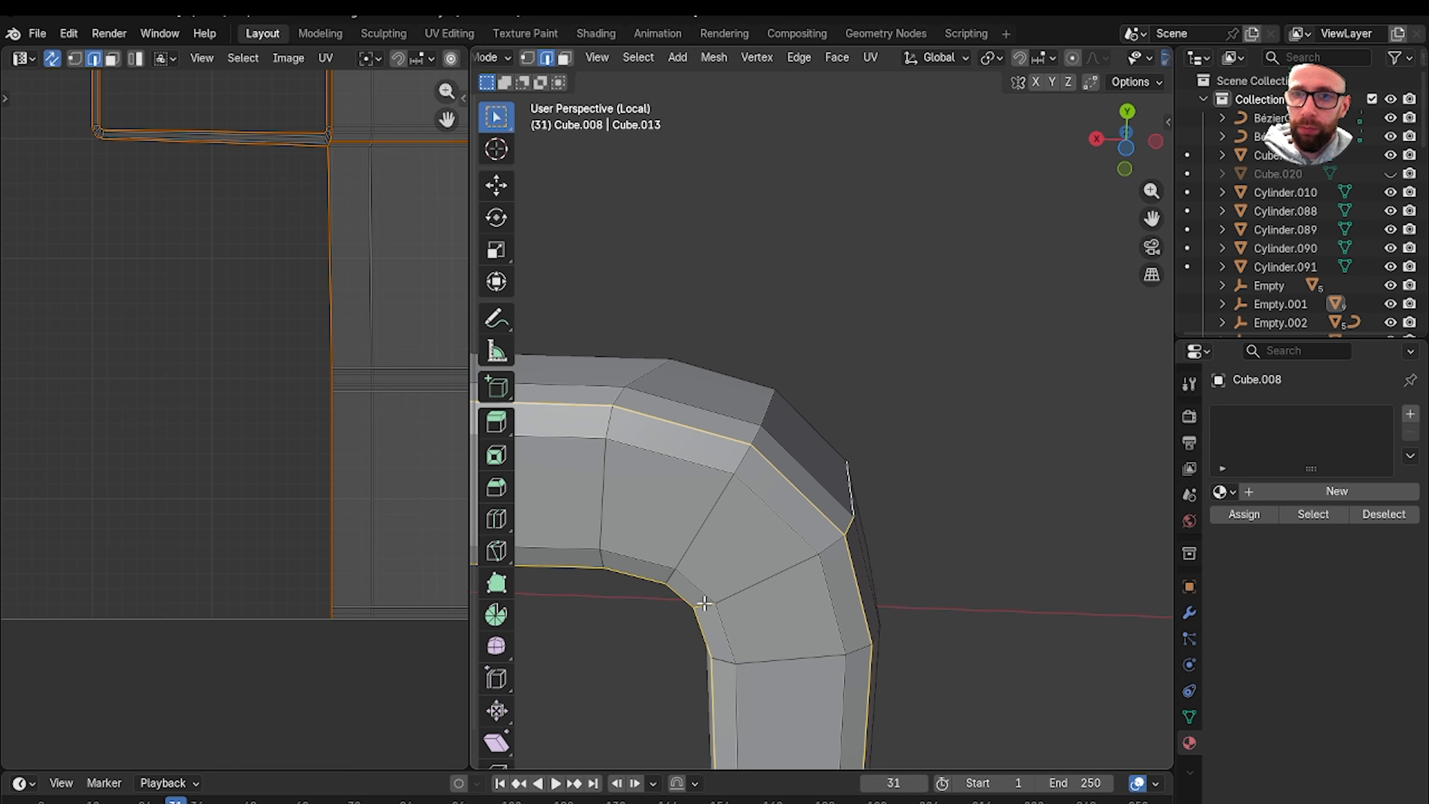
Add the cross-section edges through the middle of the seat frame's third rounded corner to the selection.
scroll(707, 602, down, 5)
shift+middle_drag(682, 485, 1087, 524)
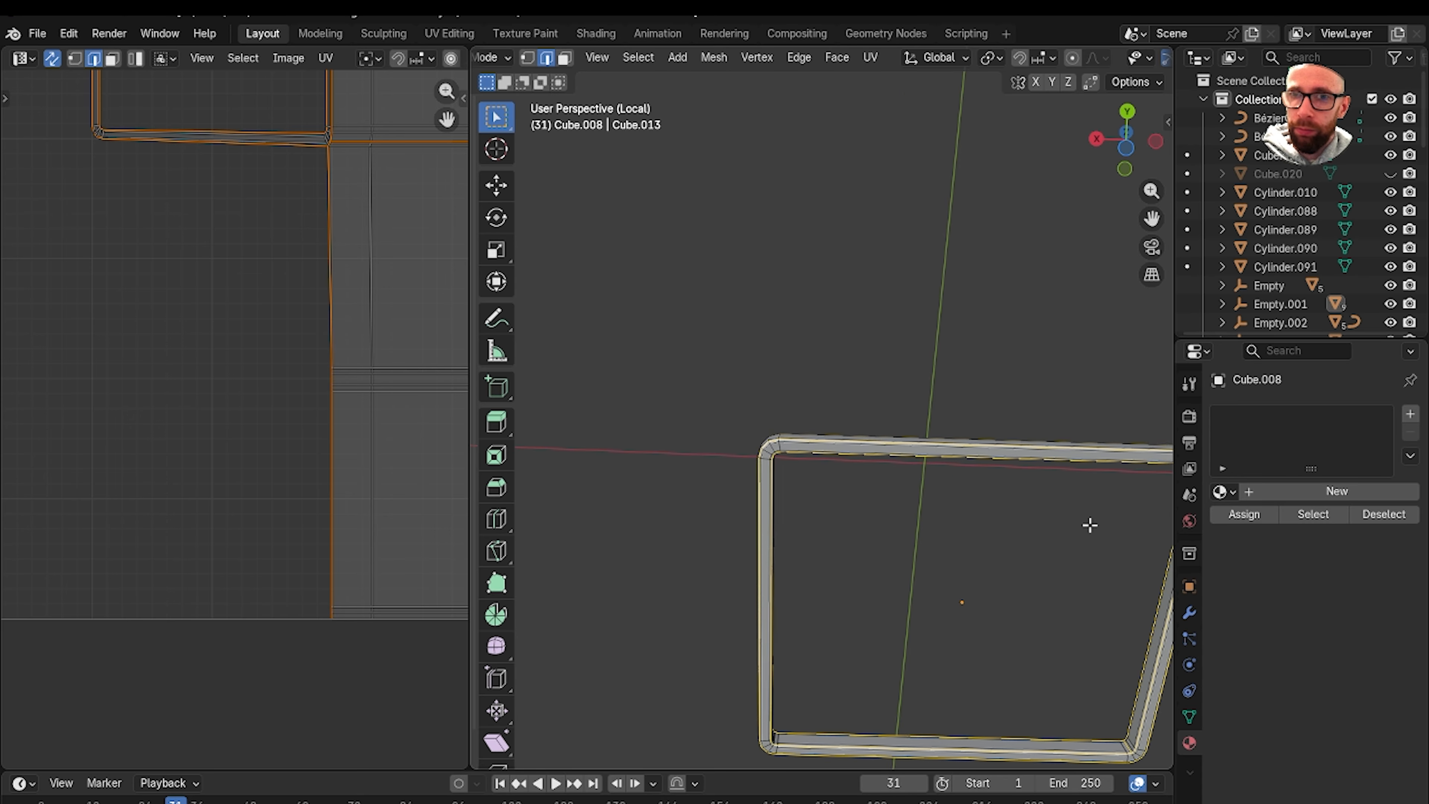
scroll(821, 488, up, 2)
scroll(821, 487, up, 5)
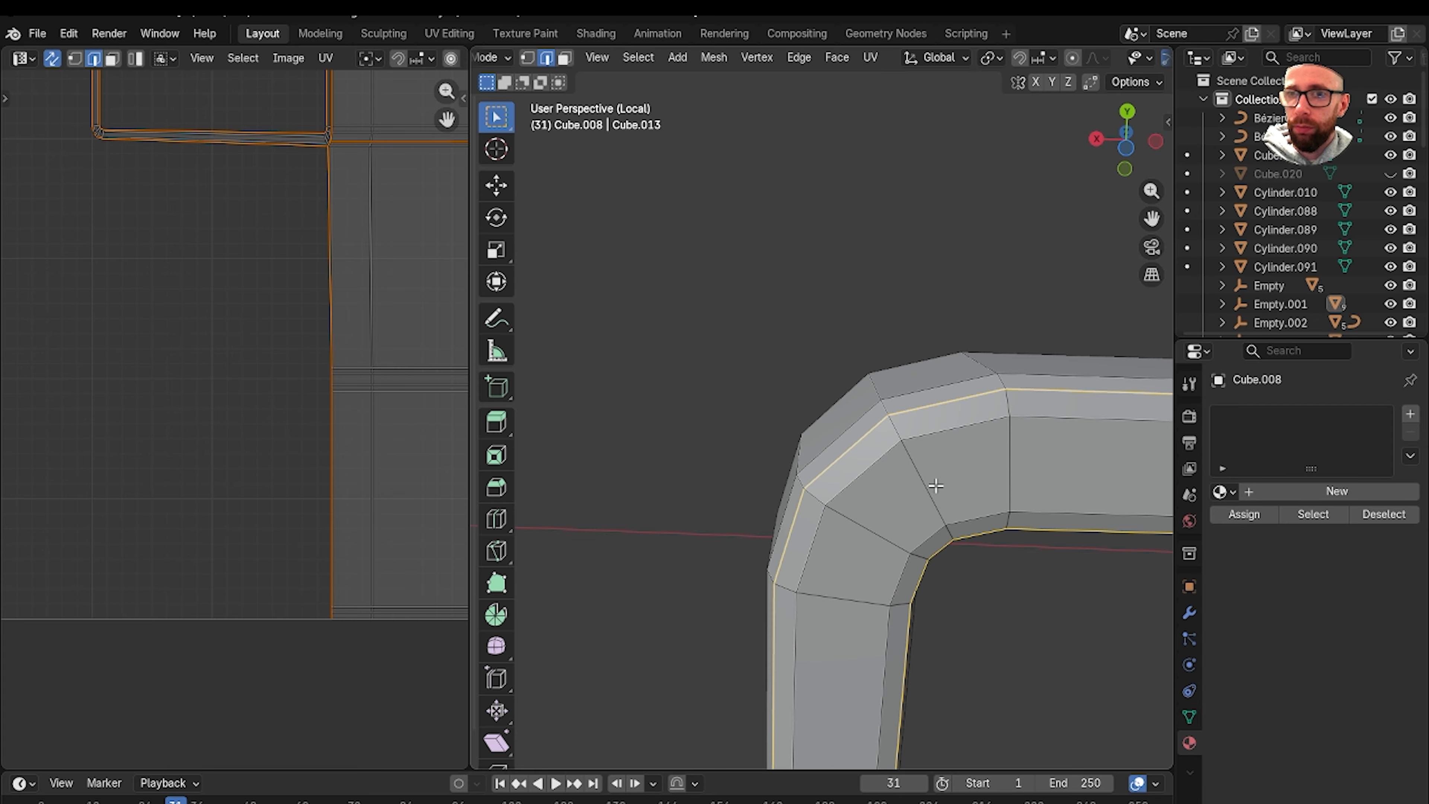
middle_drag(968, 516, 876, 491)
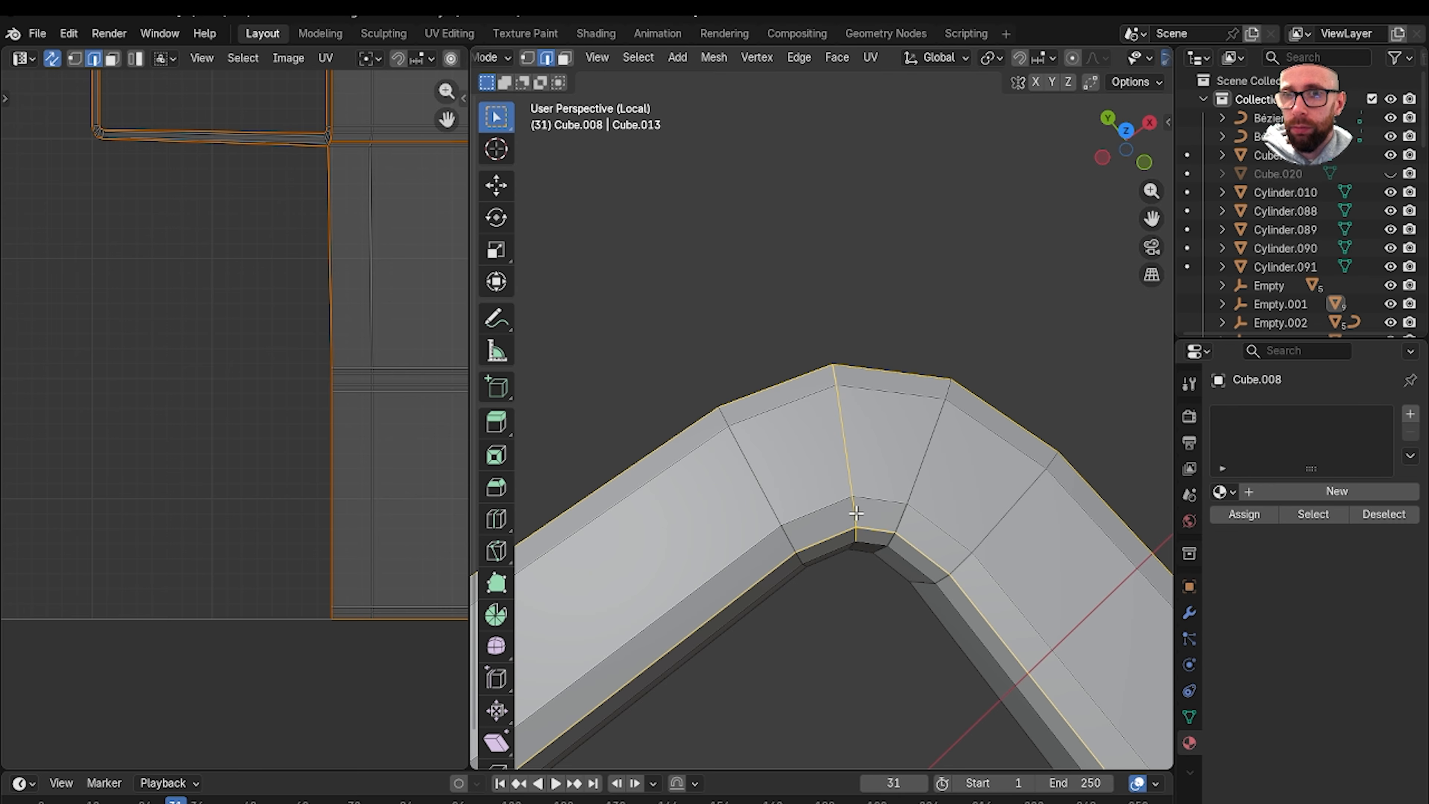
middle_drag(837, 385, 847, 431)
scroll(826, 511, down, 6)
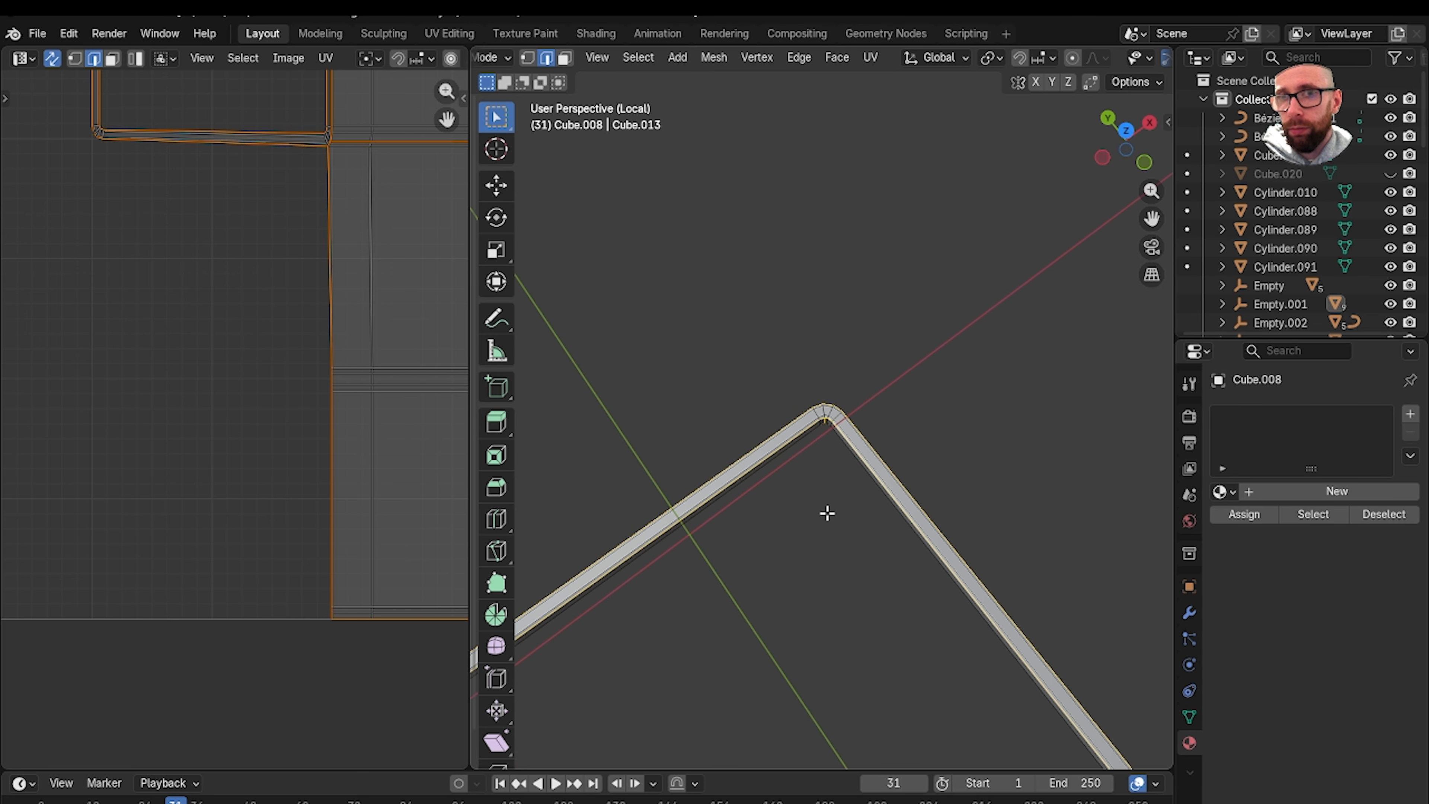
Add the cross-section edges at the seat frame's last corner and mark all the selected edges as seams.
middle_drag(826, 511, 743, 221)
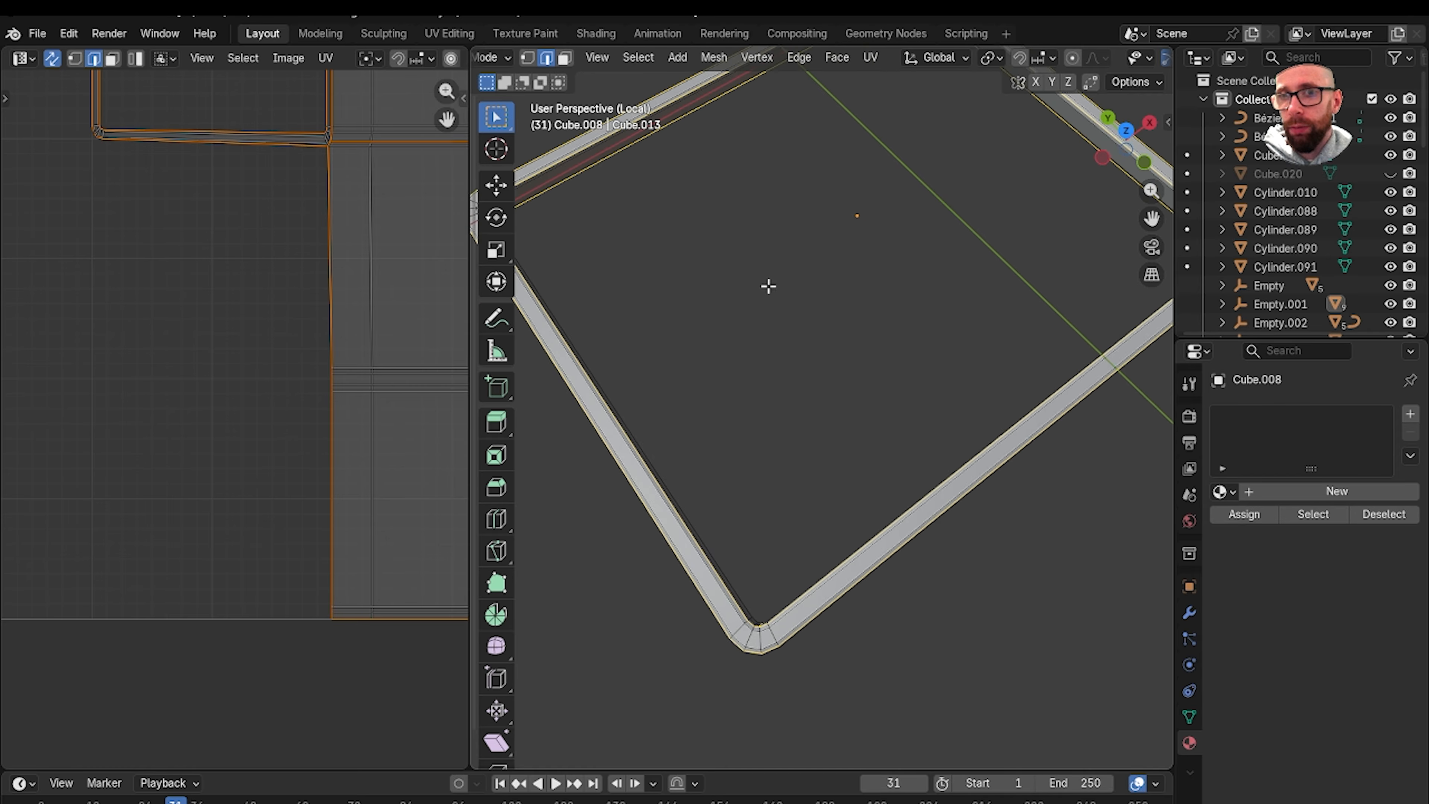
scroll(852, 472, up, 12)
shift+middle_drag(782, 647, 902, 441)
scroll(912, 492, up, 5)
middle_drag(912, 497, 904, 517)
middle_drag(869, 460, 896, 493)
scroll(889, 493, up, 3)
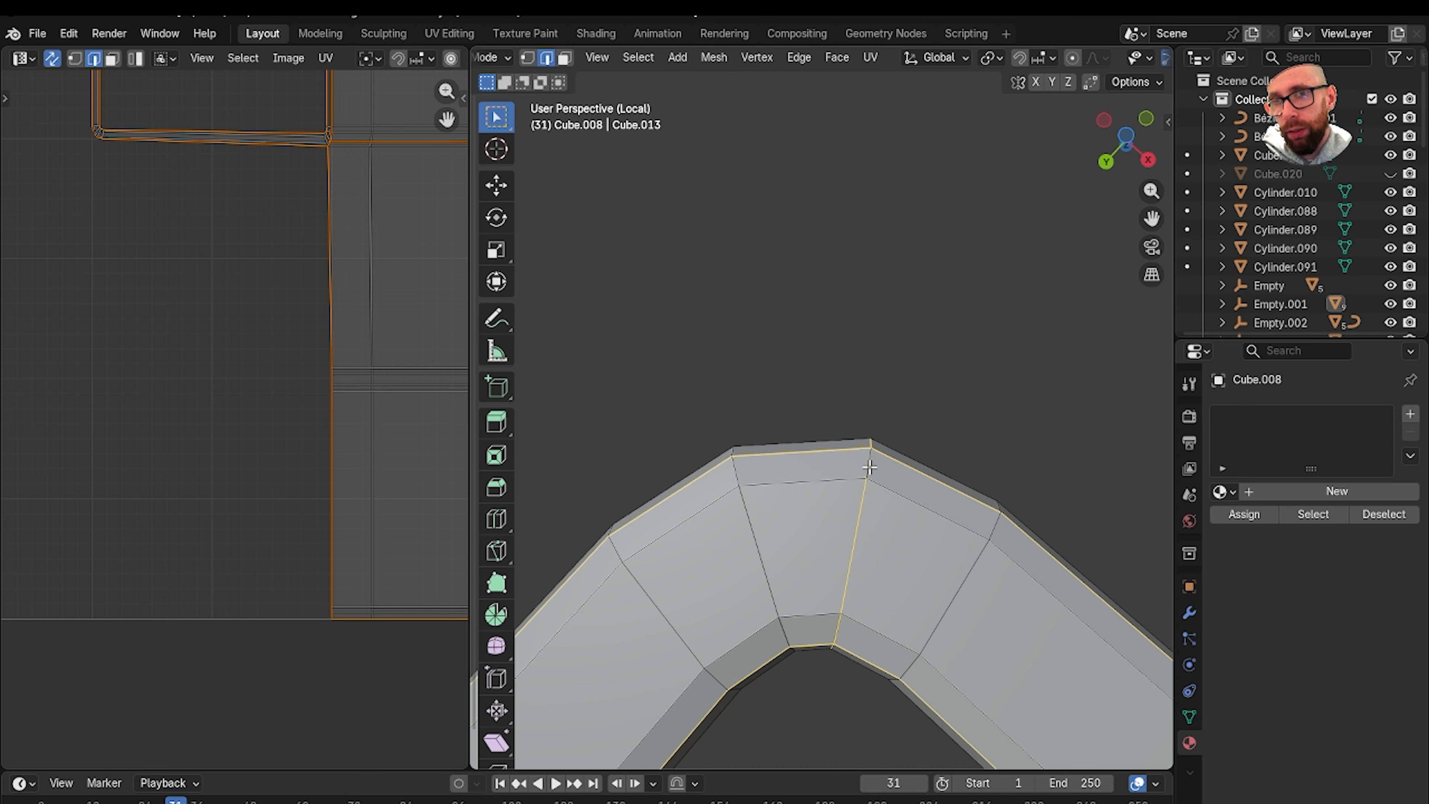
key(ctrl+e)
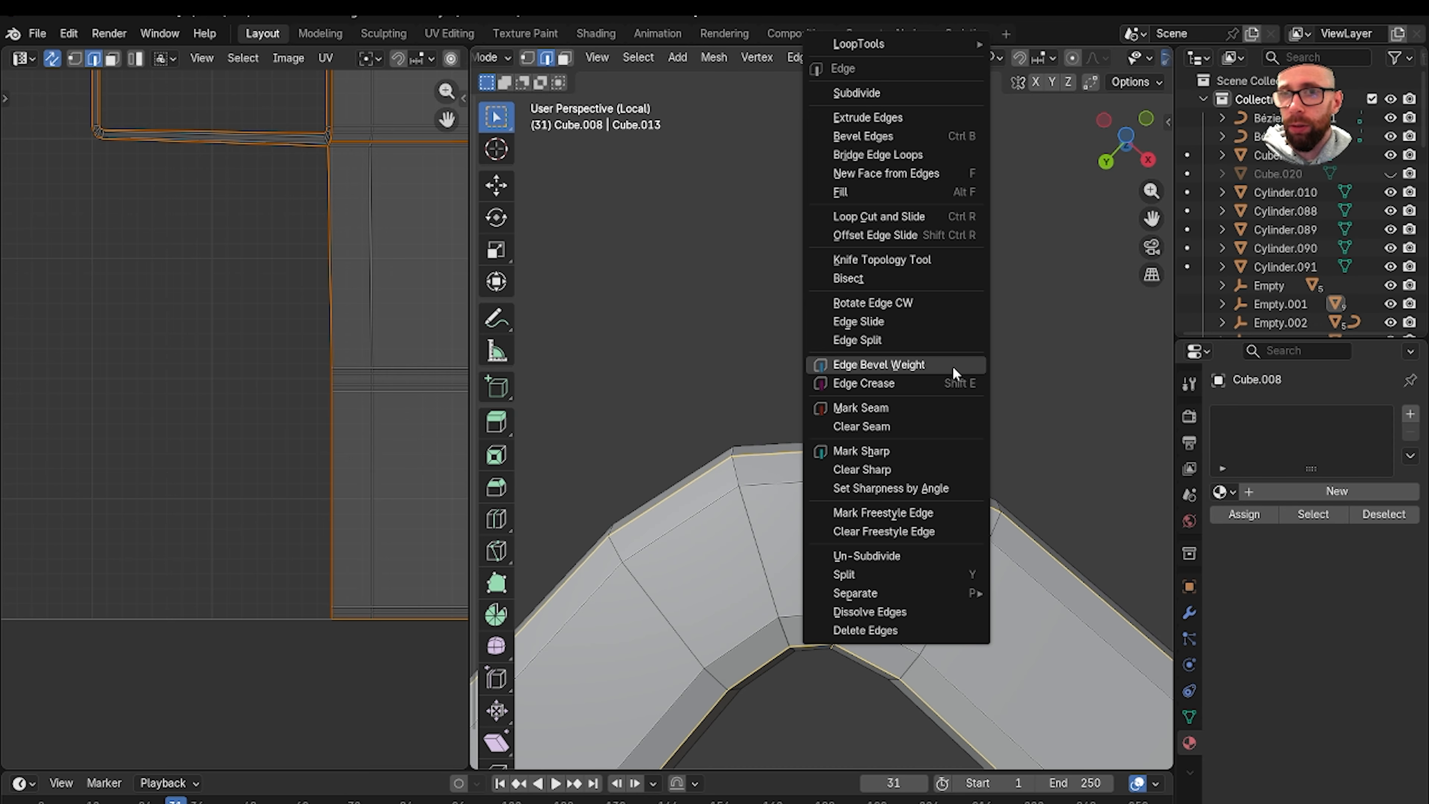
click(934, 409)
Unwrap the whole seat frame with the Minimum Stretch method and check its UV islands.
scroll(917, 383, down, 2)
middle_drag(905, 358, 672, 440)
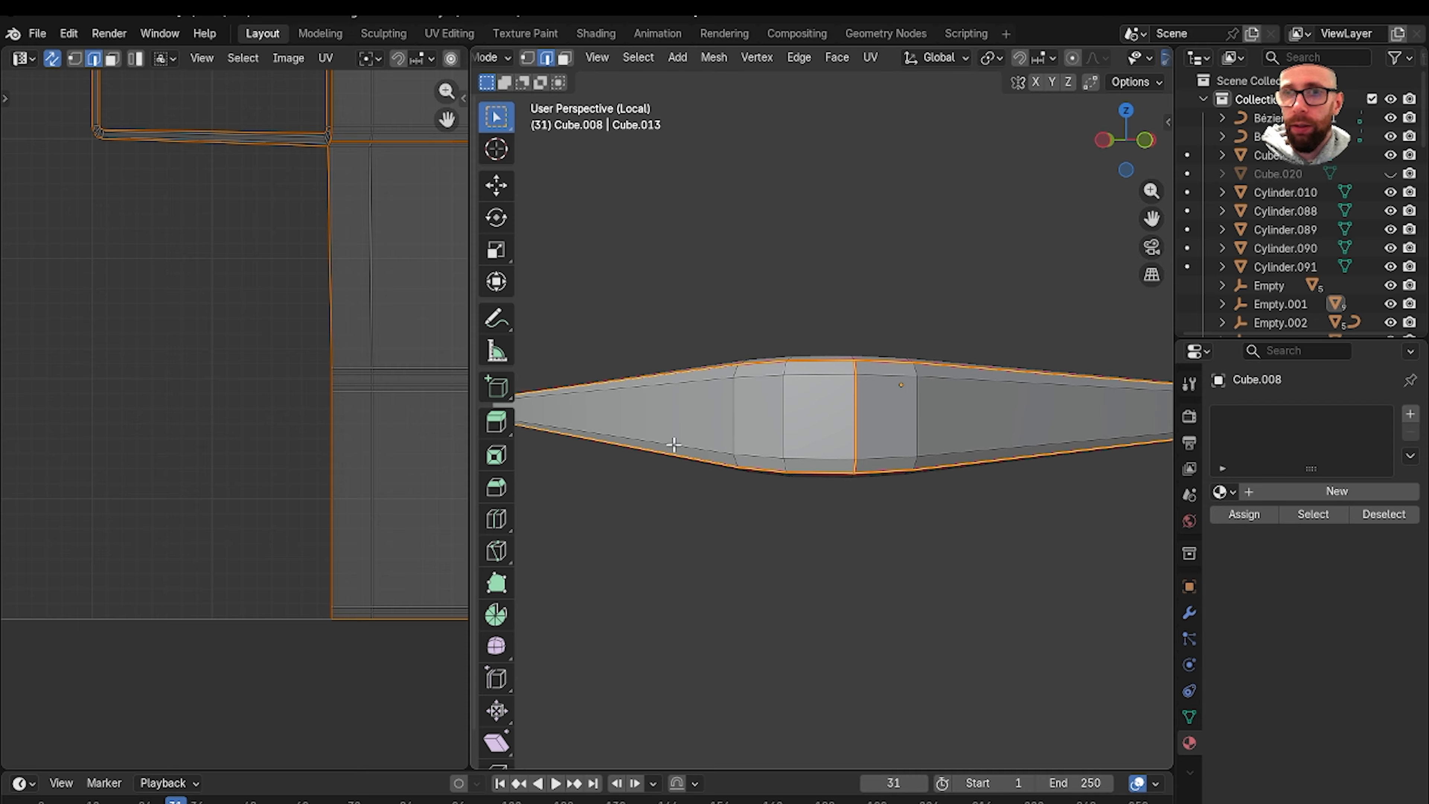
scroll(297, 402, down, 5)
key(3)
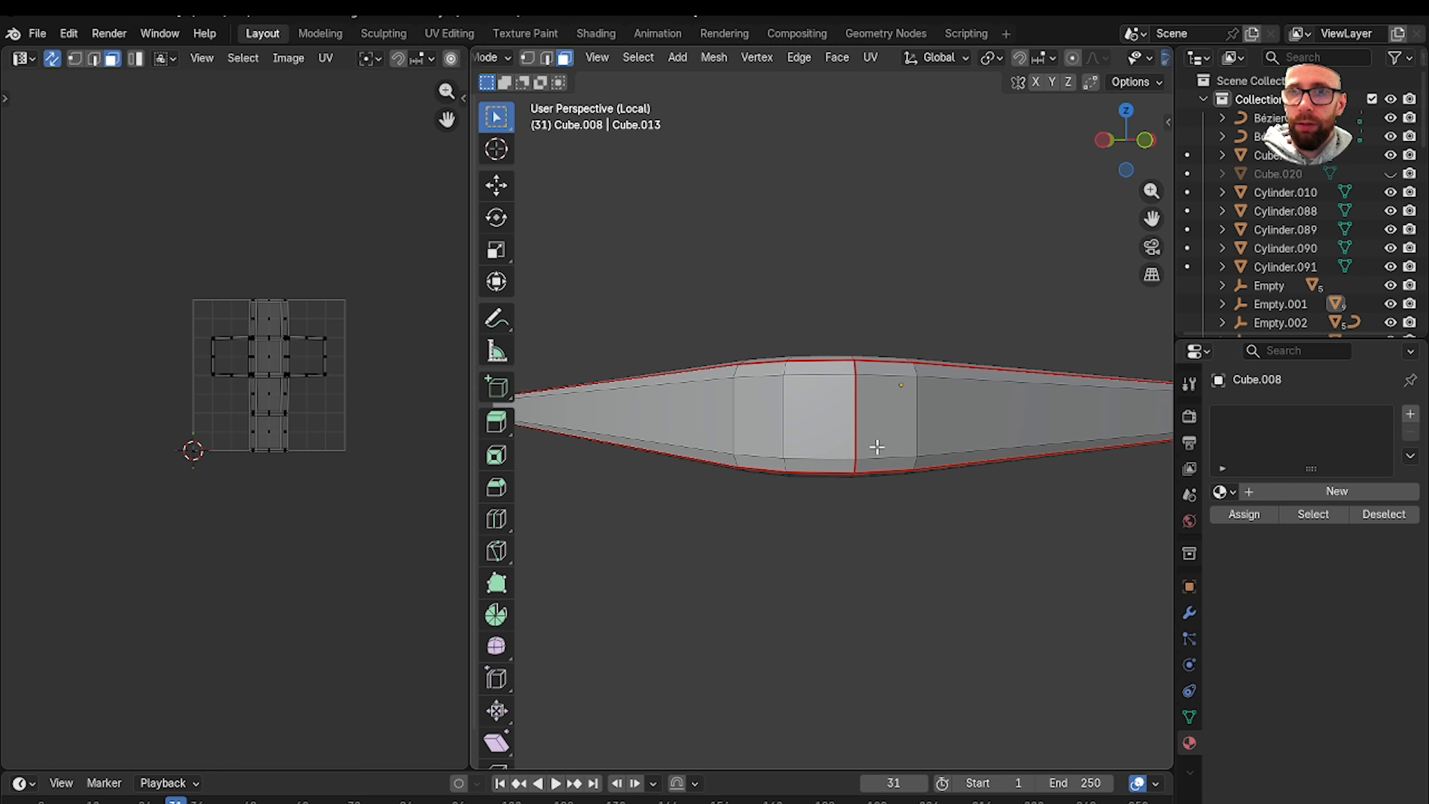
key(a)
key(u)
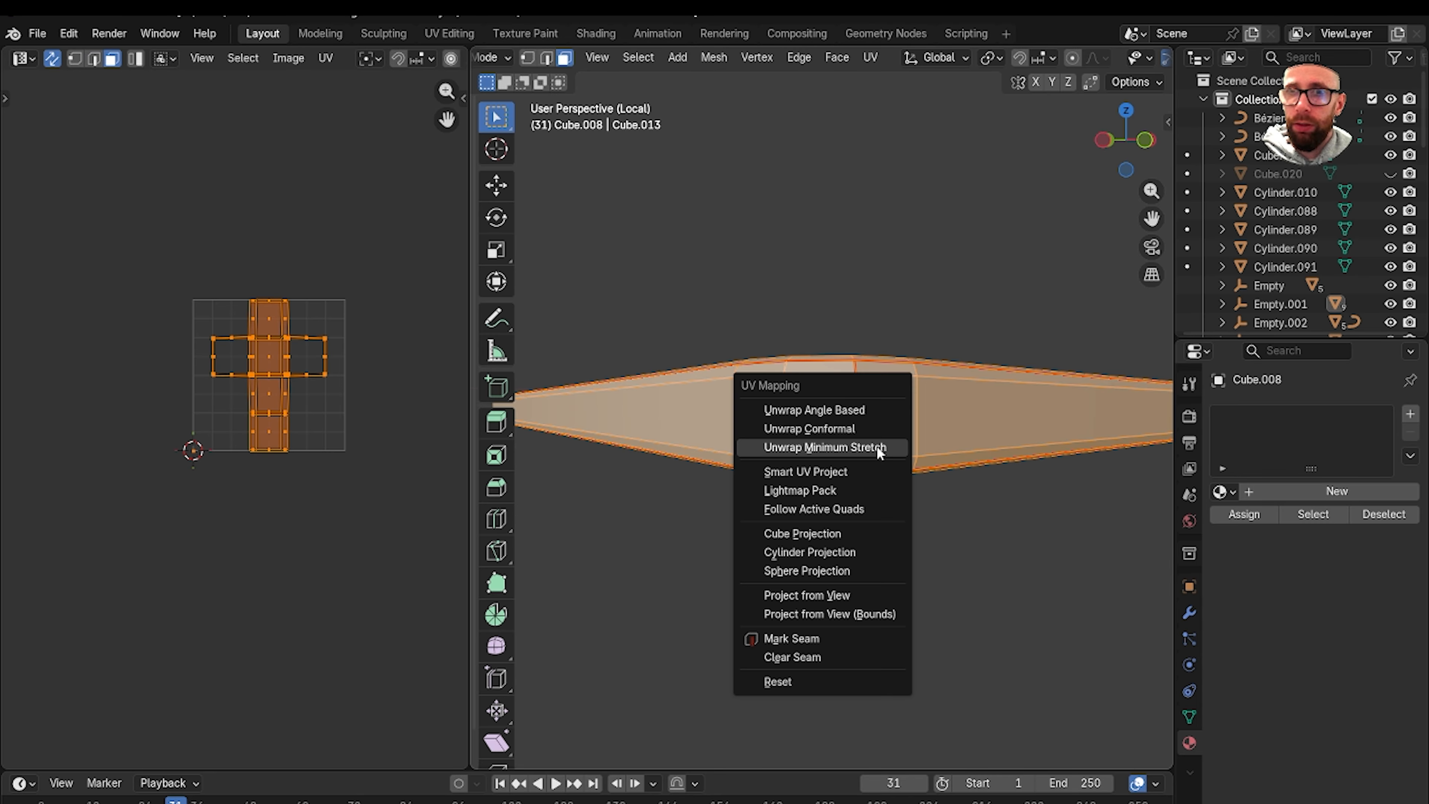
click(838, 451)
scroll(356, 419, up, 5)
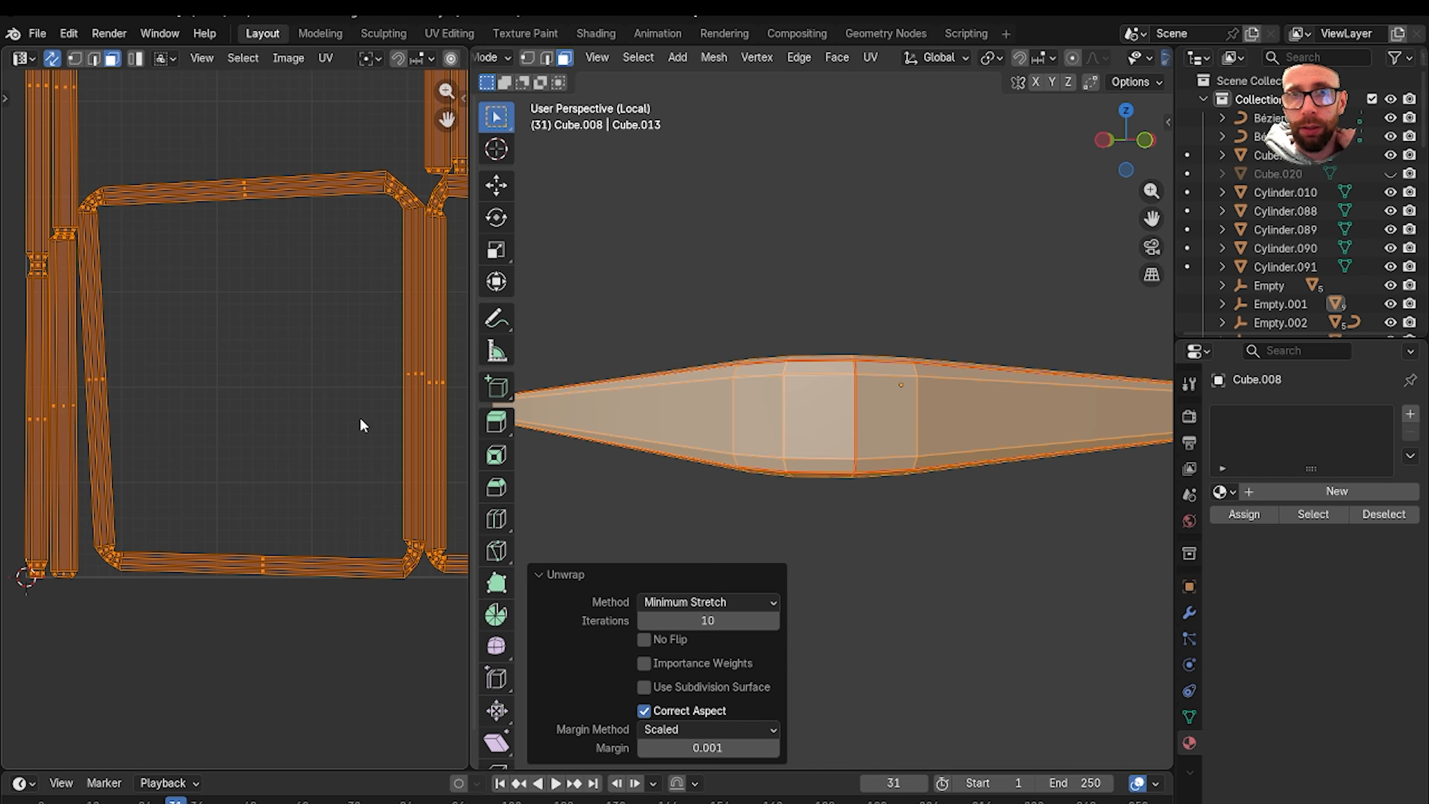
middle_drag(413, 332, 233, 364)
Return from the seat frame to the full scene, then isolate the flat seat panel and open its mesh for editing.
key(Tab)
middle_drag(882, 340, 927, 435)
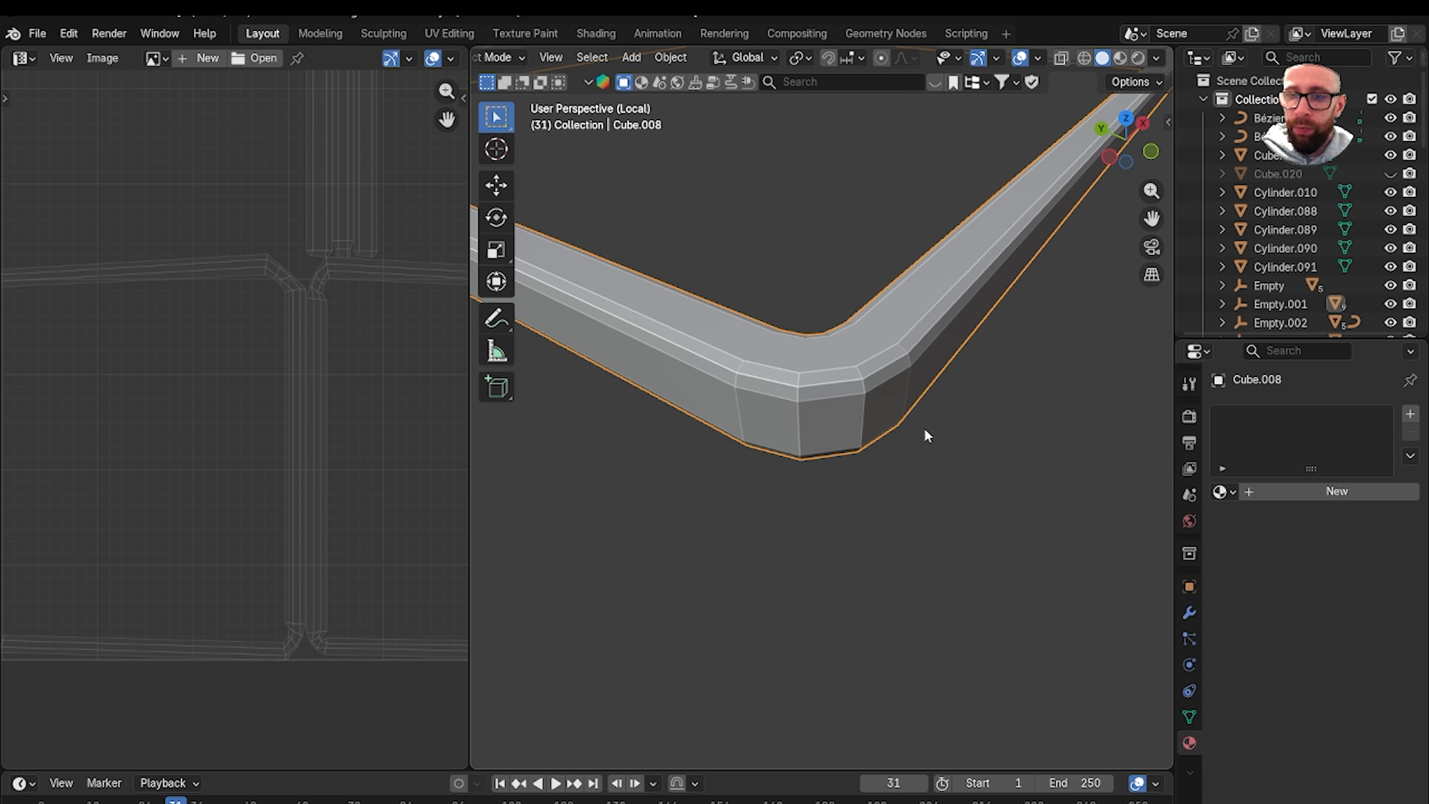
key(KP_Divide)
click(734, 450)
key(Tab)
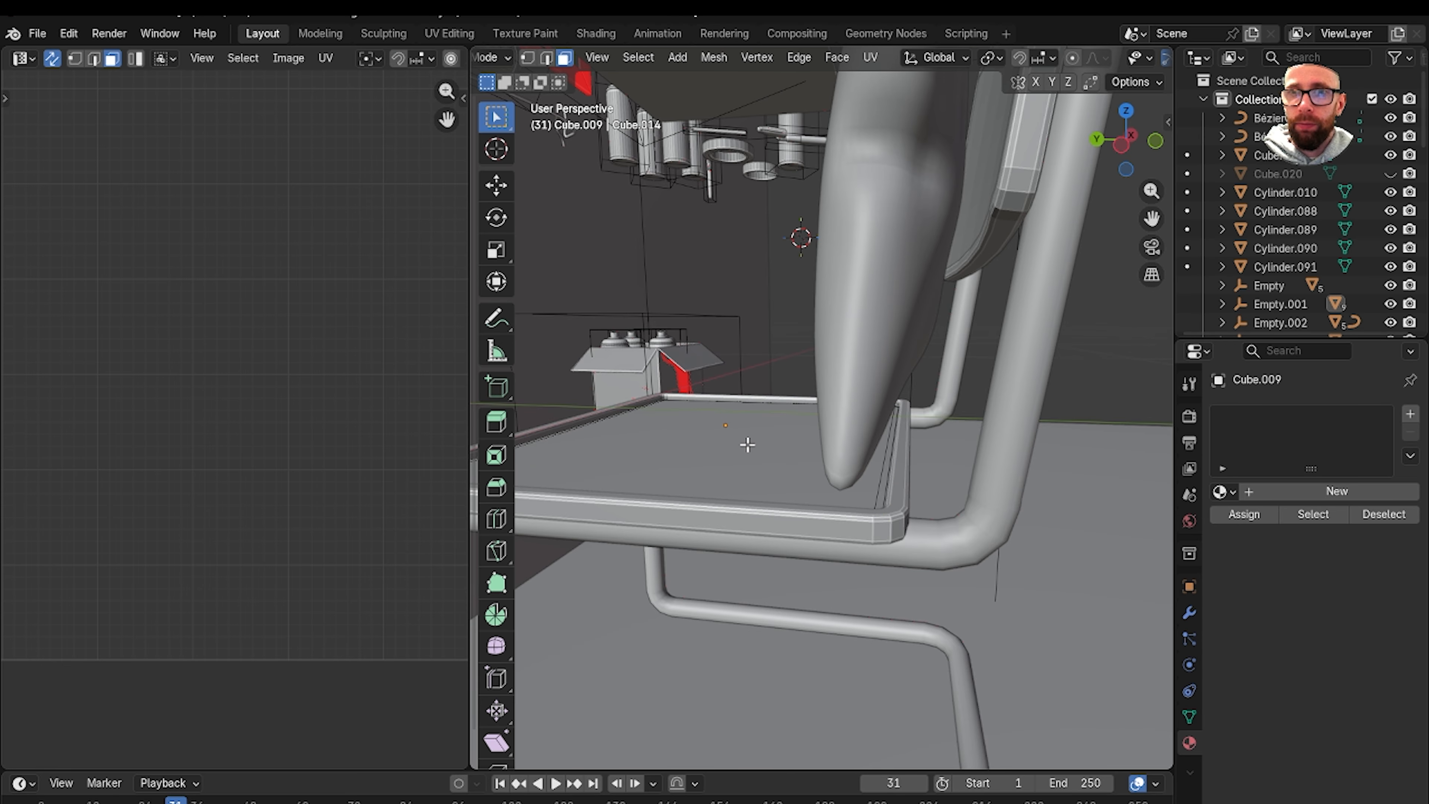
key(a)
key(KP_Divide)
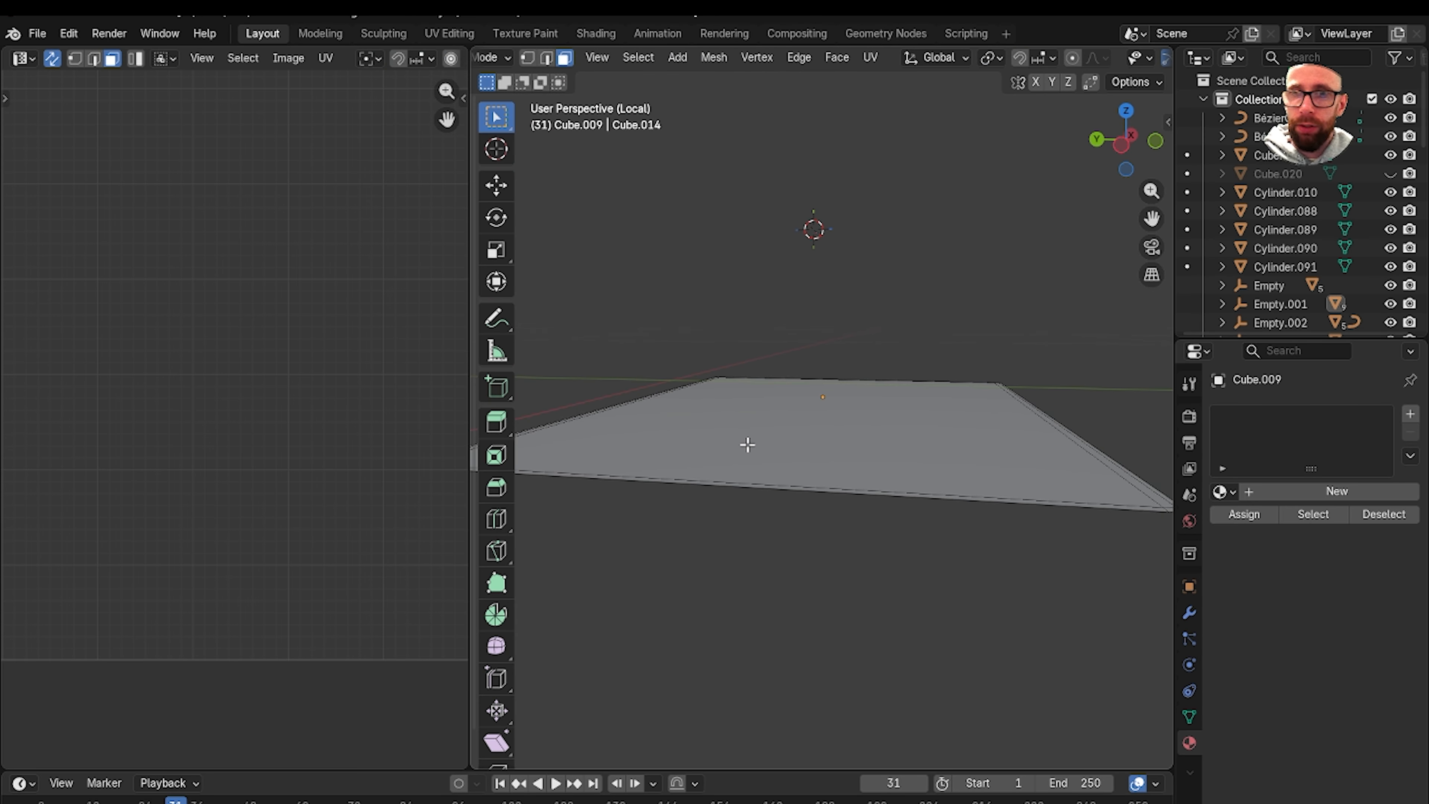
Unwrap all faces of the seat panel with the Minimum Stretch method and finish editing its mesh.
key(a)
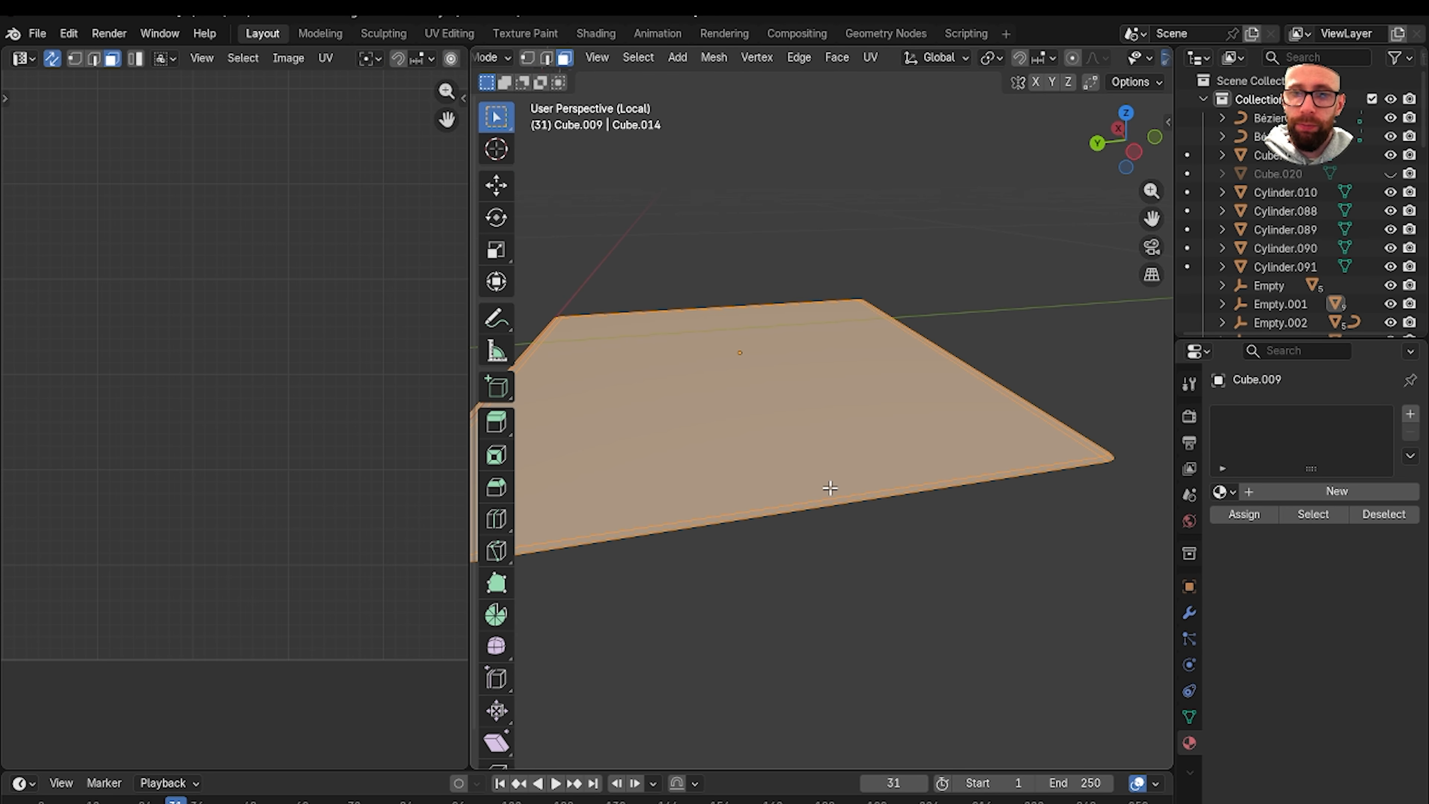
key(u)
click(829, 486)
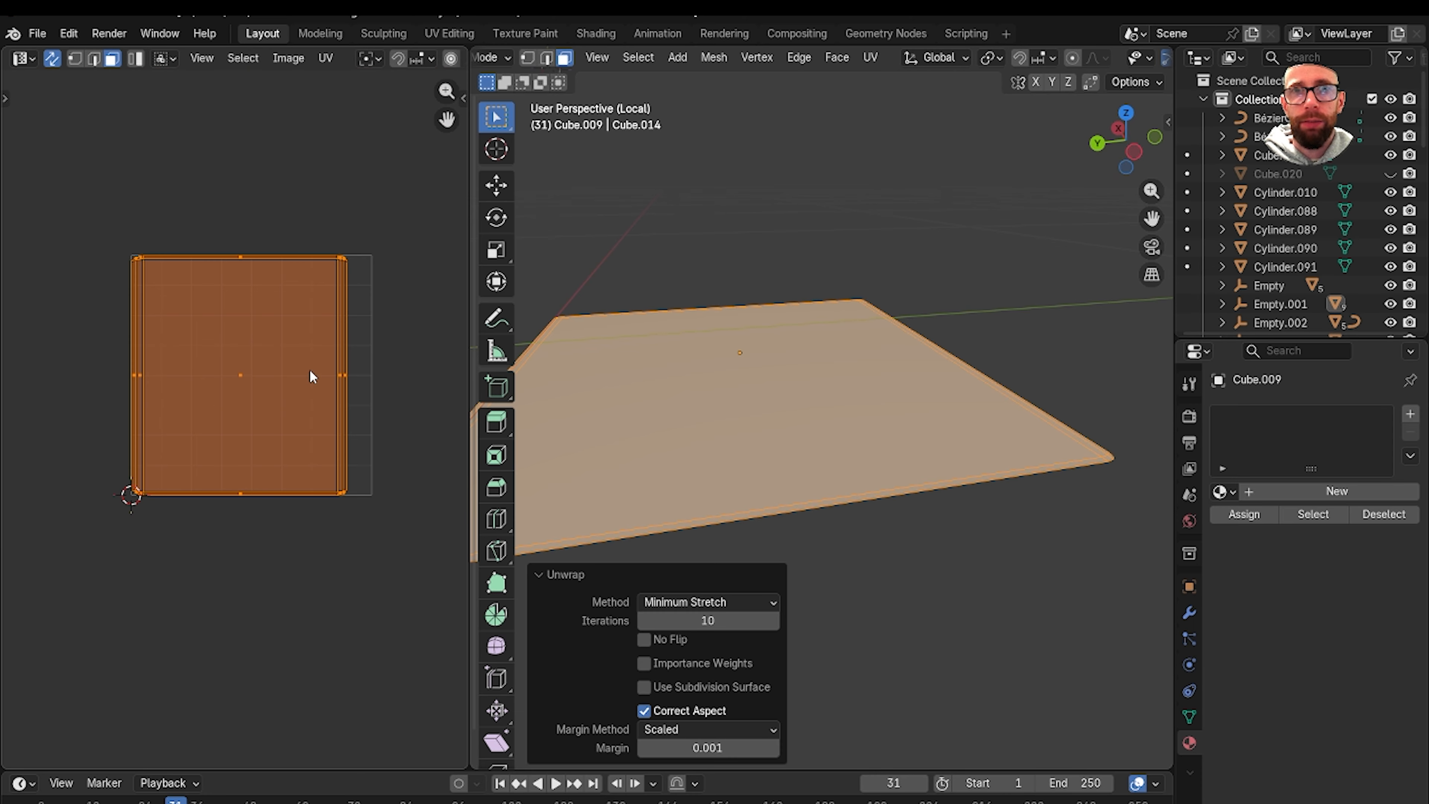
key(Tab)
middle_drag(902, 502, 869, 499)
key(Tab)
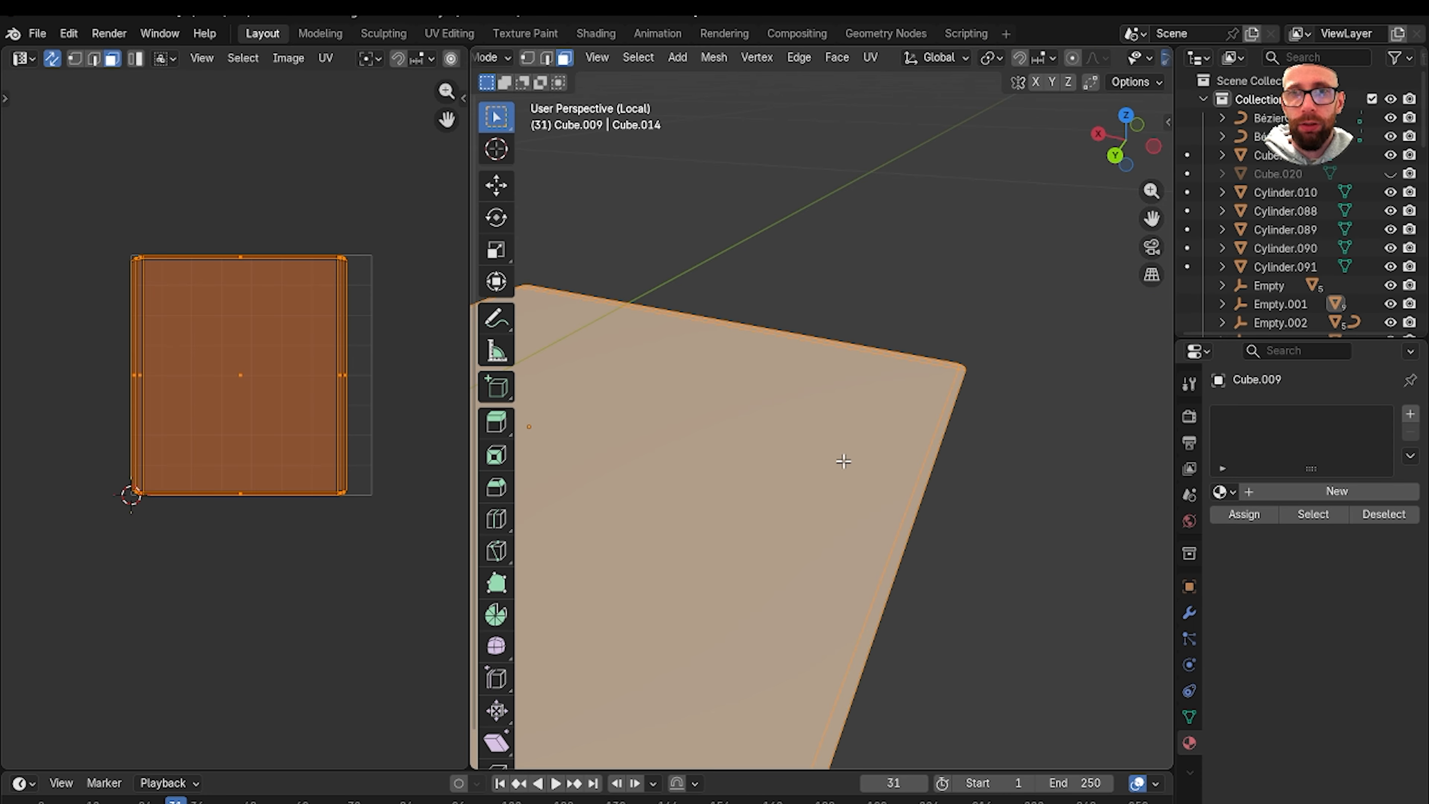
key(Tab)
Leave local view, then isolate the chair's rounded backrest frame and open its mesh for editing.
click(1050, 489)
key(KP_Divide)
middle_drag(1049, 490, 758, 288)
click(813, 355)
key(slash)
key(Tab)
In edge selection, pick the backrest frame's lengthwise outer and inner edge loops and begin the cross-section edges at one upper corner.
scroll(714, 433, up, 3)
scroll(860, 390, up, 5)
scroll(875, 373, up, 3)
key(2)
alt+click(917, 273)
middle_drag(682, 348, 907, 253)
middle_drag(931, 304, 920, 365)
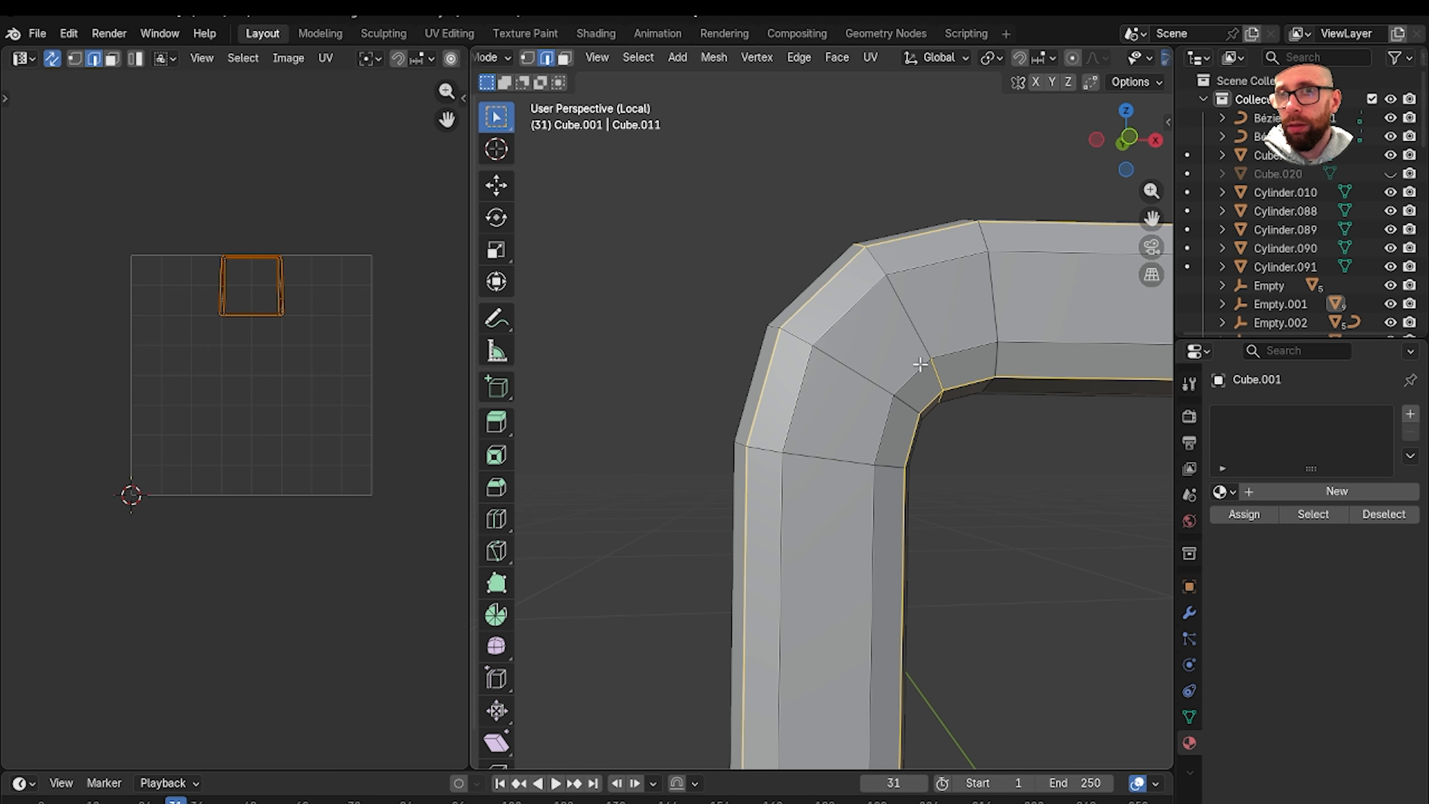
Add the cross-section edges around the backrest frame's other upper corner to the selection.
scroll(940, 370, down, 10)
scroll(909, 379, up, 4)
shift+middle_drag(1027, 370, 865, 327)
scroll(834, 409, up, 6)
scroll(803, 414, up, 1)
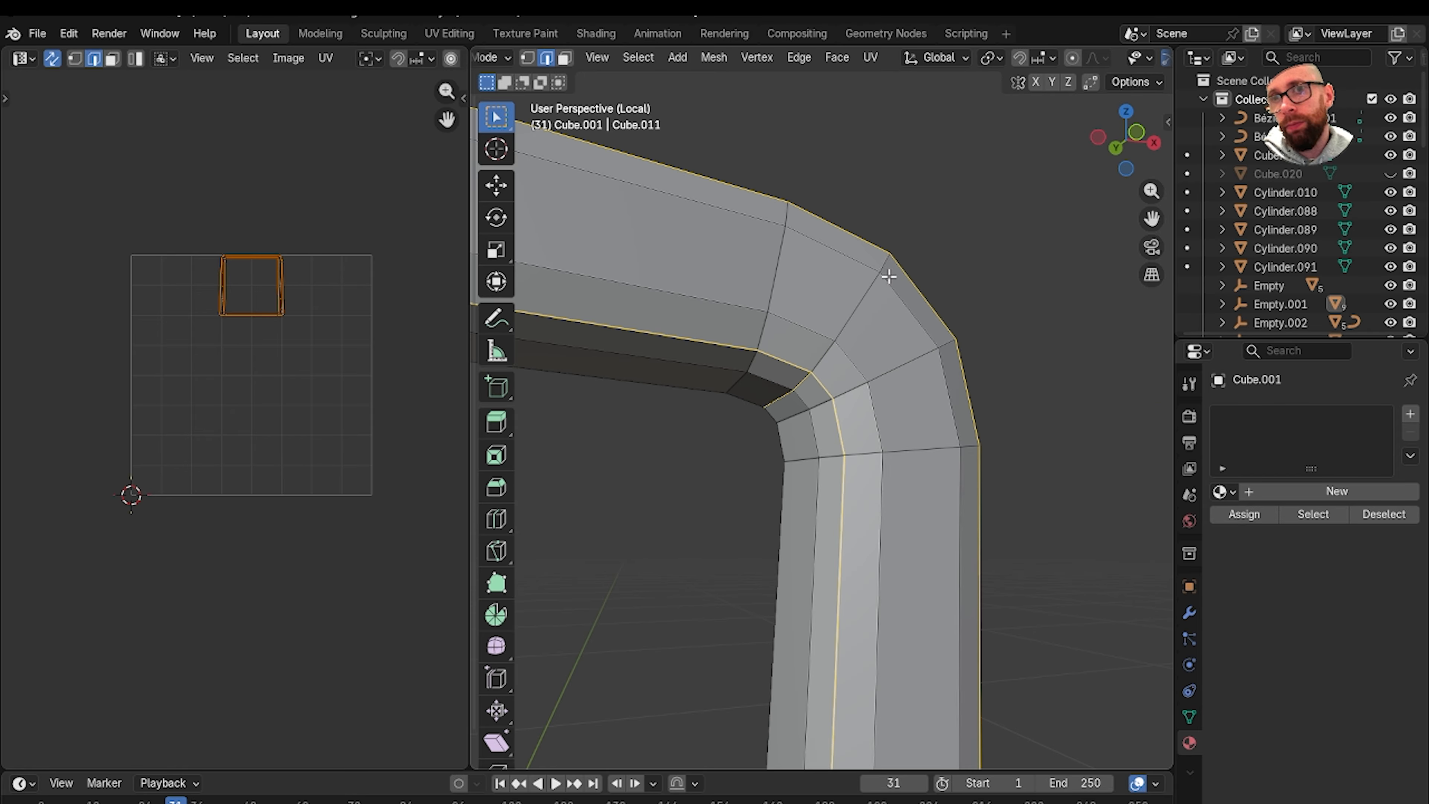
middle_drag(889, 277, 780, 285)
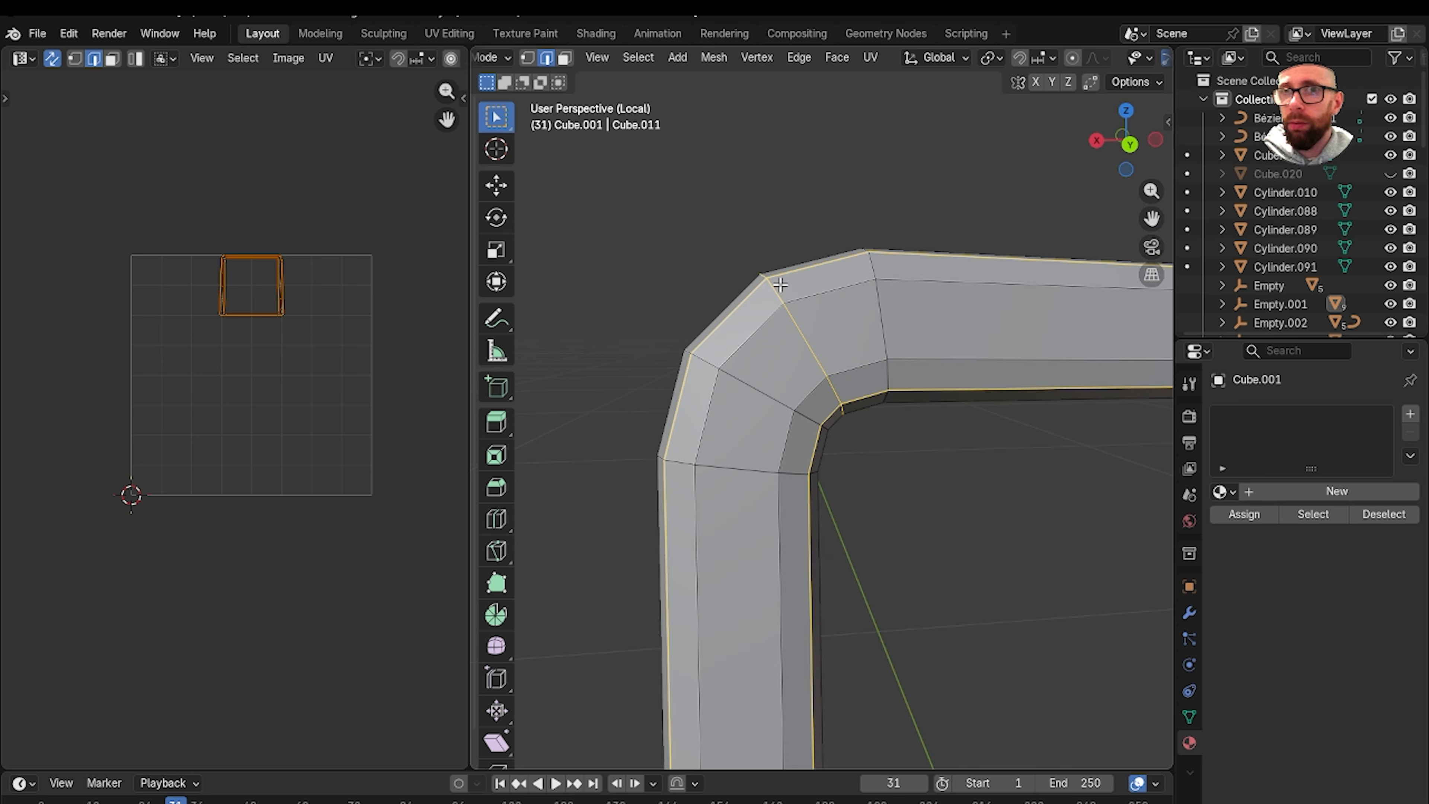
Drop the broad-face edge at the upper corner and add the short cross-section edges at one lower corner of the backrest frame.
scroll(838, 380, down, 2)
scroll(858, 385, up, 1)
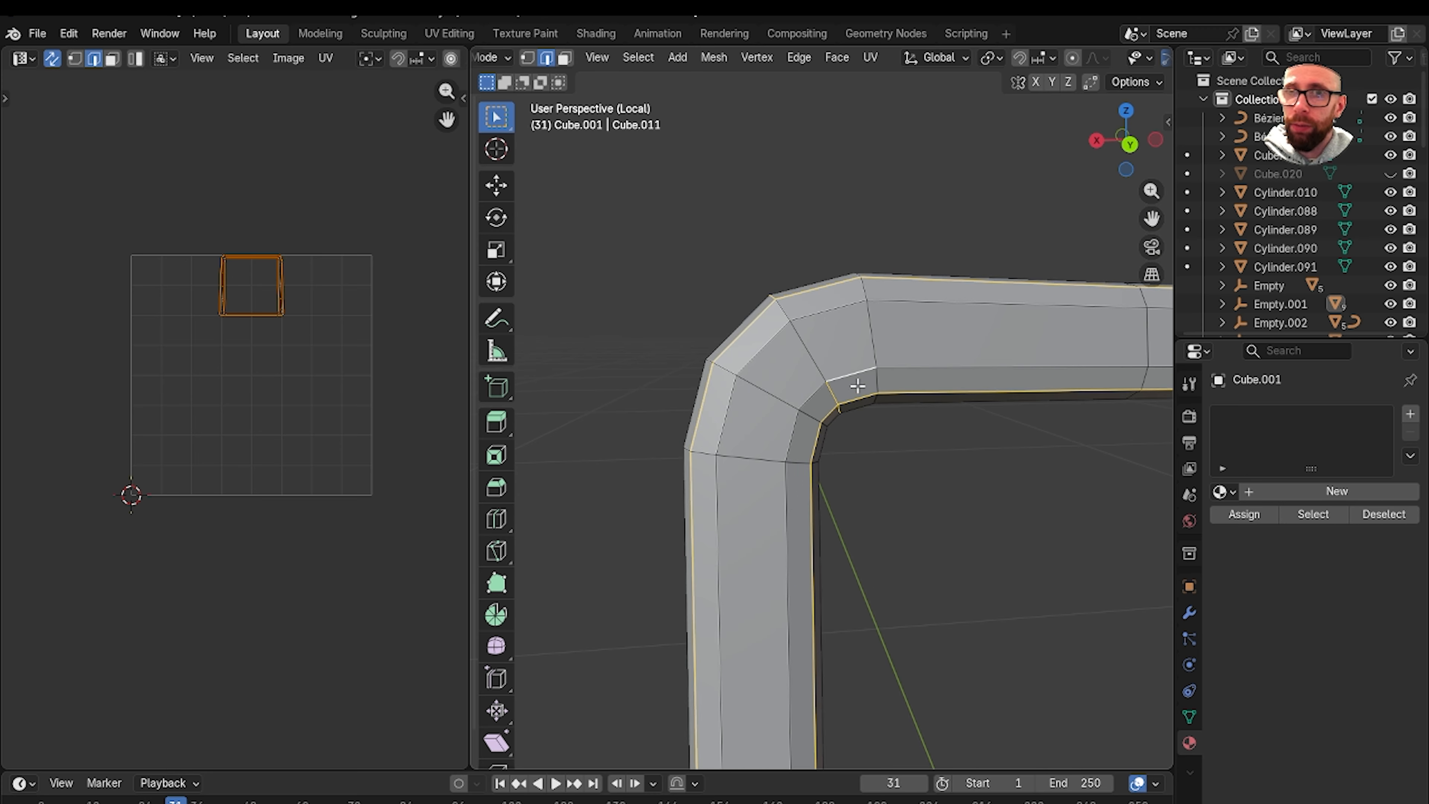
scroll(830, 385, down, 6)
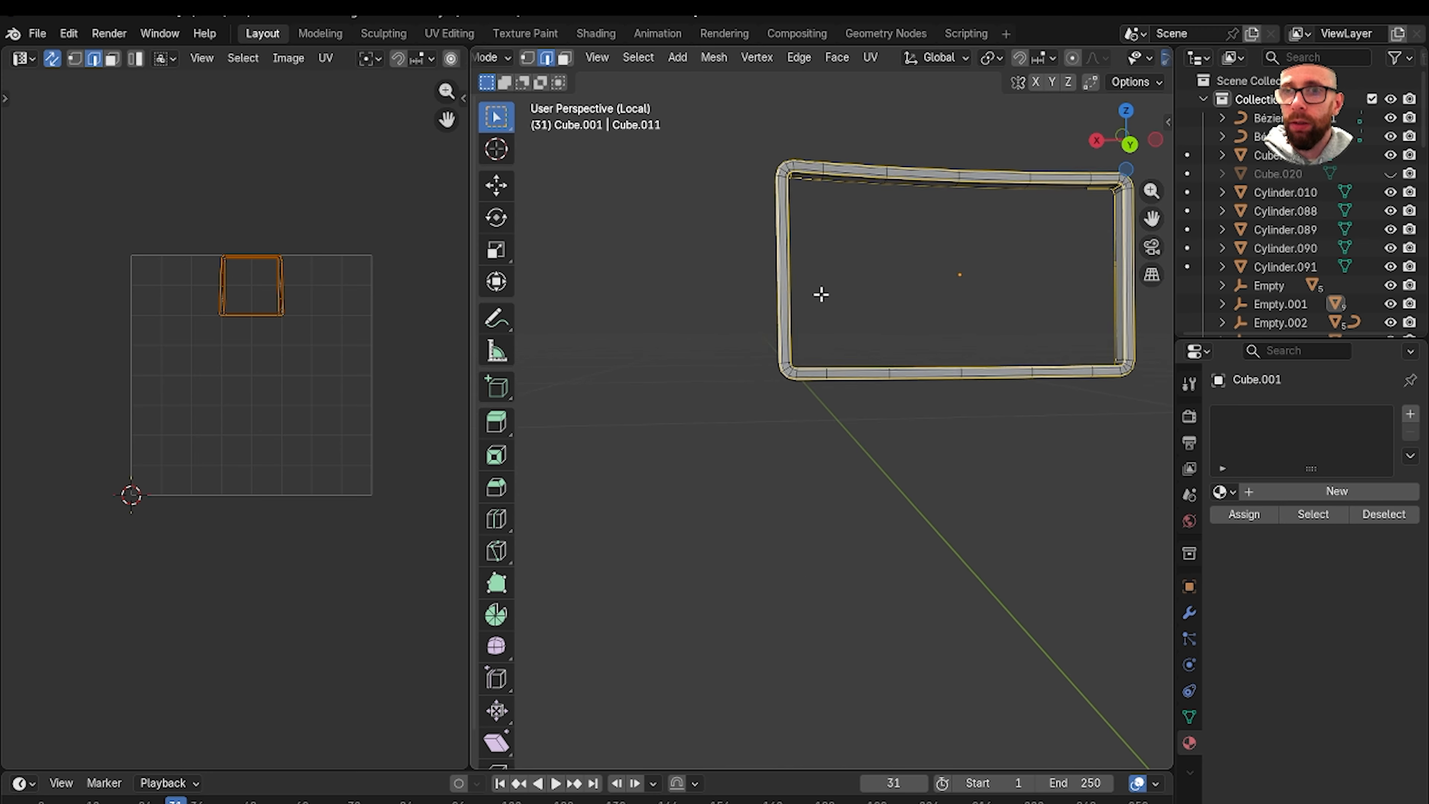
scroll(775, 306, up, 5)
scroll(776, 305, up, 4)
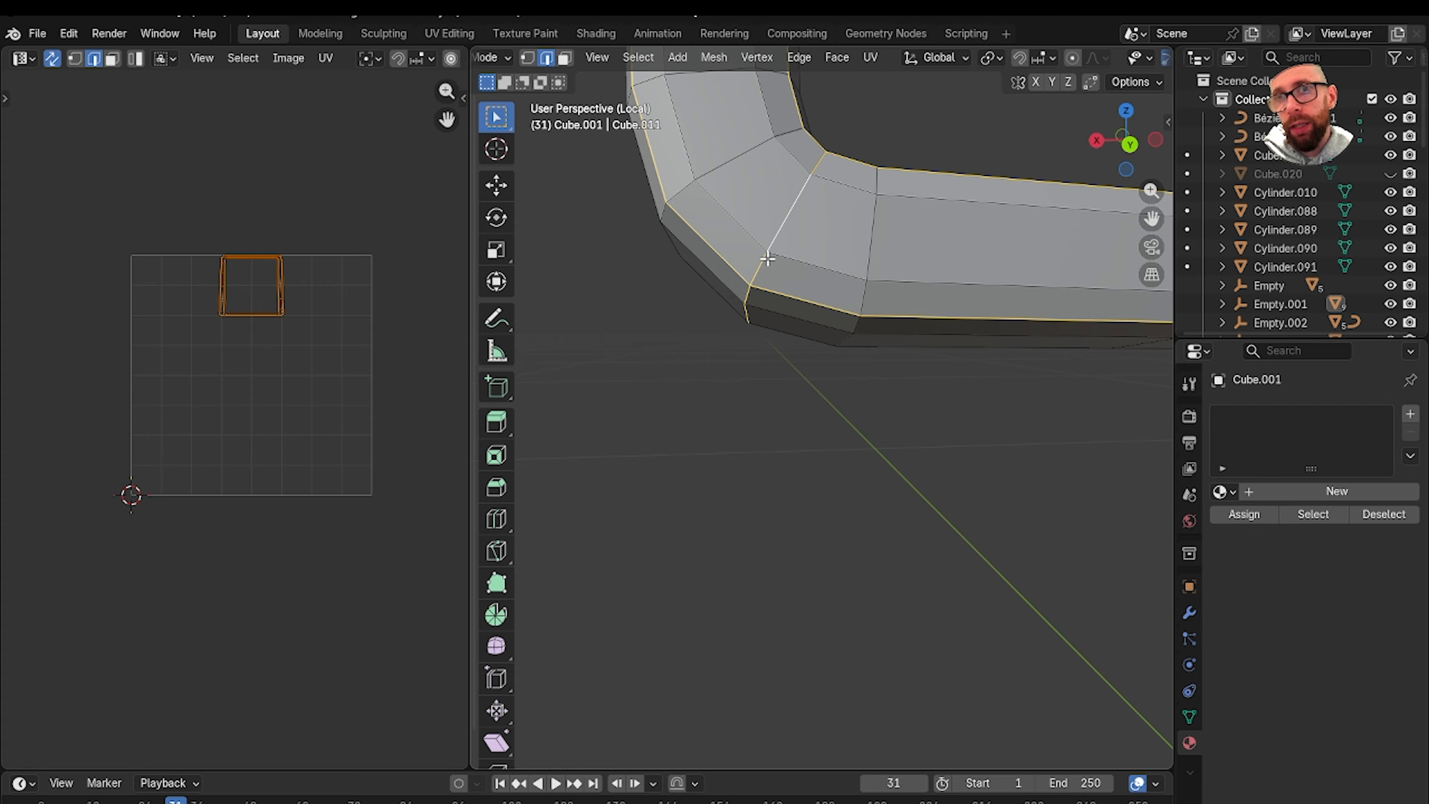
middle_drag(794, 187, 754, 238)
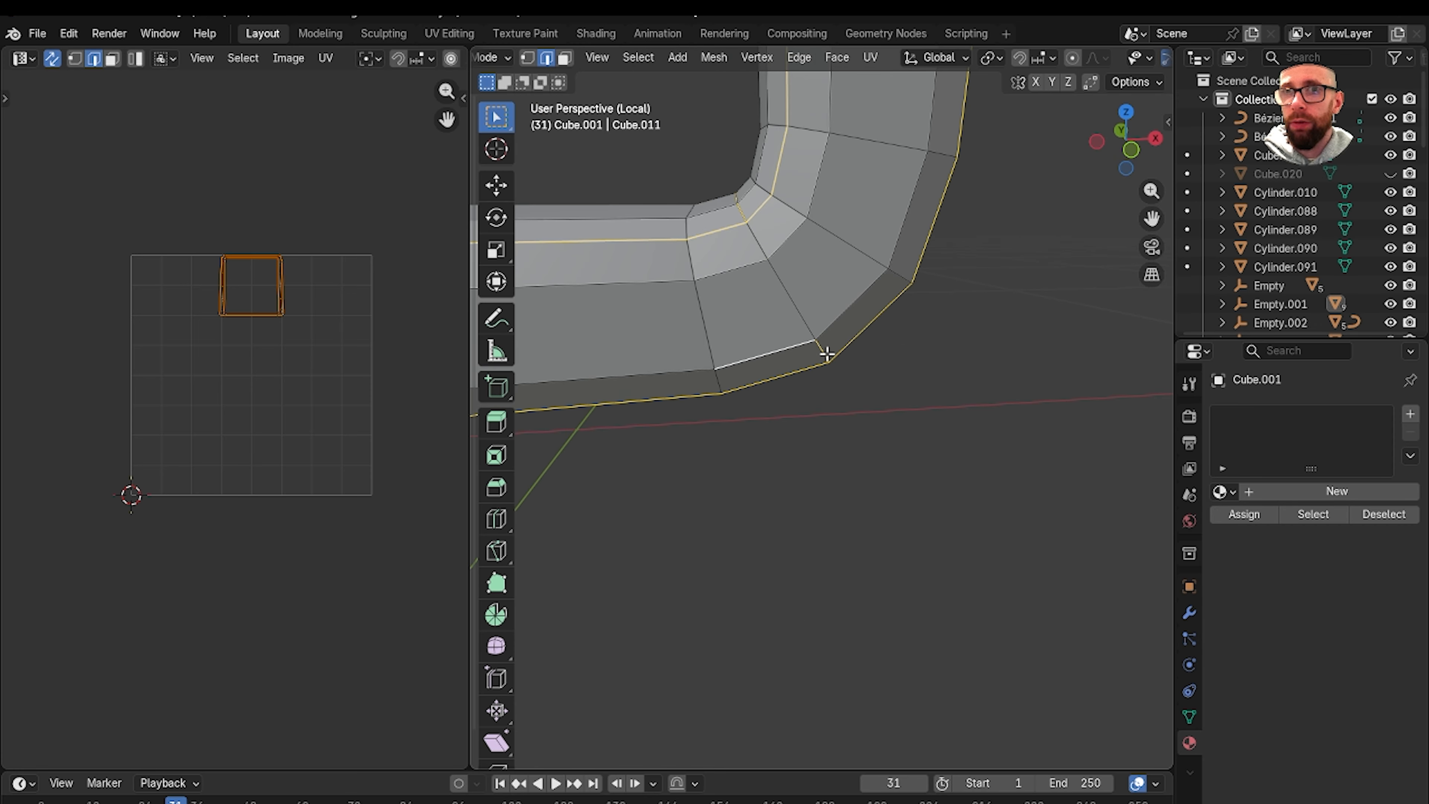
scroll(820, 352, down, 6)
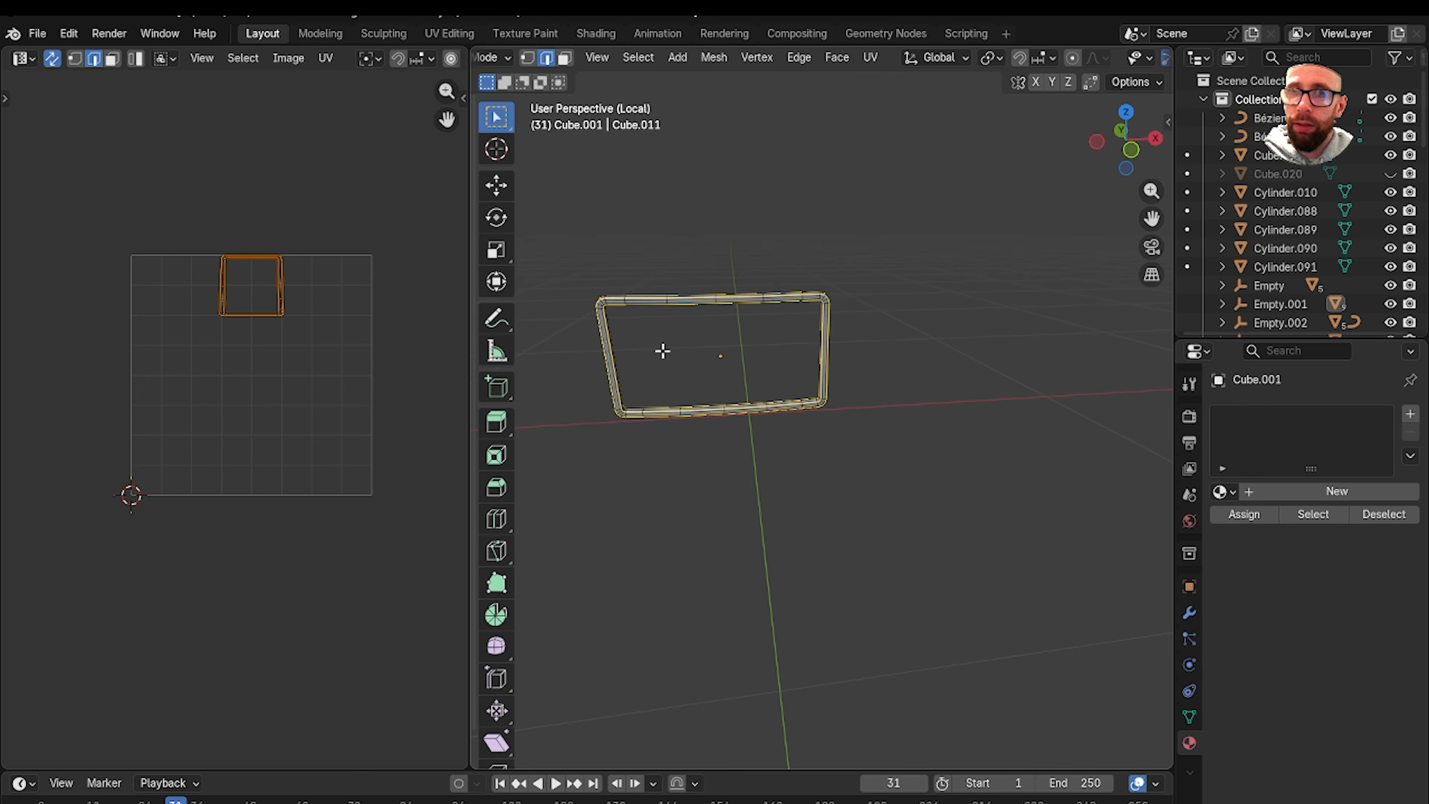
Add the short cross-section edges at the backrest frame's remaining lower corner and mark all selected edges as seams.
scroll(900, 352, up, 4)
scroll(833, 370, up, 5)
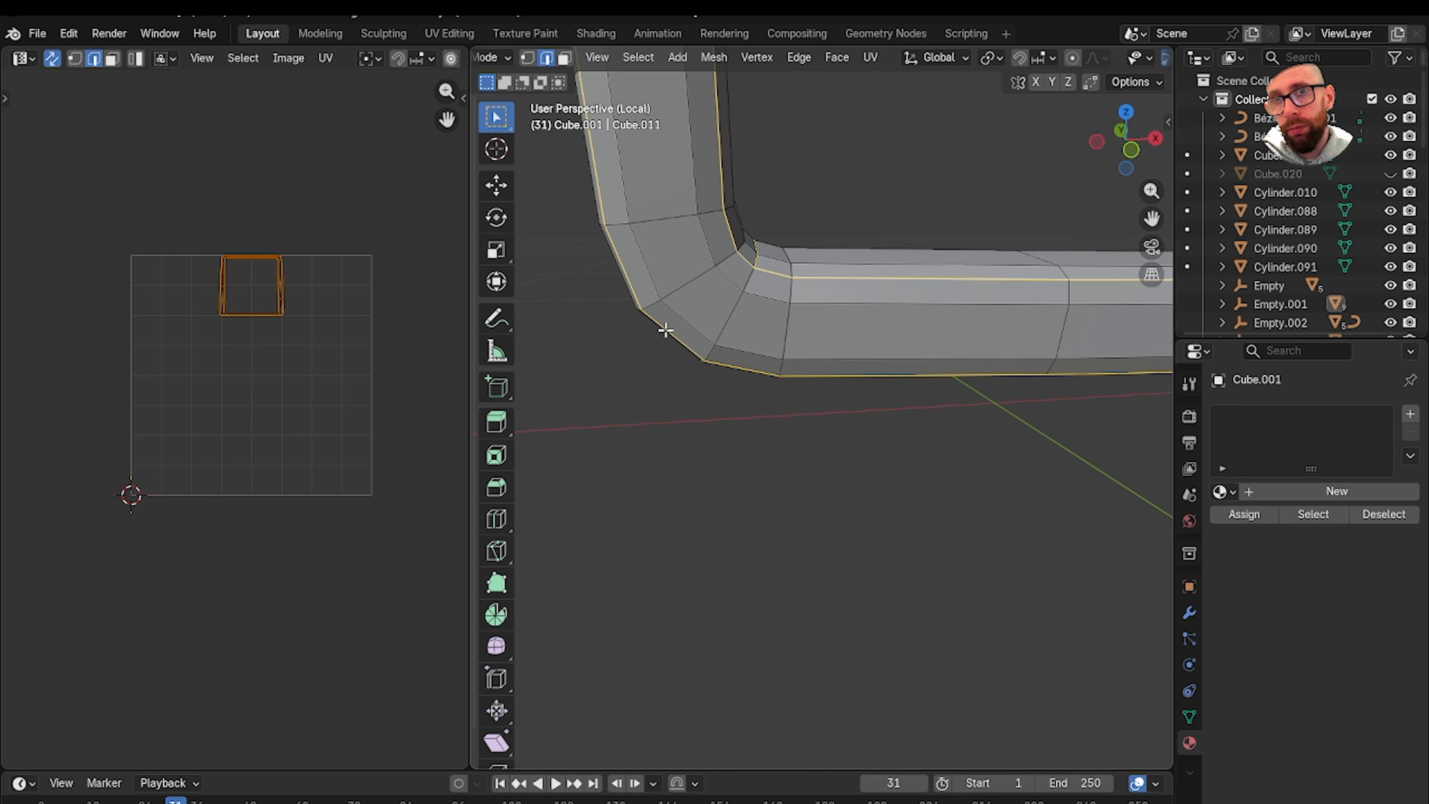
middle_drag(665, 331, 848, 317)
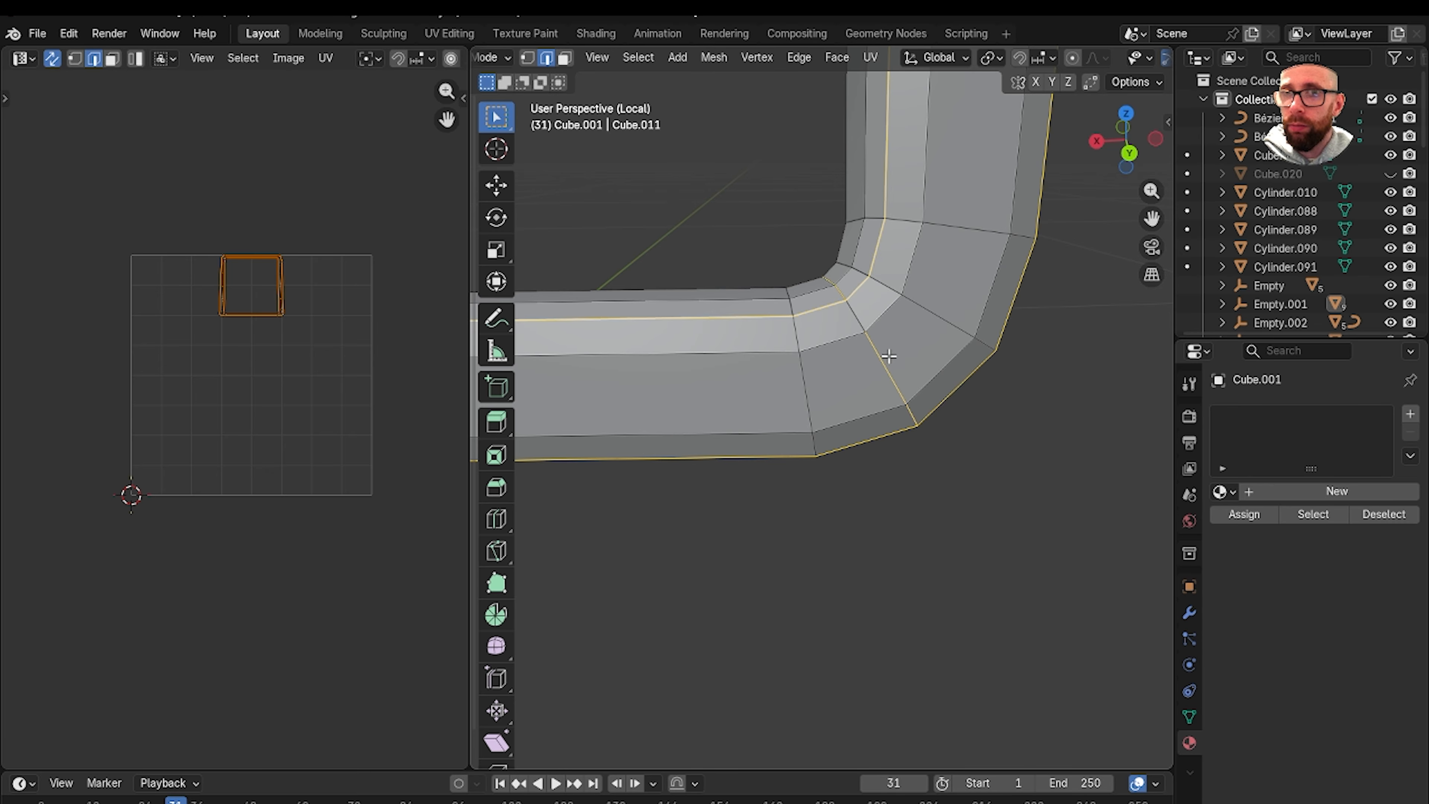
key(ctrl+e)
click(749, 403)
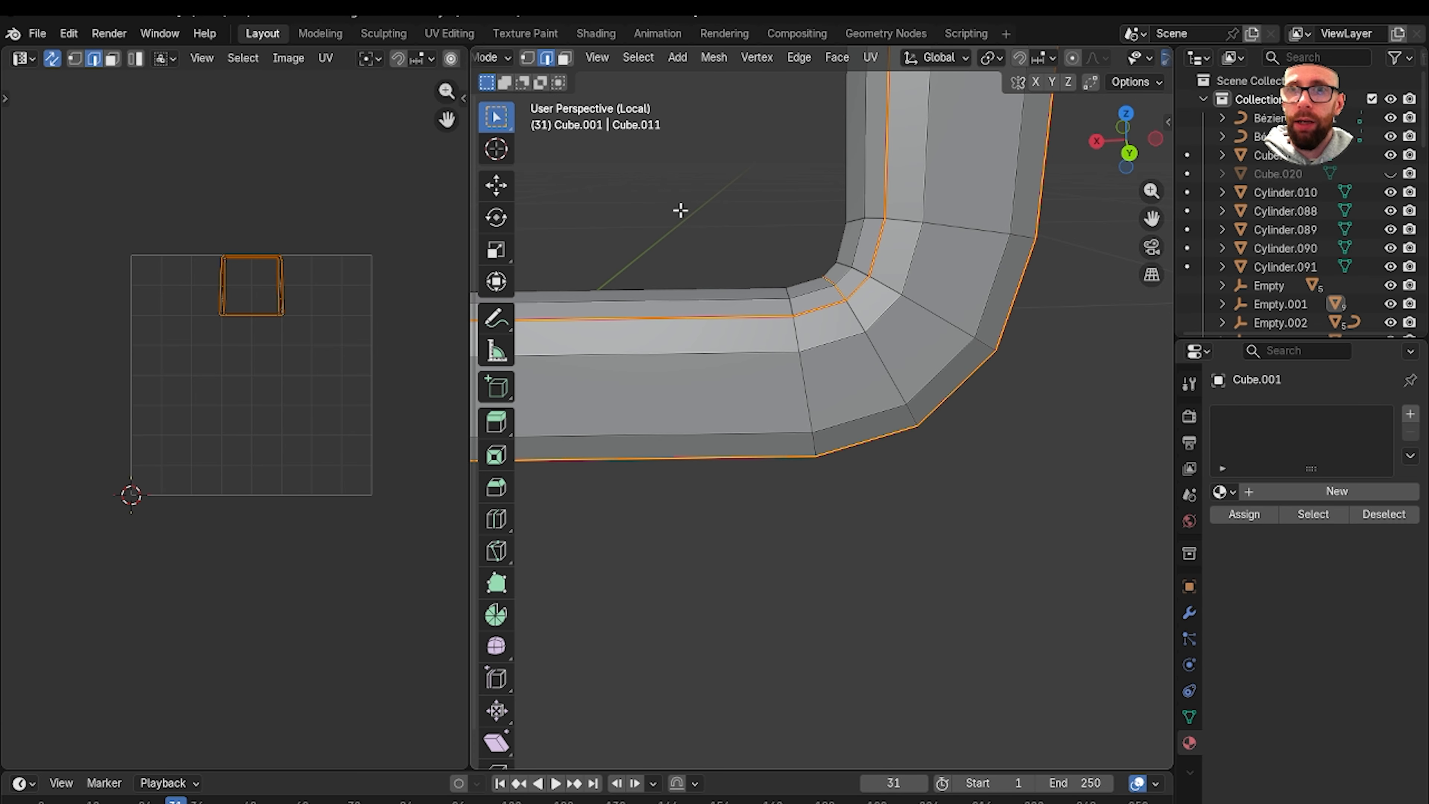
Unwrap all faces of the backrest frame with the Minimum Stretch method and finish editing its mesh.
key(3)
scroll(760, 258, down, 3)
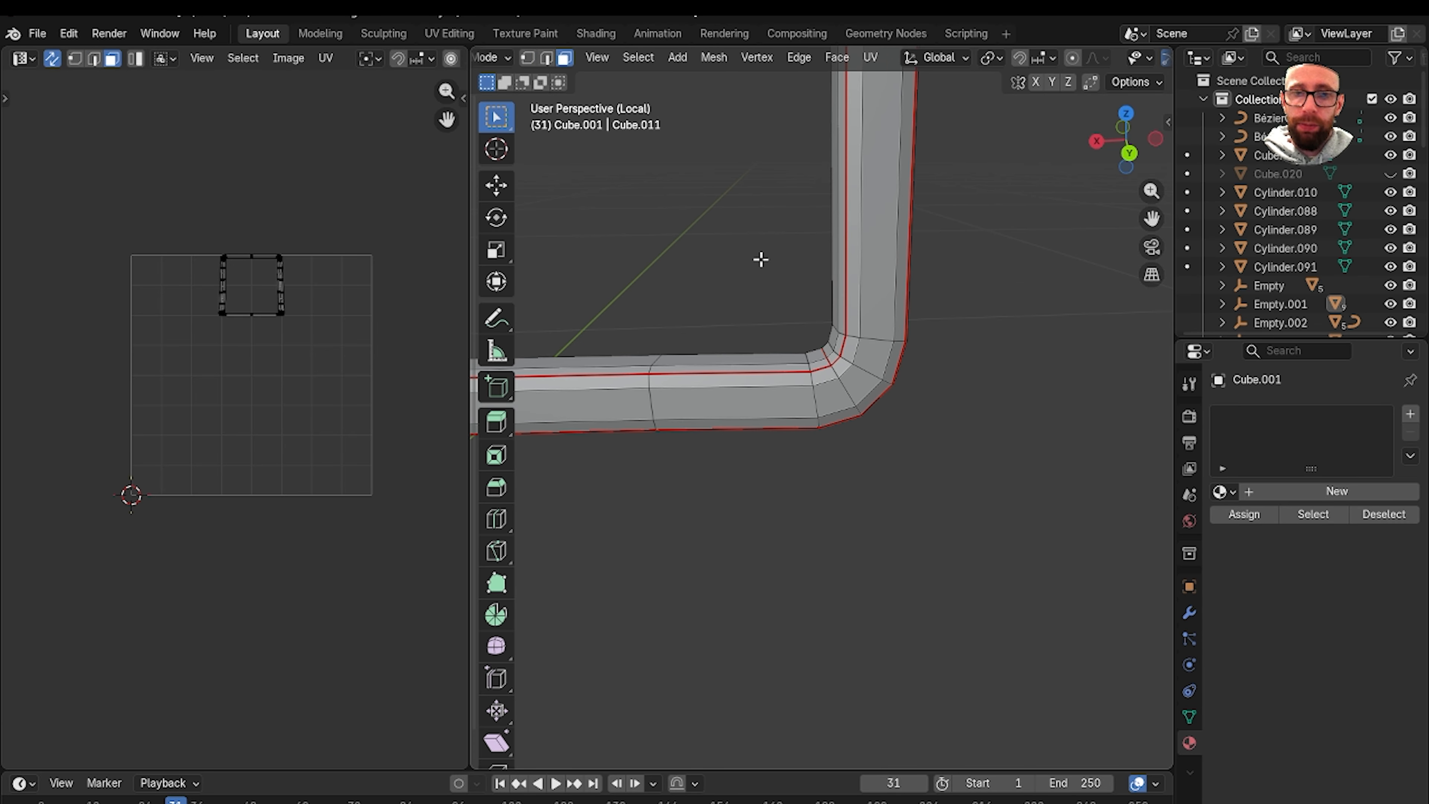
key(a)
key(u)
click(760, 258)
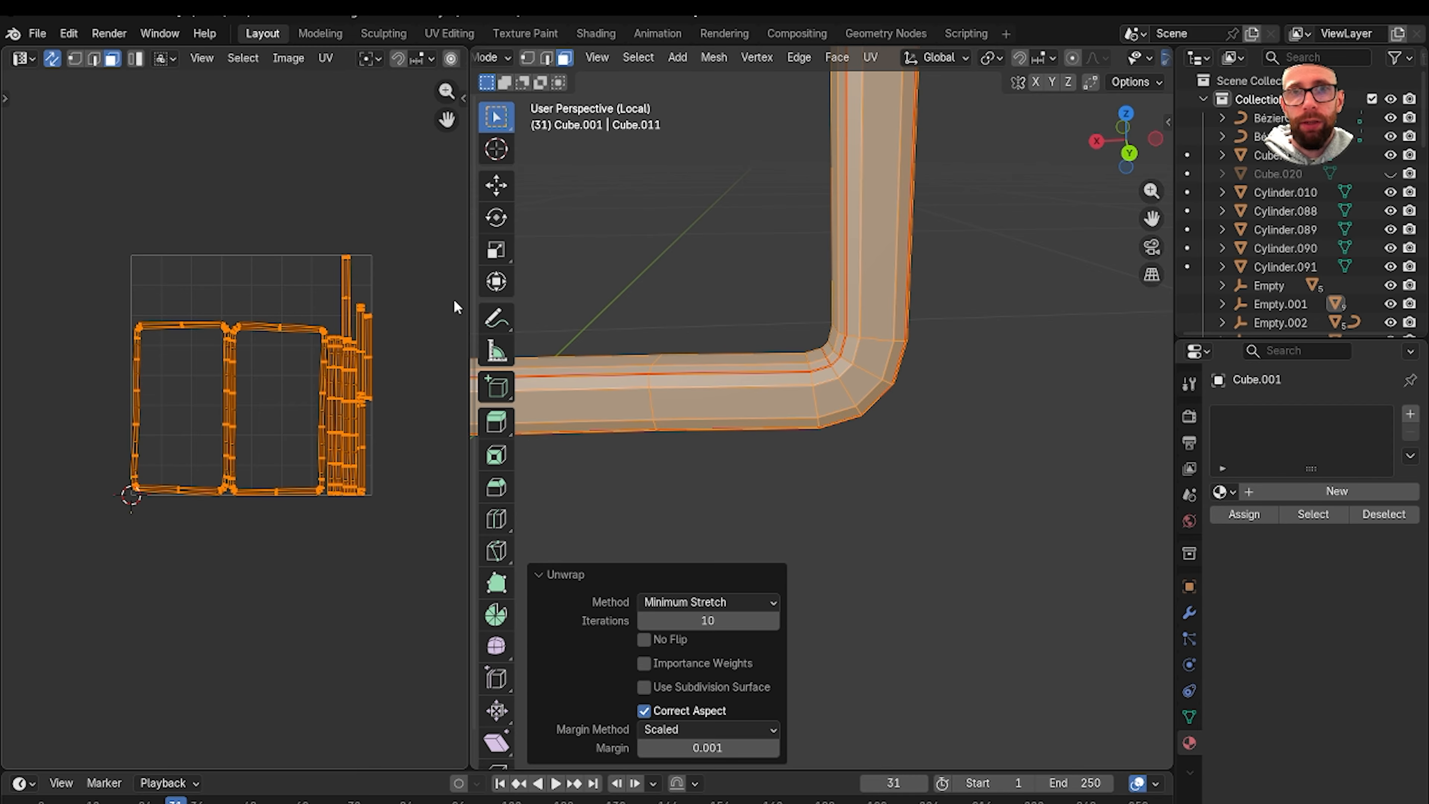
key(Tab)
Leave local view, then isolate the thin panel inside the chair's backrest frame and open its mesh for editing.
key(slash)
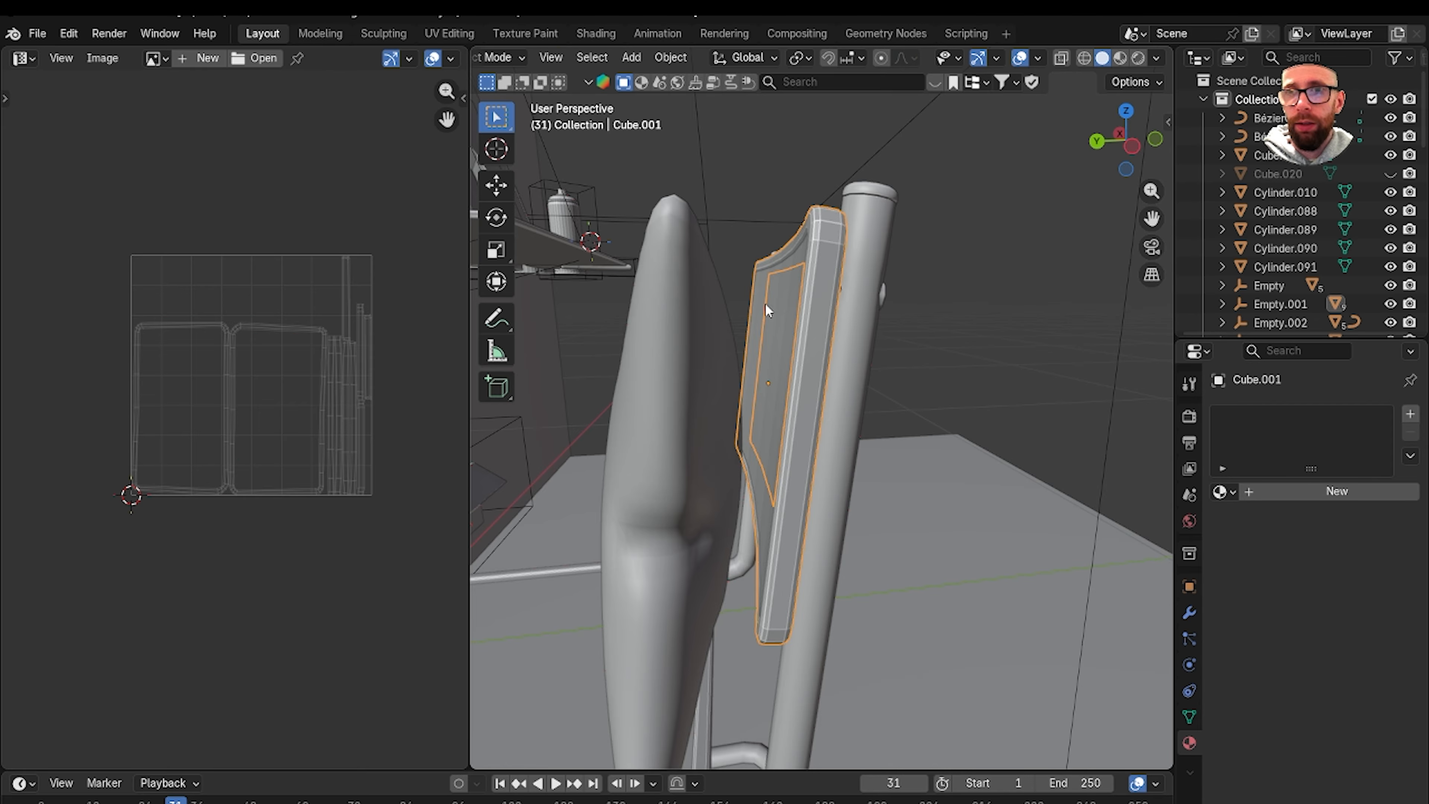
middle_drag(764, 303, 692, 308)
click(983, 325)
middle_drag(983, 324, 904, 428)
key(slash)
key(Tab)
Unwrap all faces of the backrest panel and finish editing its mesh.
key(a)
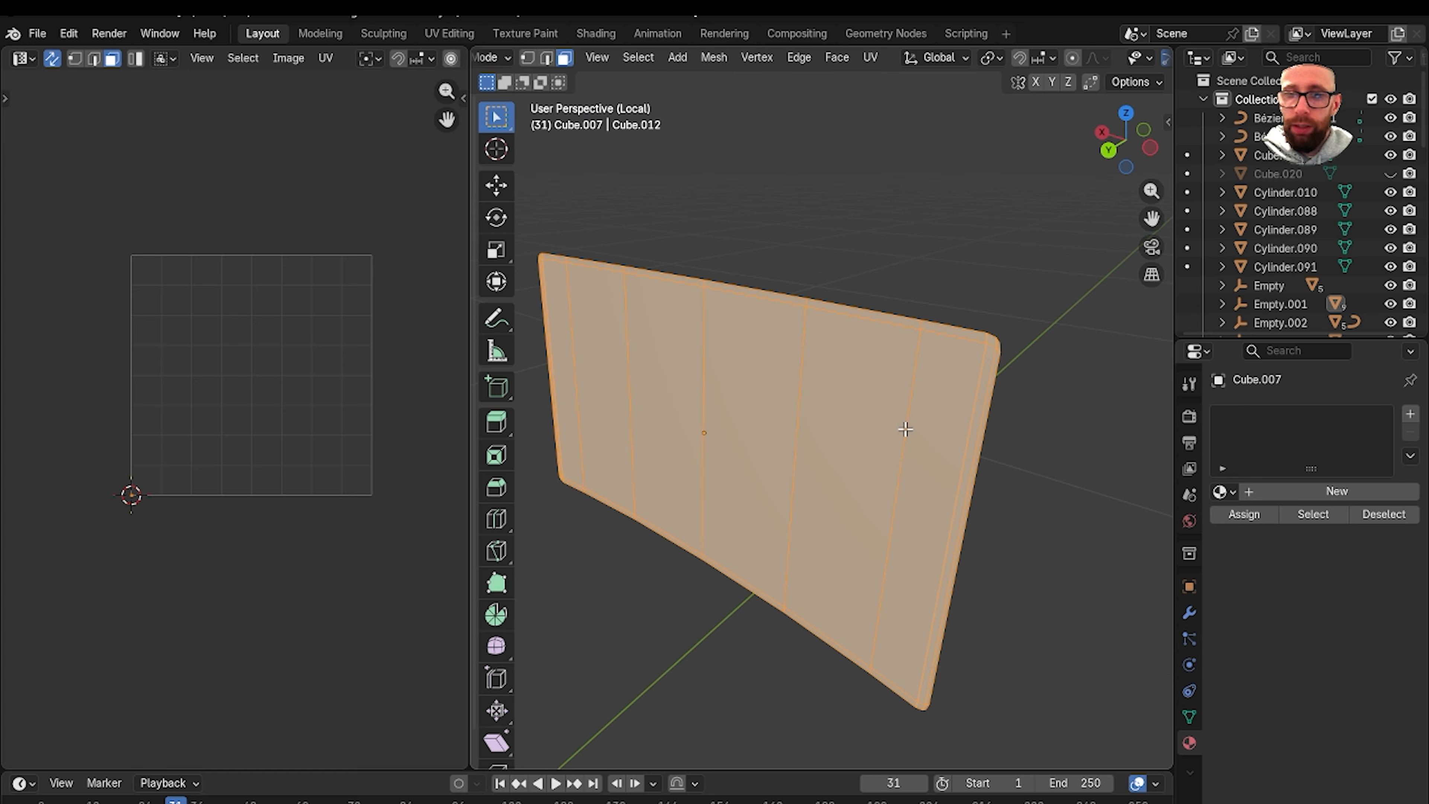
key(u)
click(904, 428)
key(Tab)
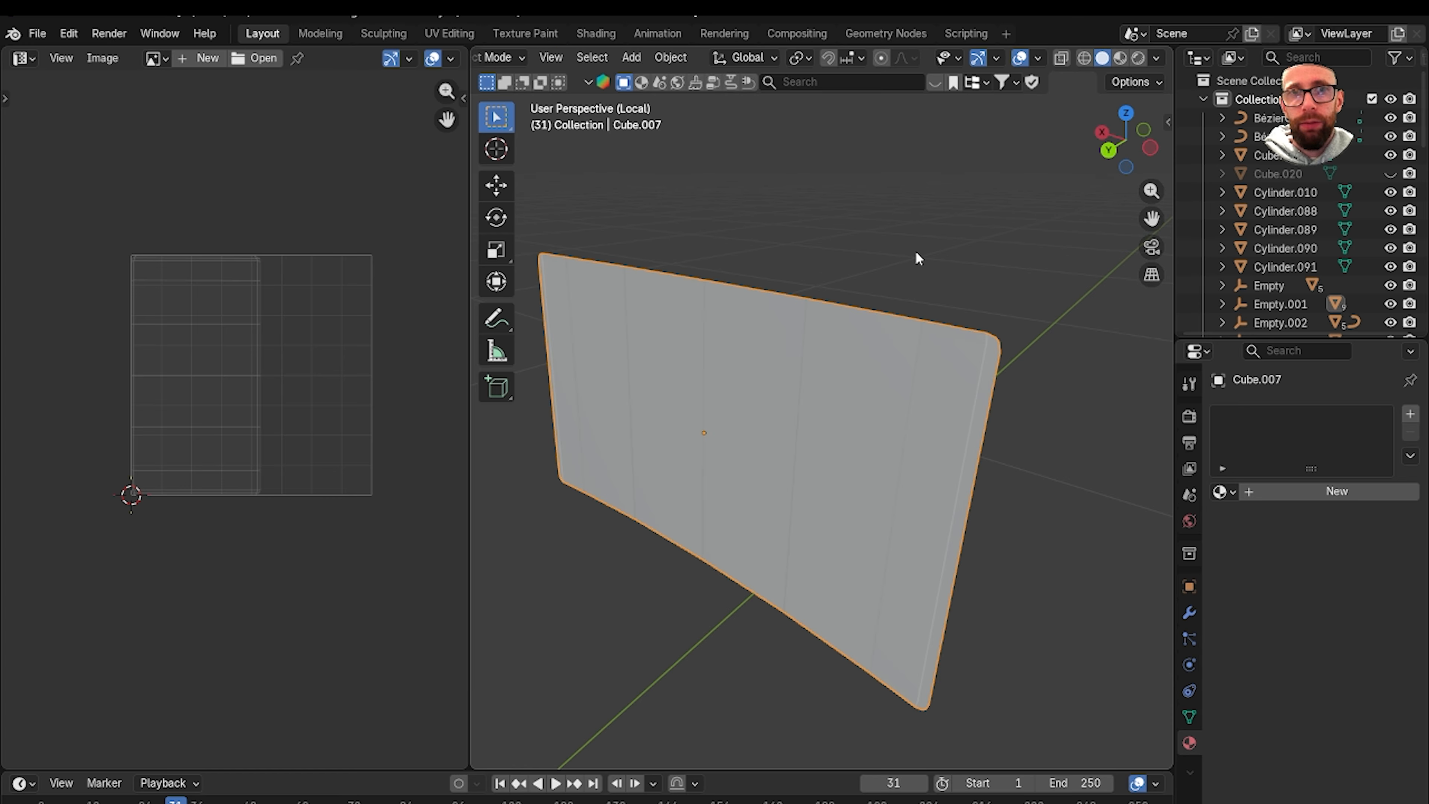
Return to the full scene and isolate the small round plug on one of the chair's backrest posts.
key(slash)
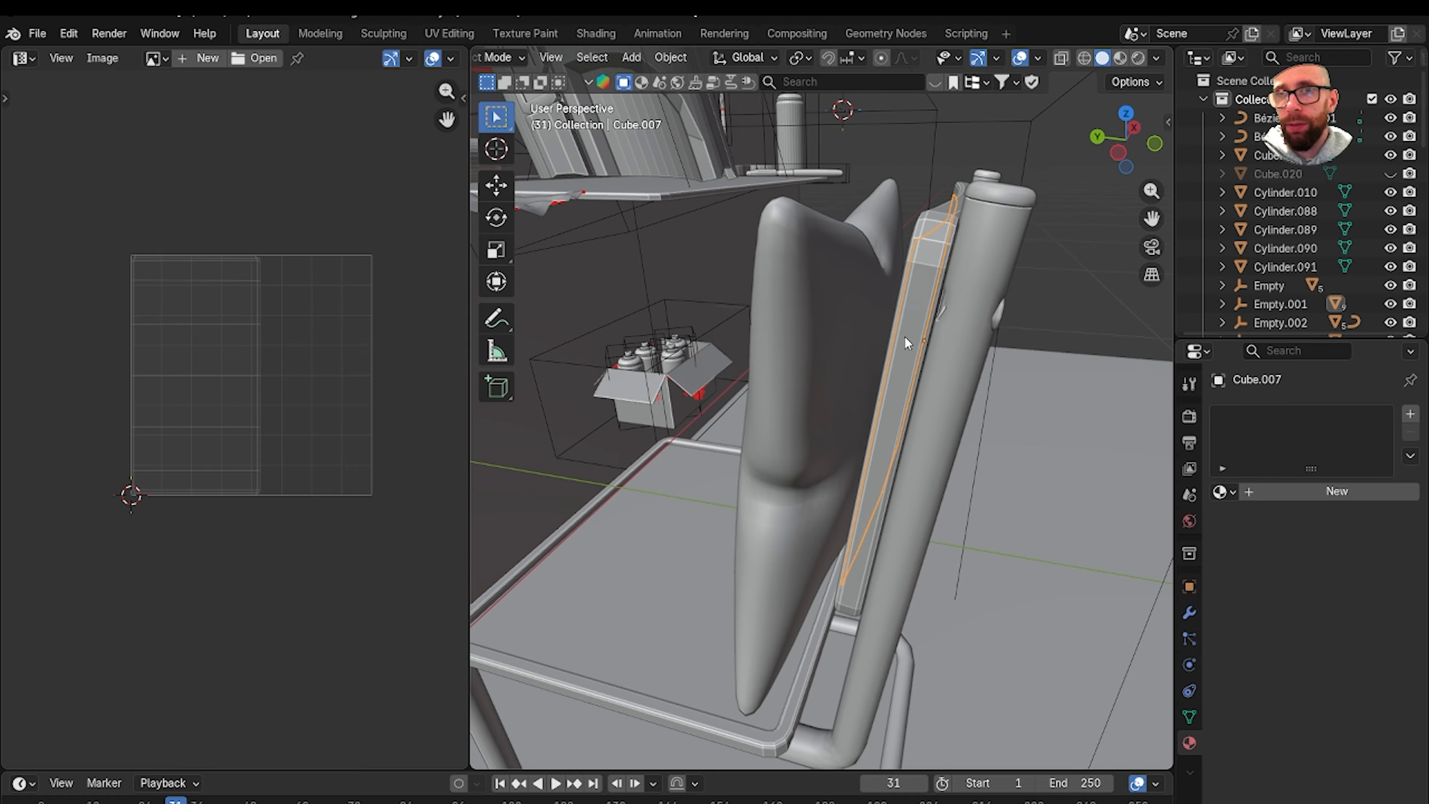
middle_drag(904, 335, 744, 277)
scroll(865, 282, up, 3)
click(746, 274)
key(slash)
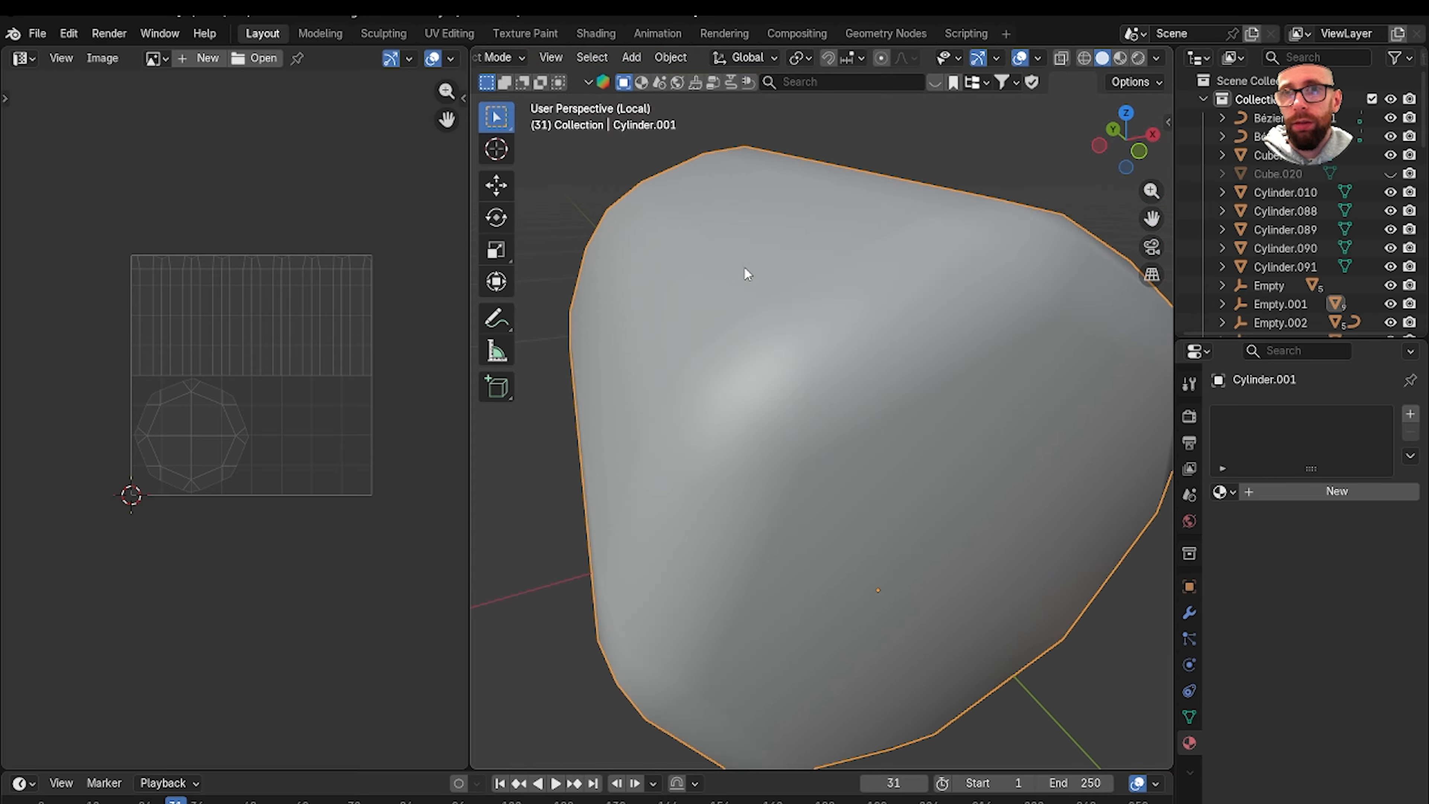
Shade the isolated plug flat and open its mesh for editing.
right_click(795, 353)
click(792, 384)
key(Tab)
middle_drag(791, 388, 886, 363)
scroll(1018, 402, down, 3)
middle_drag(983, 402, 918, 329)
Select the edge loop around the plug's cap plus one lengthwise side edge and mark them as seams.
key(2)
click(849, 358)
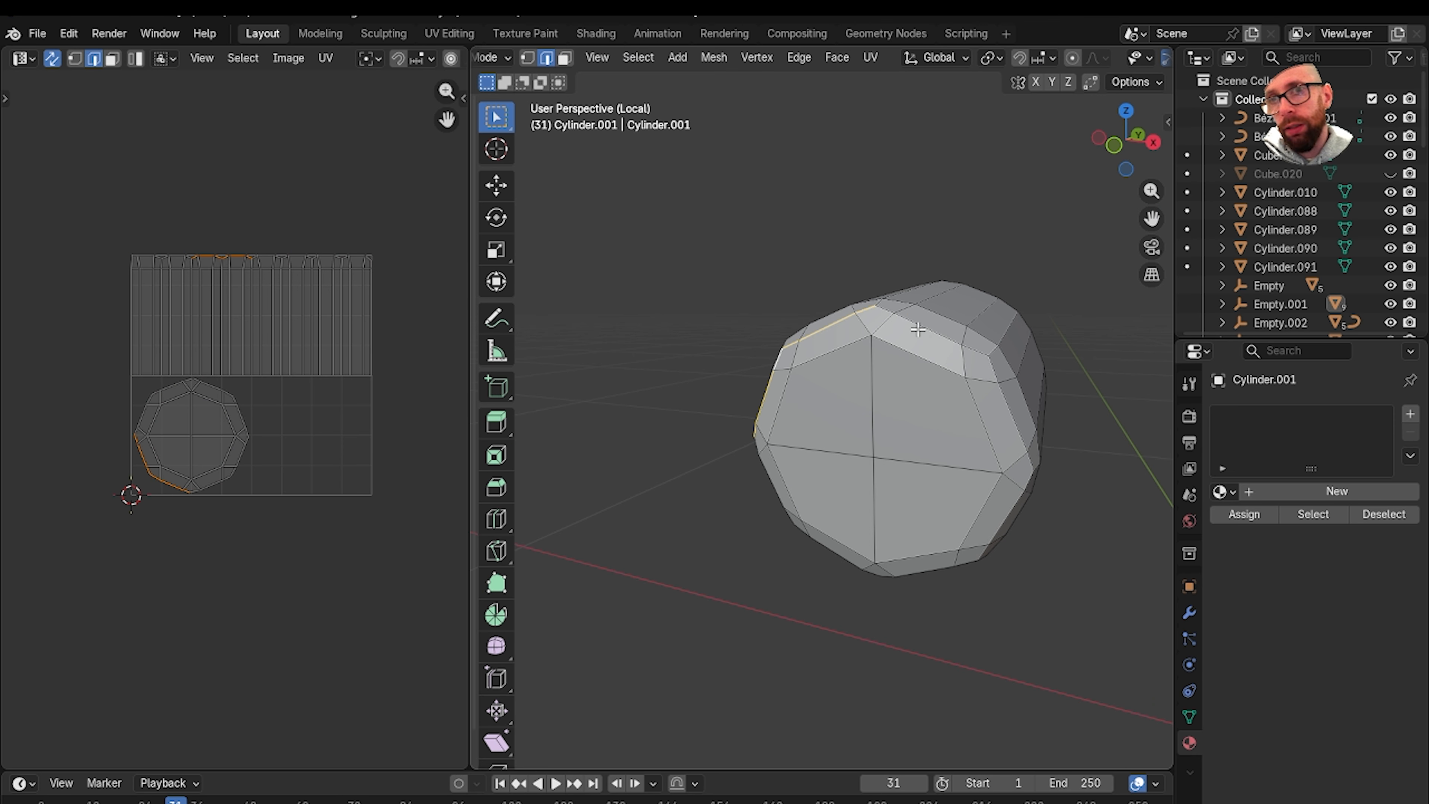
middle_drag(1047, 475, 922, 492)
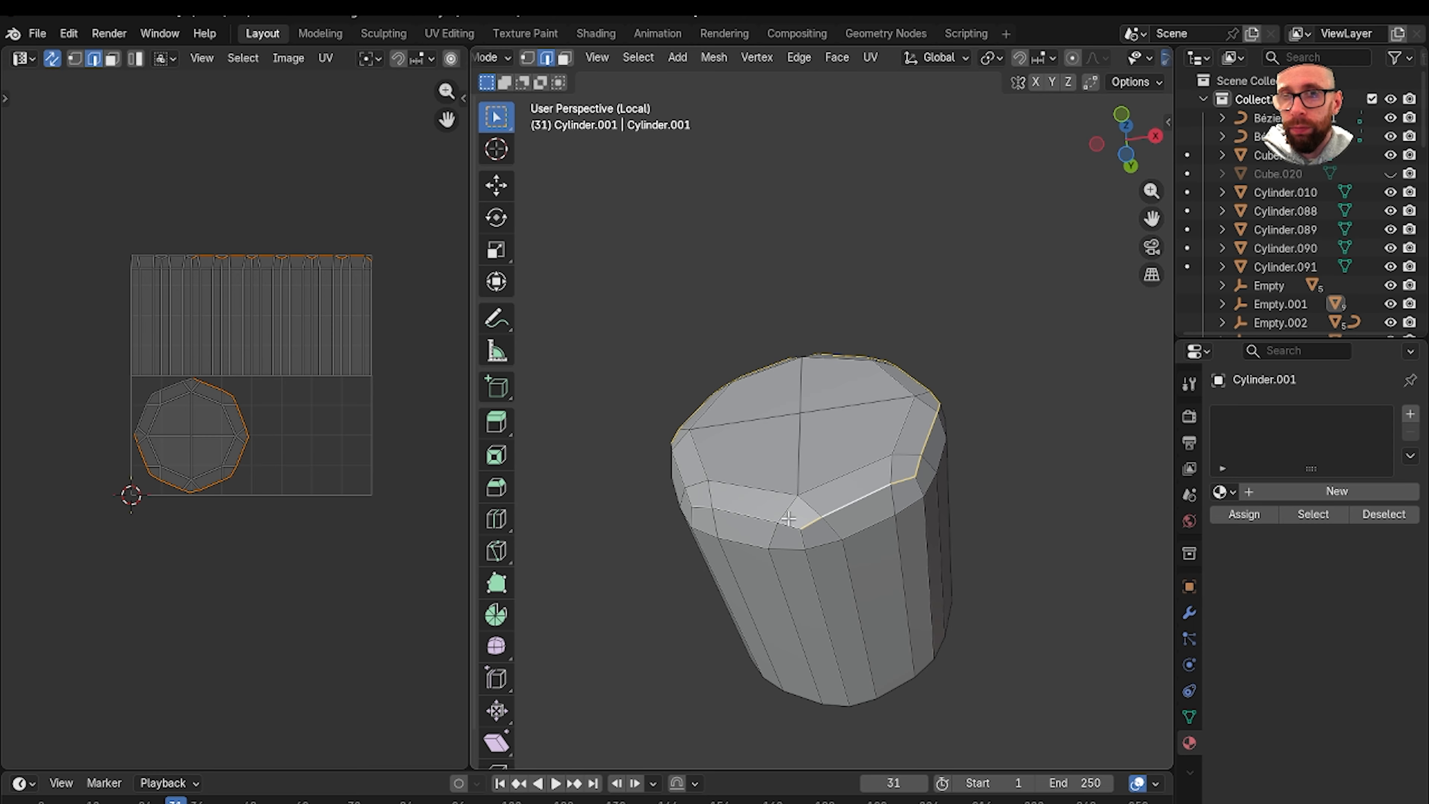
middle_drag(747, 518, 789, 447)
scroll(769, 416, down, 1)
scroll(789, 447, up, 1)
right_click(1000, 368)
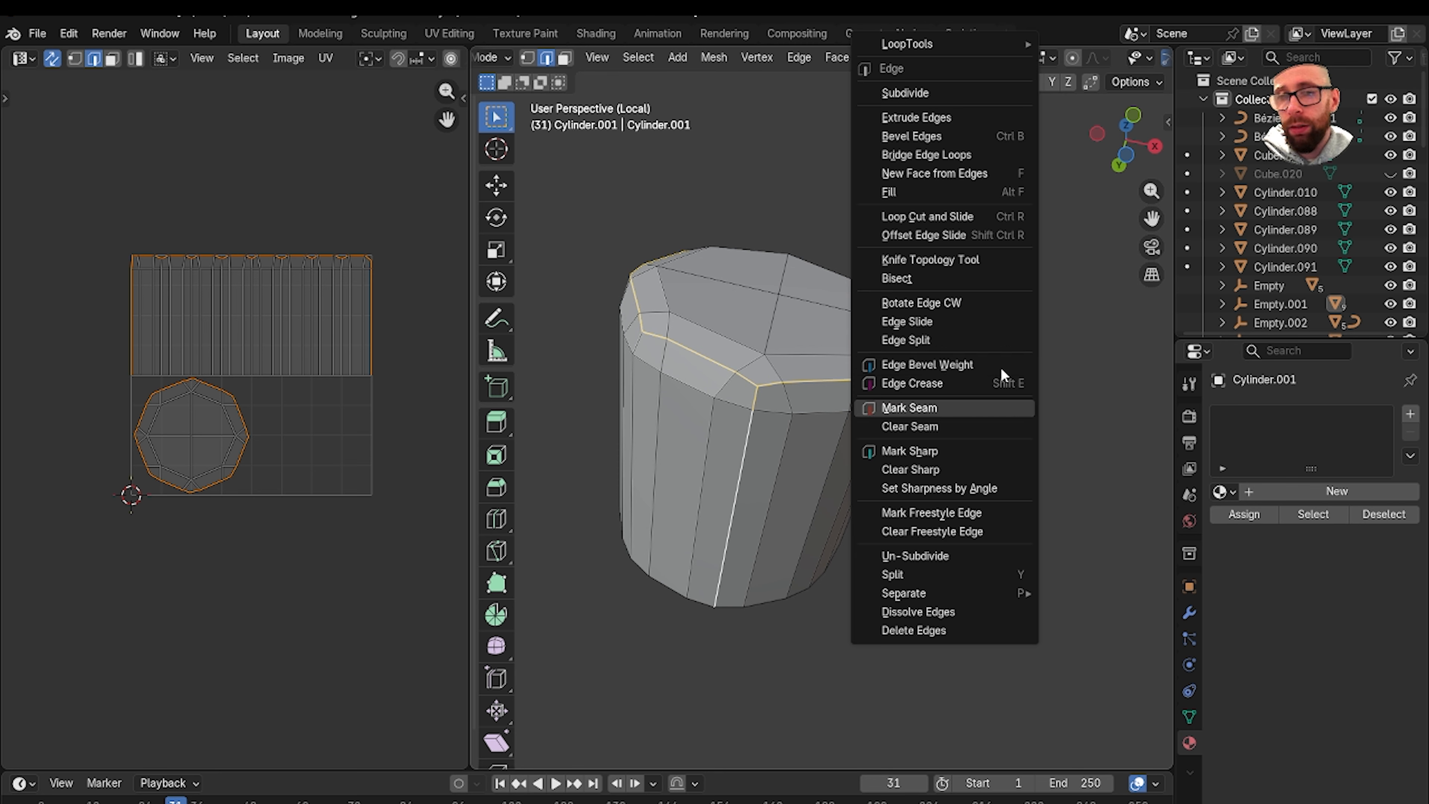
click(981, 406)
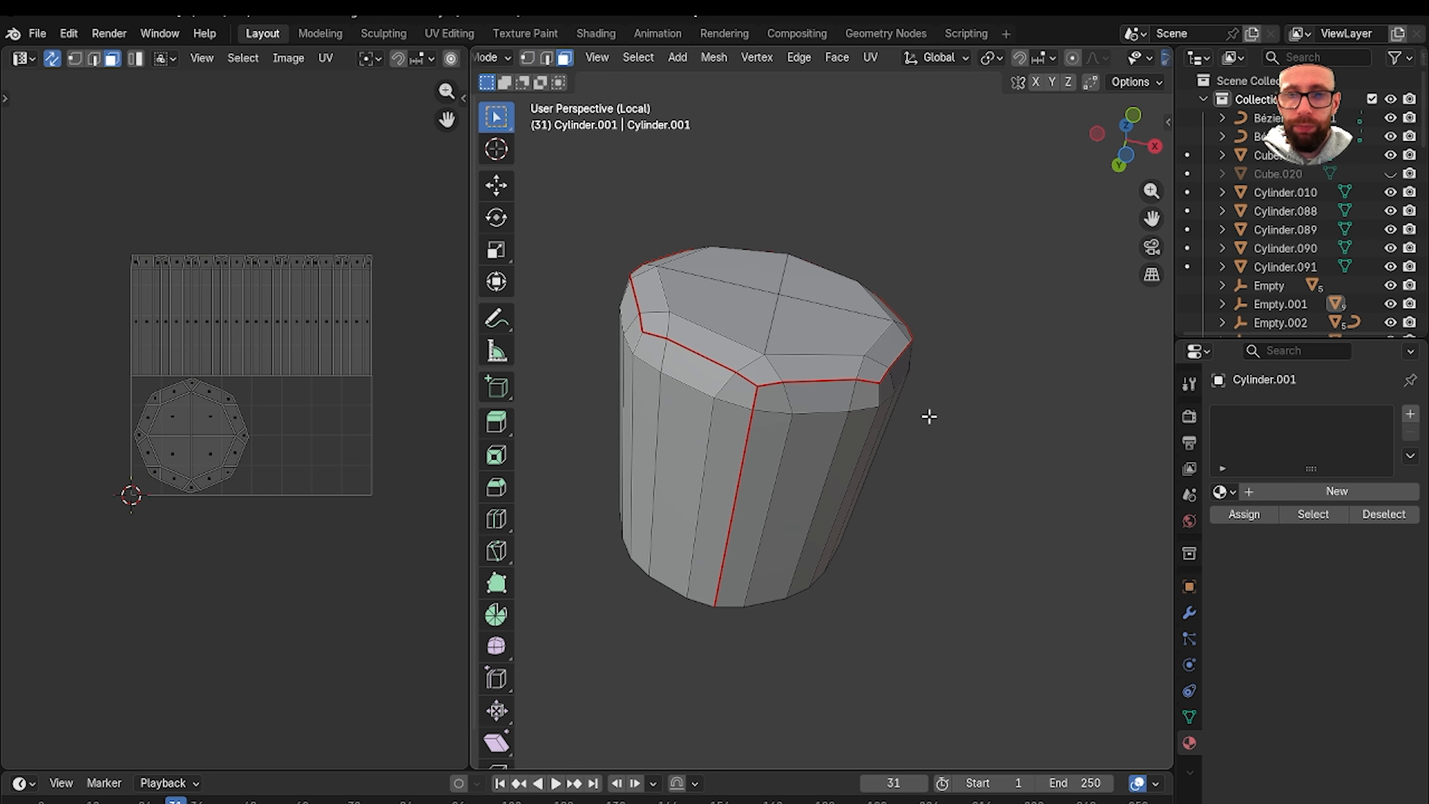
Unwrap all of the plug's faces with the Minimum Stretch method and finish editing its mesh.
key(a)
key(u)
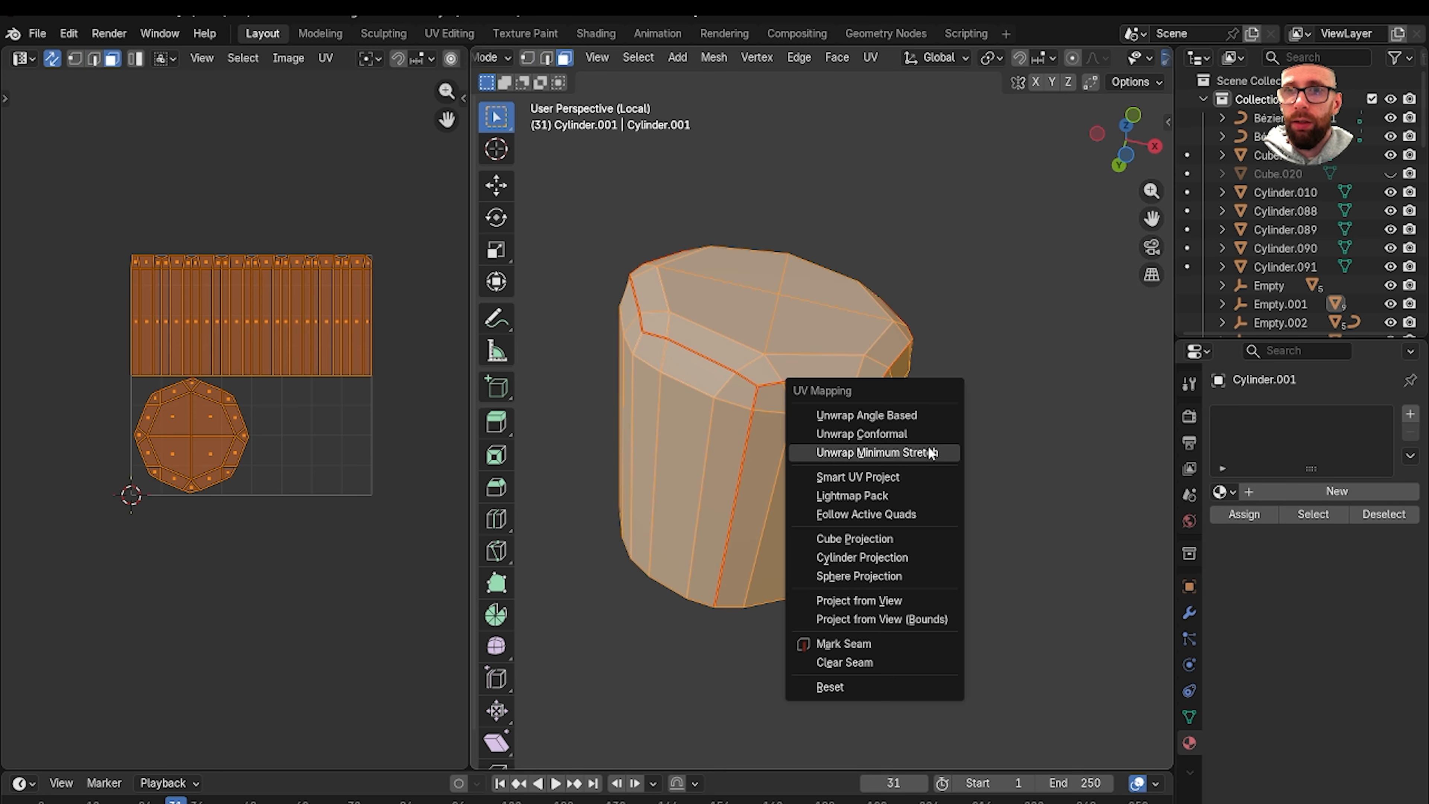
click(931, 454)
key(Tab)
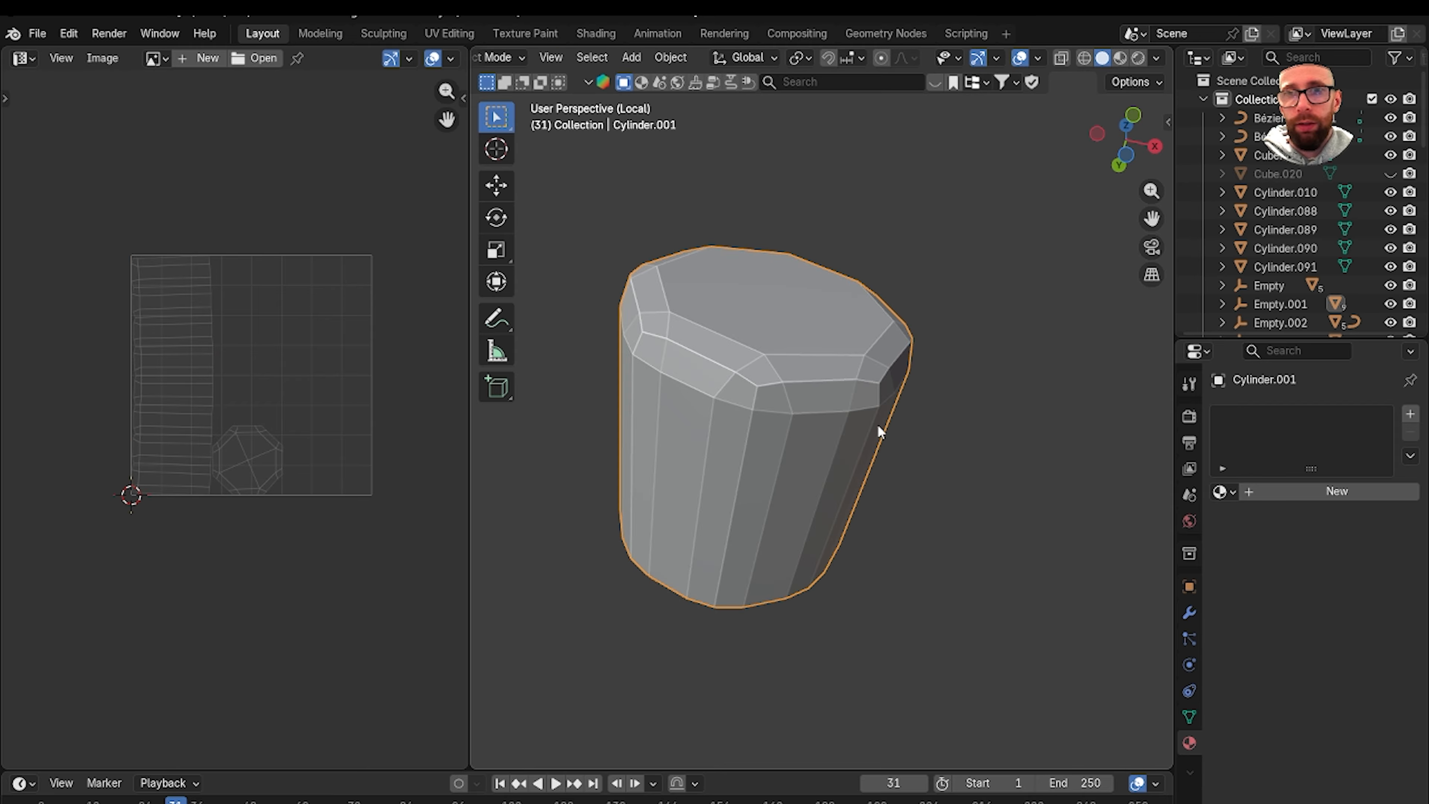
Leave local view, then isolate the matching plug on the chair's other backrest post.
key(KP_Divide)
scroll(902, 390, down, 2)
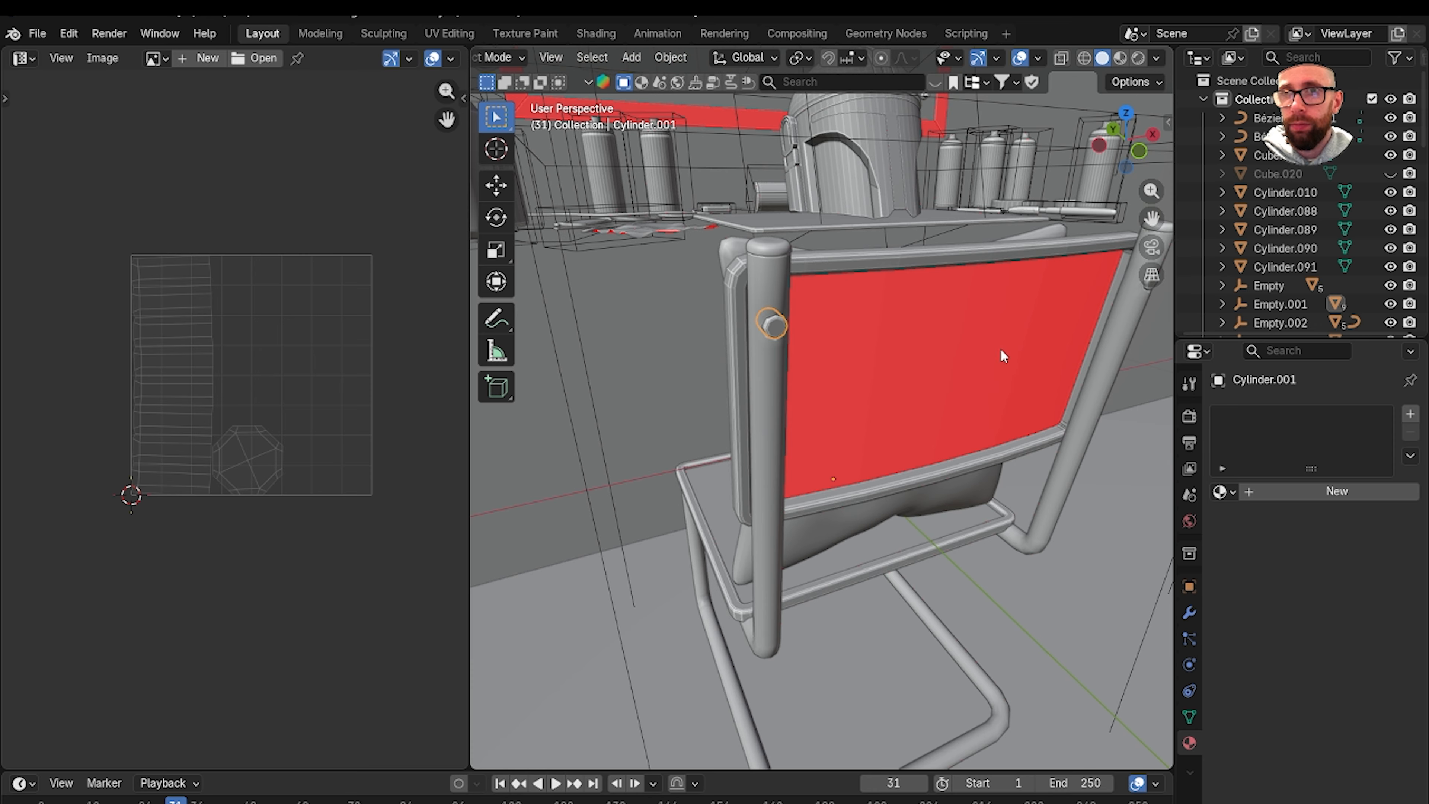
middle_drag(1001, 349, 834, 395)
scroll(1044, 331, down, 1)
scroll(834, 395, up, 1)
shift+middle_drag(951, 394, 825, 420)
scroll(826, 420, up, 3)
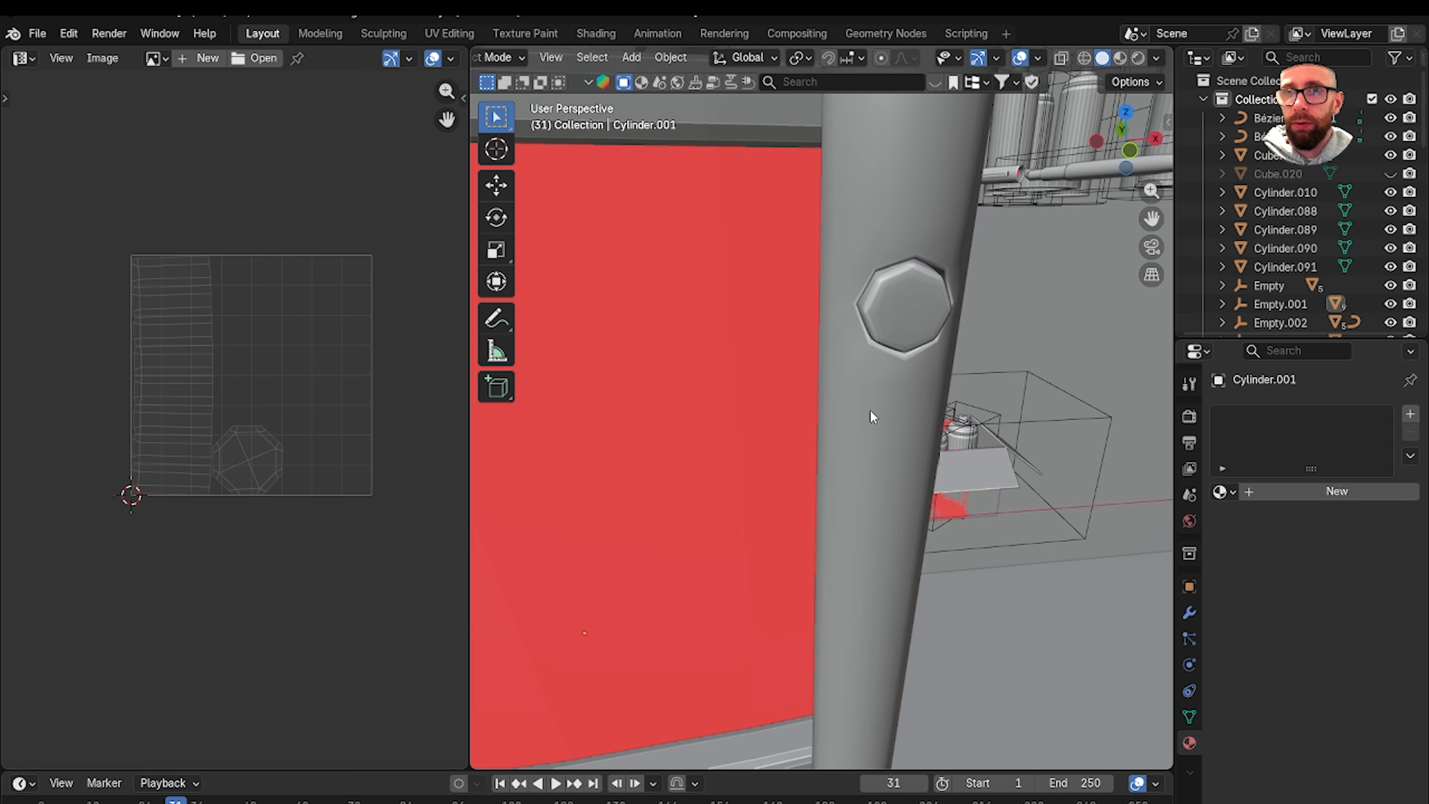
scroll(832, 318, up, 2)
click(833, 319)
key(KP_Divide)
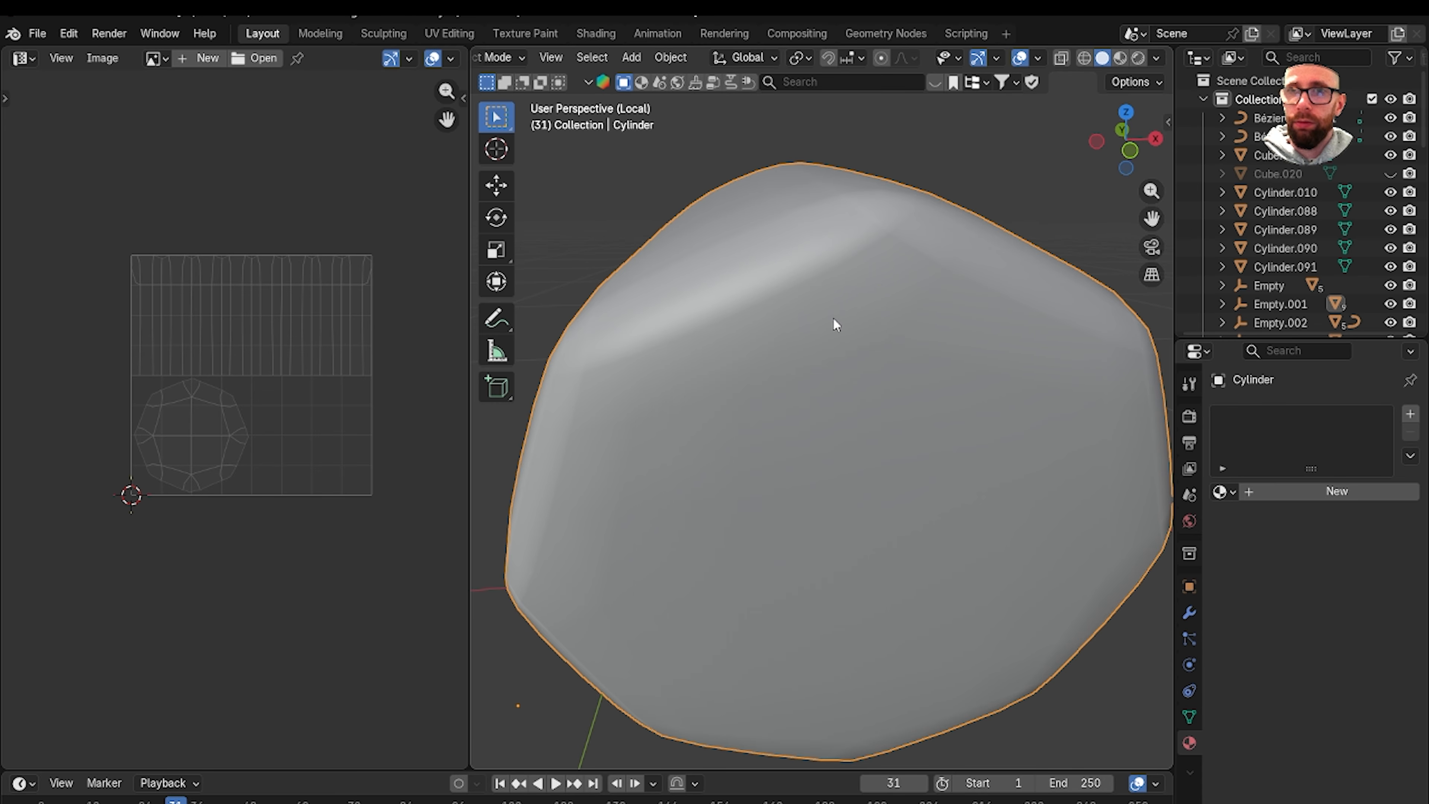
Shade the second plug flat, then remove its Subdivision modifier with the mesh open for editing.
right_click(833, 320)
click(818, 356)
key(Tab)
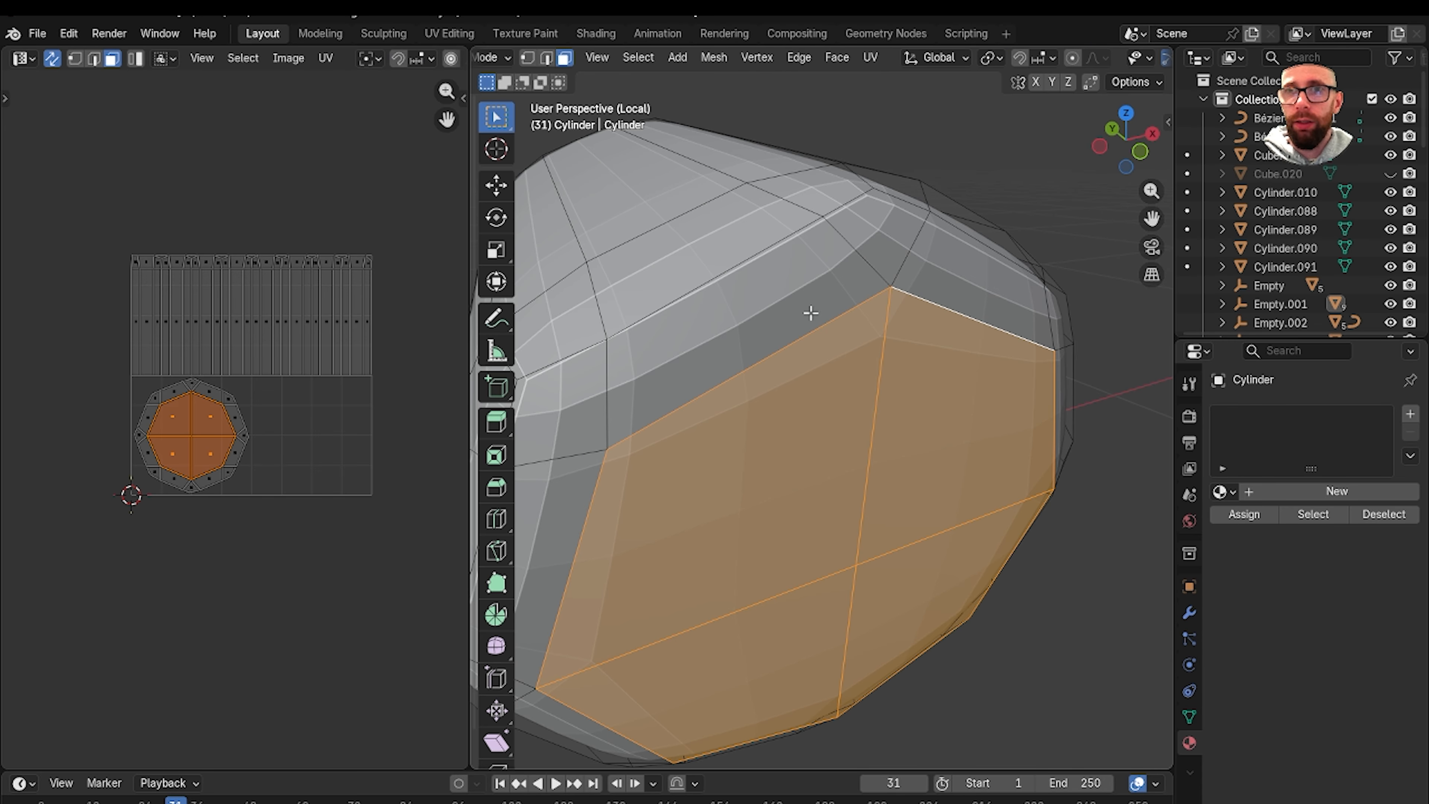
click(1189, 612)
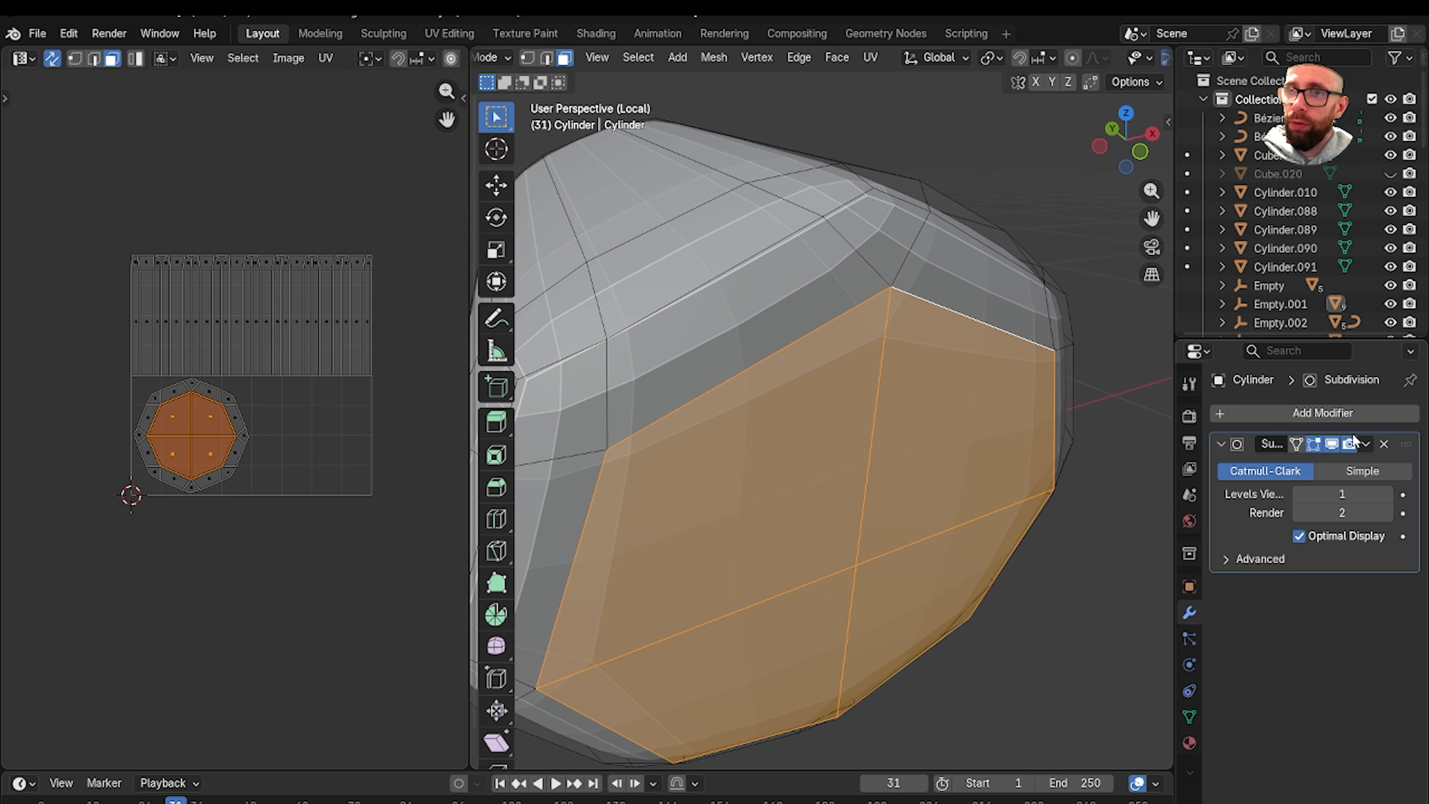
click(1385, 444)
scroll(947, 455, down, 4)
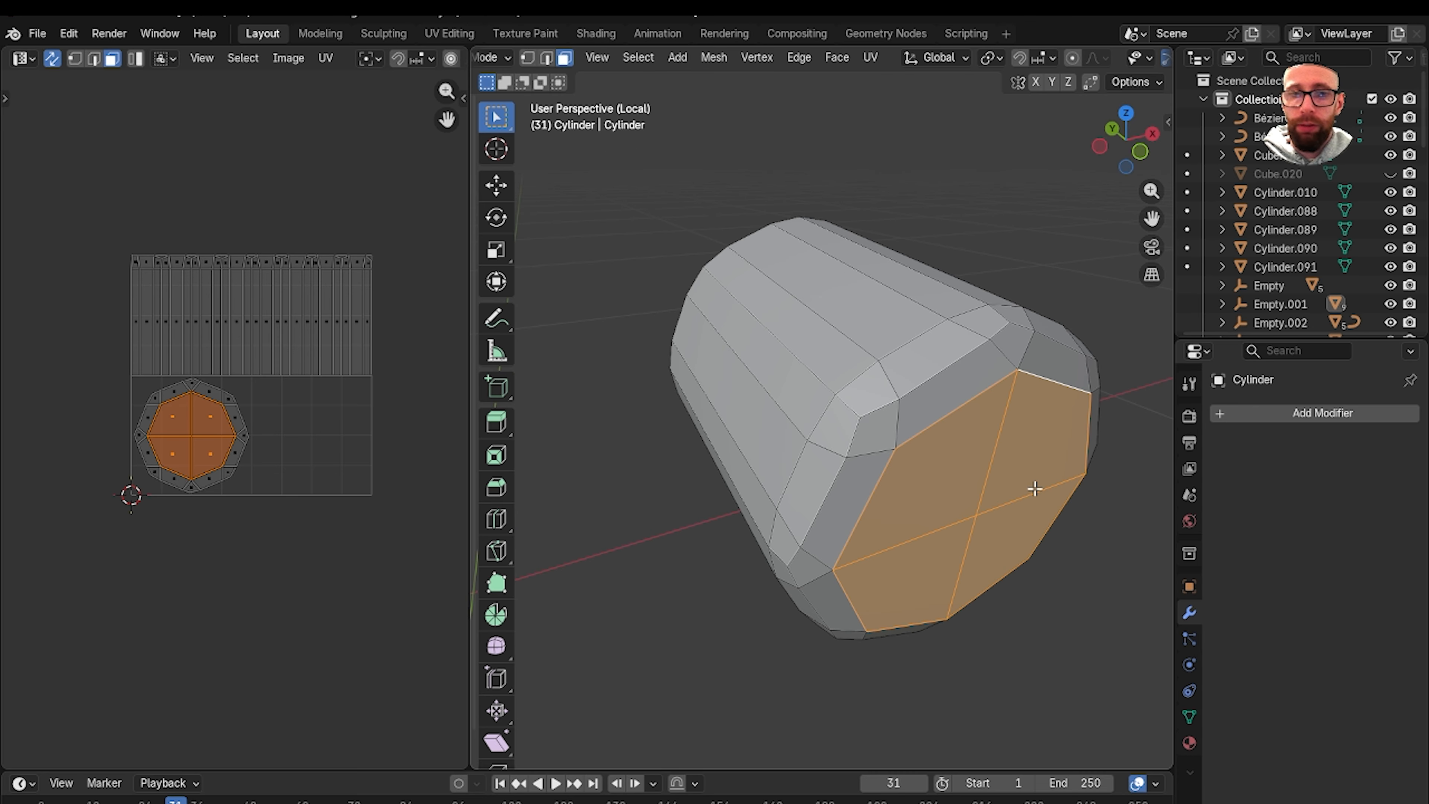
Mark seams on the second plug along the edge loop around its cap and one lengthwise side edge.
key(2)
click(893, 424)
middle_drag(979, 443, 988, 403)
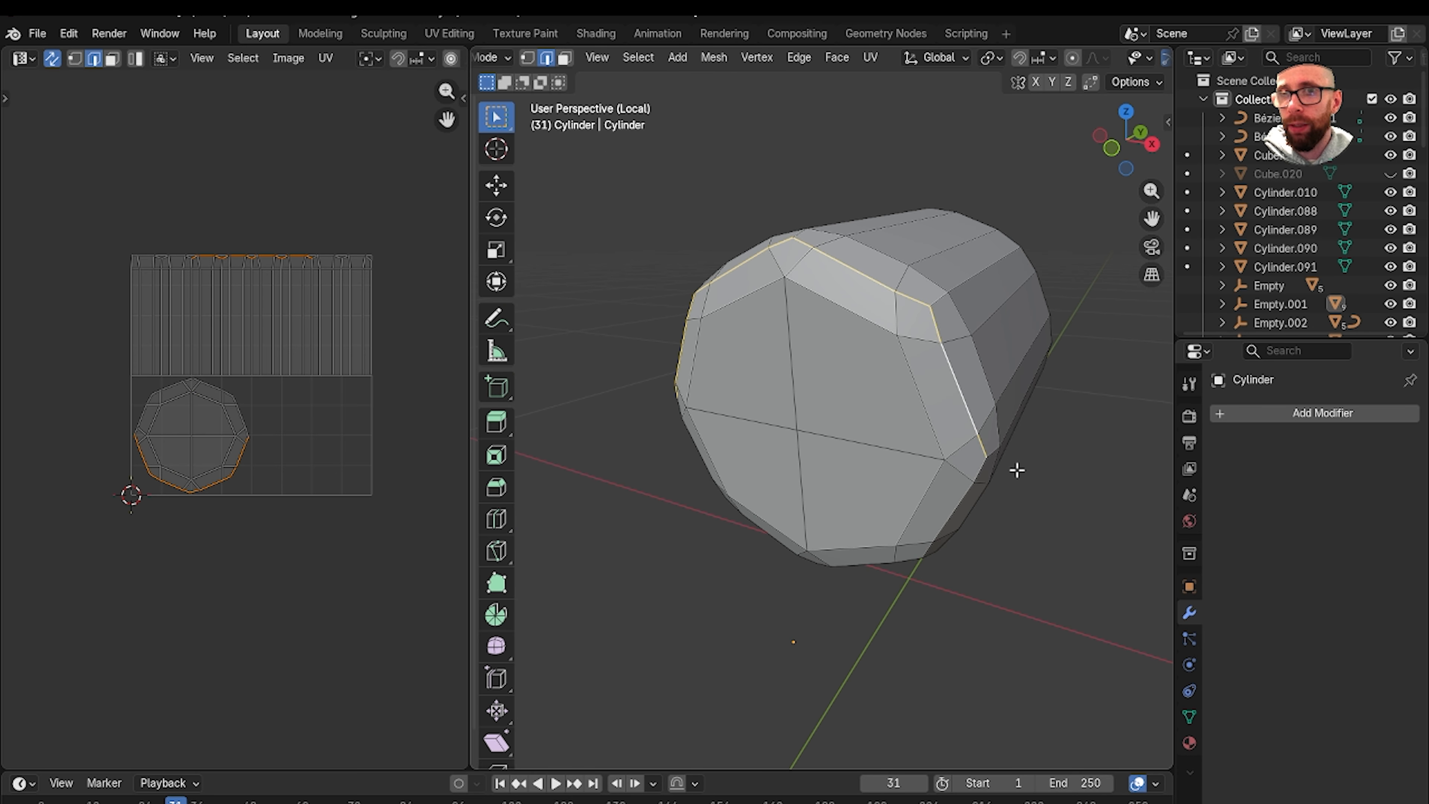
middle_drag(1017, 470, 983, 476)
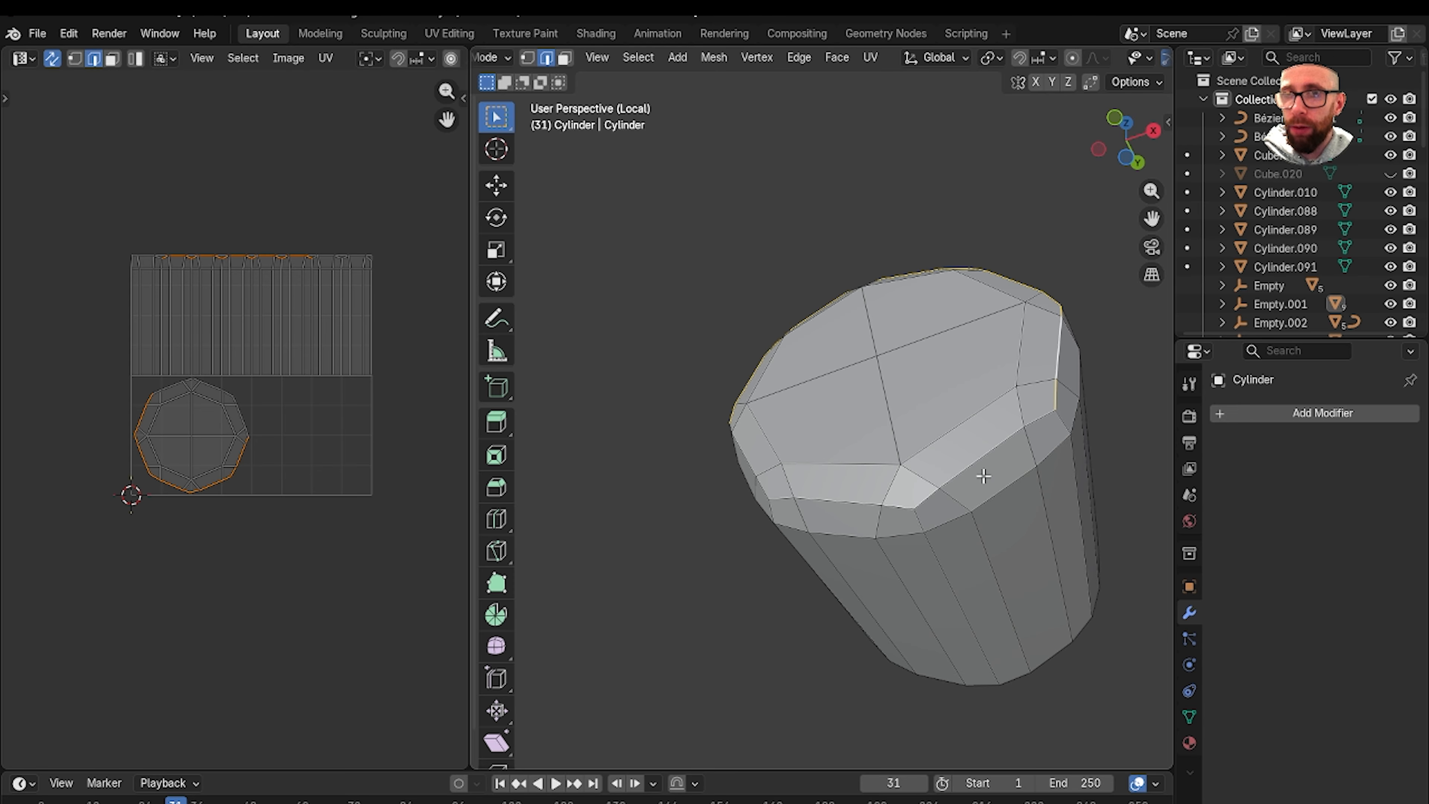
middle_drag(841, 507, 780, 359)
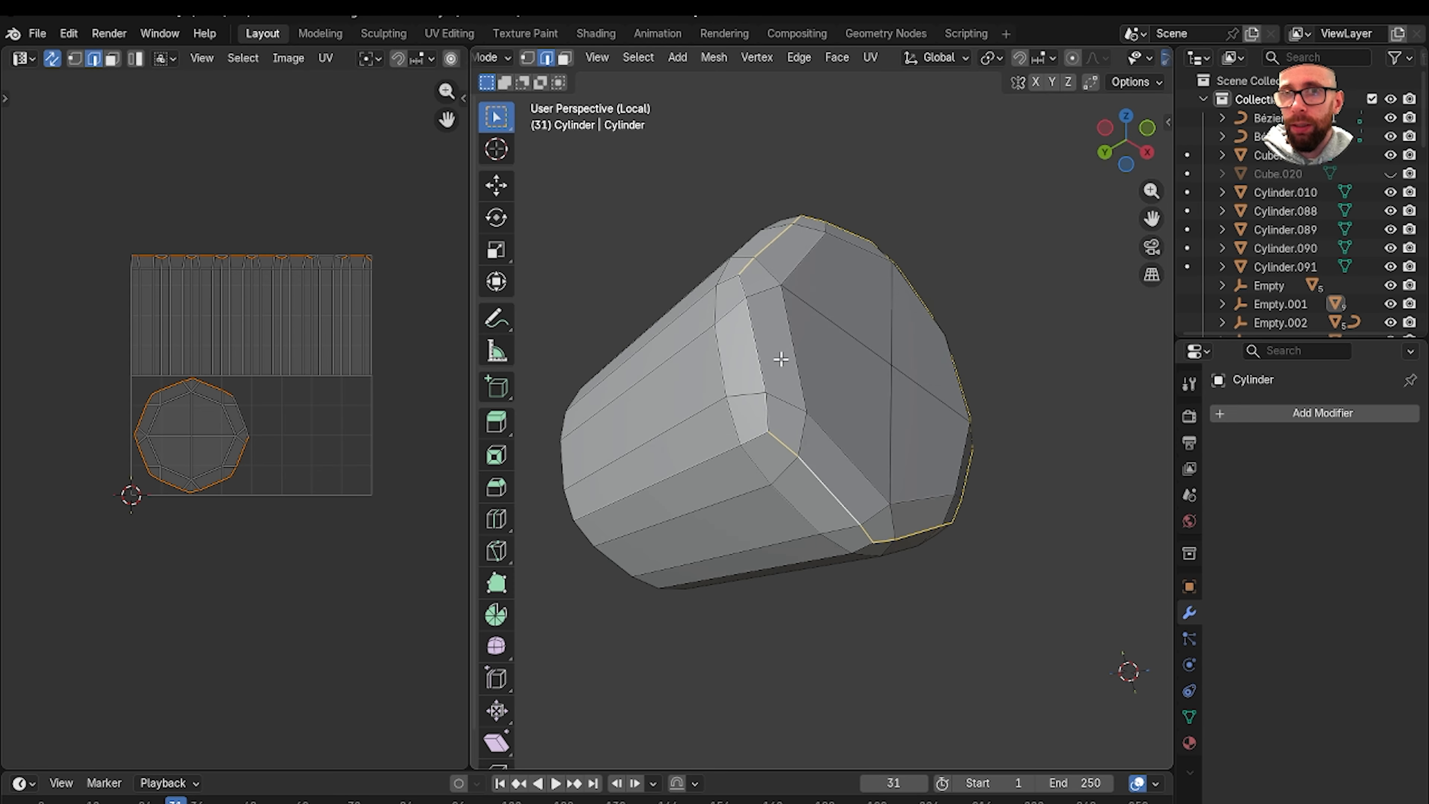
mouse_move(861, 427)
middle_down()
mouse_move(852, 360)
mouse_move(862, 446)
middle_up()
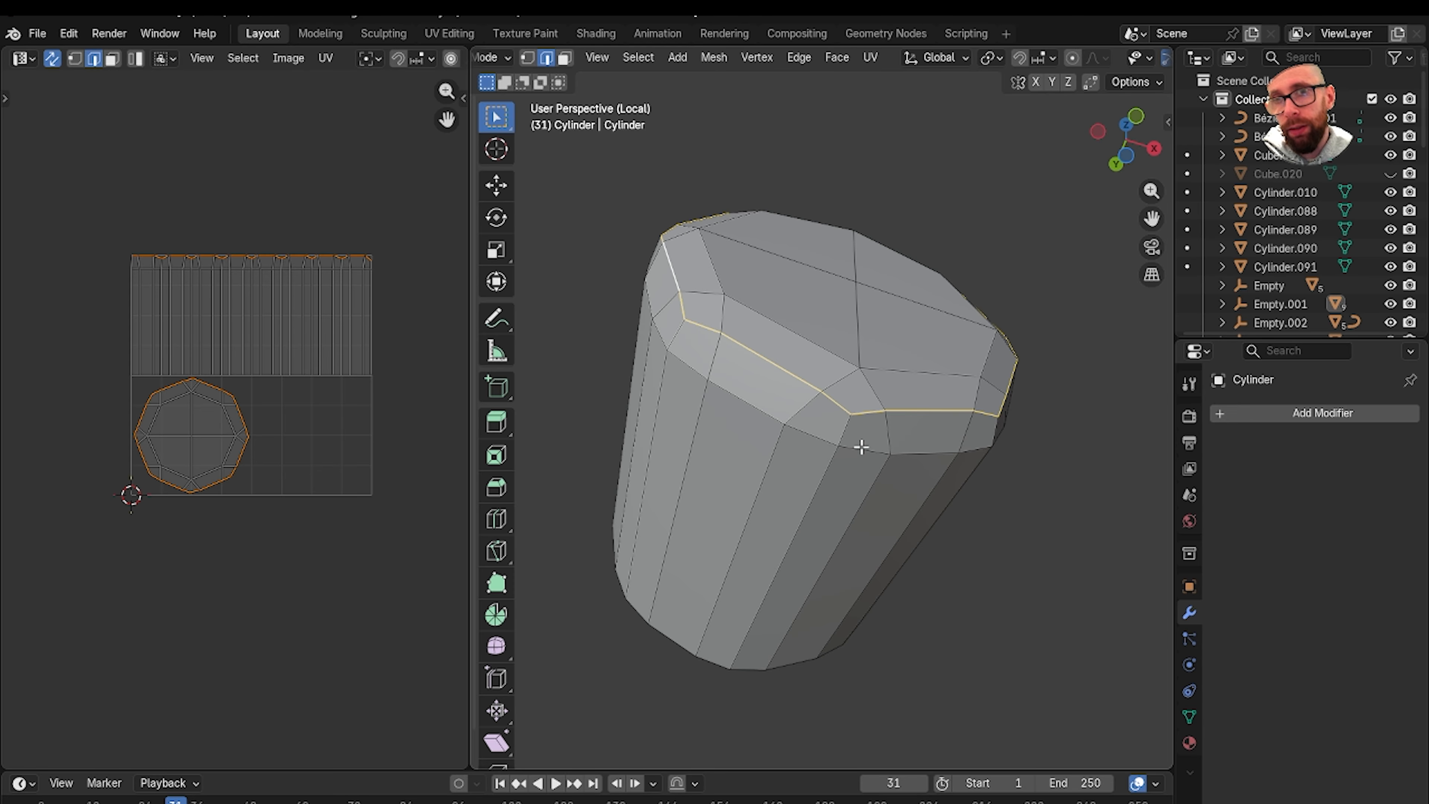
right_click(912, 408)
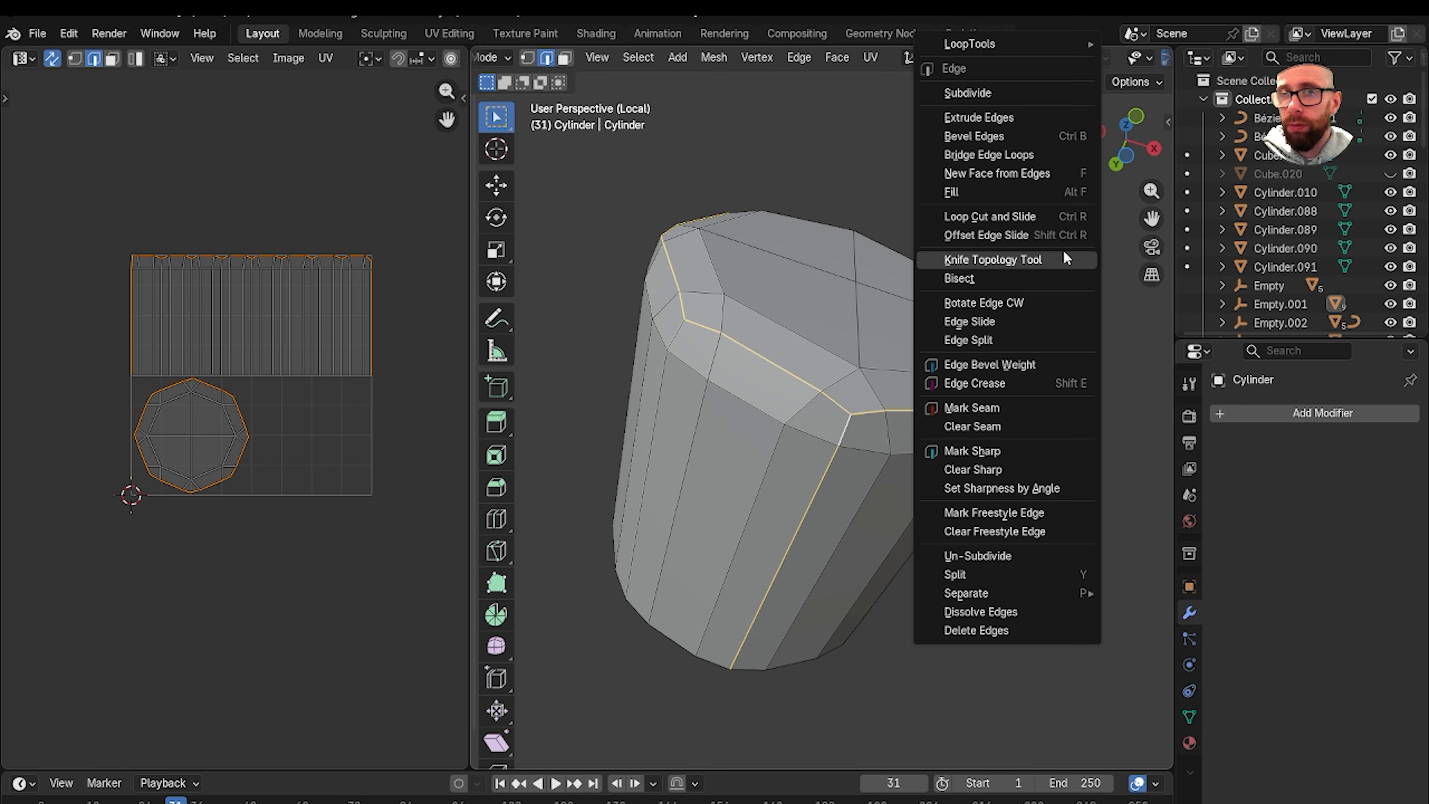
click(1017, 412)
Unwrap all faces of the second plug with the Conformal method.
key(alt+a)
key(a)
key(u)
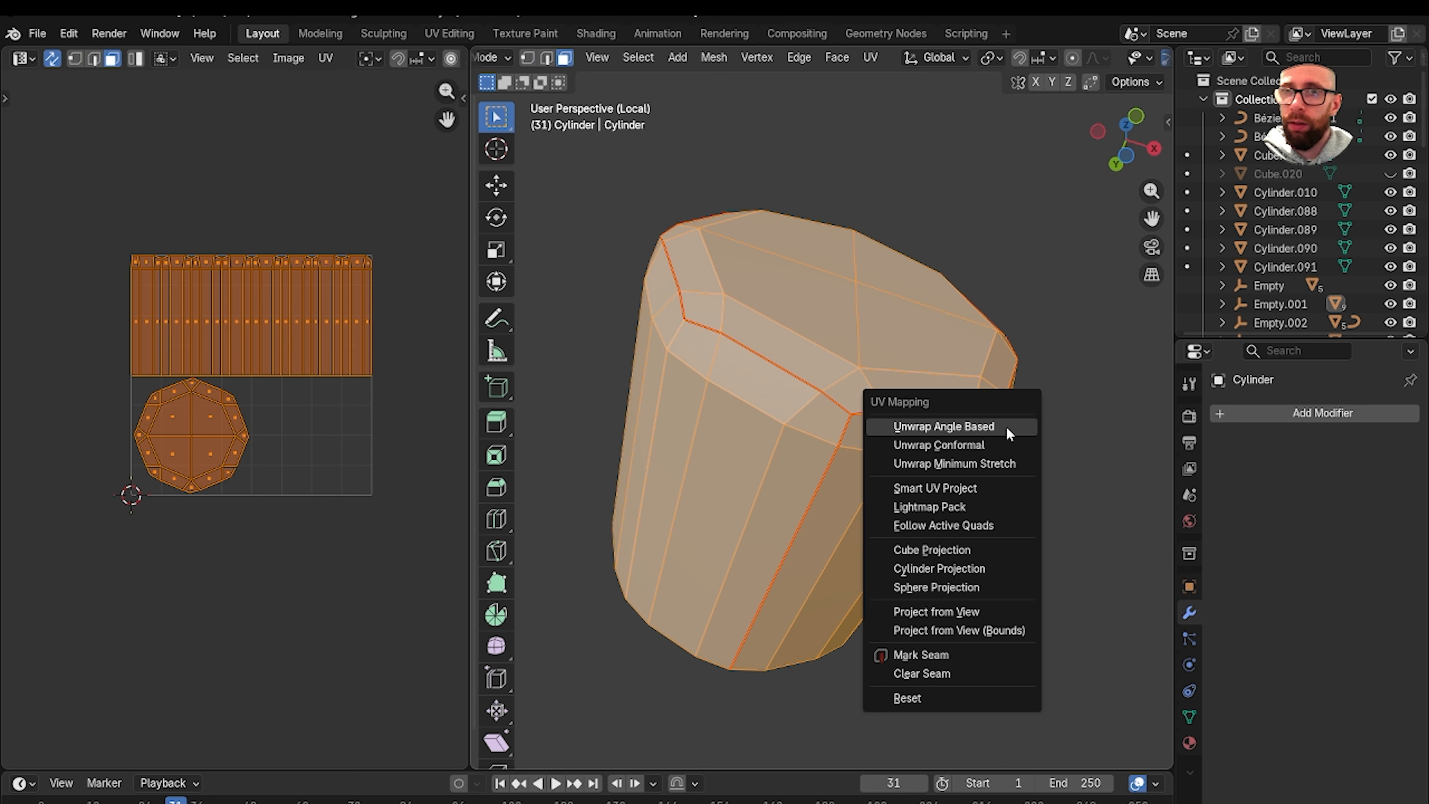
click(985, 448)
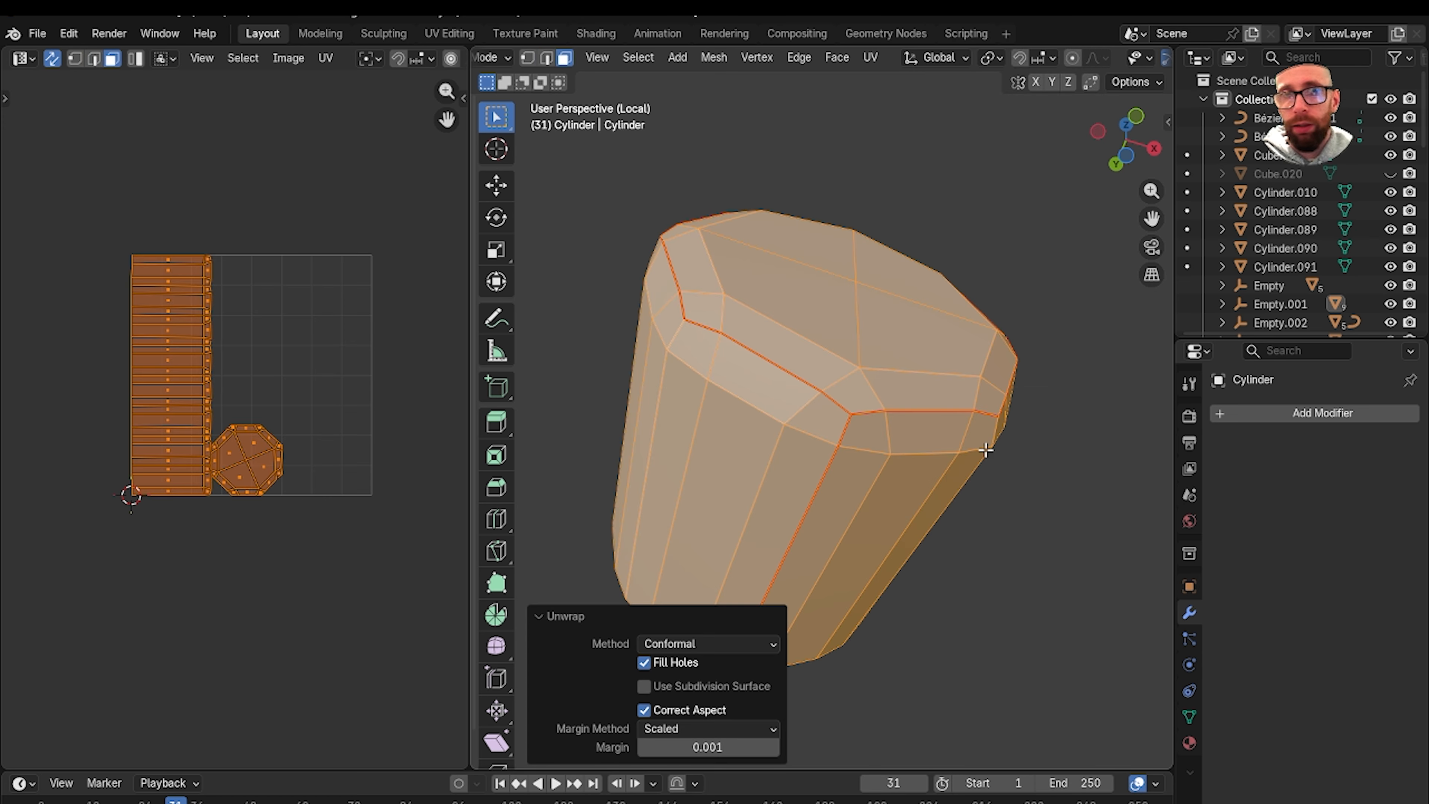
Unwrap all faces of the second plug again with the Minimum Stretch method, then leave mesh editing.
key(alt+a)
key(a)
key(u)
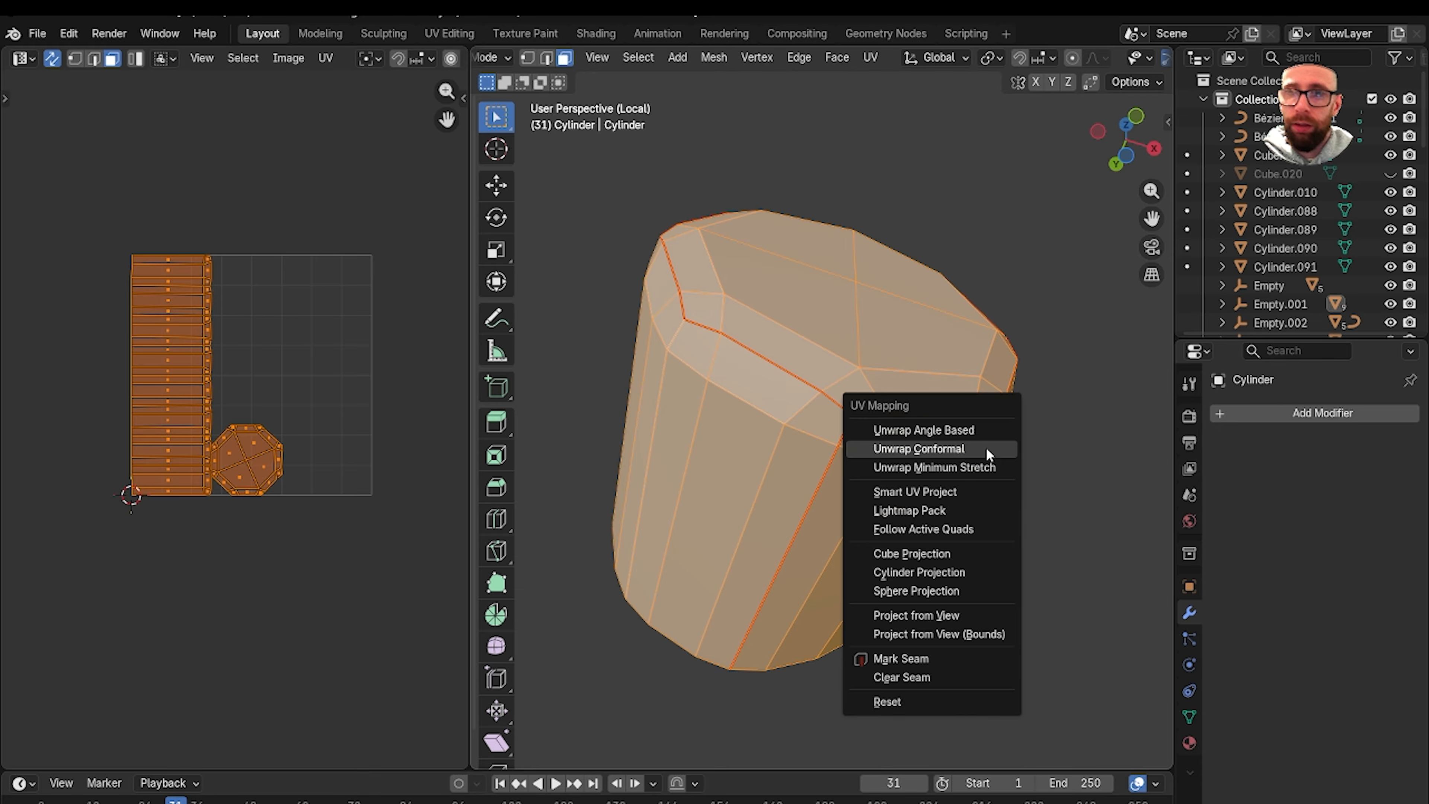
click(982, 468)
key(Tab)
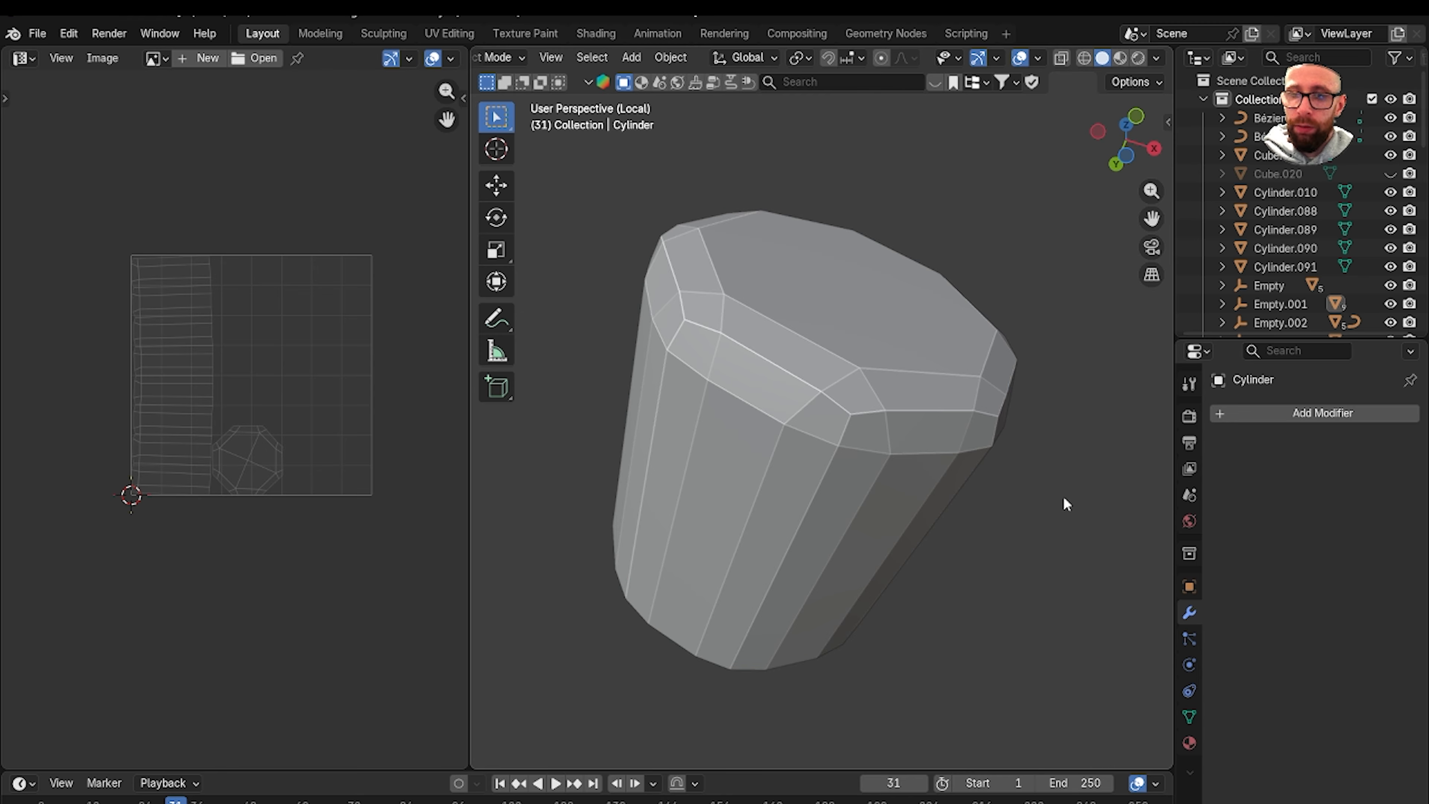
Leave local view, isolate the rounded end cap atop the chair's nearest backrest post, and shade it flat with its mesh open for editing.
key(KP_Divide)
scroll(980, 388, up, 10)
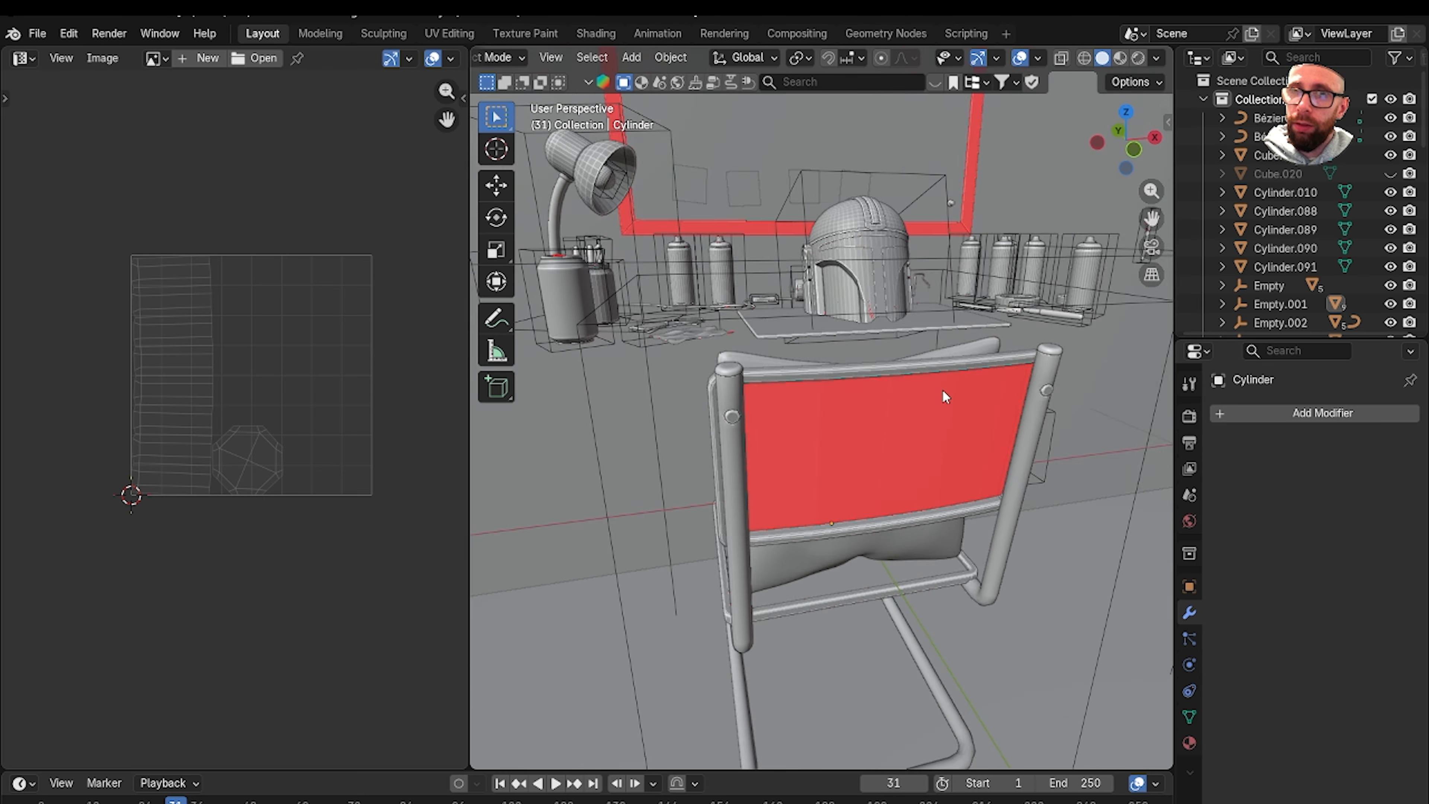
click(764, 360)
key(KP_Divide)
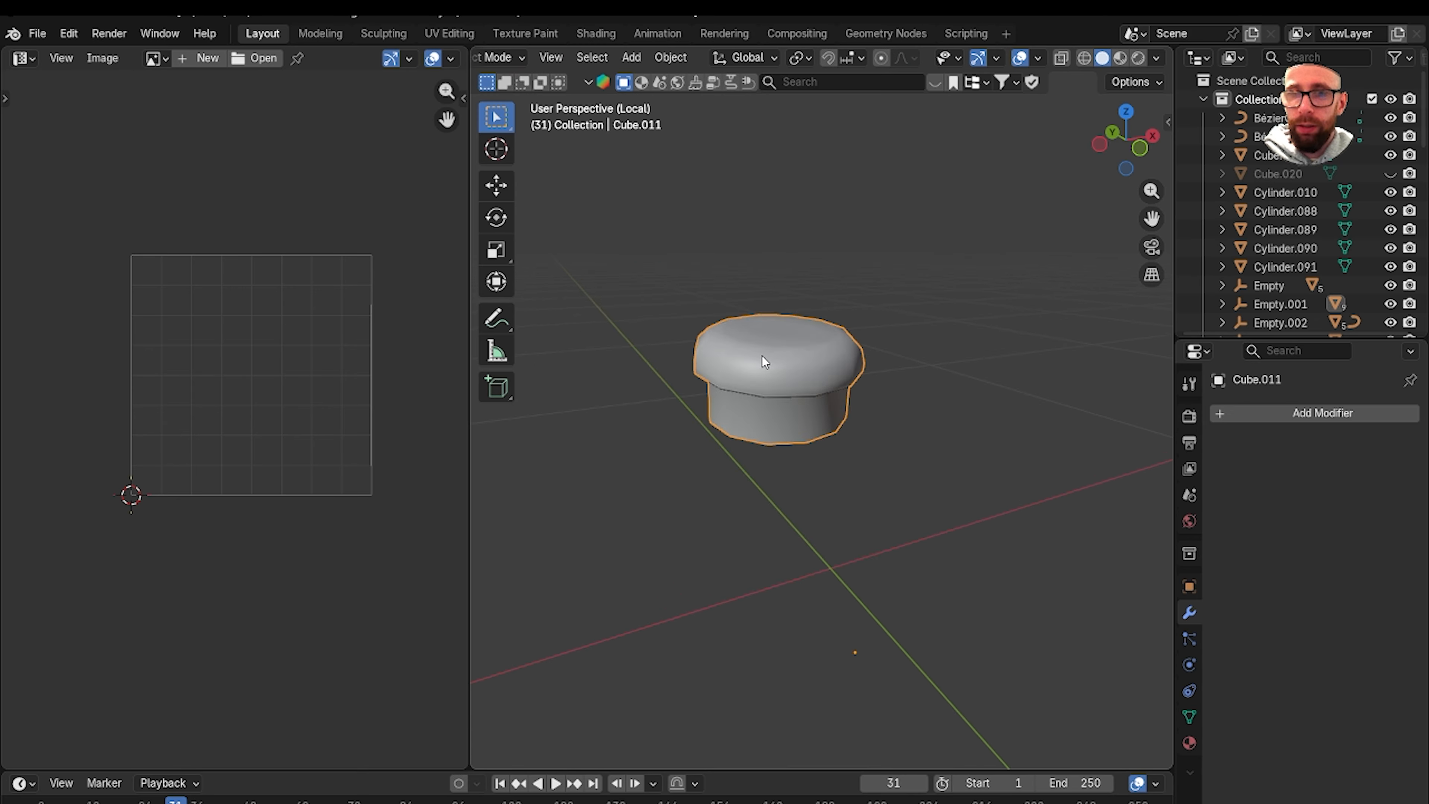
key(Tab)
key(Tab)
right_click(815, 459)
click(816, 461)
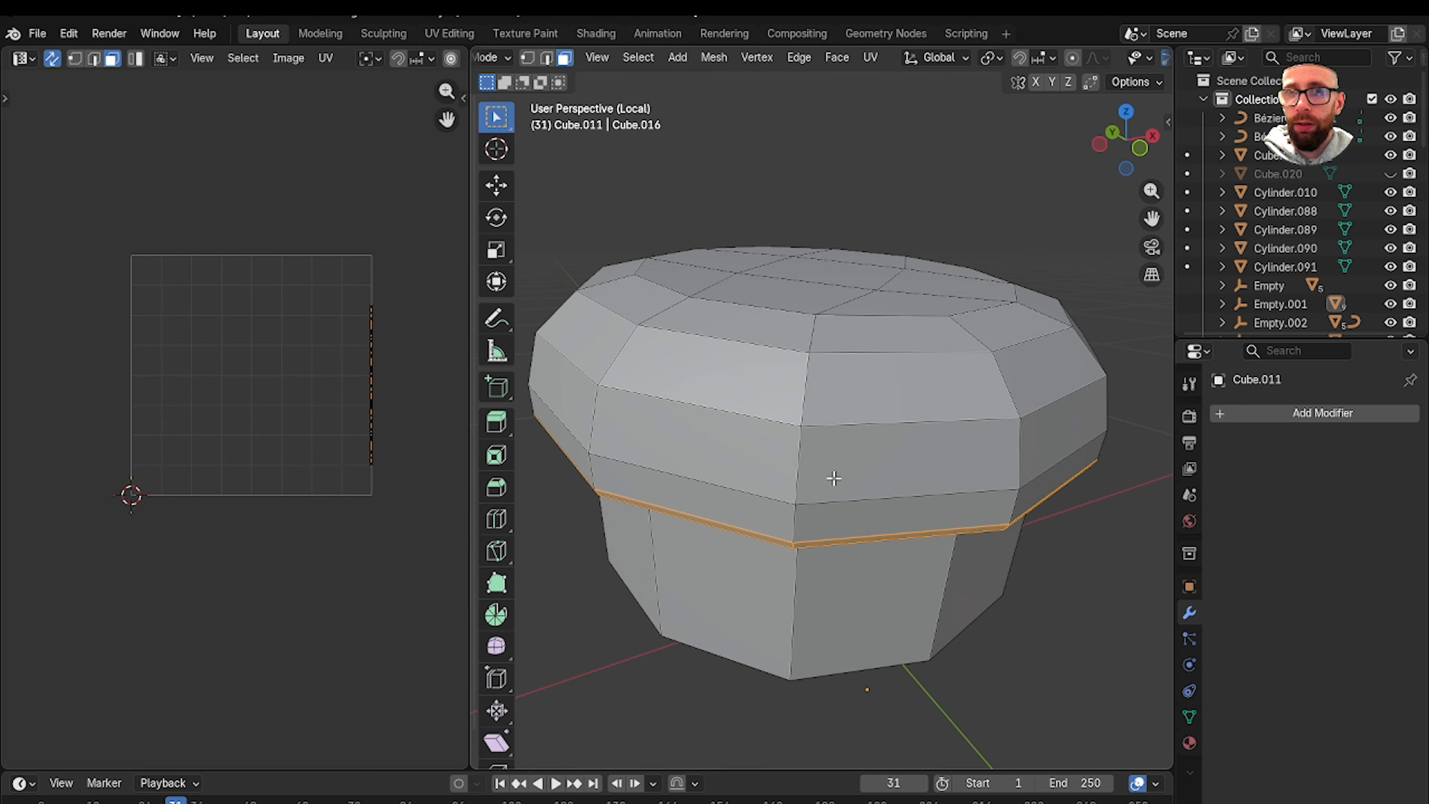
Mark seams on the end cap along the two edge loops beneath its rim, the loop around its top face and one vertical side line.
key(2)
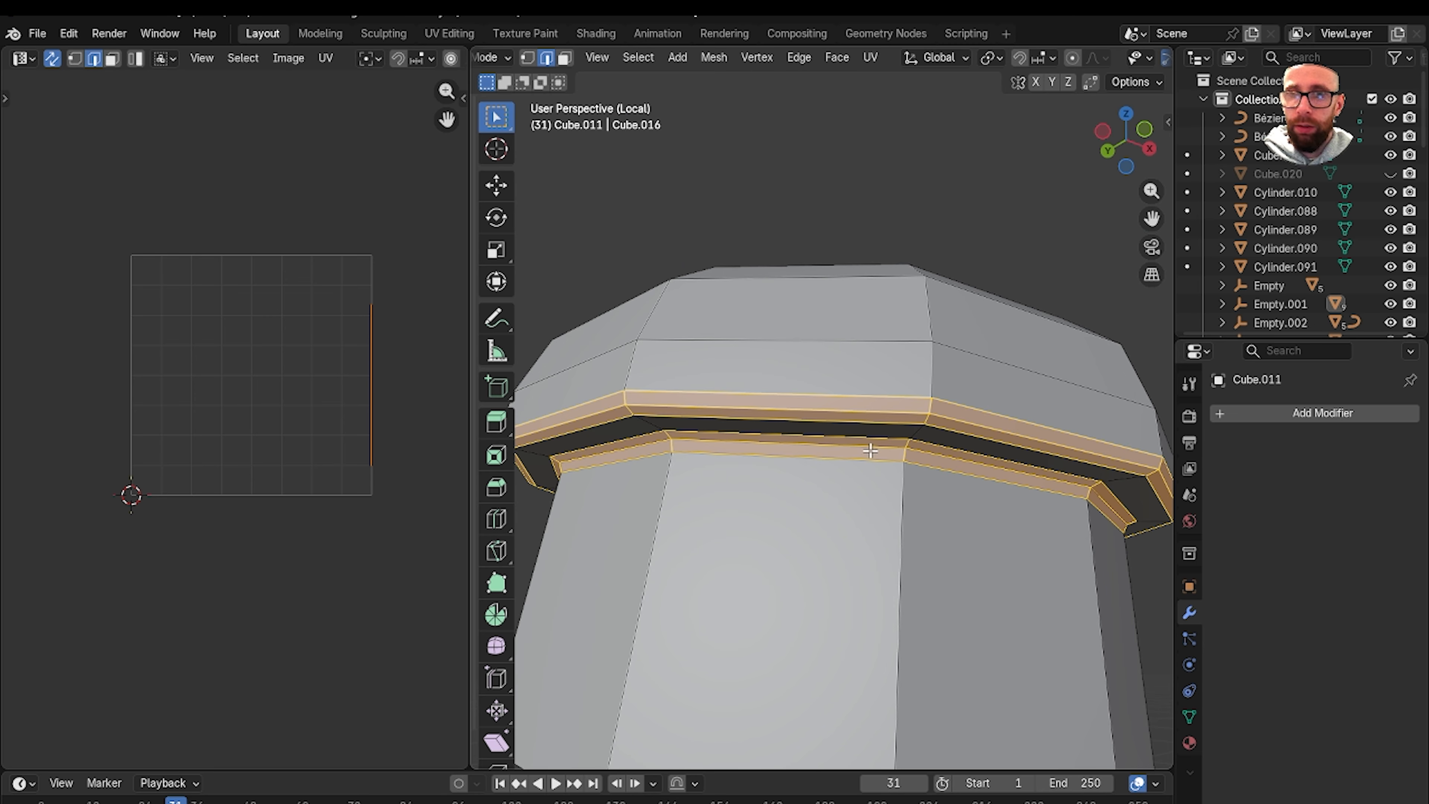
middle_drag(786, 446, 1024, 376)
alt+click(723, 397)
middle_drag(849, 359, 855, 457)
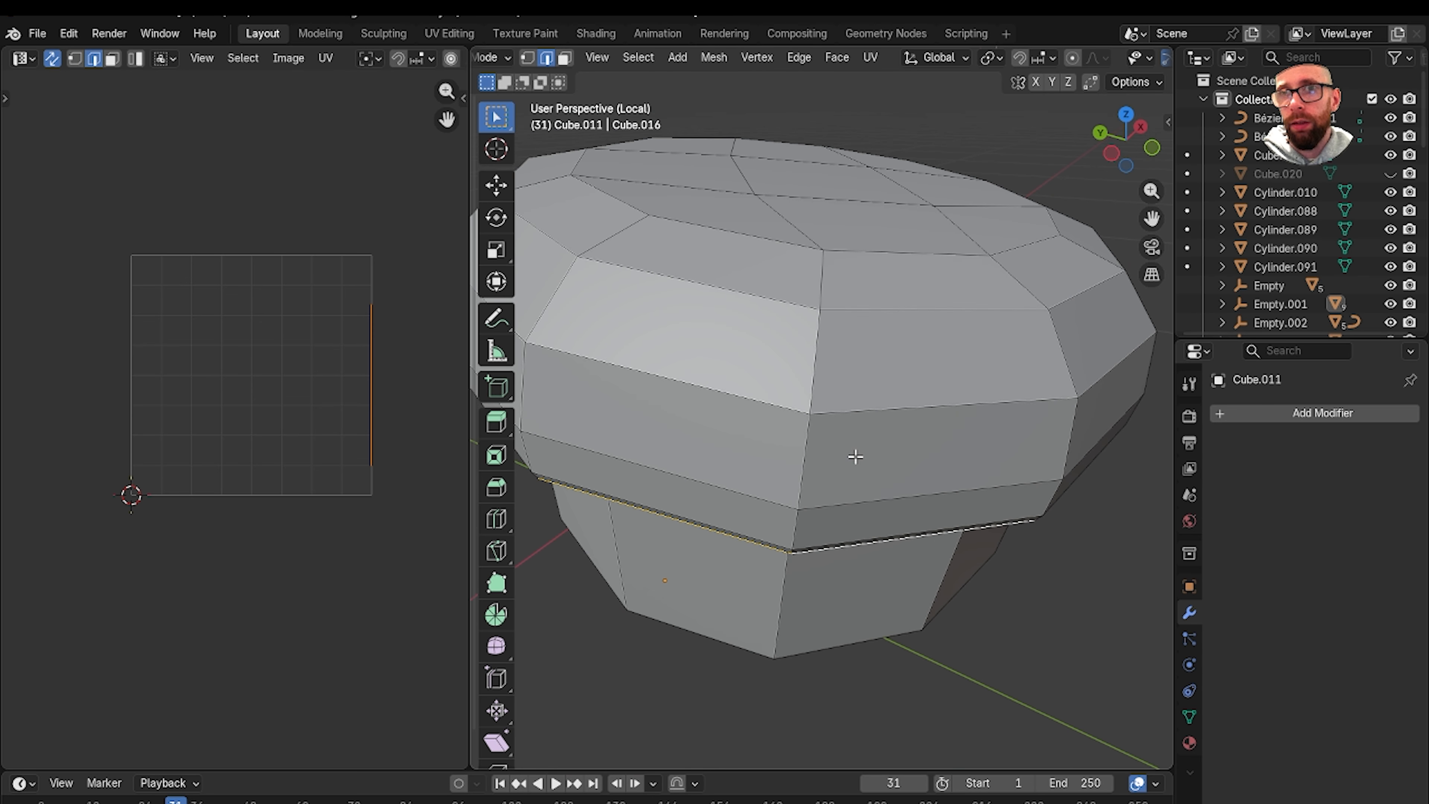
alt+shift+click(867, 255)
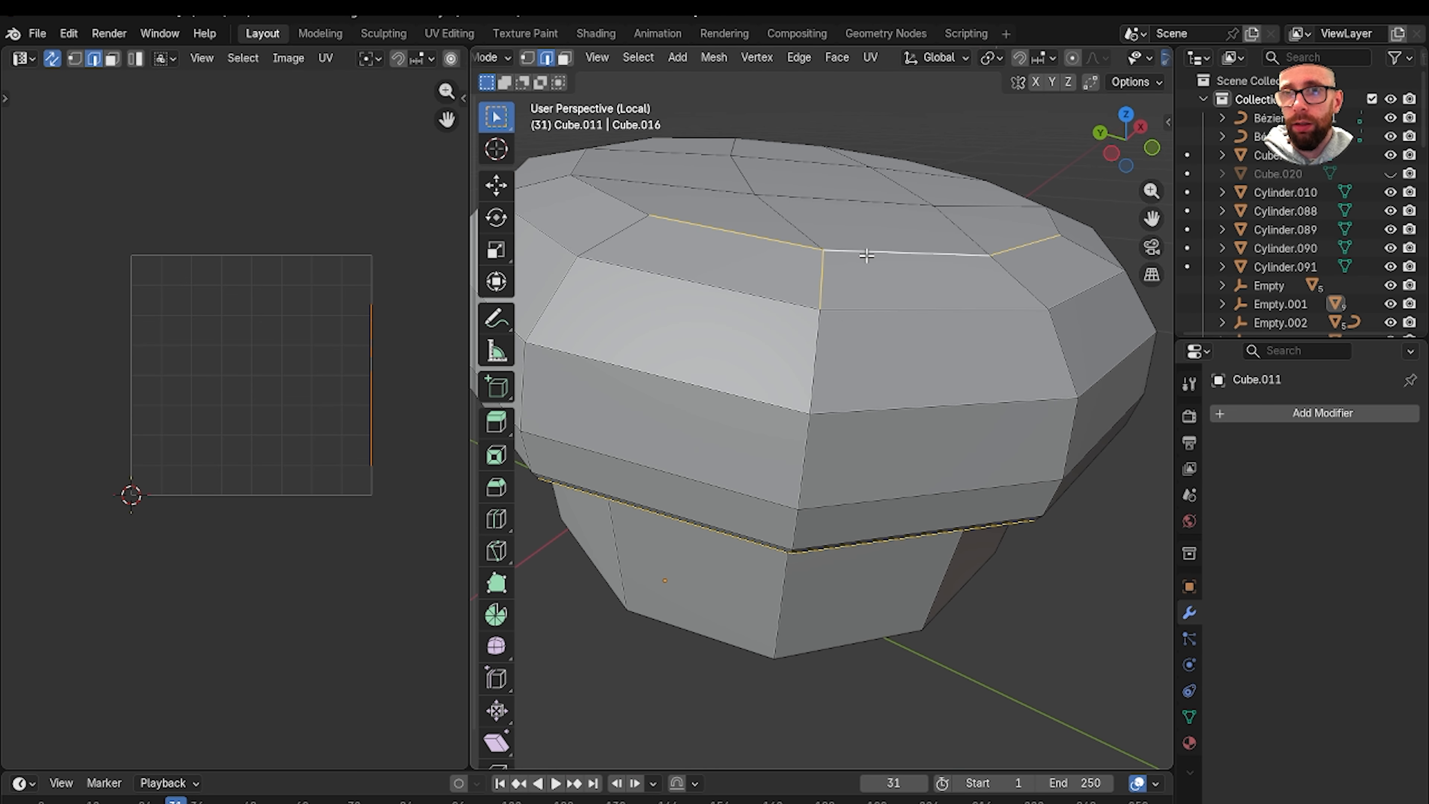
scroll(634, 213, down, 3)
middle_drag(749, 245, 876, 234)
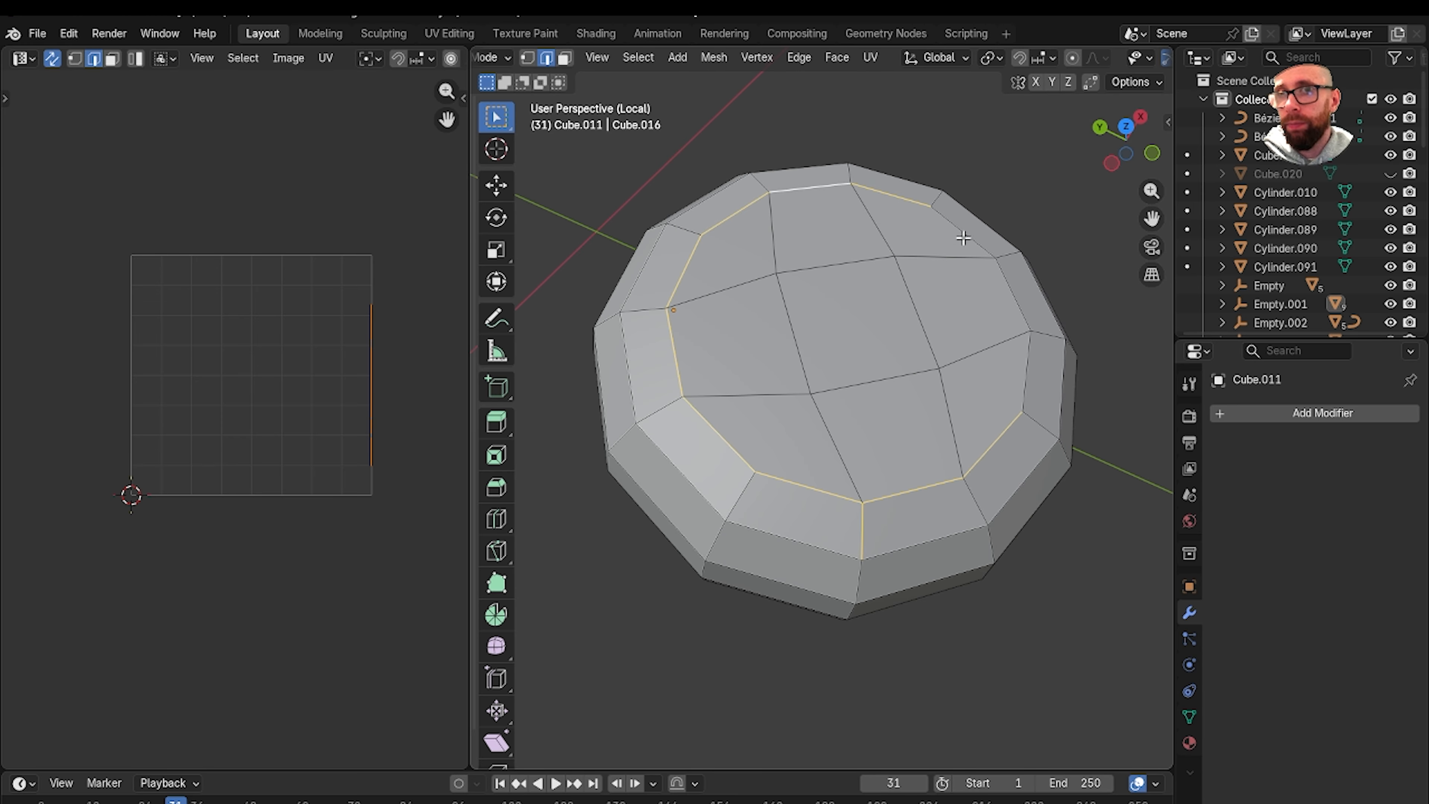
middle_drag(963, 238, 854, 373)
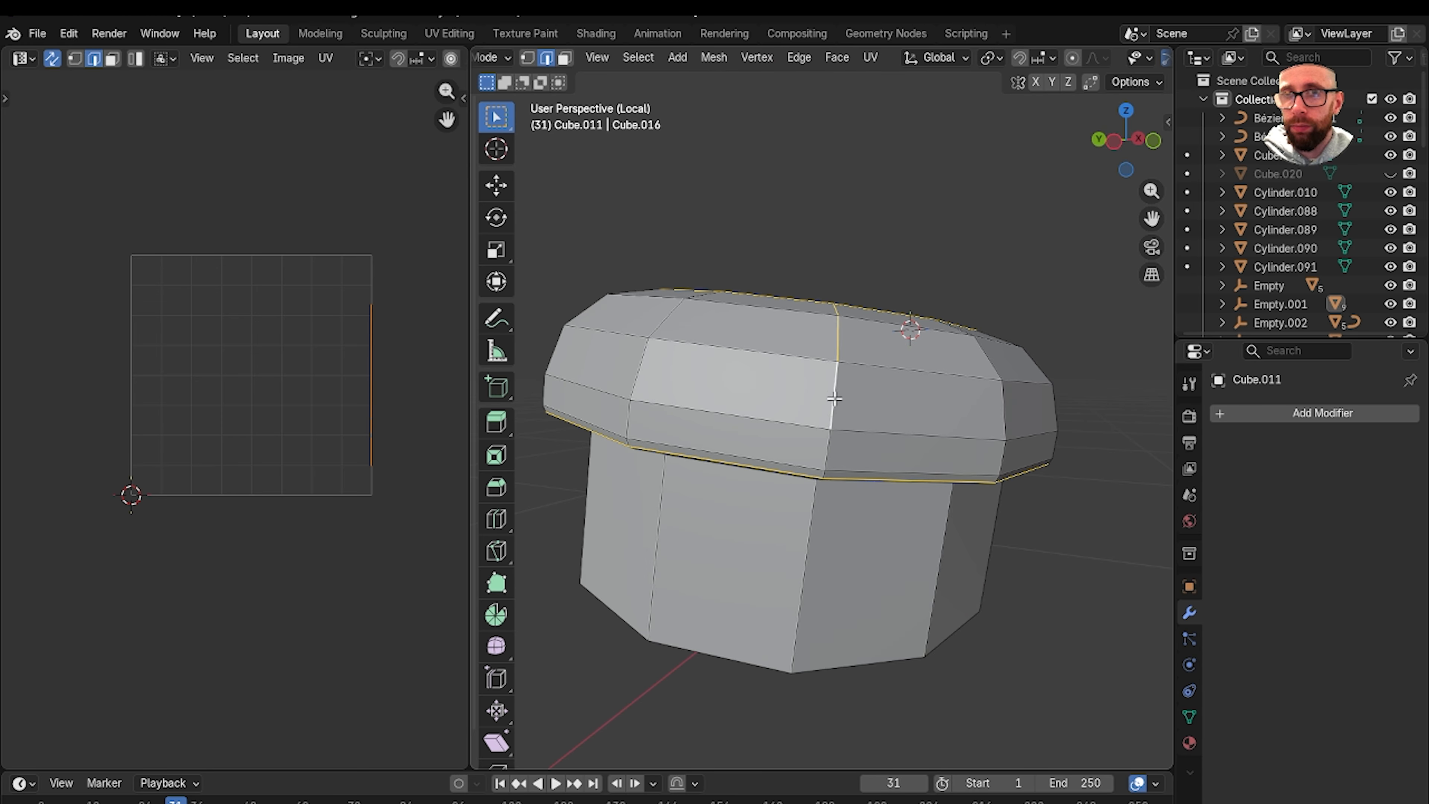
middle_drag(837, 454, 890, 338)
shift+middle_drag(879, 439, 872, 325)
scroll(872, 326, up, 3)
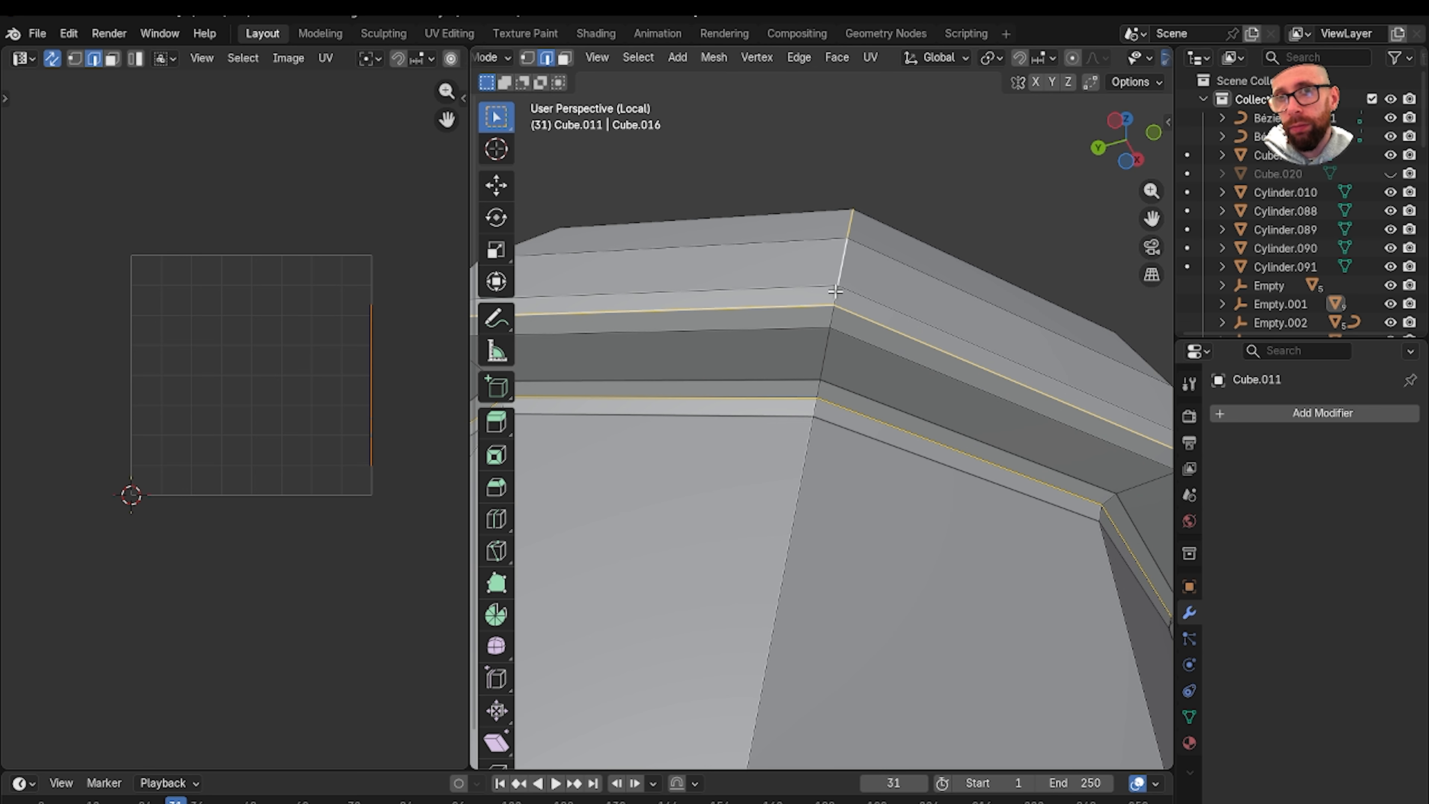
scroll(813, 441, down, 6)
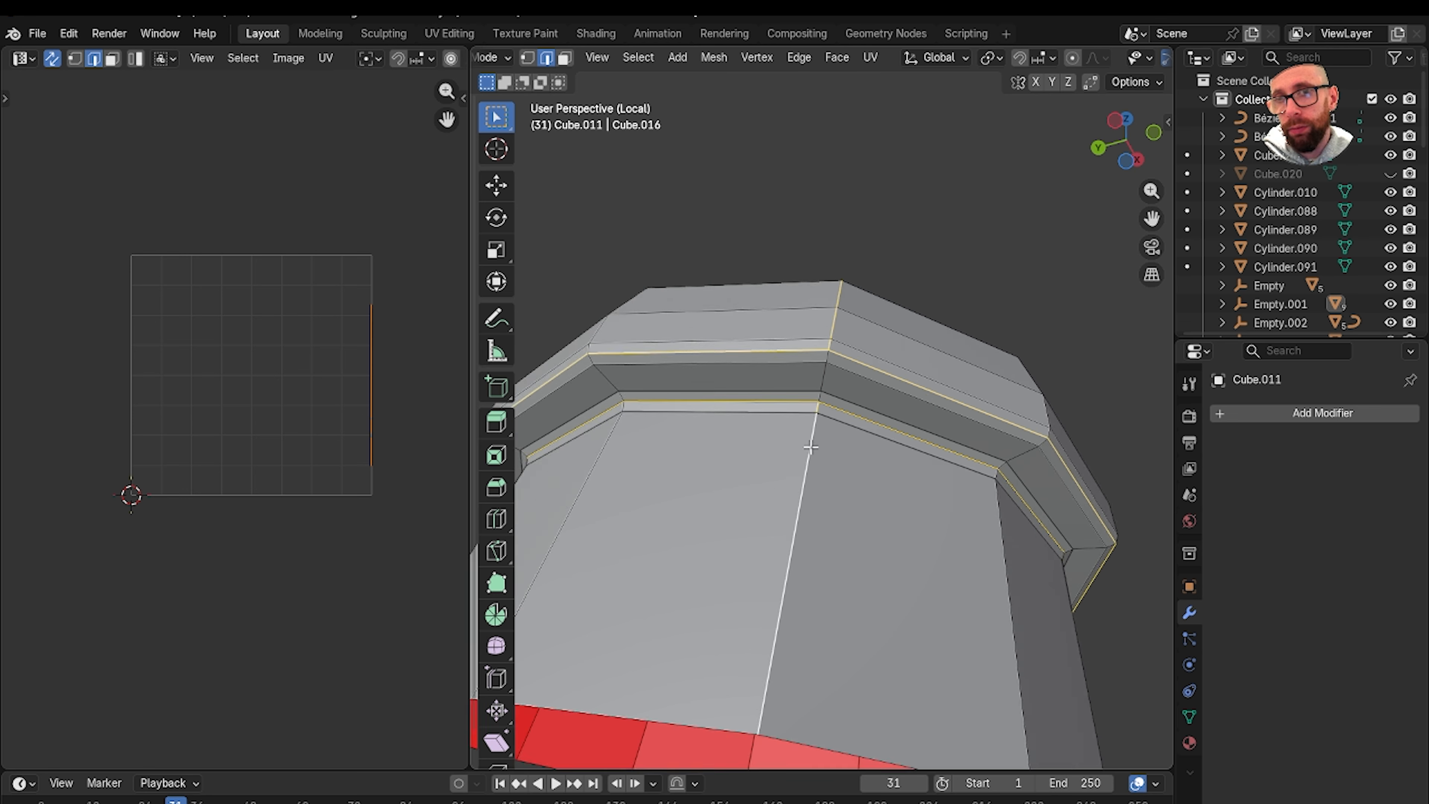
middle_drag(956, 563, 908, 466)
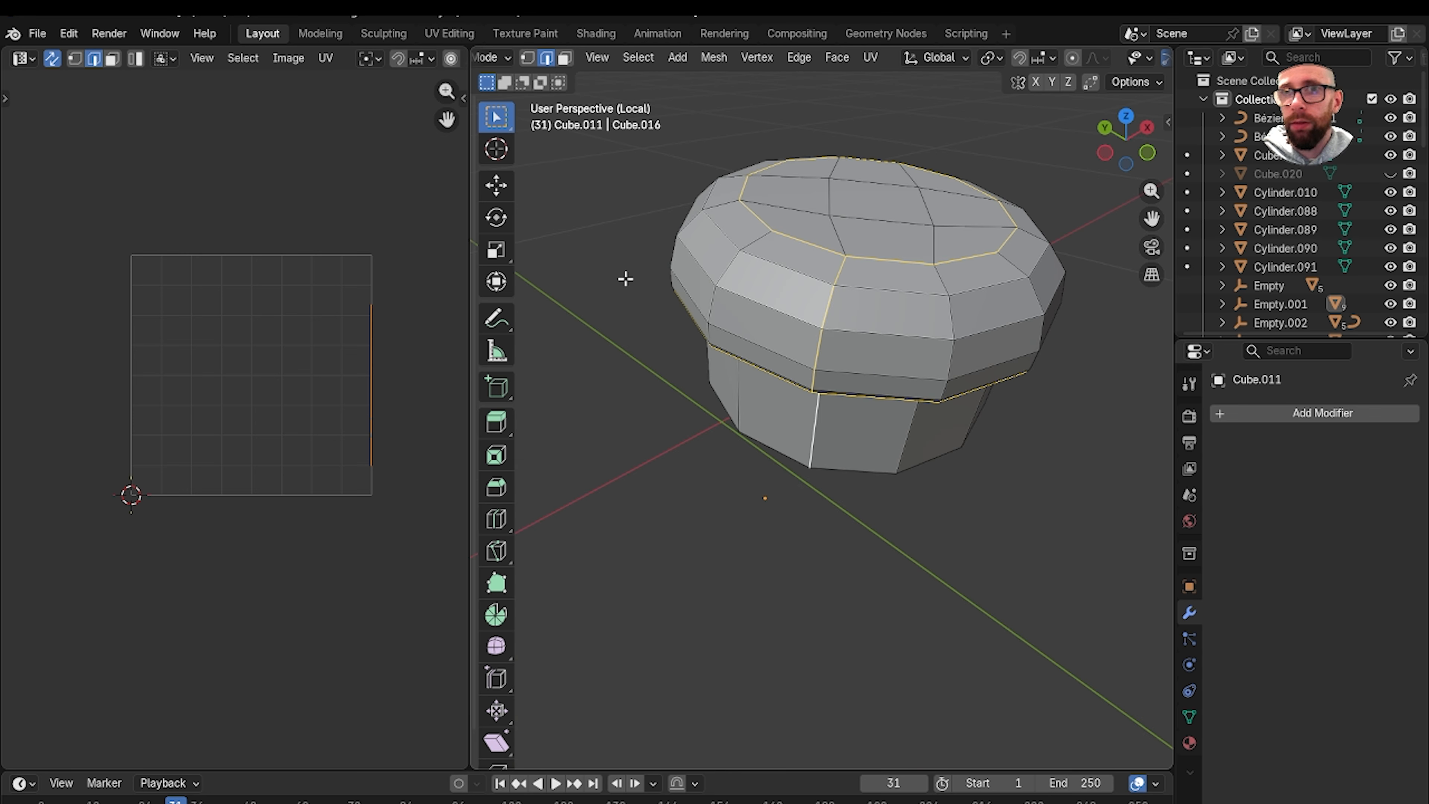
key(ctrl+e)
click(633, 406)
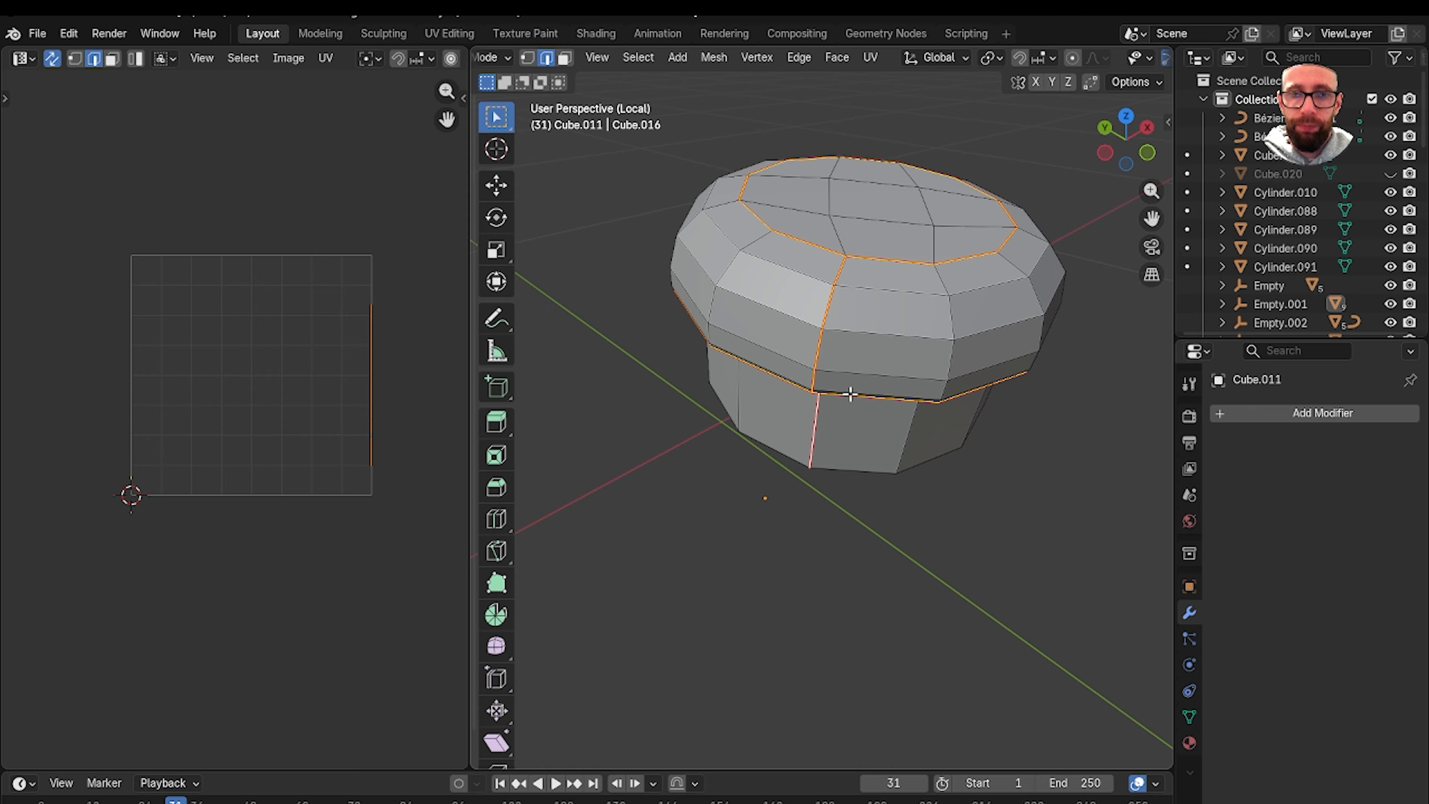
Unwrap all faces of the end cap with the Minimum Stretch method and leave mesh editing.
key(3)
key(a)
key(u)
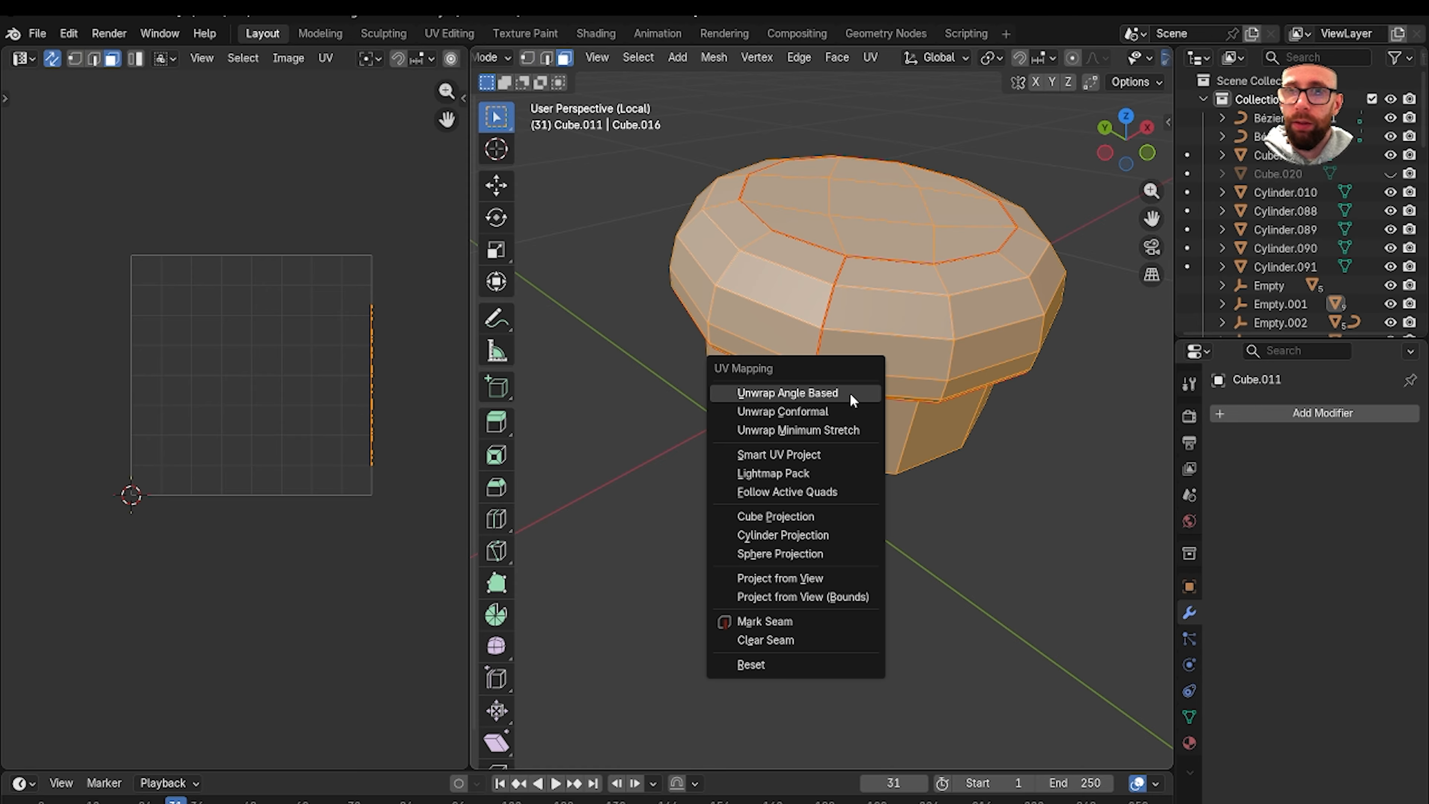
click(824, 431)
scroll(333, 381, up, 3)
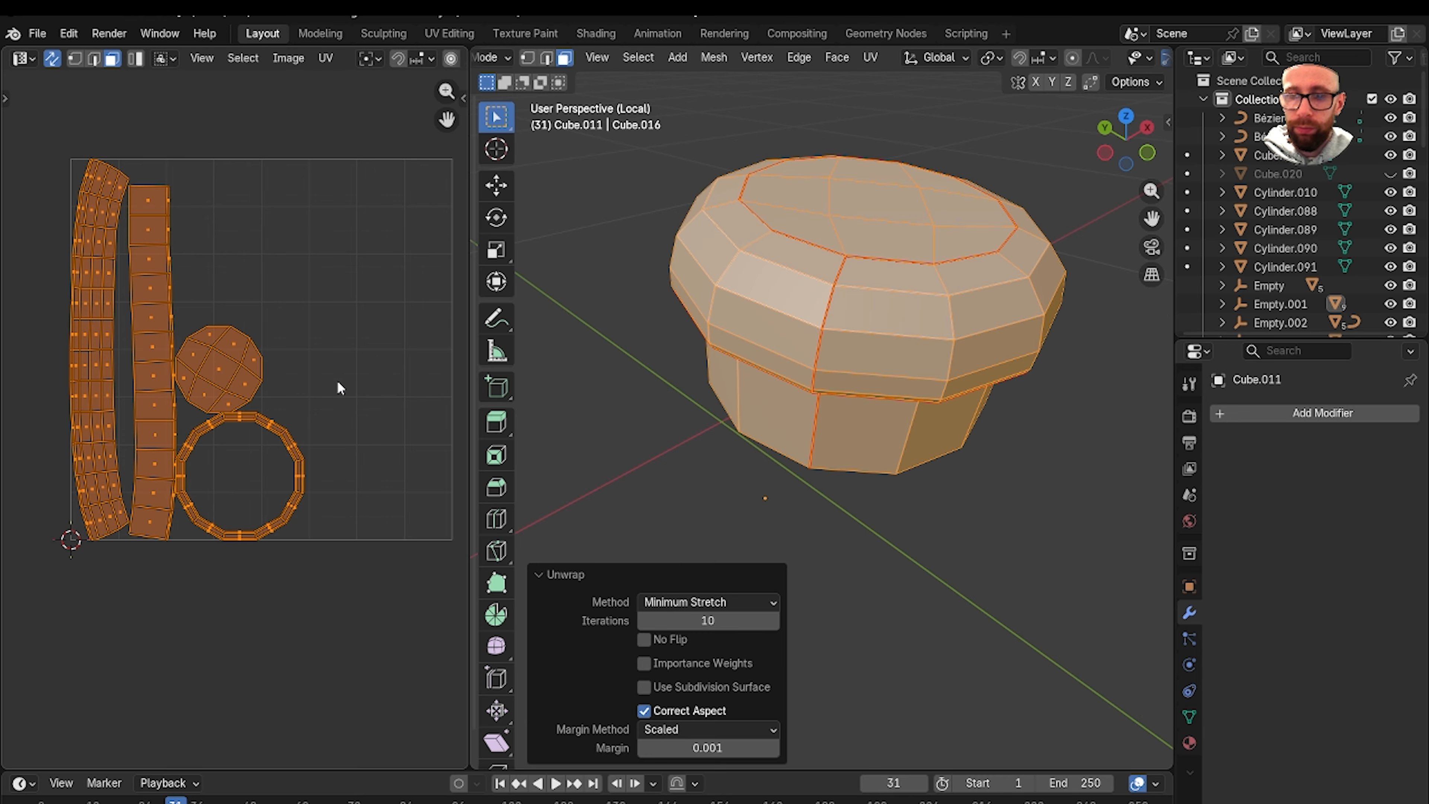
key(Tab)
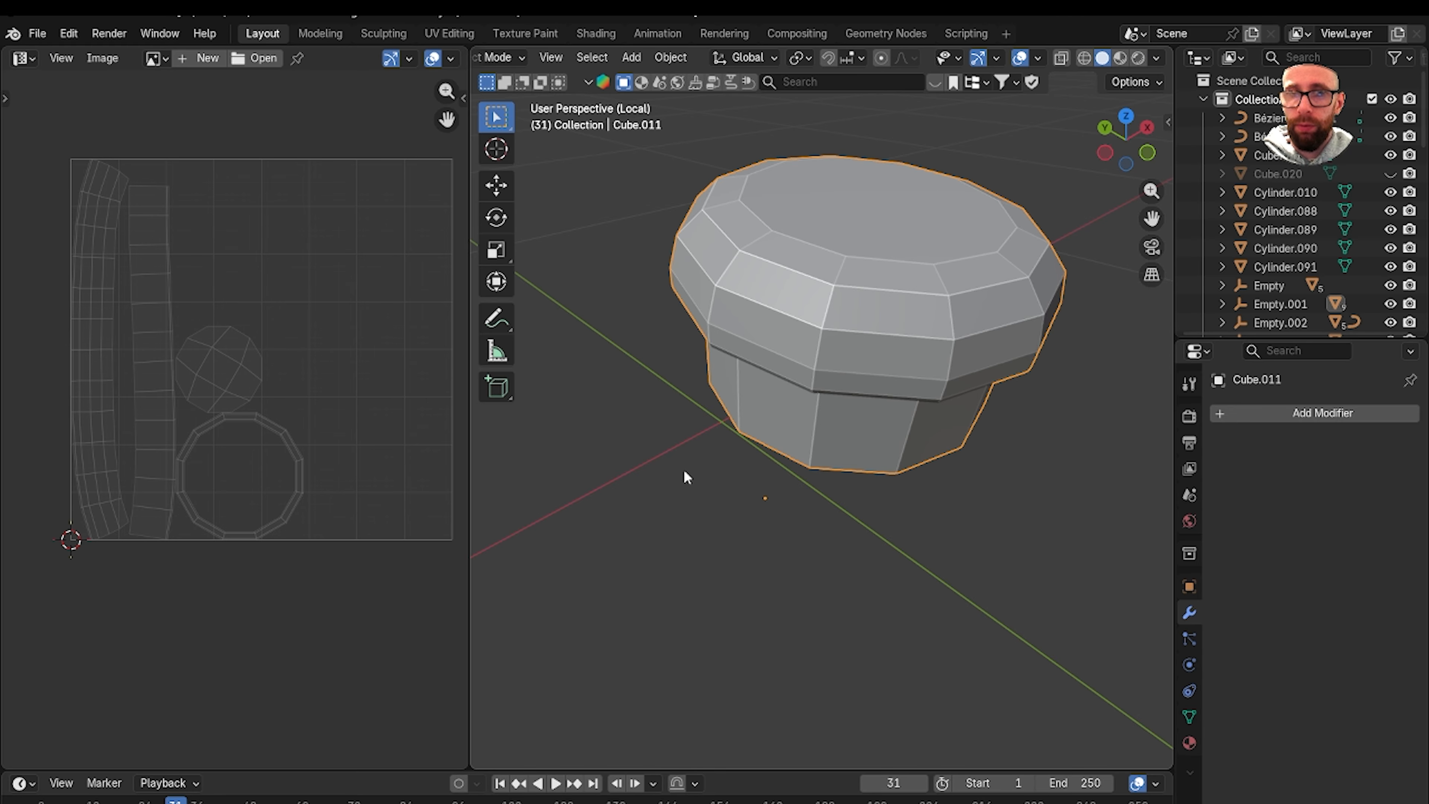
Leave local view, then shade the matching end cap on the other backrest post flat and isolate it.
key(KP_Divide)
middle_drag(895, 444, 902, 412)
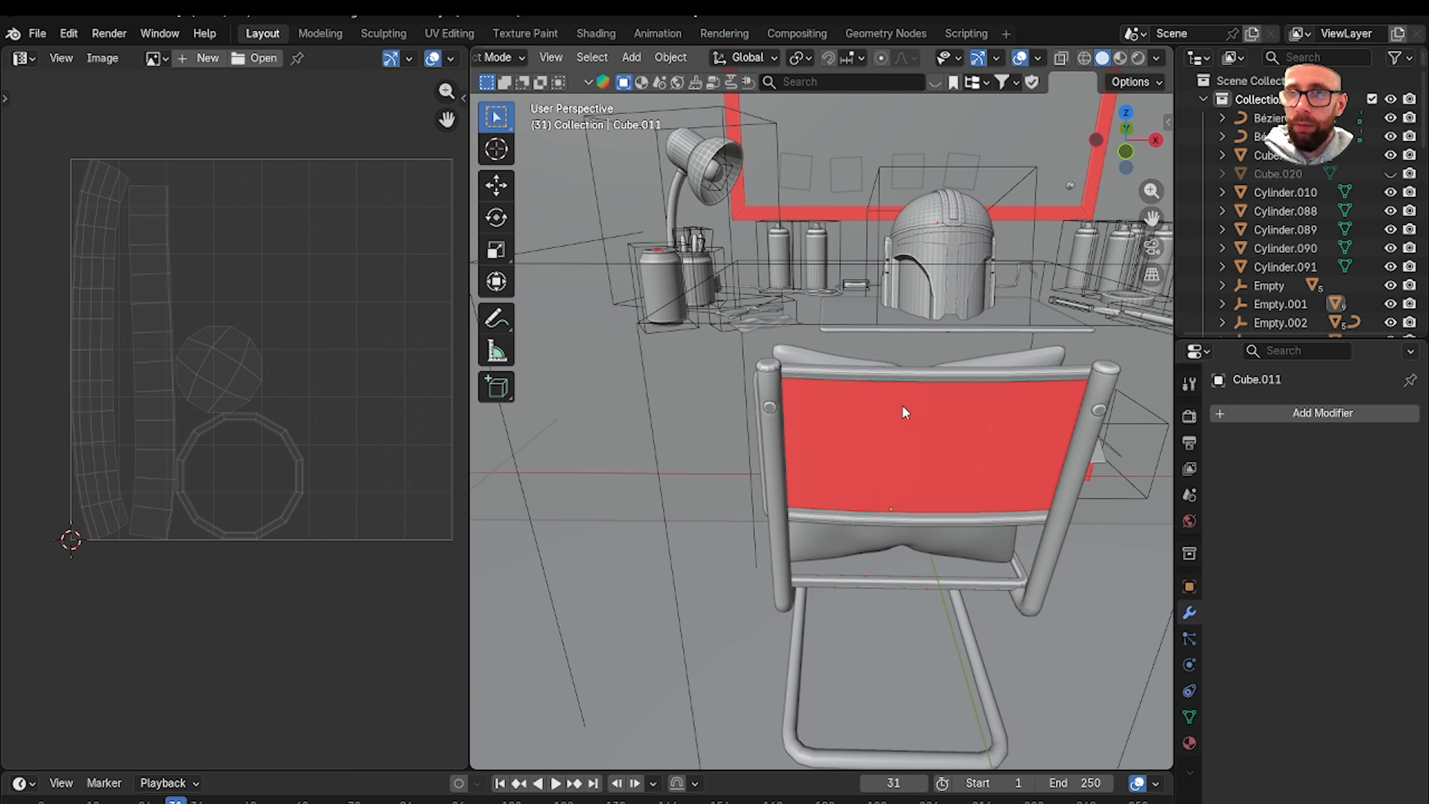
scroll(902, 404, up, 5)
click(802, 360)
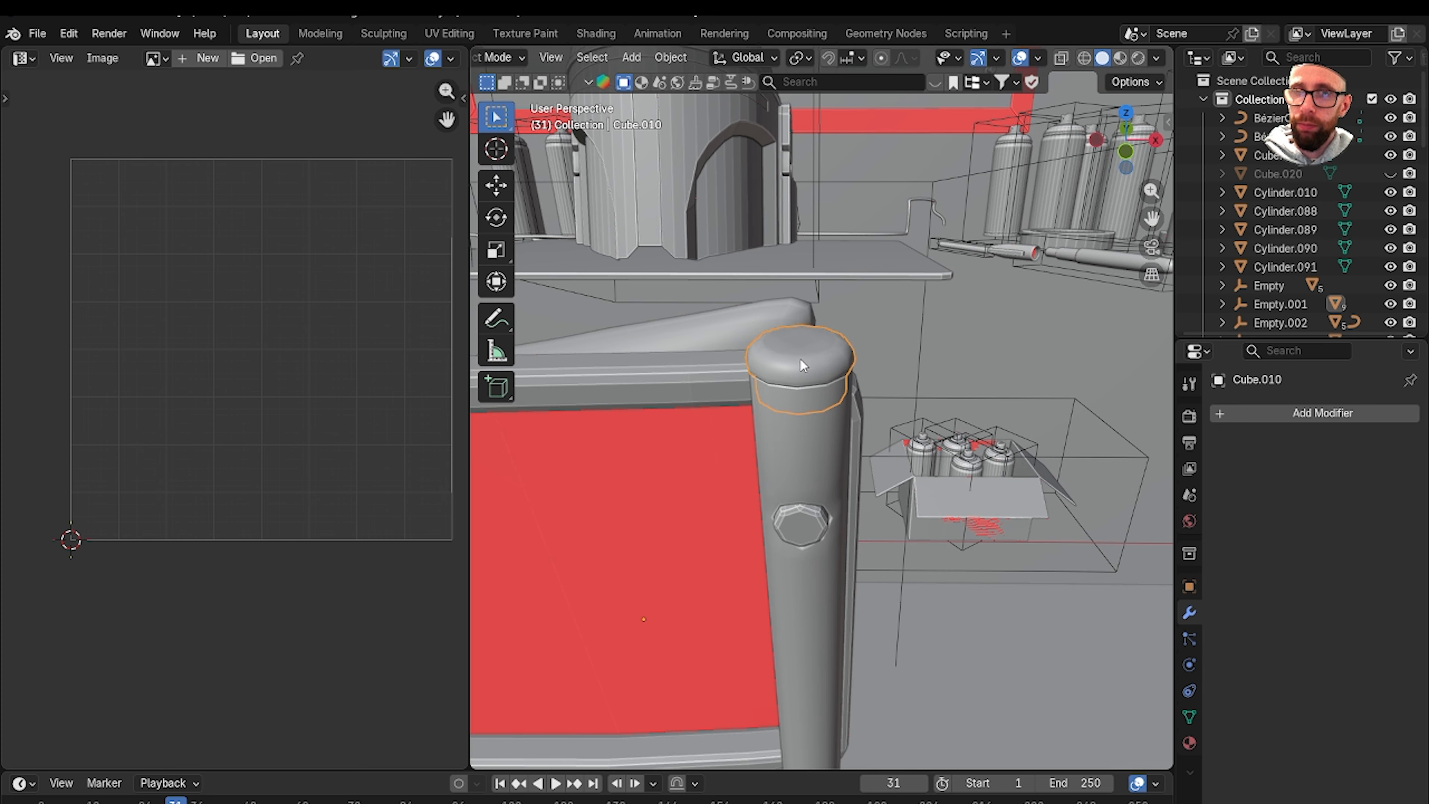
right_click(799, 358)
click(778, 389)
key(KP_Divide)
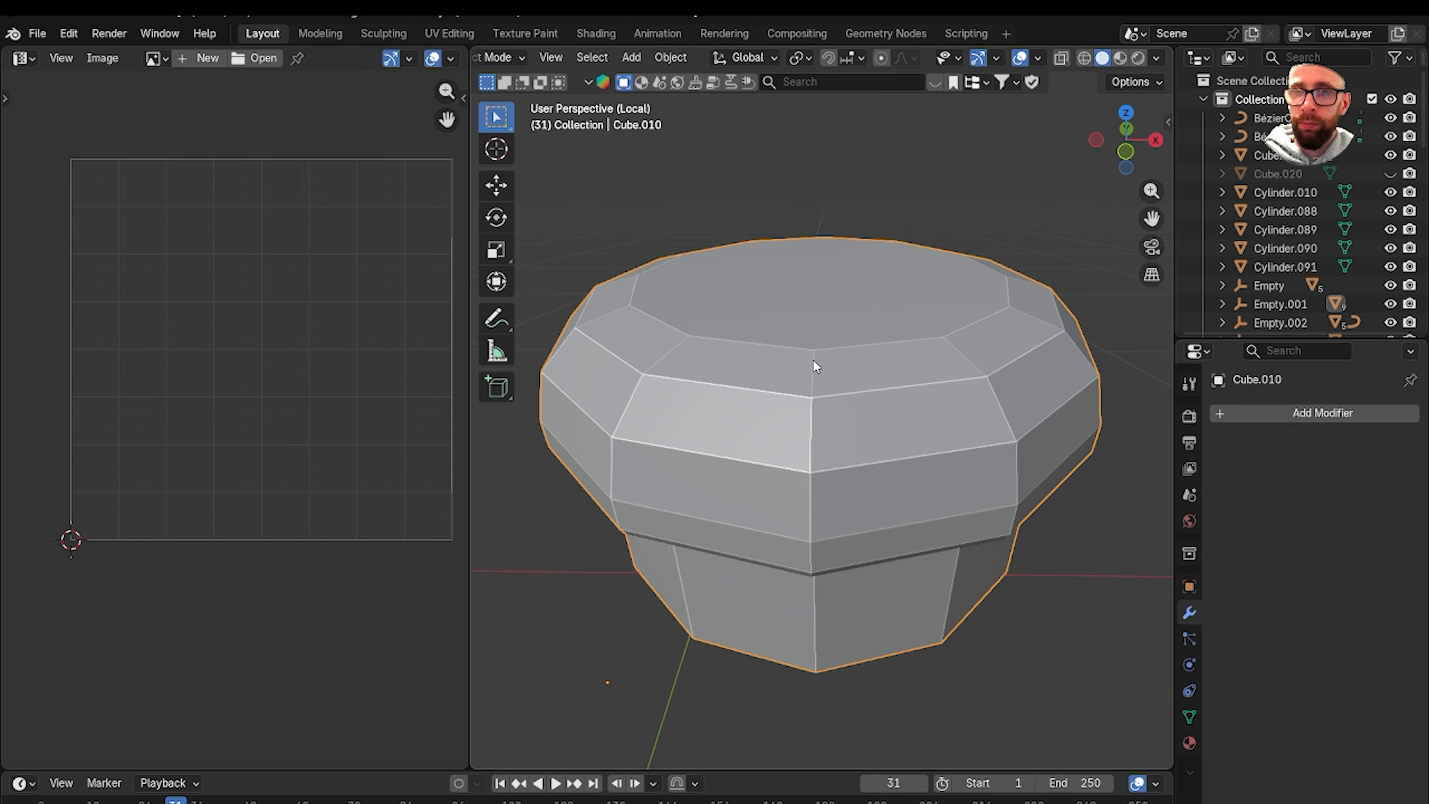
Mark seams on the second end cap along both loops beneath its rim, the loop around its top face and one vertical side line.
key(Tab)
scroll(788, 417, up, 4)
middle_drag(788, 416, 827, 442)
key(2)
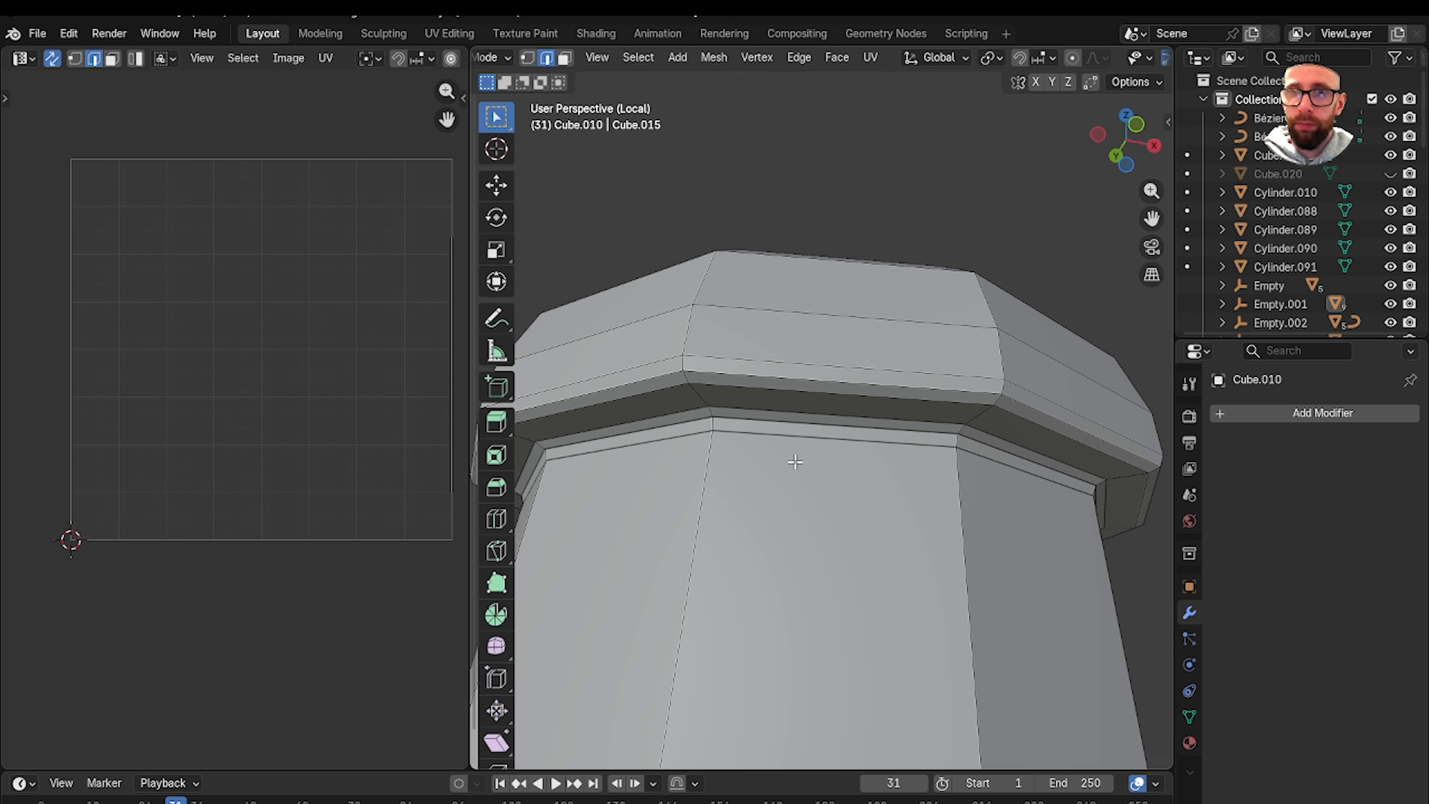
alt+click(796, 391)
middle_drag(796, 391, 955, 310)
shift+click(929, 383)
shift+click(920, 372)
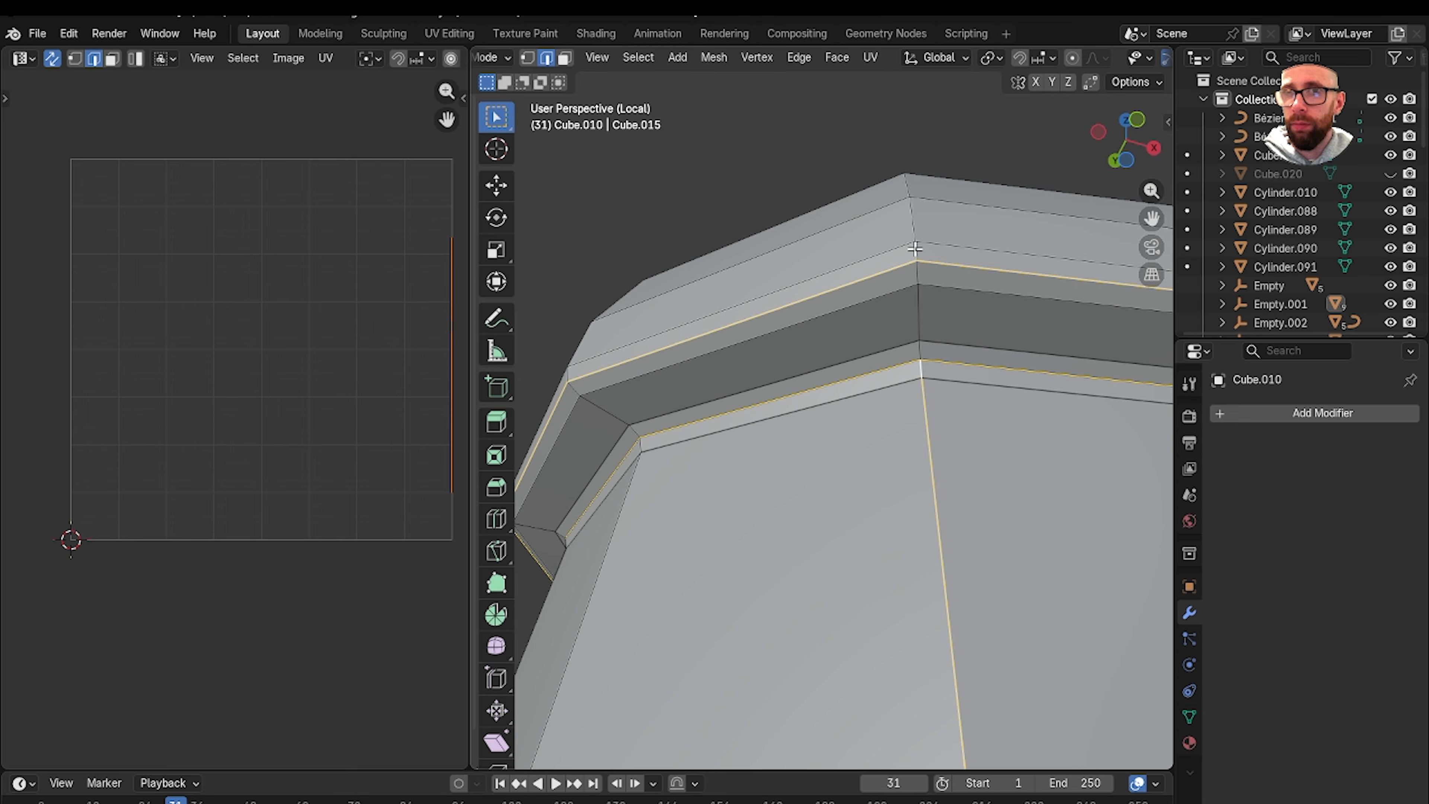
middle_drag(916, 207, 948, 338)
scroll(909, 168, down, 5)
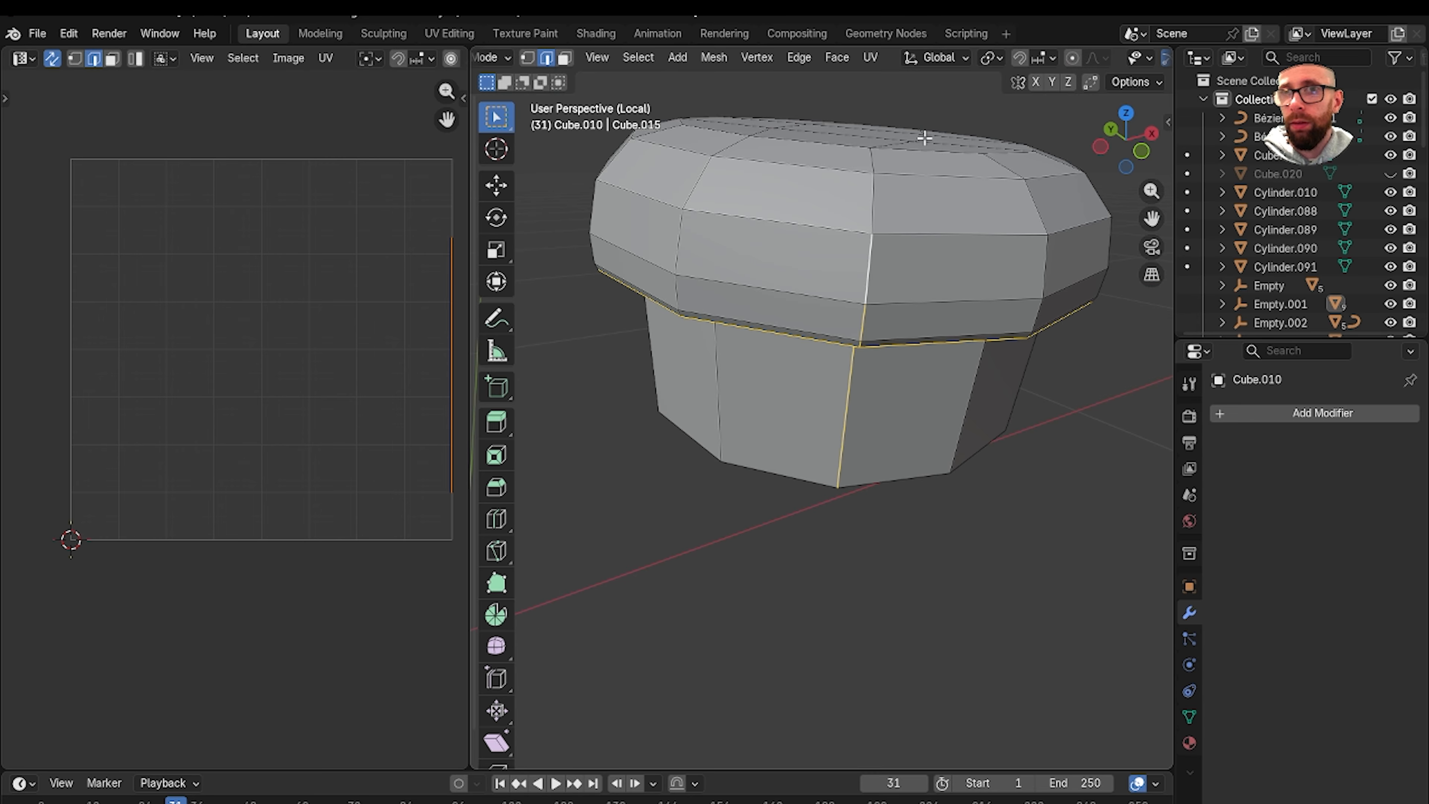
middle_drag(910, 168, 885, 390)
alt+shift+click(823, 385)
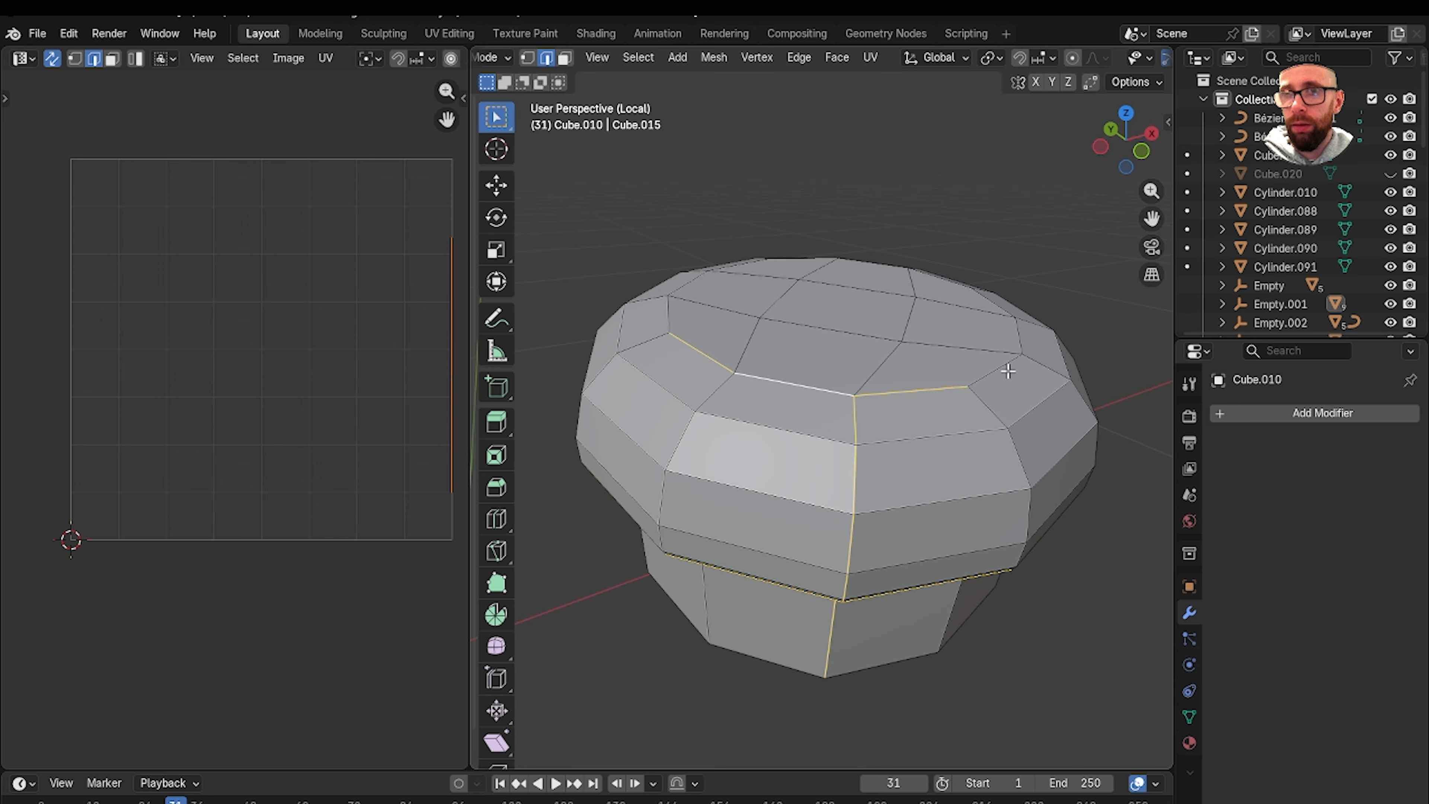
right_click(762, 264)
click(769, 419)
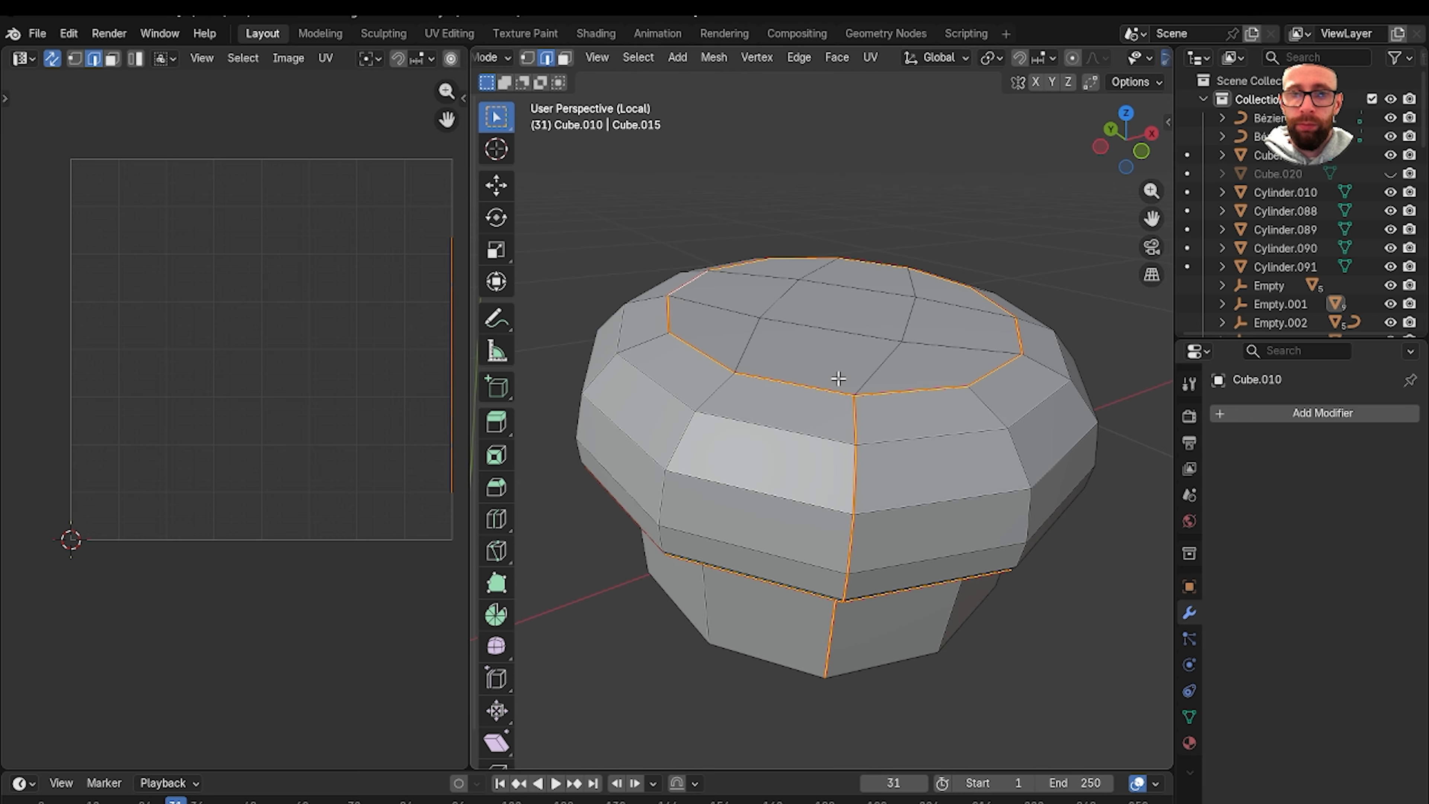
Unwrap all faces of the second end cap with the Minimum Stretch method and leave mesh editing.
key(3)
key(a)
key(u)
click(835, 413)
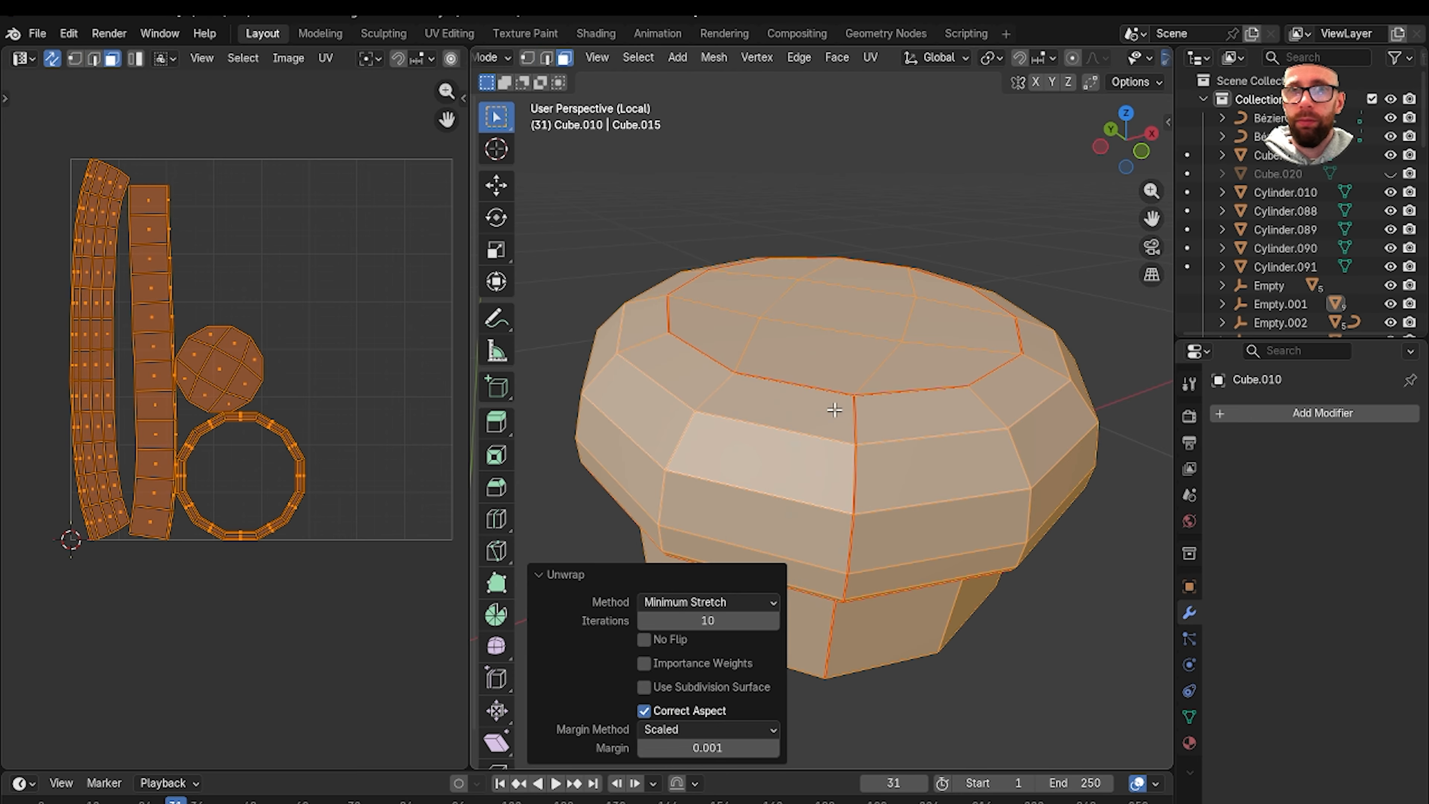
key(Tab)
scroll(866, 404, down, 3)
Leave local view, select the chair's back cushion from the left view, and remove its Subdivision modifier.
key(KP_Divide)
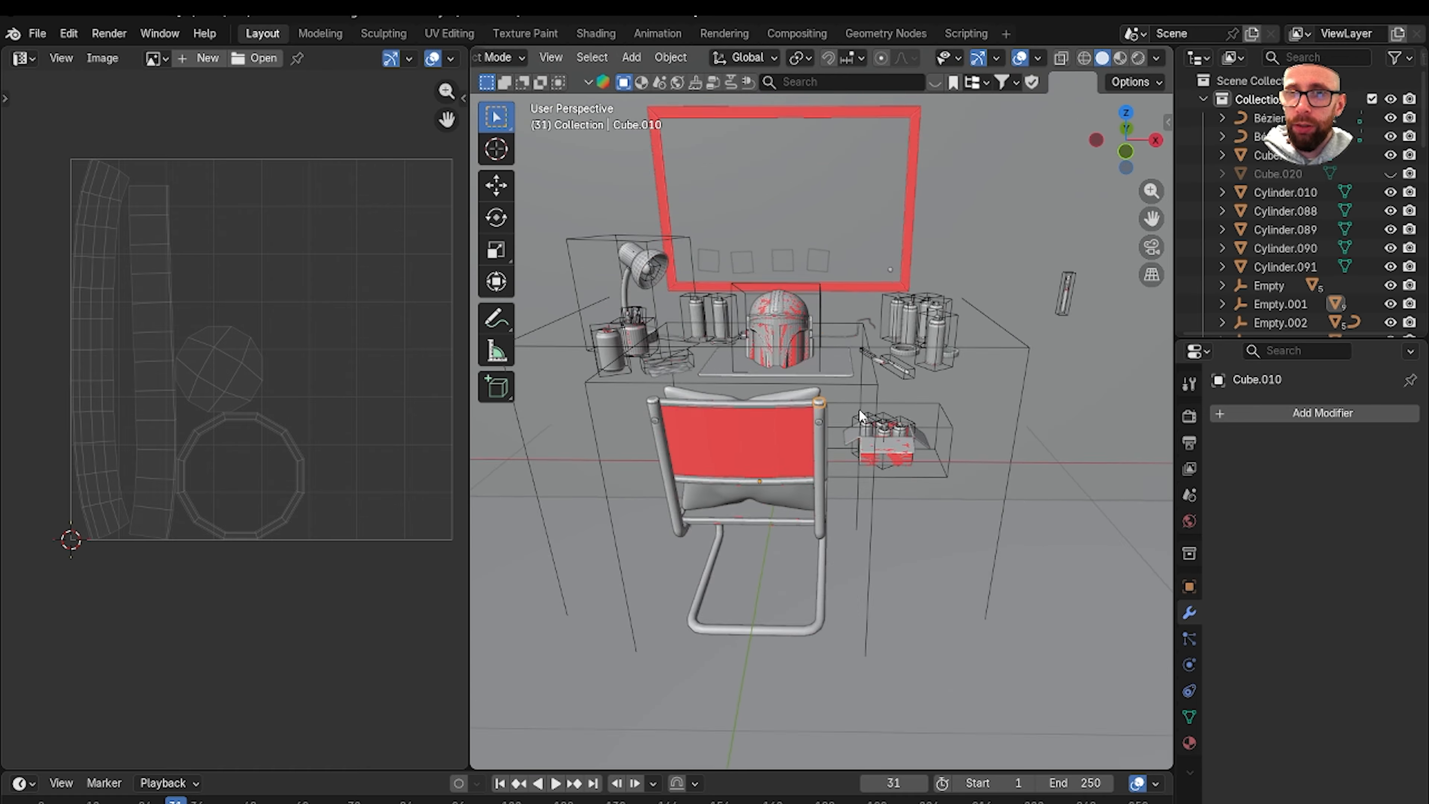
middle_drag(858, 408, 832, 434)
scroll(846, 454, up, 5)
scroll(884, 389, down, 2)
scroll(884, 389, down, 3)
key(grave)
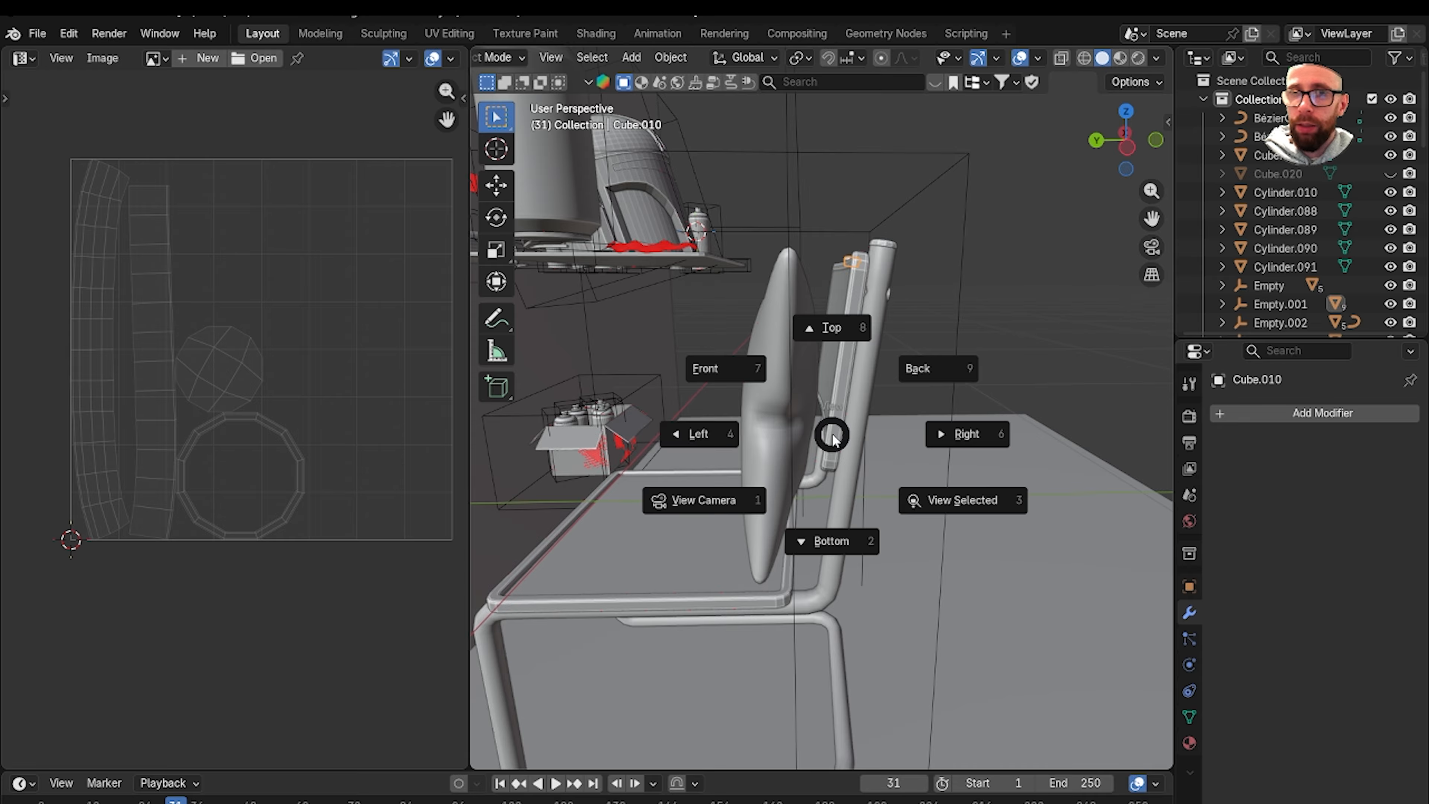
click(751, 427)
scroll(786, 416, up, 3)
click(769, 375)
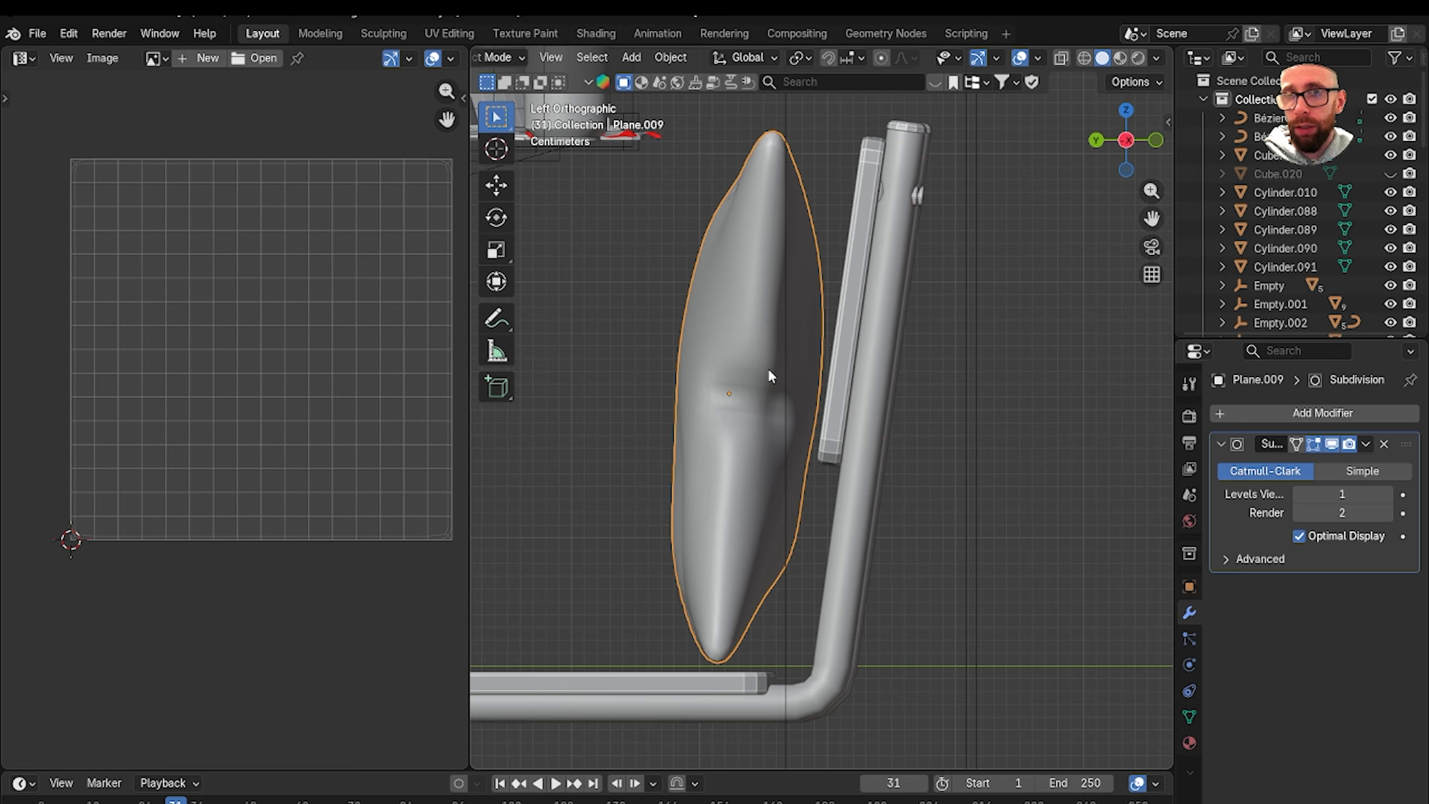
mouse_move(768, 368)
middle_down()
mouse_move(743, 405)
mouse_move(791, 357)
middle_up()
click(1384, 443)
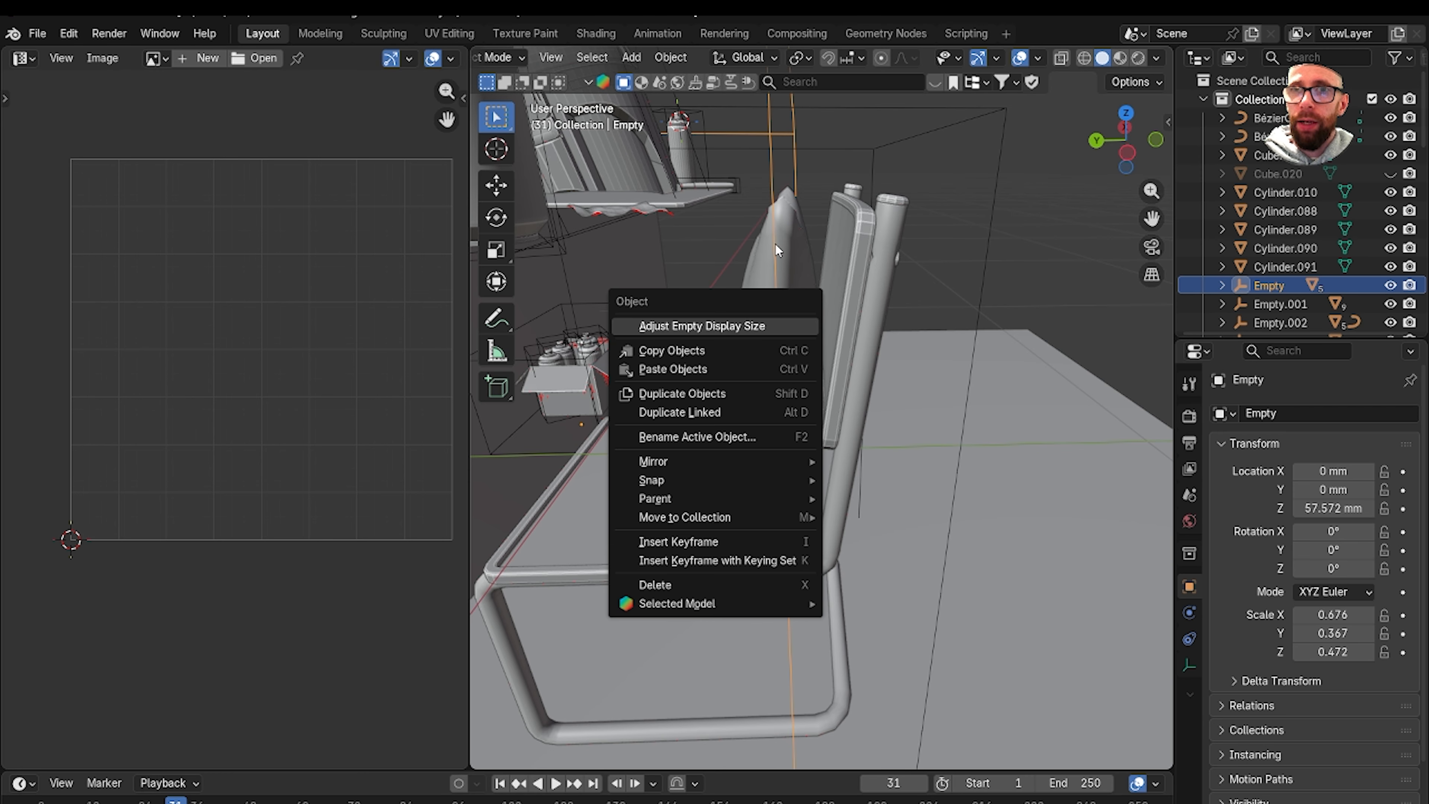
Shade the back cushion flat and isolate it in local view.
right_click(793, 266)
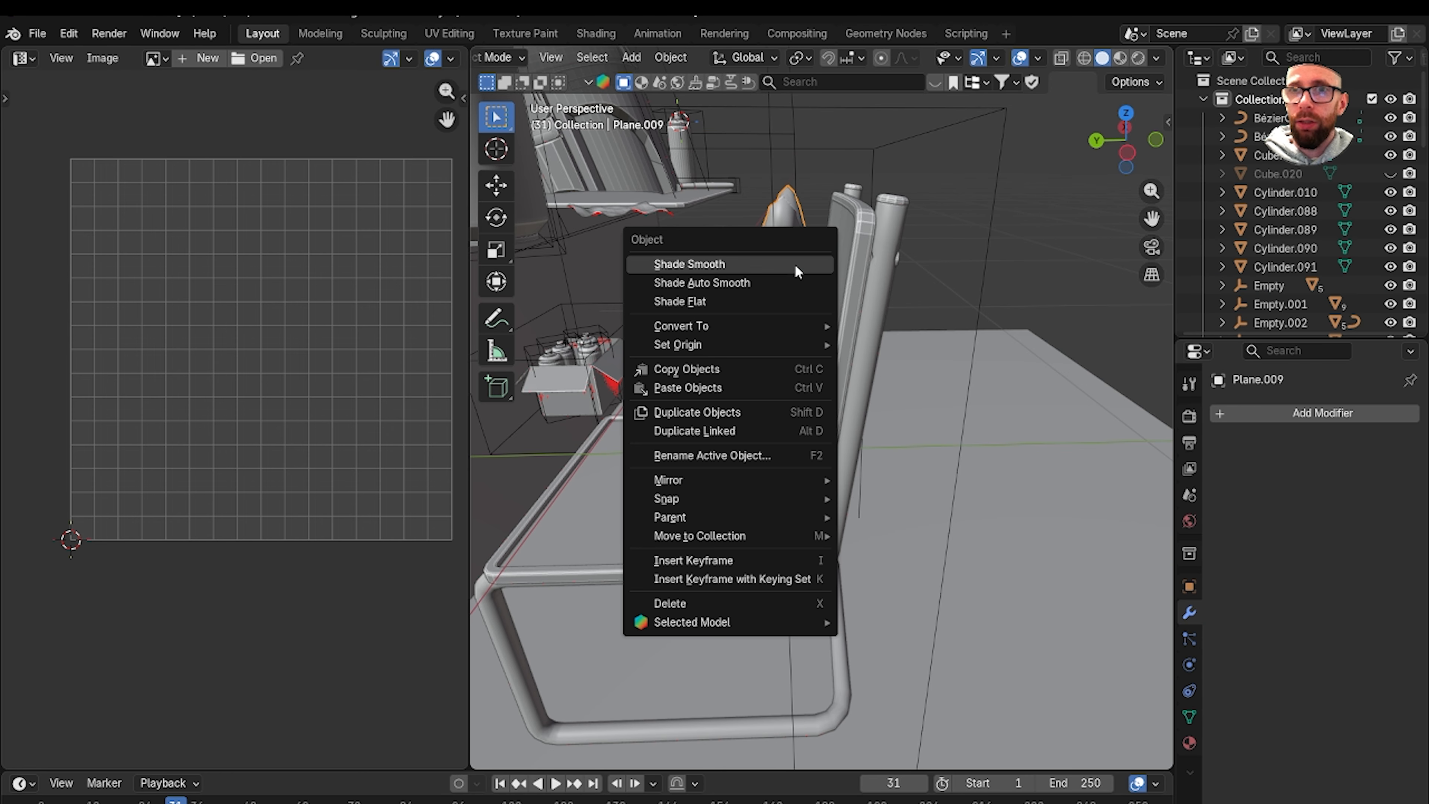
click(795, 265)
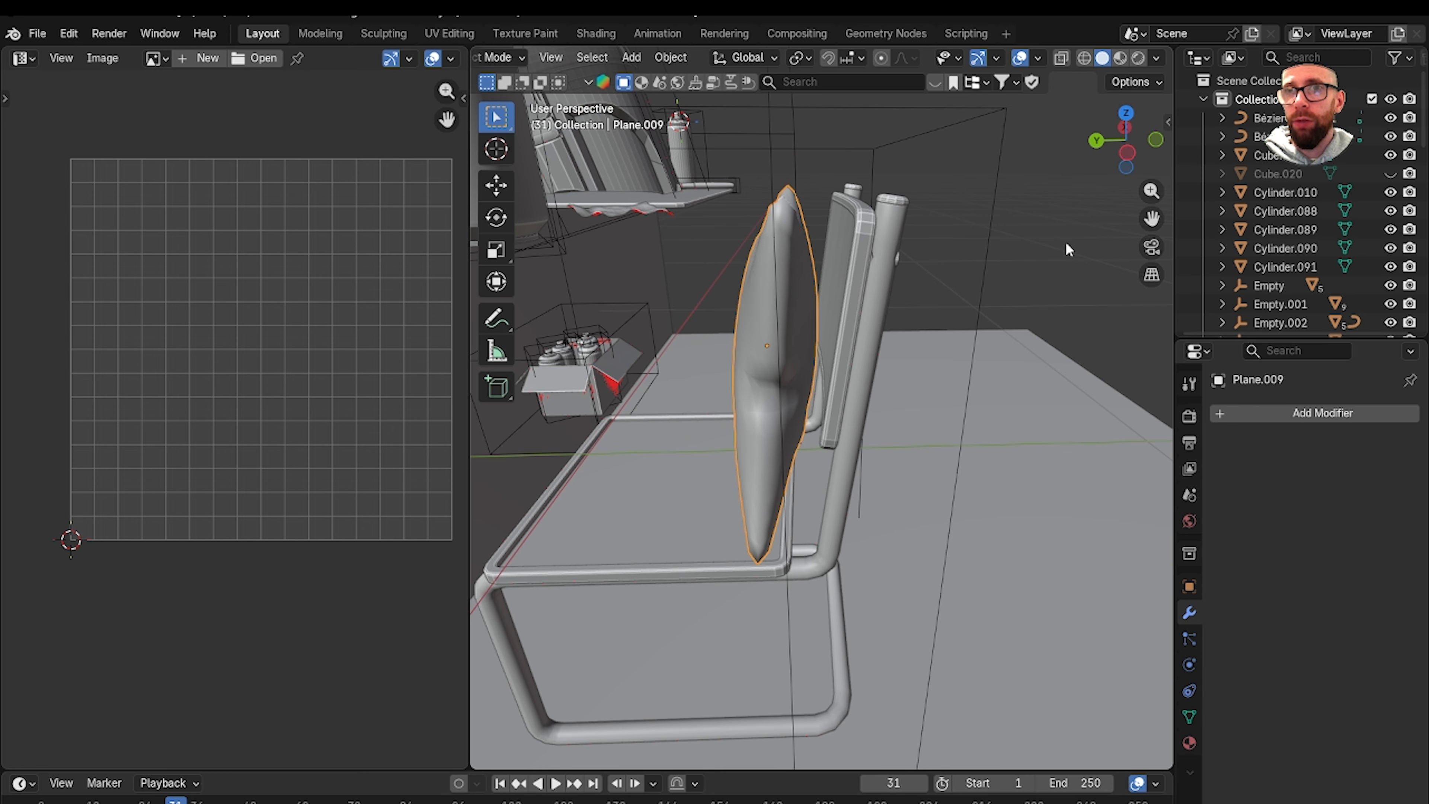
middle_drag(1069, 249, 813, 248)
right_click(813, 246)
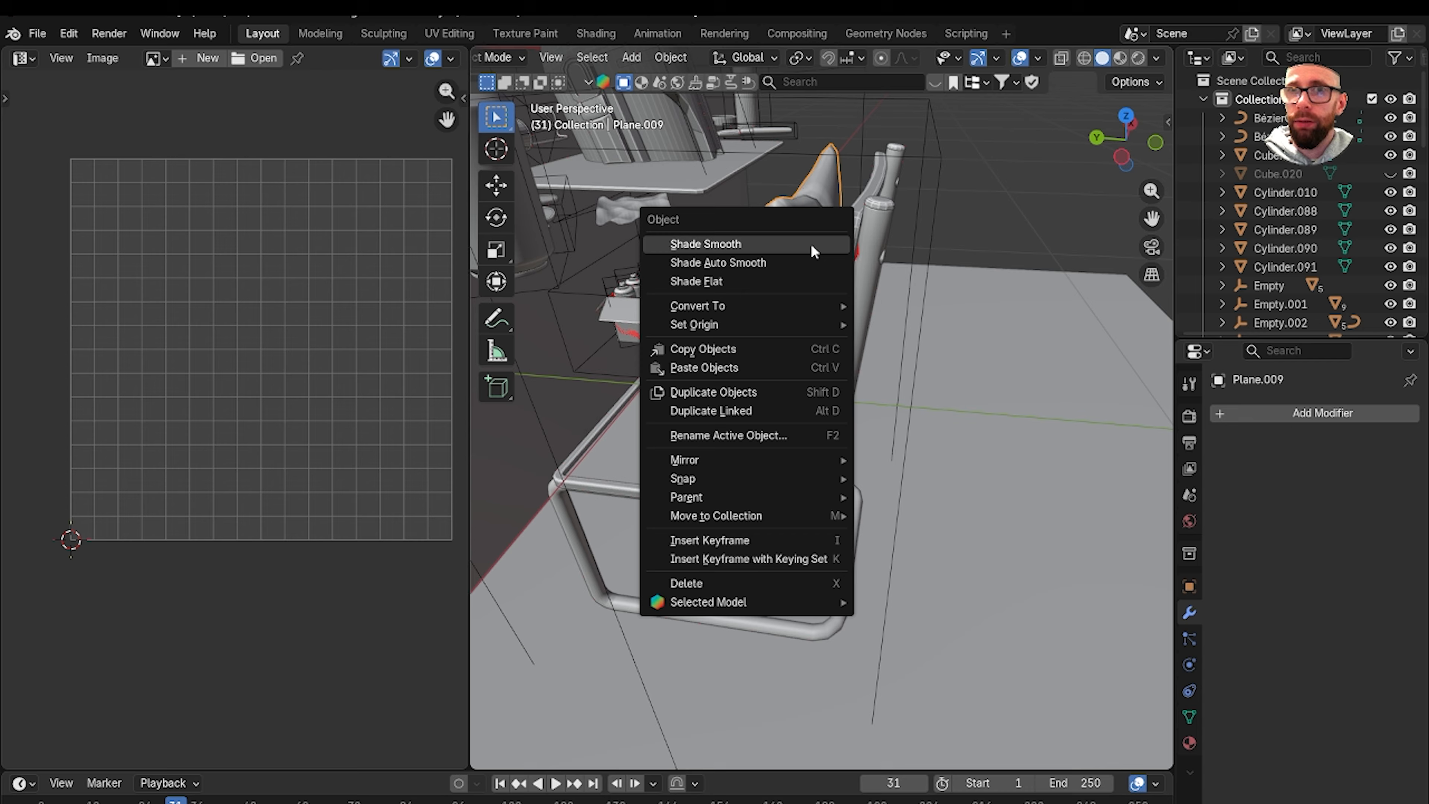
click(778, 281)
key(KP_Divide)
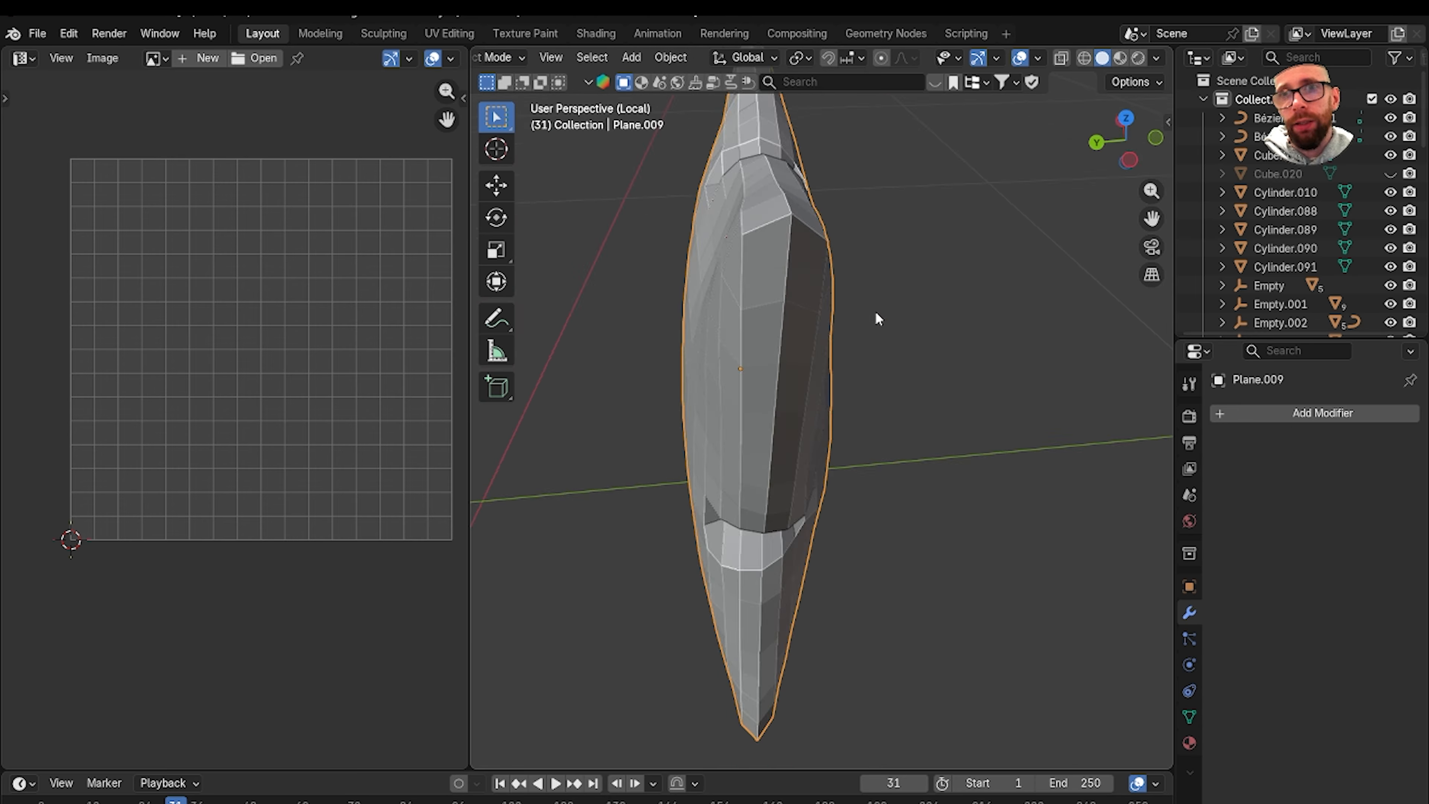
Mark a seam on the edge loop running around the rim of the back cushion.
middle_drag(875, 310, 790, 521)
key(Tab)
key(2)
scroll(884, 376, up, 2)
scroll(805, 432, up, 2)
scroll(748, 490, down, 3)
scroll(789, 521, up, 3)
right_click(673, 388)
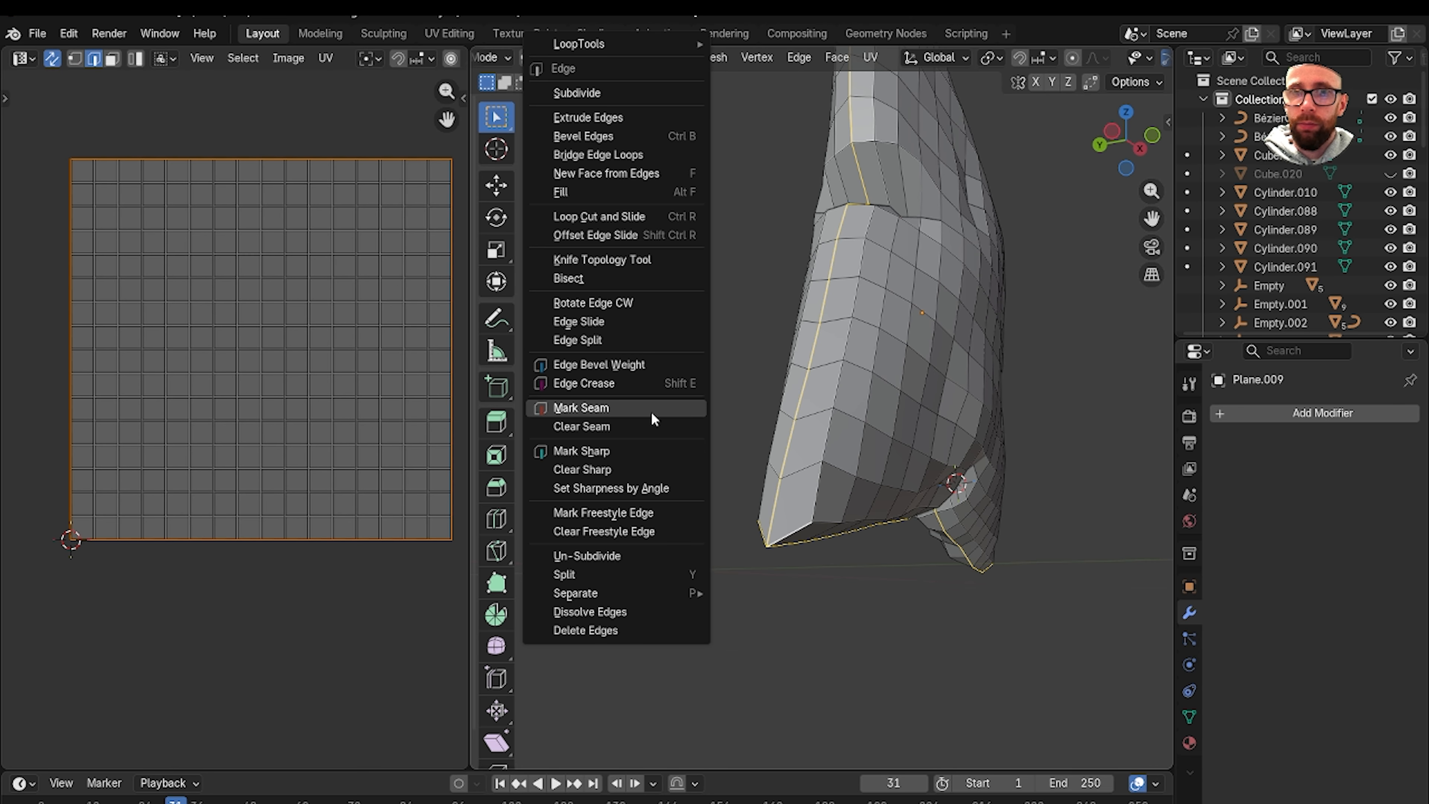
click(664, 401)
Unwrap all faces of the back cushion with the Minimum Stretch method and deselect the mesh.
key(a)
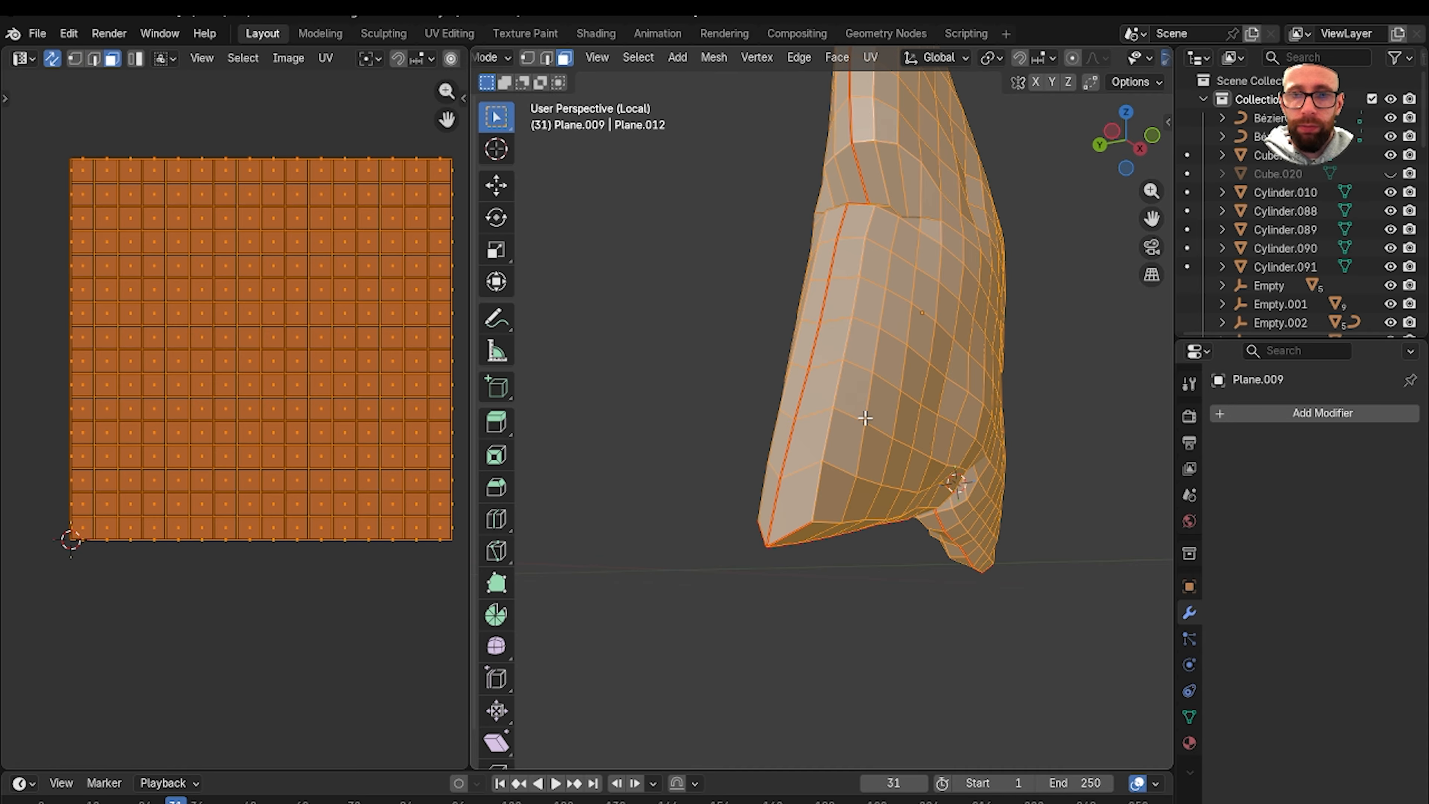
key(u)
click(858, 456)
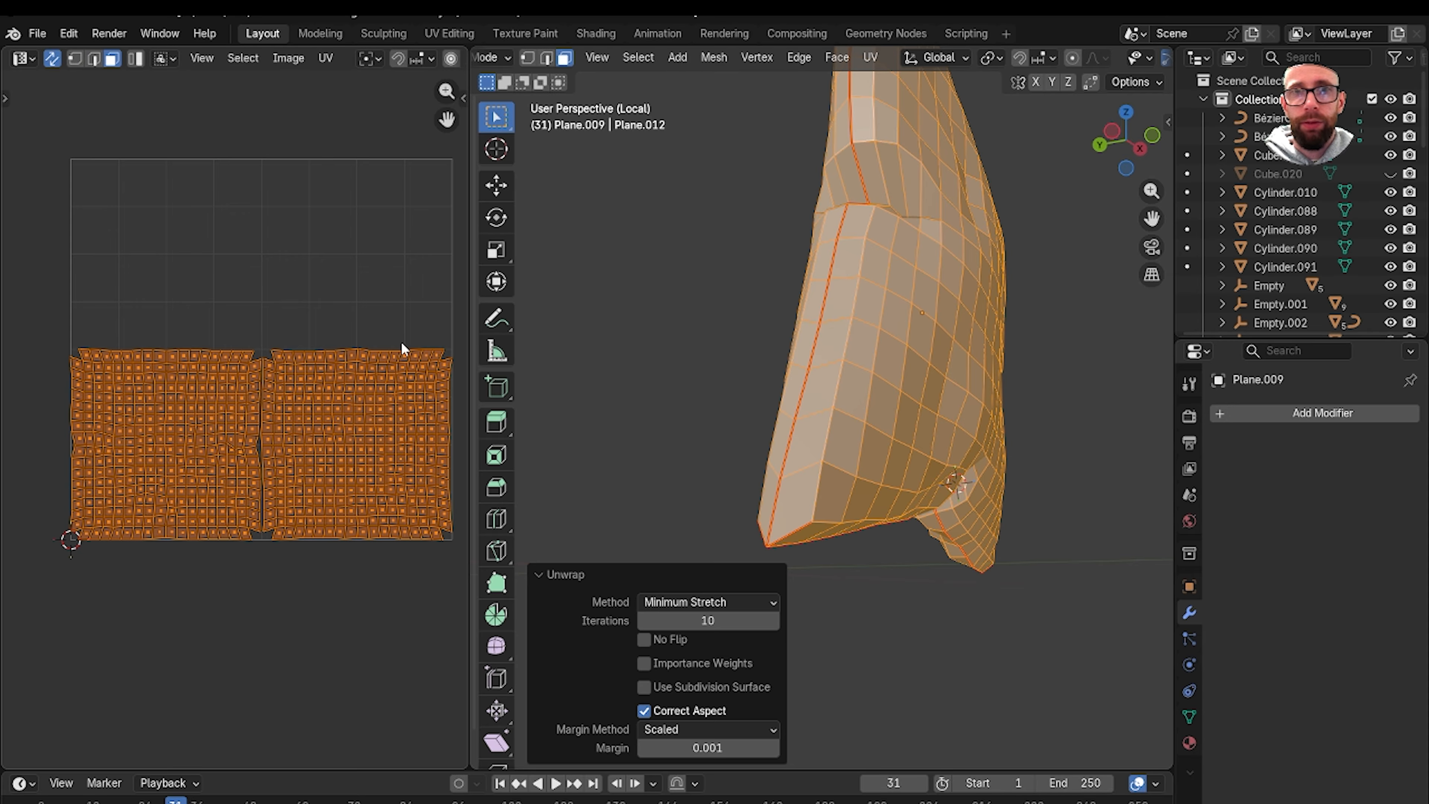
key(alt+a)
scroll(264, 370, up, 5)
scroll(816, 419, down, 3)
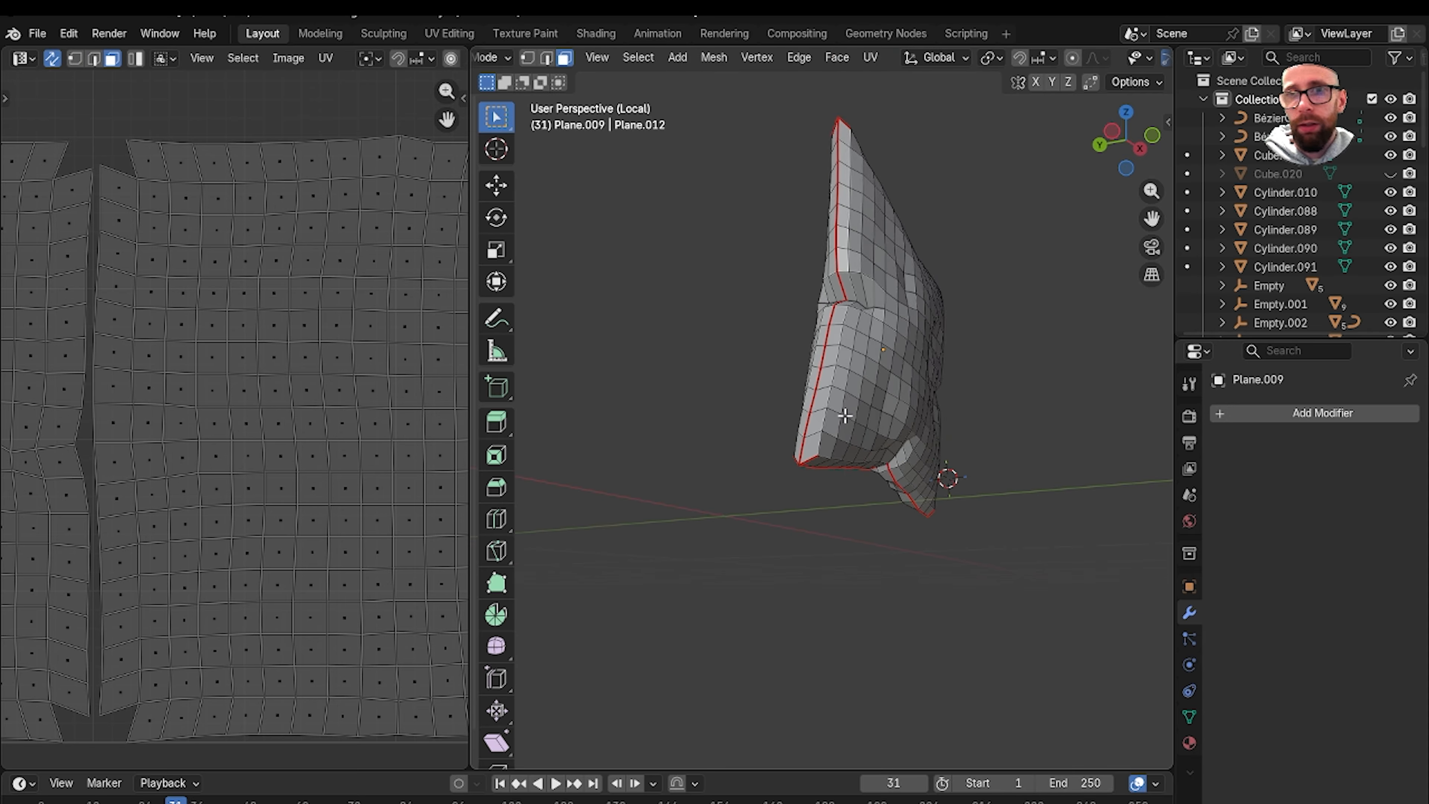
Leave mesh editing, shade the back cushion smooth and return from local view to the full scene.
key(Tab)
middle_drag(881, 423, 887, 343)
right_click(919, 350)
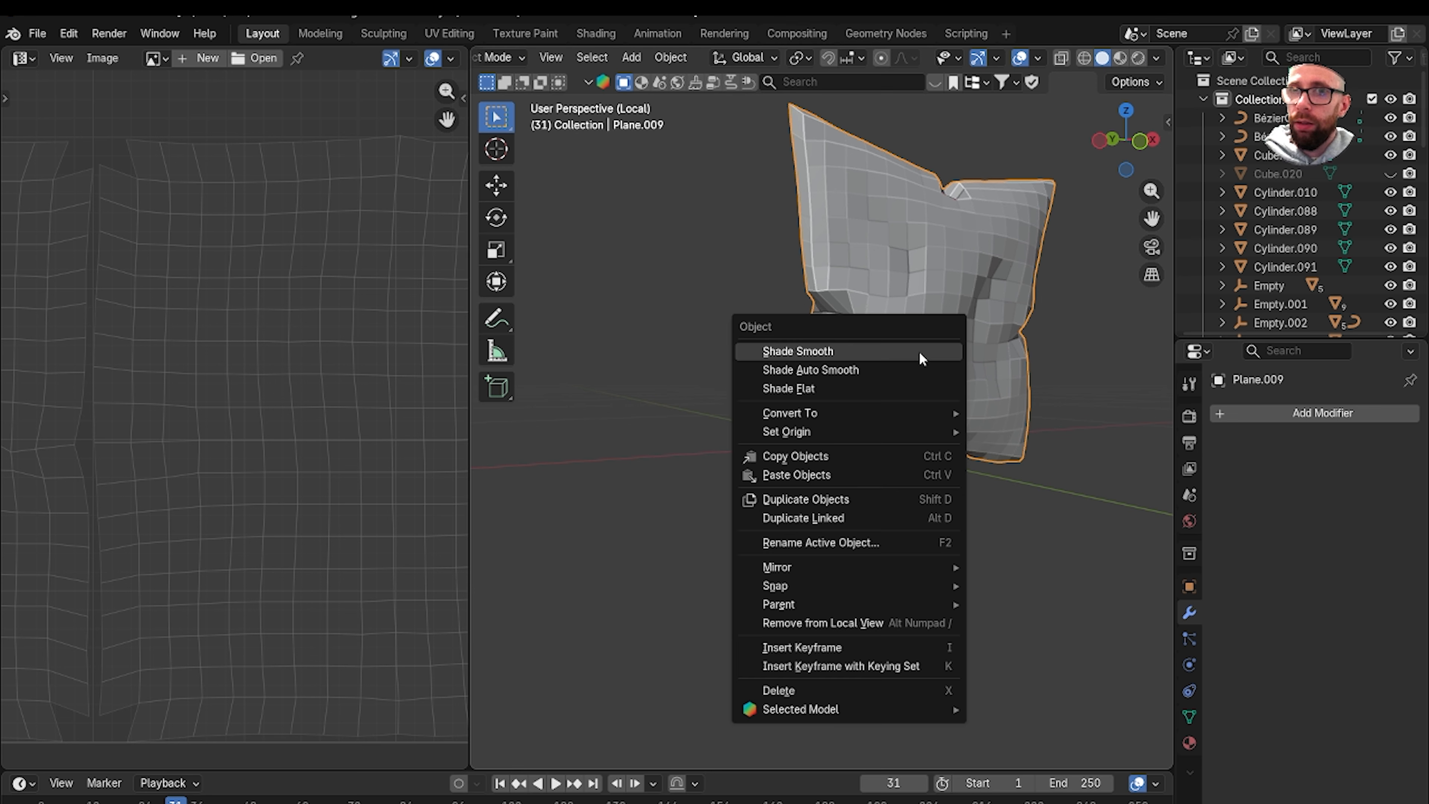
click(881, 350)
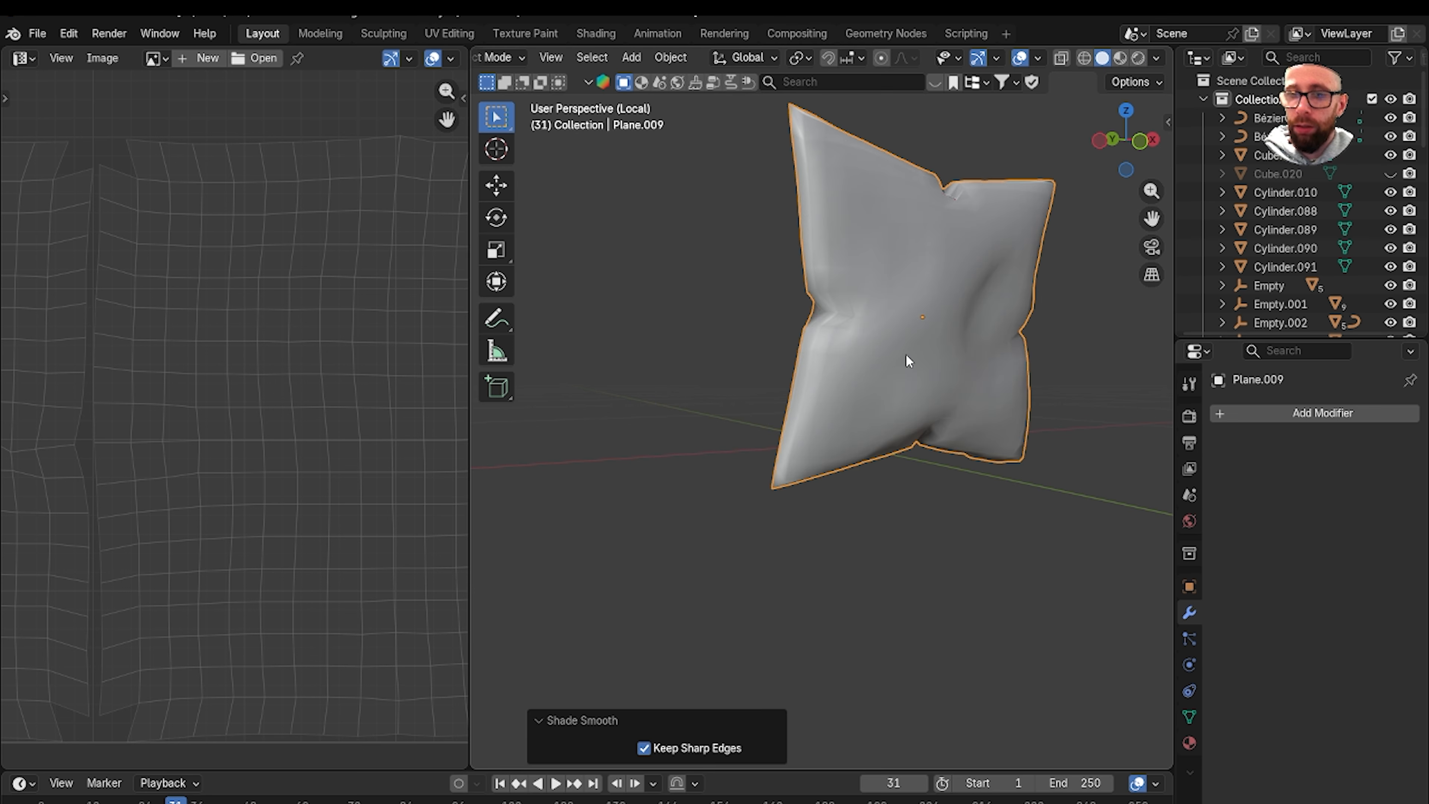
key(slash)
scroll(905, 355, down, 3)
mouse_move(906, 354)
middle_down()
mouse_move(874, 355)
mouse_move(890, 351)
middle_up()
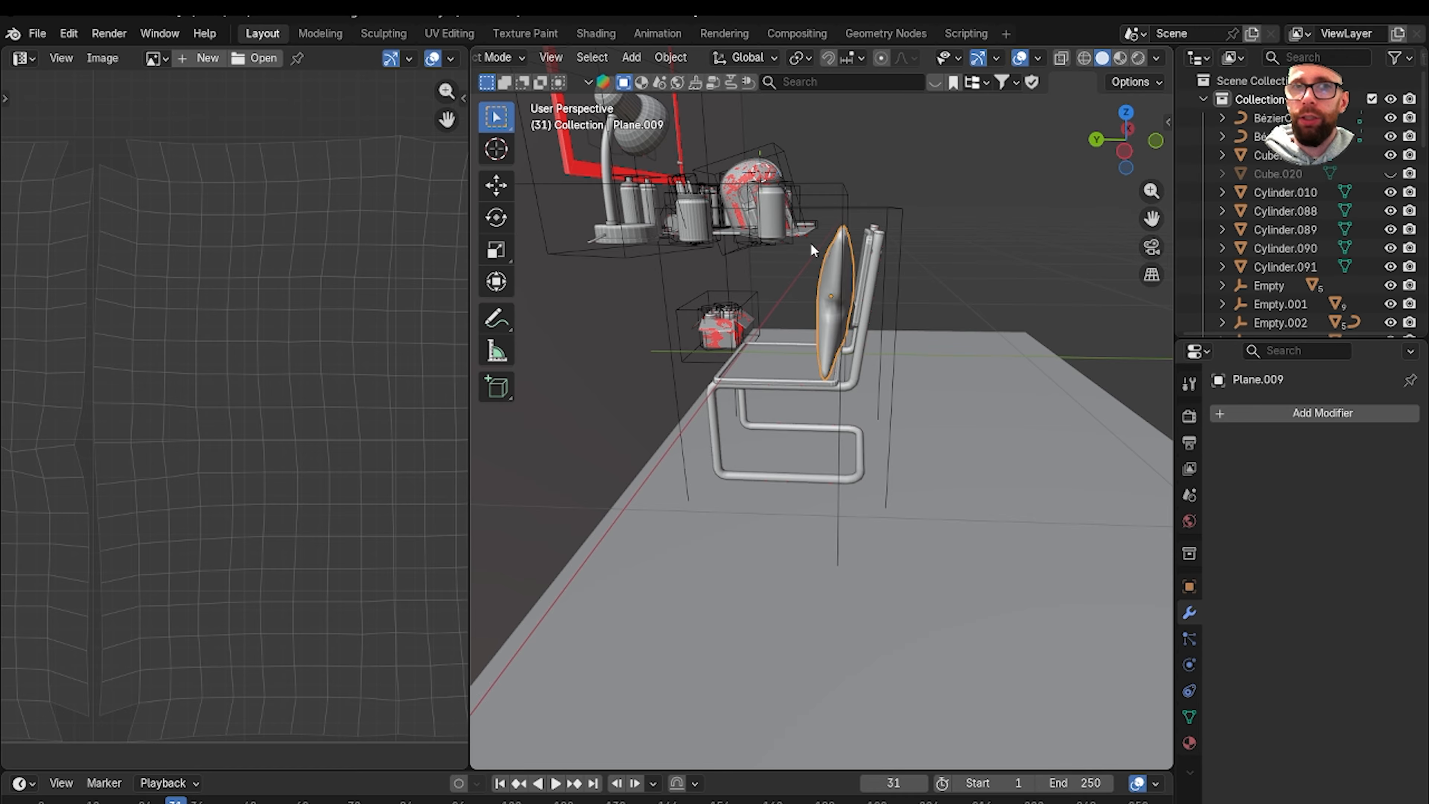
Save the file, then reveal the hidden desk objects and deselect everything.
click(35, 33)
click(105, 147)
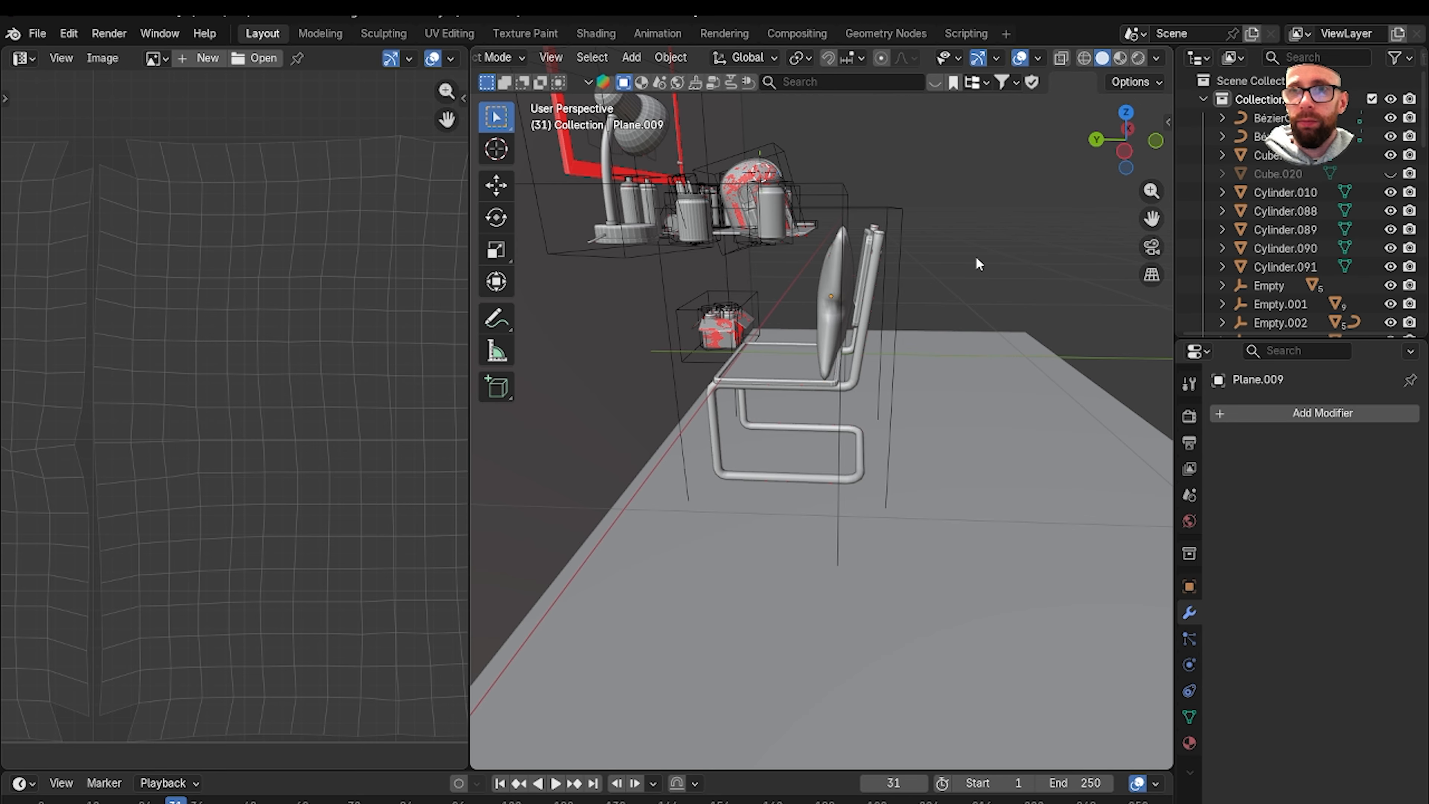
scroll(975, 264, down, 3)
middle_drag(975, 263, 944, 279)
key(alt+h)
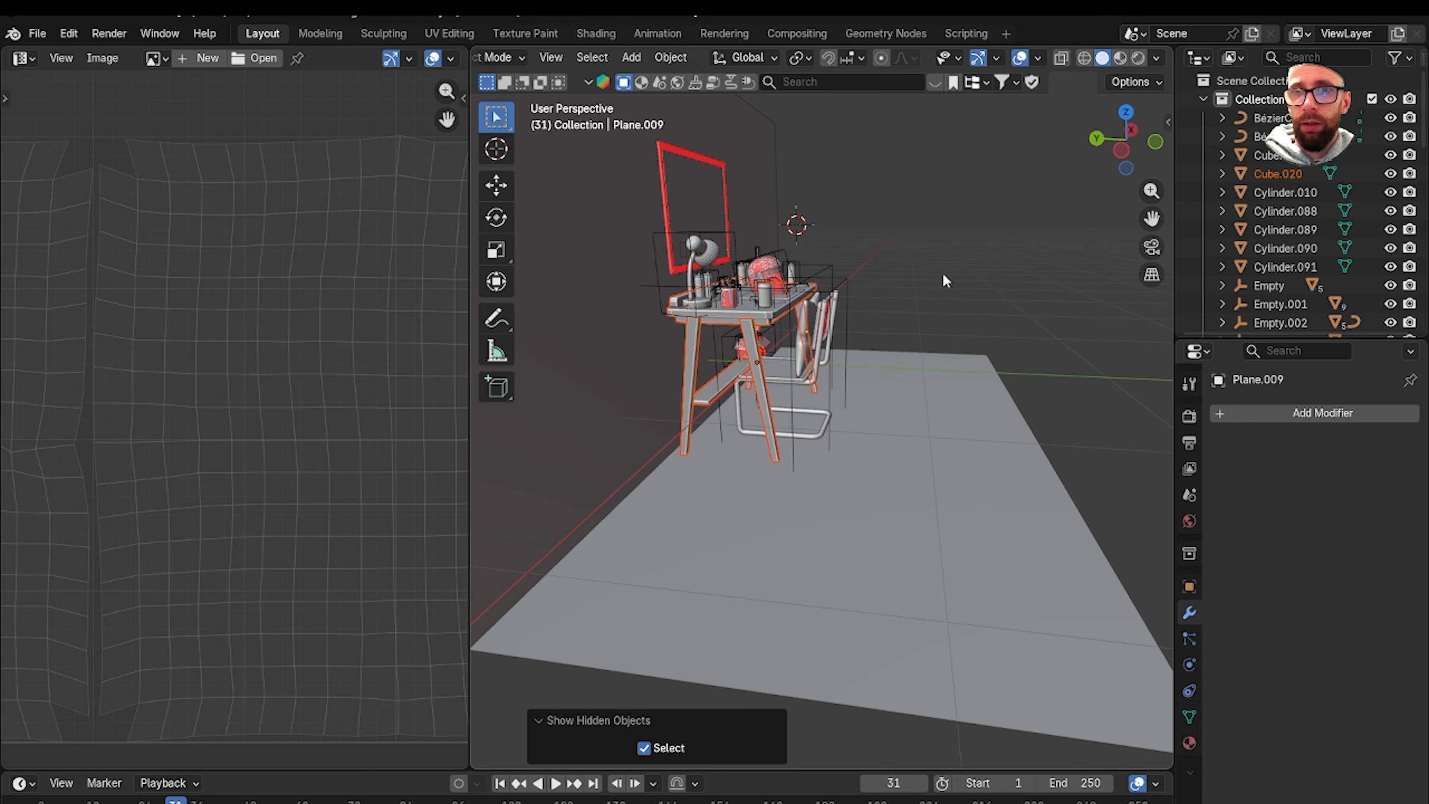
click(946, 269)
scroll(951, 272, up, 8)
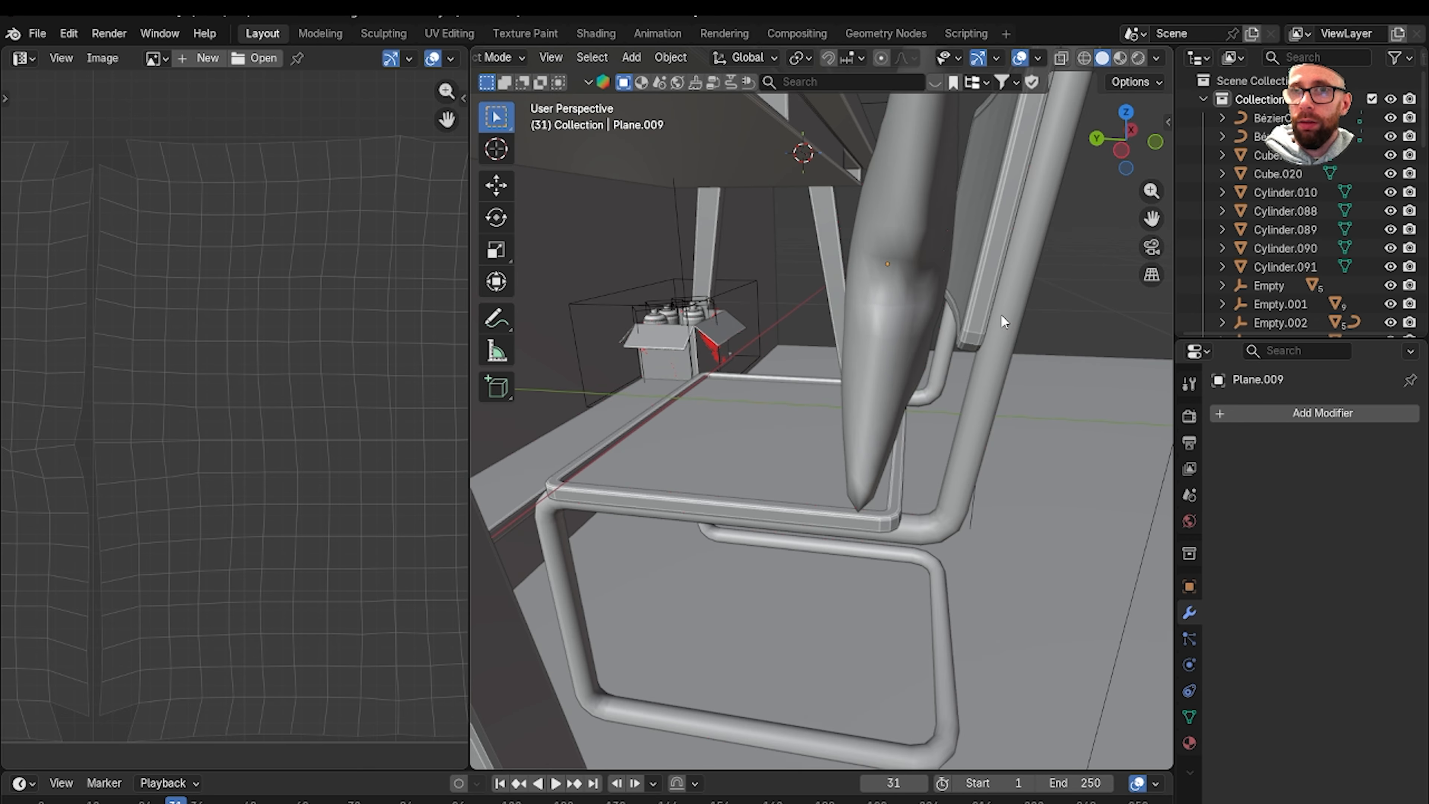
scroll(843, 308, down, 4)
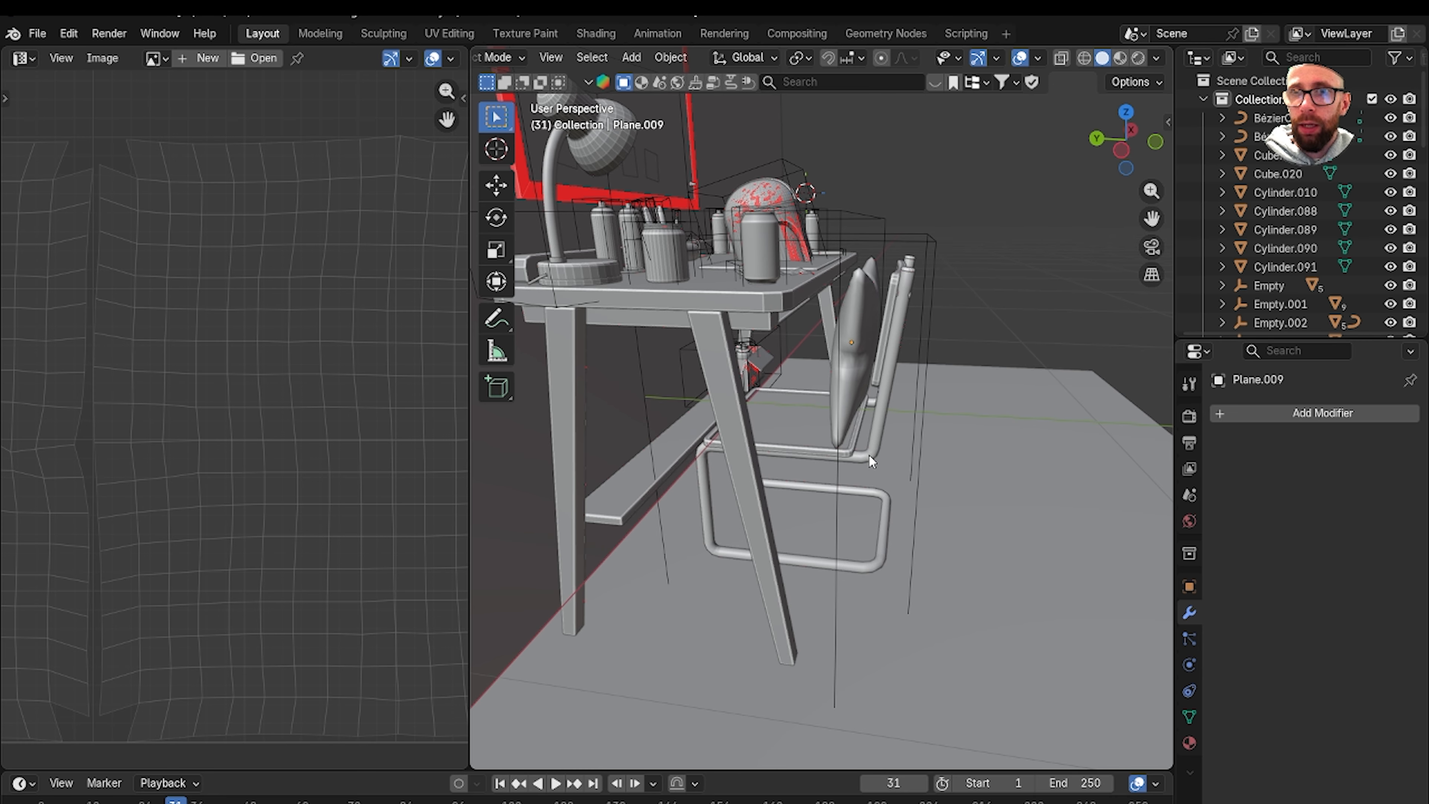
Link the desk leg's checker material to the chair's tubular frame and display the viewport in Material Preview.
click(868, 453)
shift+click(715, 351)
click(875, 431)
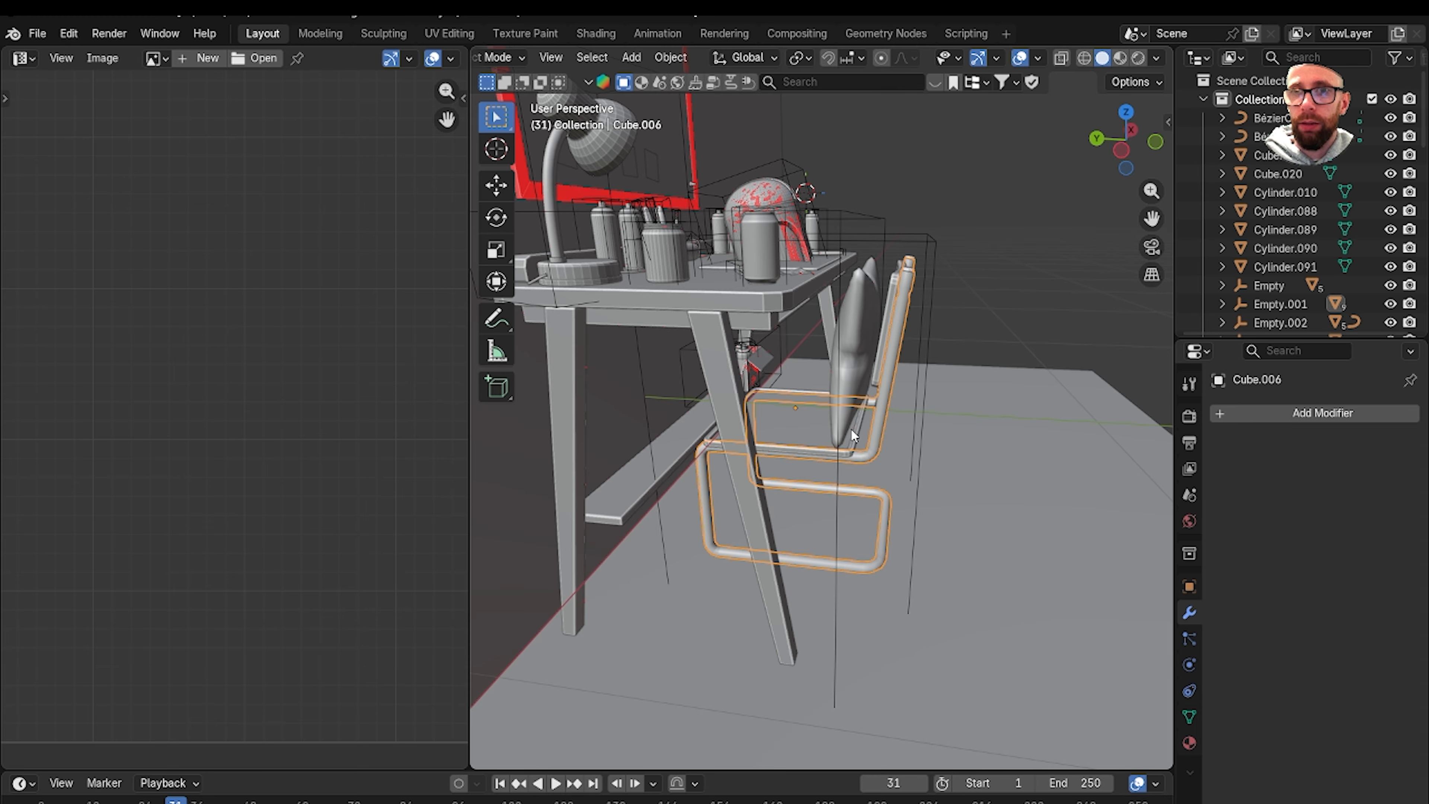
shift+click(720, 346)
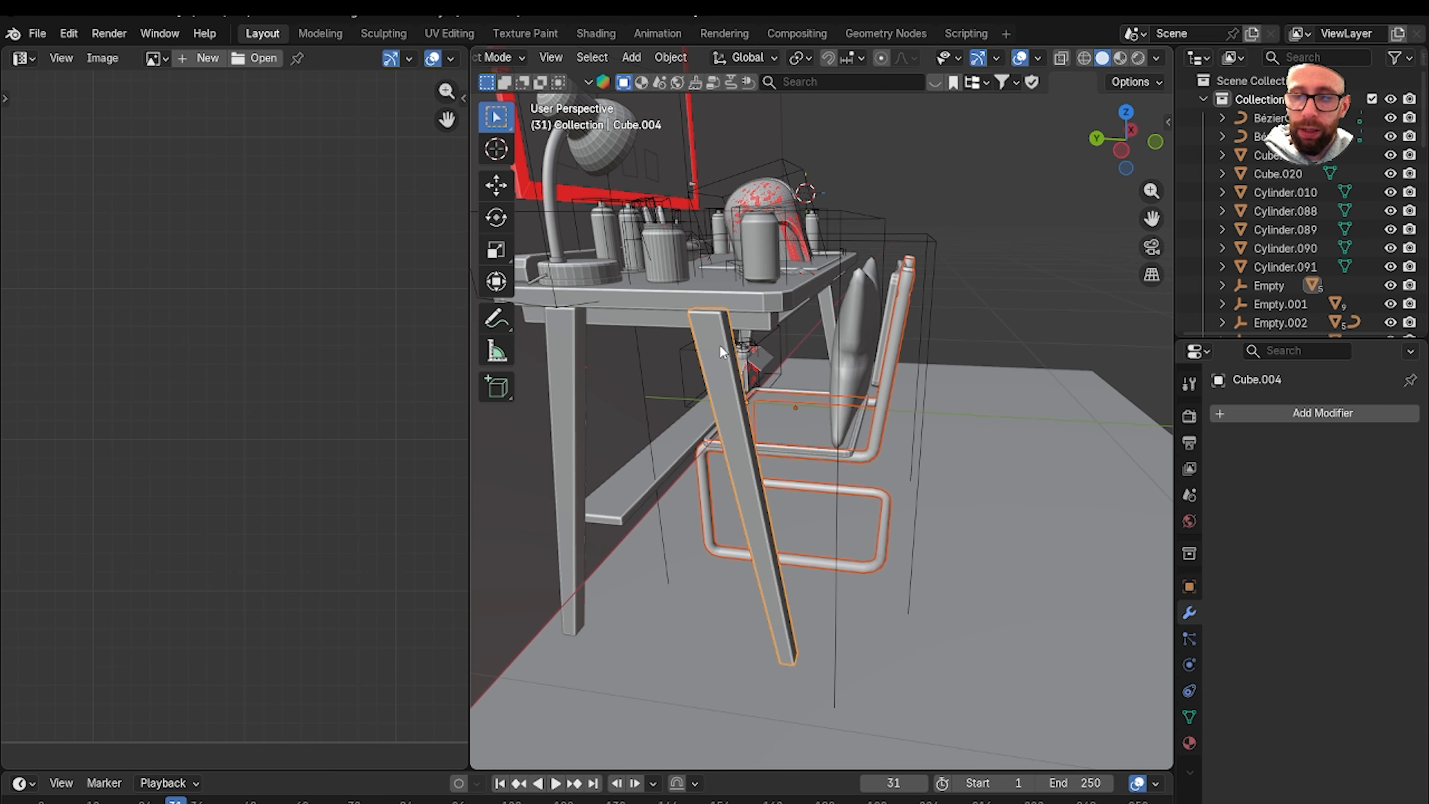
key(ctrl+l)
click(719, 344)
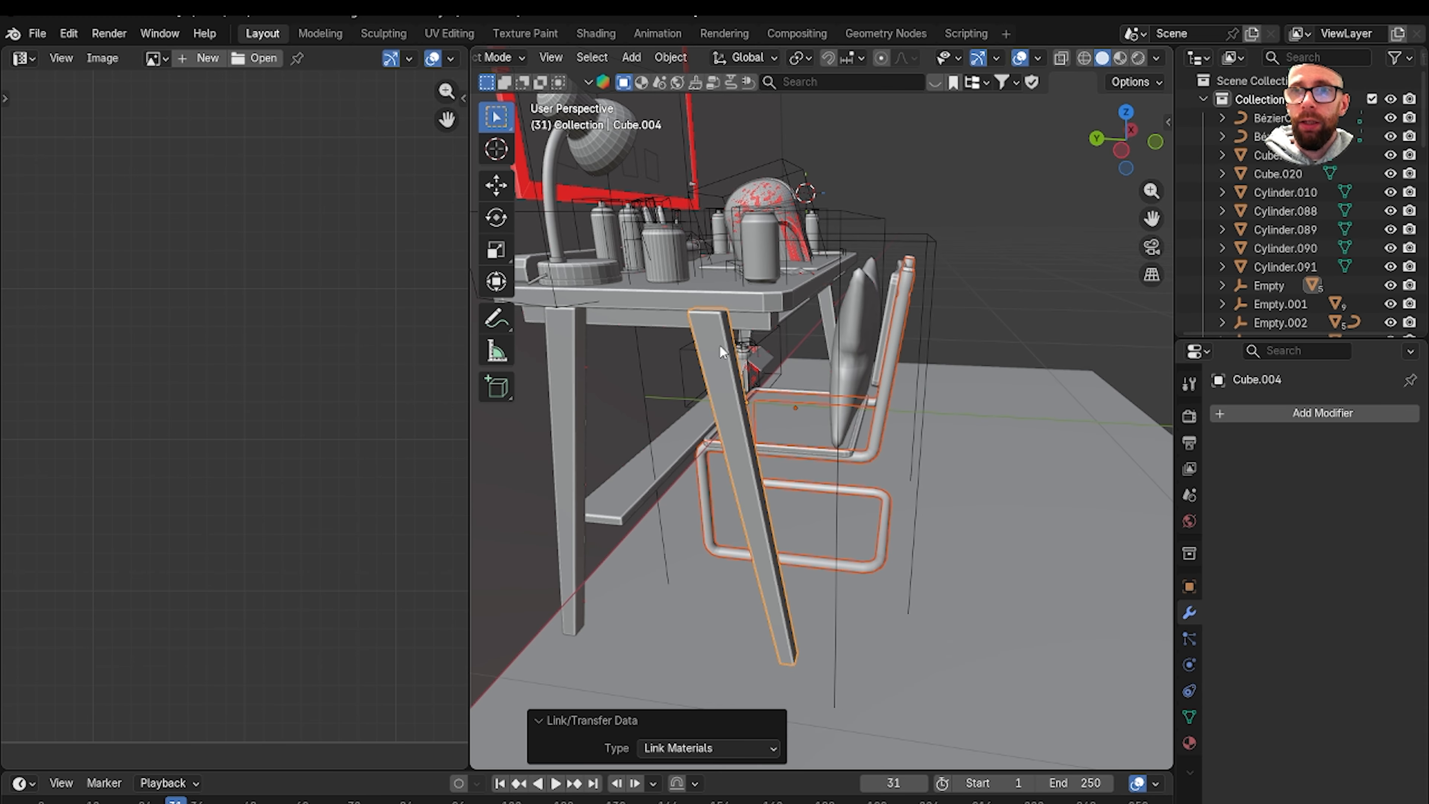
click(1021, 298)
click(1120, 58)
scroll(949, 309, up, 3)
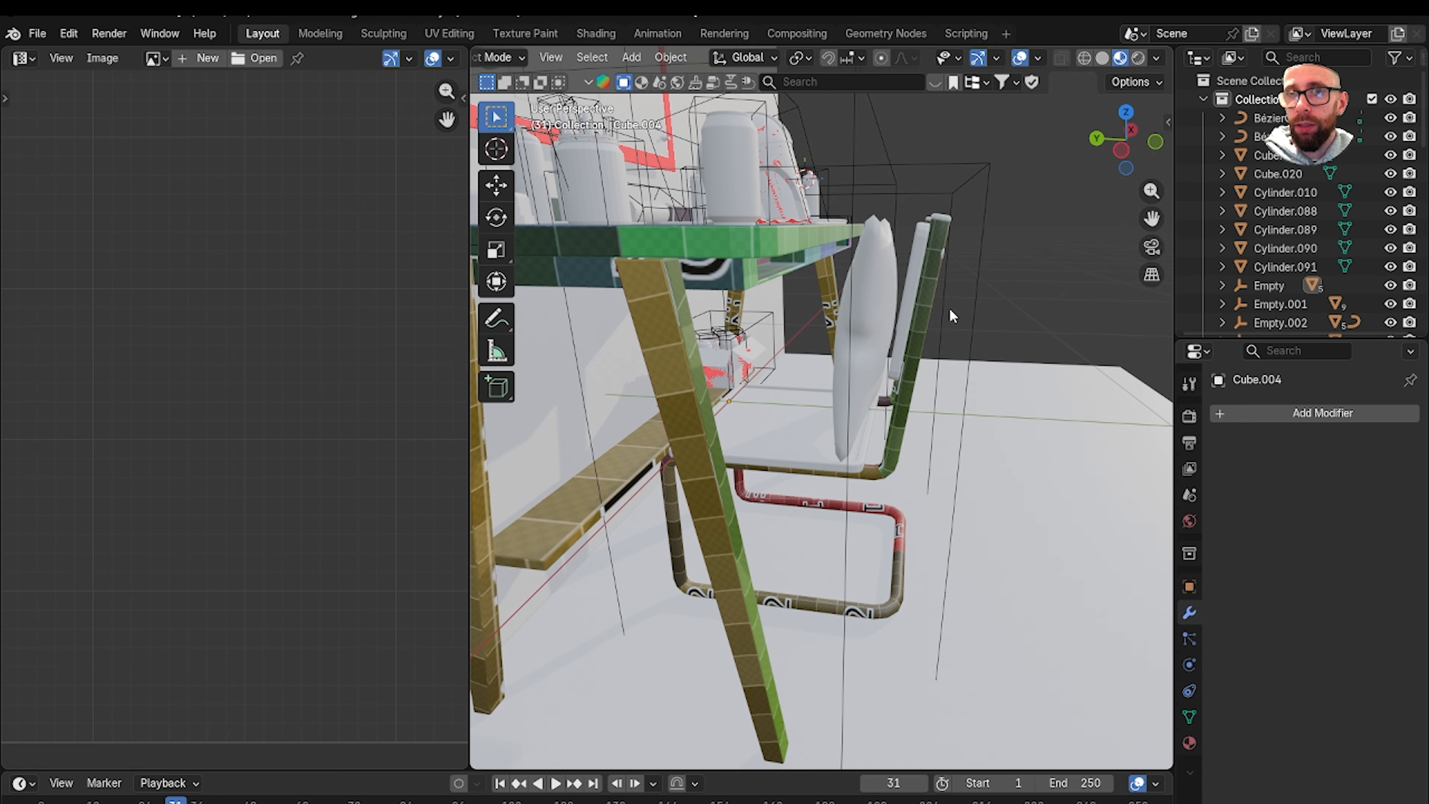
middle_drag(946, 311, 893, 326)
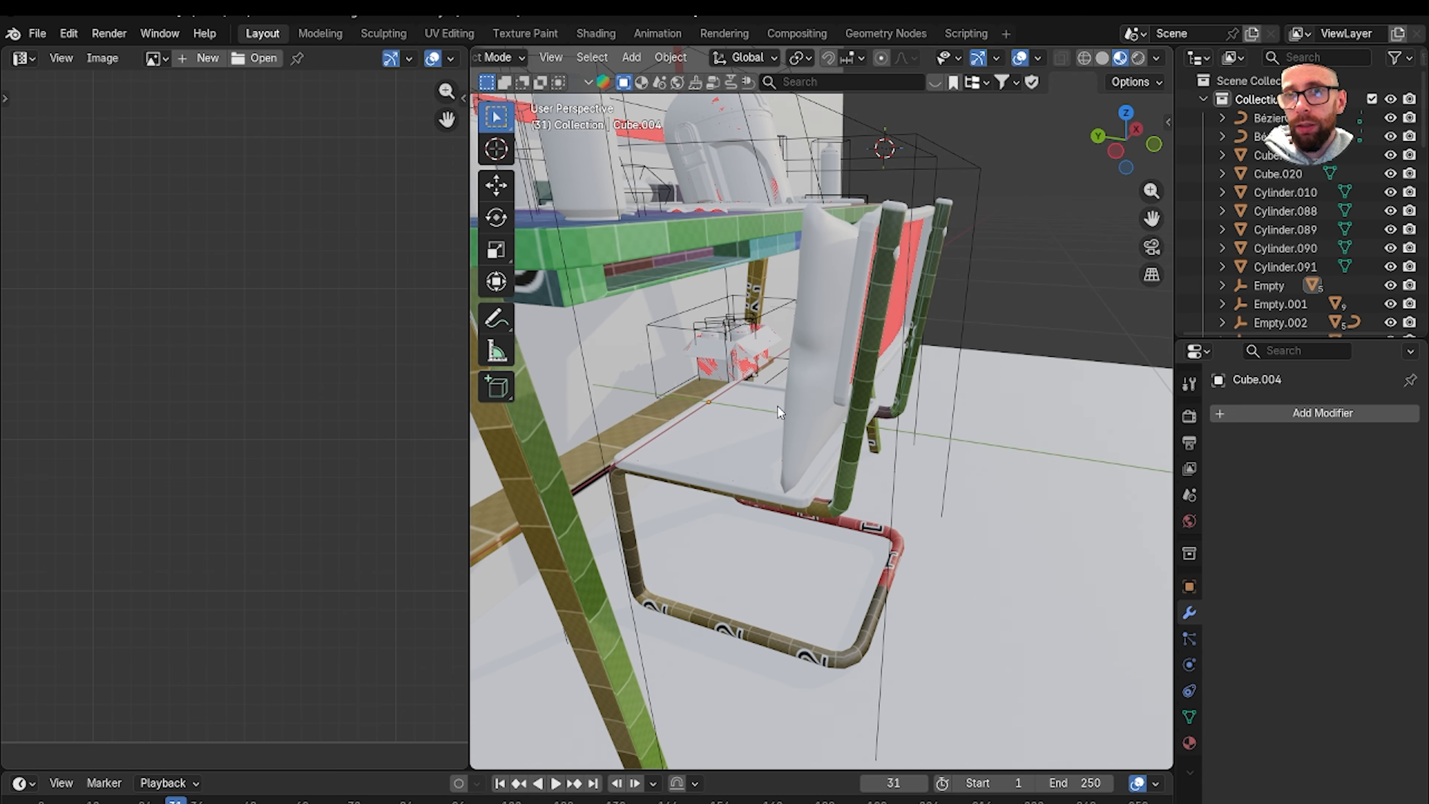
Link the tubular frame's checker material to the chair's seat parts, back cushion, backrest parts, plugs and end caps.
shift+middle_drag(777, 406, 754, 385)
scroll(754, 385, up, 2)
click(767, 397)
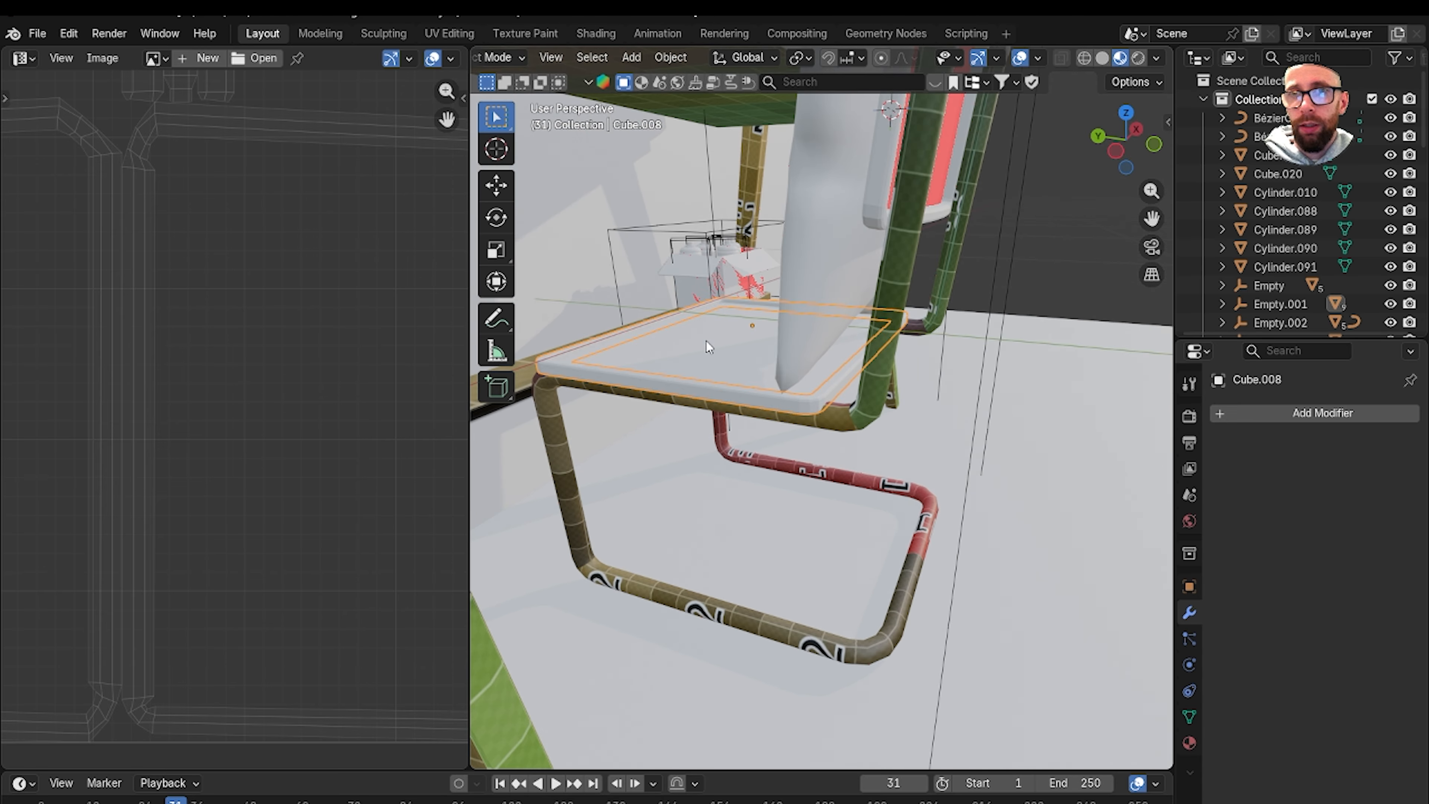
middle_drag(712, 332, 820, 274)
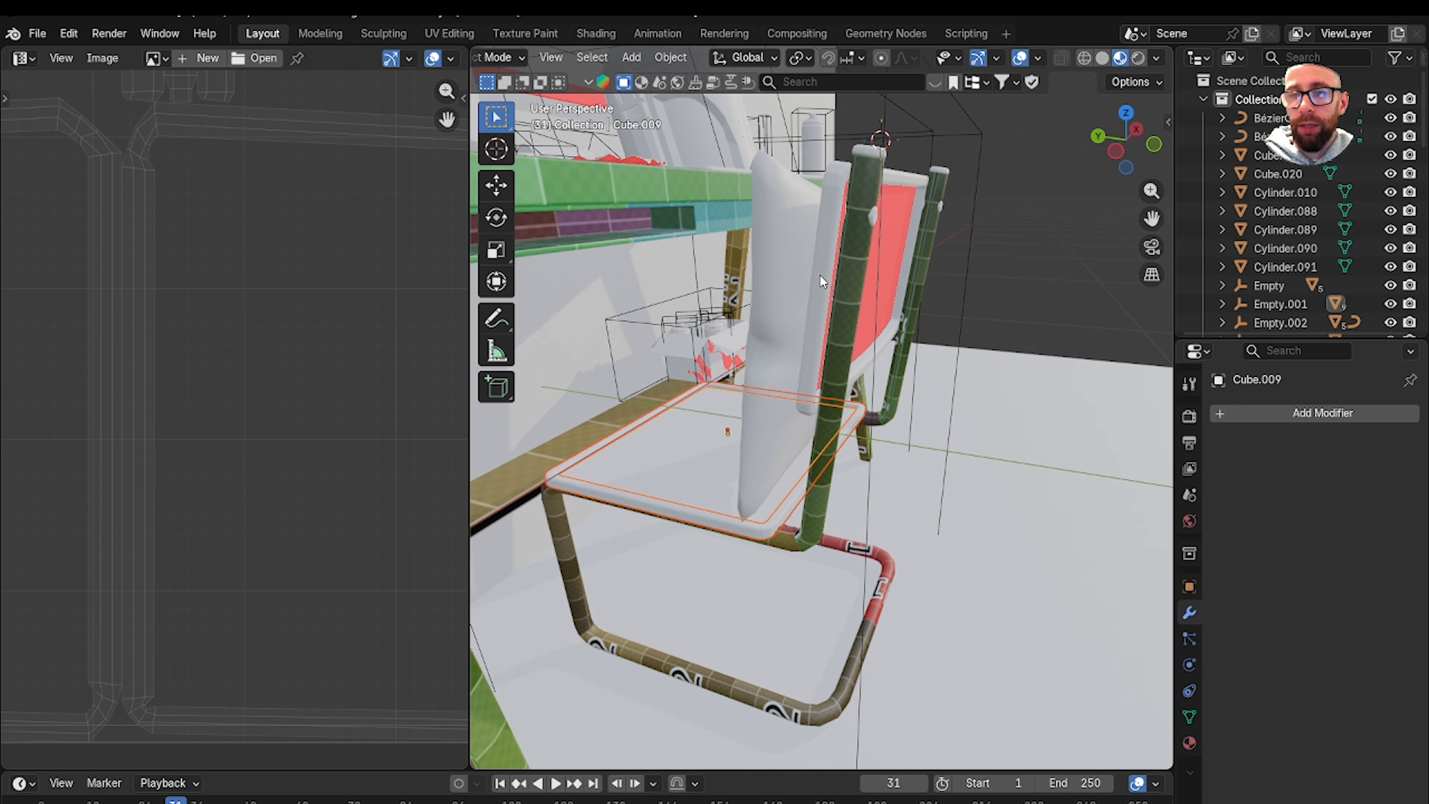
click(746, 314)
middle_drag(770, 314, 868, 254)
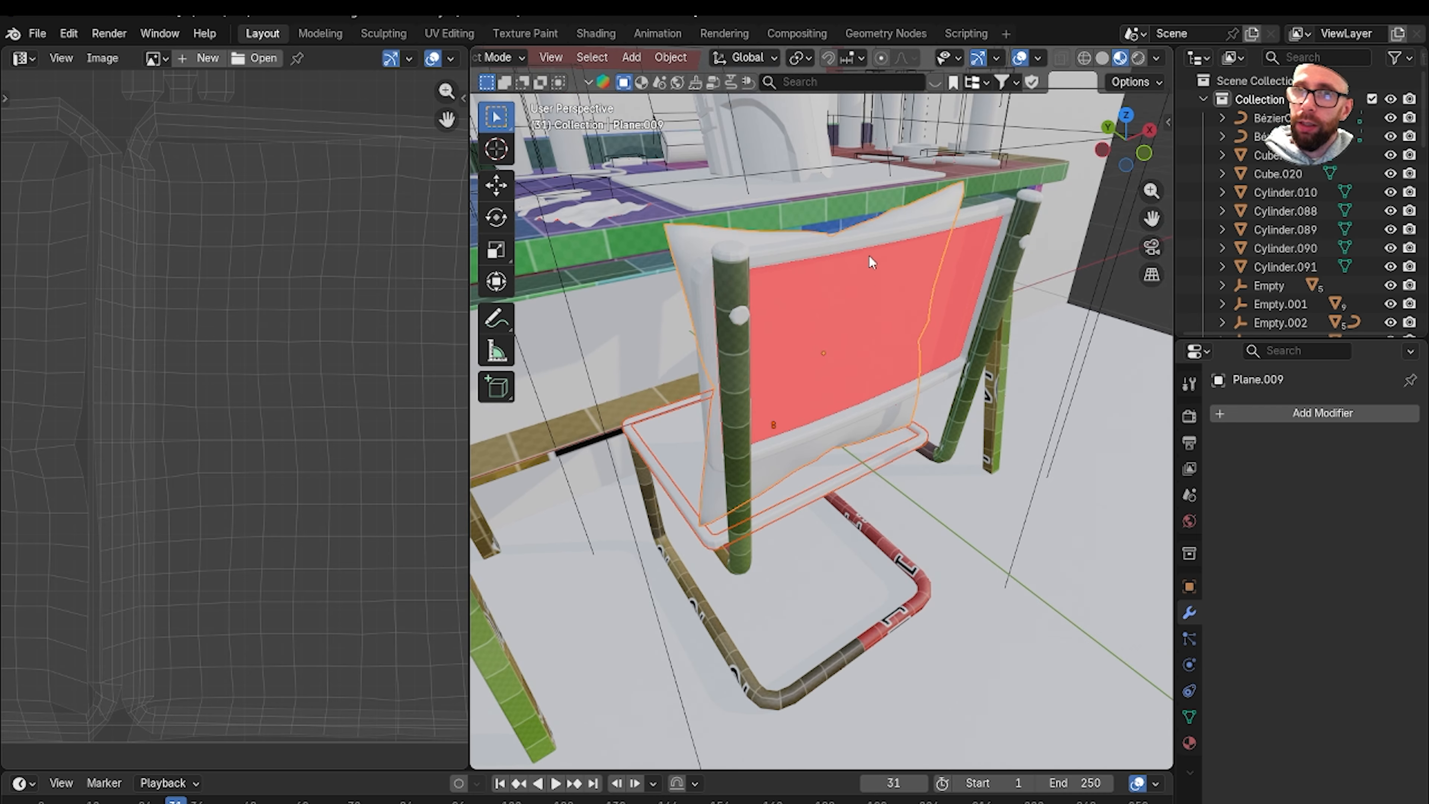
shift+click(817, 254)
shift+click(824, 305)
shift+click(741, 318)
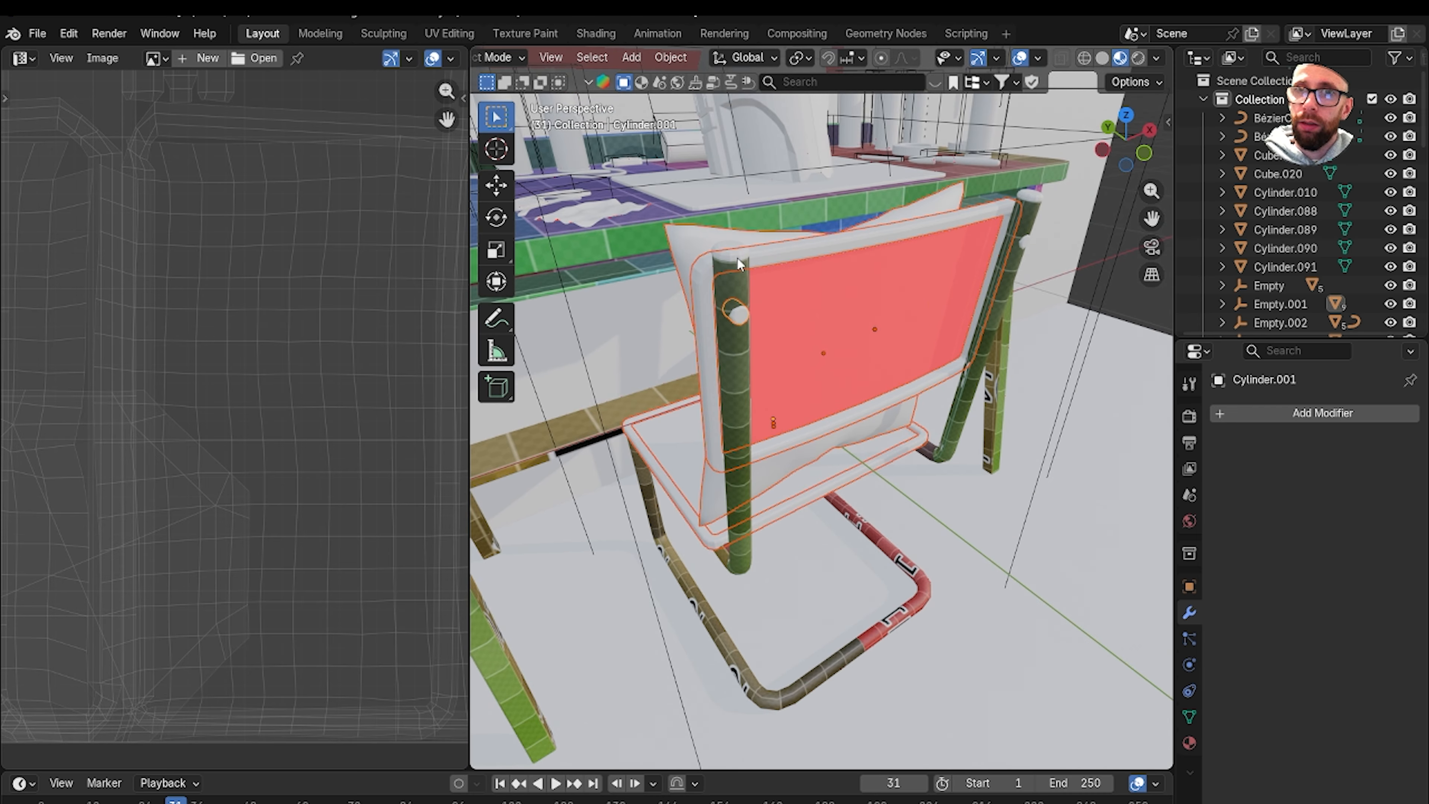
shift+click(735, 256)
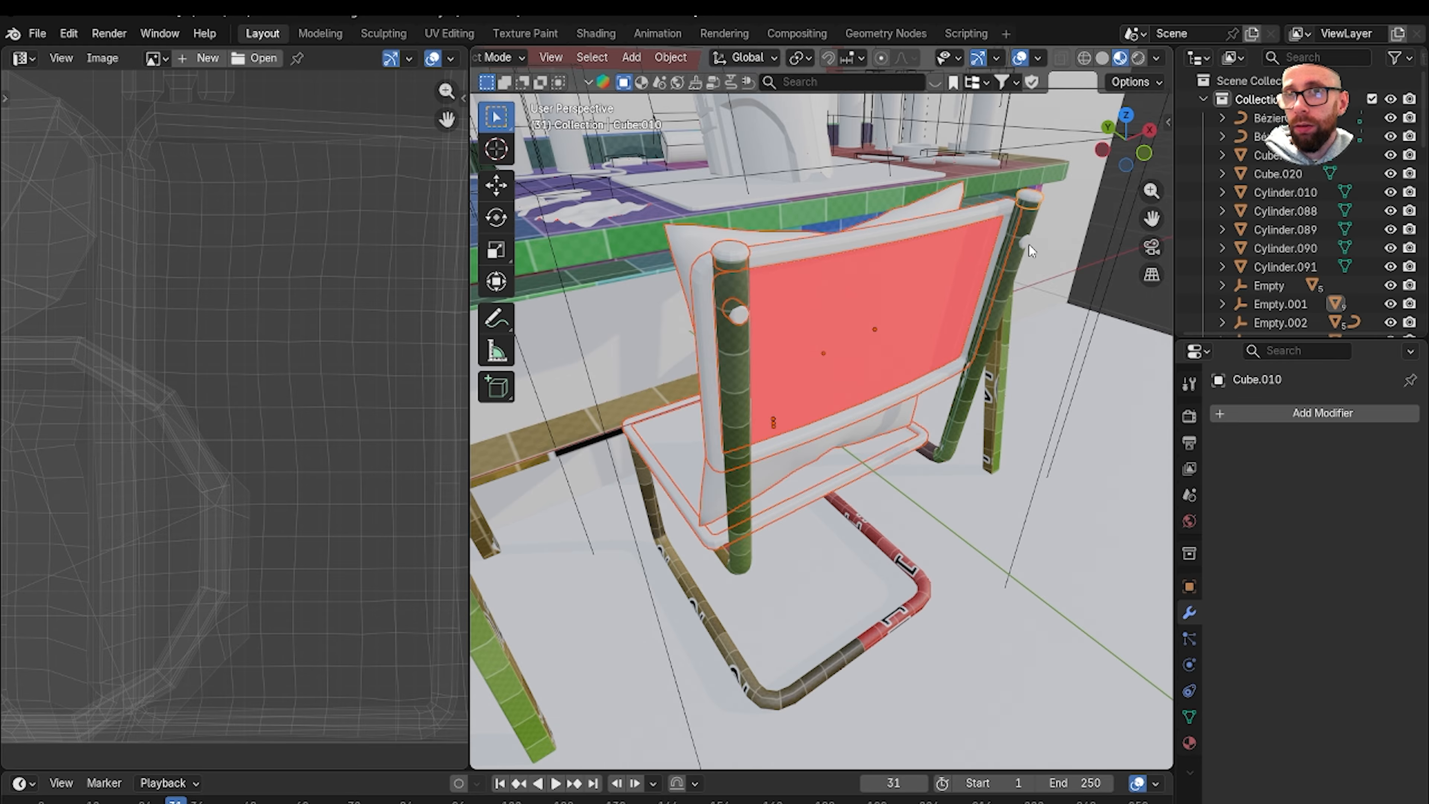
shift+click(1011, 268)
shift+click(737, 393)
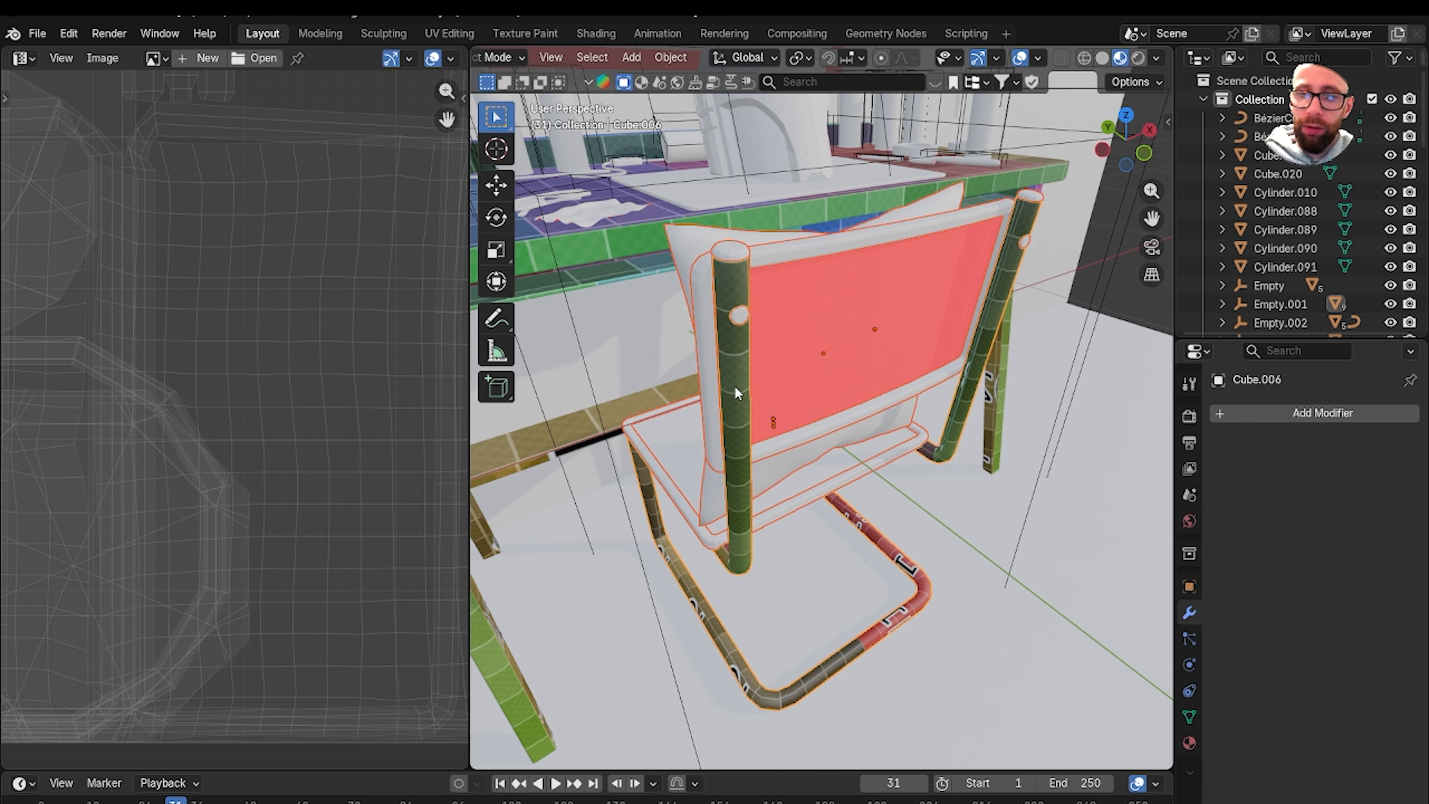
key(ctrl+l)
click(734, 387)
Deselect the chair and compare the checker size on its seat, cushion and backrest with the frame and desk.
scroll(735, 387, down, 2)
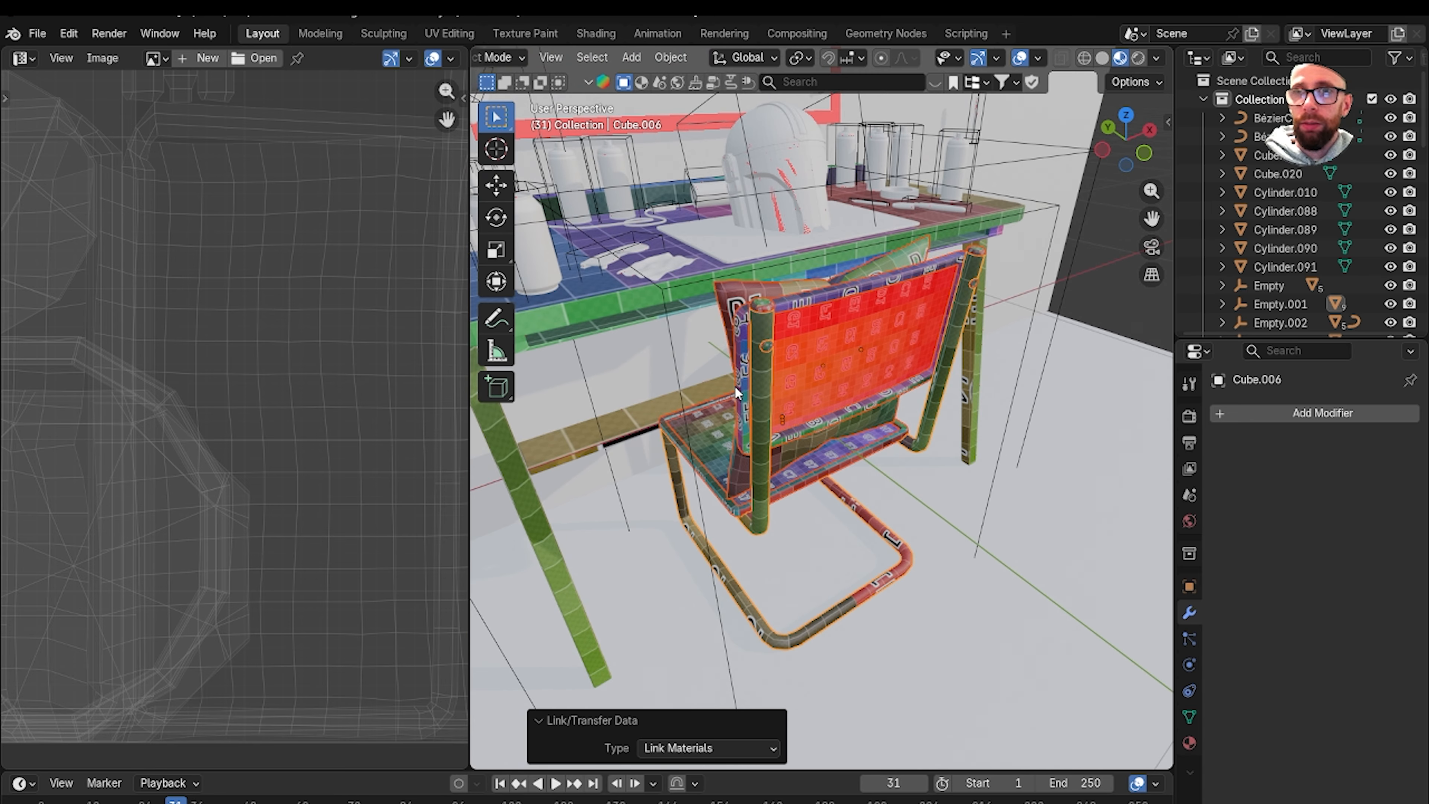
middle_drag(734, 387, 819, 360)
scroll(820, 361, down, 3)
click(1002, 322)
scroll(857, 364, up, 3)
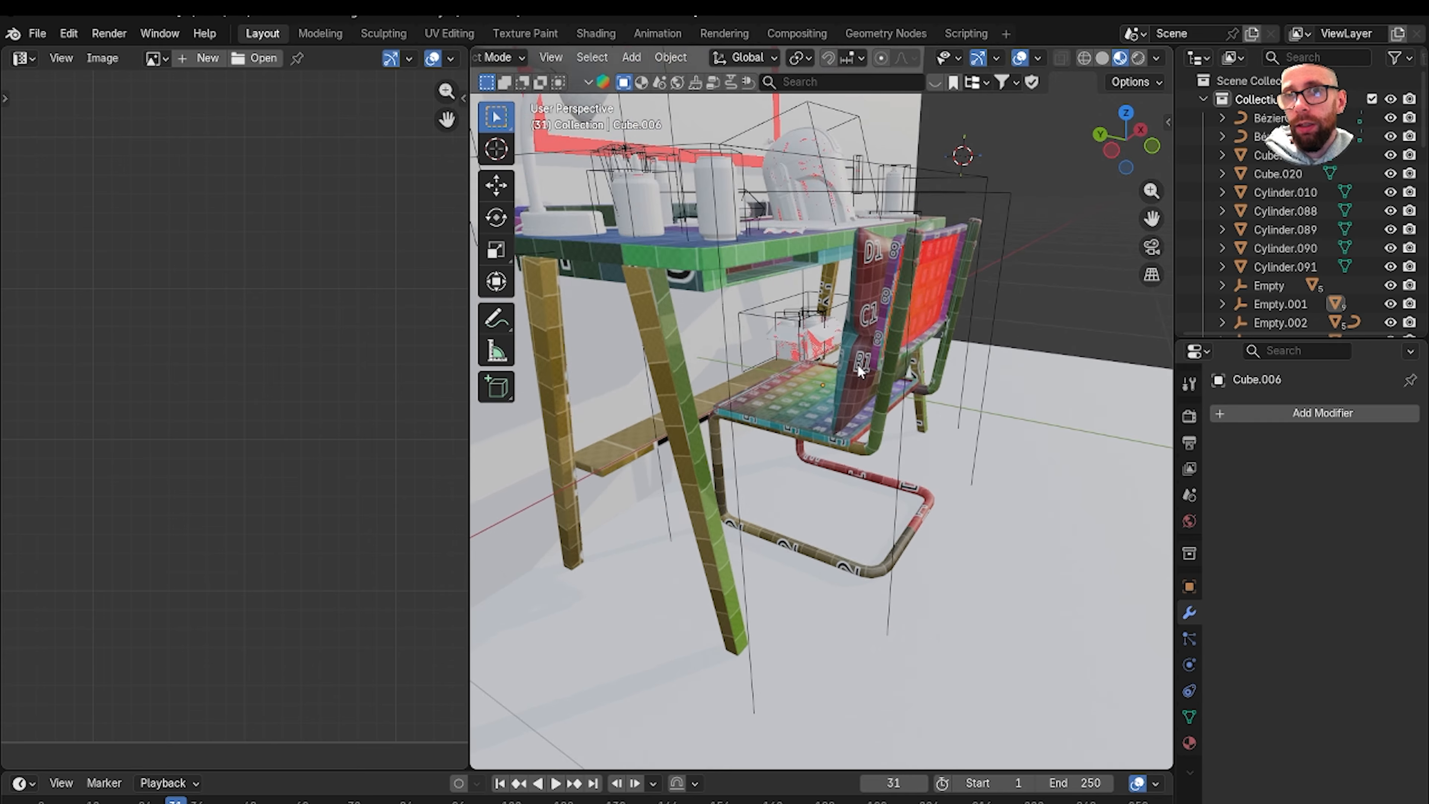
scroll(857, 365, up, 5)
scroll(825, 313, down, 3)
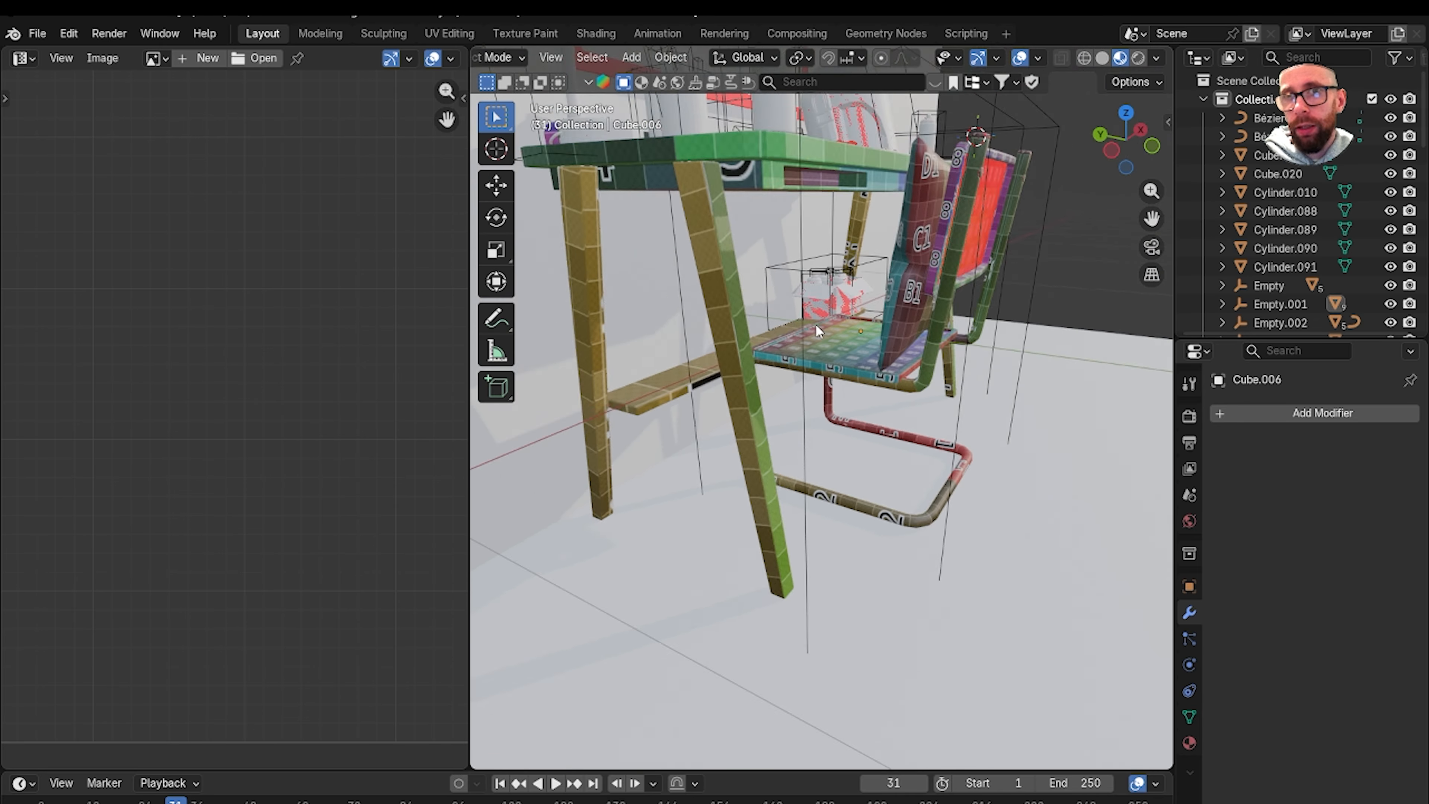
mouse_move(817, 330)
middle_down()
mouse_move(719, 332)
mouse_move(818, 337)
middle_up()
scroll(844, 338, up, 3)
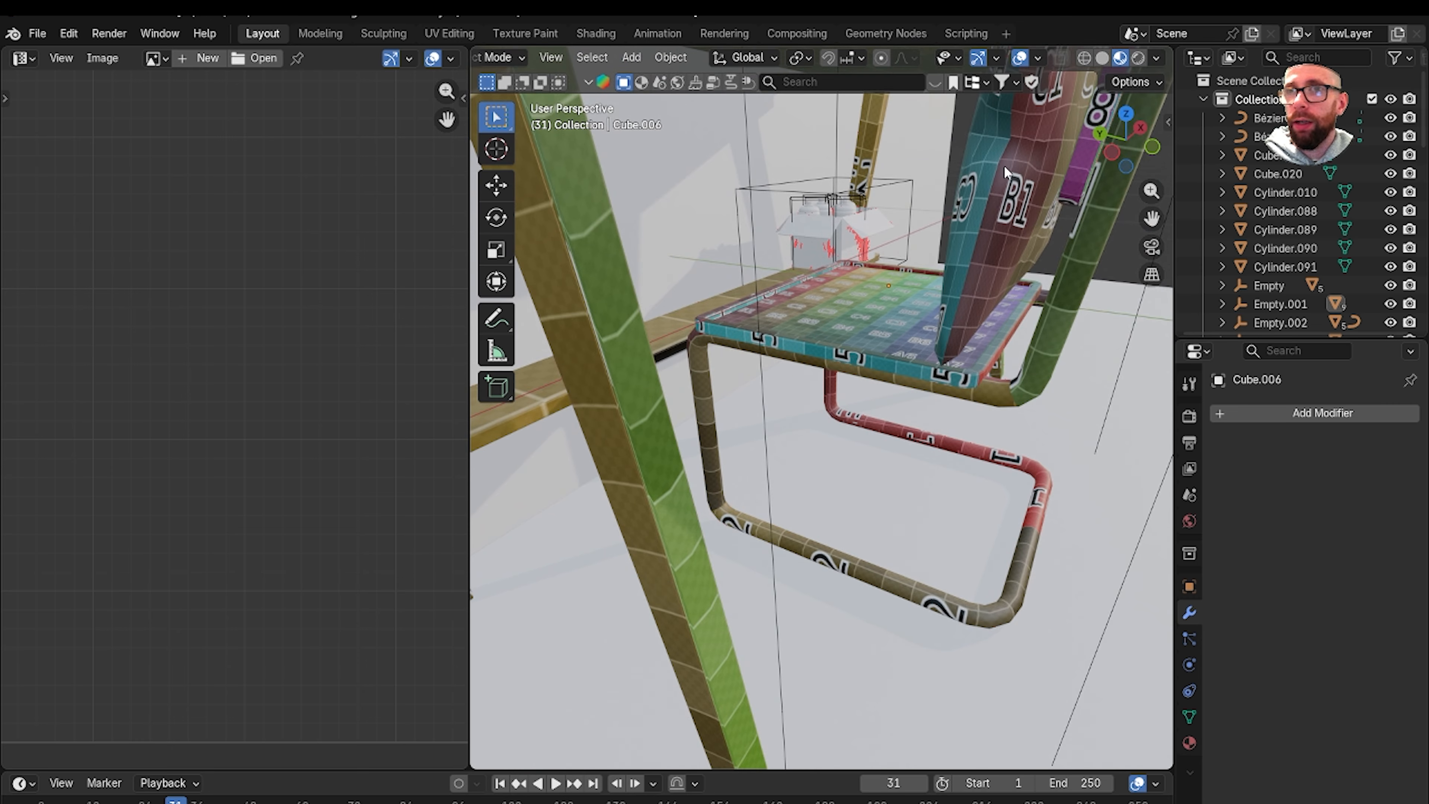
scroll(1004, 165, down, 4)
middle_drag(923, 242, 841, 255)
scroll(842, 254, up, 4)
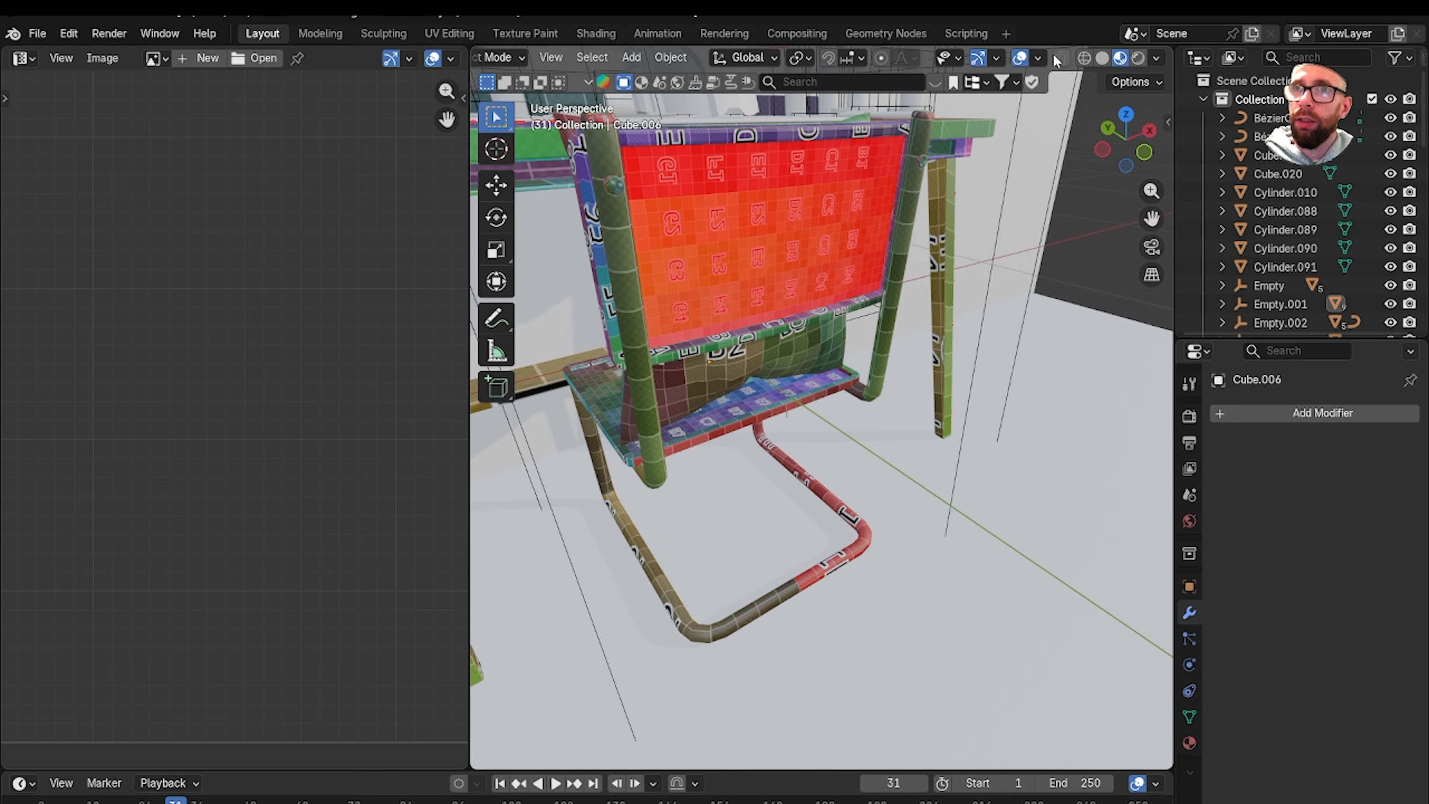
Turn off the Face Orientation overlay so the backrest and box display without the red tint.
click(1039, 58)
click(915, 408)
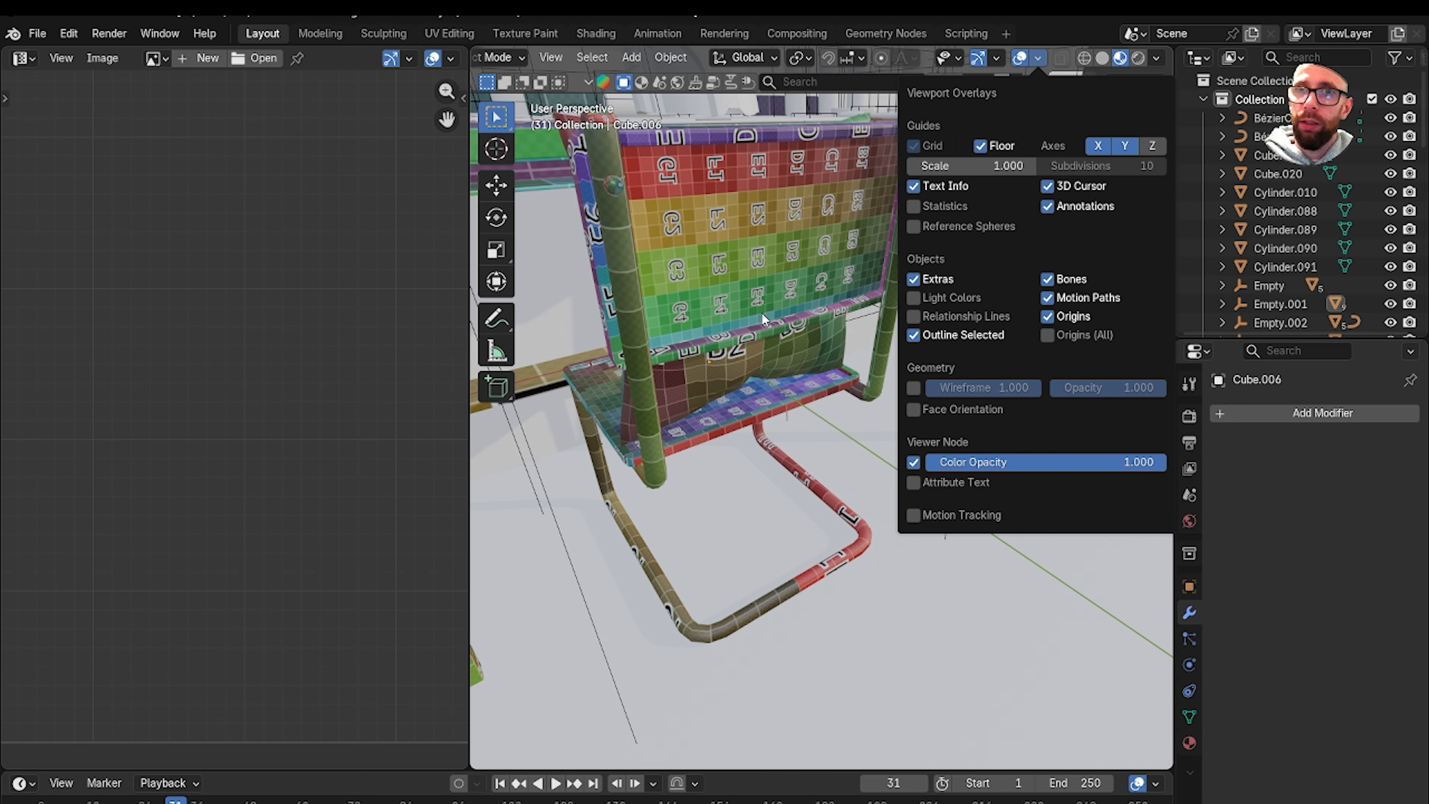
scroll(778, 333, down, 4)
middle_drag(704, 327, 915, 285)
scroll(844, 328, up, 6)
mouse_move(803, 310)
middle_down()
mouse_move(749, 326)
mouse_move(867, 281)
mouse_move(807, 293)
middle_up()
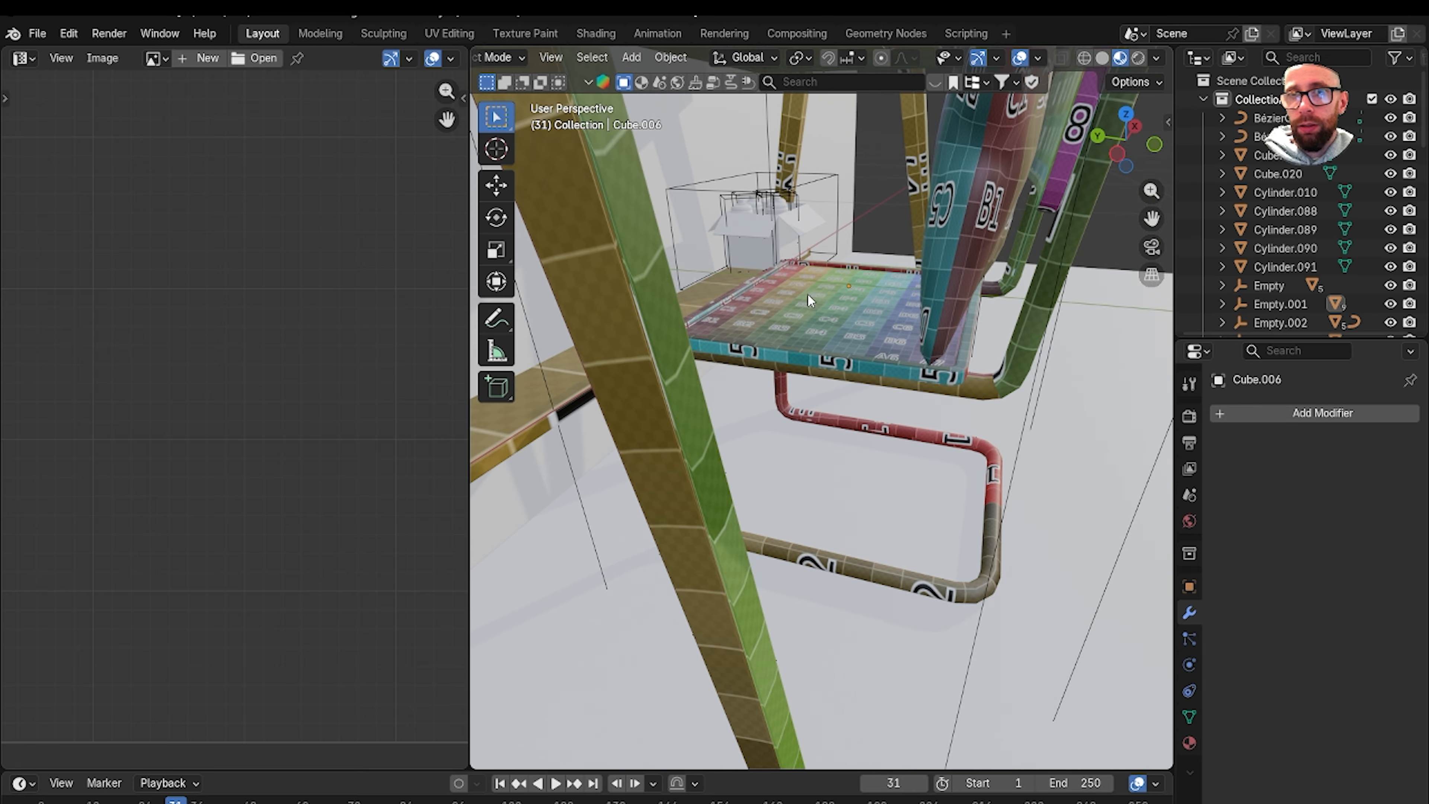
Scale all UVs of the chair's tubular frame down to about 0.84 and leave mesh editing.
click(937, 573)
scroll(301, 400, down, 10)
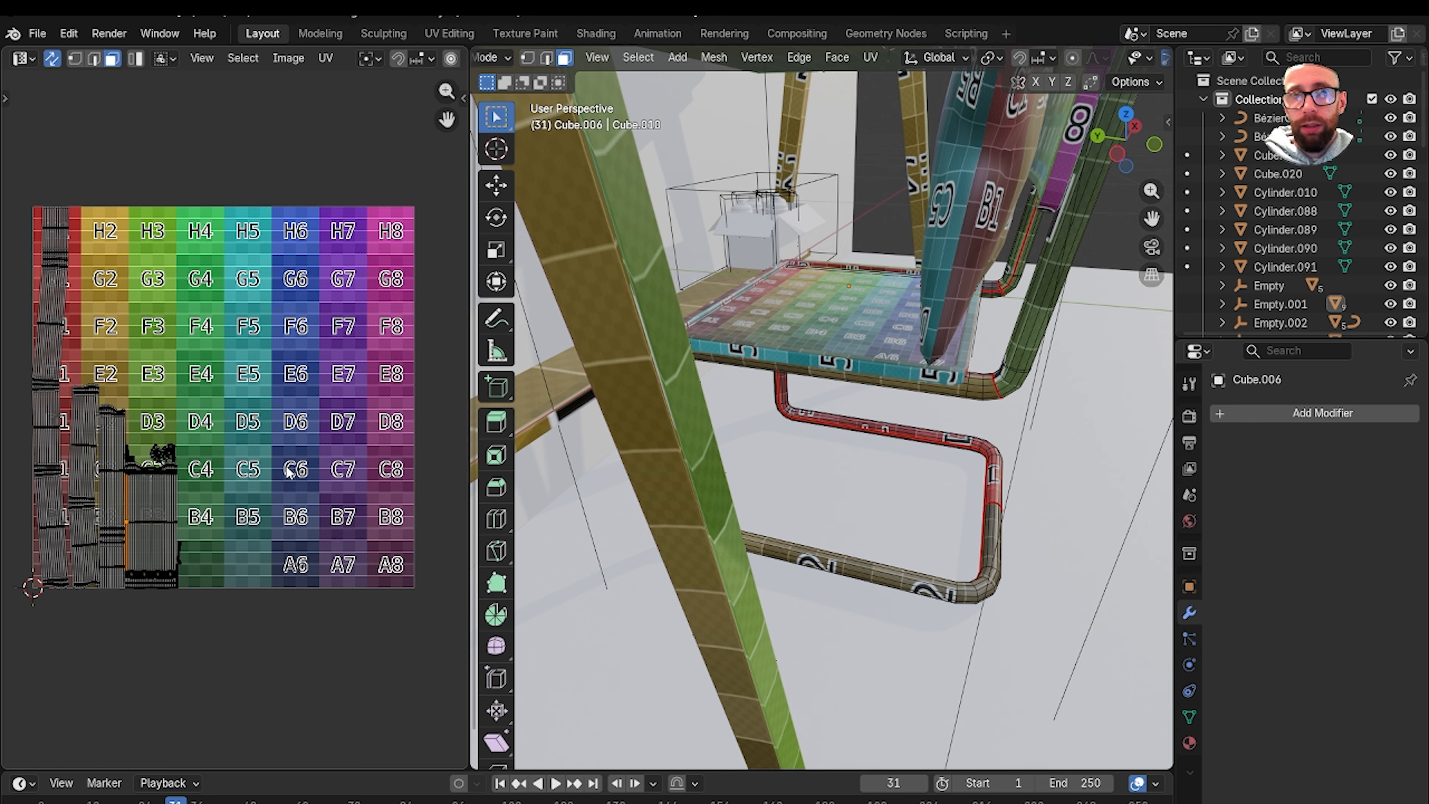
key(a)
middle_drag(731, 492, 811, 442)
key(Tab)
key(Tab)
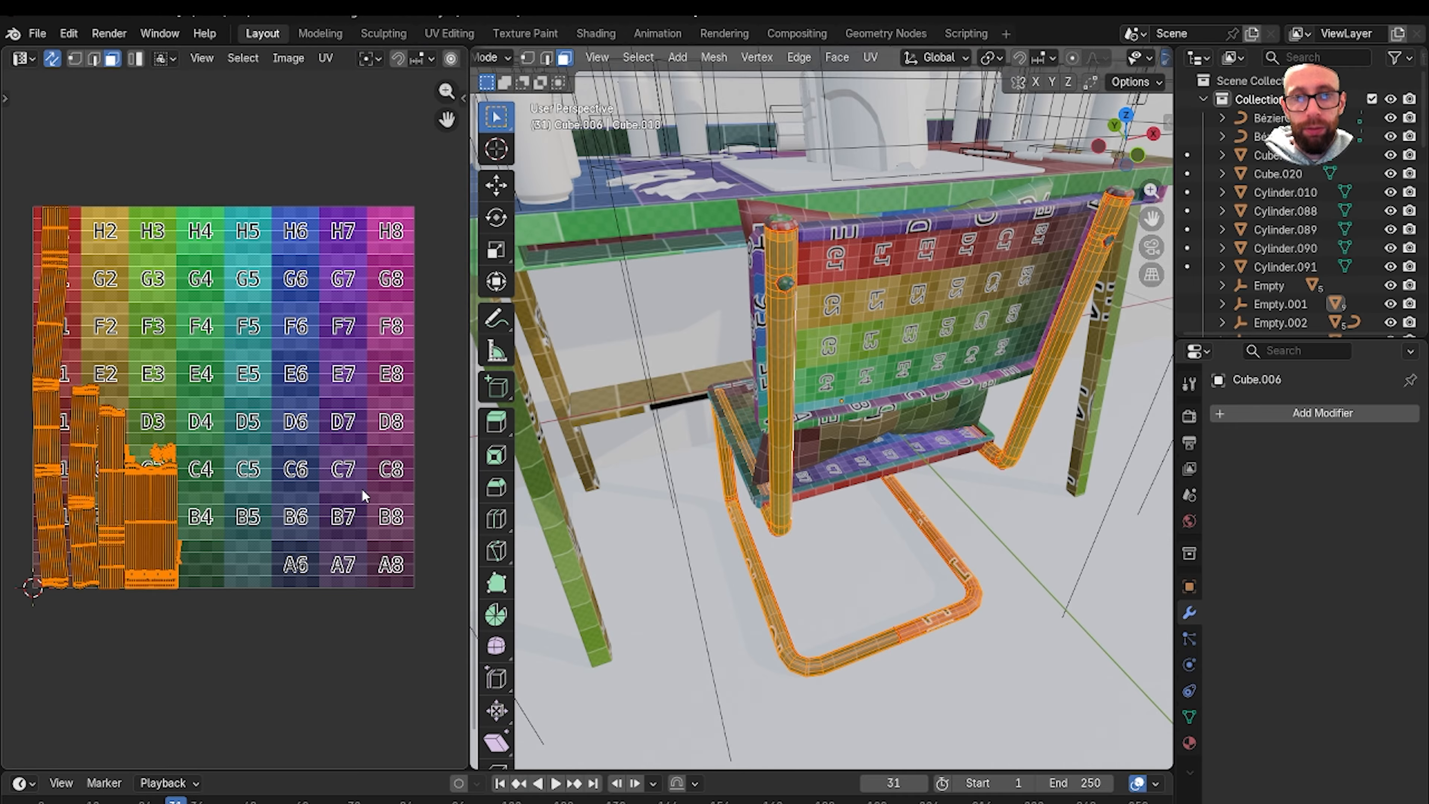
key(s)
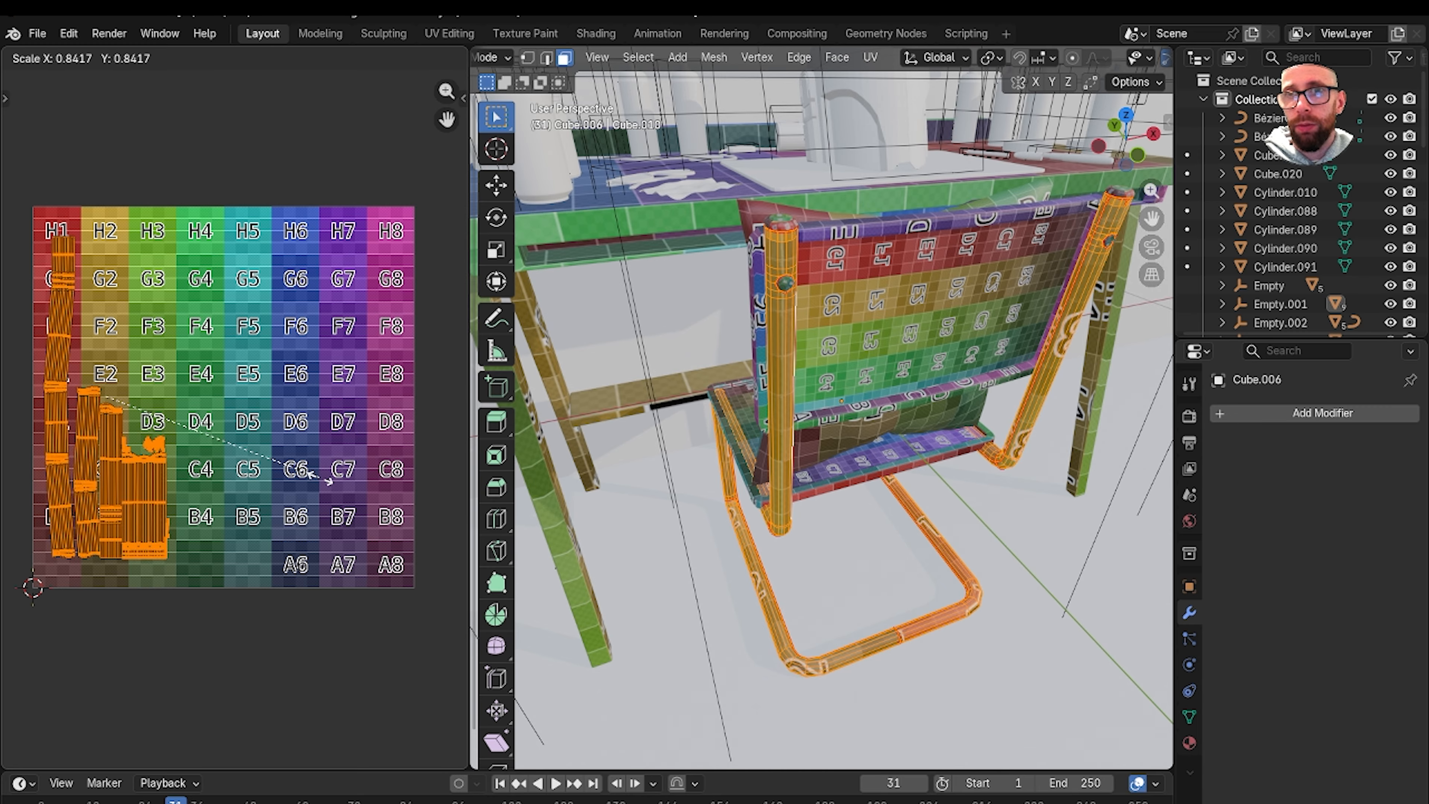
click(323, 480)
key(Tab)
middle_drag(579, 461, 785, 349)
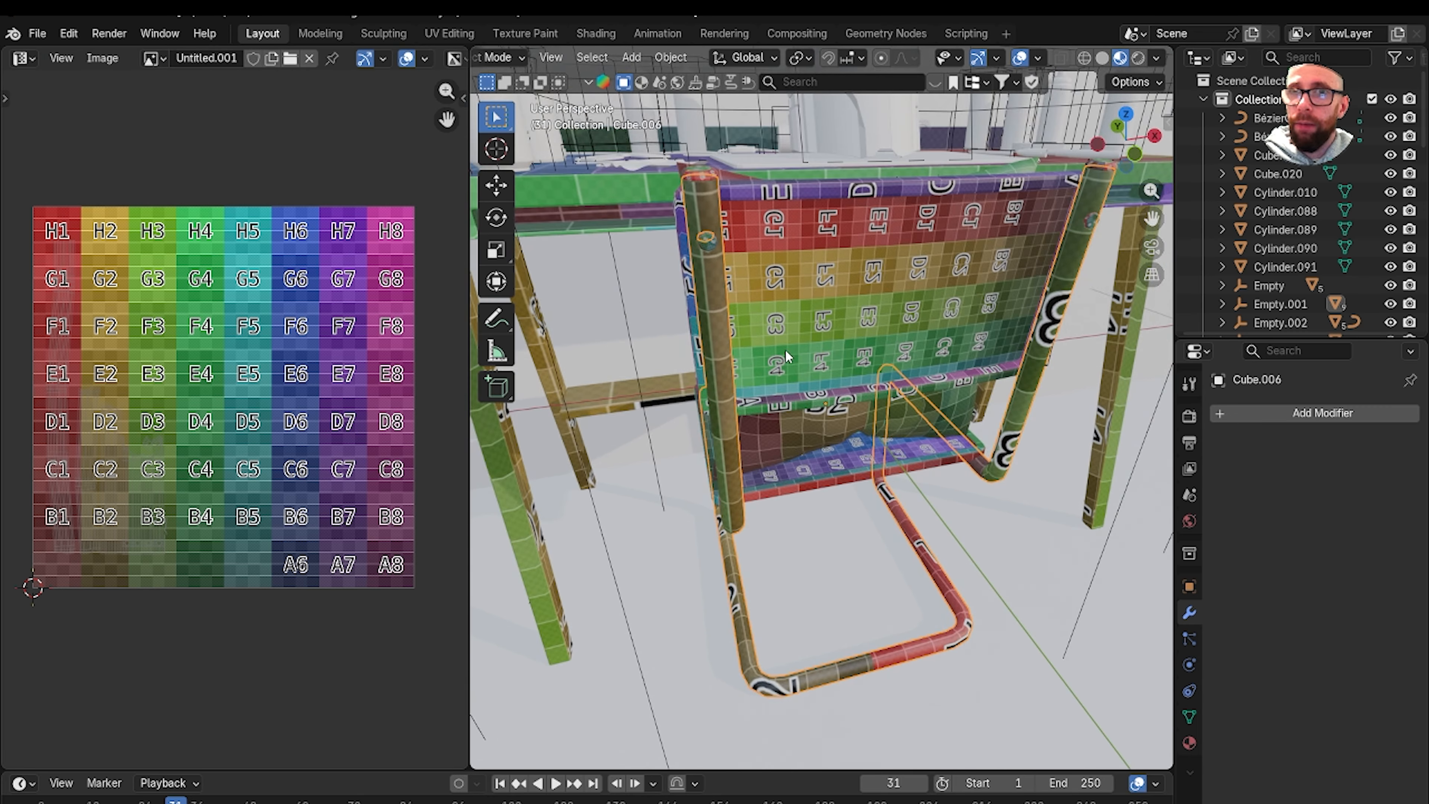
Scale all UVs of the chair's flat backrest panel down to about 0.23 and leave mesh editing.
key(Tab)
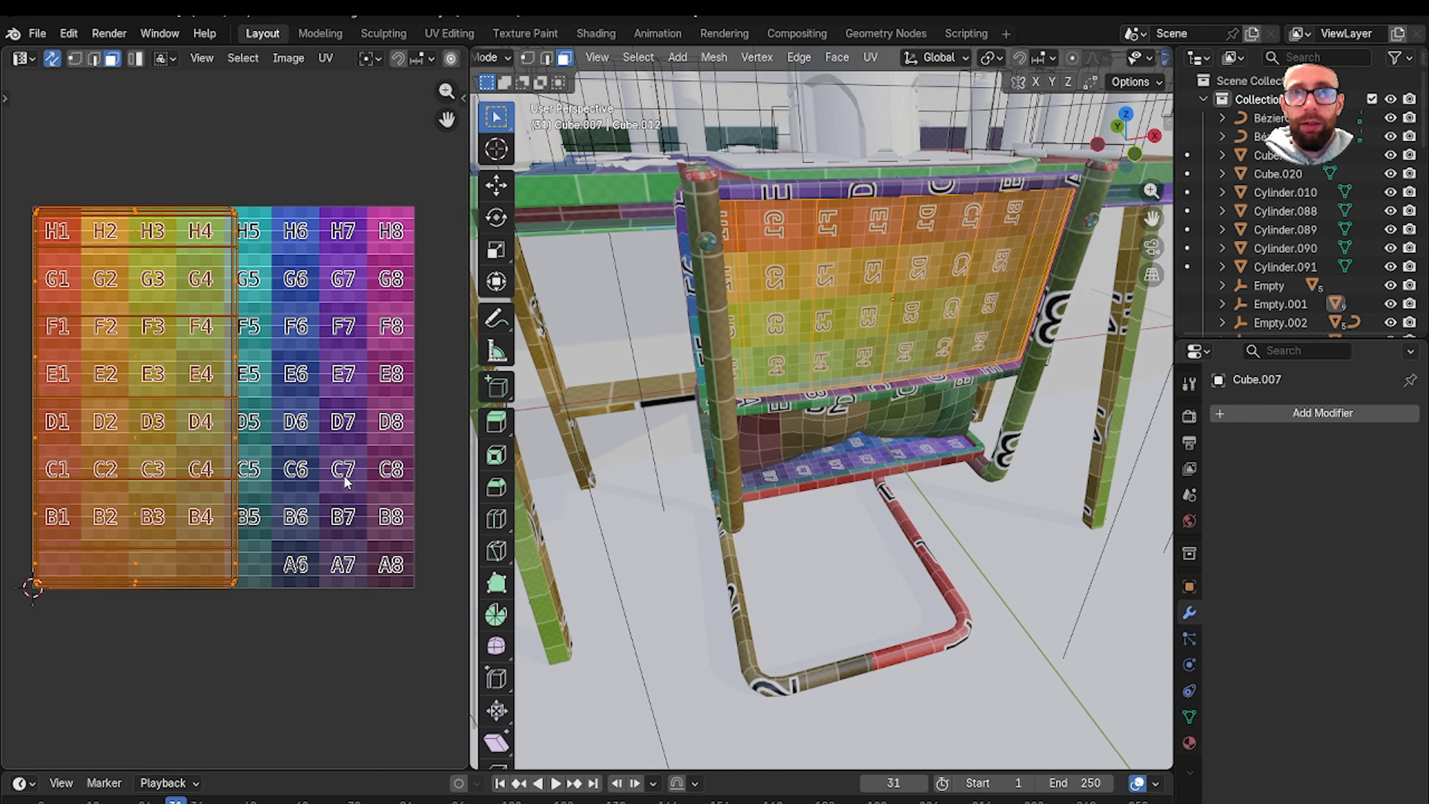
key(s)
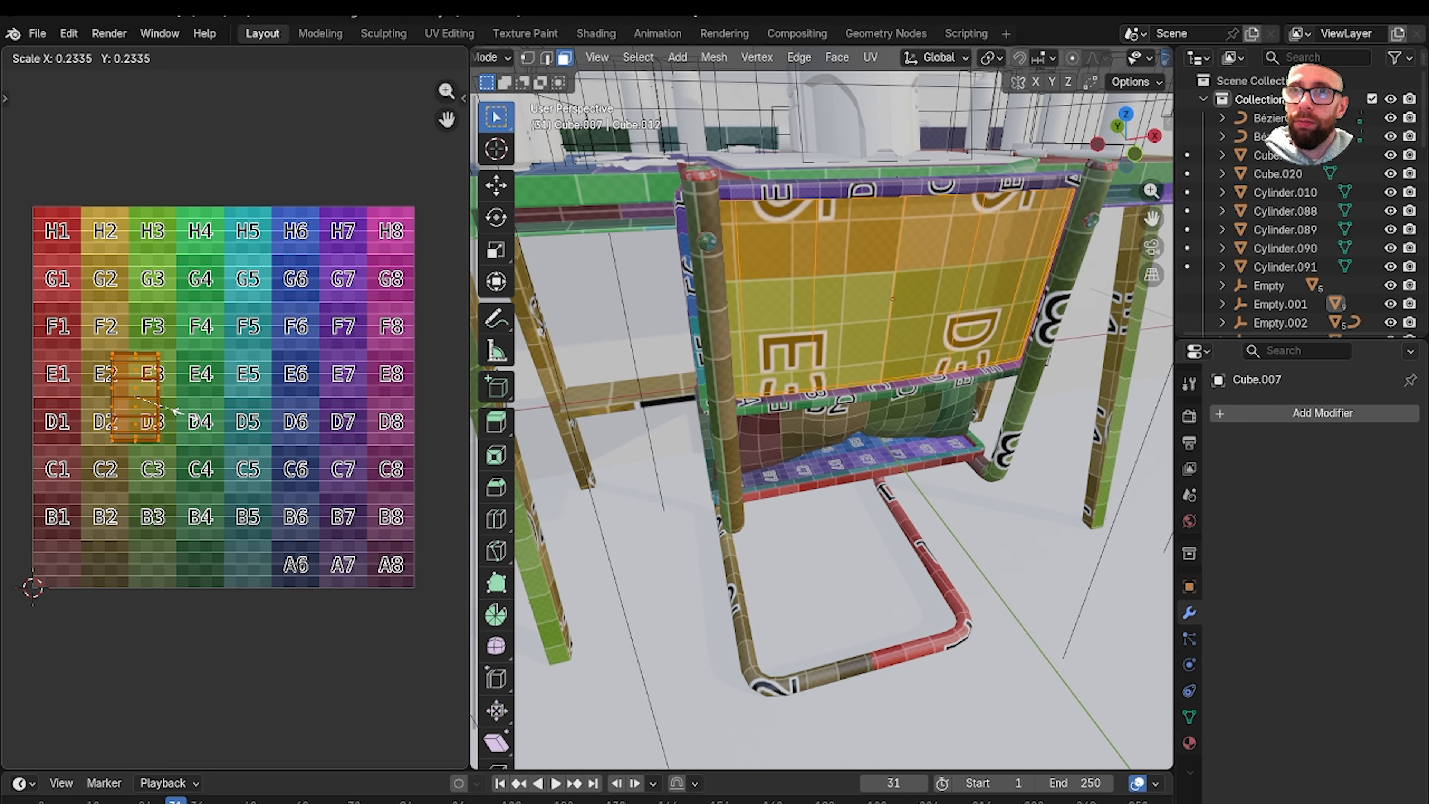
key(Tab)
Scale all UVs of the rim surrounding the chair's backrest panel down to about 0.53 and leave mesh editing.
middle_drag(566, 433, 604, 442)
scroll(604, 441, down, 2)
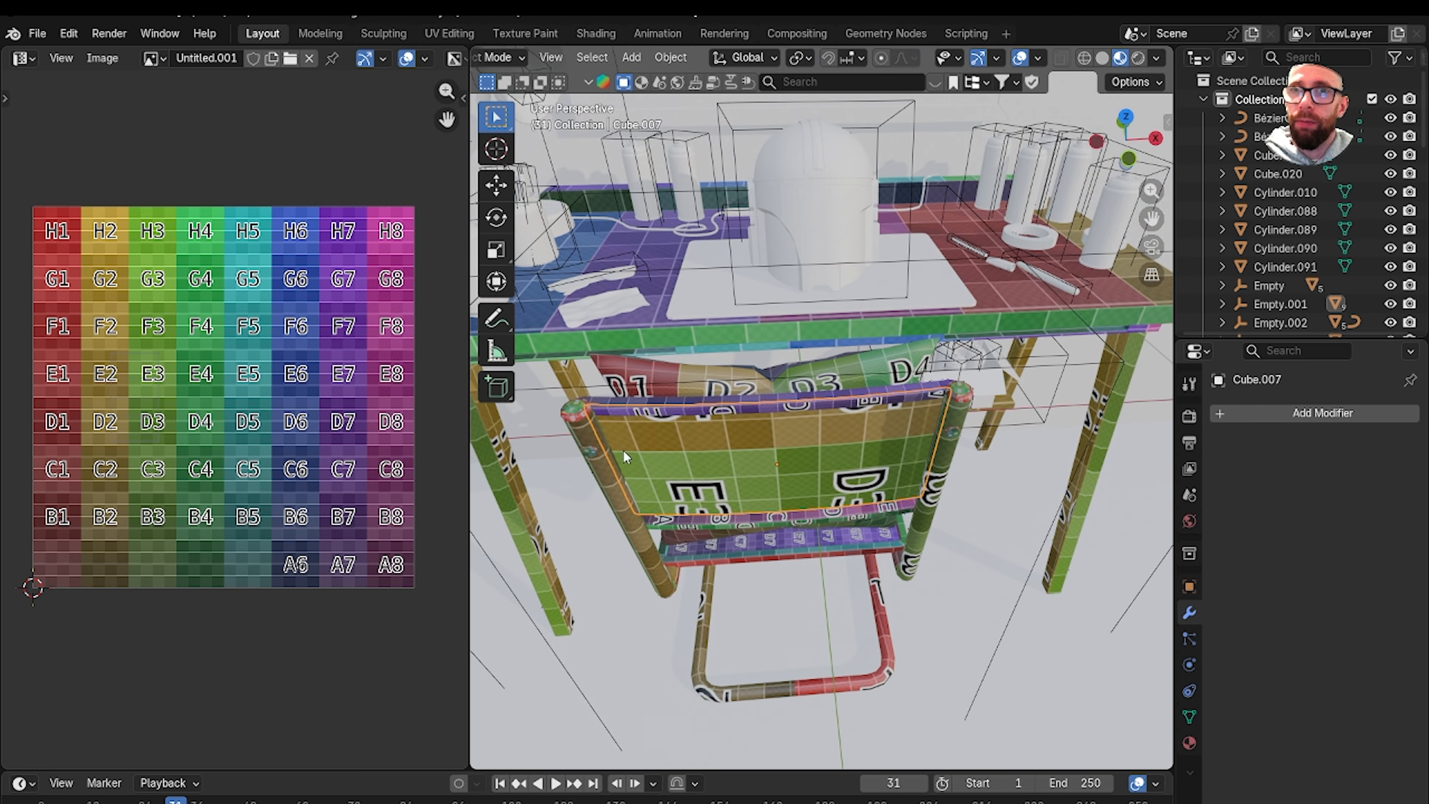
shift+middle_drag(715, 408, 781, 340)
middle_drag(725, 439, 766, 336)
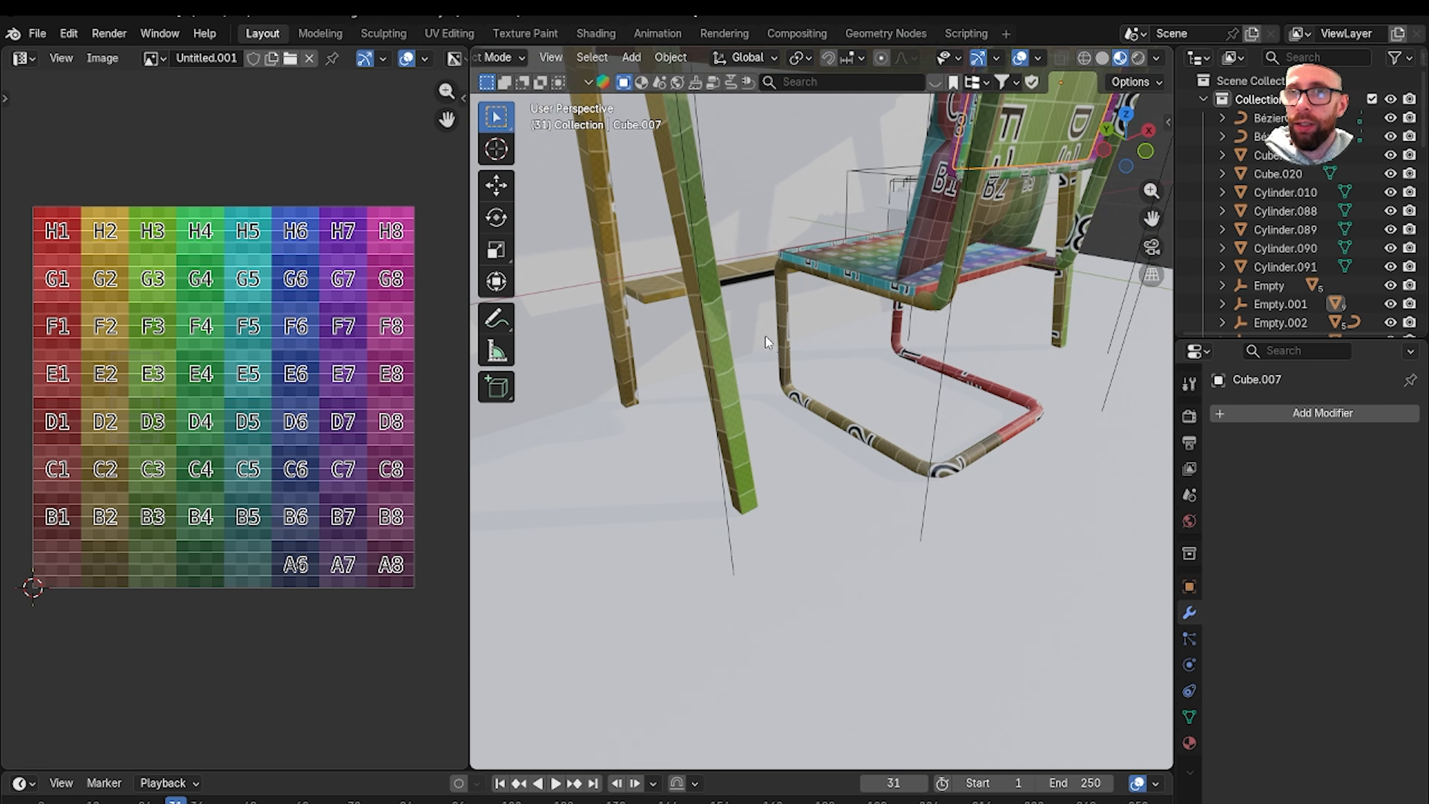
shift+middle_drag(785, 284, 835, 288)
click(835, 288)
key(Tab)
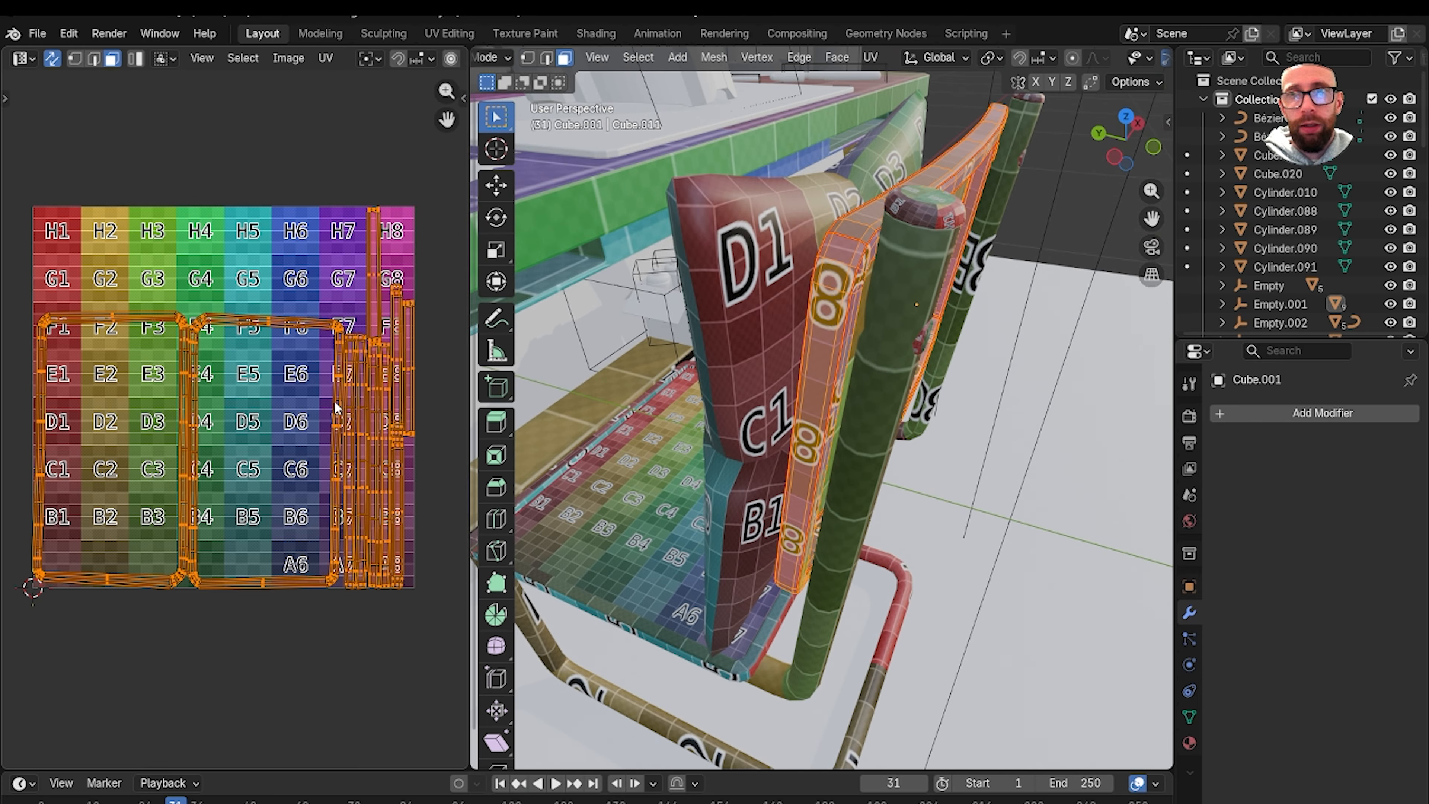
key(s)
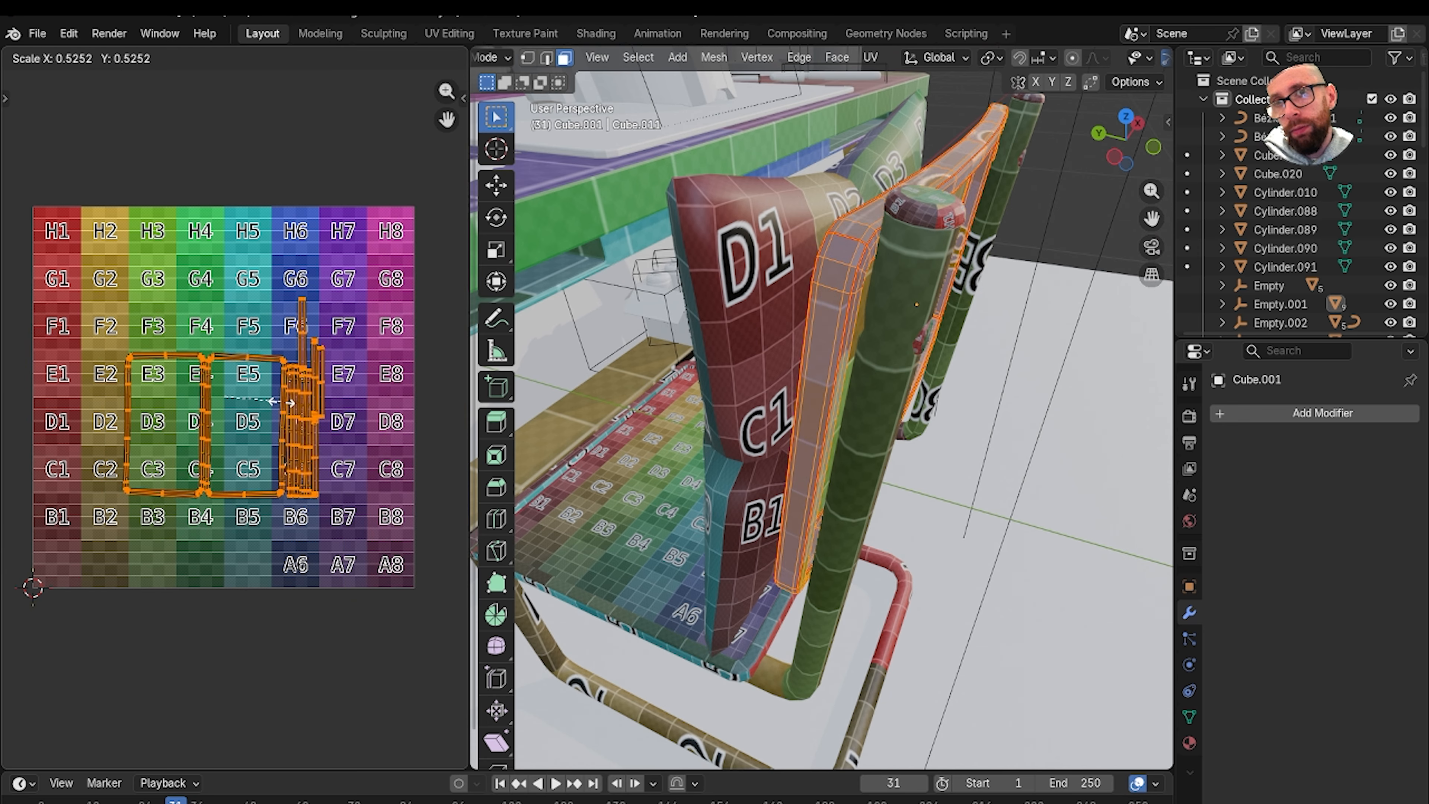
middle_drag(785, 412, 734, 360)
key(Tab)
Scale all UVs of the chair's flat seat panel to about -0.28 and leave mesh editing.
click(786, 286)
key(Tab)
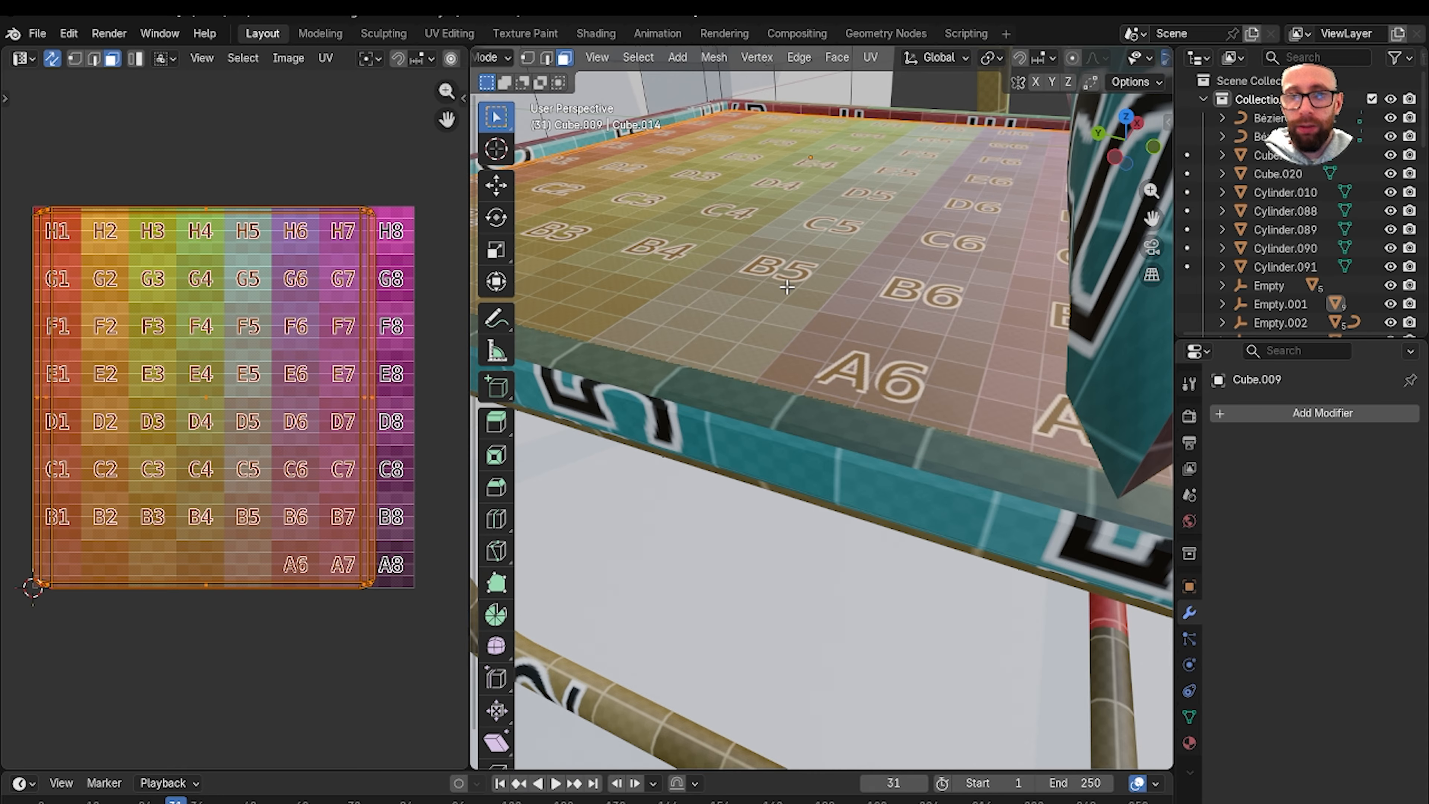
key(s)
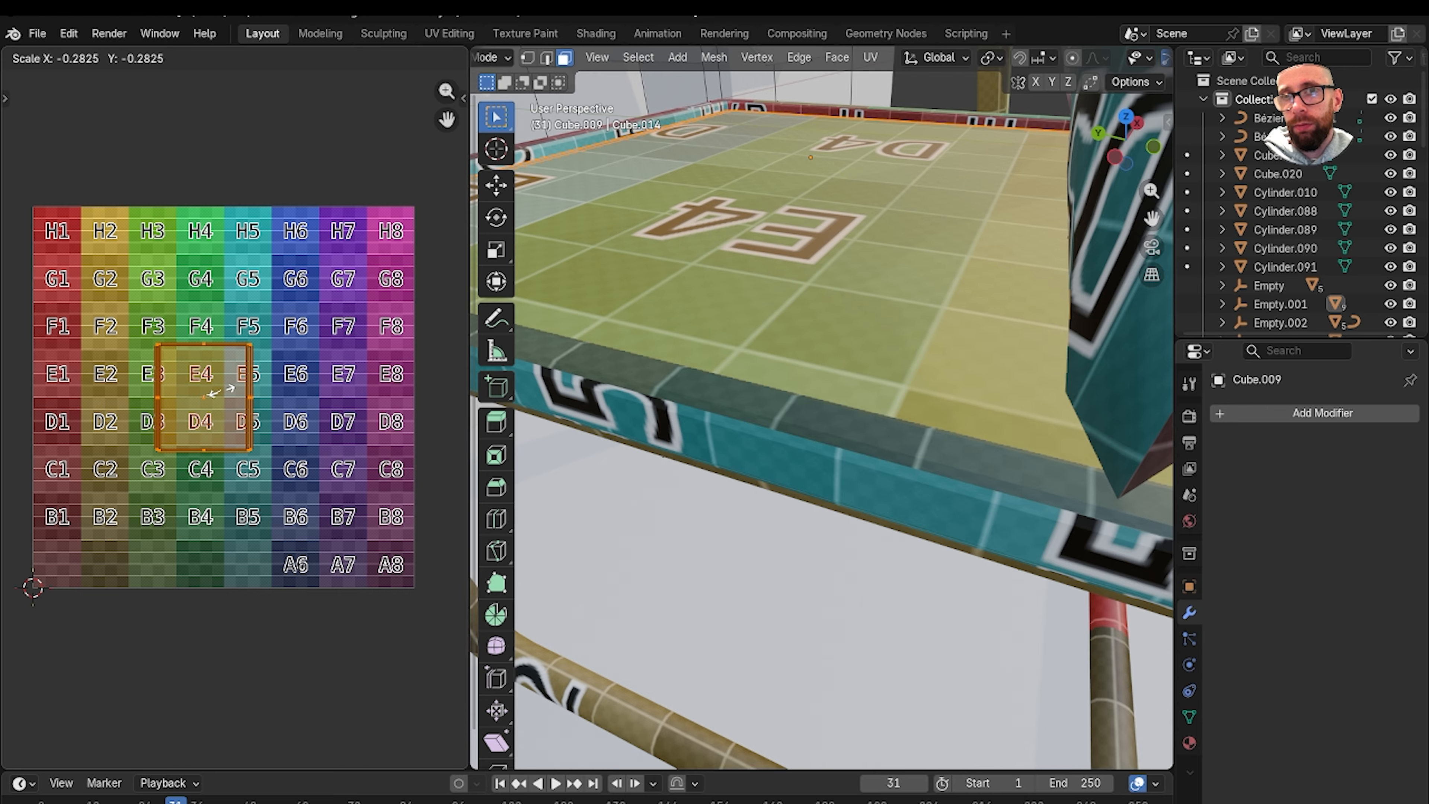
scroll(748, 338, down, 5)
middle_drag(748, 337, 657, 297)
scroll(657, 297, down, 6)
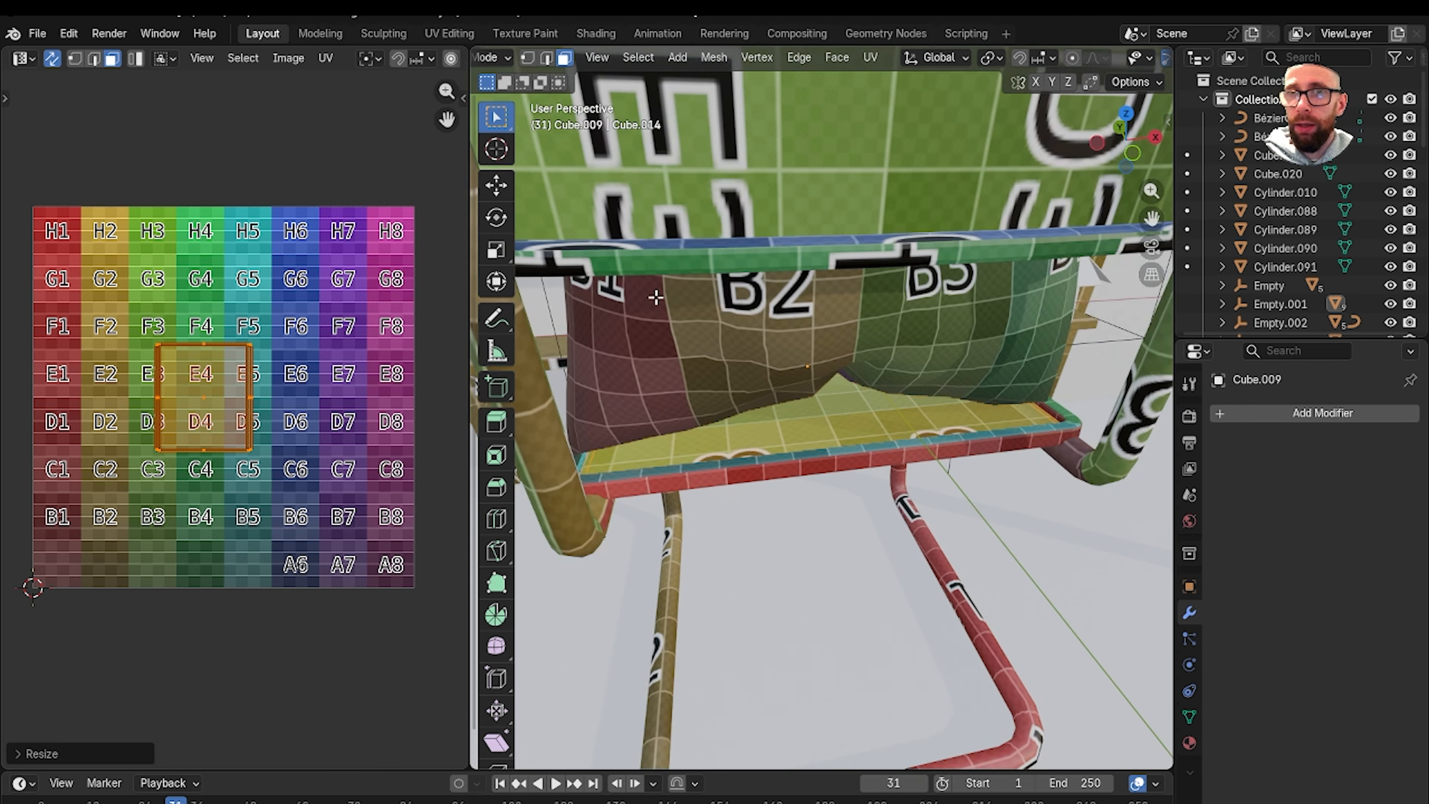
scroll(620, 303, down, 3)
middle_drag(741, 320, 890, 365)
scroll(746, 304, up, 2)
key(Tab)
Select the back cushion's linked faces, scale their UVs down to about 0.72, and leave mesh editing.
key(Tab)
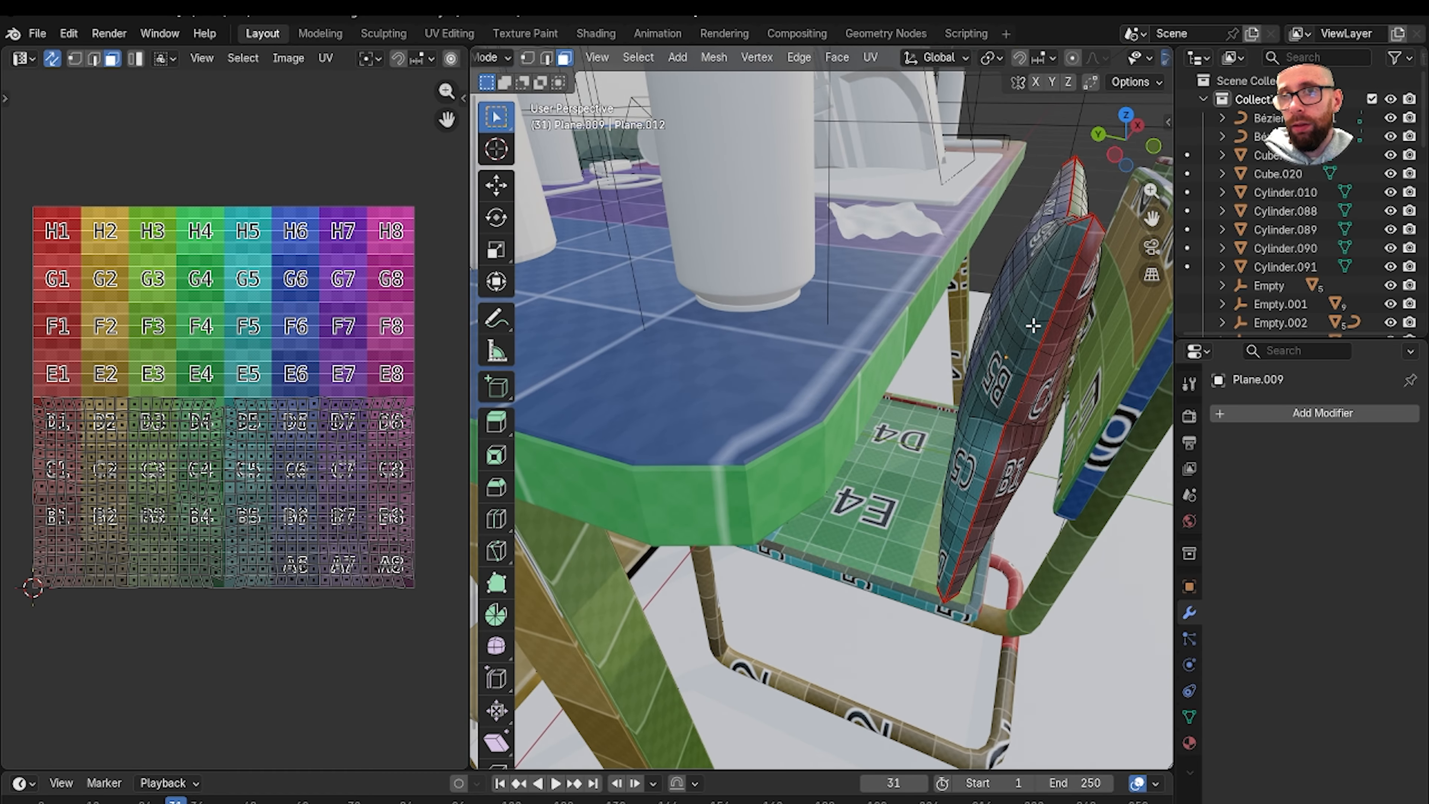
key(l)
middle_drag(1033, 325, 886, 384)
scroll(886, 384, up, 5)
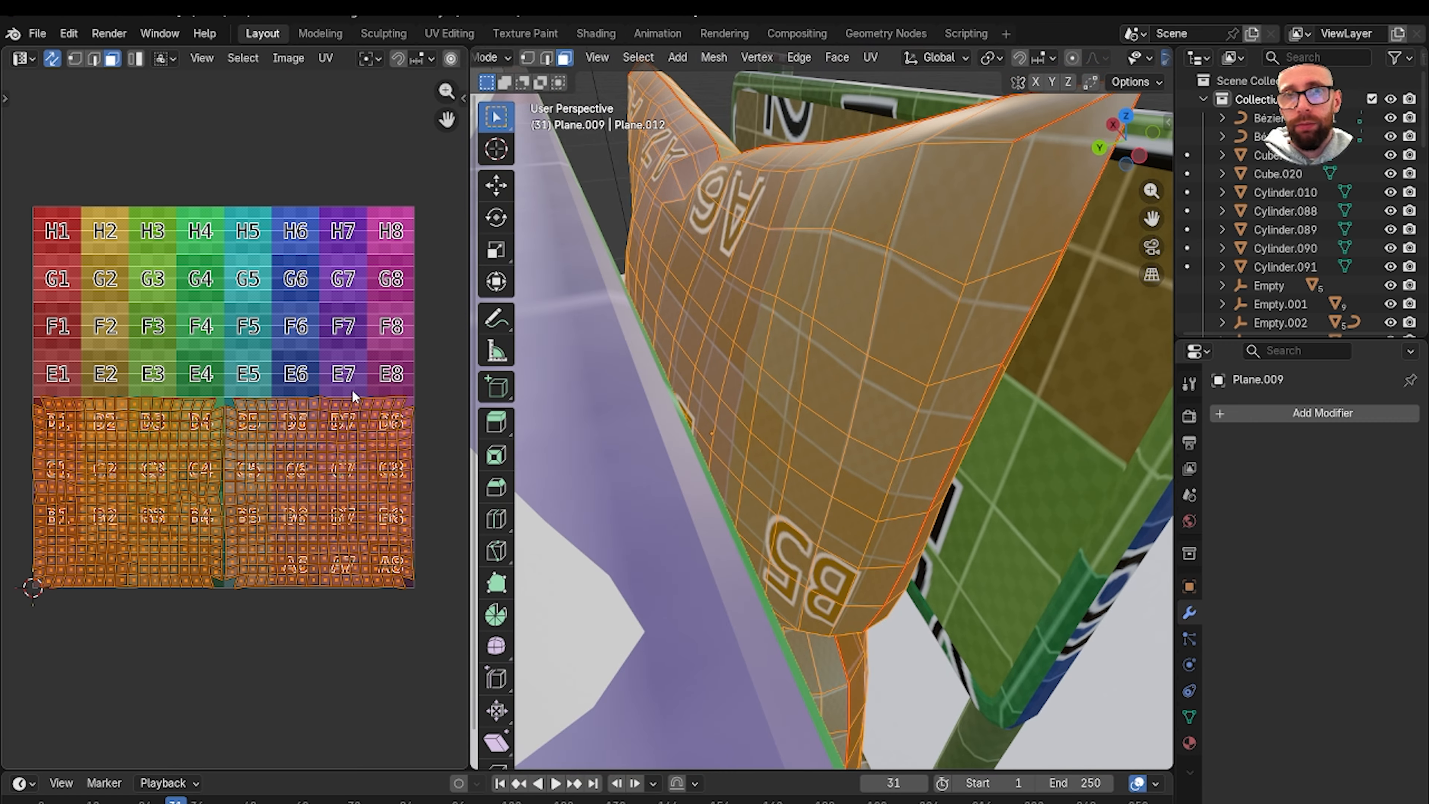
key(s)
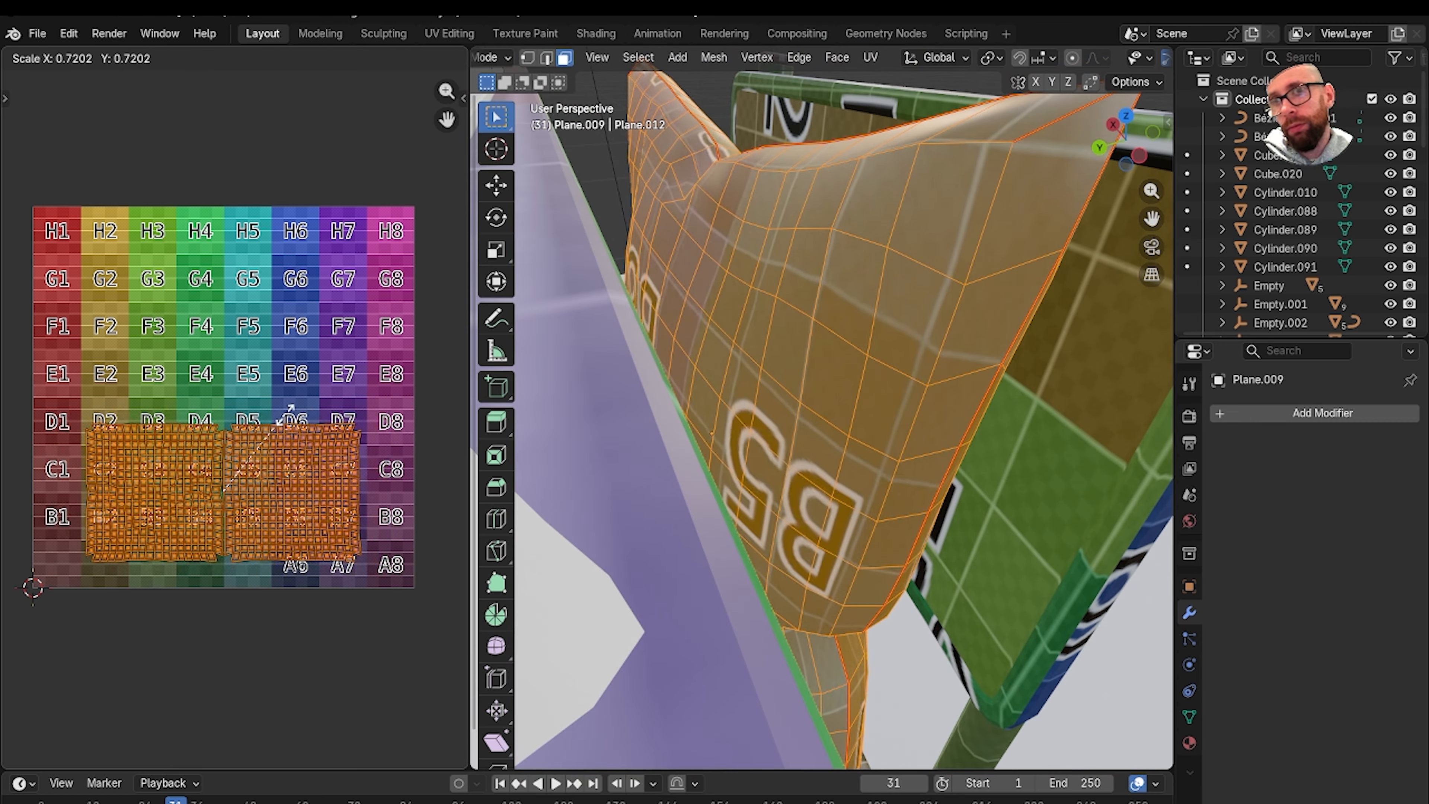
key(Tab)
Shrink all UVs of the round plug in the chair's left frame tube to match the surrounding checker size.
scroll(791, 371, down, 10)
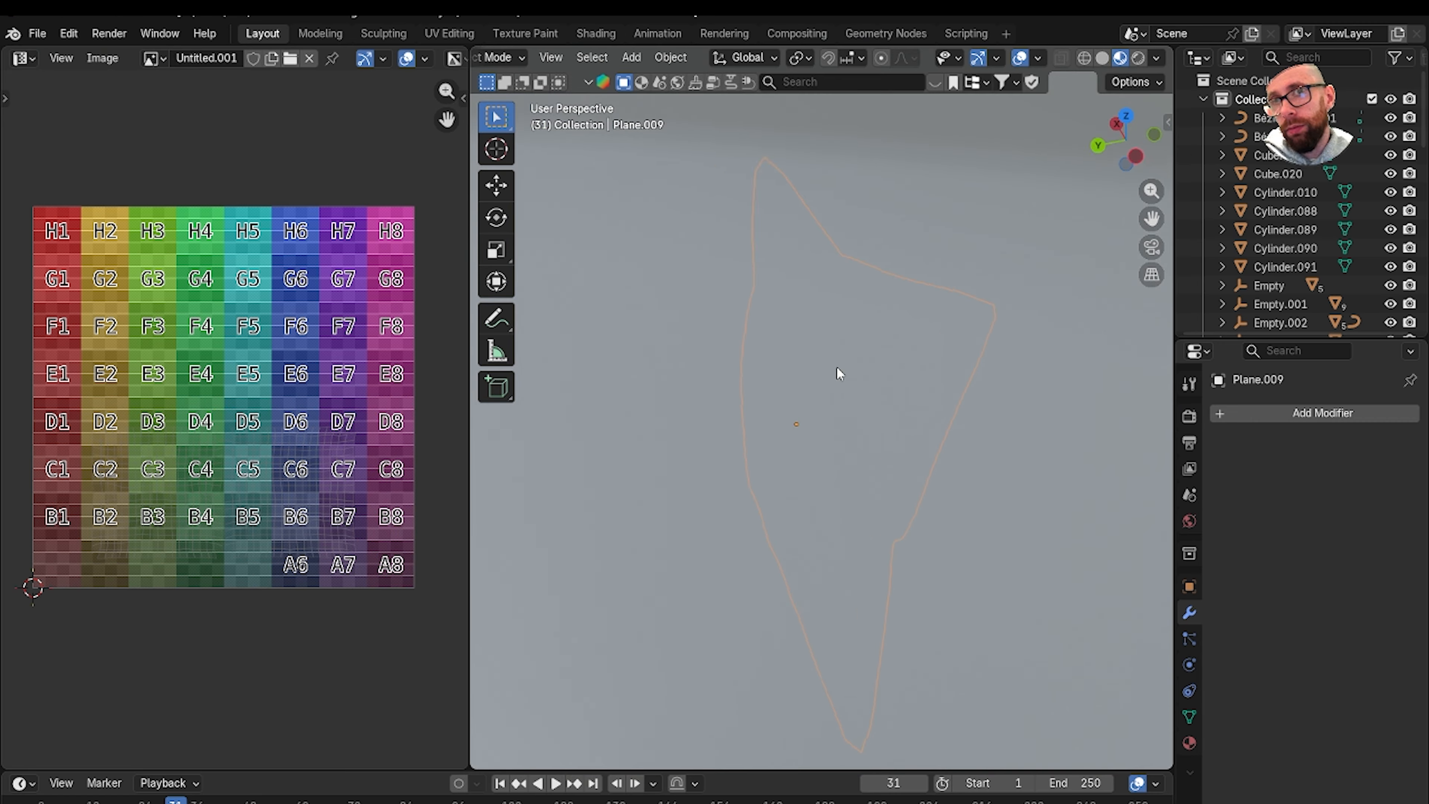
scroll(803, 384, up, 10)
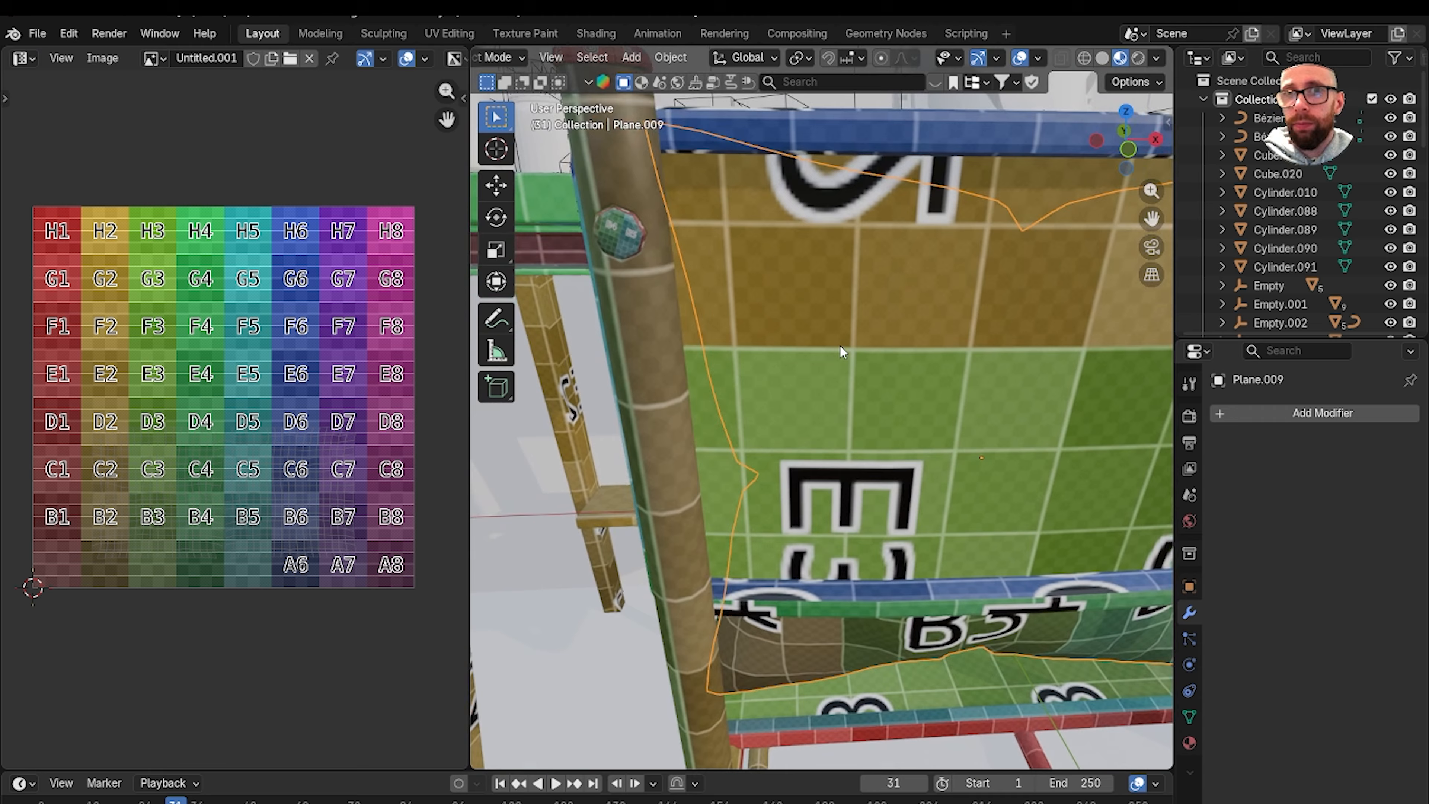
scroll(839, 345, up, 4)
shift+middle_drag(675, 293, 1018, 393)
scroll(922, 415, up, 3)
scroll(916, 385, up, 3)
scroll(917, 385, up, 2)
scroll(952, 343, down, 4)
scroll(922, 341, down, 9)
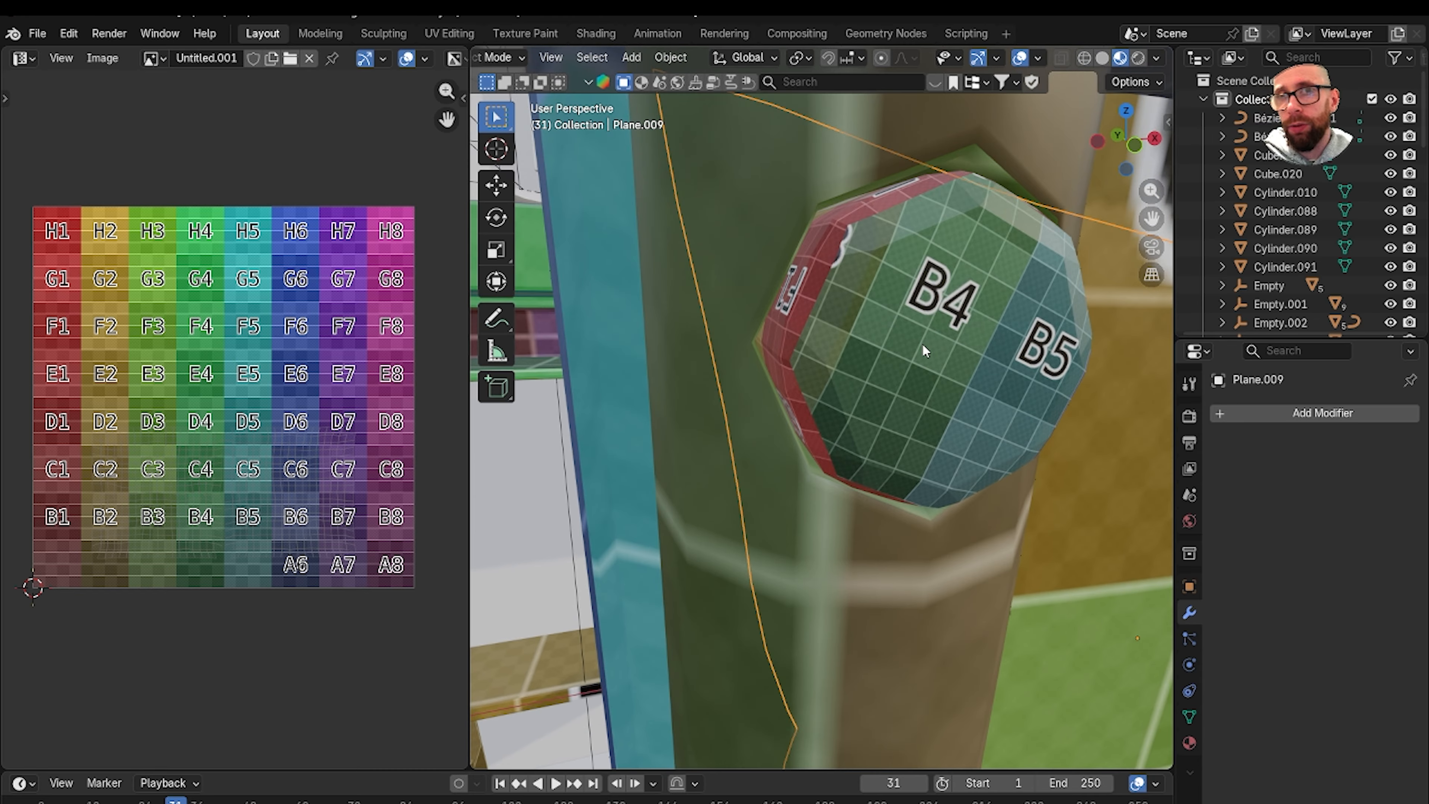
scroll(886, 365, up, 6)
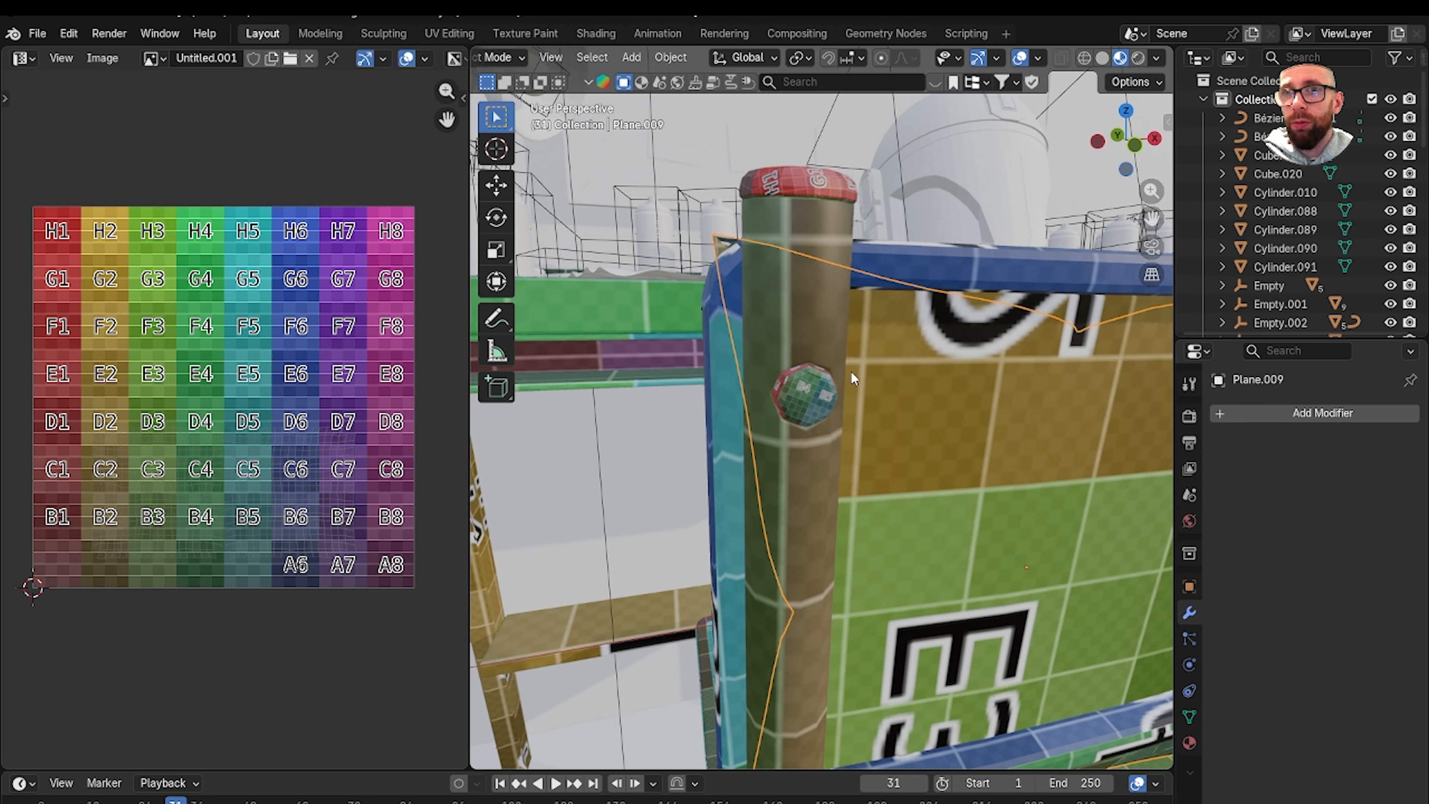
click(797, 386)
key(Tab)
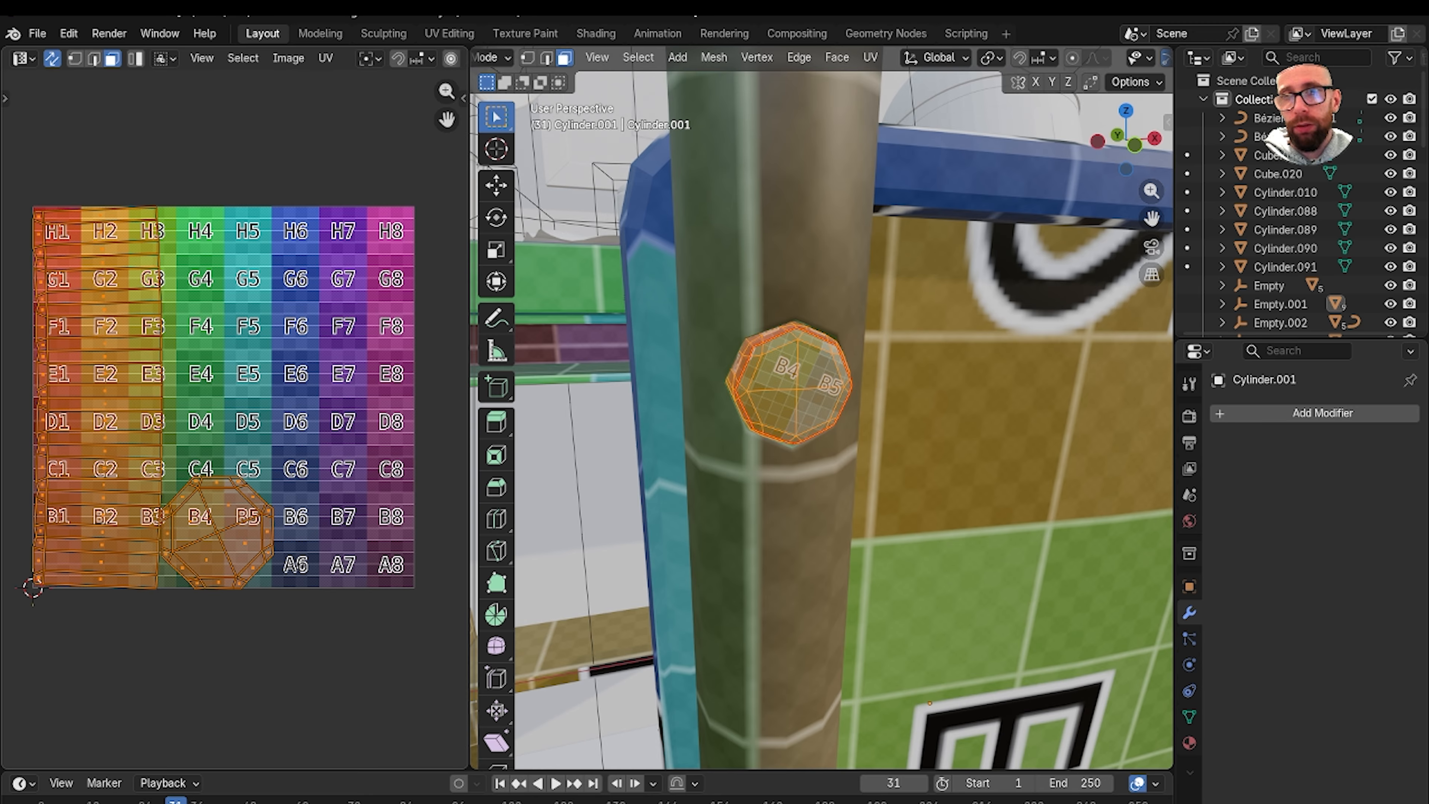
key(s)
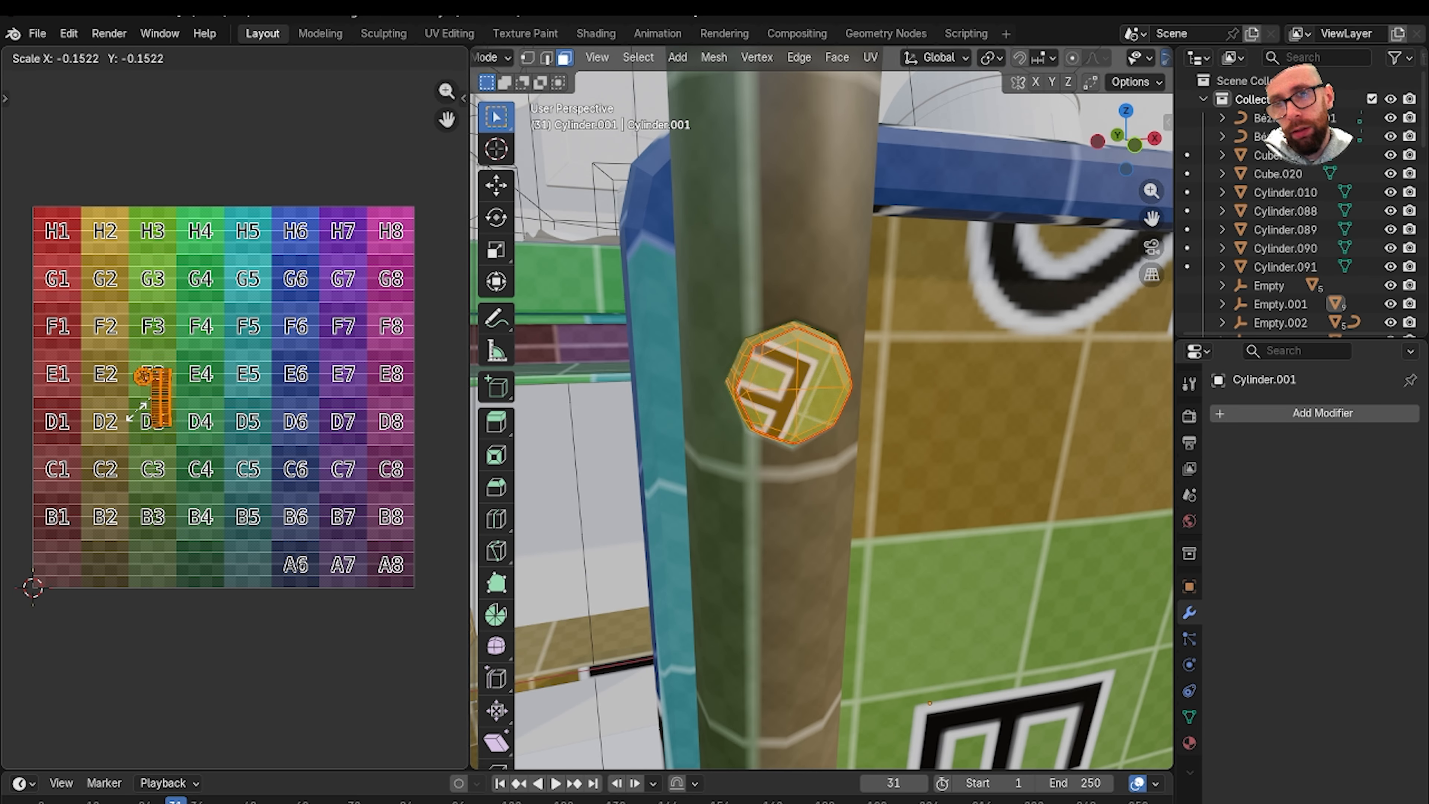
scroll(583, 355, down, 6)
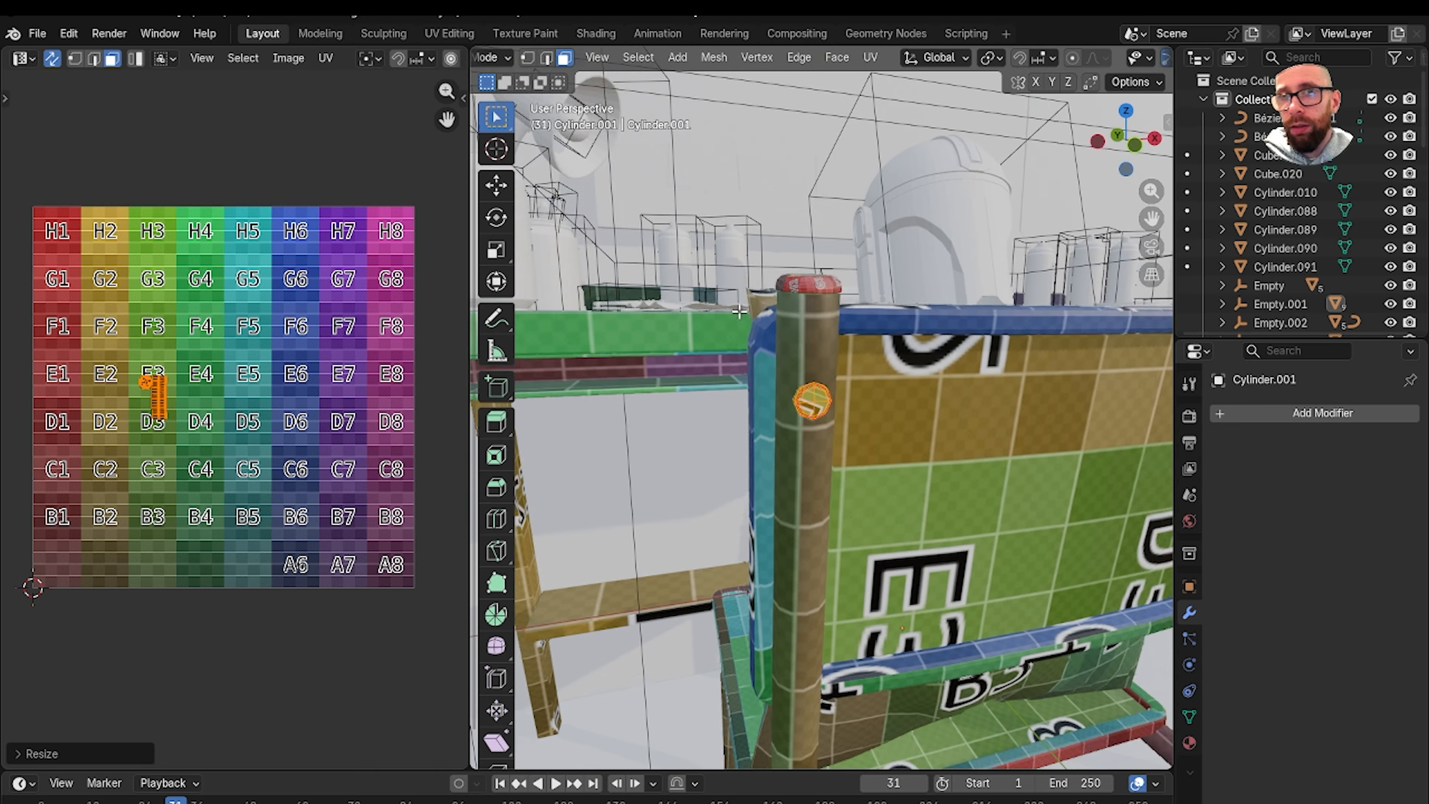
key(Tab)
Select all of the left frame tube's end cap and shrink its UVs to match the tube's checker size.
middle_drag(777, 360, 813, 449)
scroll(737, 394, up, 4)
scroll(813, 449, up, 4)
click(813, 449)
key(Tab)
key(a)
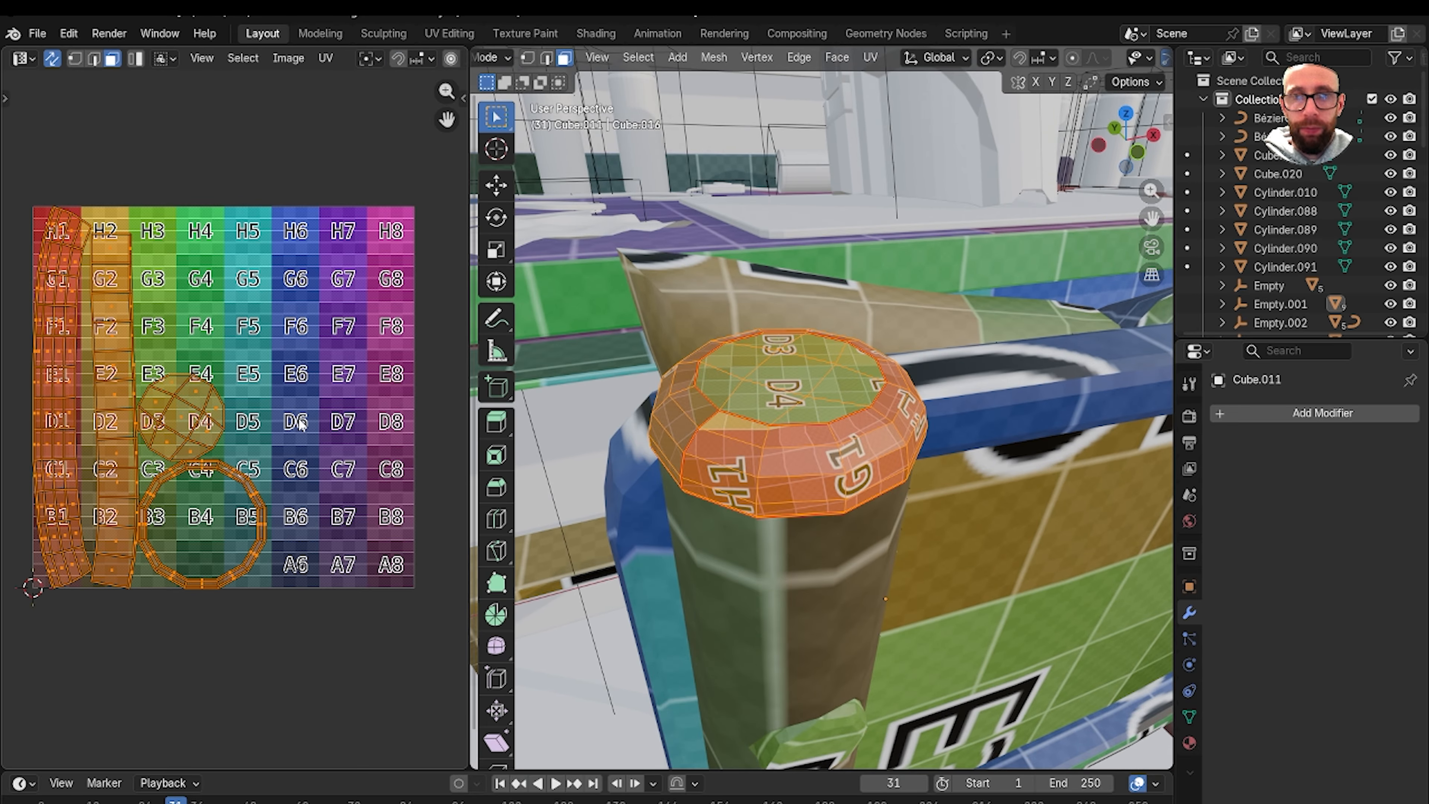
key(s)
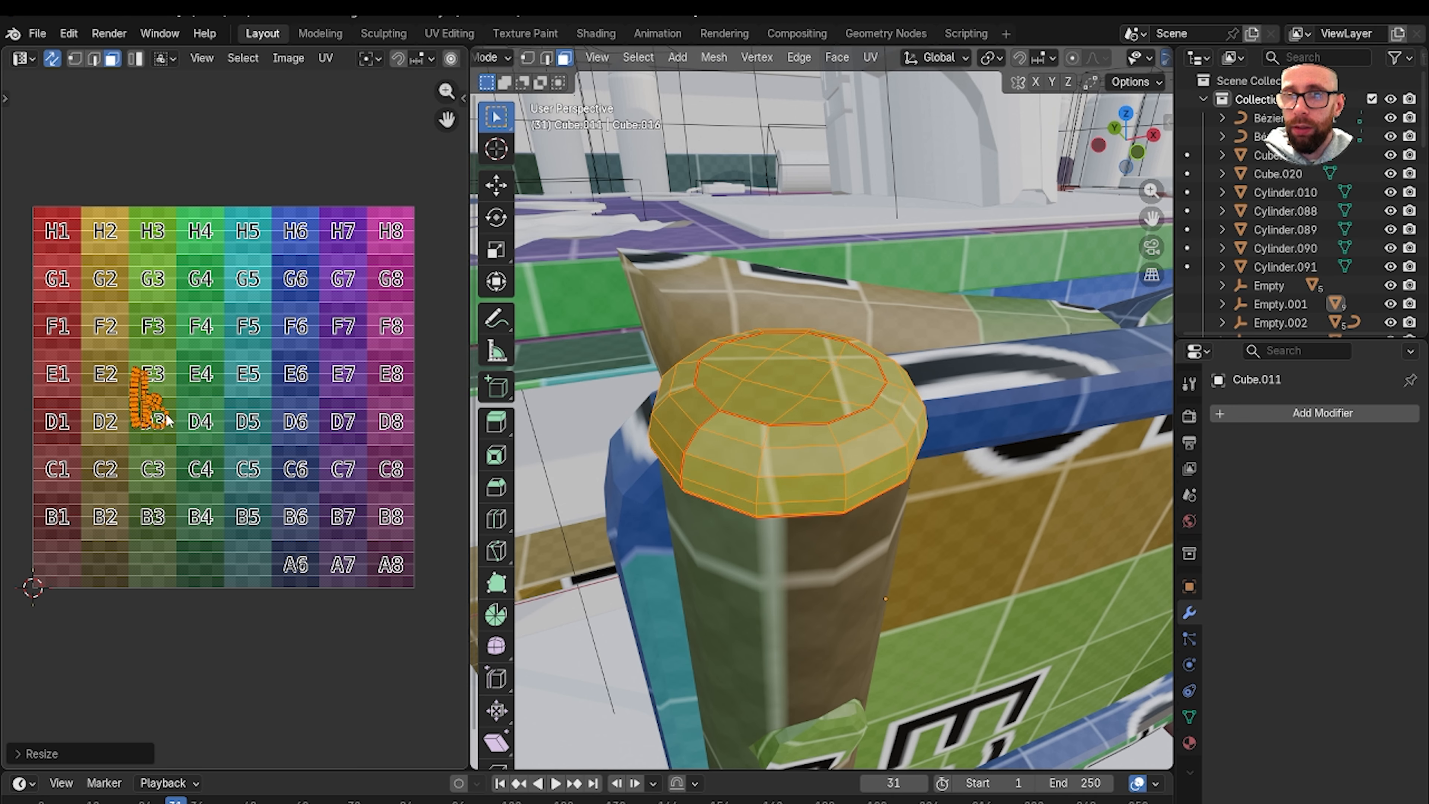
scroll(757, 419, down, 8)
key(Tab)
Examine the checker size on the right frame tube, its end cap and its plug against the backrest.
scroll(862, 411, up, 4)
middle_drag(858, 410, 1341, 356)
shift+middle_drag(801, 369, 728, 357)
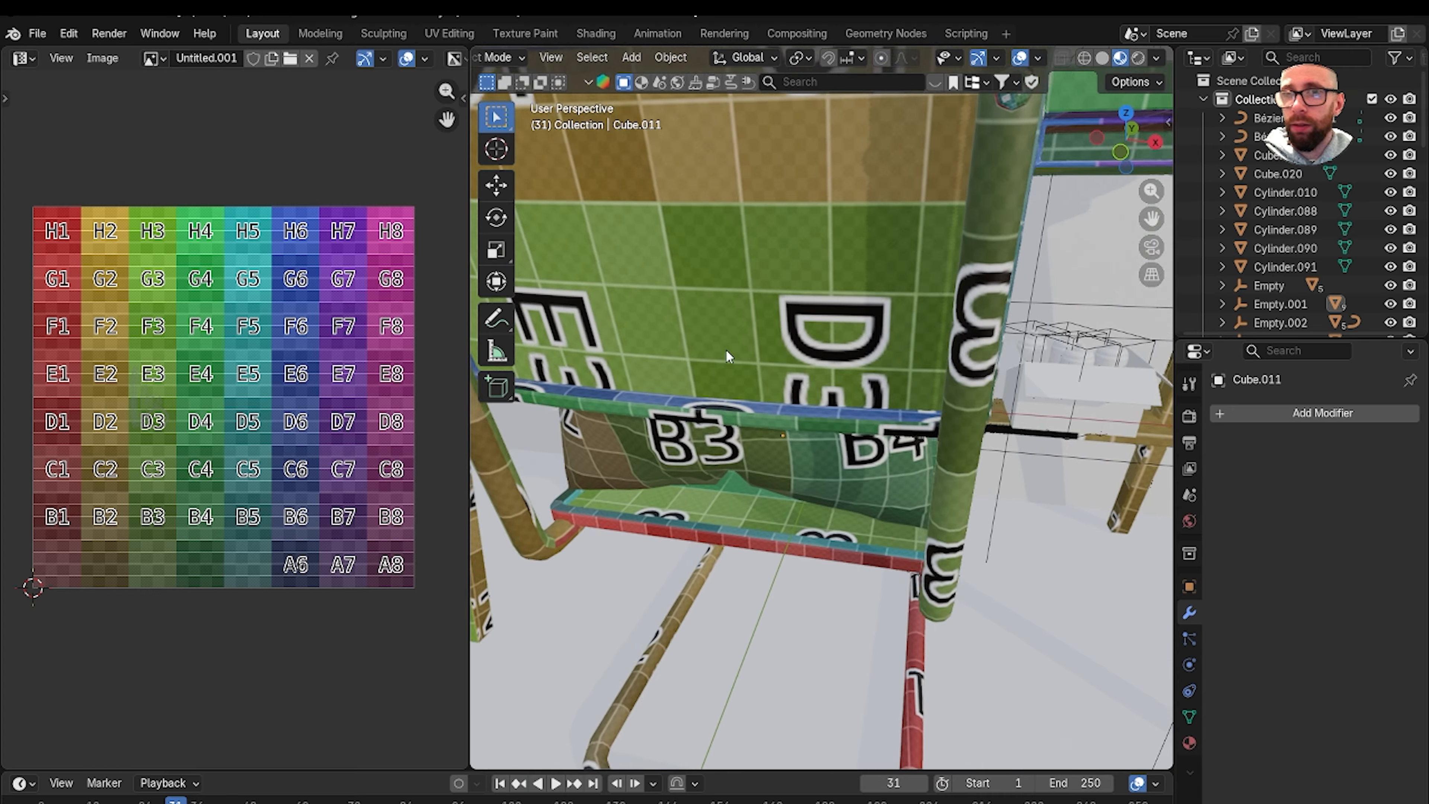
scroll(932, 335, up, 2)
shift+middle_drag(932, 335, 896, 406)
scroll(900, 394, down, 8)
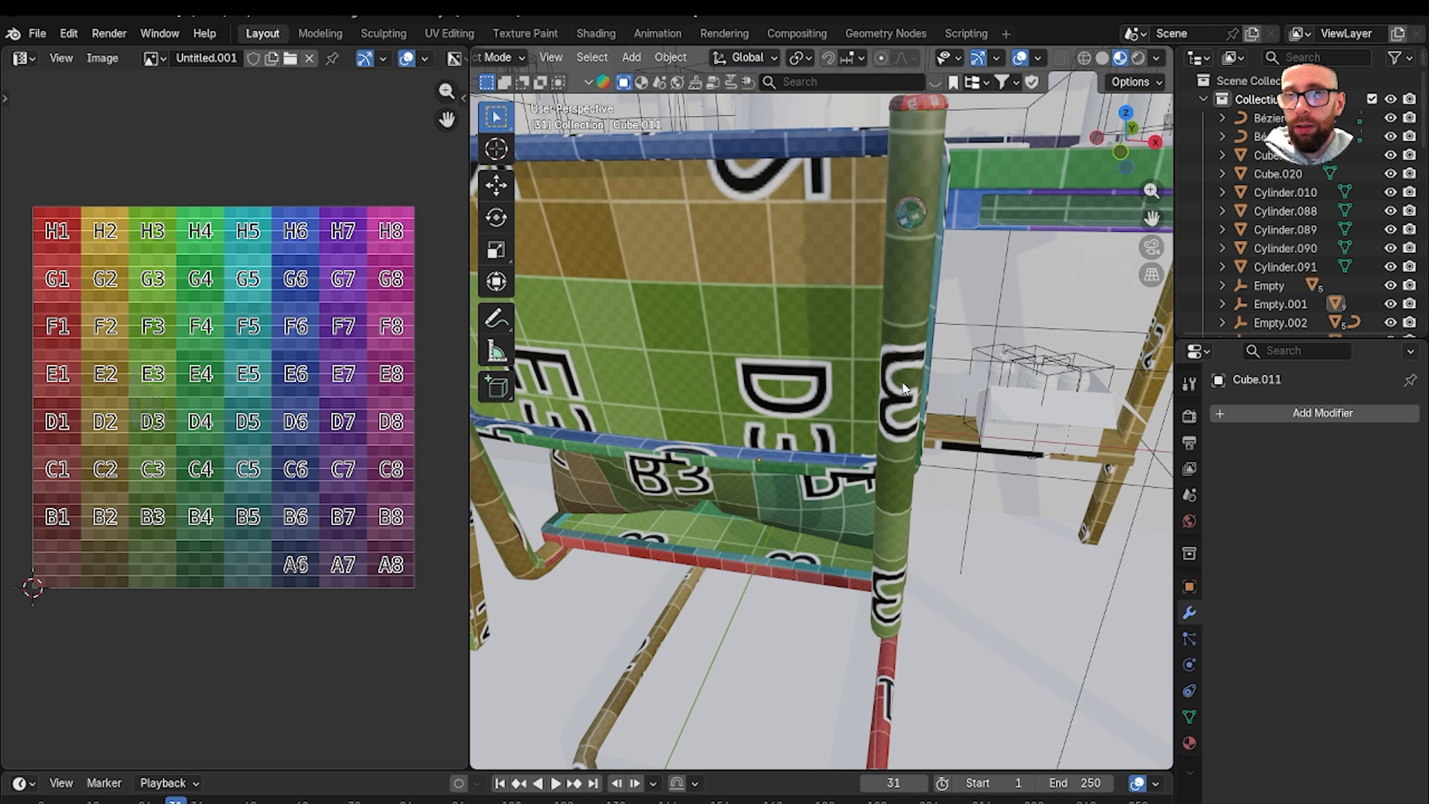
scroll(904, 360, up, 10)
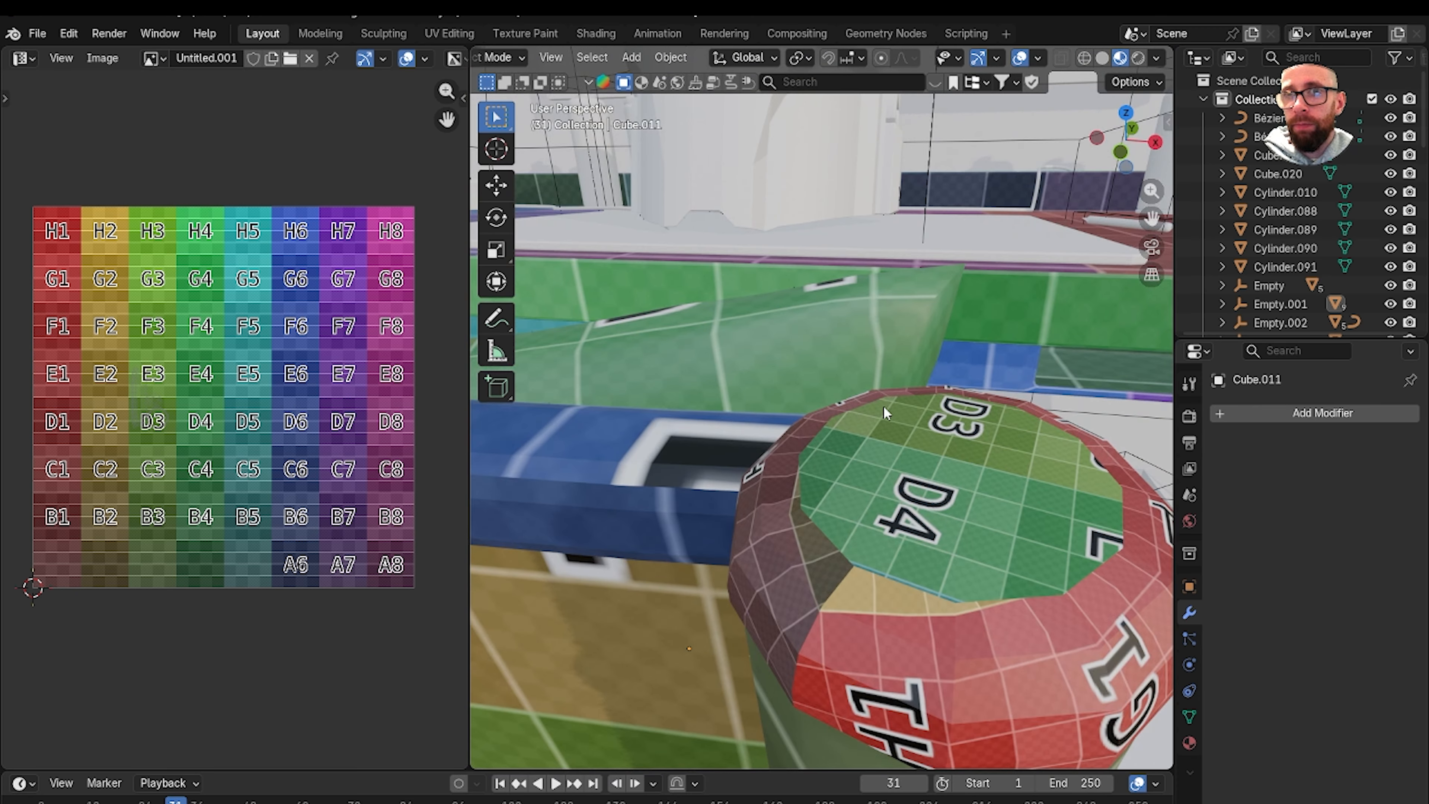
middle_drag(885, 407, 934, 172)
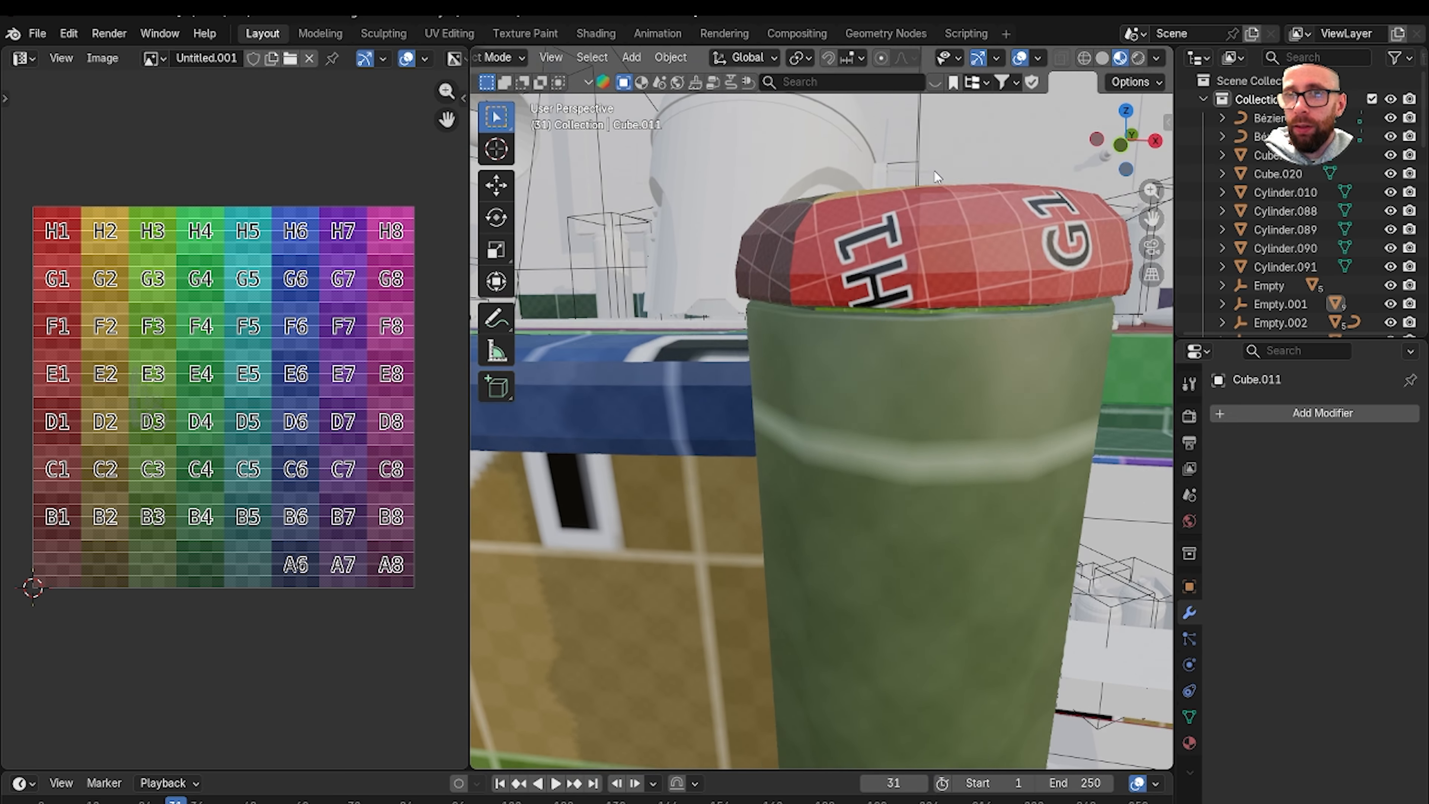
Scale all UVs of the round plug in the right frame tube to about -0.12 and leave mesh editing.
scroll(961, 391, down, 2)
shift+middle_drag(934, 461, 912, 384)
click(891, 499)
shift+middle_drag(891, 500, 894, 348)
scroll(894, 348, up, 3)
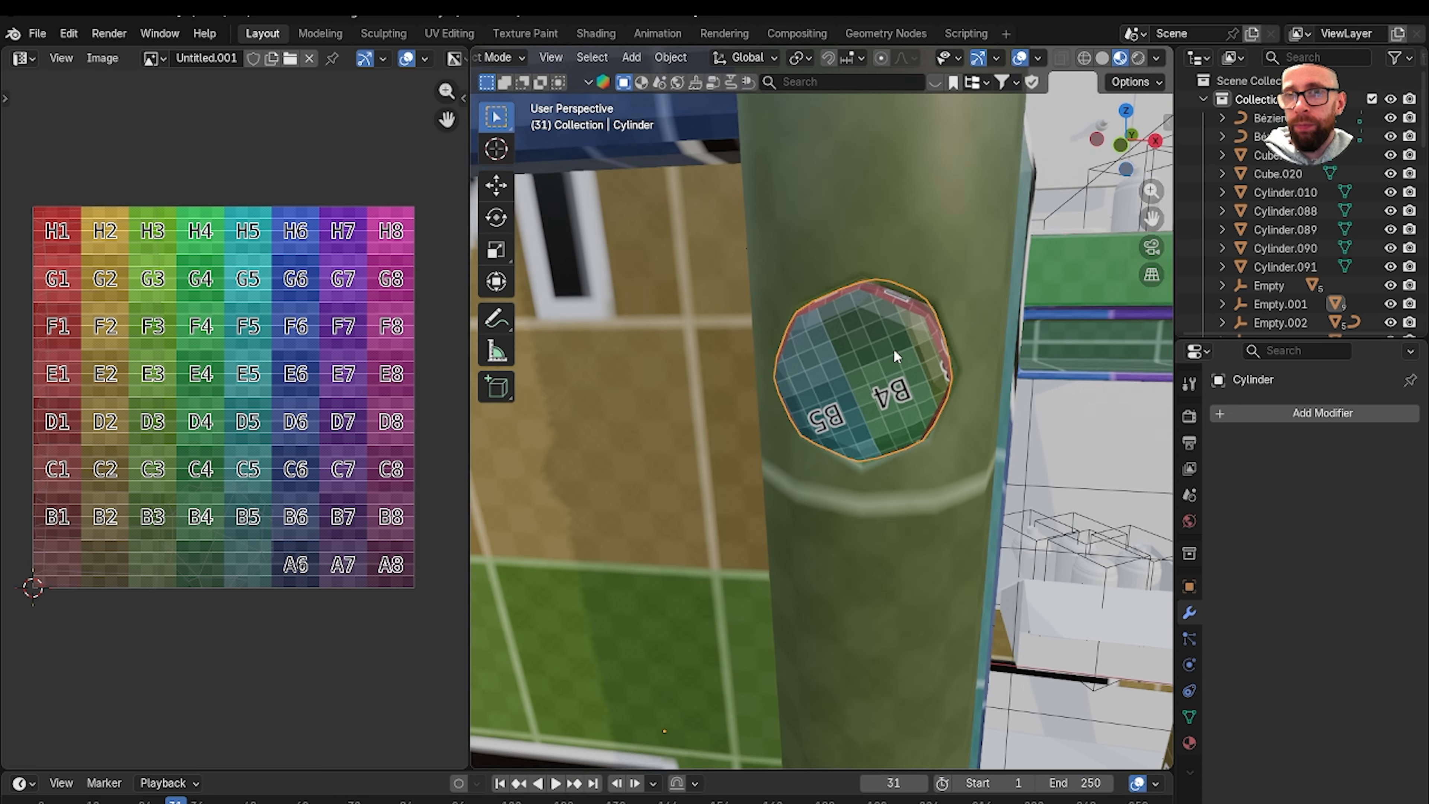
key(Tab)
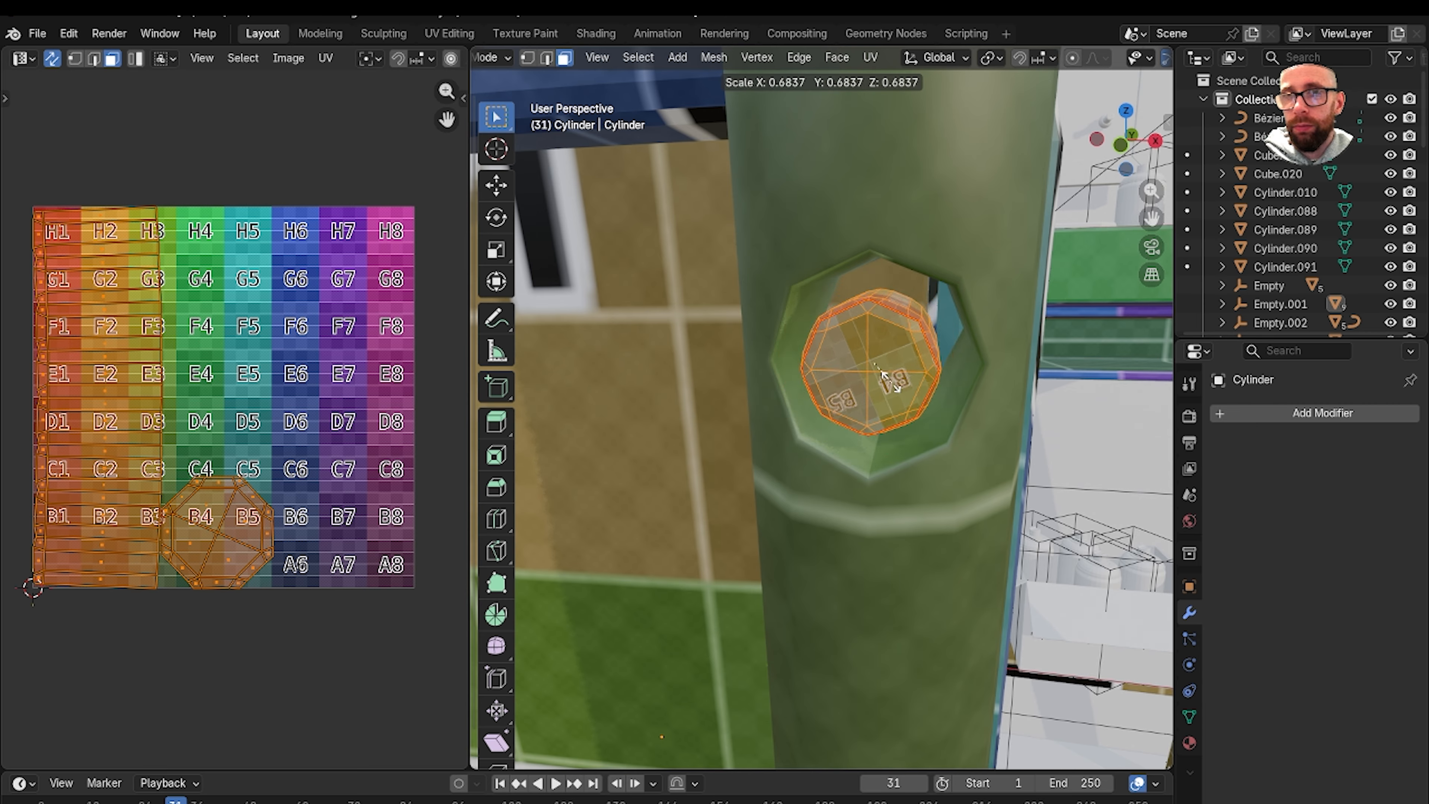
click(1009, 395)
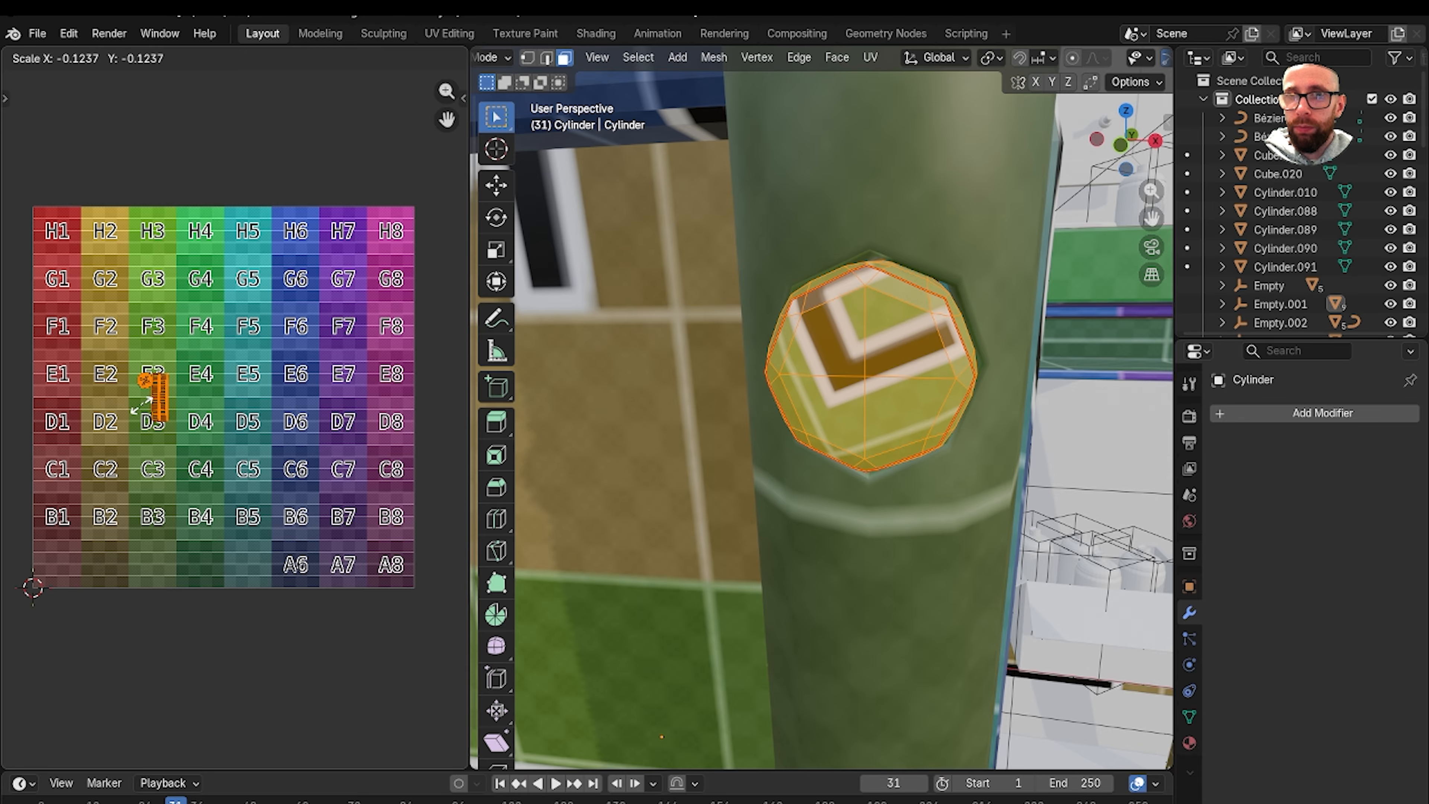
scroll(620, 406, down, 5)
middle_drag(620, 406, 901, 449)
key(Tab)
Scale all UVs of the right frame tube's end cap to about -0.14 and leave mesh editing.
click(900, 449)
key(Tab)
scroll(817, 445, up, 3)
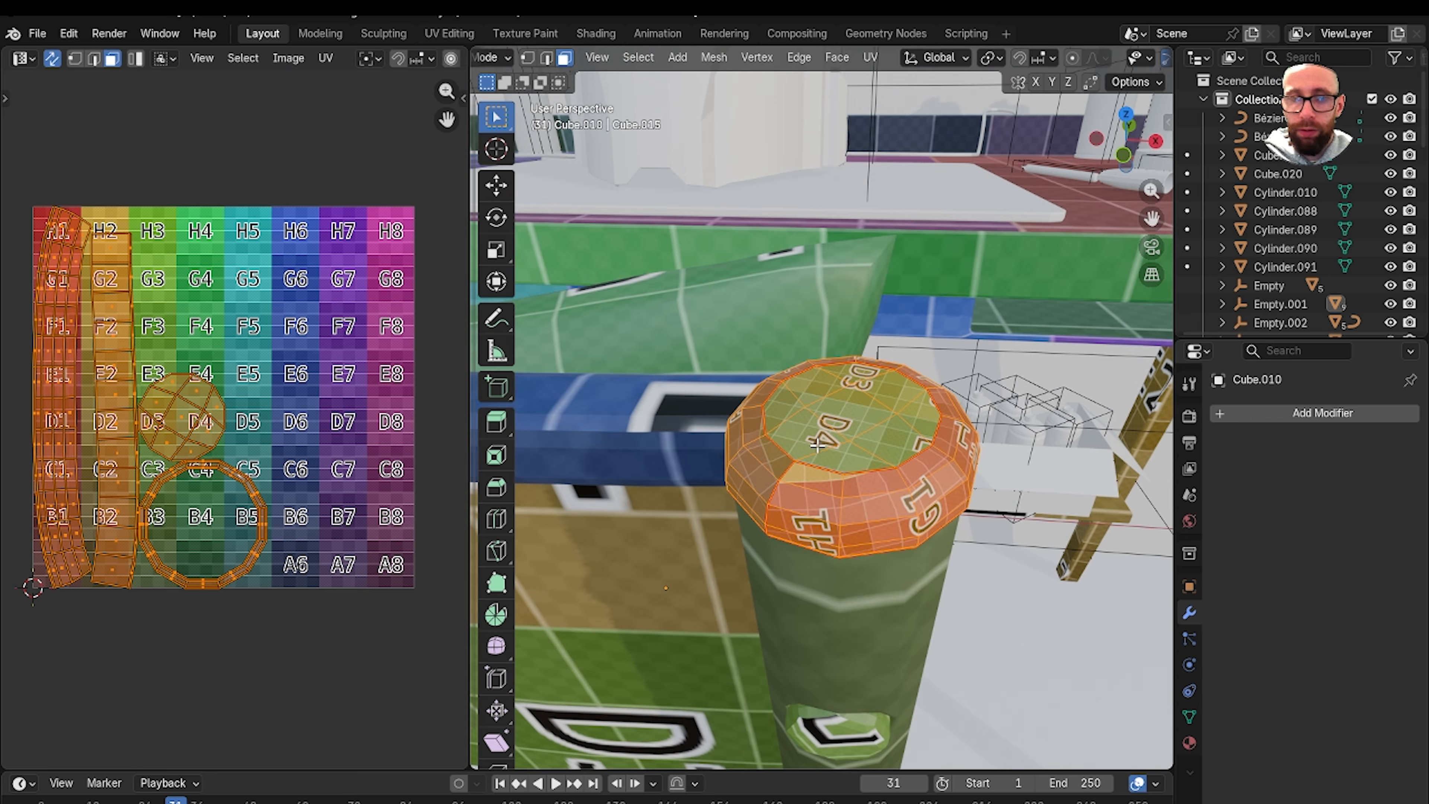
key(s)
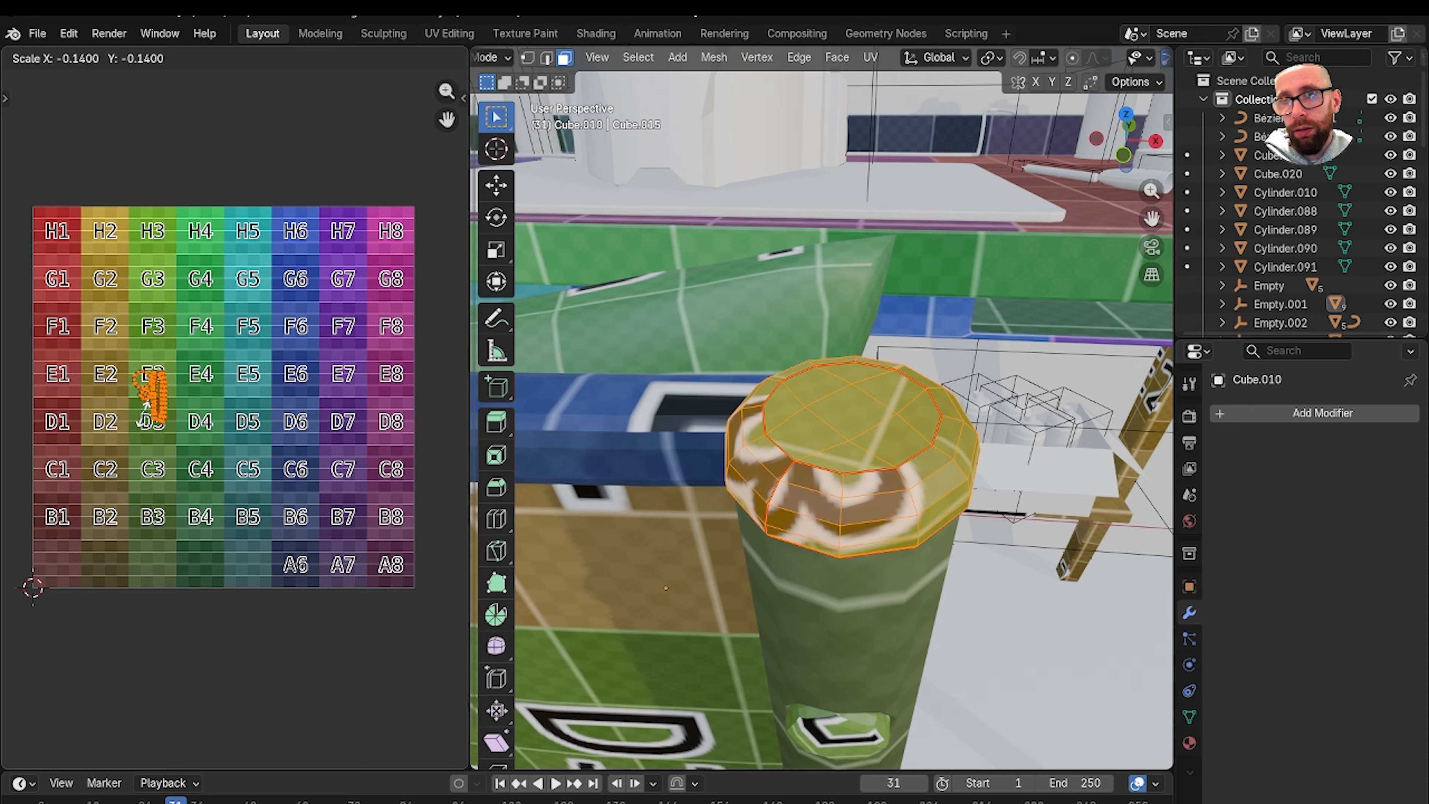
scroll(721, 425, down, 10)
key(Tab)
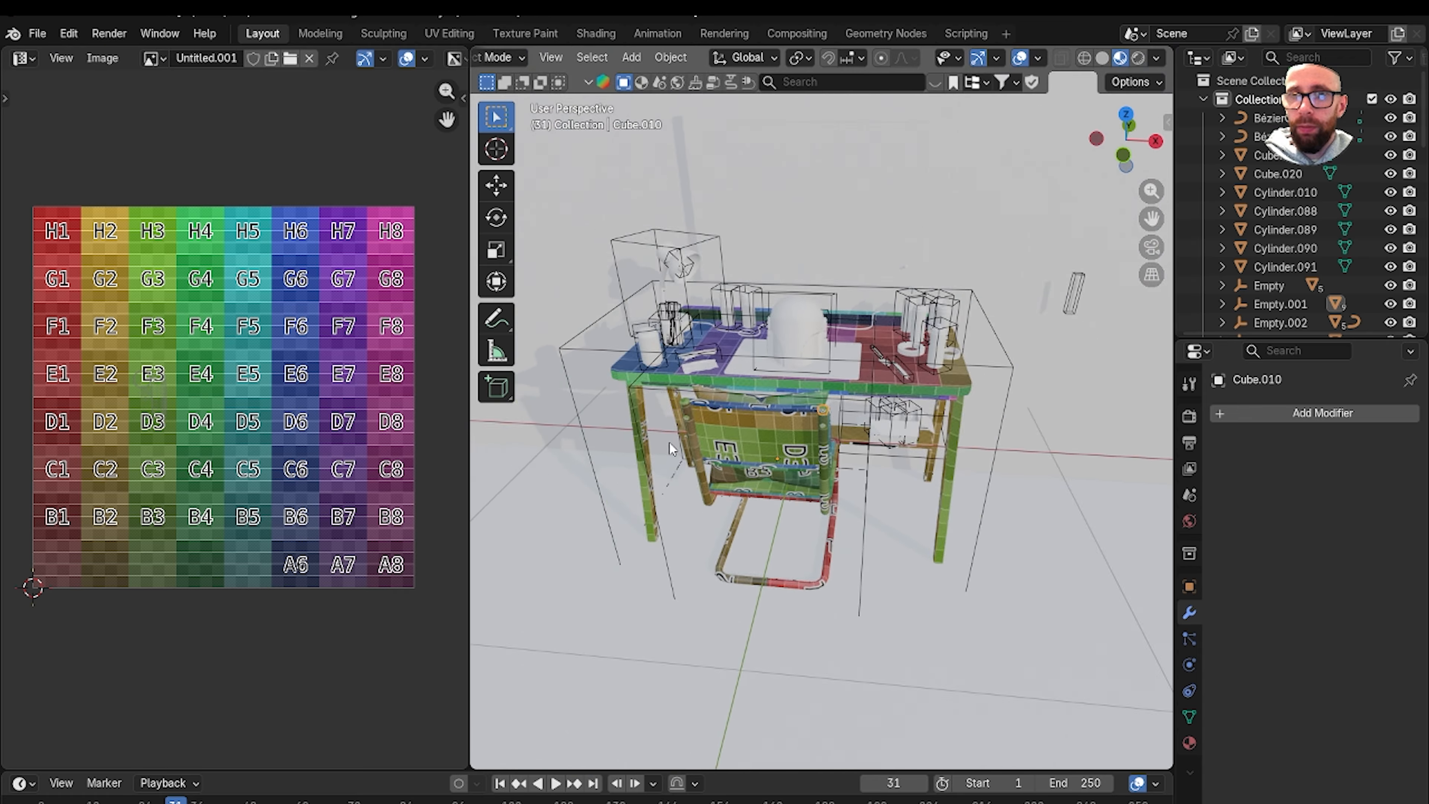
Save the Blender file with the chair's UV scaling.
scroll(728, 301, up, 10)
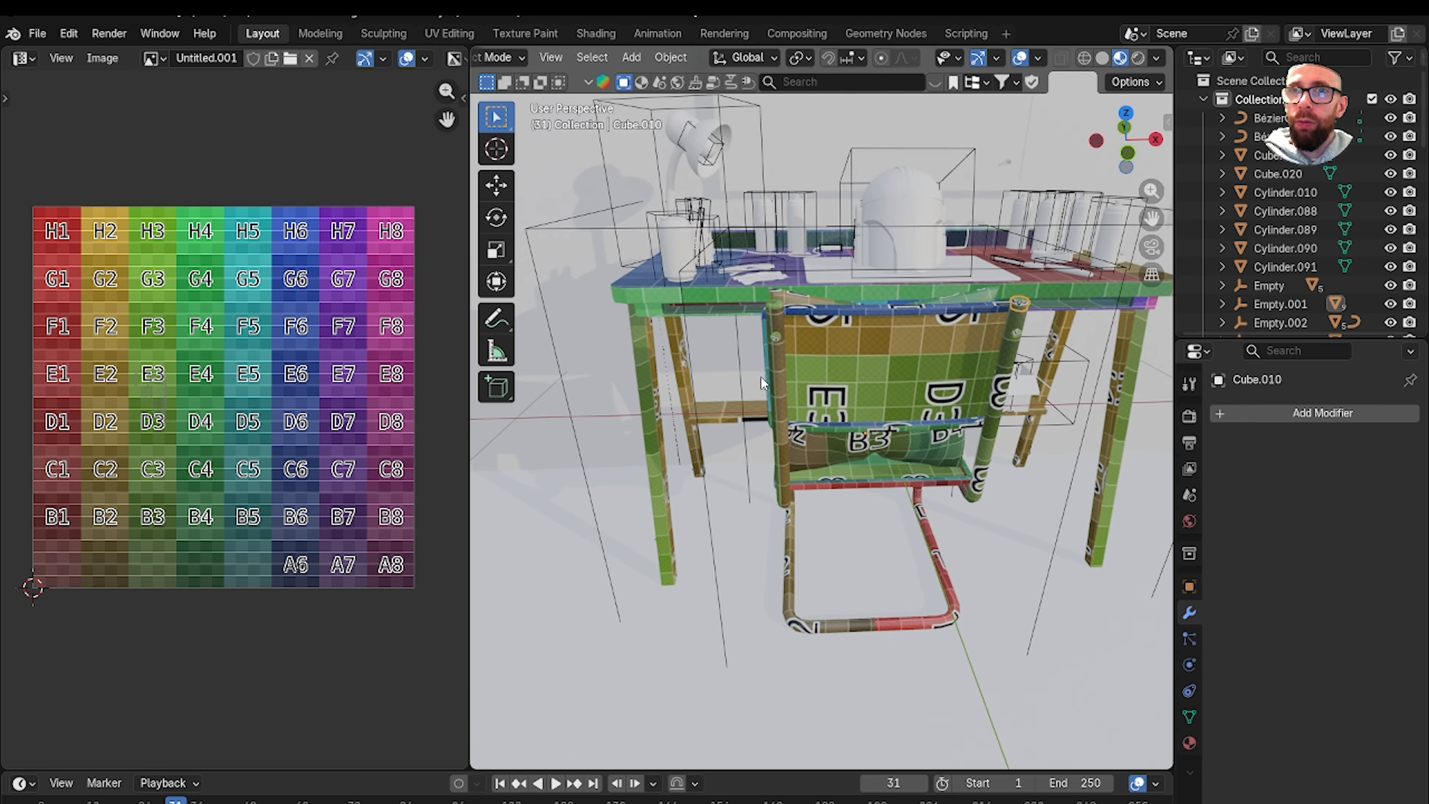
mouse_move(701, 396)
middle_down()
mouse_move(922, 363)
mouse_move(856, 387)
mouse_move(720, 383)
middle_up()
click(35, 32)
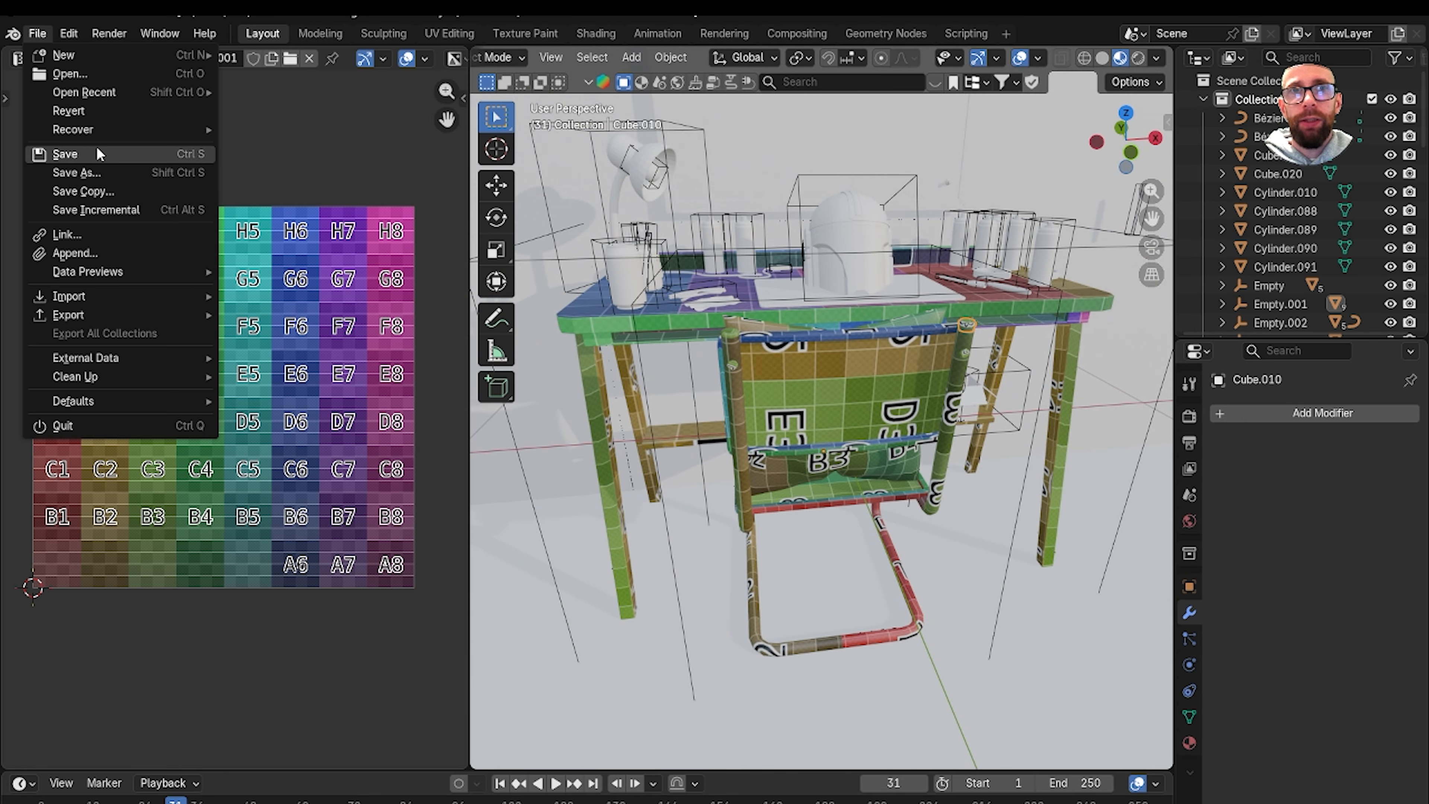
click(107, 150)
Review the checker scale across the chair and desk from near and far.
middle_drag(911, 366, 867, 393)
scroll(830, 356, up, 5)
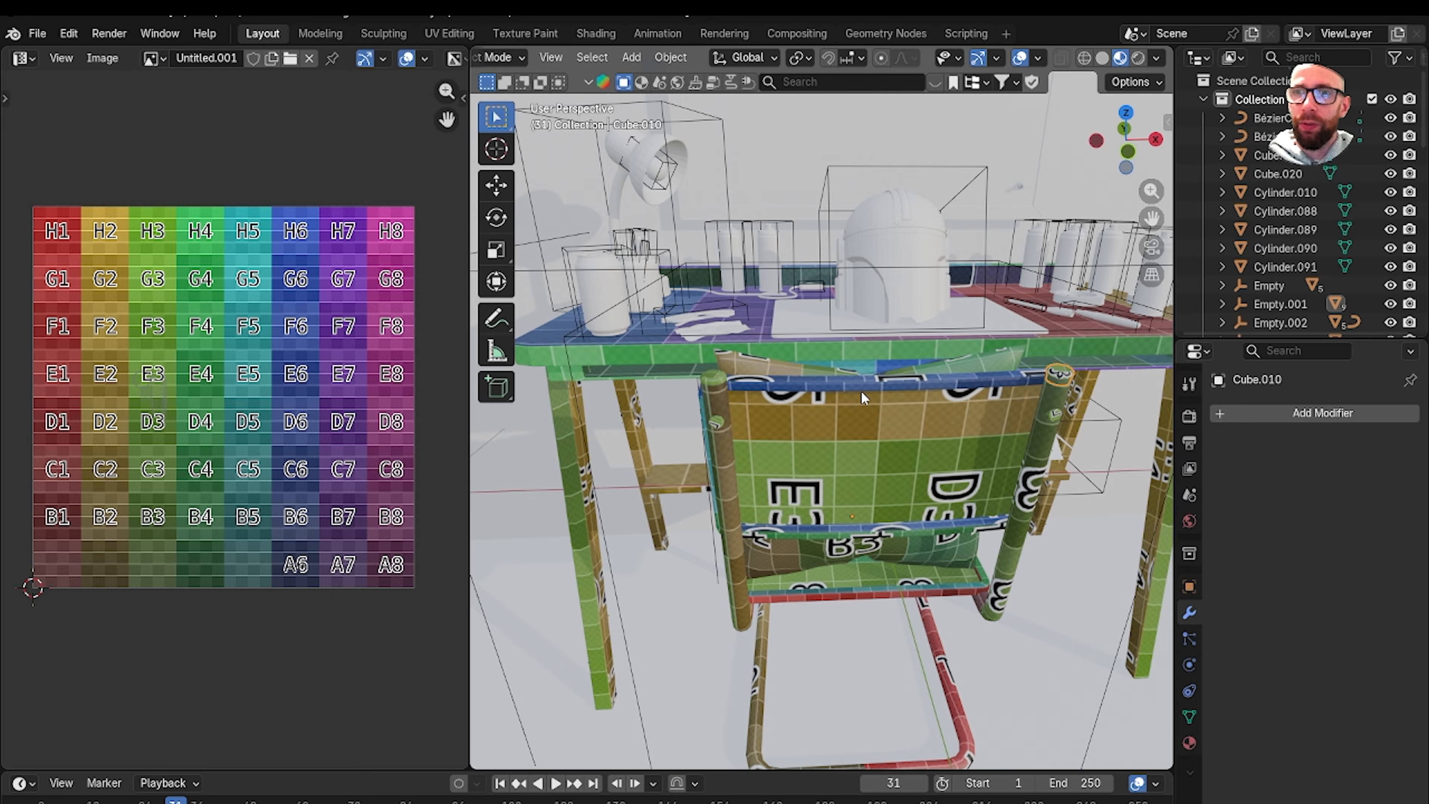
middle_drag(771, 392, 881, 445)
scroll(742, 461, up, 2)
scroll(881, 445, down, 3)
scroll(855, 469, up, 3)
scroll(861, 469, down, 3)
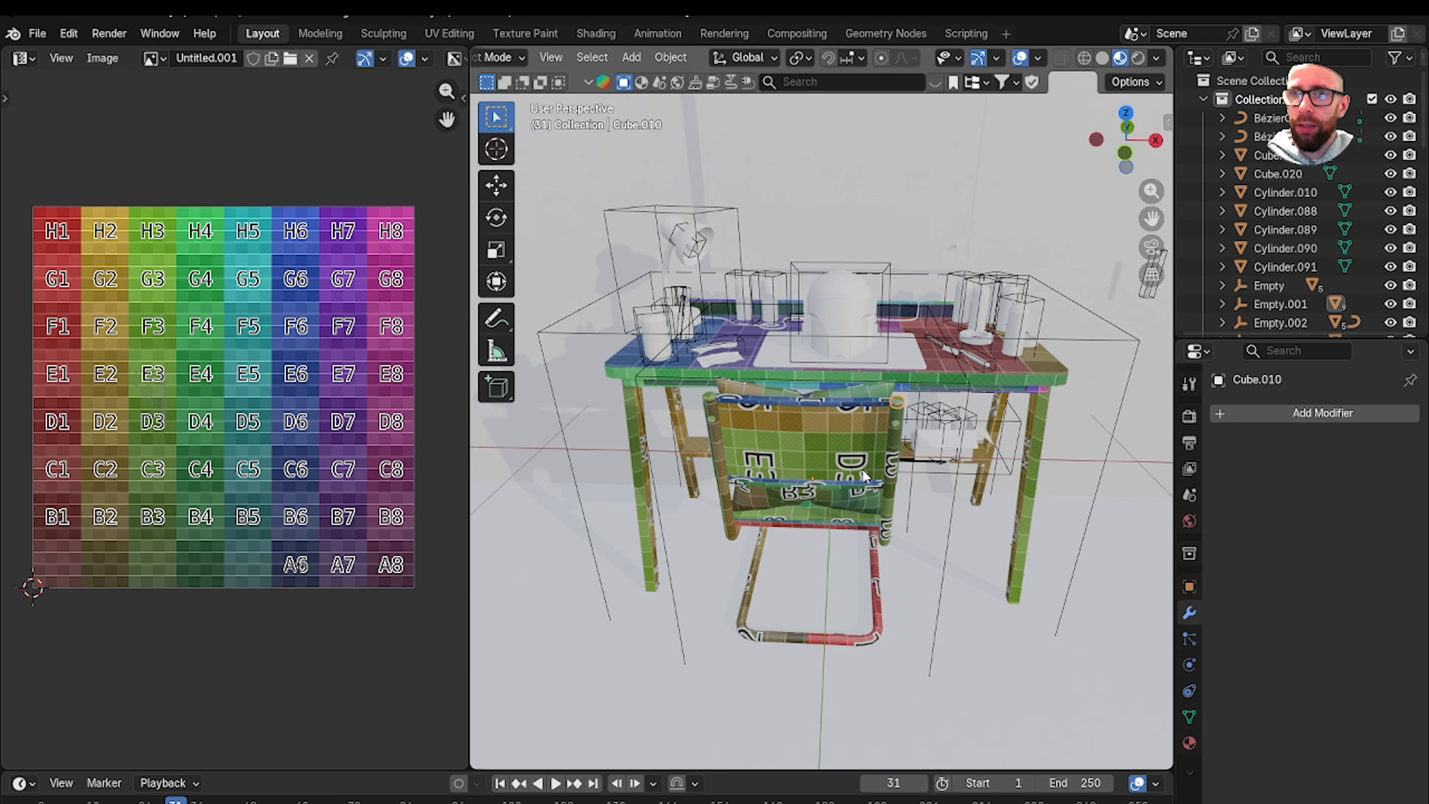
Save the scene file again.
click(37, 34)
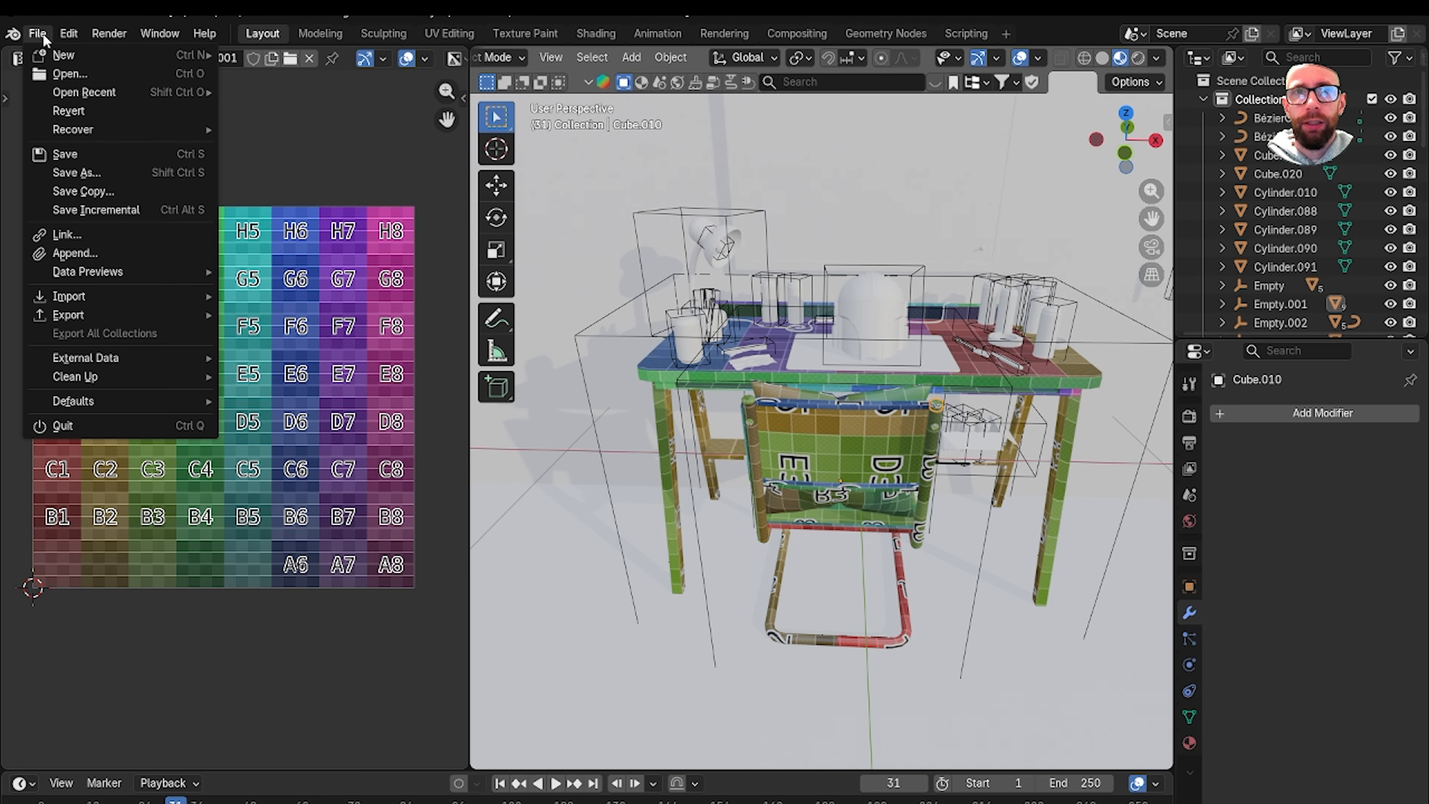
click(84, 154)
scroll(816, 407, up, 4)
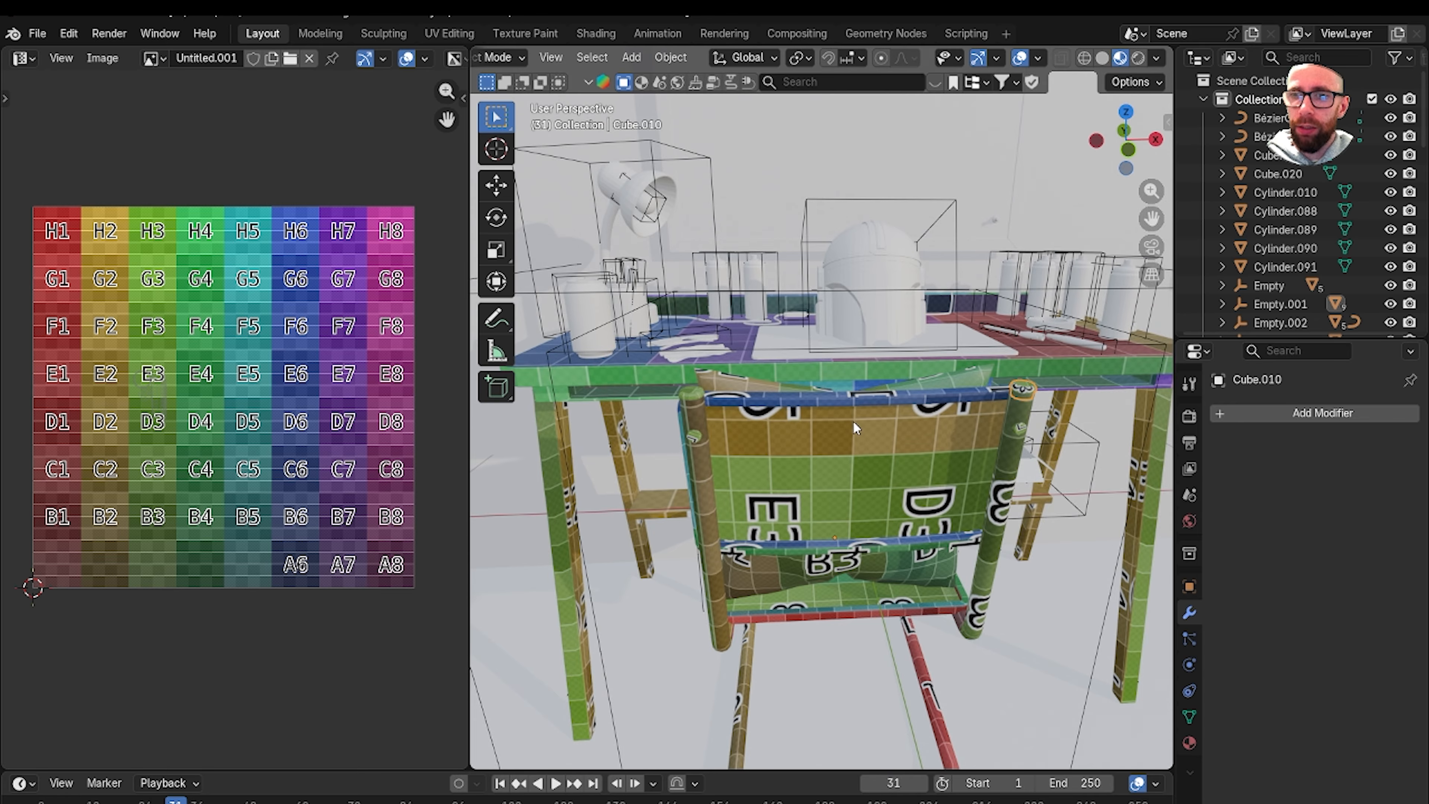